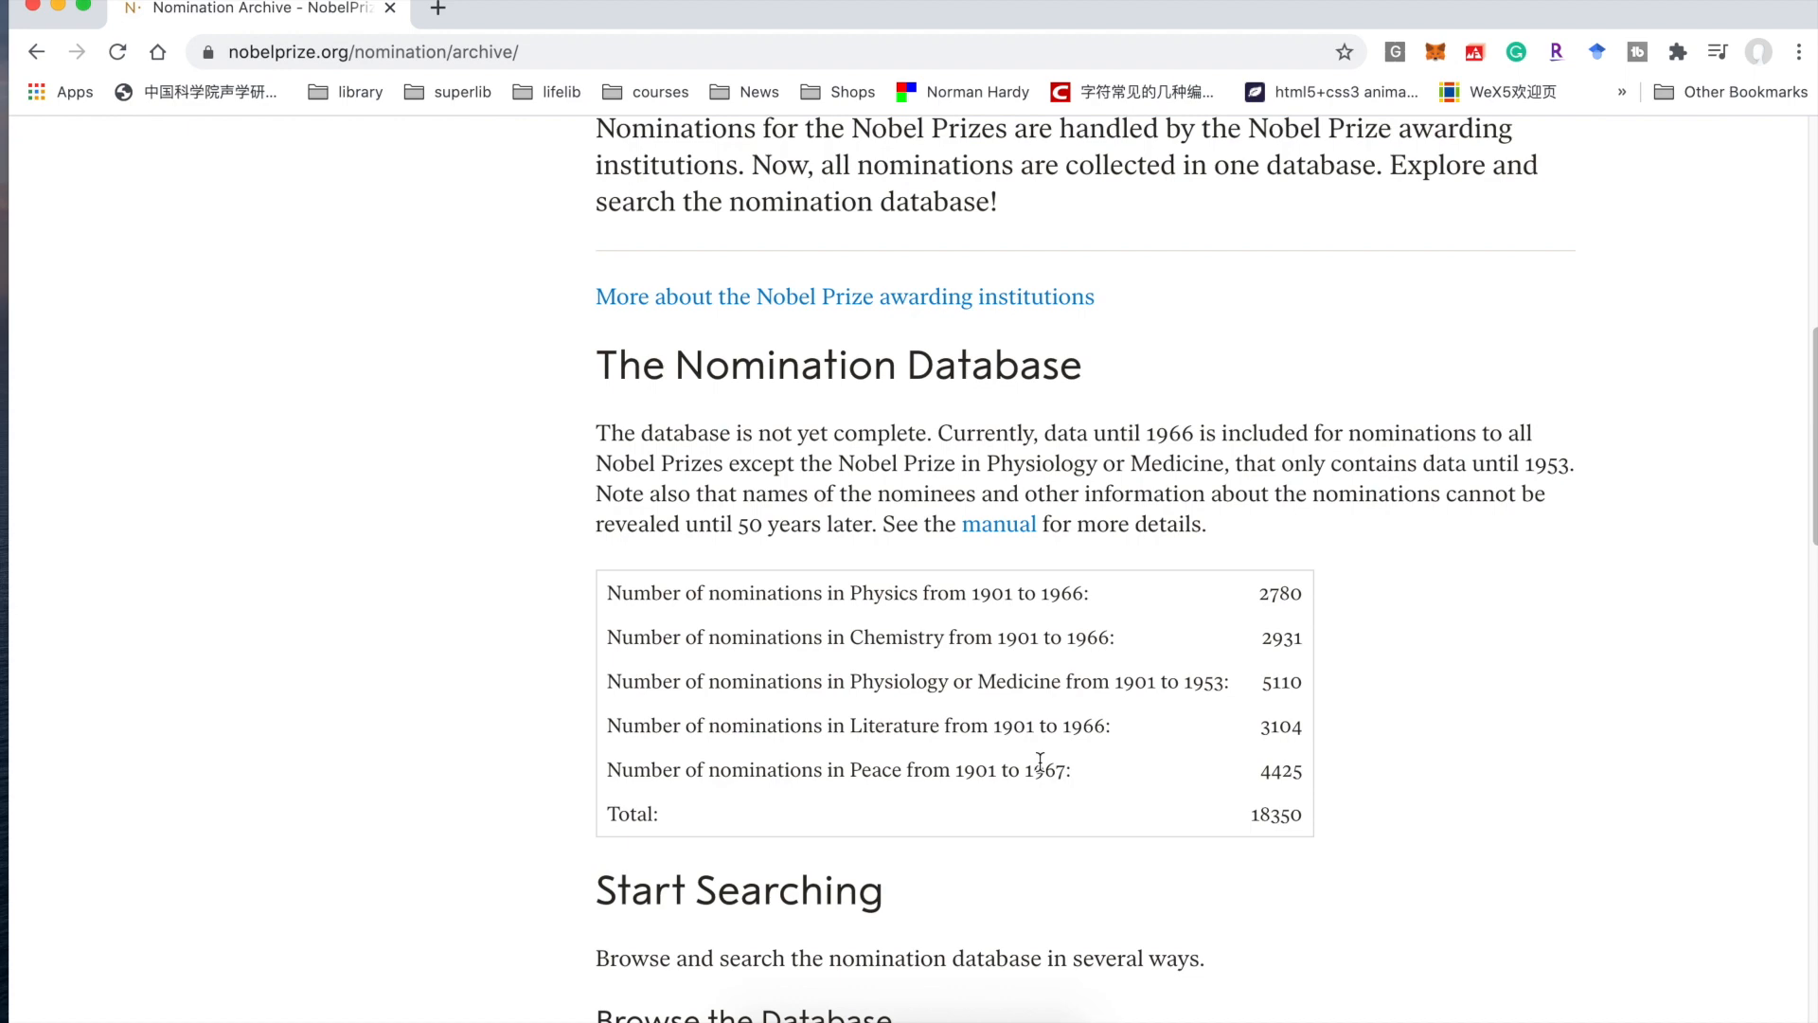
Step: Check the prize categories in the nomination archive, then open and look through the table of countries, cities and universities
click(1171, 526)
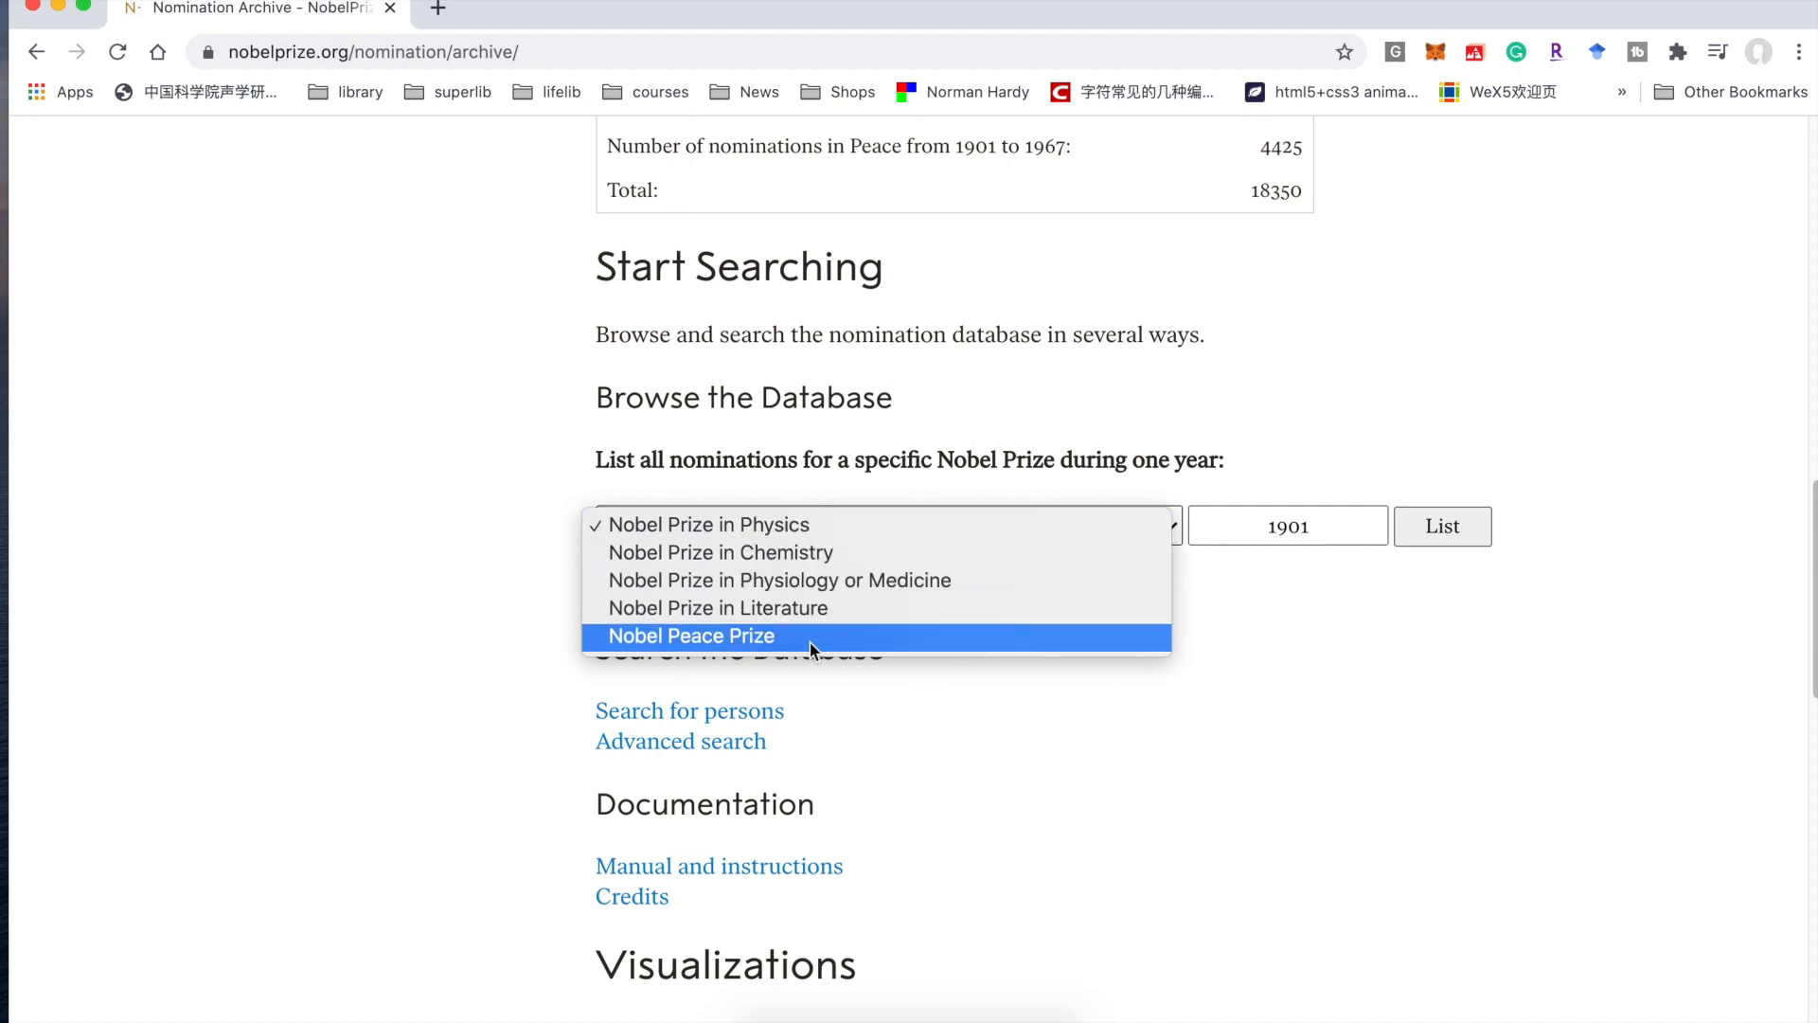
click(969, 731)
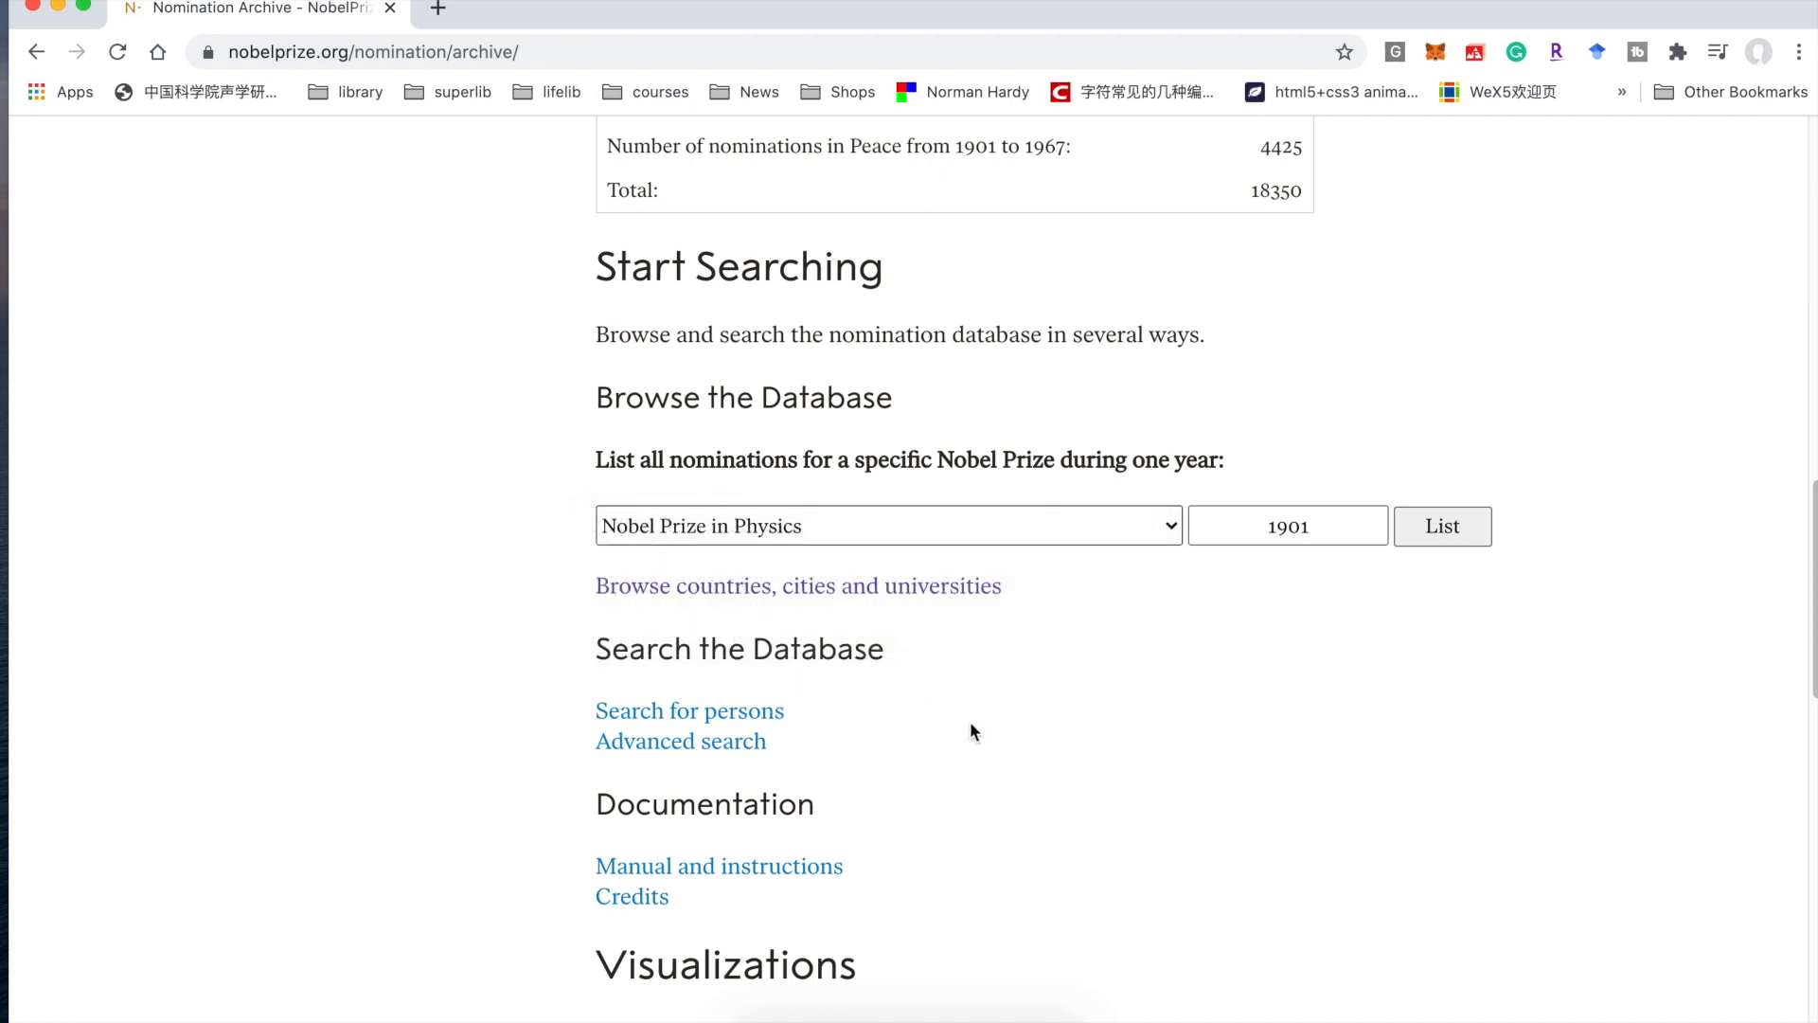
scroll(928, 757, down, 1)
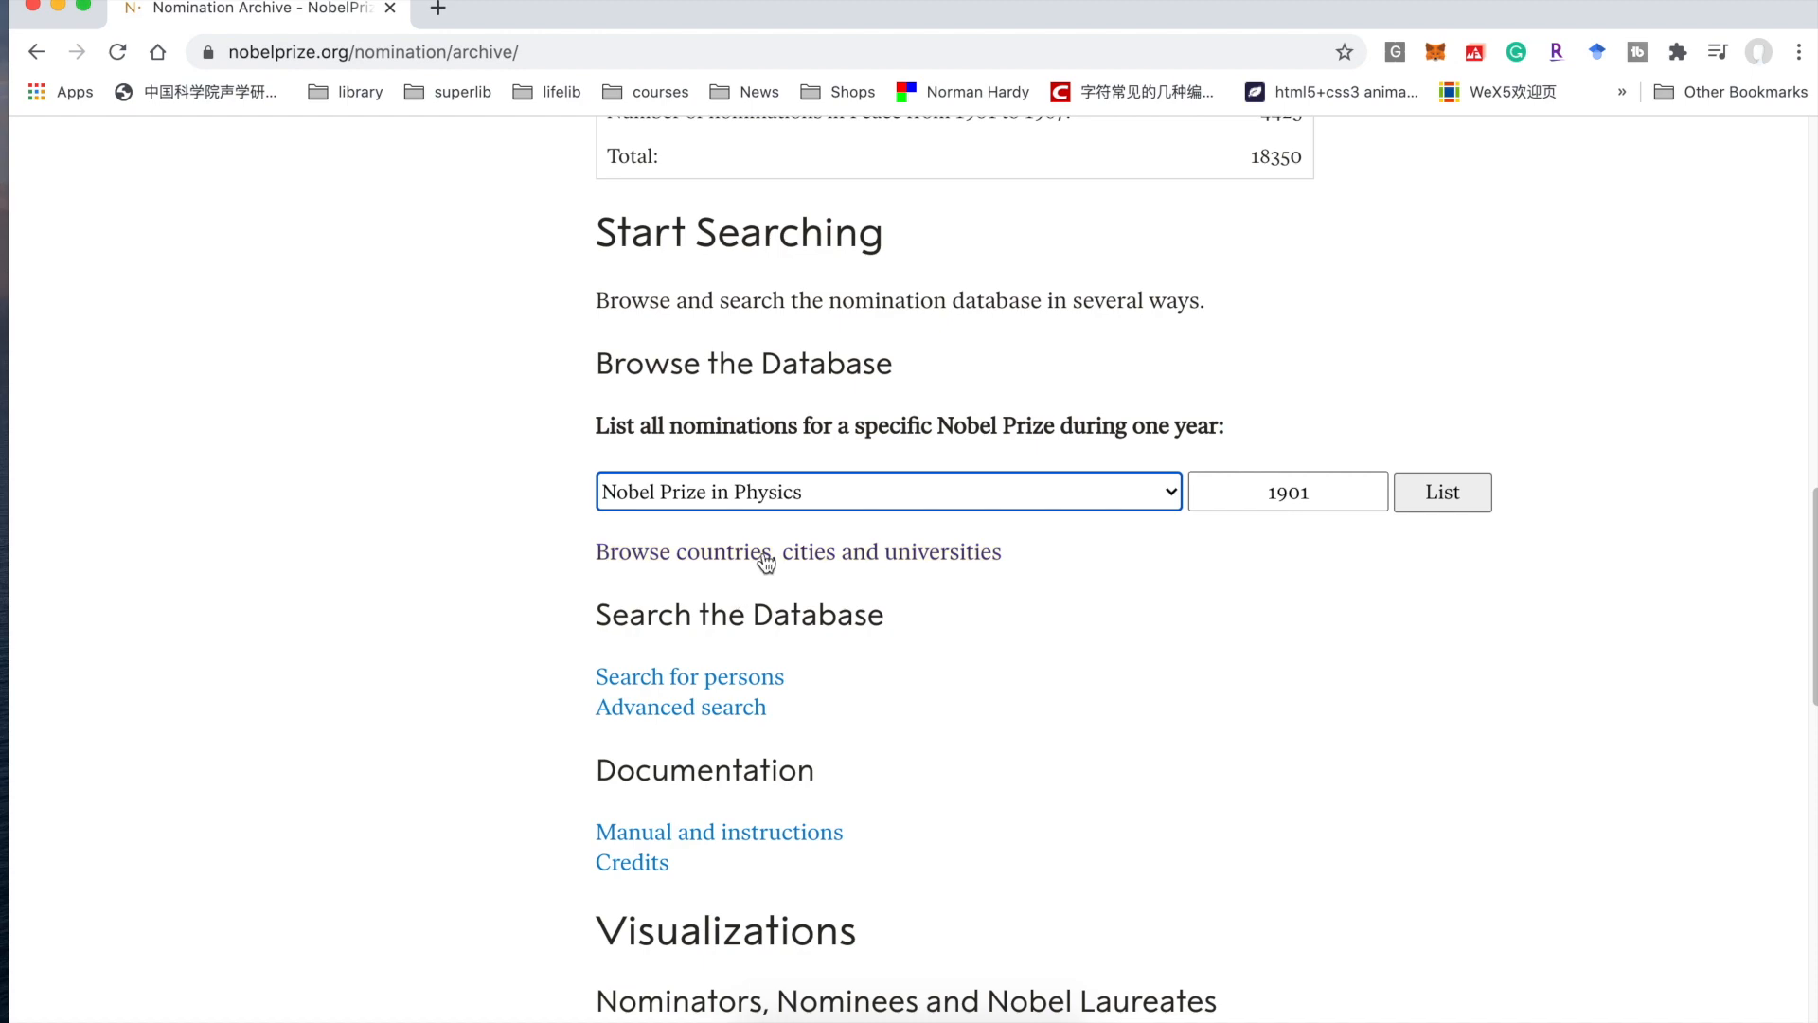
click(793, 564)
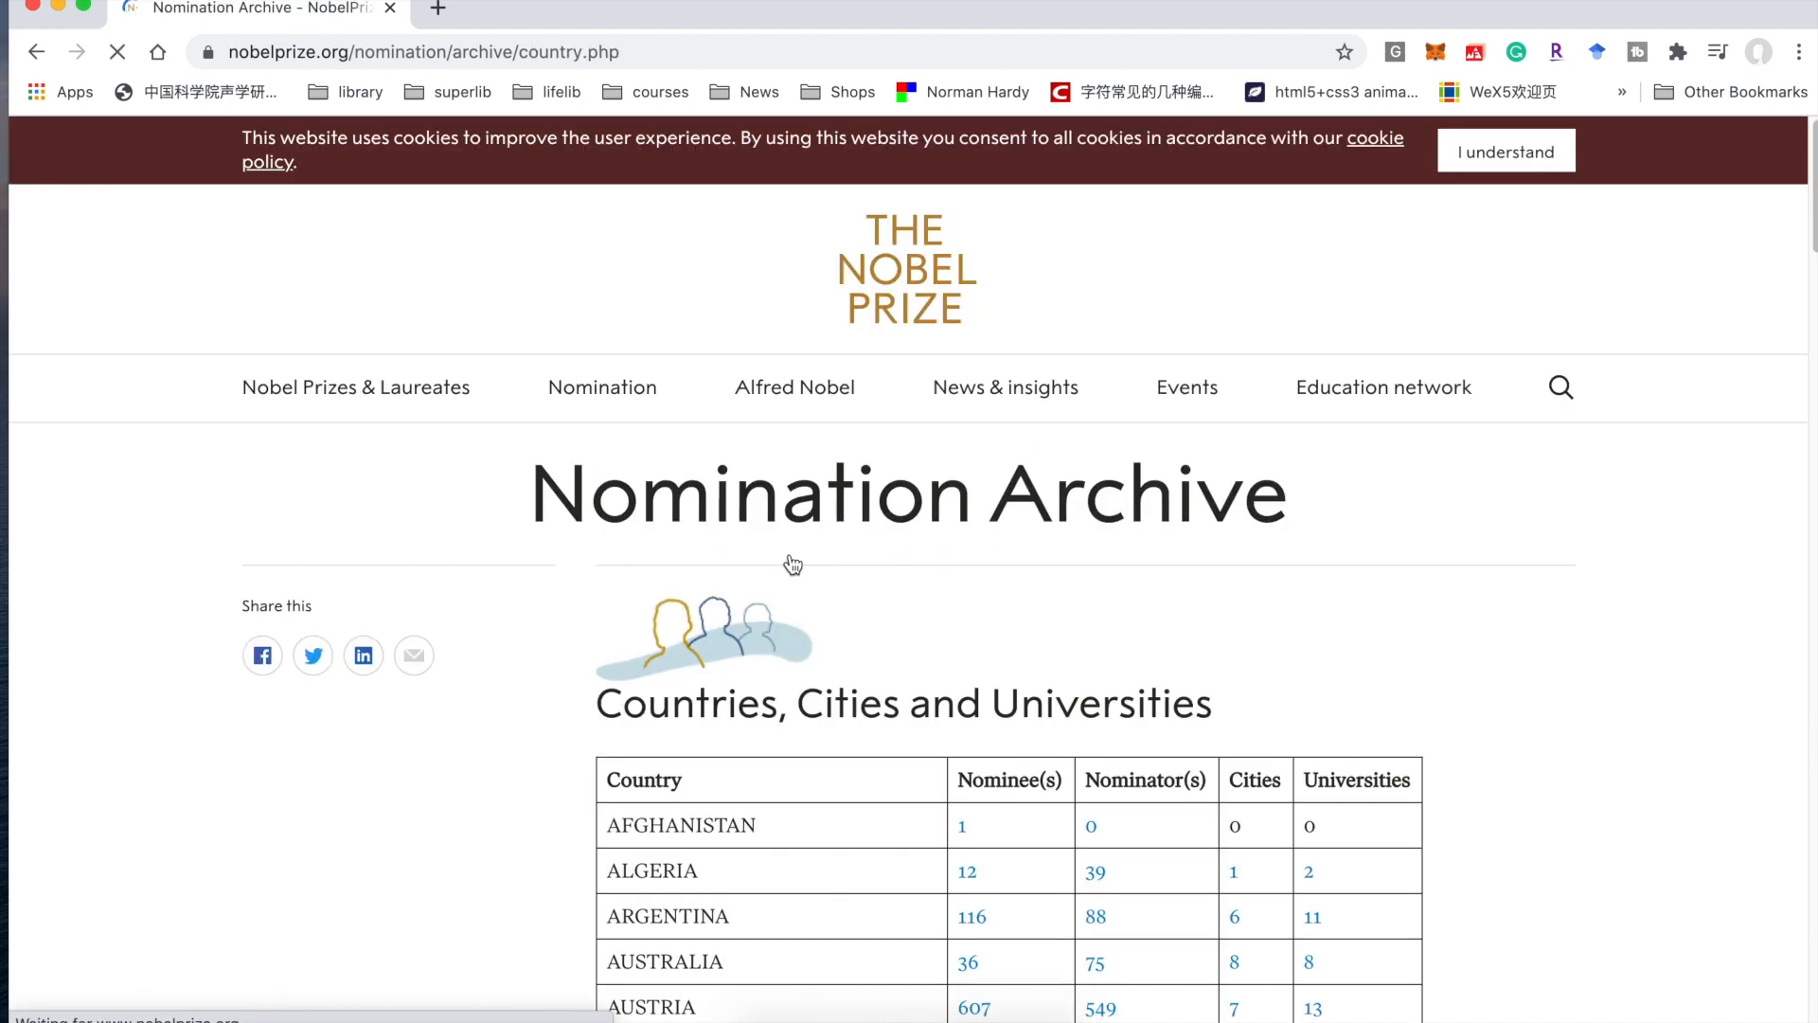
scroll(793, 820, down, 20)
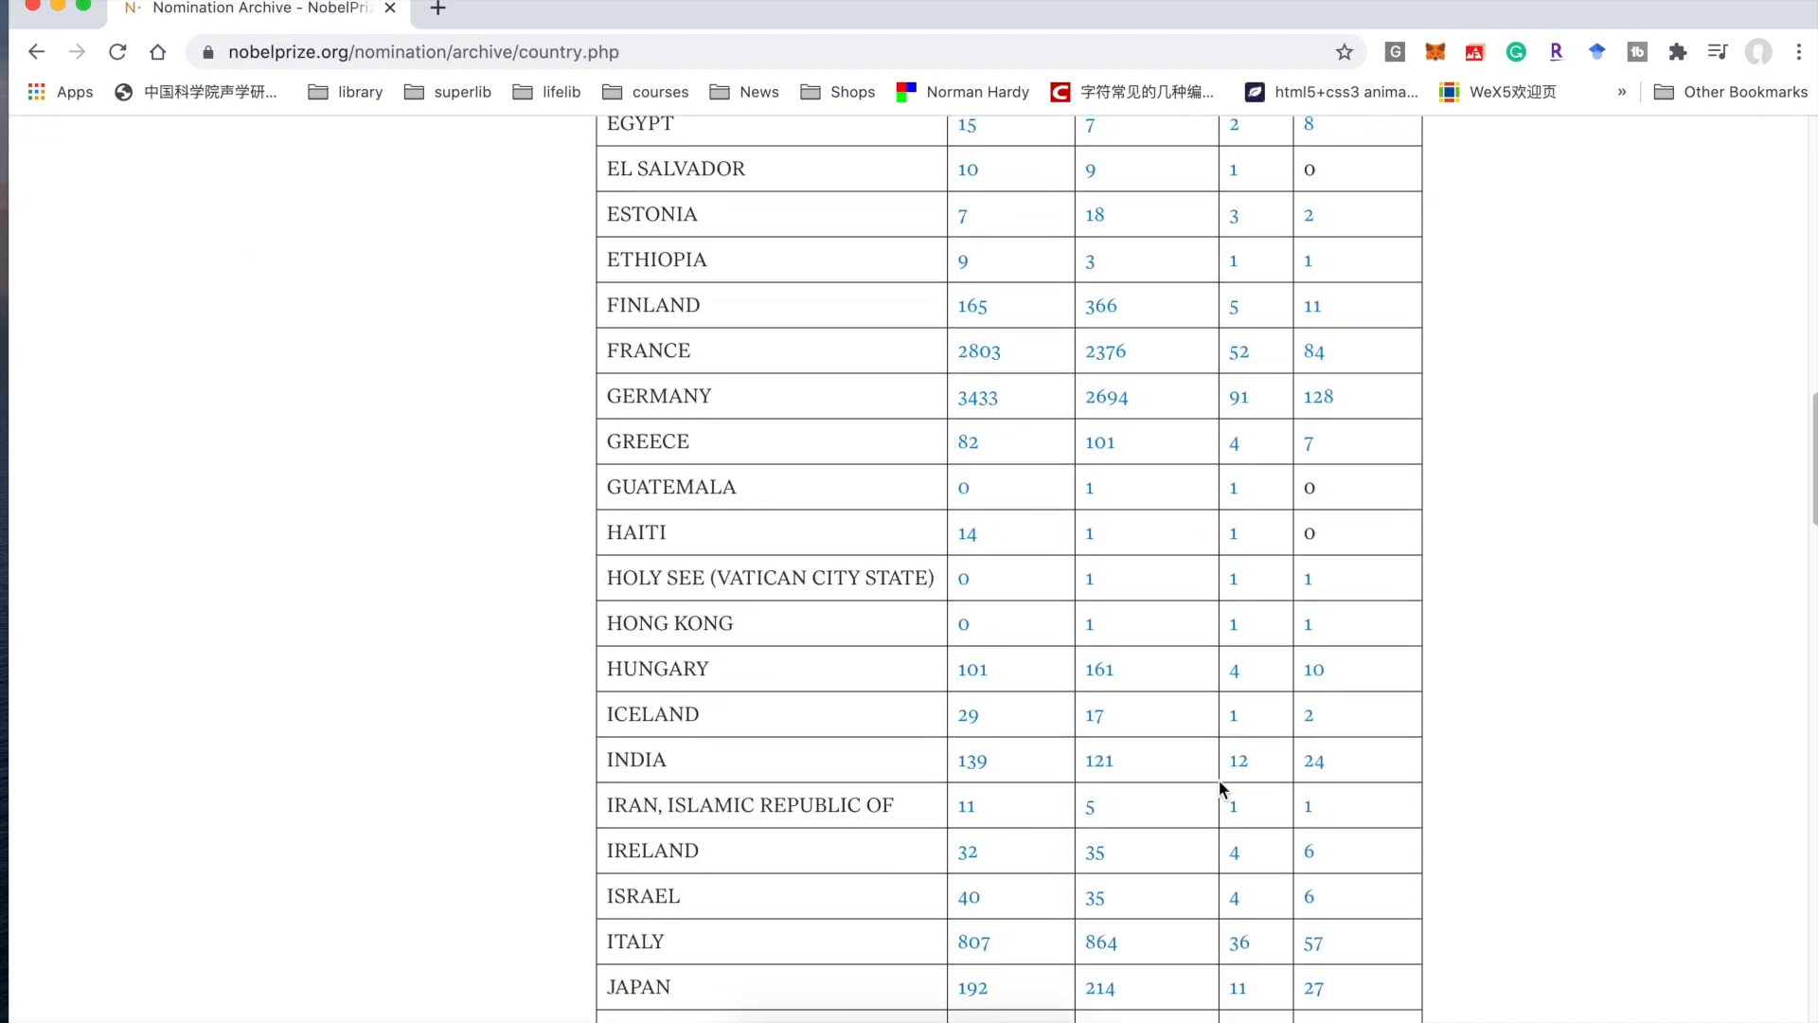
scroll(1218, 786, down, 20)
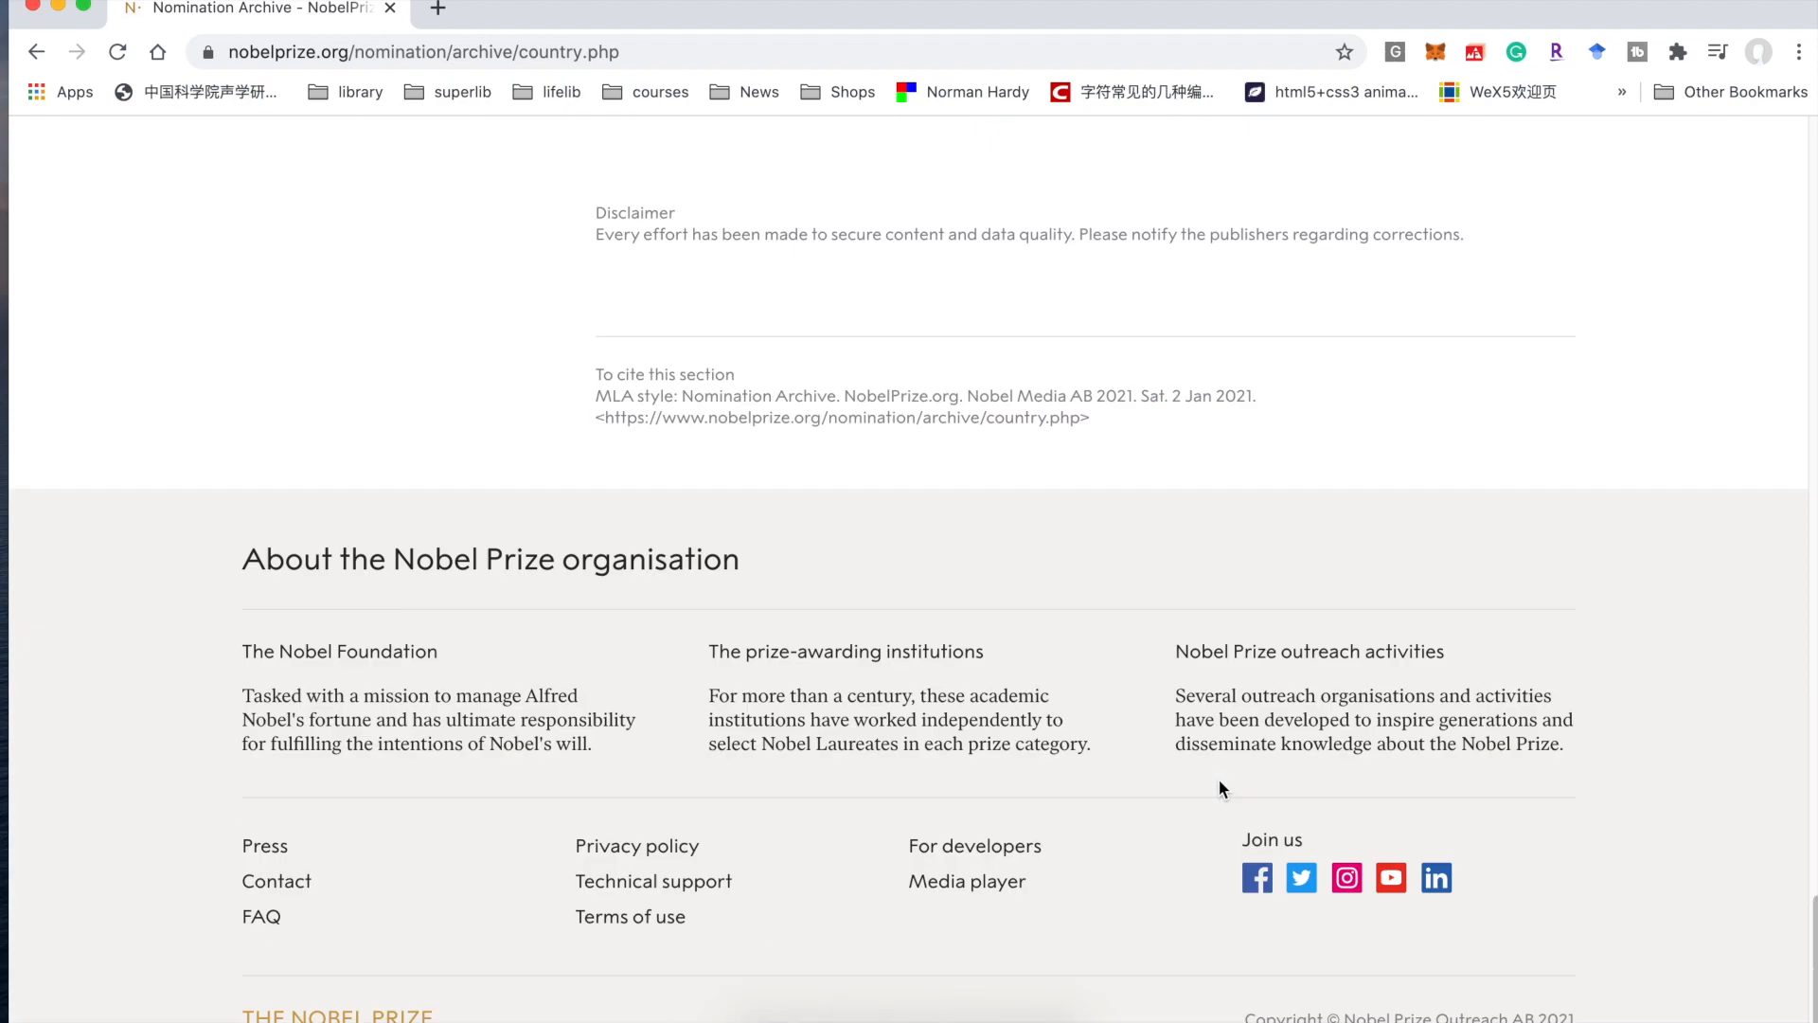
scroll(1219, 785, up, 20)
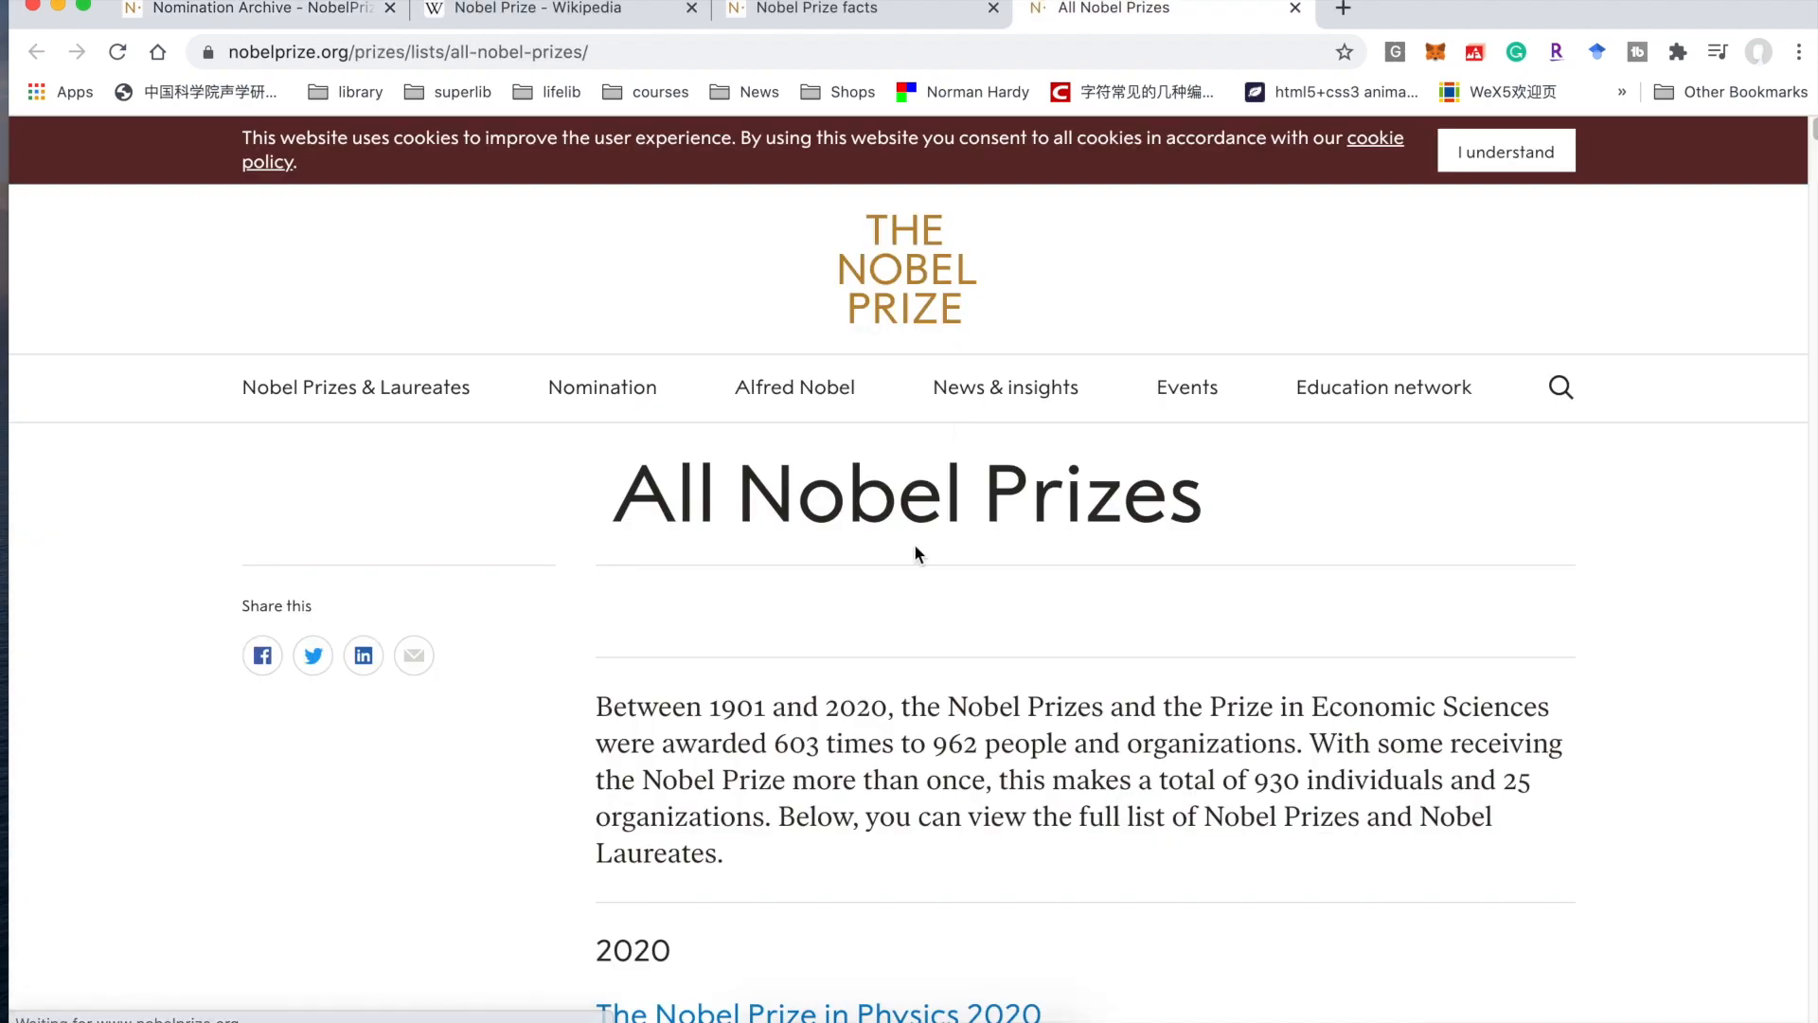
Step: Look through the All Nobel Prizes list from the 2020 awards back to the 2018 awards
scroll(916, 554, down, 6)
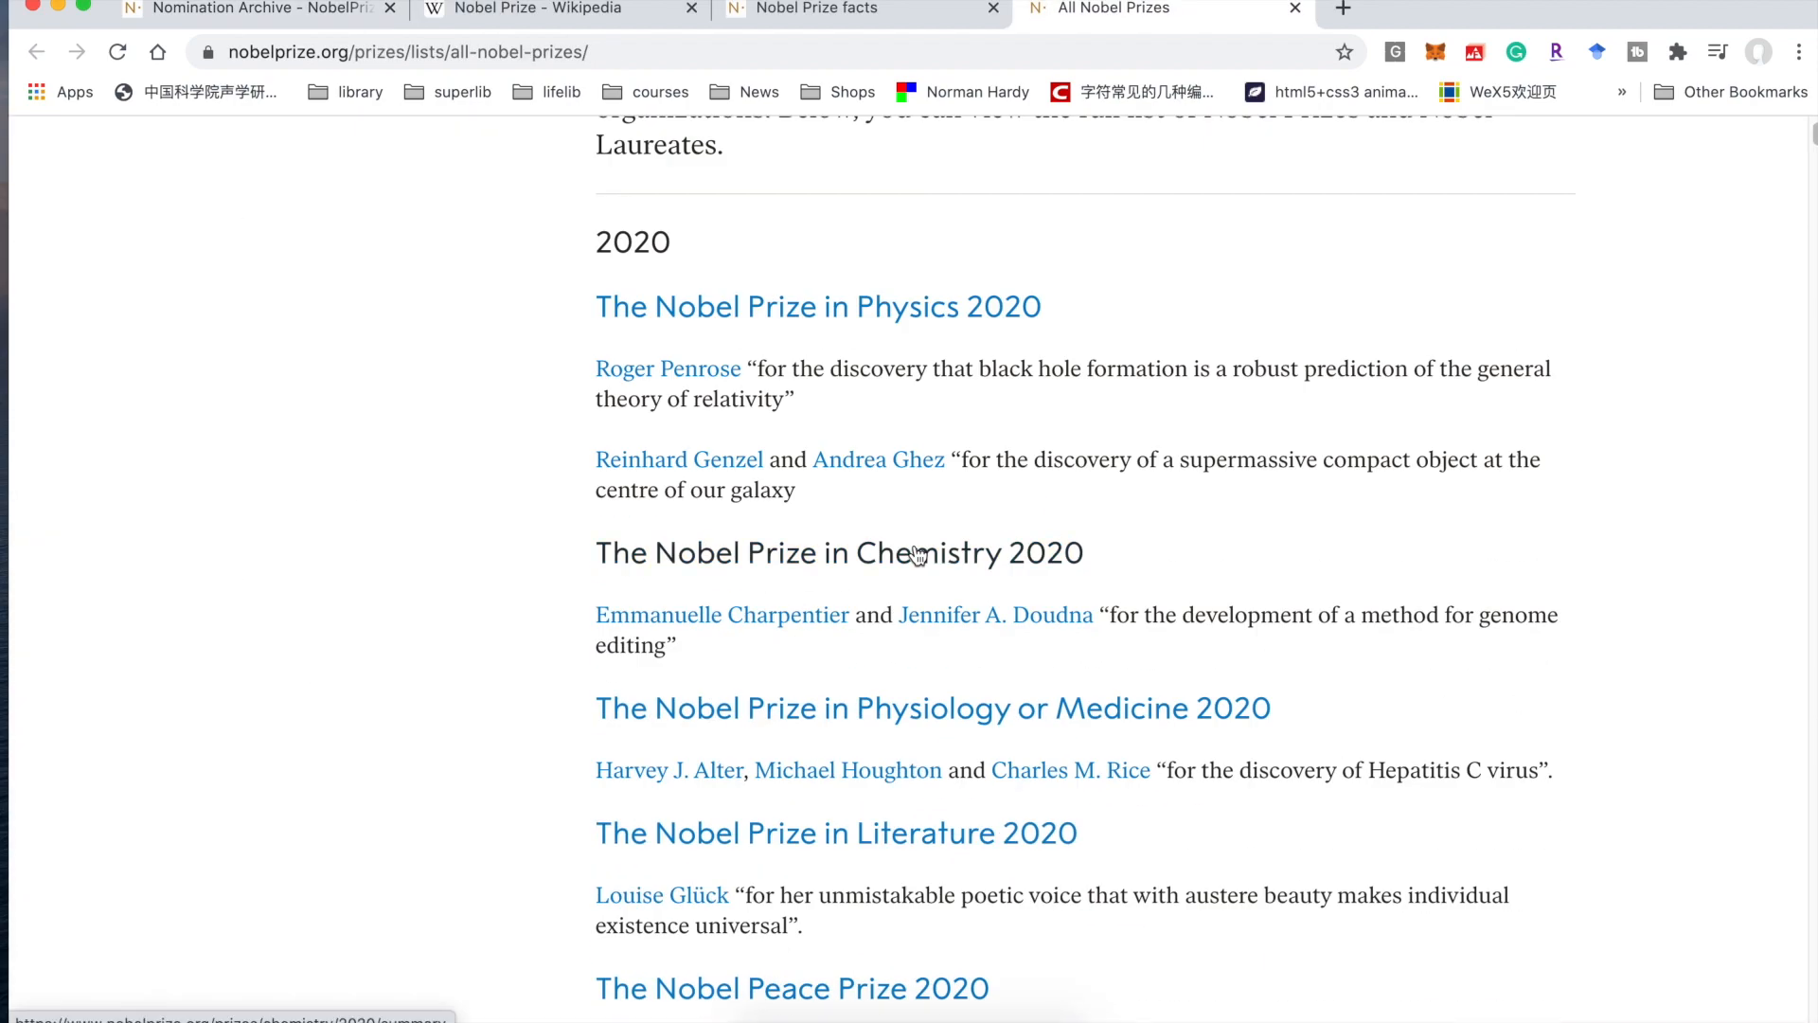
scroll(553, 688, down, 20)
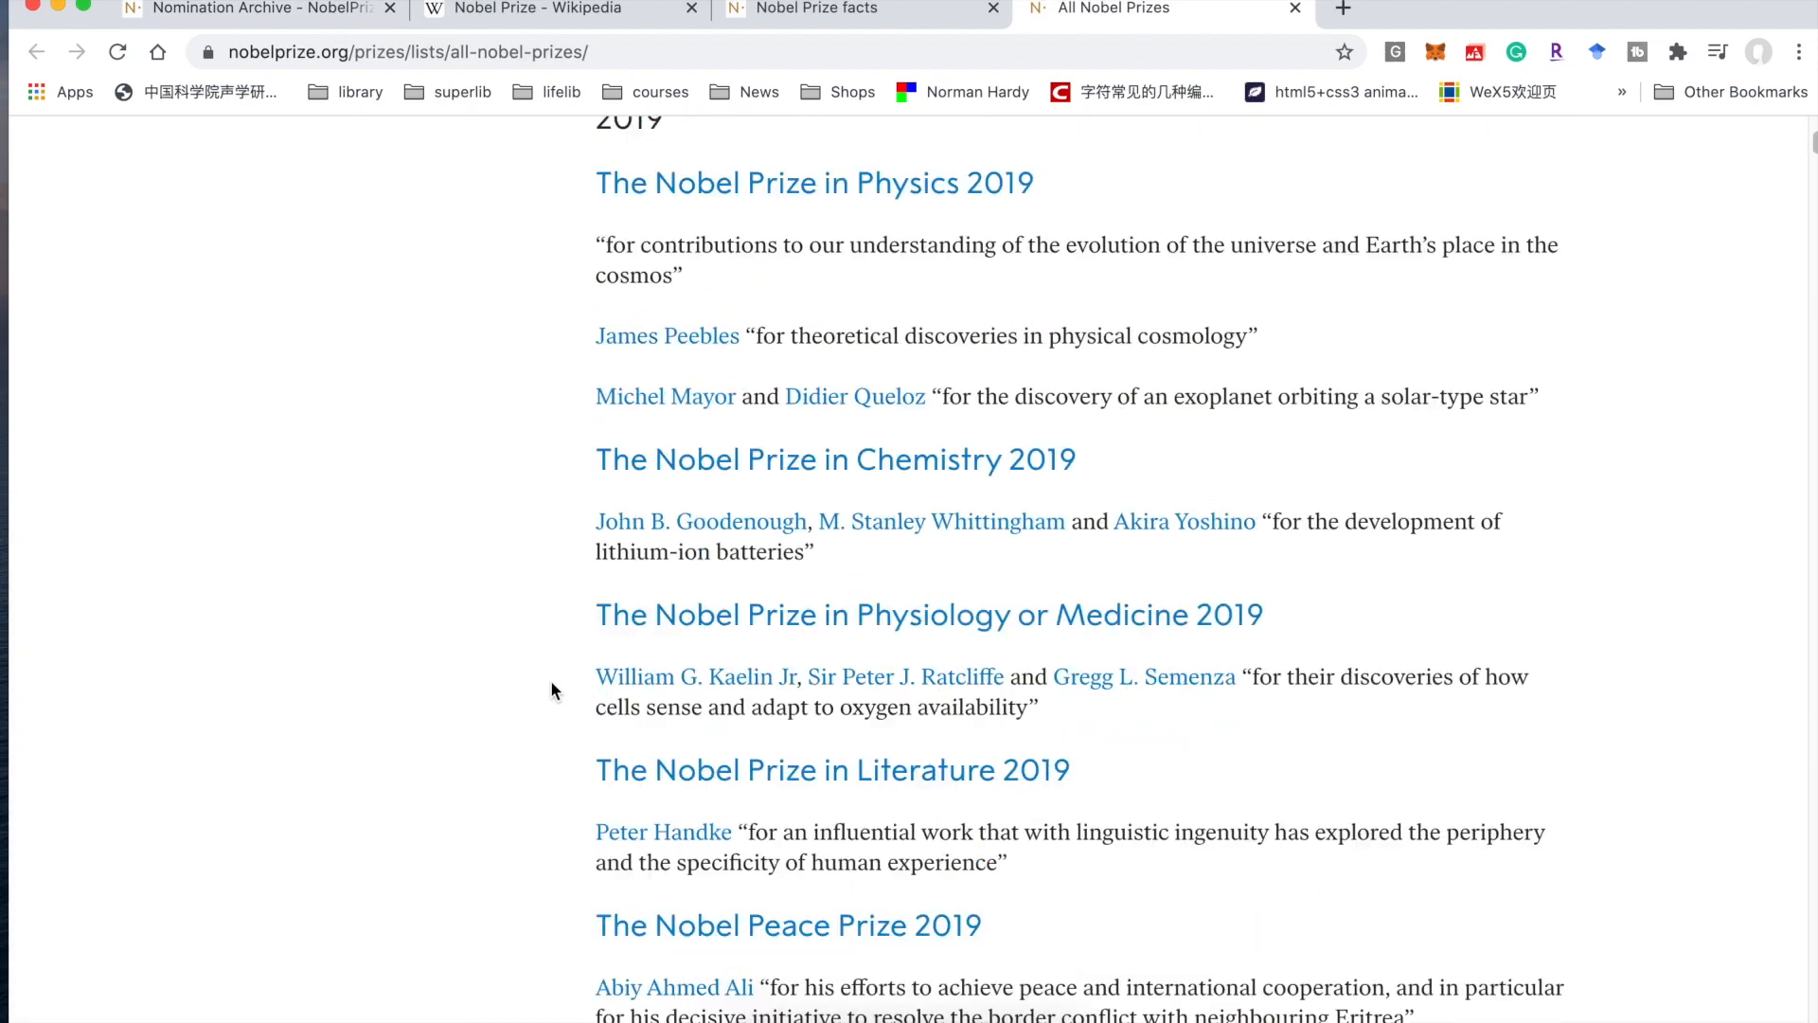
scroll(551, 688, down, 15)
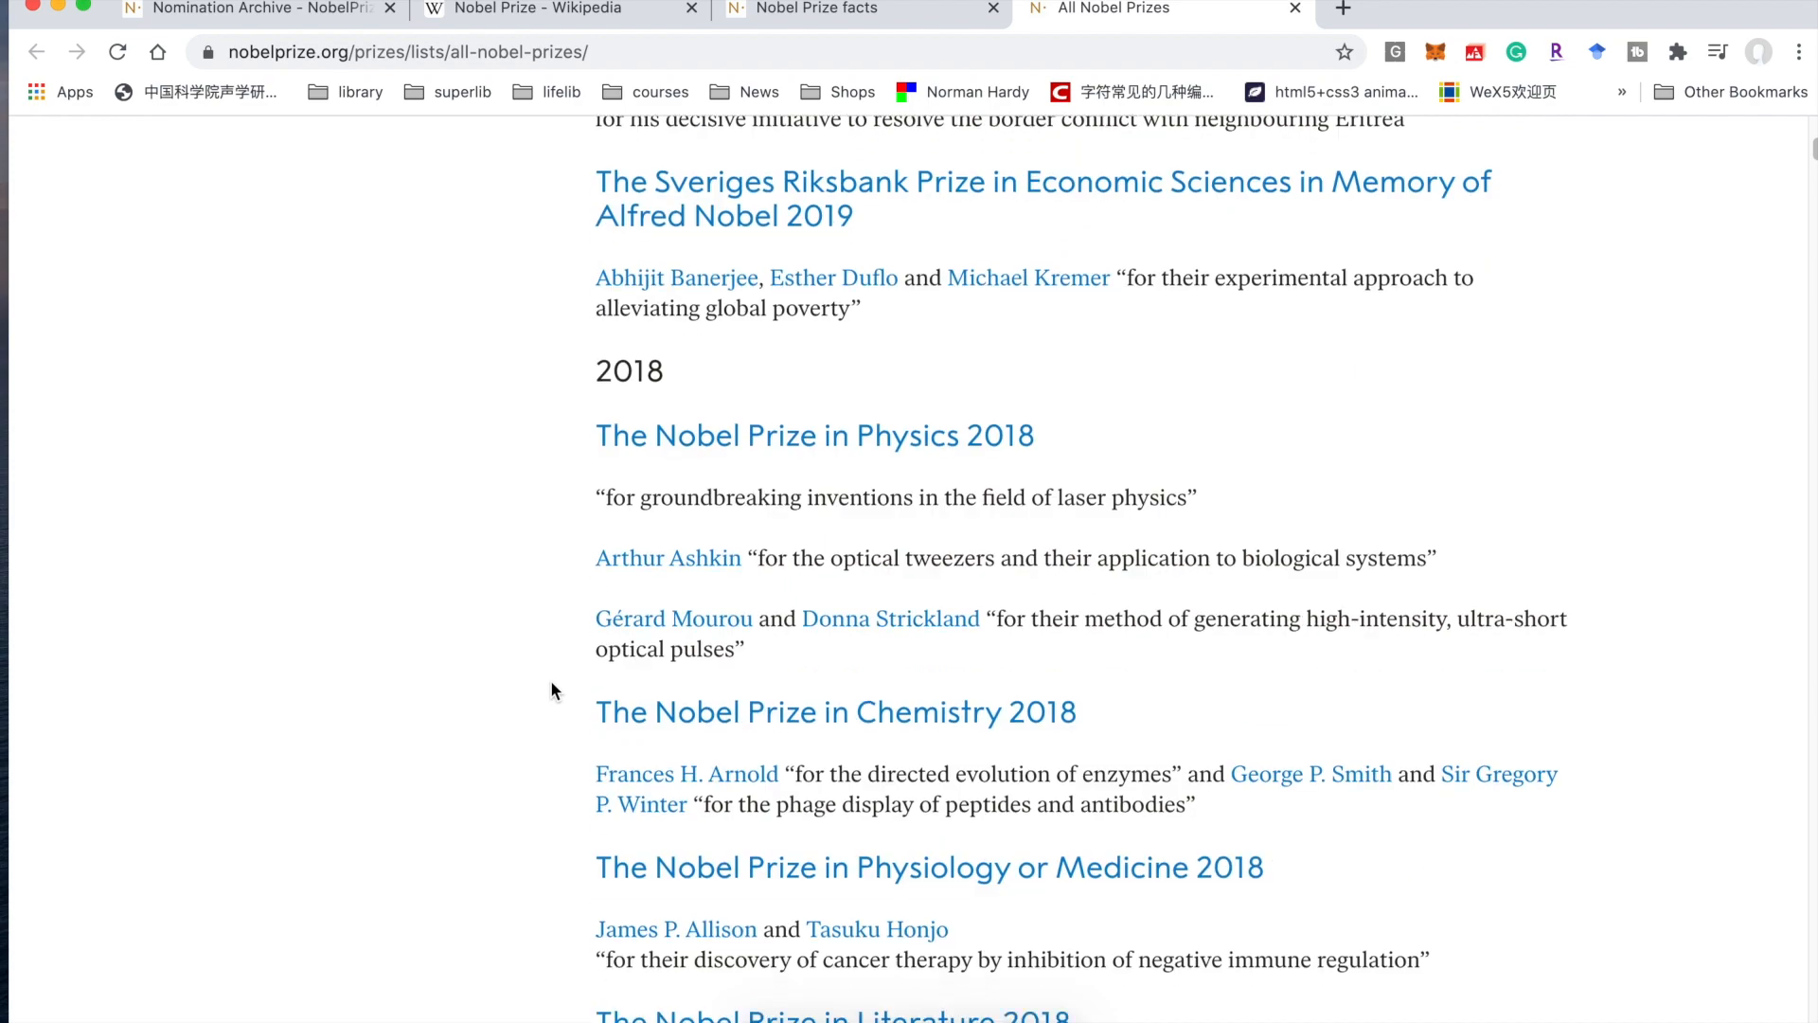
Step: Search the web for "nobelprize dataset" in a new browser tab
key(ctrl+t)
text(no)
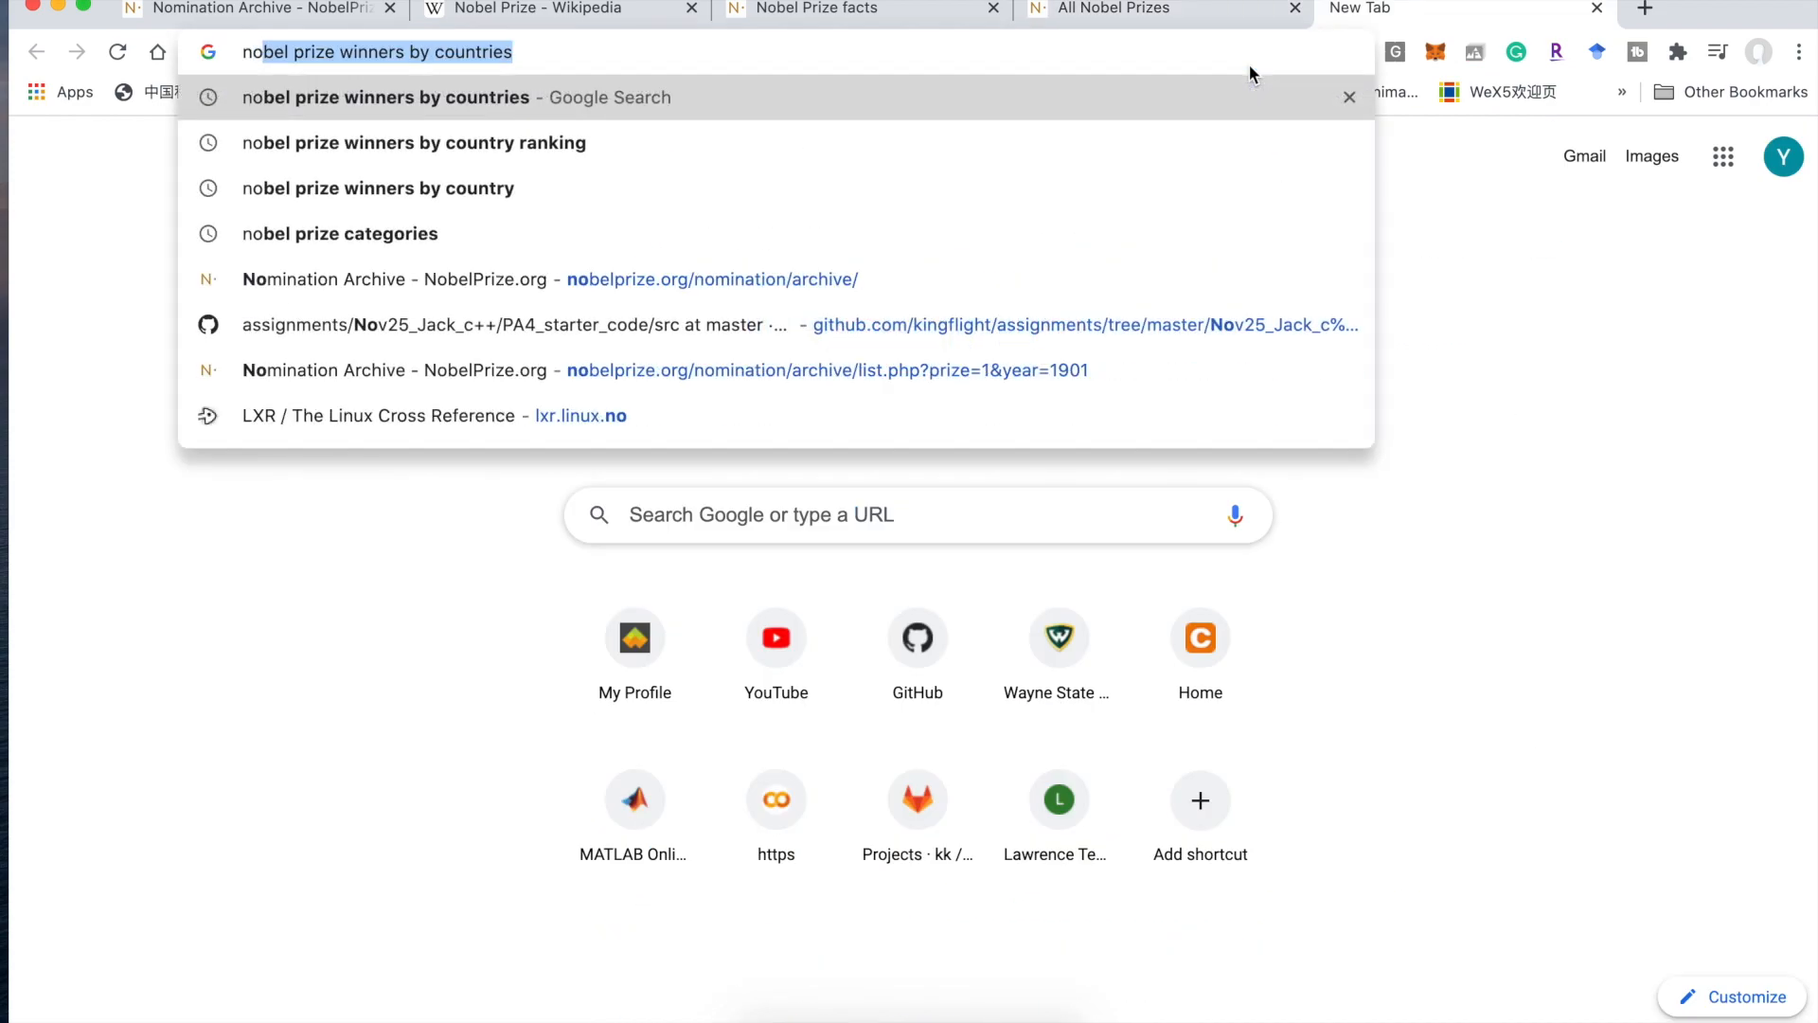
text(belprize)
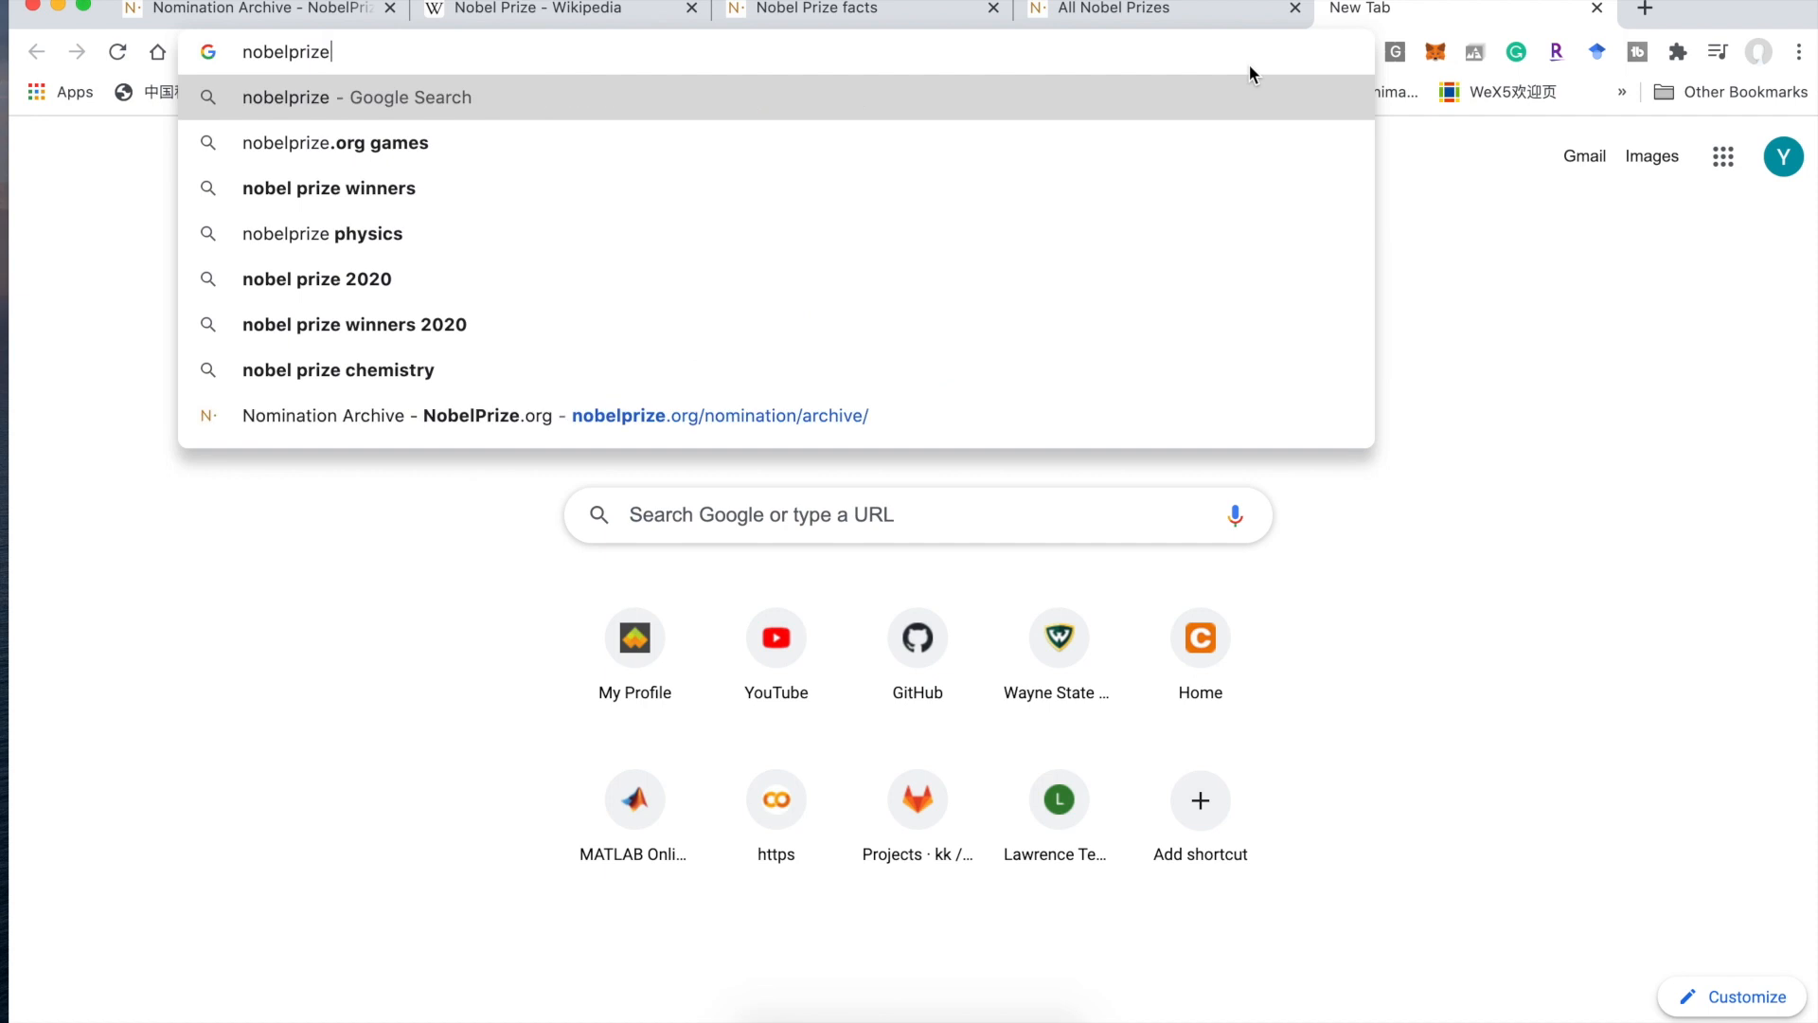
text( data)
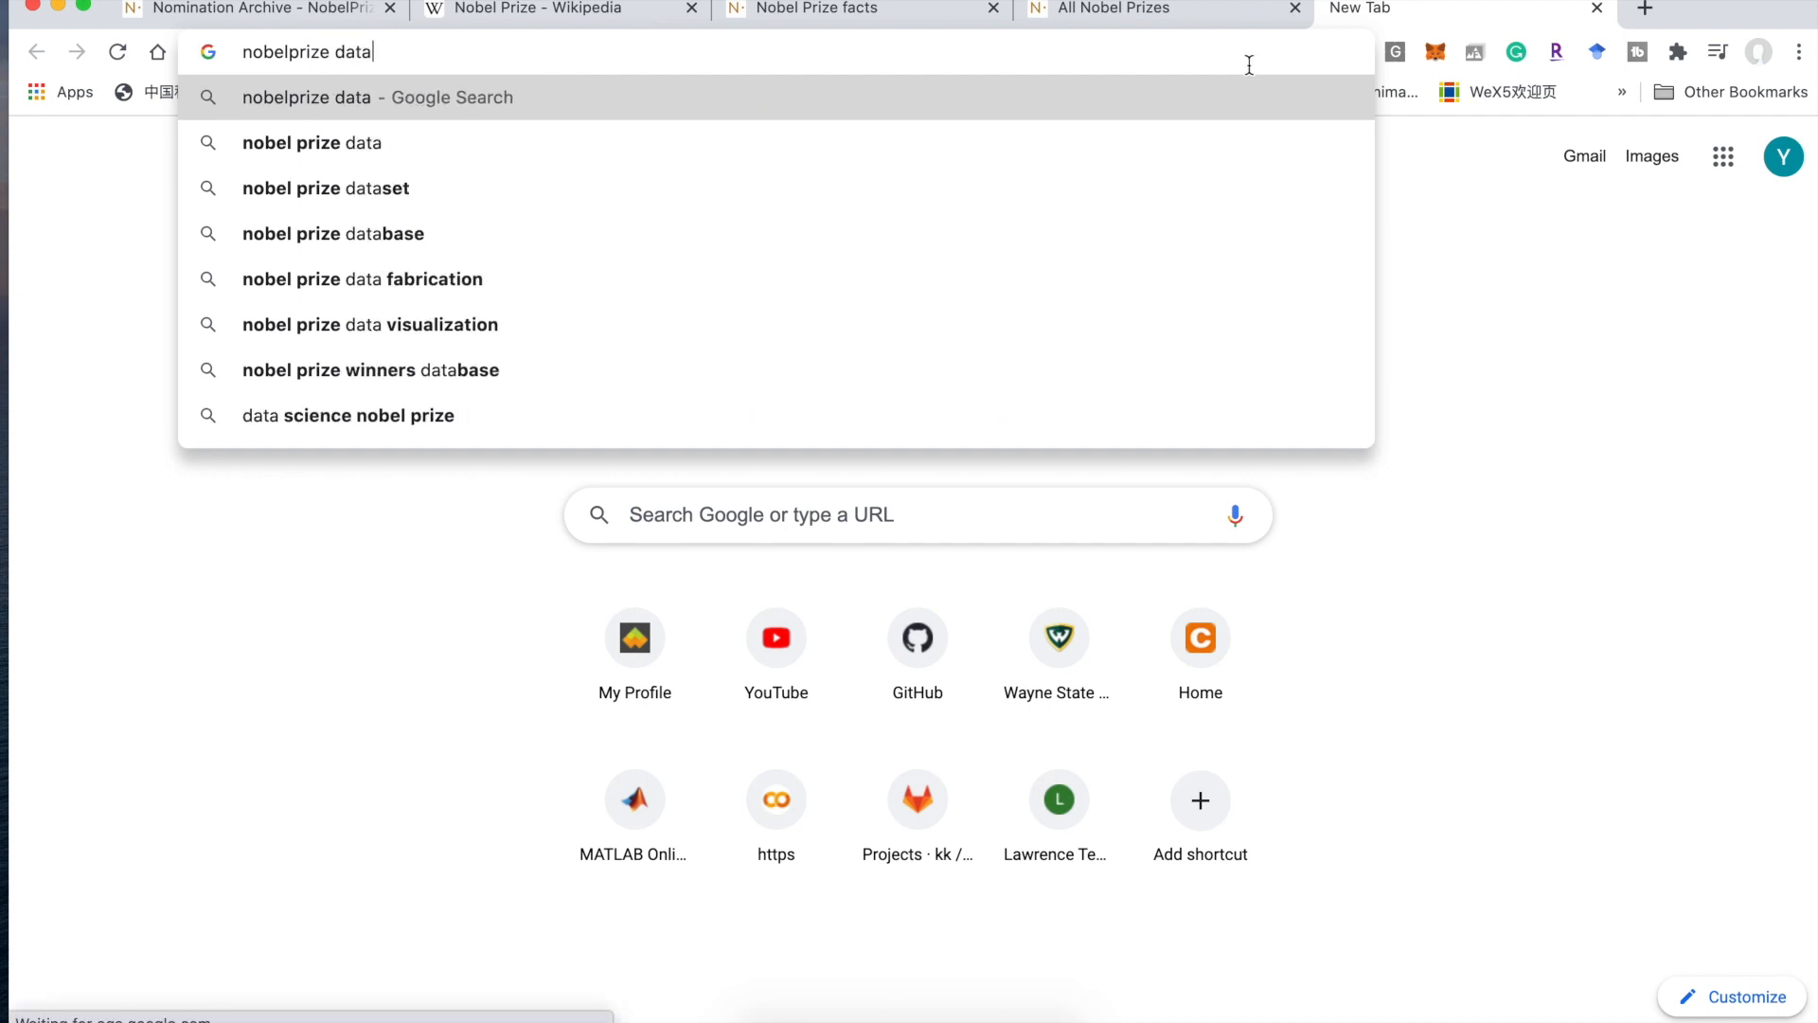
text(set)
key(Return)
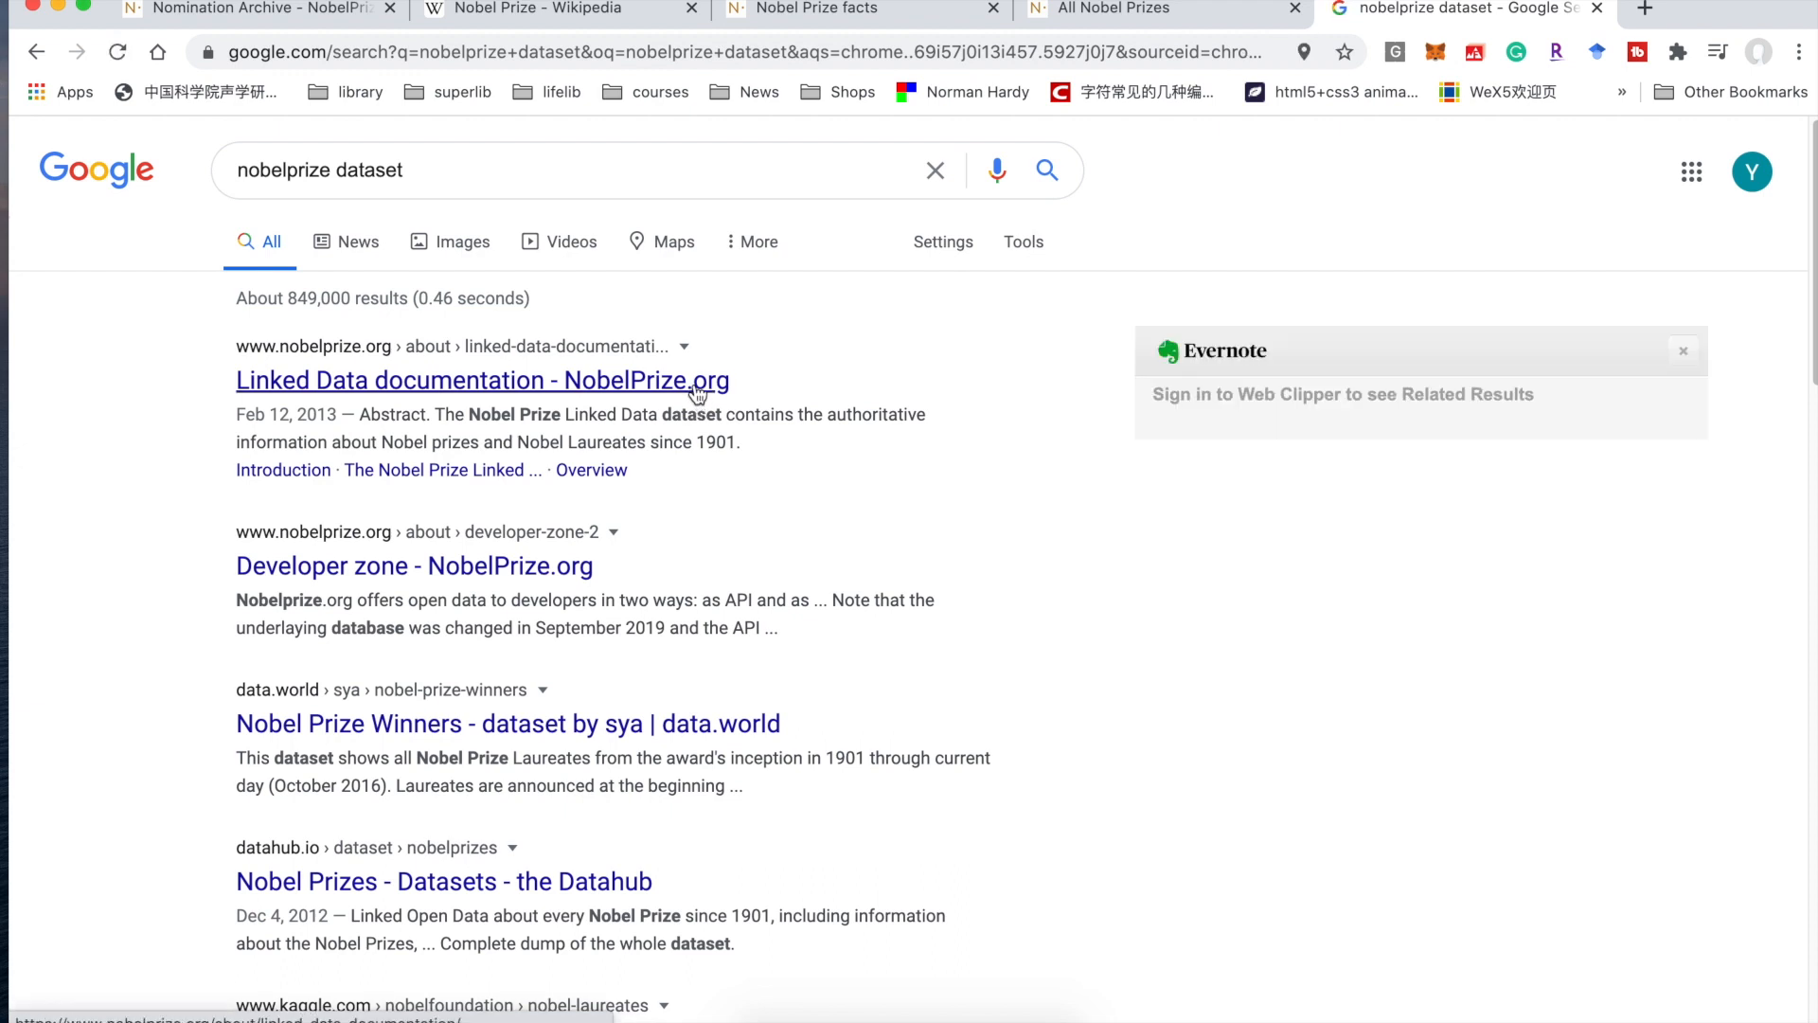
Step: Open the data.world and Datahub dataset results in separate new tabs and switch to the data.world page
right_click(592, 738)
click(729, 614)
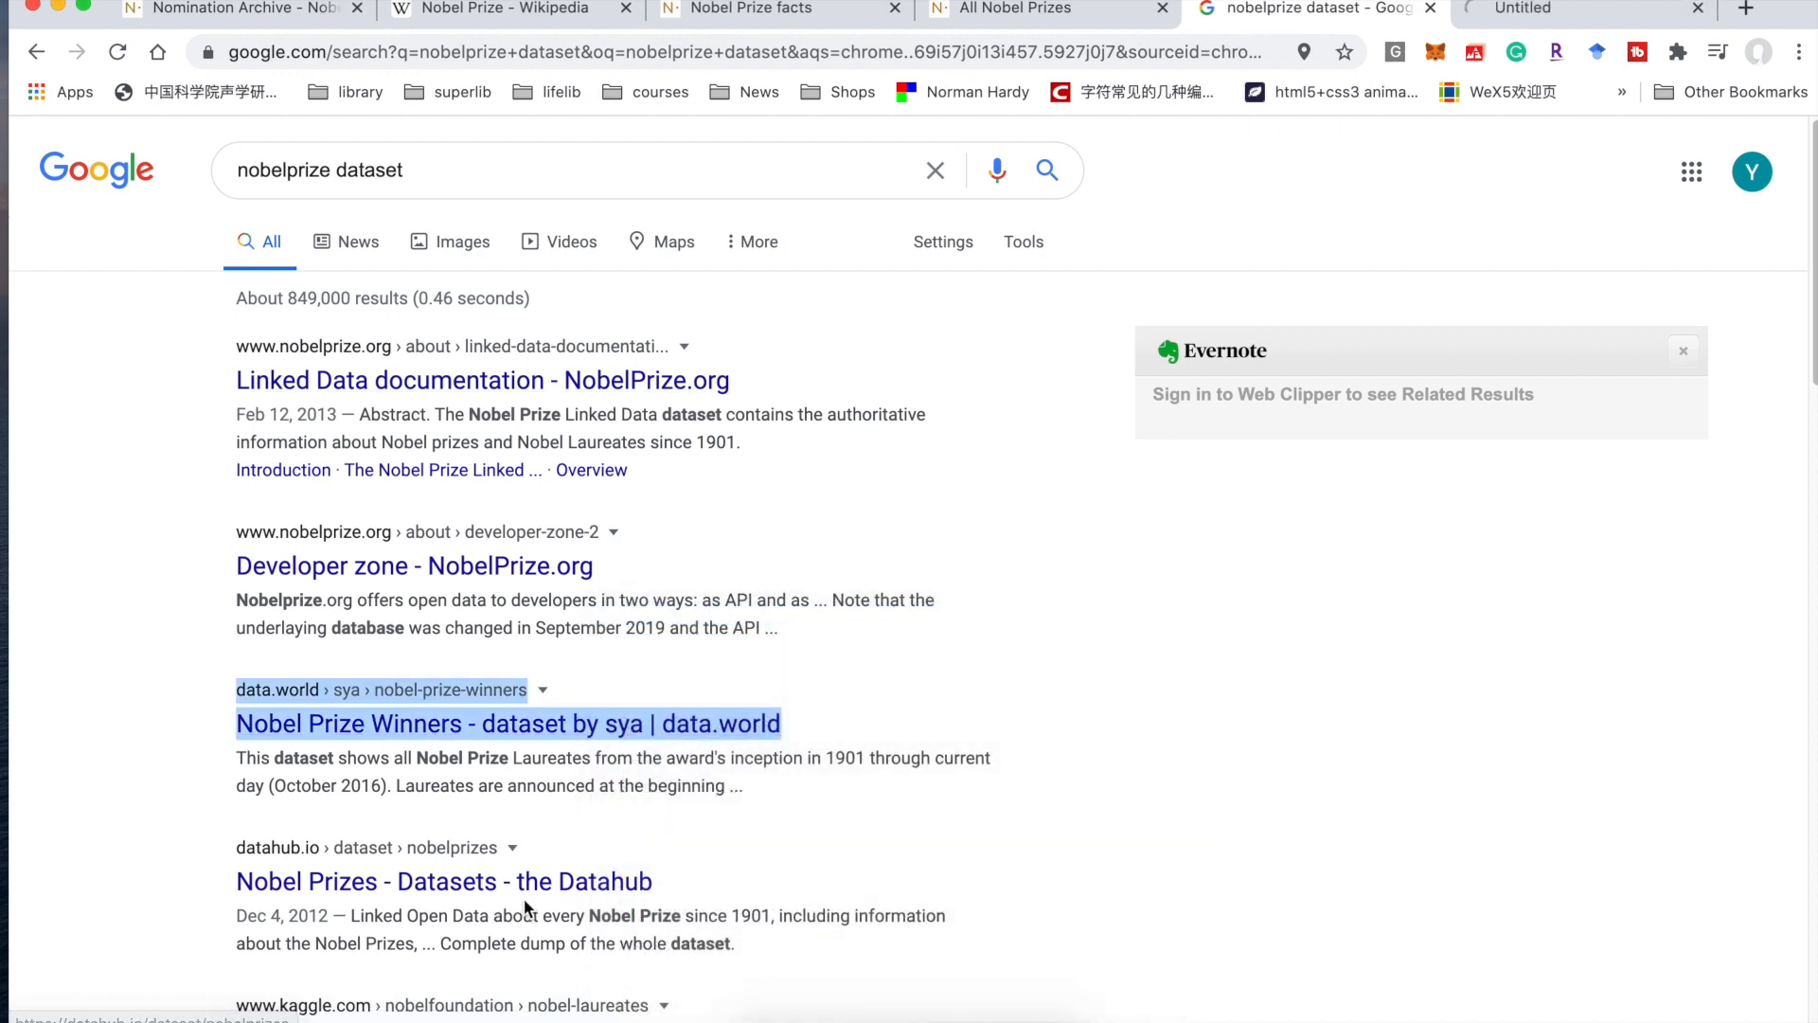
right_click(528, 882)
click(644, 613)
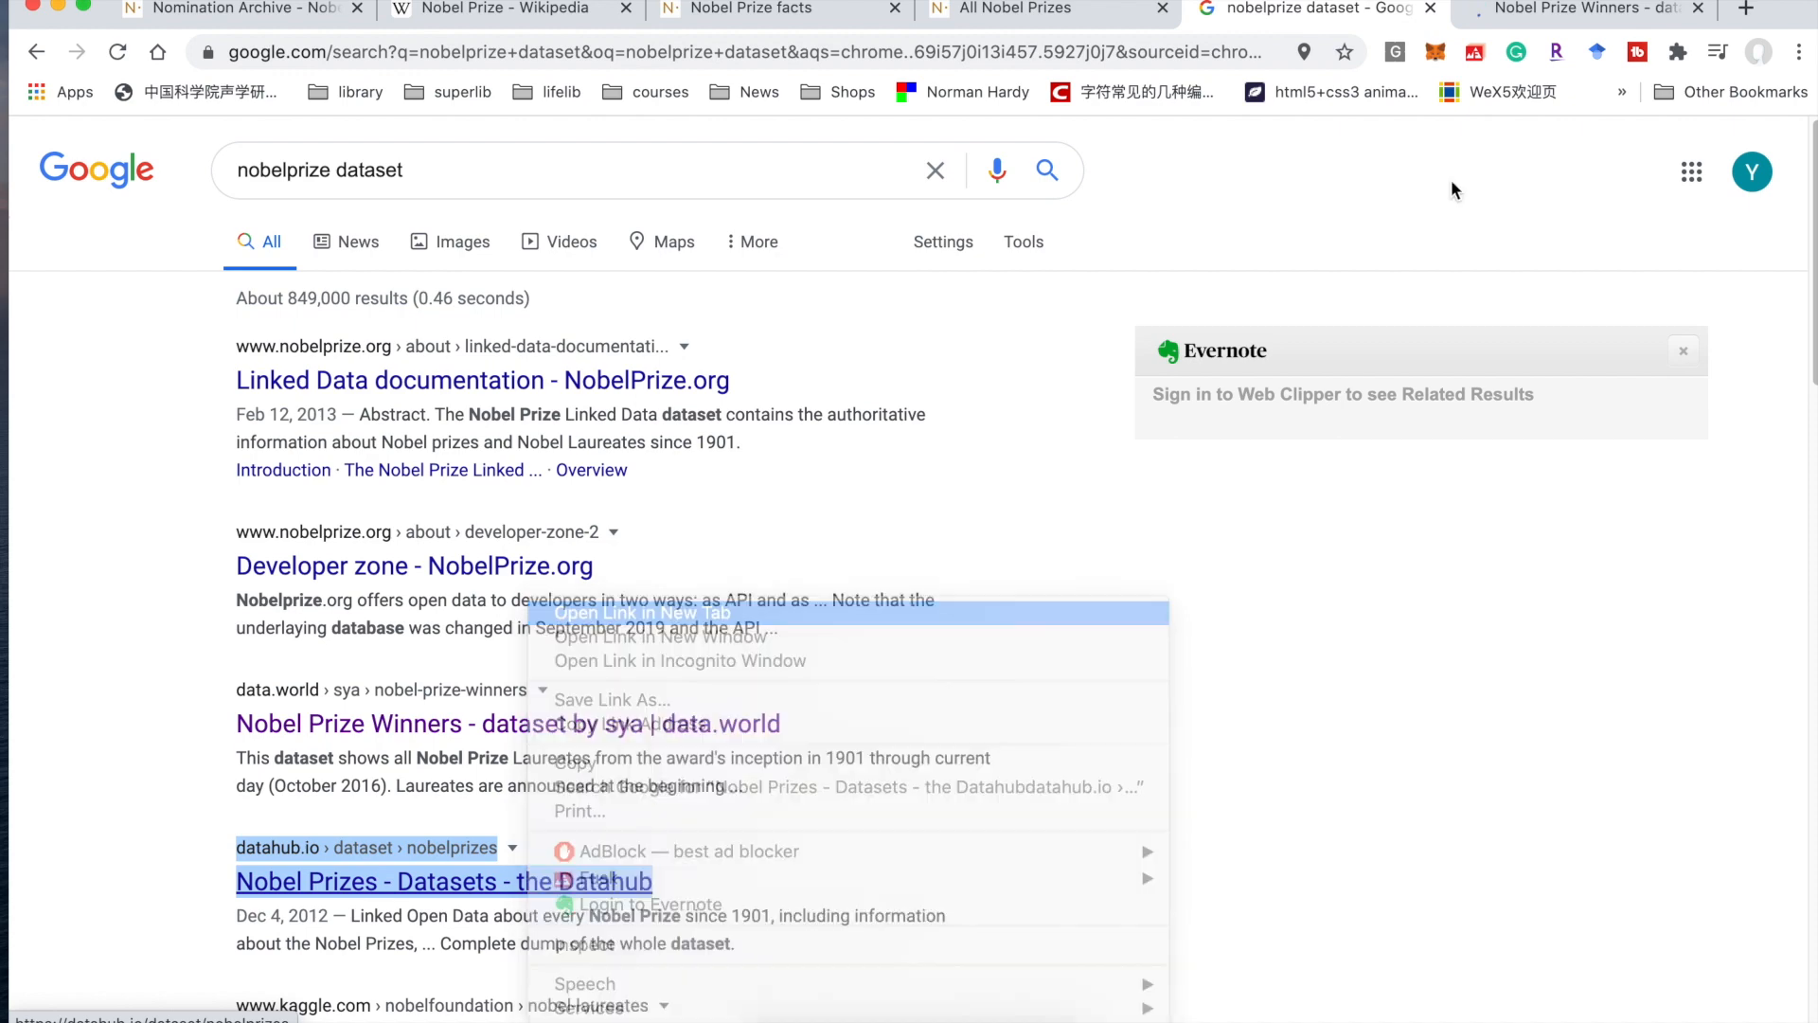
key(ctrl+Tab)
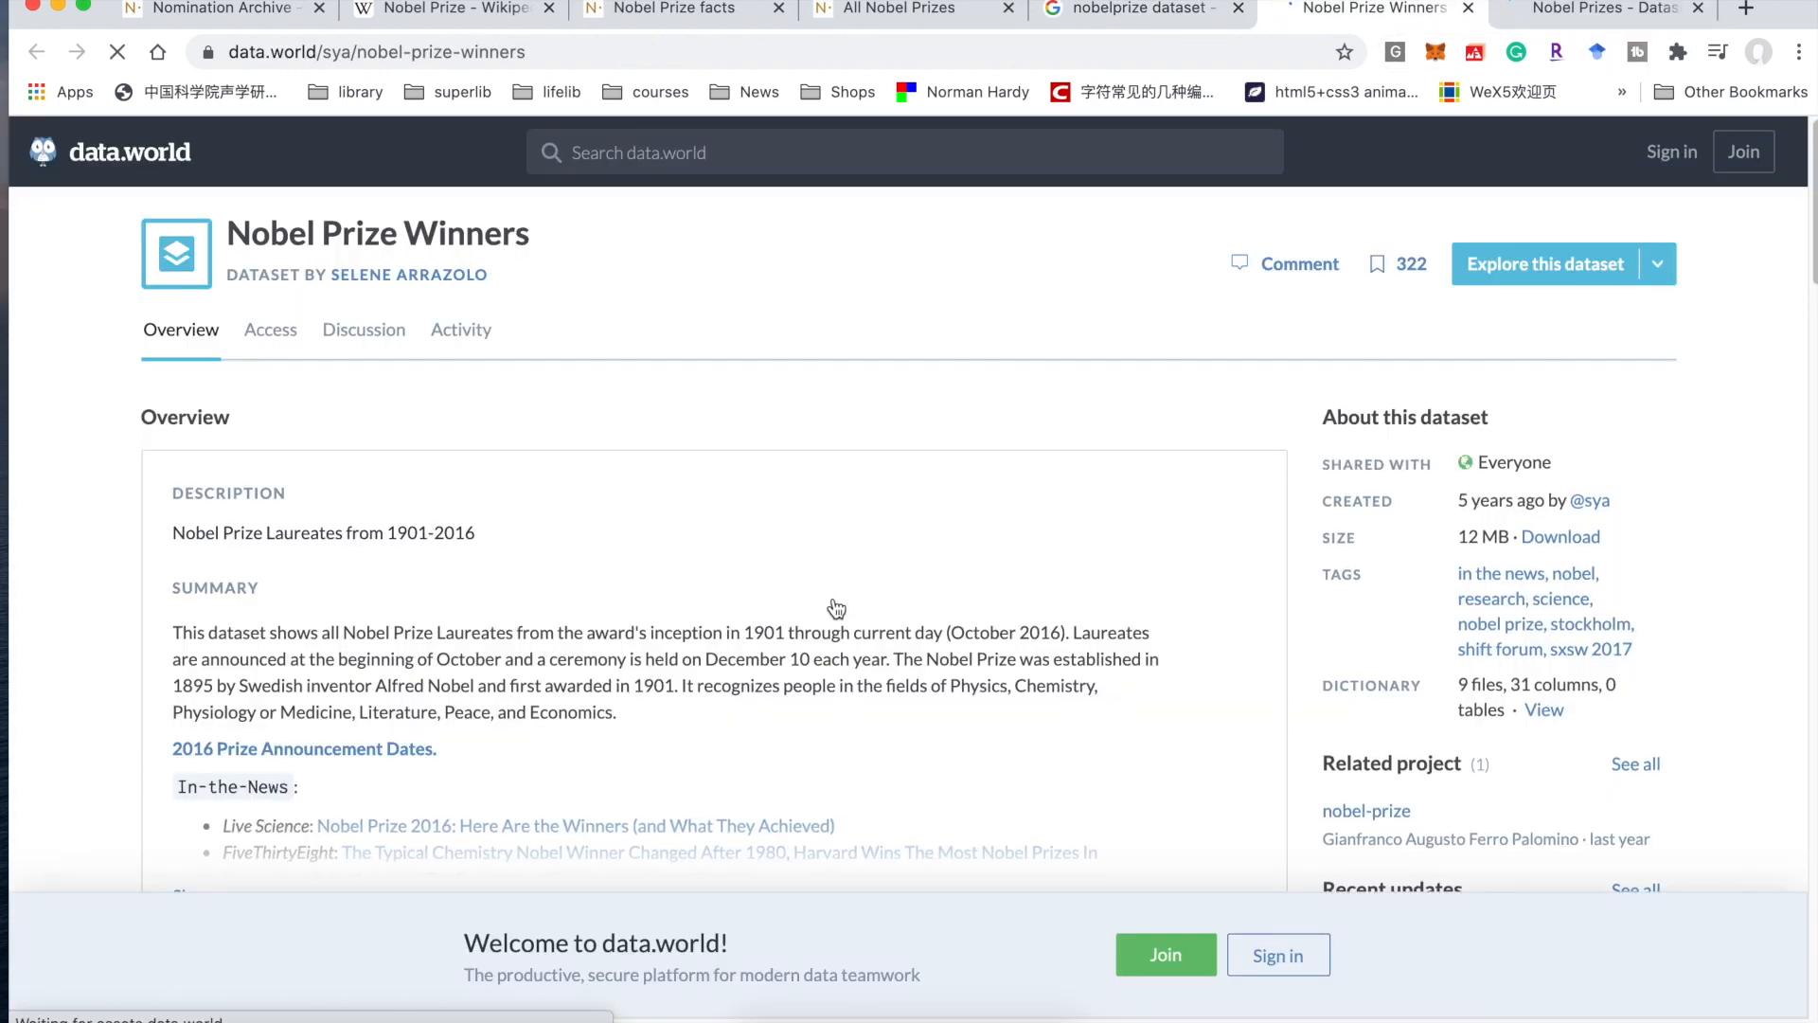
Step: Expand the Nobel Prize Winners description, review its charts and file list, and try to download nobel_prizes_by_date.csv
scroll(836, 607, down, 3)
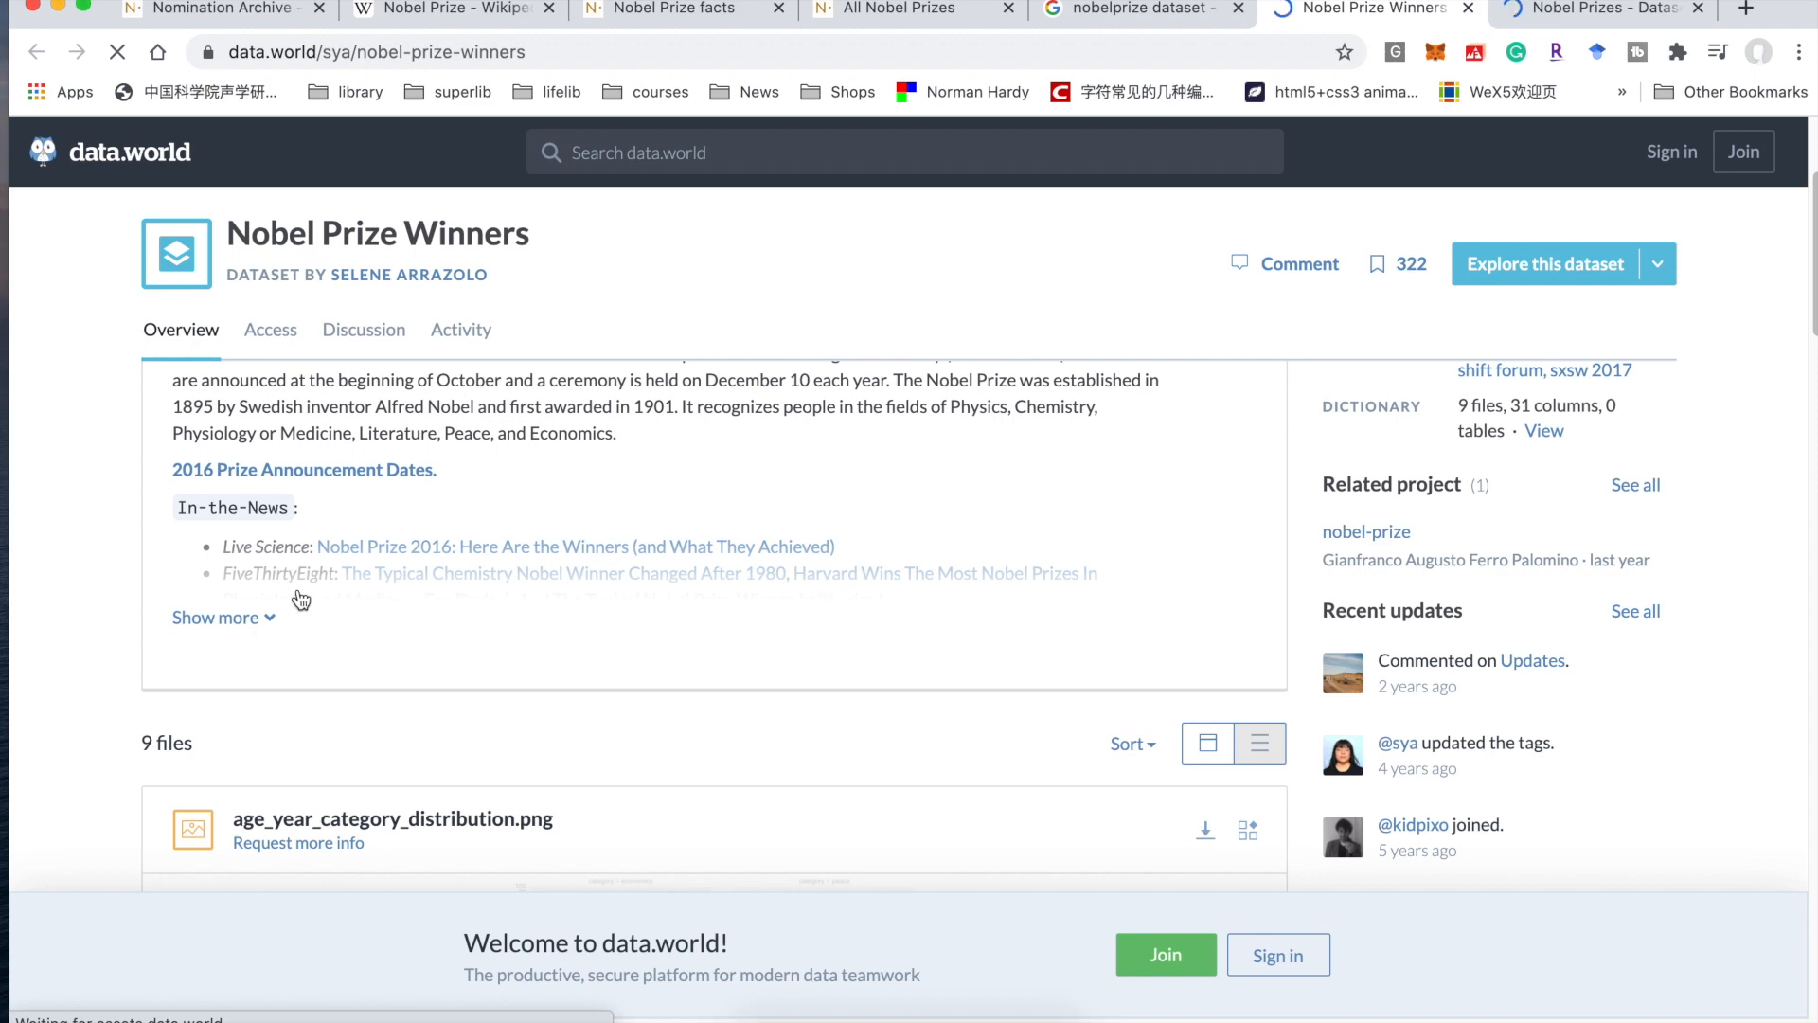
click(270, 618)
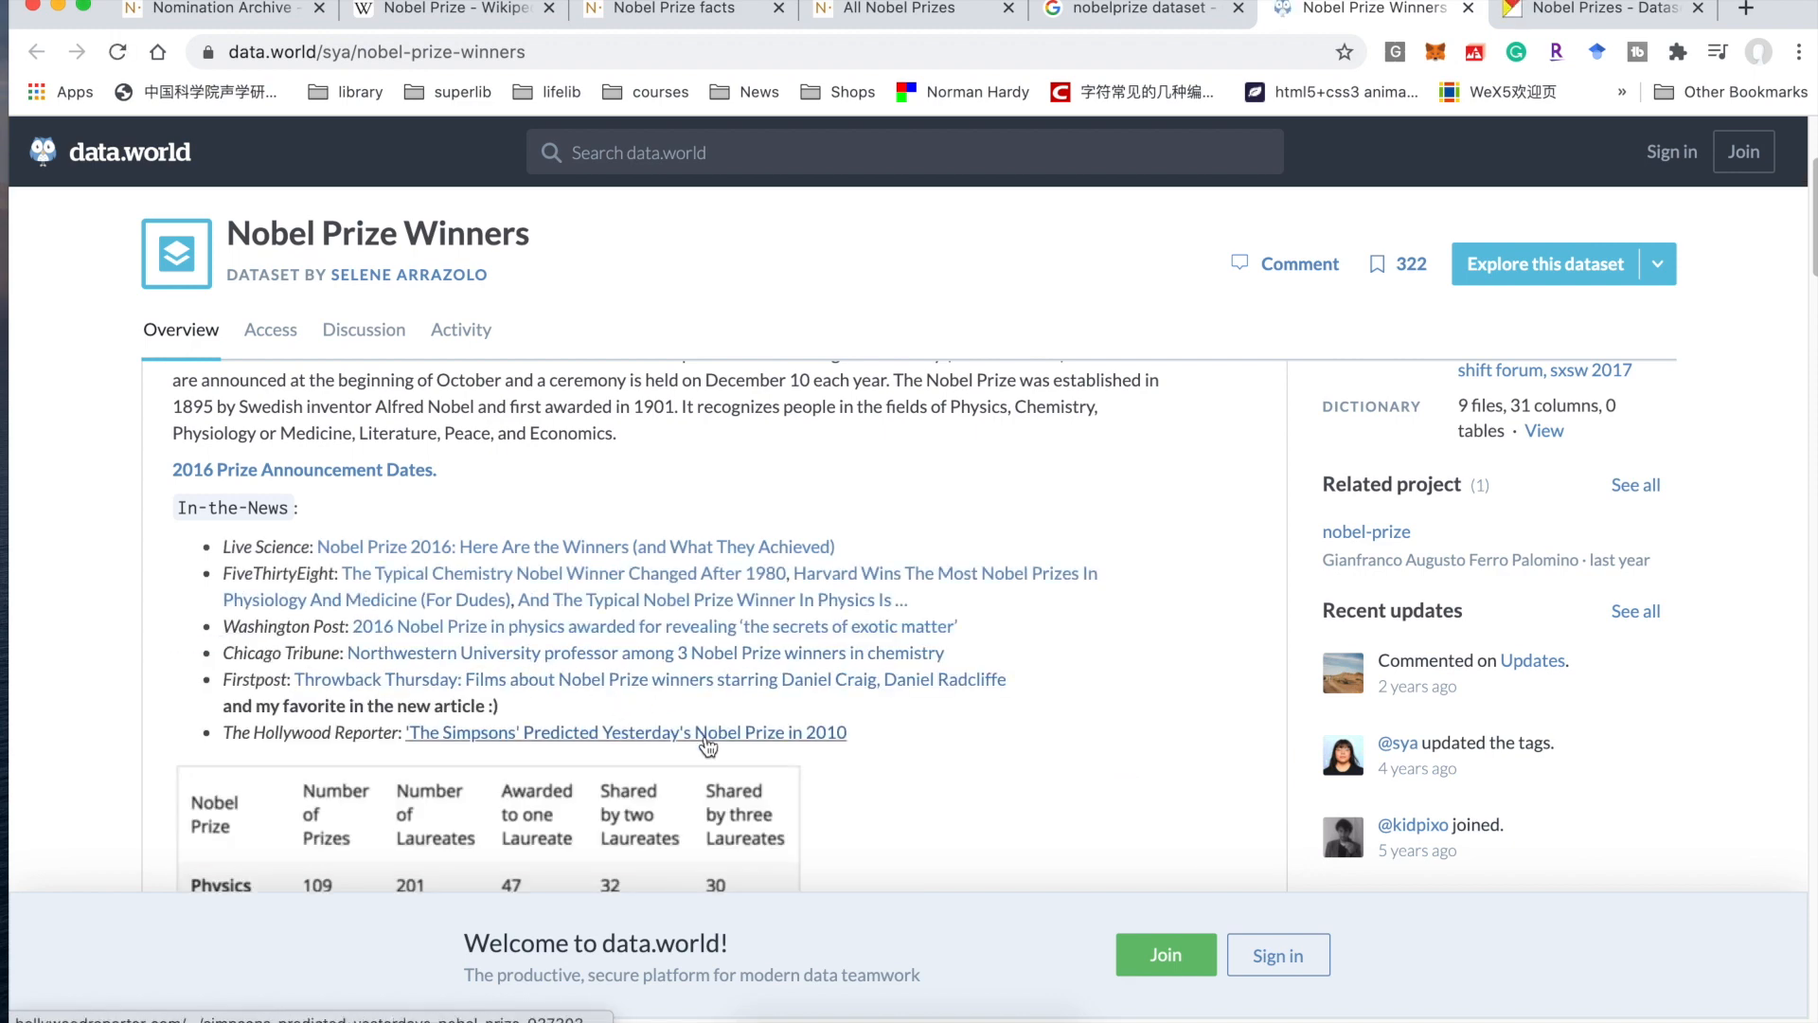
scroll(980, 759, down, 1)
scroll(980, 760, down, 2)
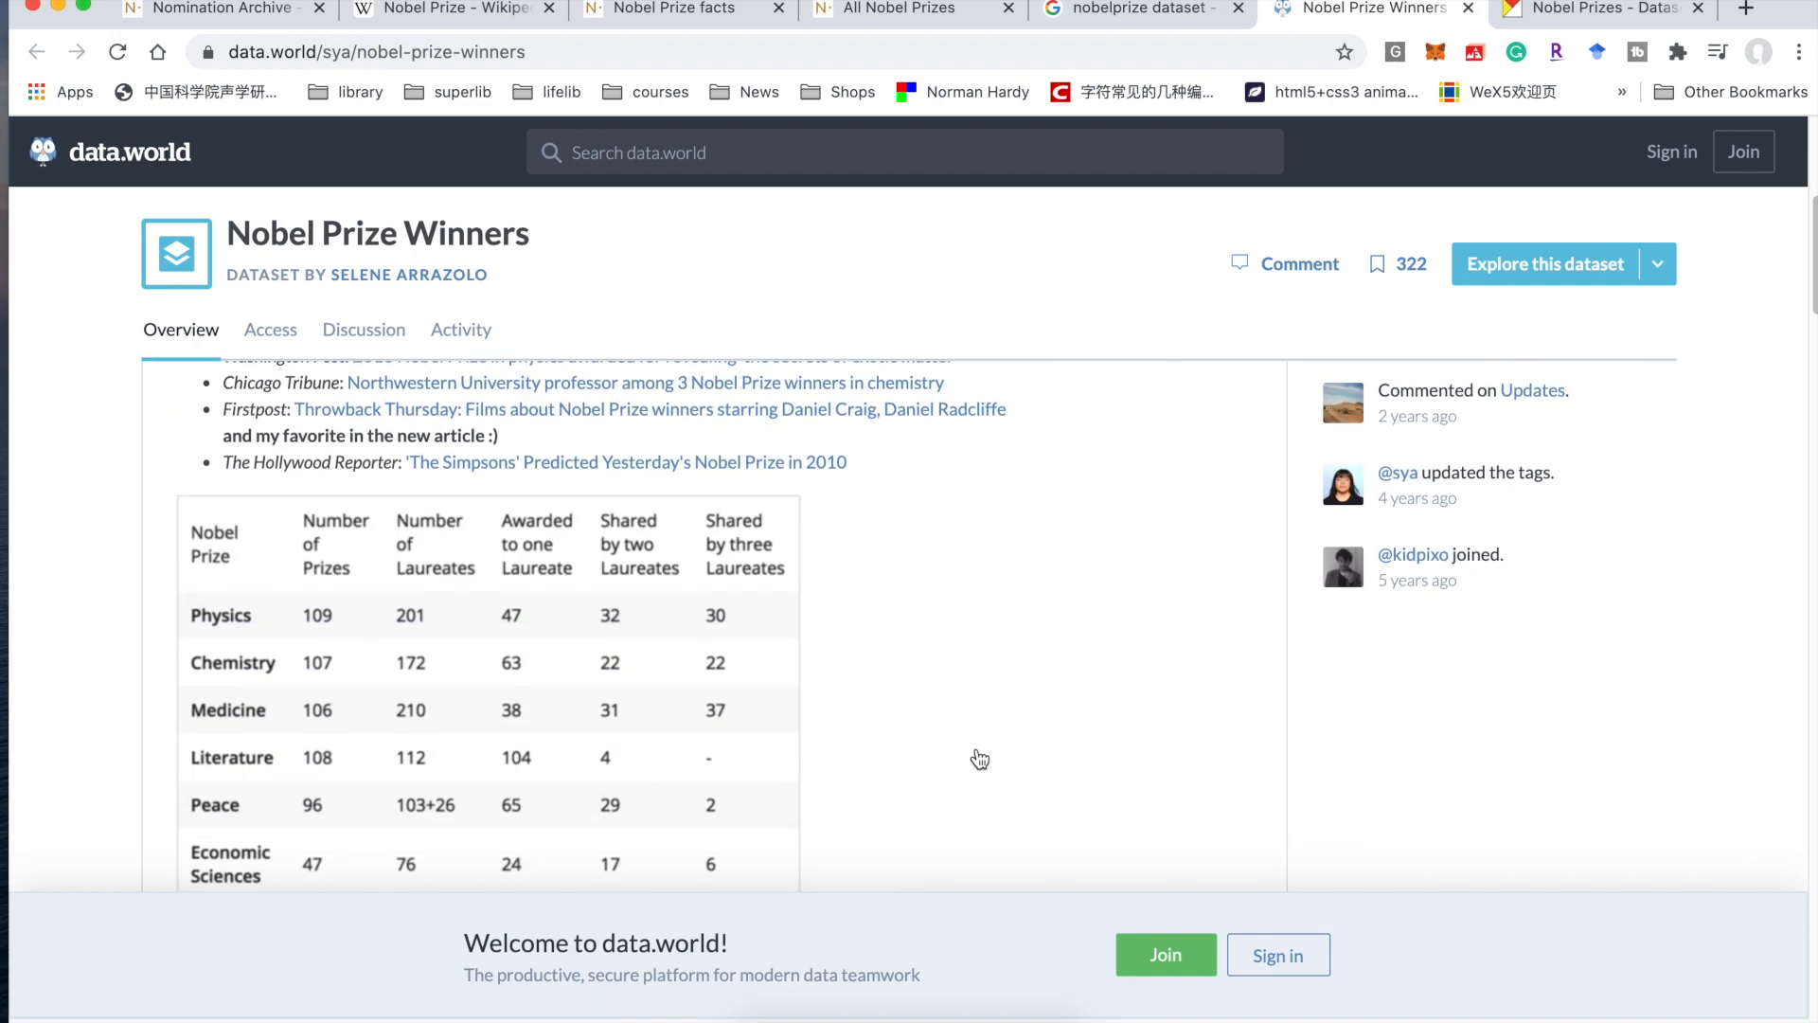
scroll(980, 759, down, 5)
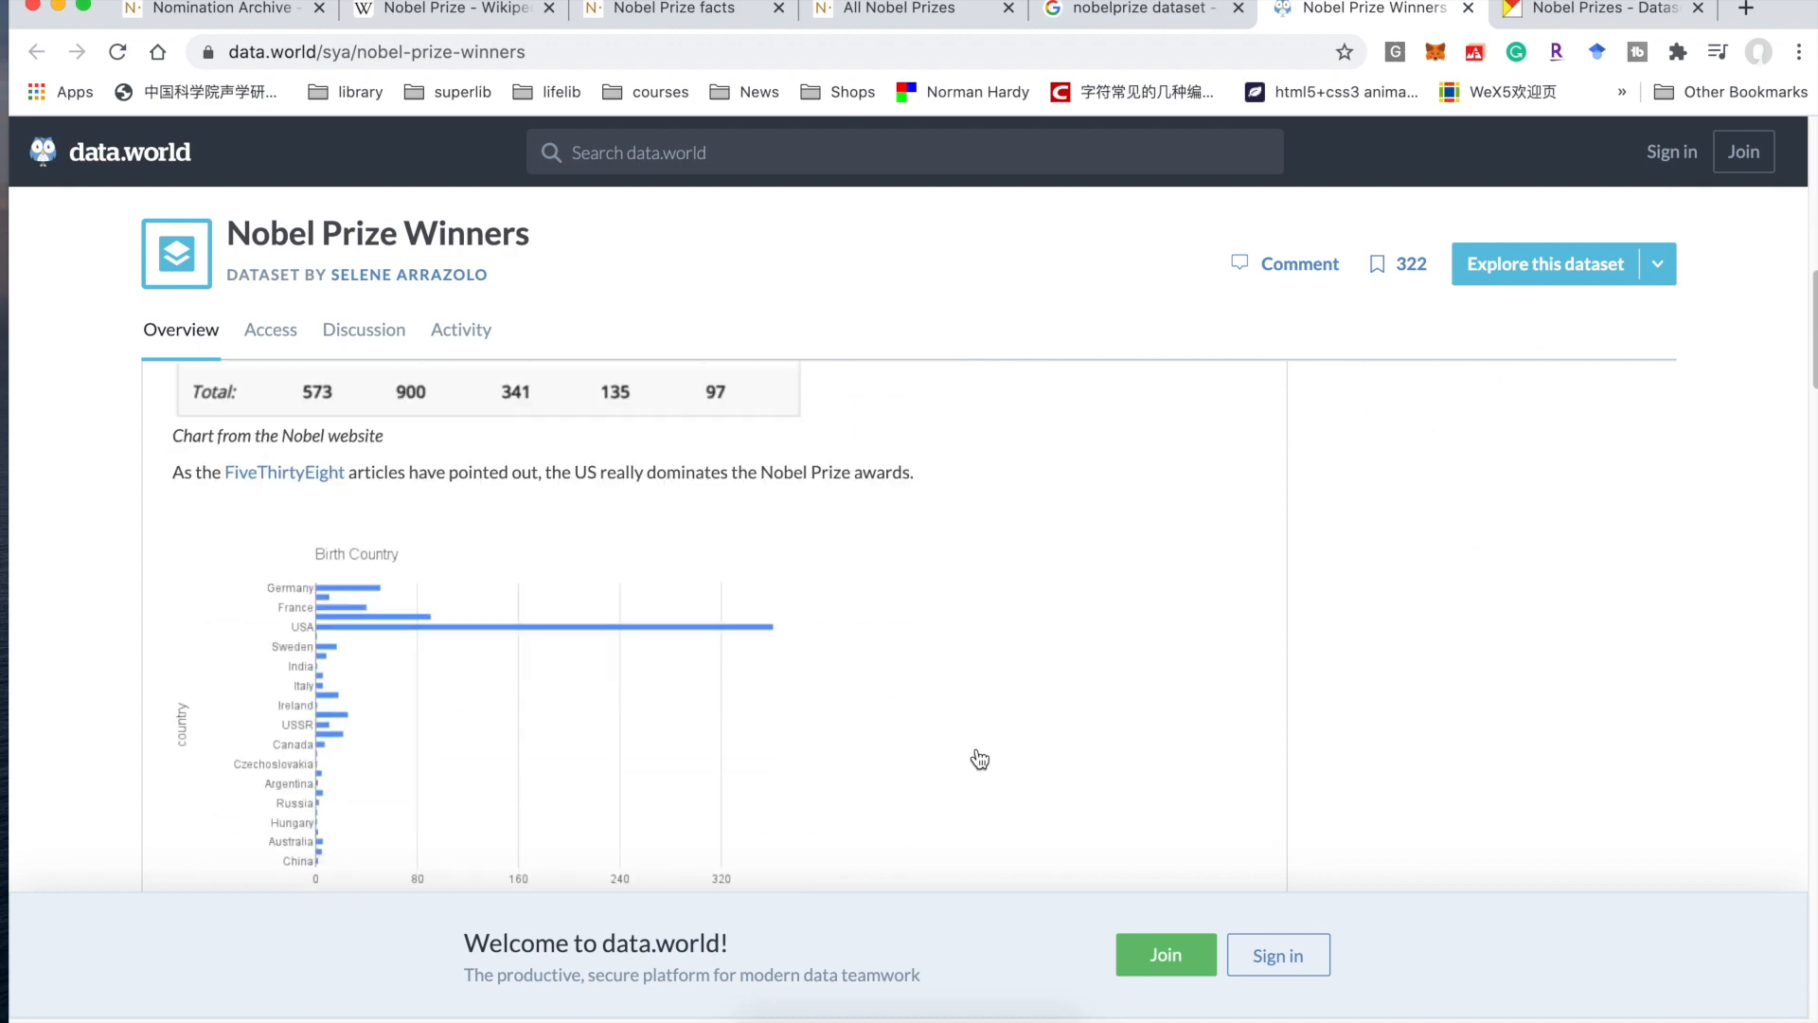
scroll(980, 760, down, 4)
scroll(980, 759, down, 10)
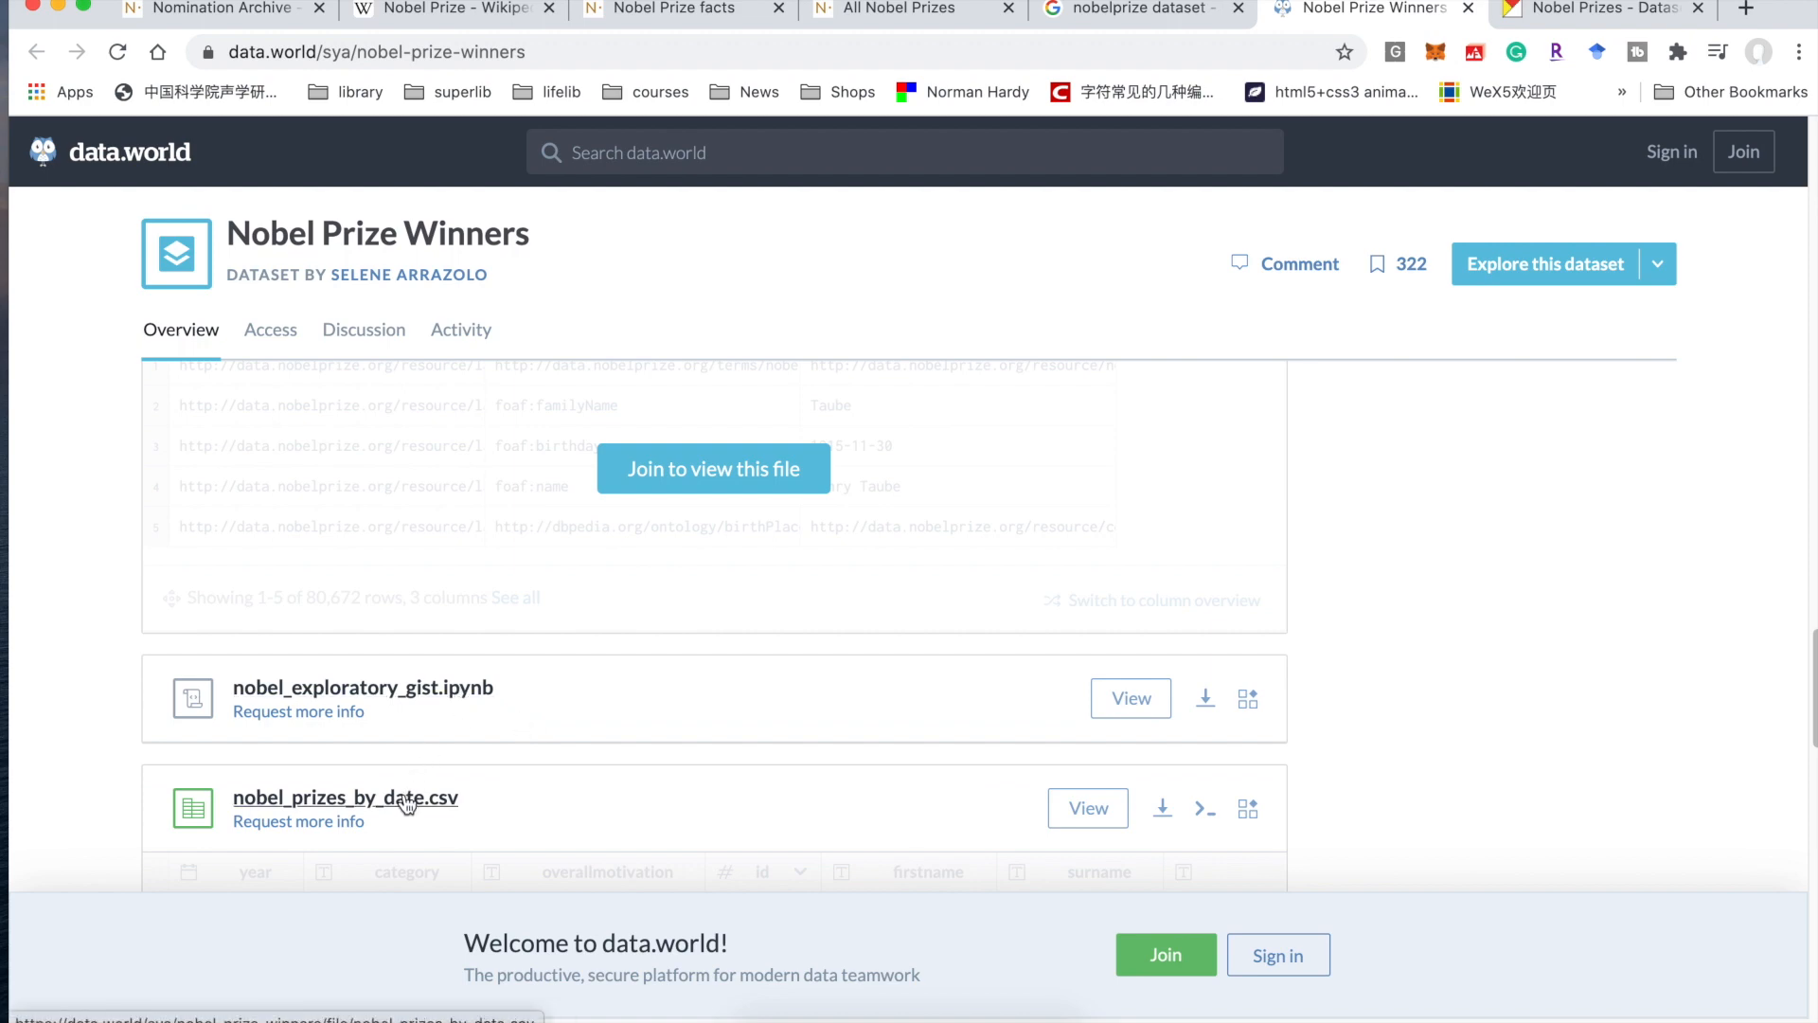
click(1165, 808)
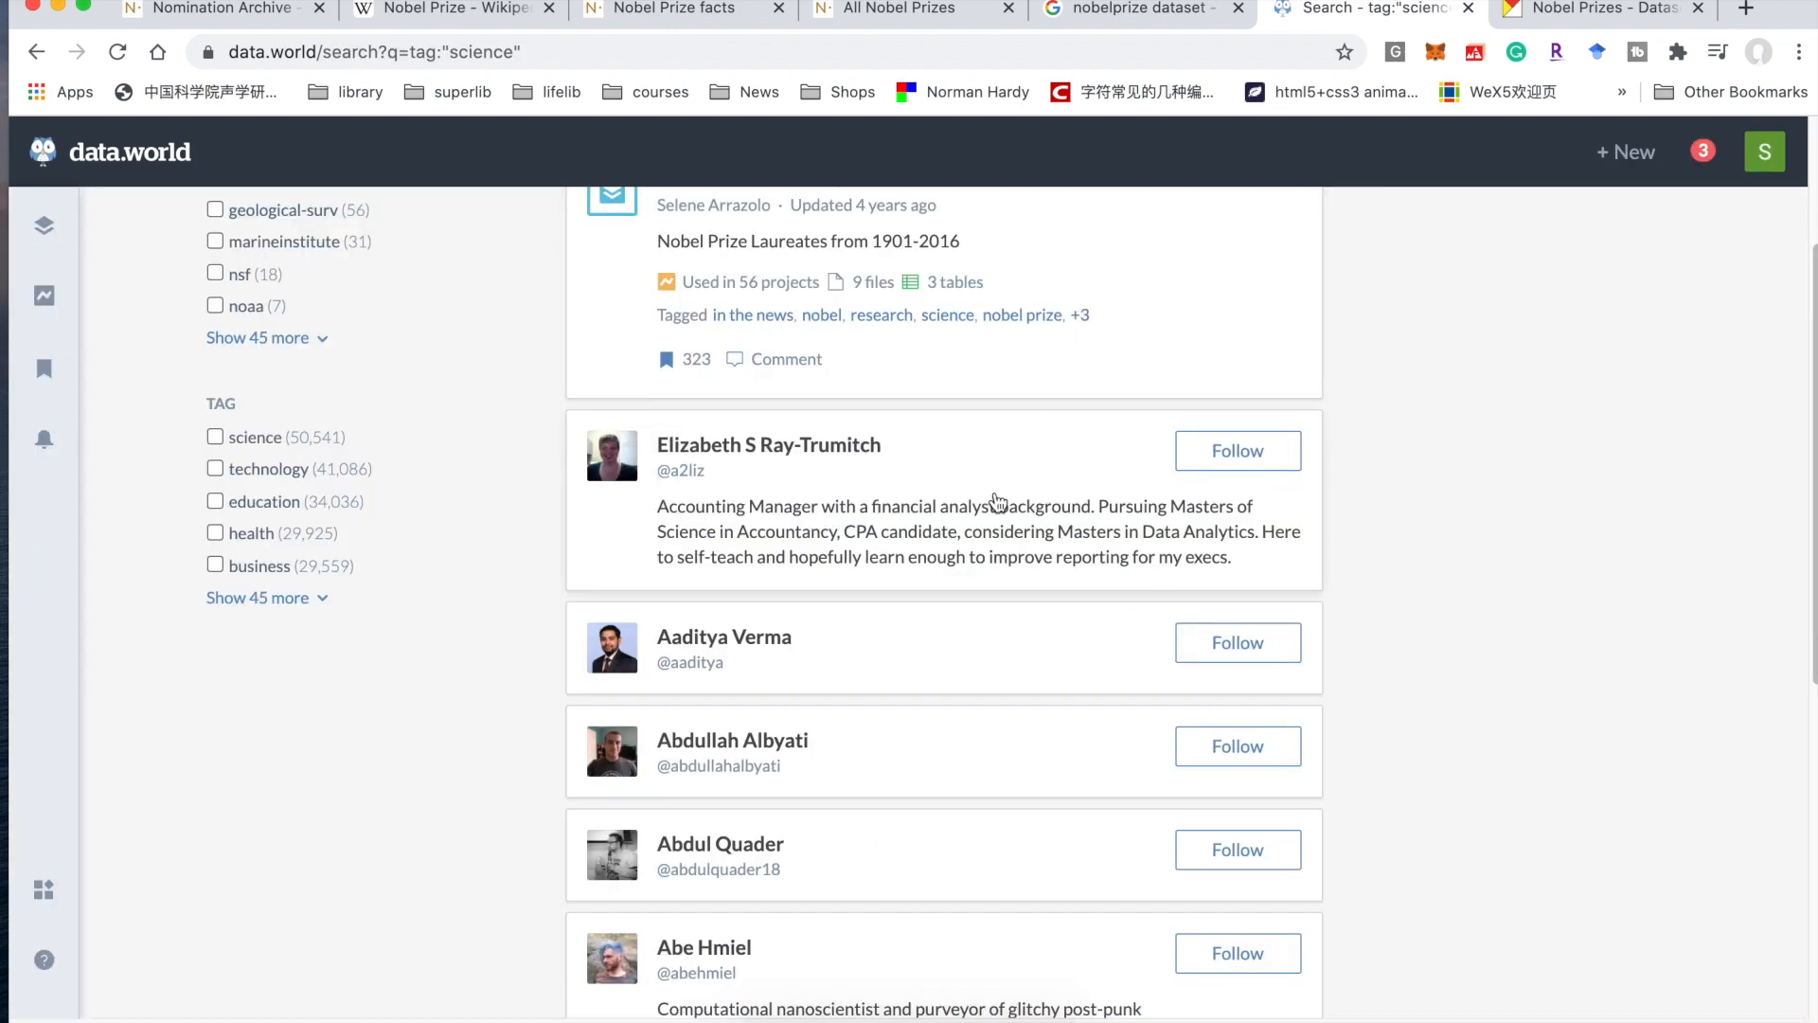
Step: Open the Nobel Prize Winners dataset's workspace from its tables link in the data.world search results
scroll(994, 508, up, 3)
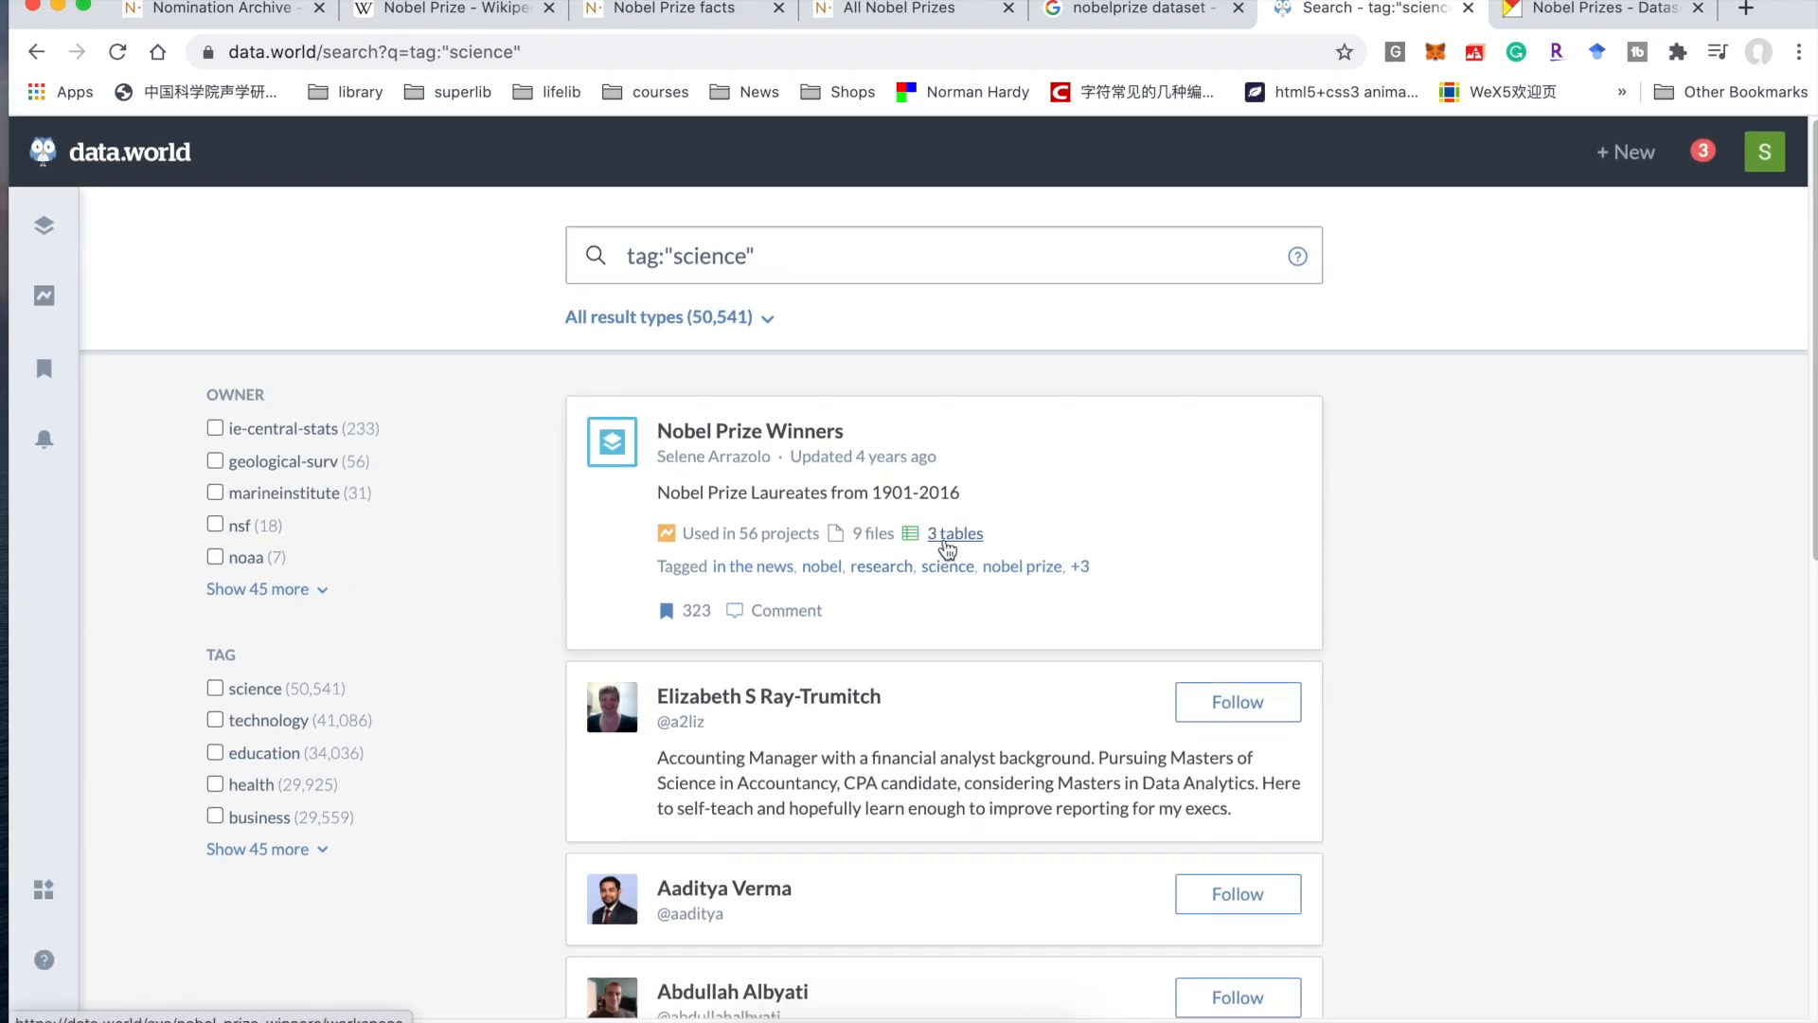
click(949, 536)
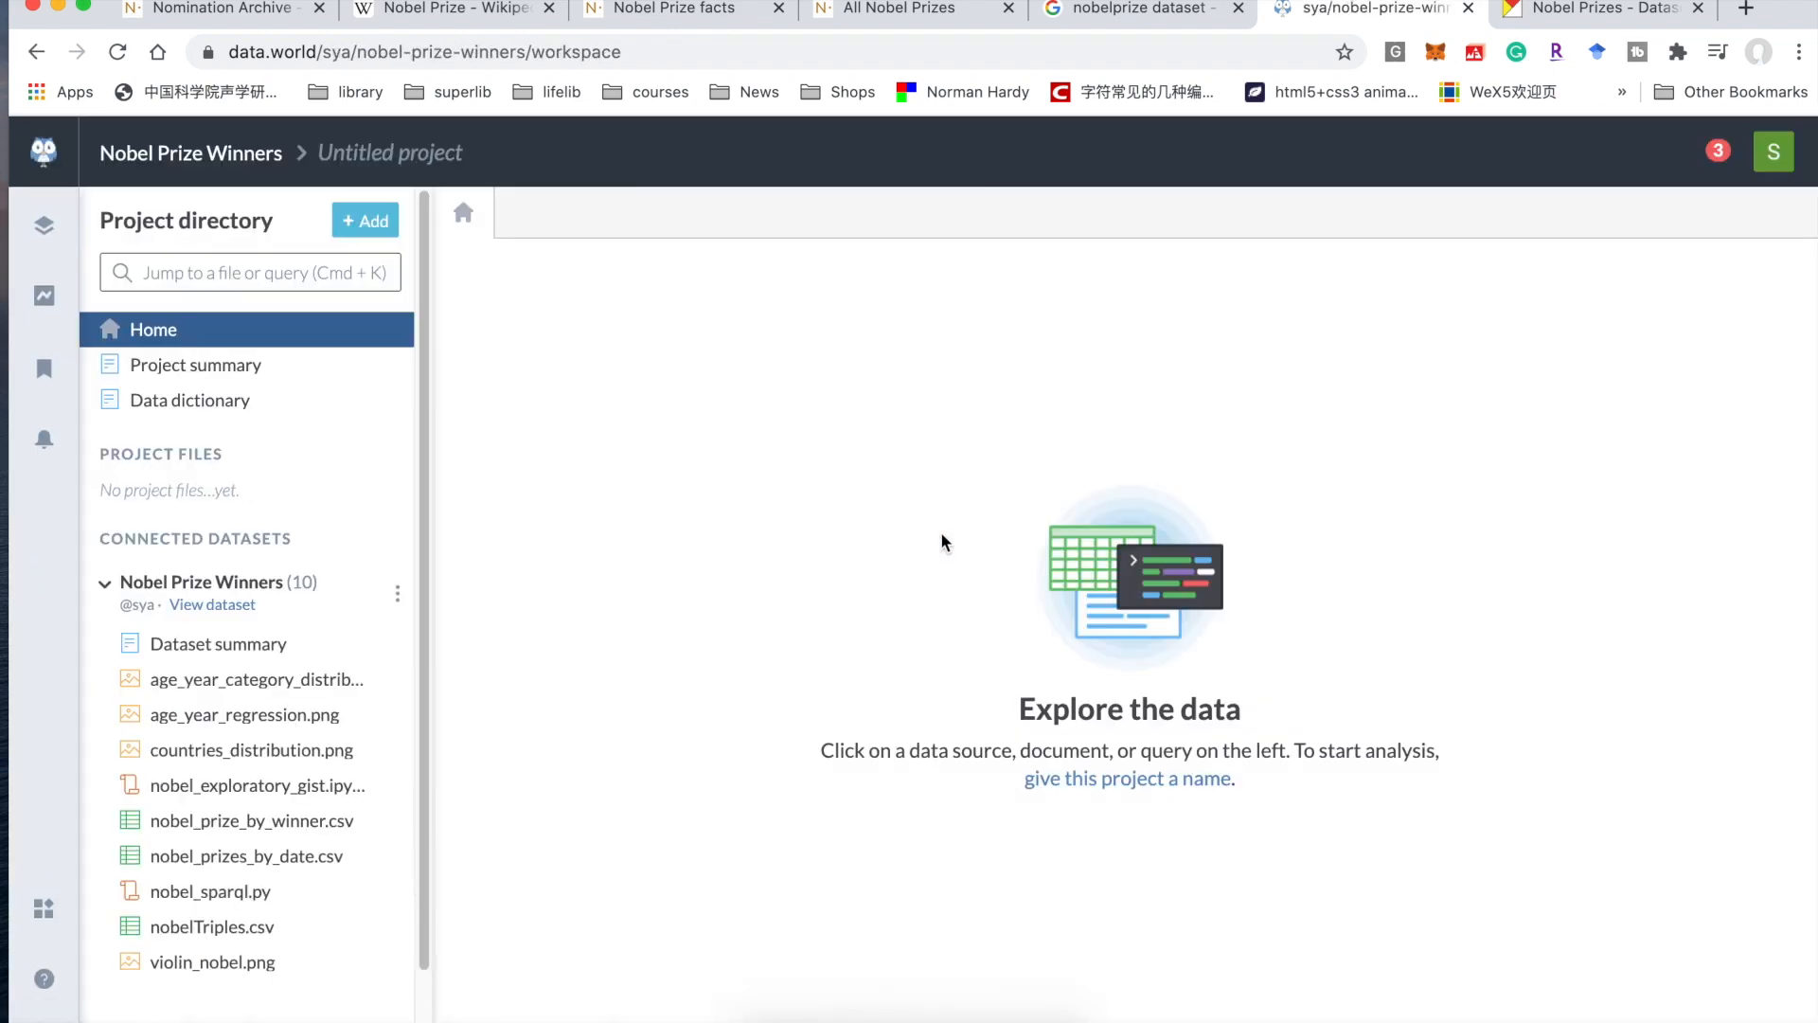
scroll(284, 749, down, 2)
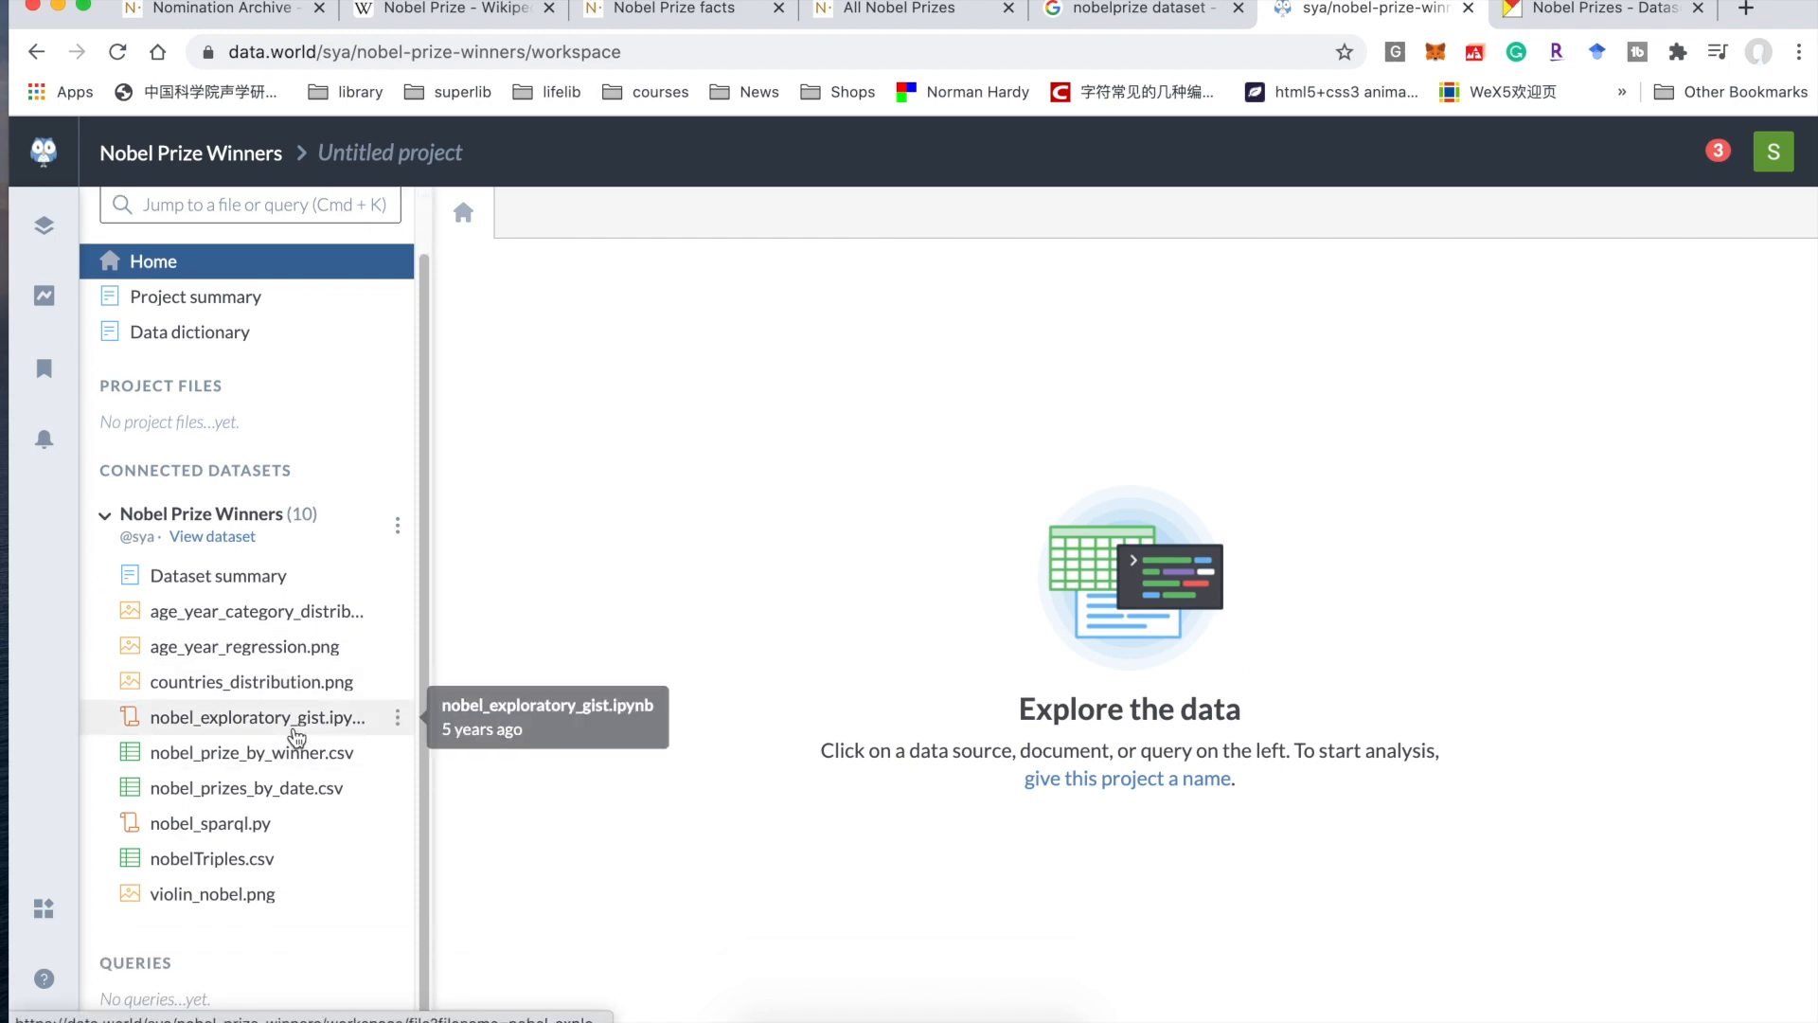
Step: Open nobel_exploratory_gist.ipynb and nobel_prize_by_winner.csv, and examine the columns of the winners table
click(291, 731)
click(288, 758)
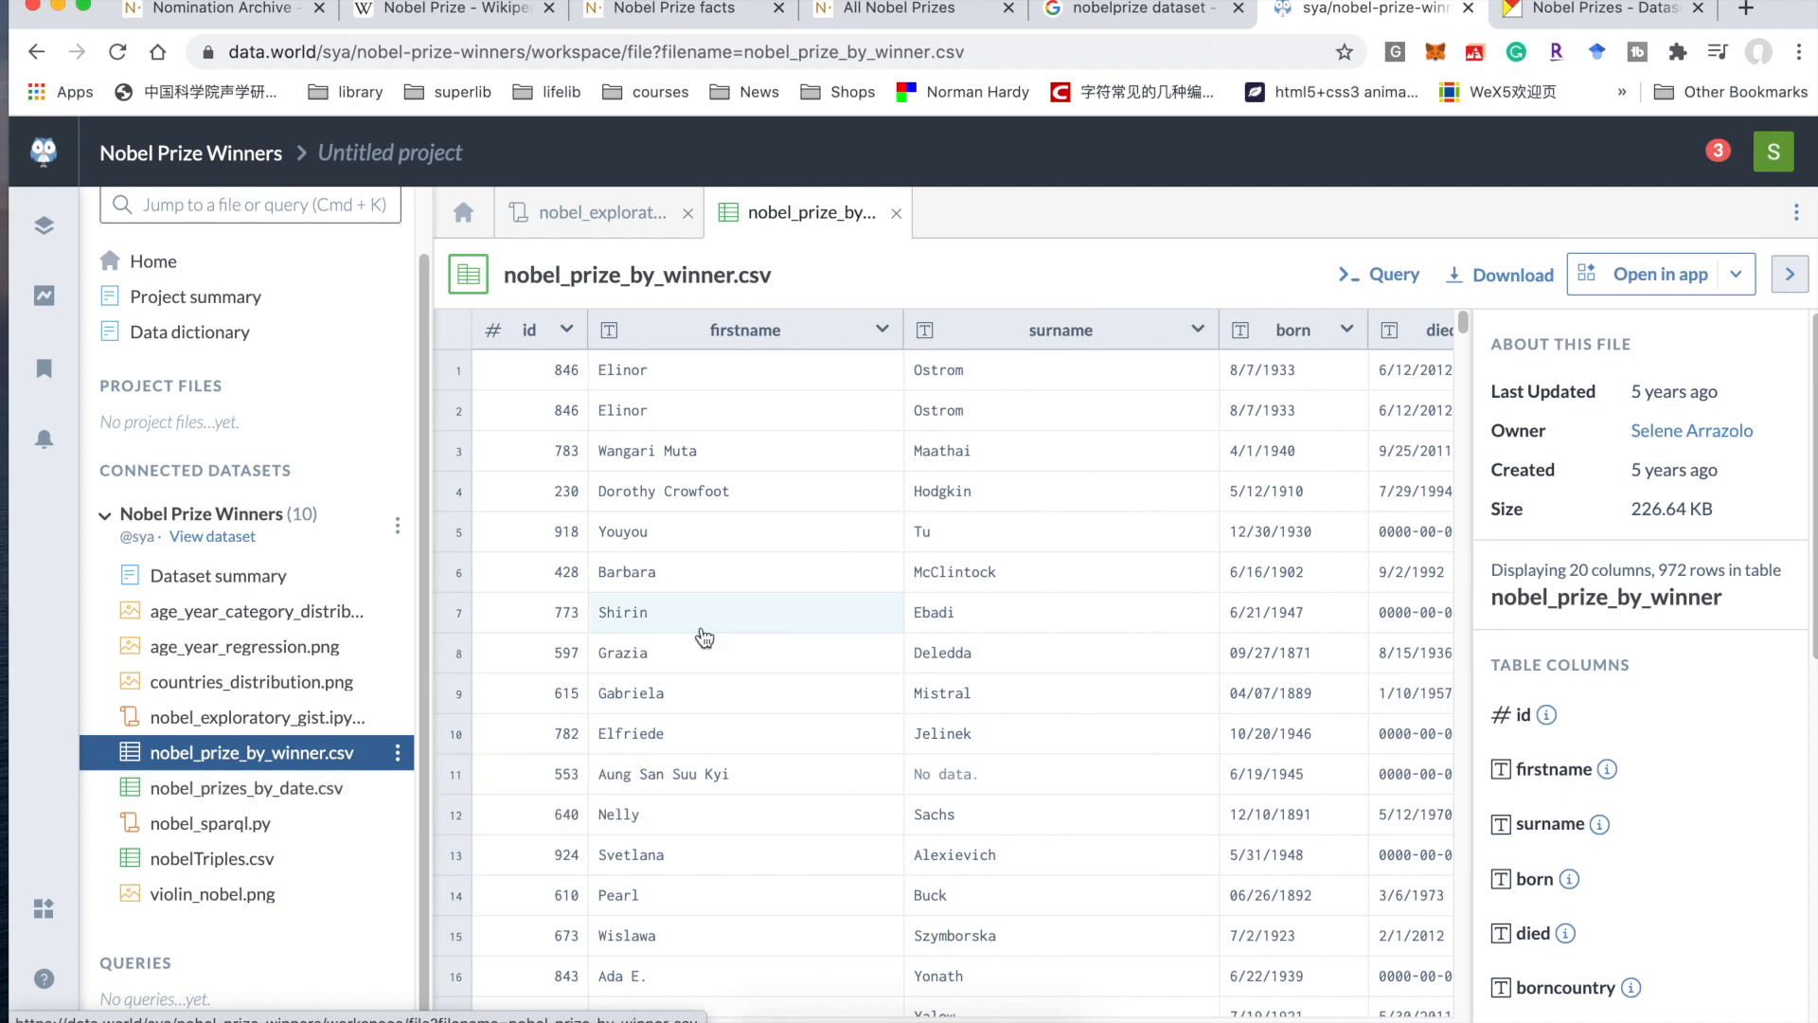
scroll(745, 634, right, 10)
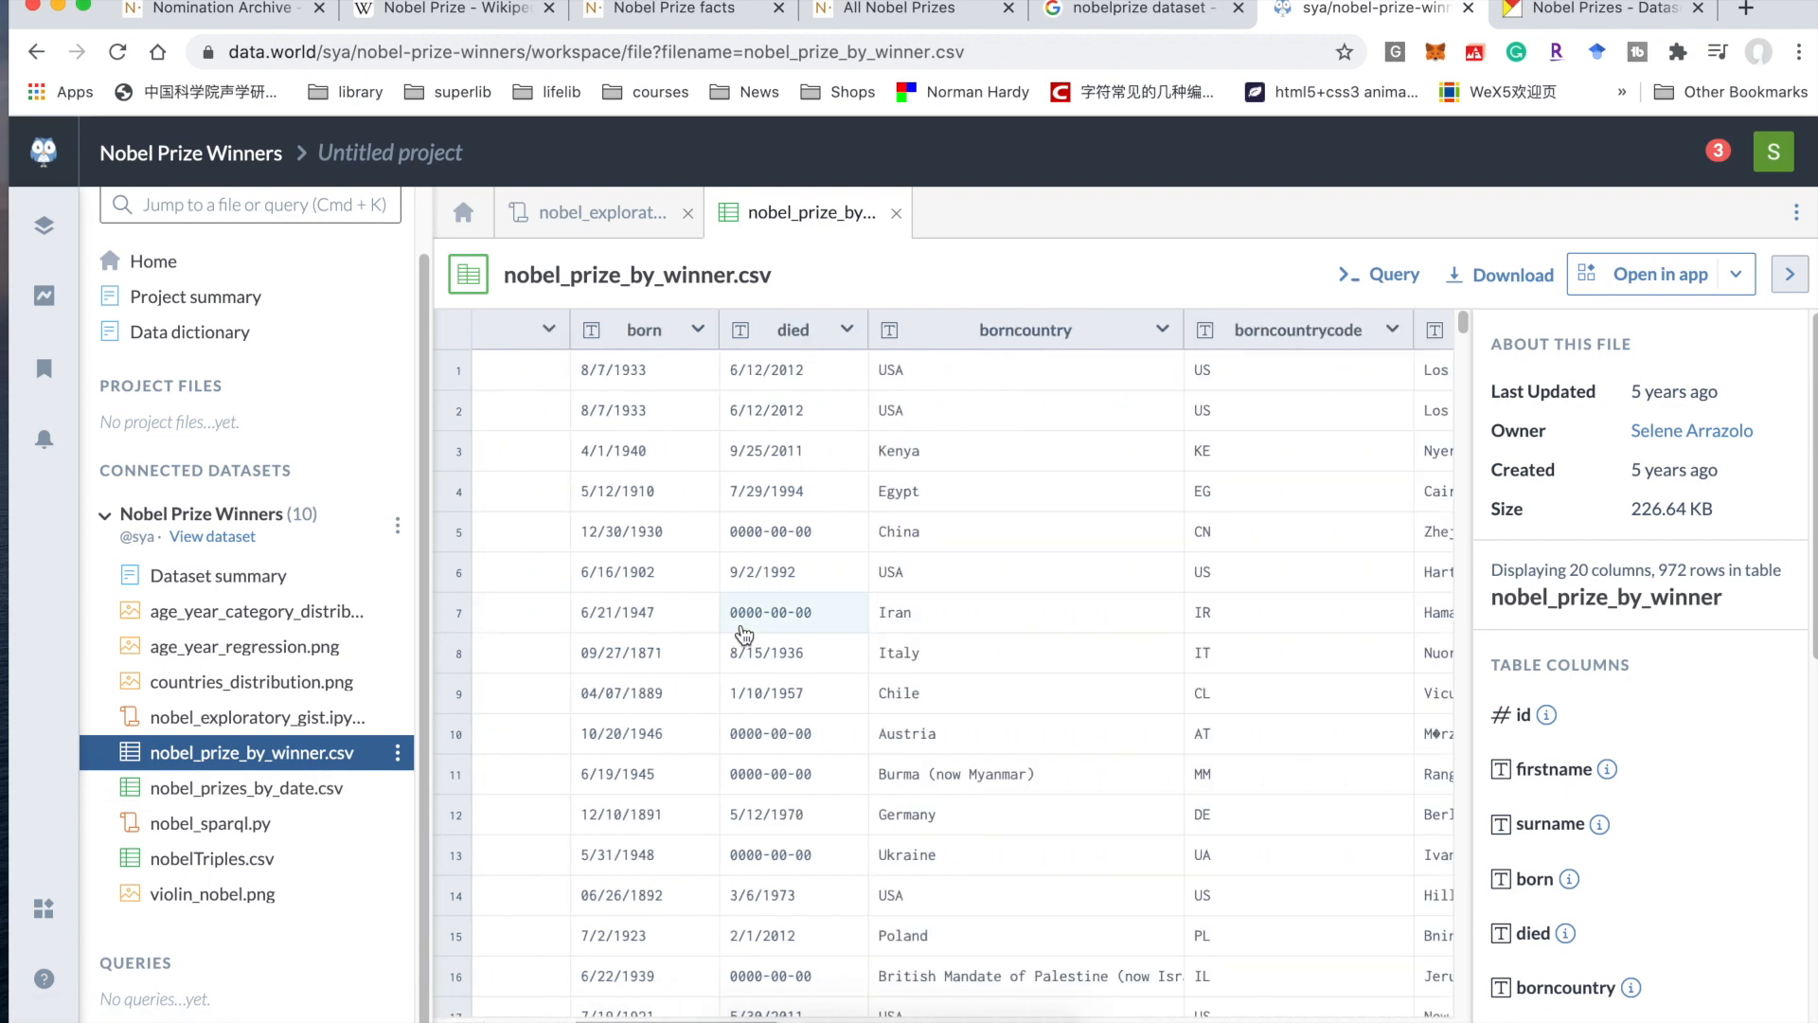
scroll(744, 635, right, 10)
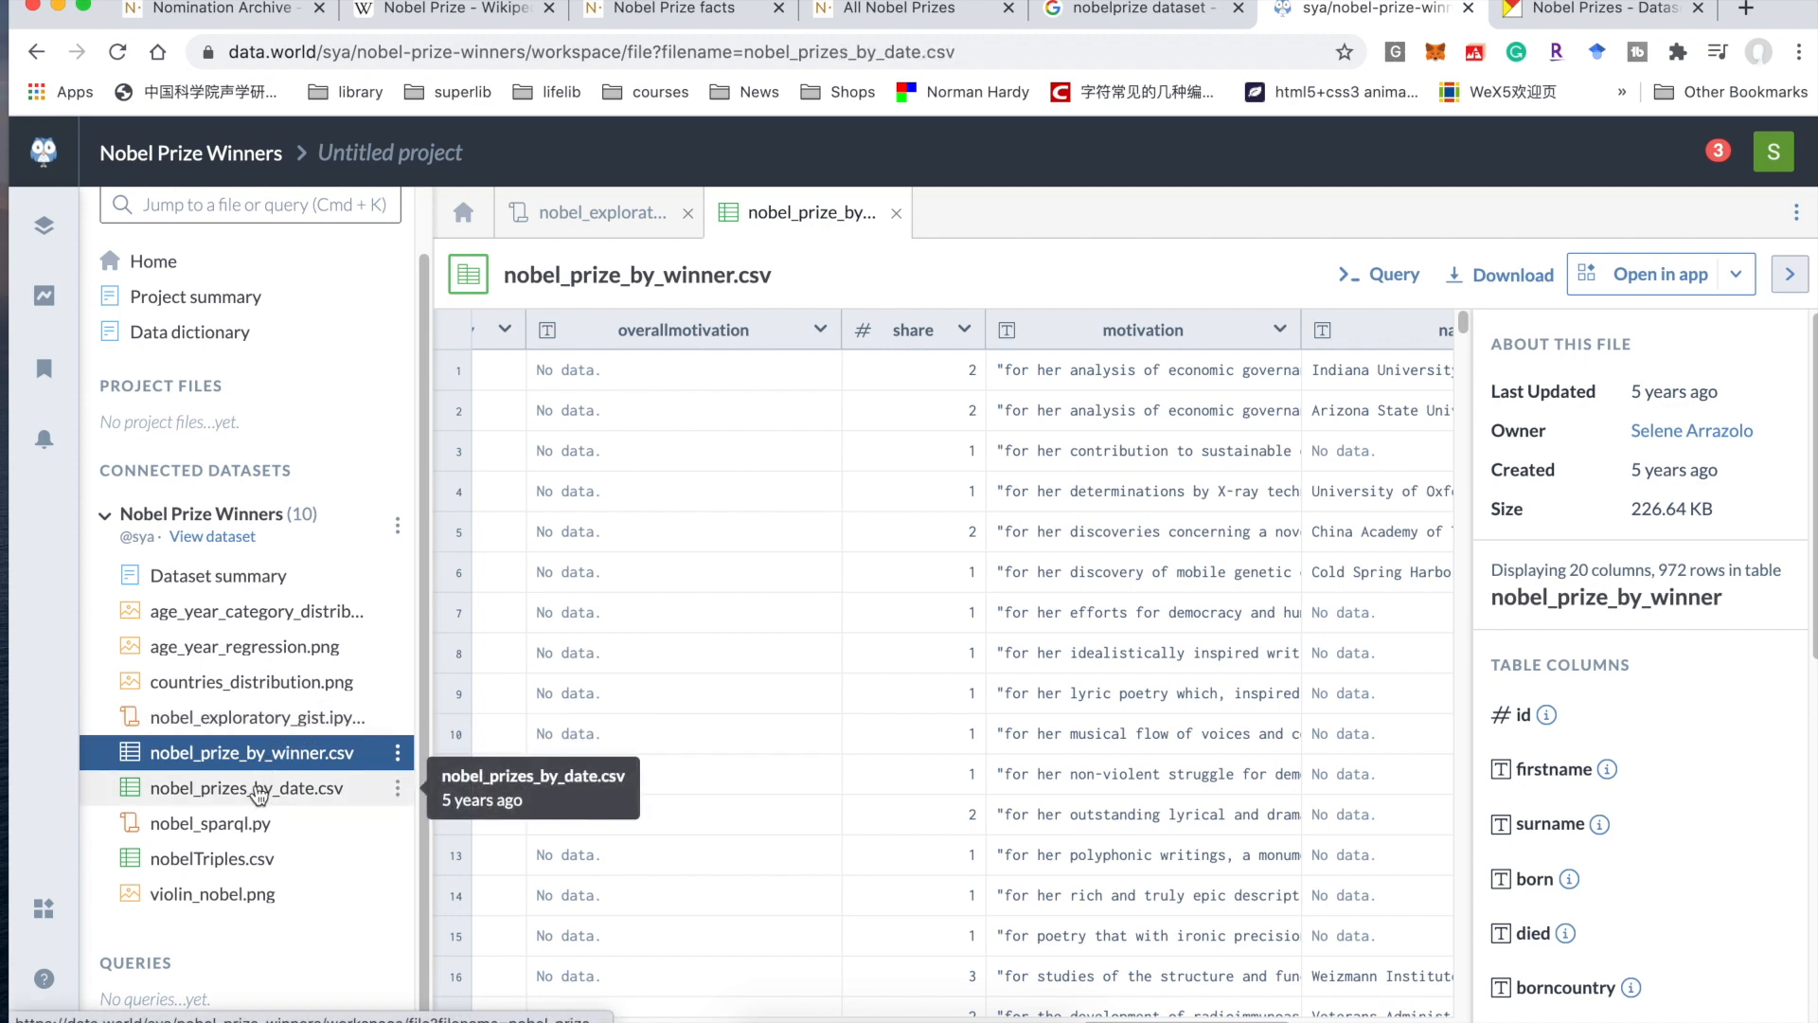
Step: Open nobel_prizes_by_date.csv in the workspace and download the file
click(245, 788)
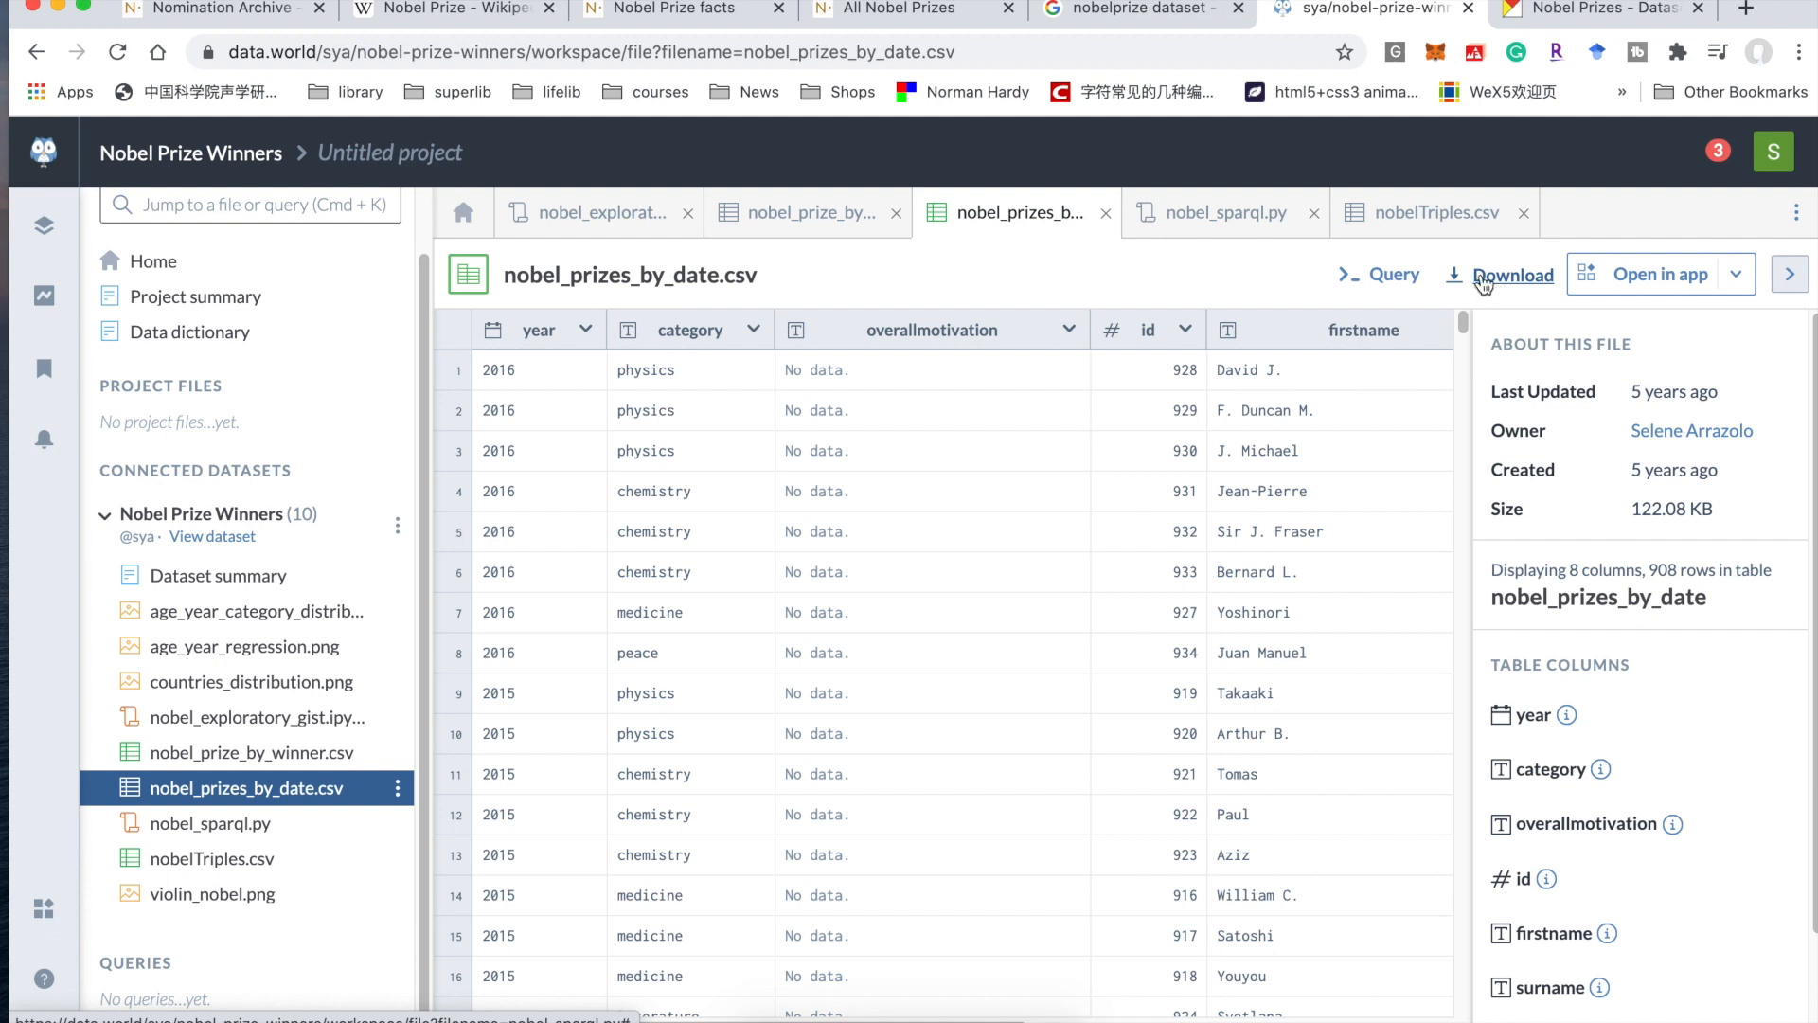
click(1483, 282)
click(1438, 327)
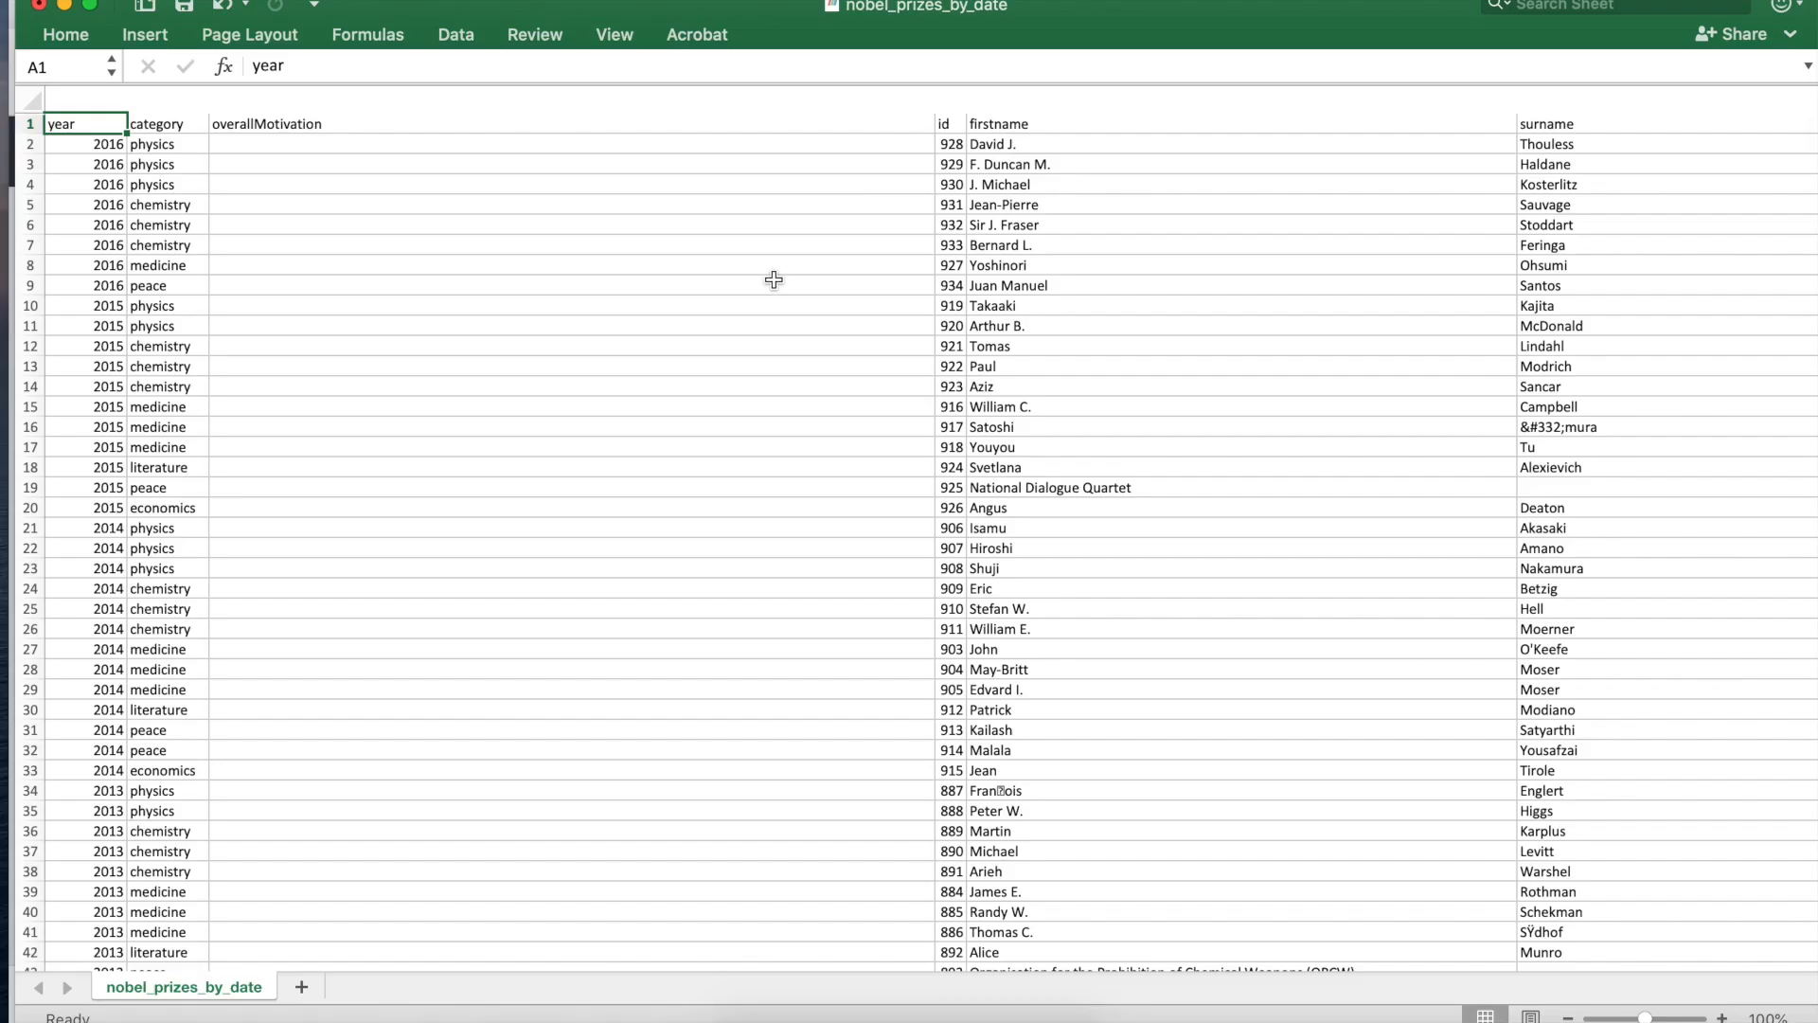
Step: Examine all columns of the nobel_prizes_by_date sheet in Excel, from year through share, and return to the first column
scroll(773, 278, right, 15)
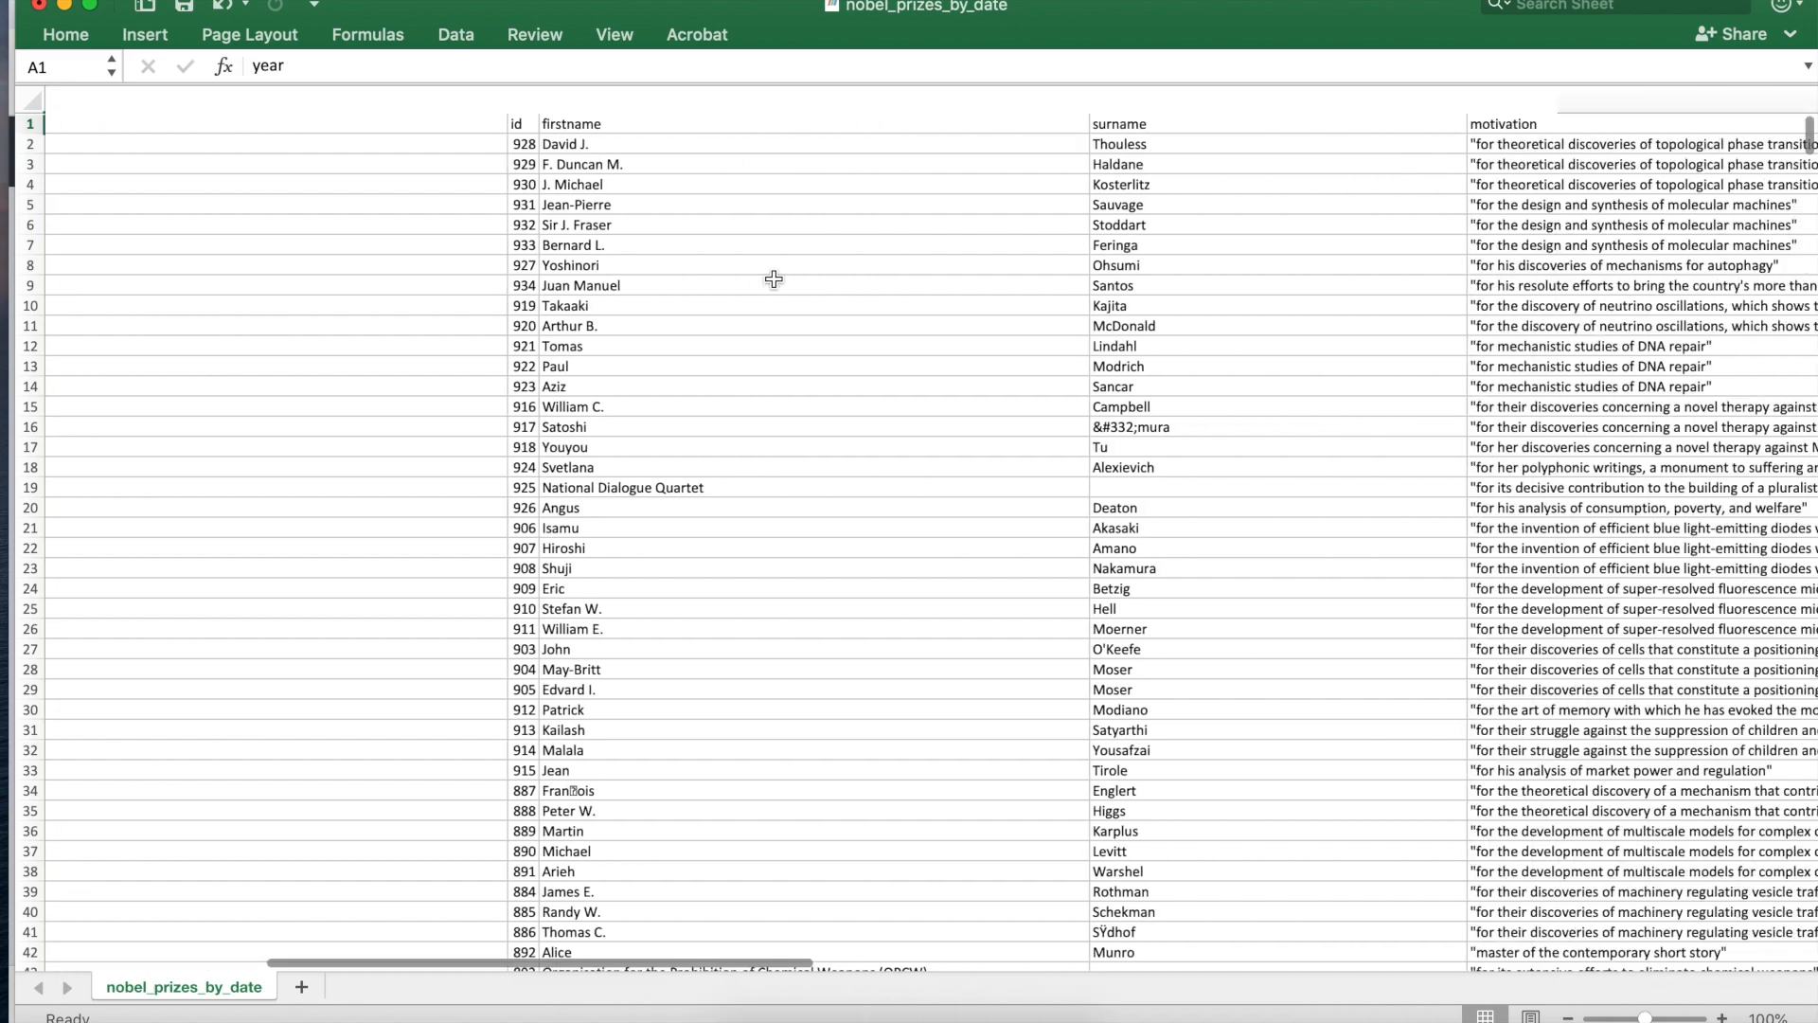
scroll(774, 278, right, 12)
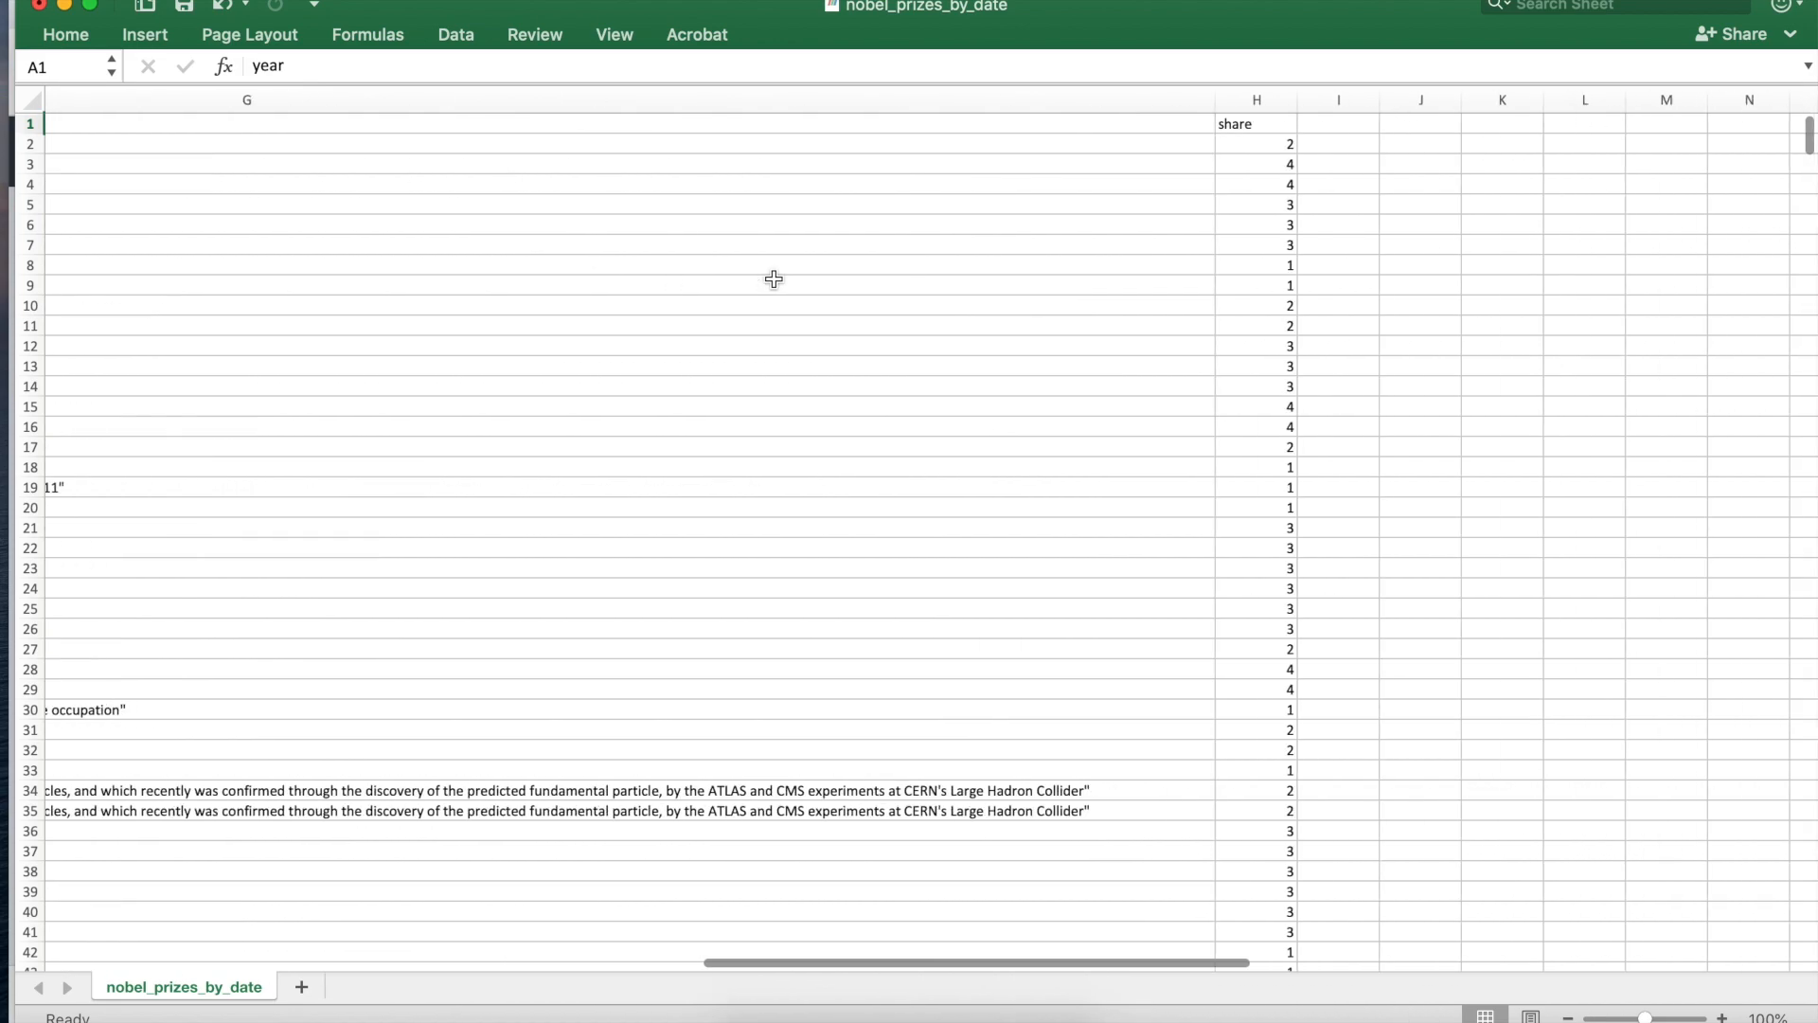
scroll(774, 278, right, 10)
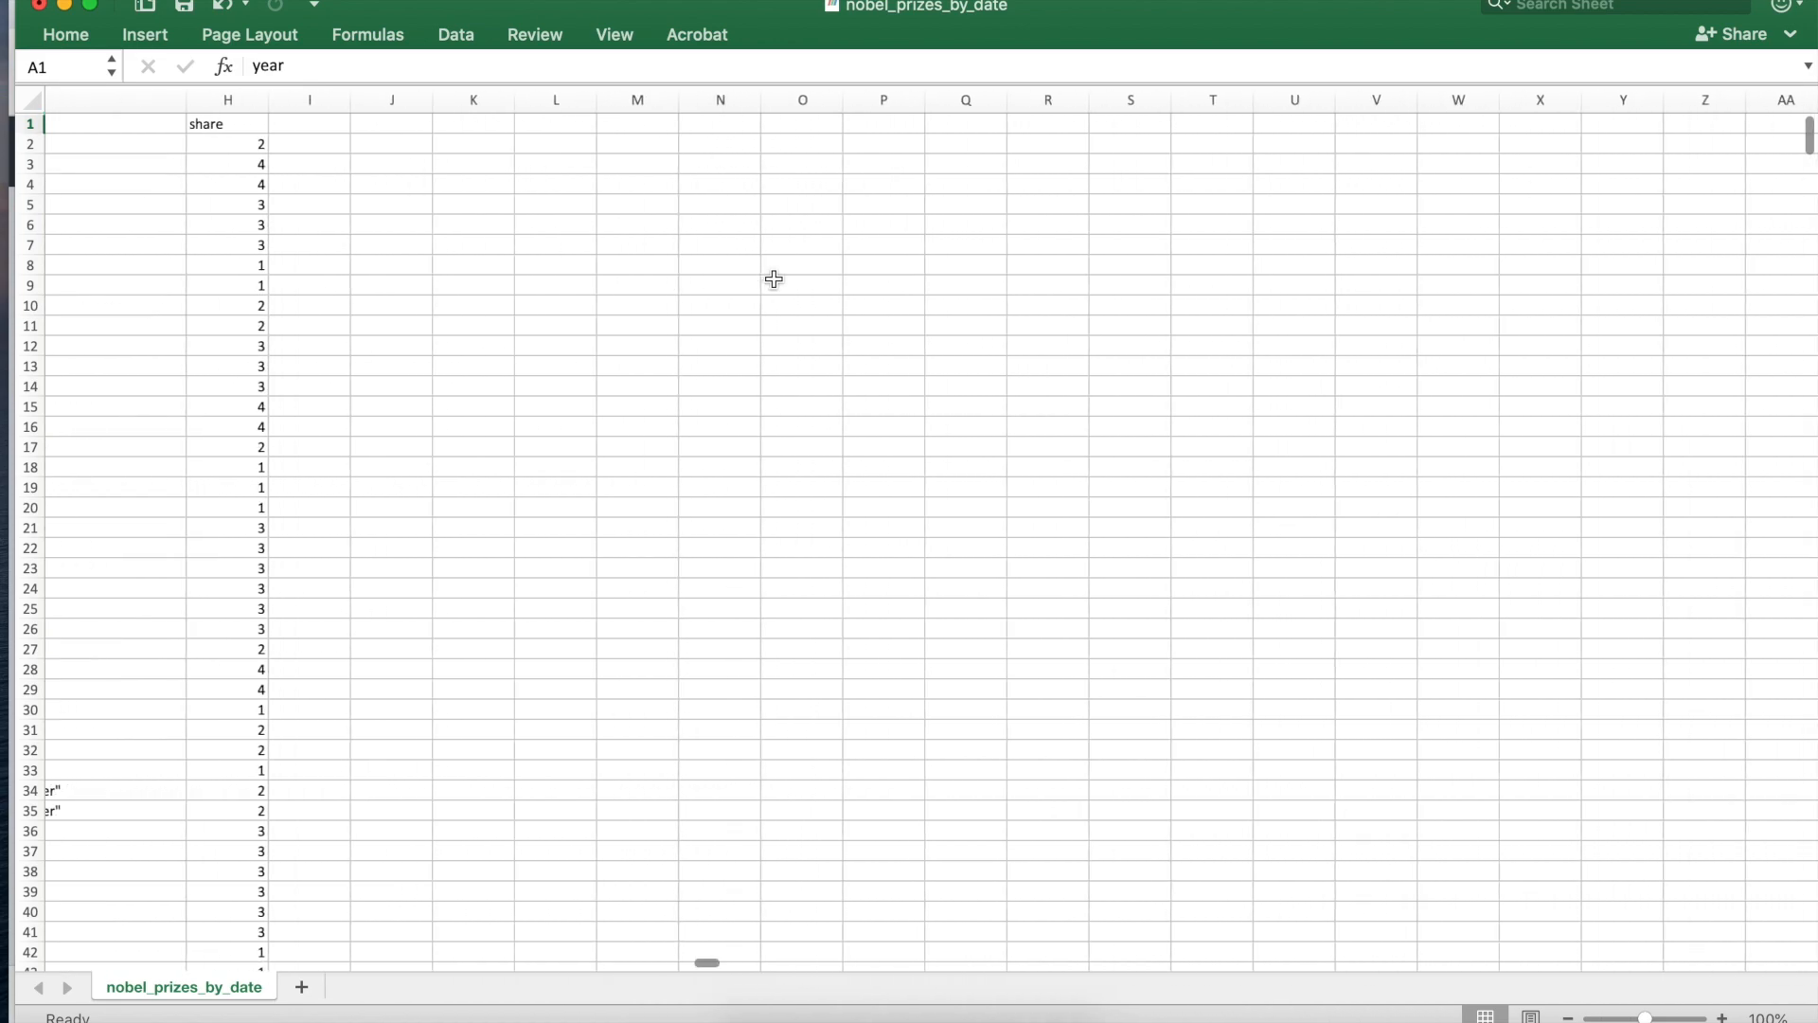
scroll(774, 279, left, 20)
scroll(773, 279, left, 8)
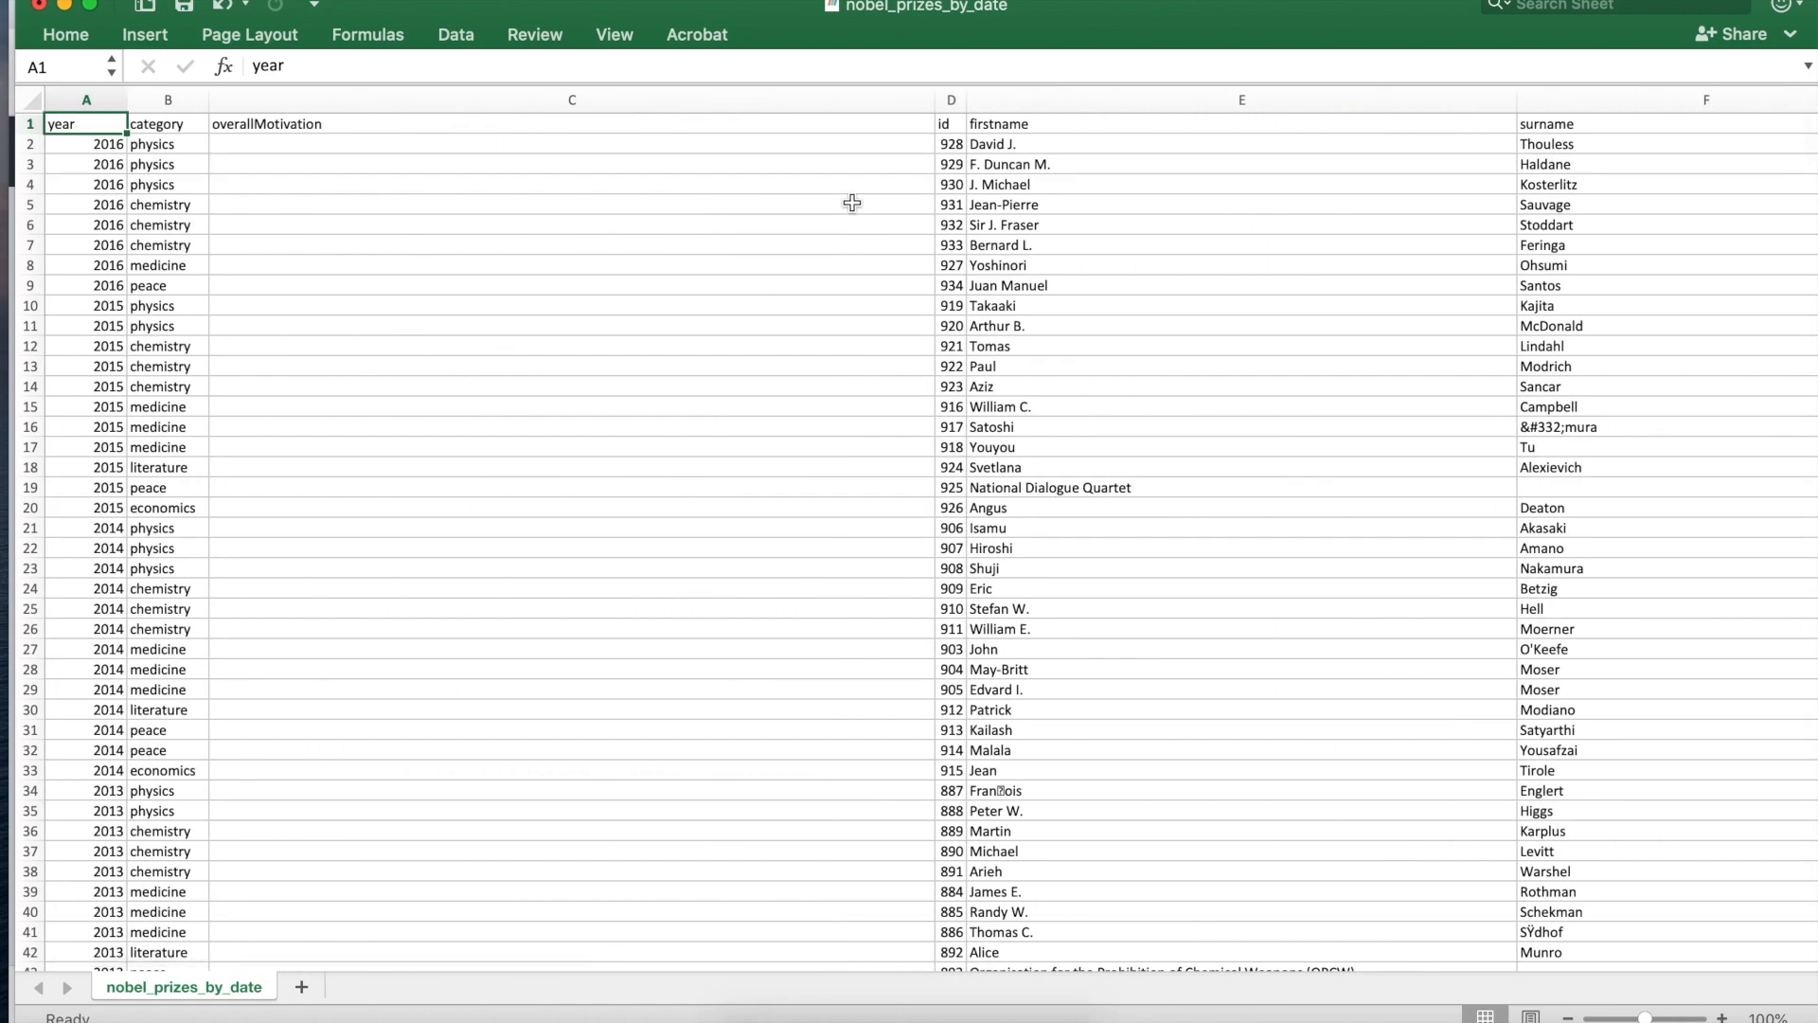
Step: Review the nobel_prizes_by_date sheet's columns through motivation and return to its first column and top rows
click(935, 104)
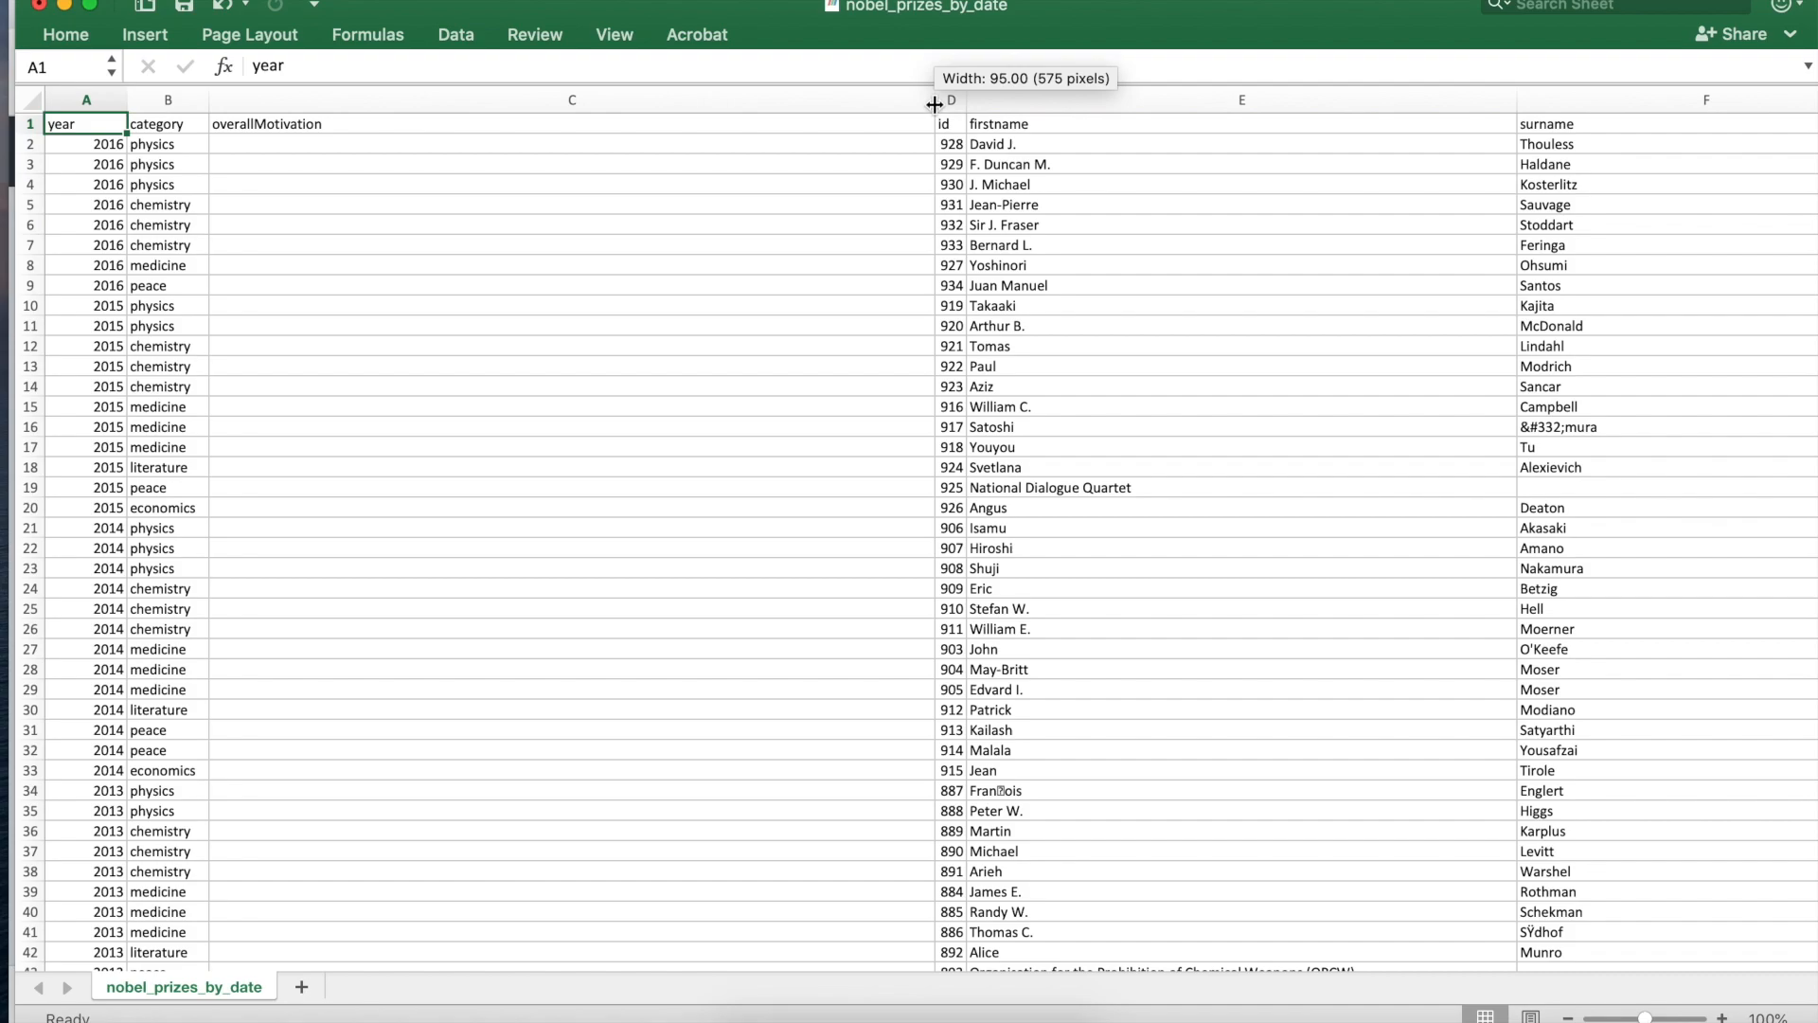
scroll(937, 459, right, 10)
scroll(937, 459, right, 10)
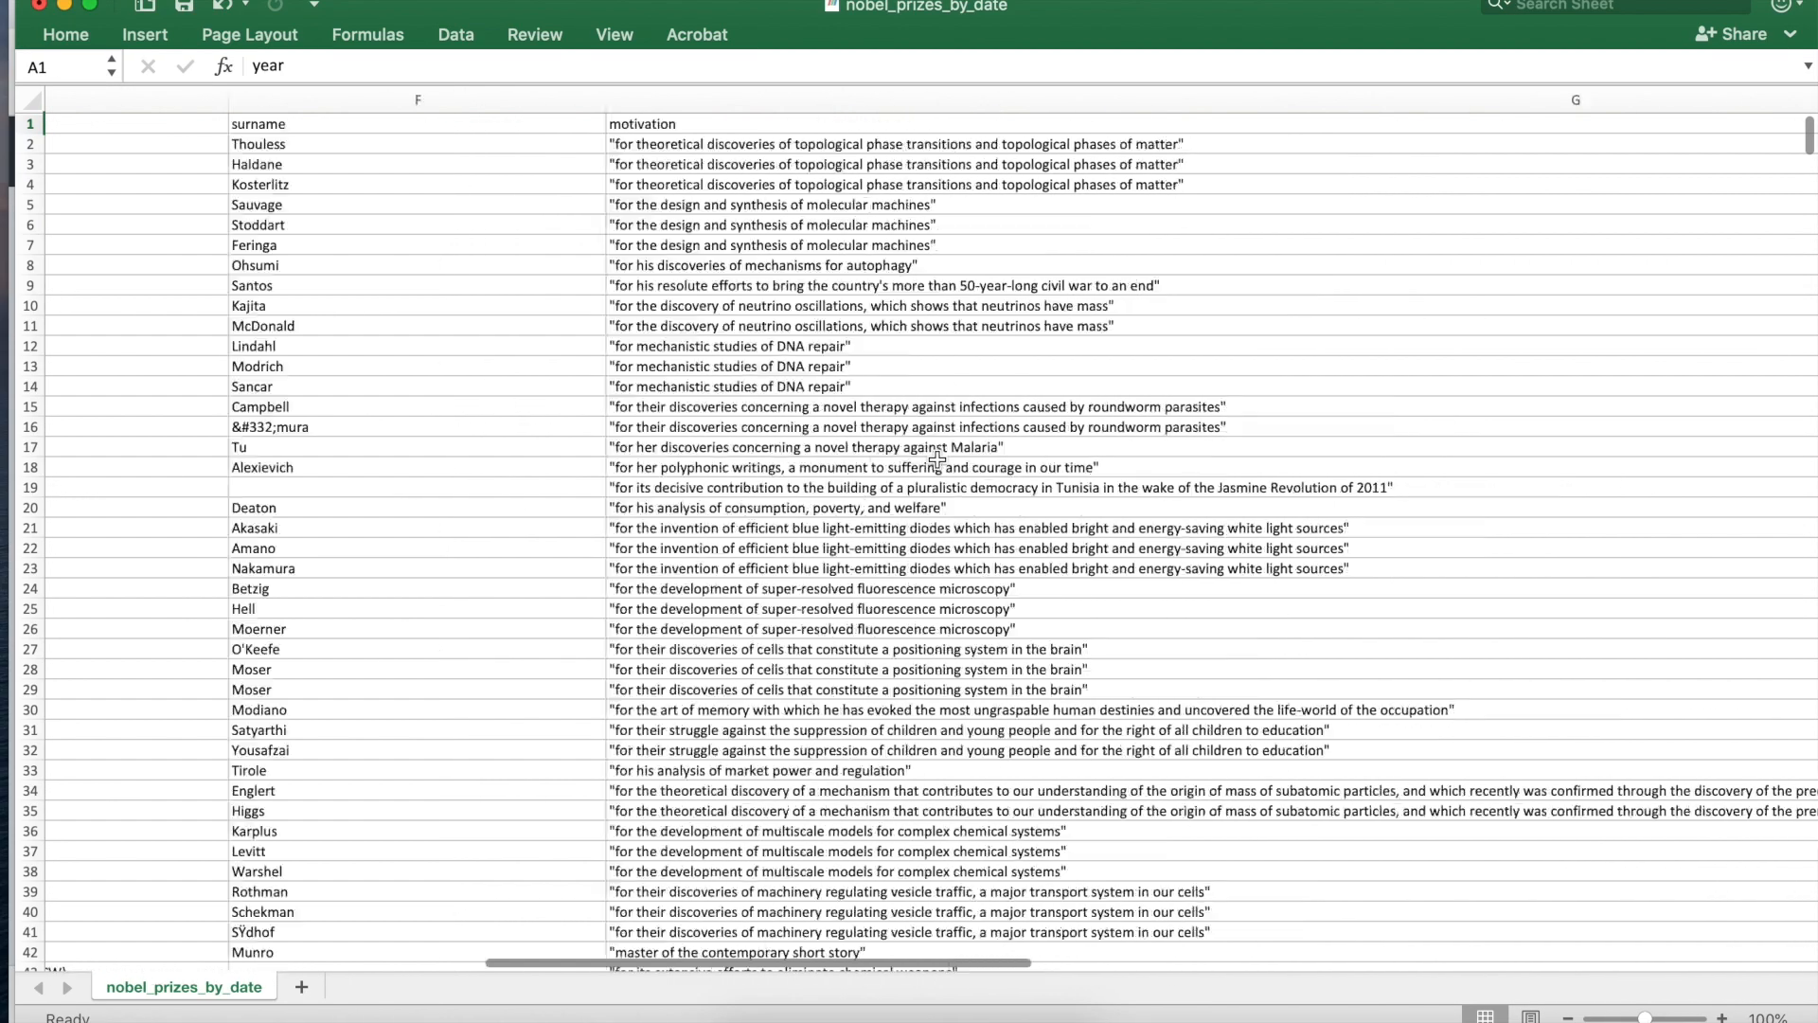
scroll(938, 459, left, 15)
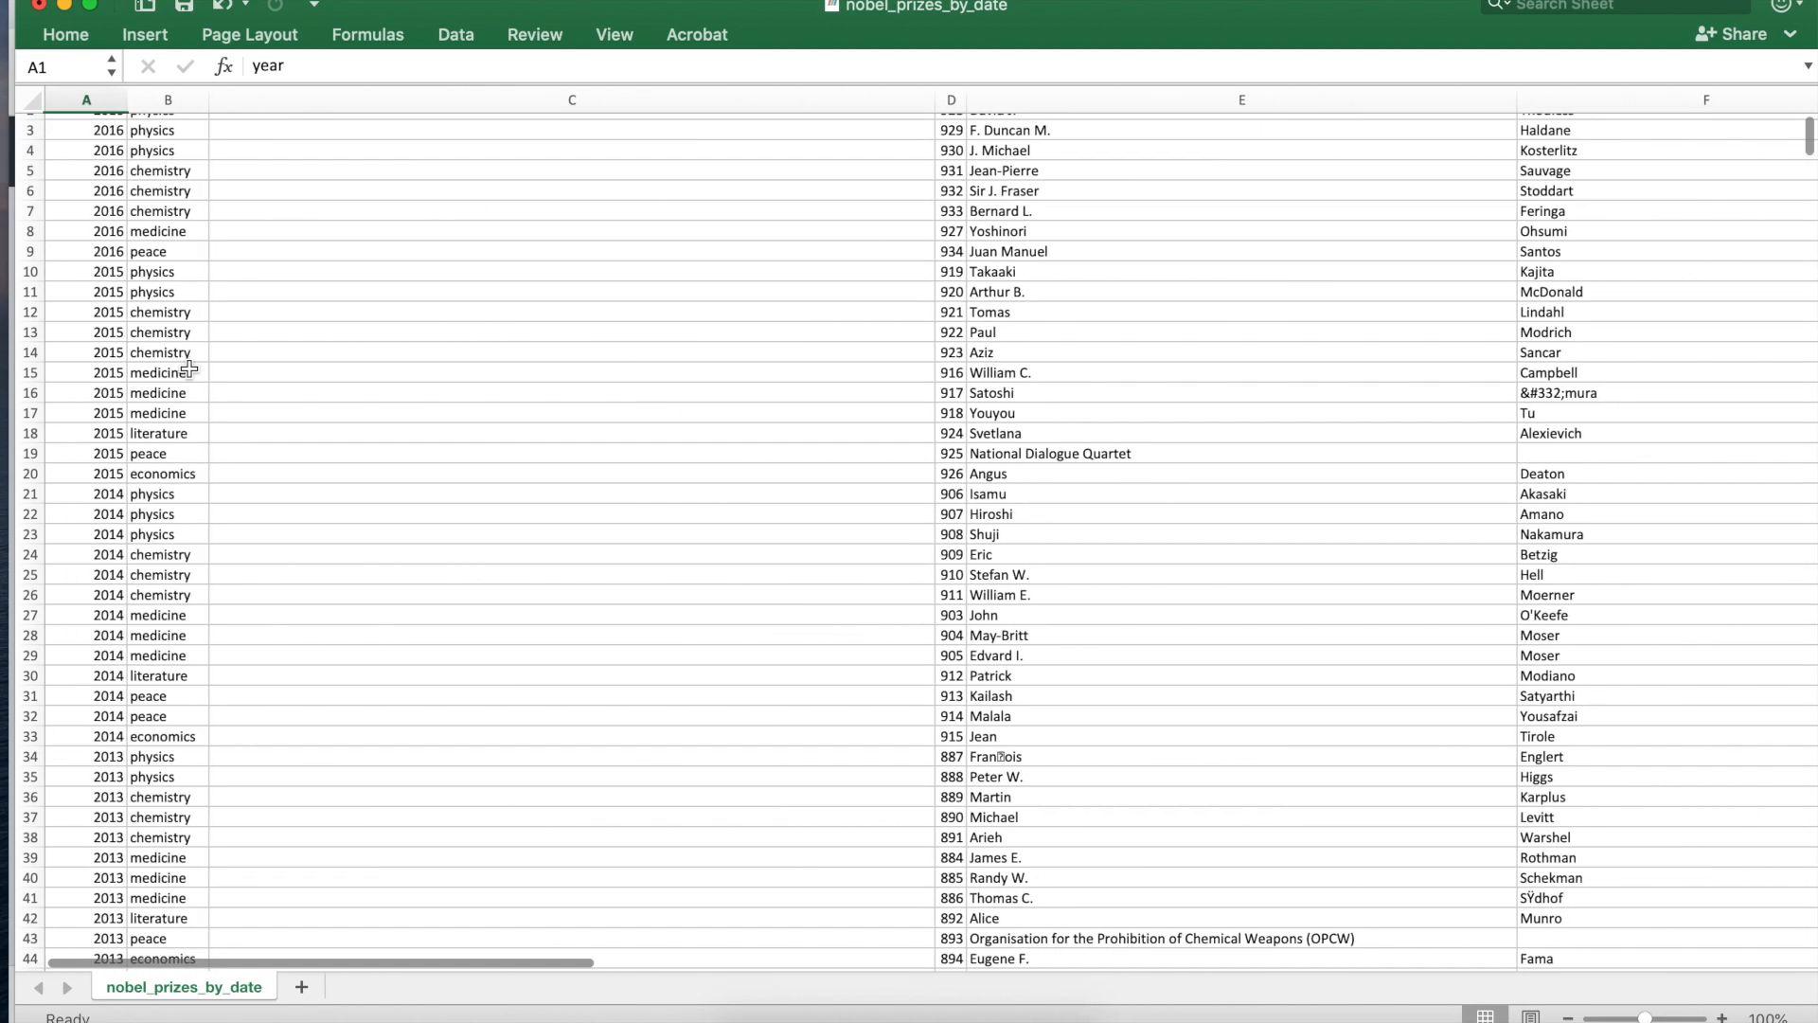
scroll(191, 365, up, 2)
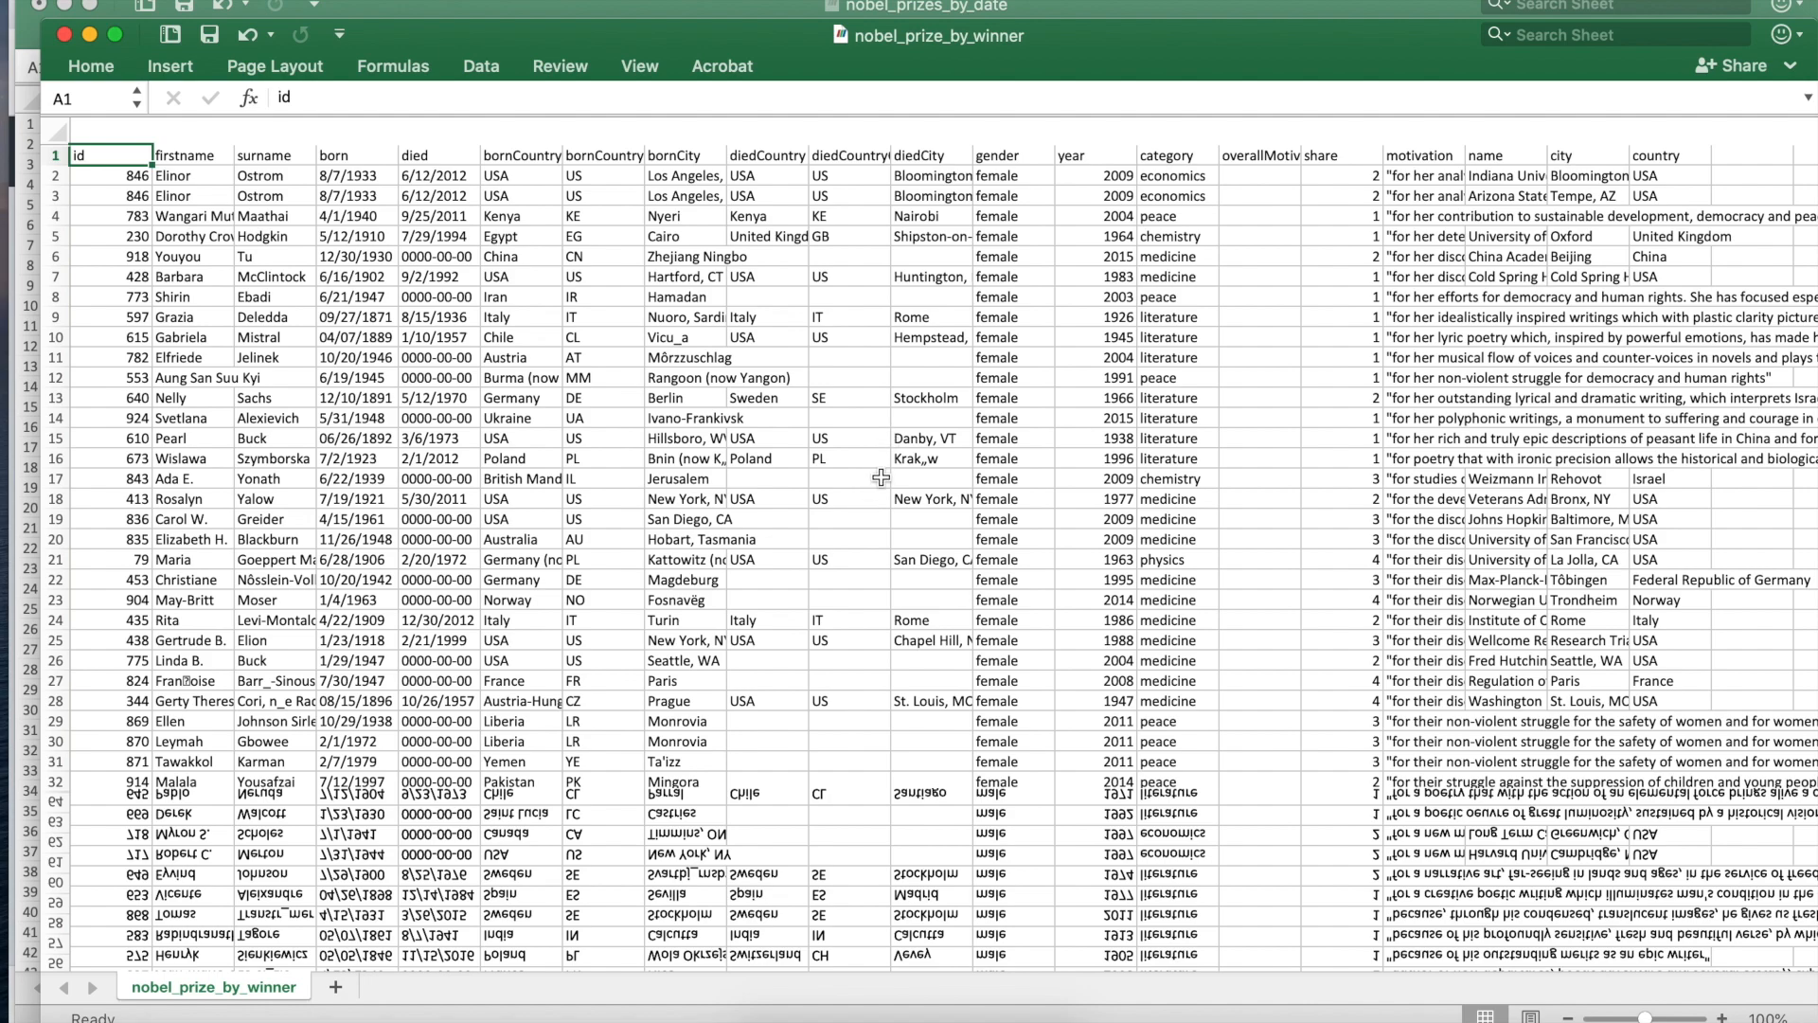
Step: Examine the columns of the nobel_prize_by_winner sheet, from id and the birth and death details through category, share, motivation and country
scroll(880, 477, right, 3)
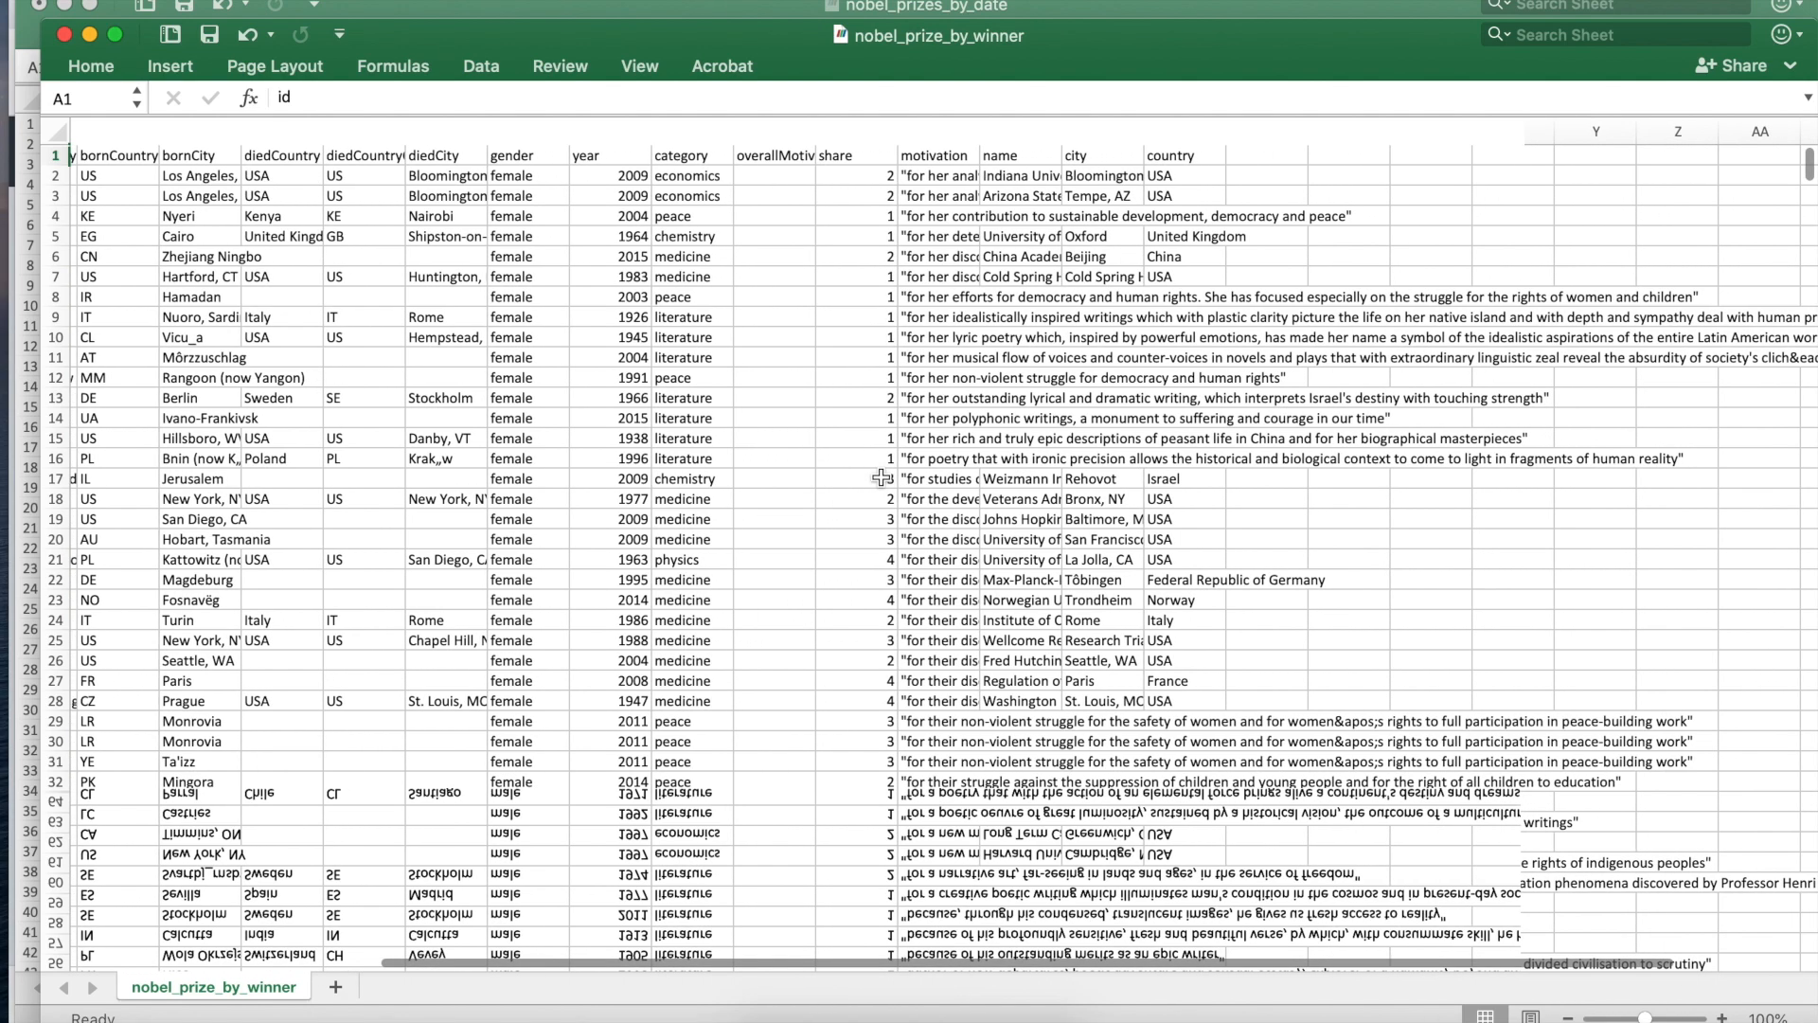
scroll(881, 477, down, 5)
scroll(881, 477, up, 5)
scroll(881, 477, left, 1)
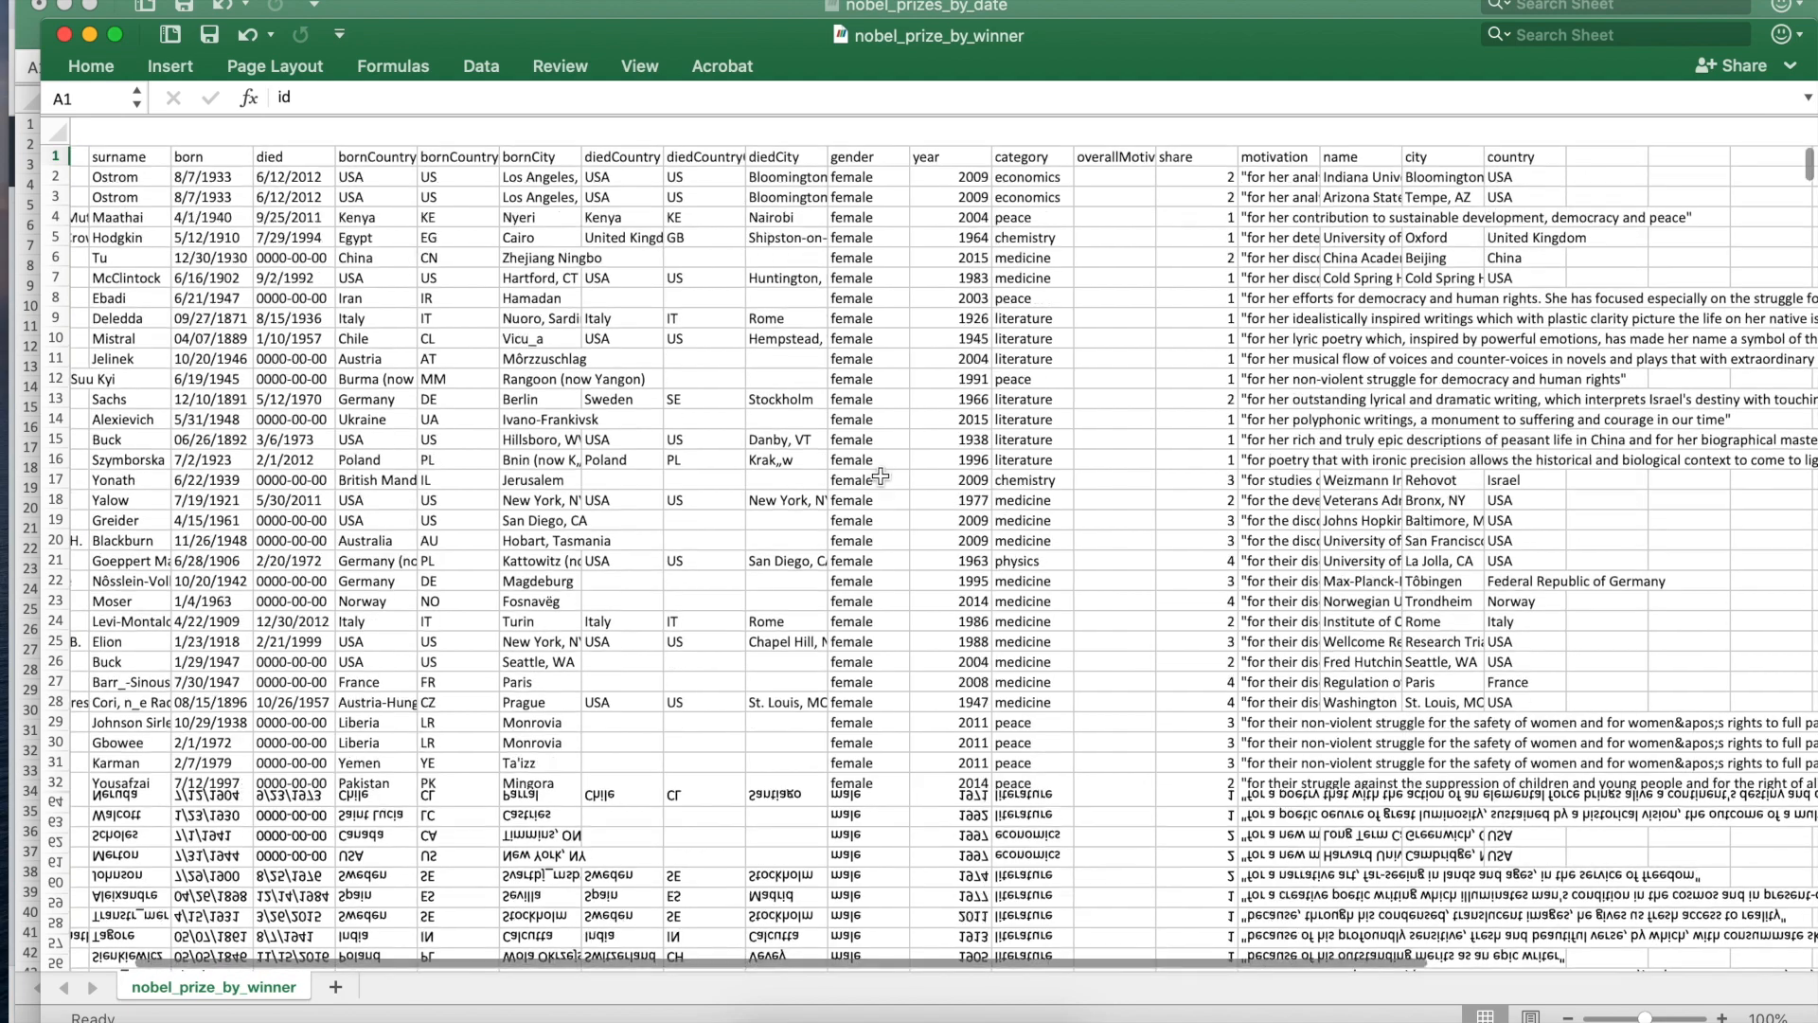
scroll(880, 477, left, 2)
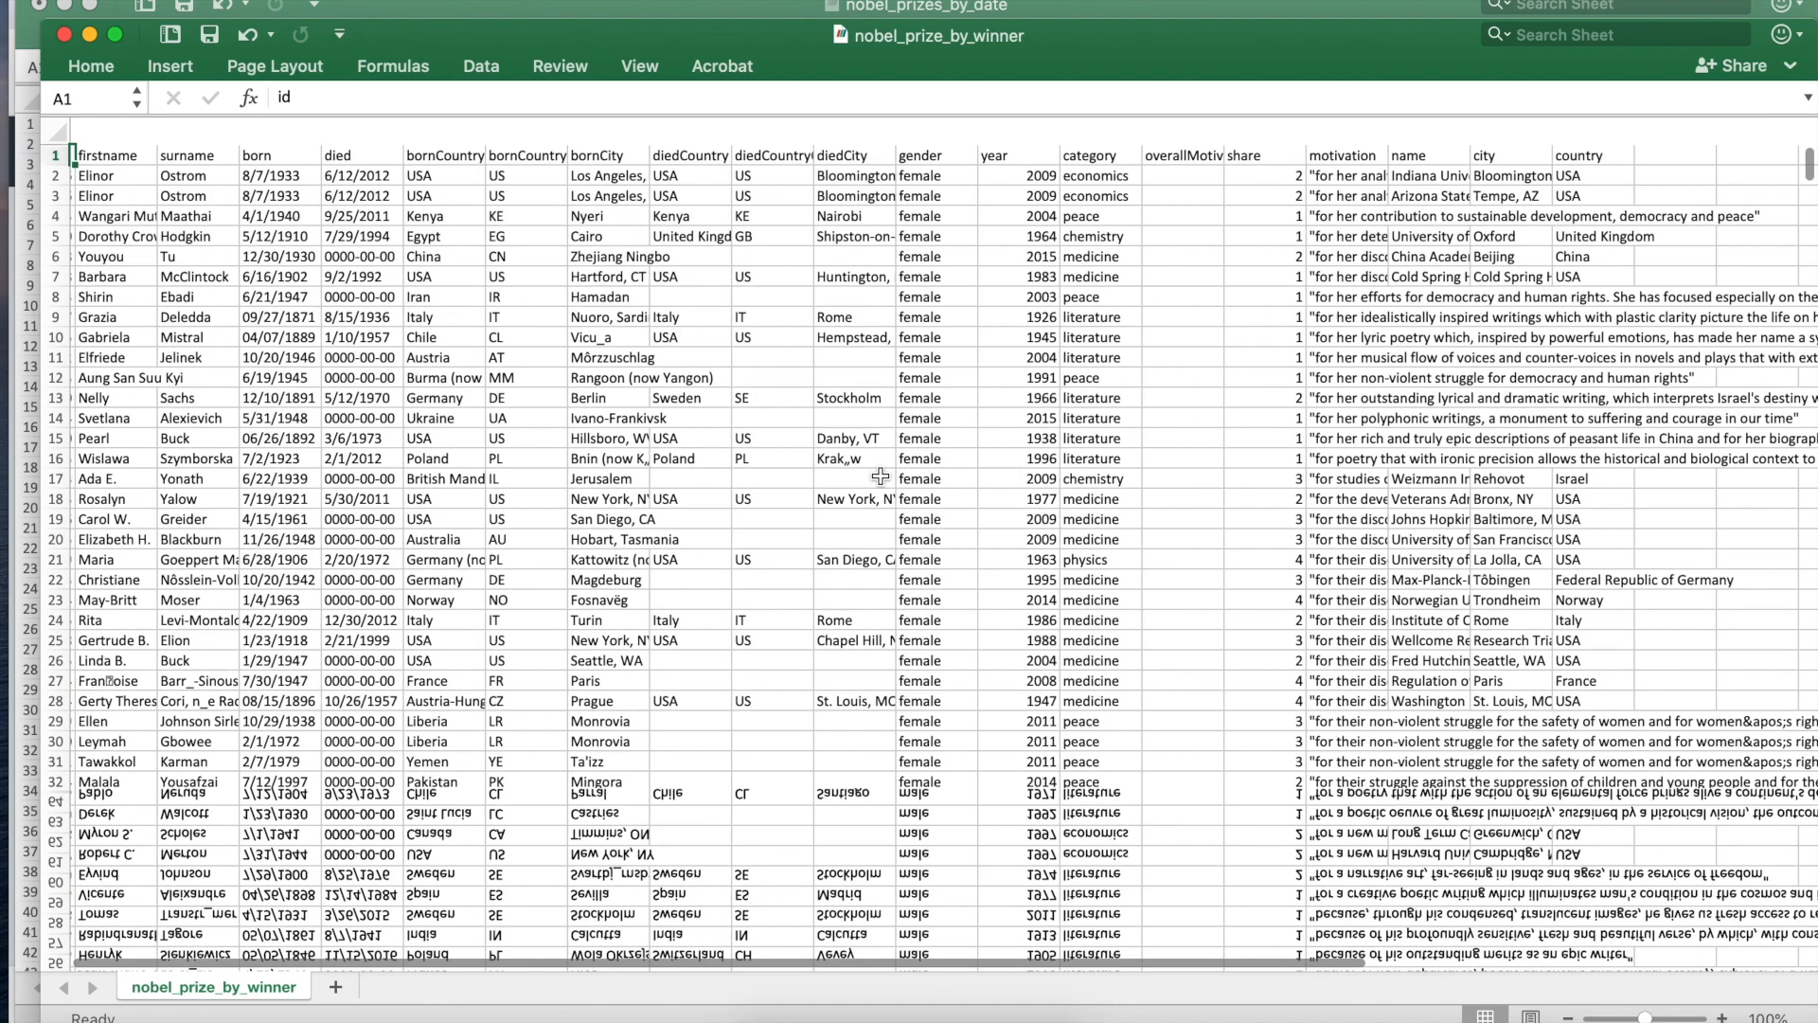
scroll(881, 477, left, 2)
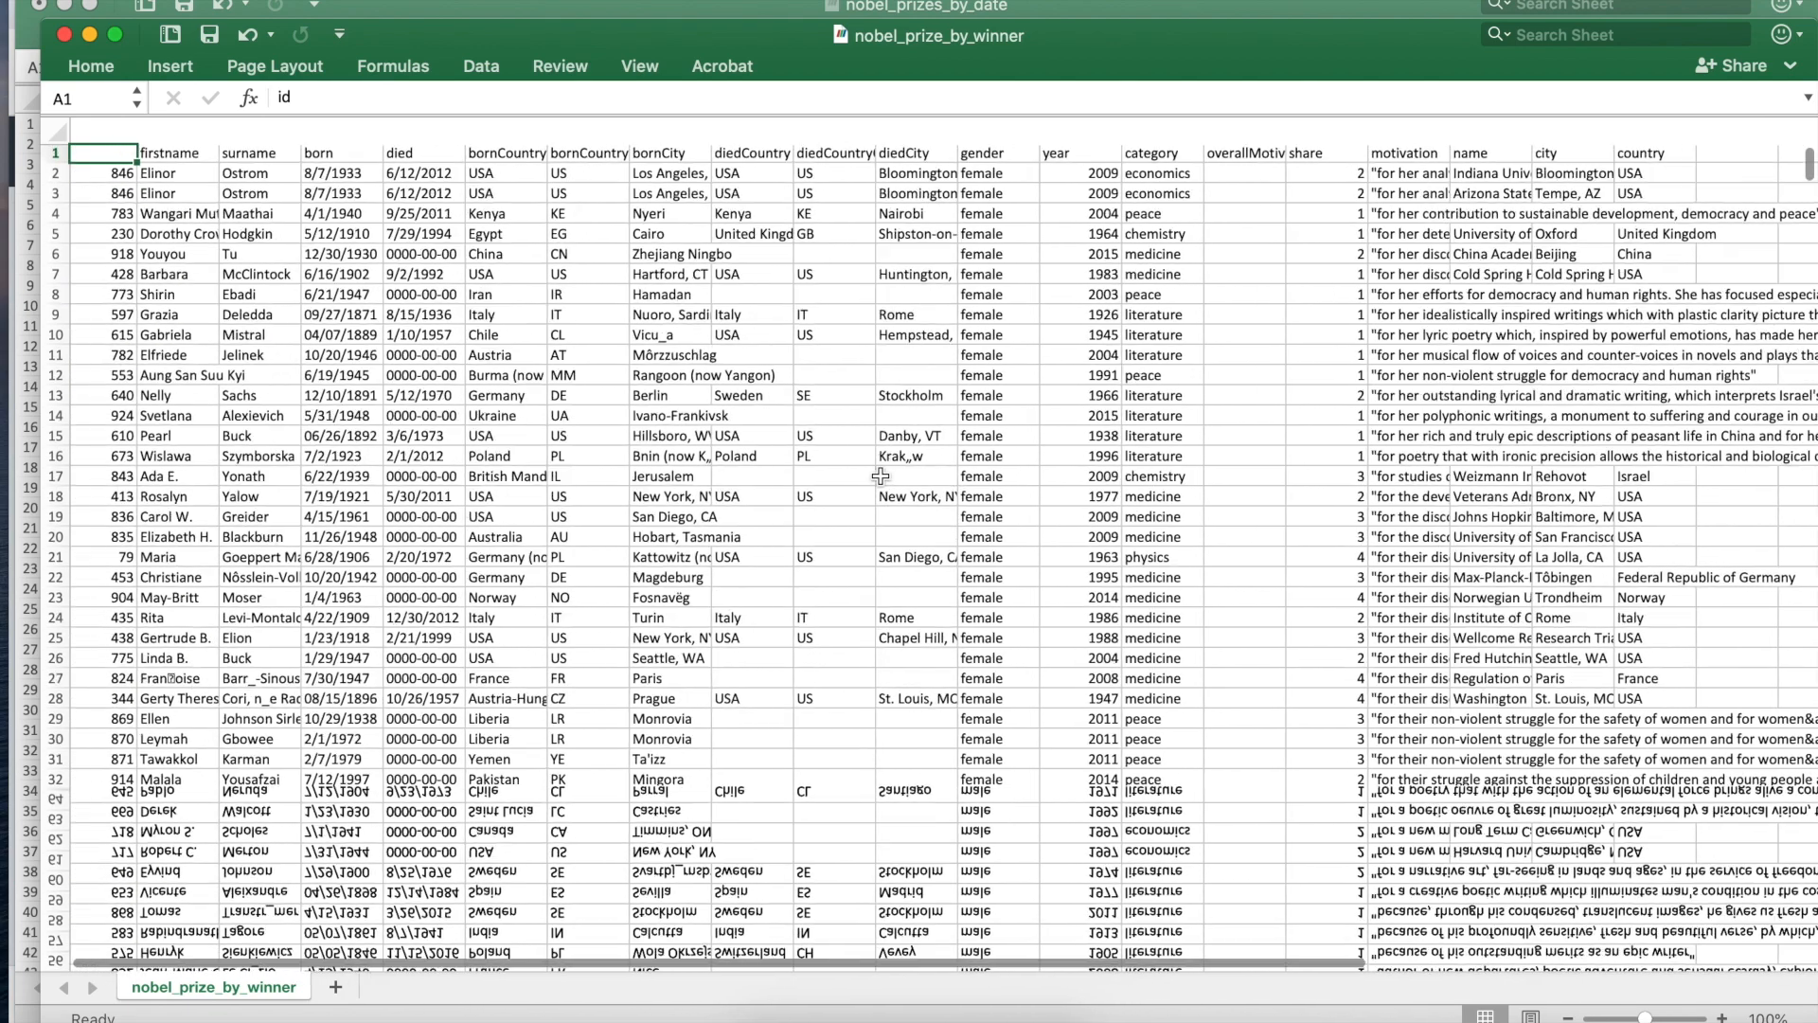
scroll(880, 477, right, 8)
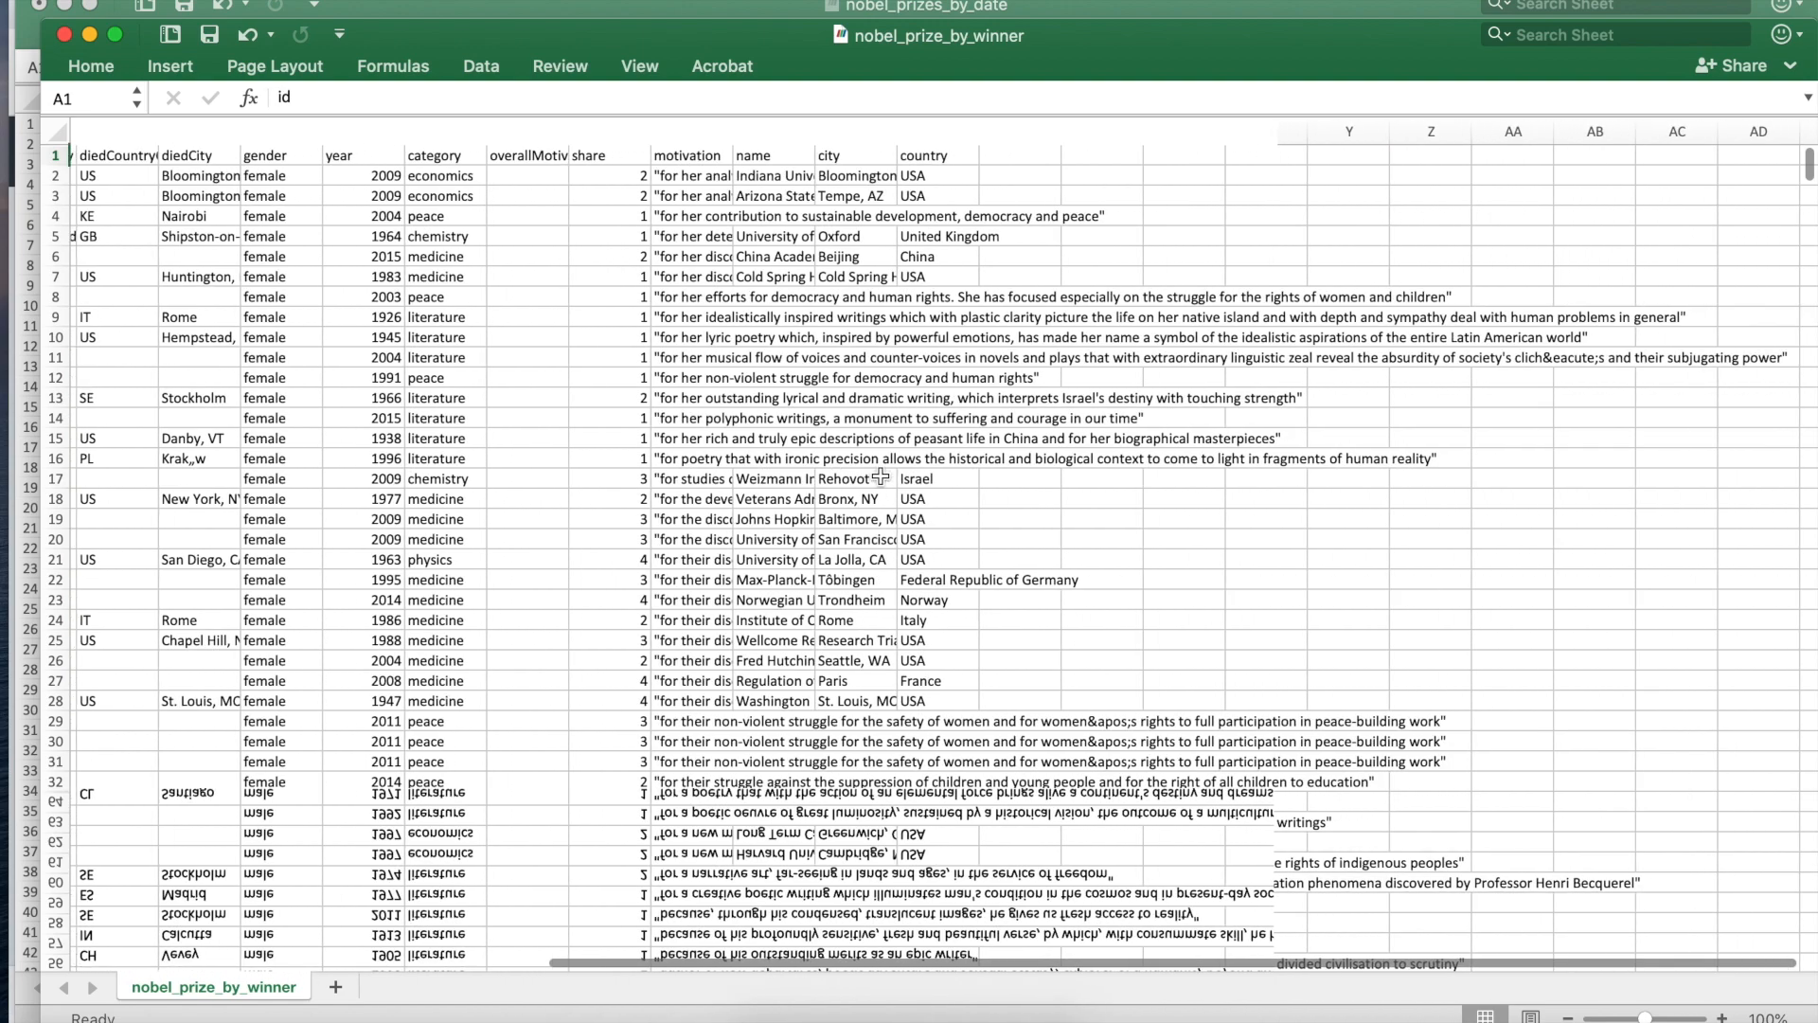
scroll(881, 476, left, 8)
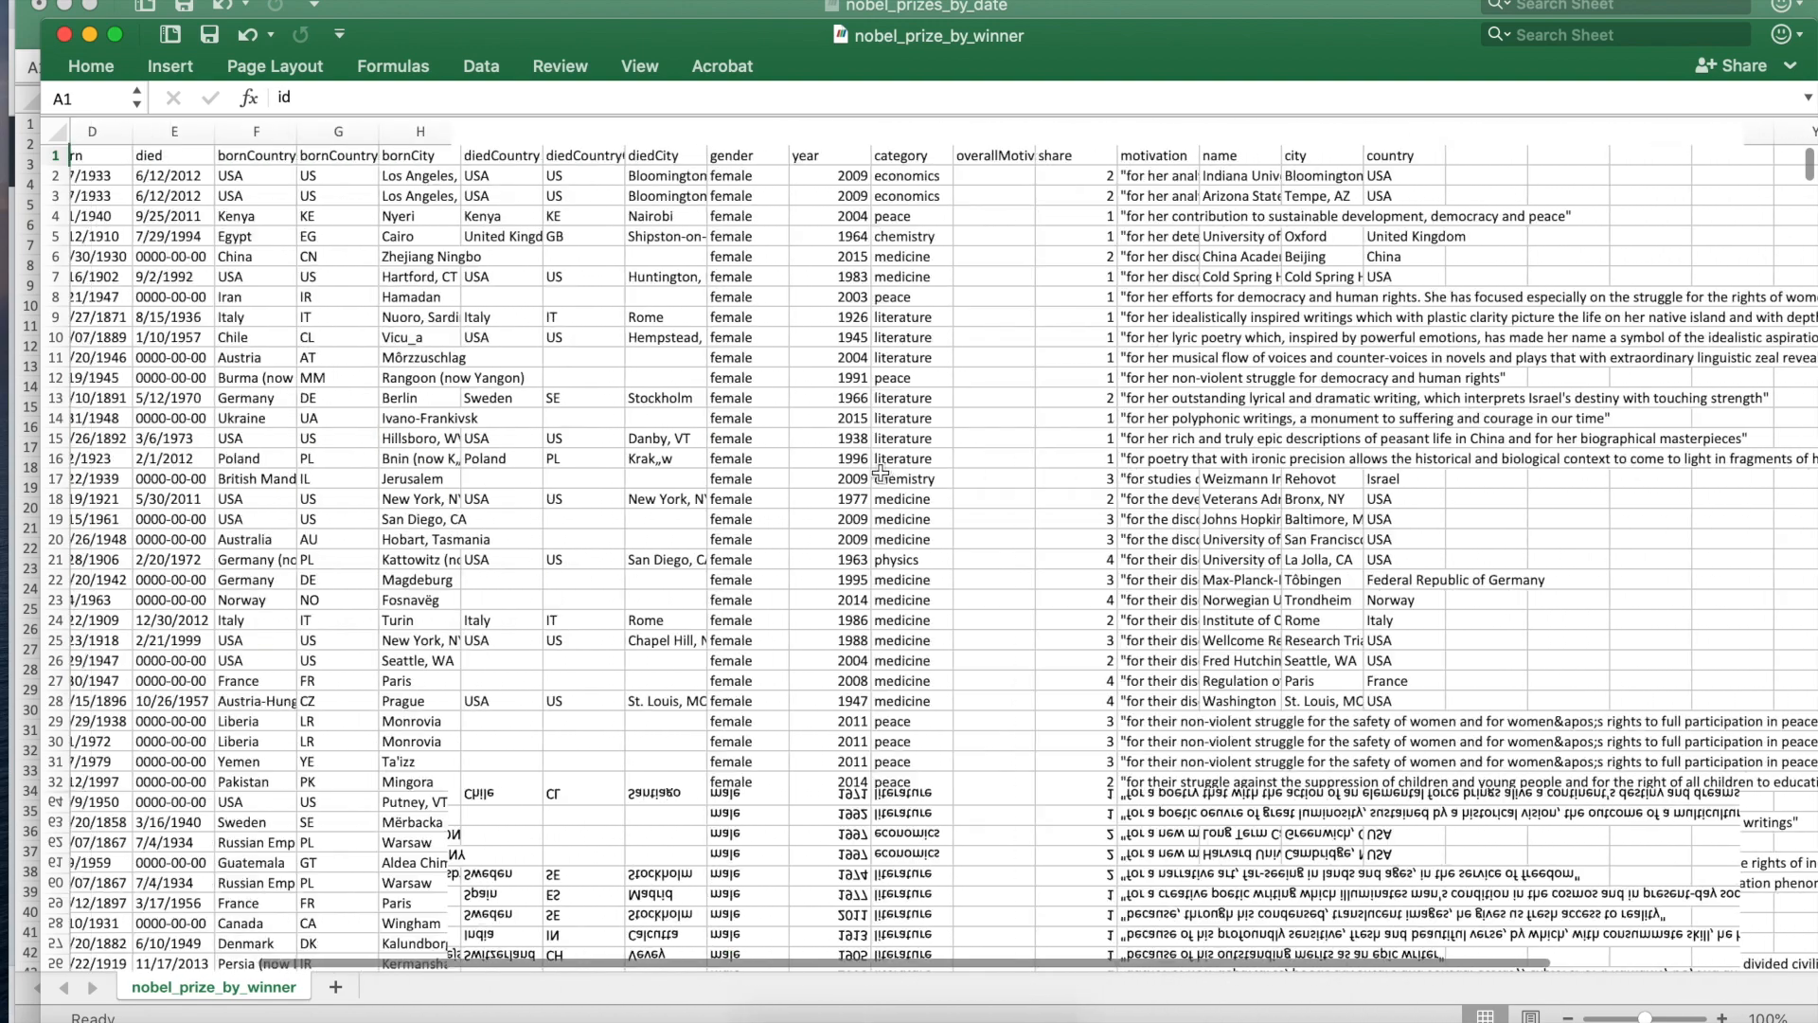
Step: Auto-fit the motivation, name, city and country columns of nobel_prize_by_winner to their contents and return to the first columns
double_click(1199, 137)
scroll(1326, 195, right, 10)
scroll(1326, 195, right, 10)
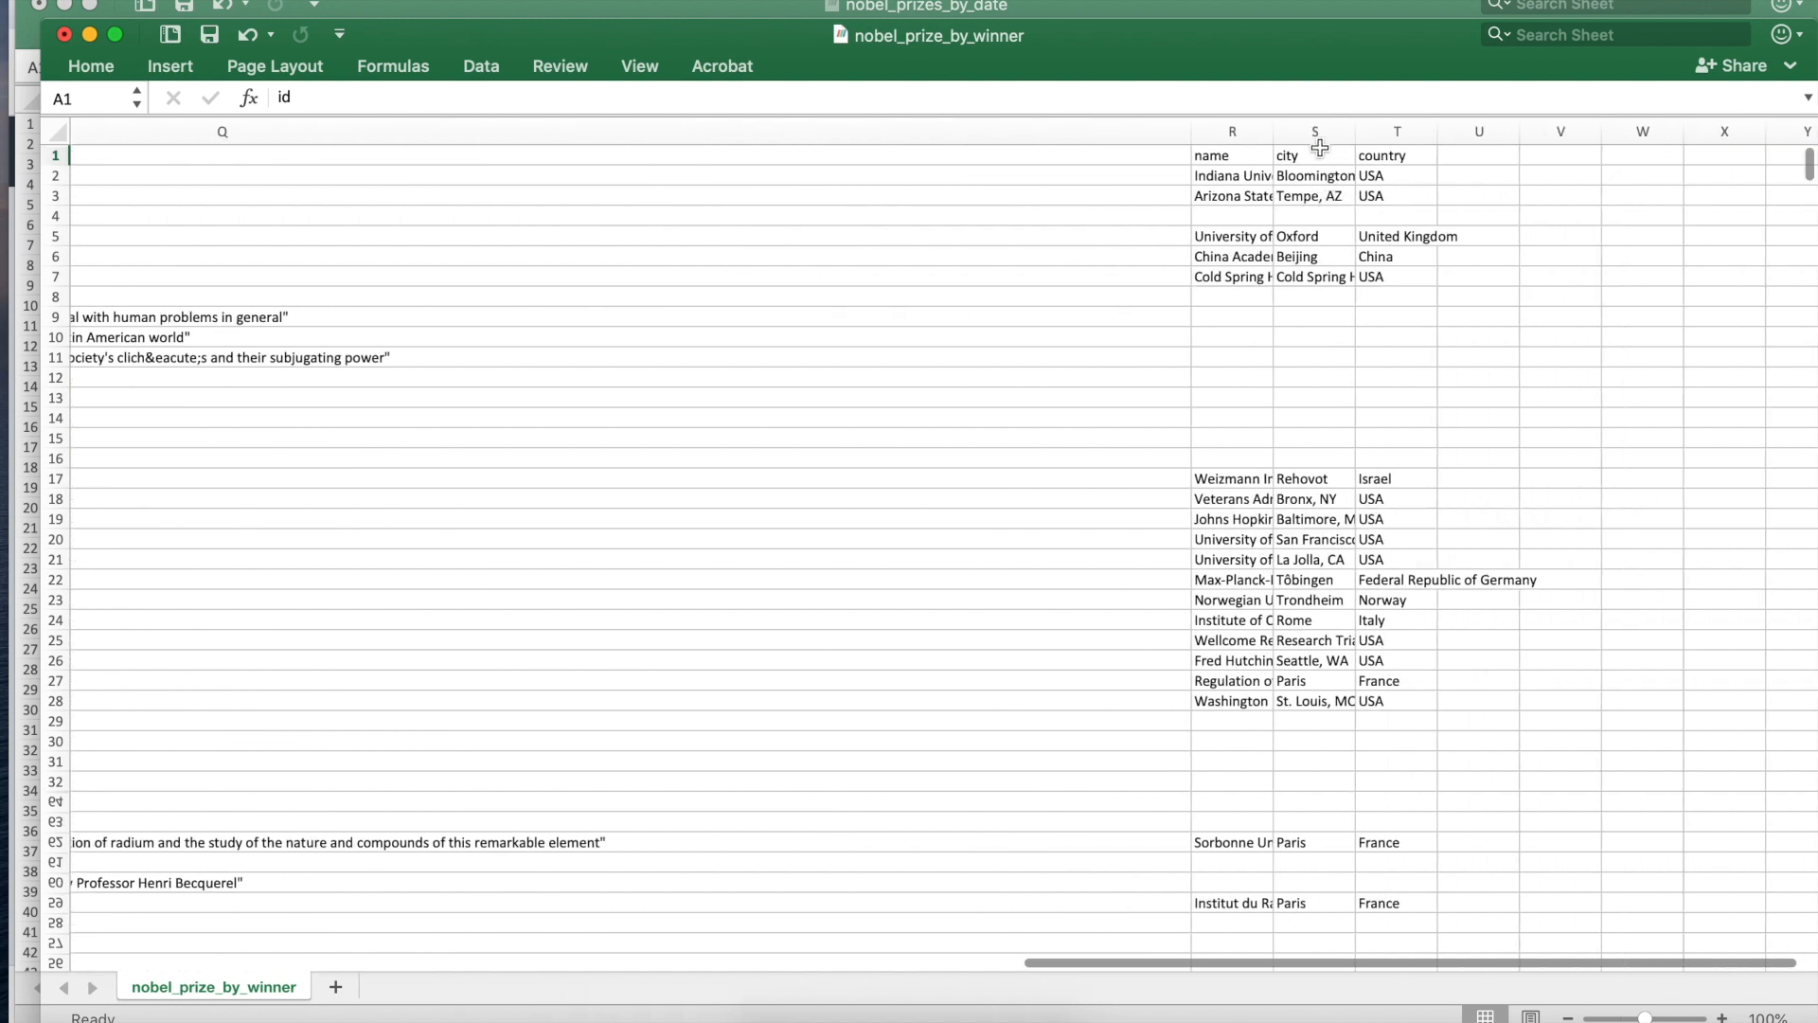
double_click(1272, 136)
scroll(1278, 327, right, 10)
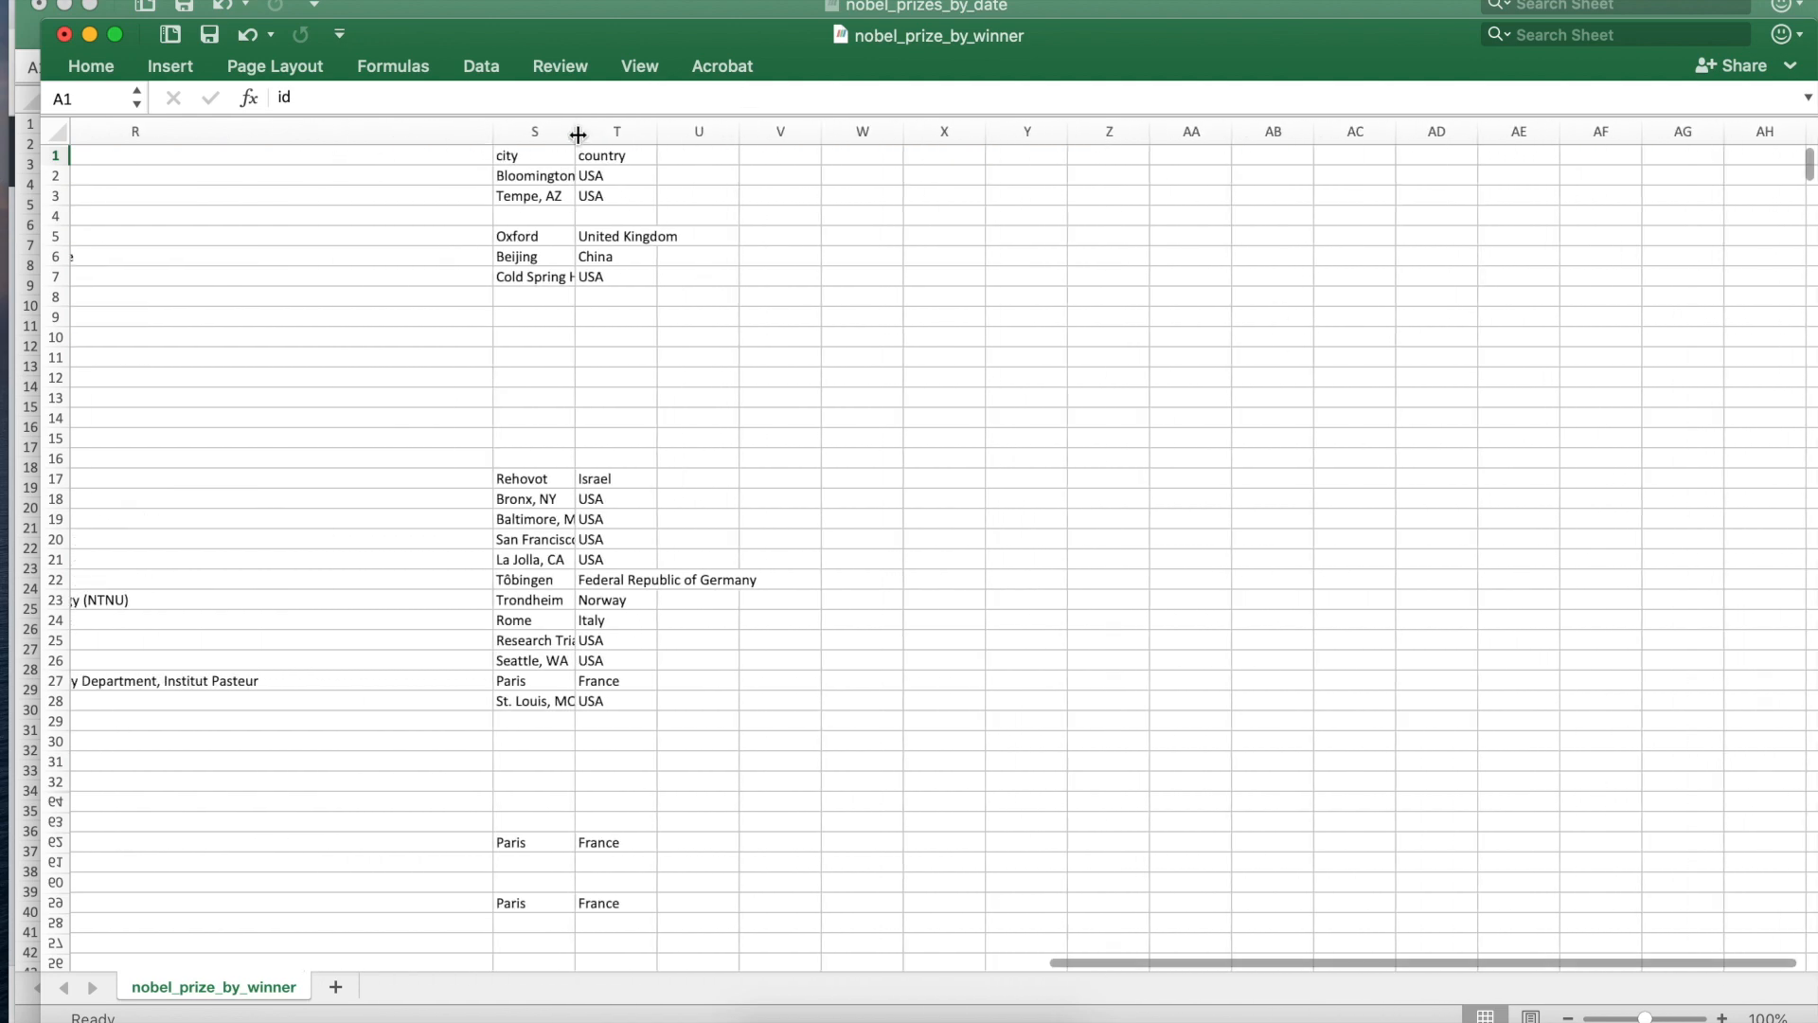
double_click(574, 134)
double_click(757, 138)
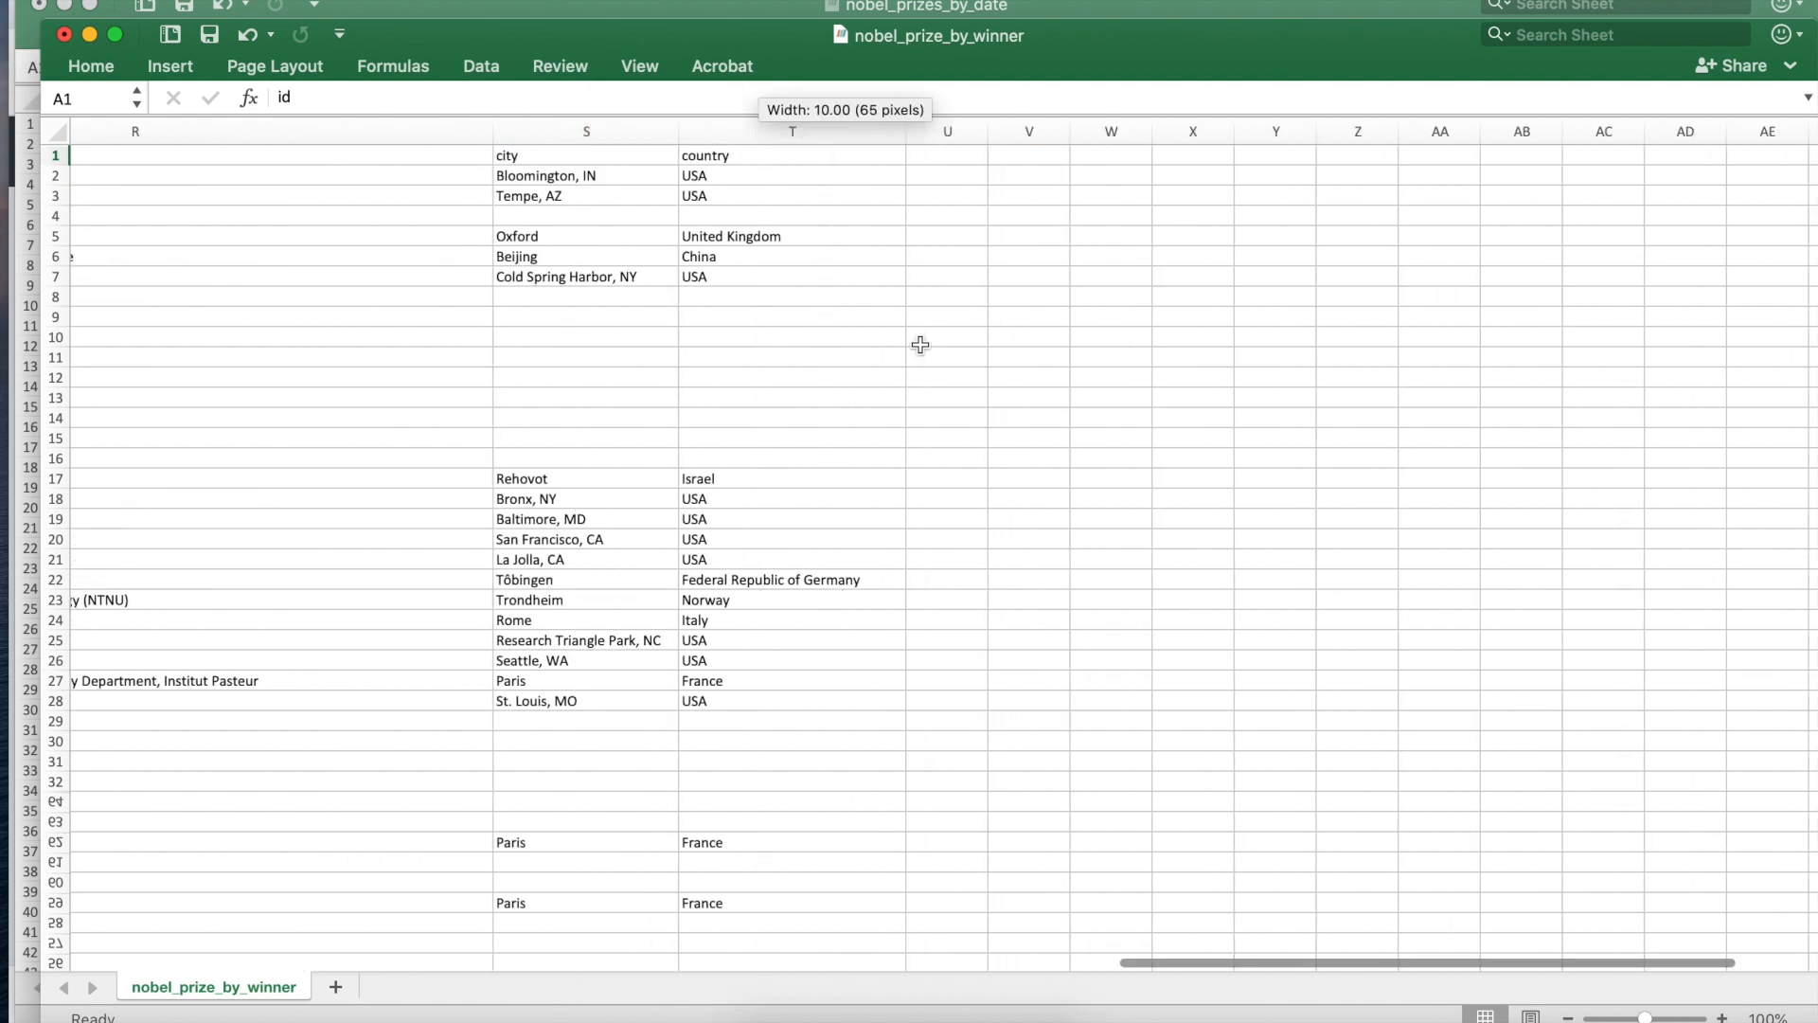
scroll(954, 446, left, 5)
scroll(953, 446, left, 15)
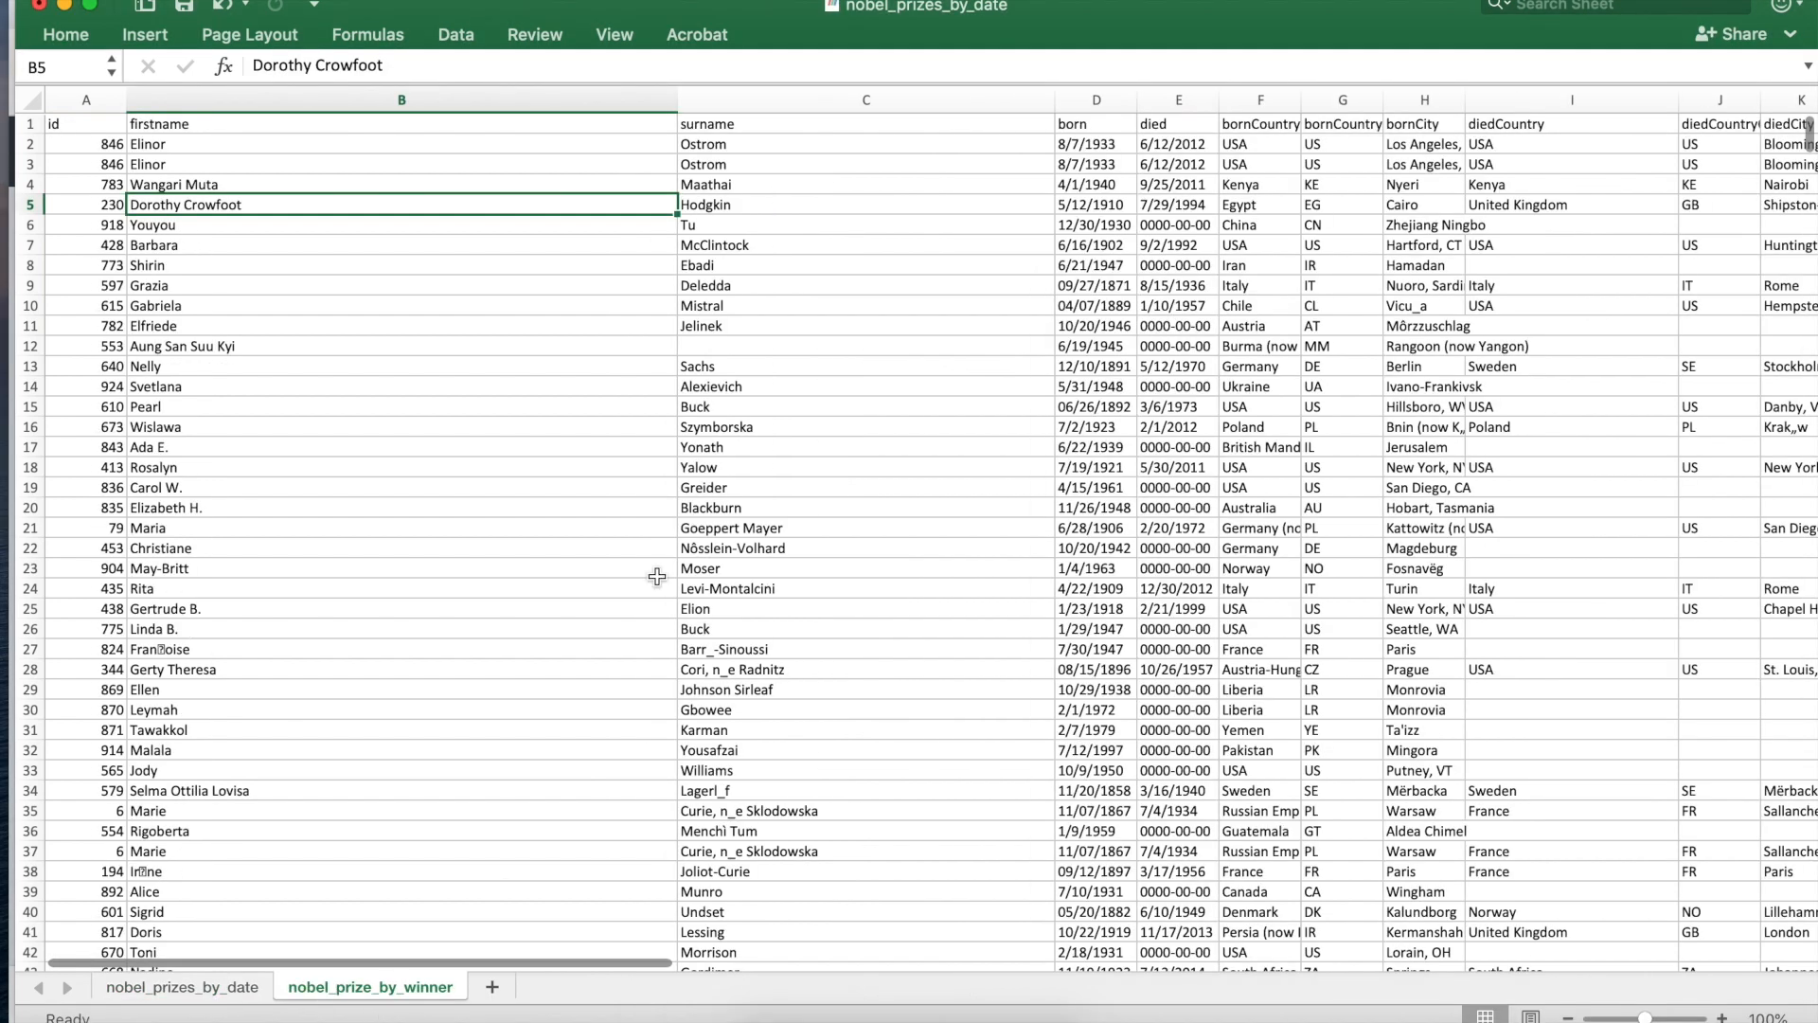
Step: Compare the columns of the nobel_prizes_by_date and nobel_prize_by_winner sheets in the combined workbook
drag(794, 4, 839, 3)
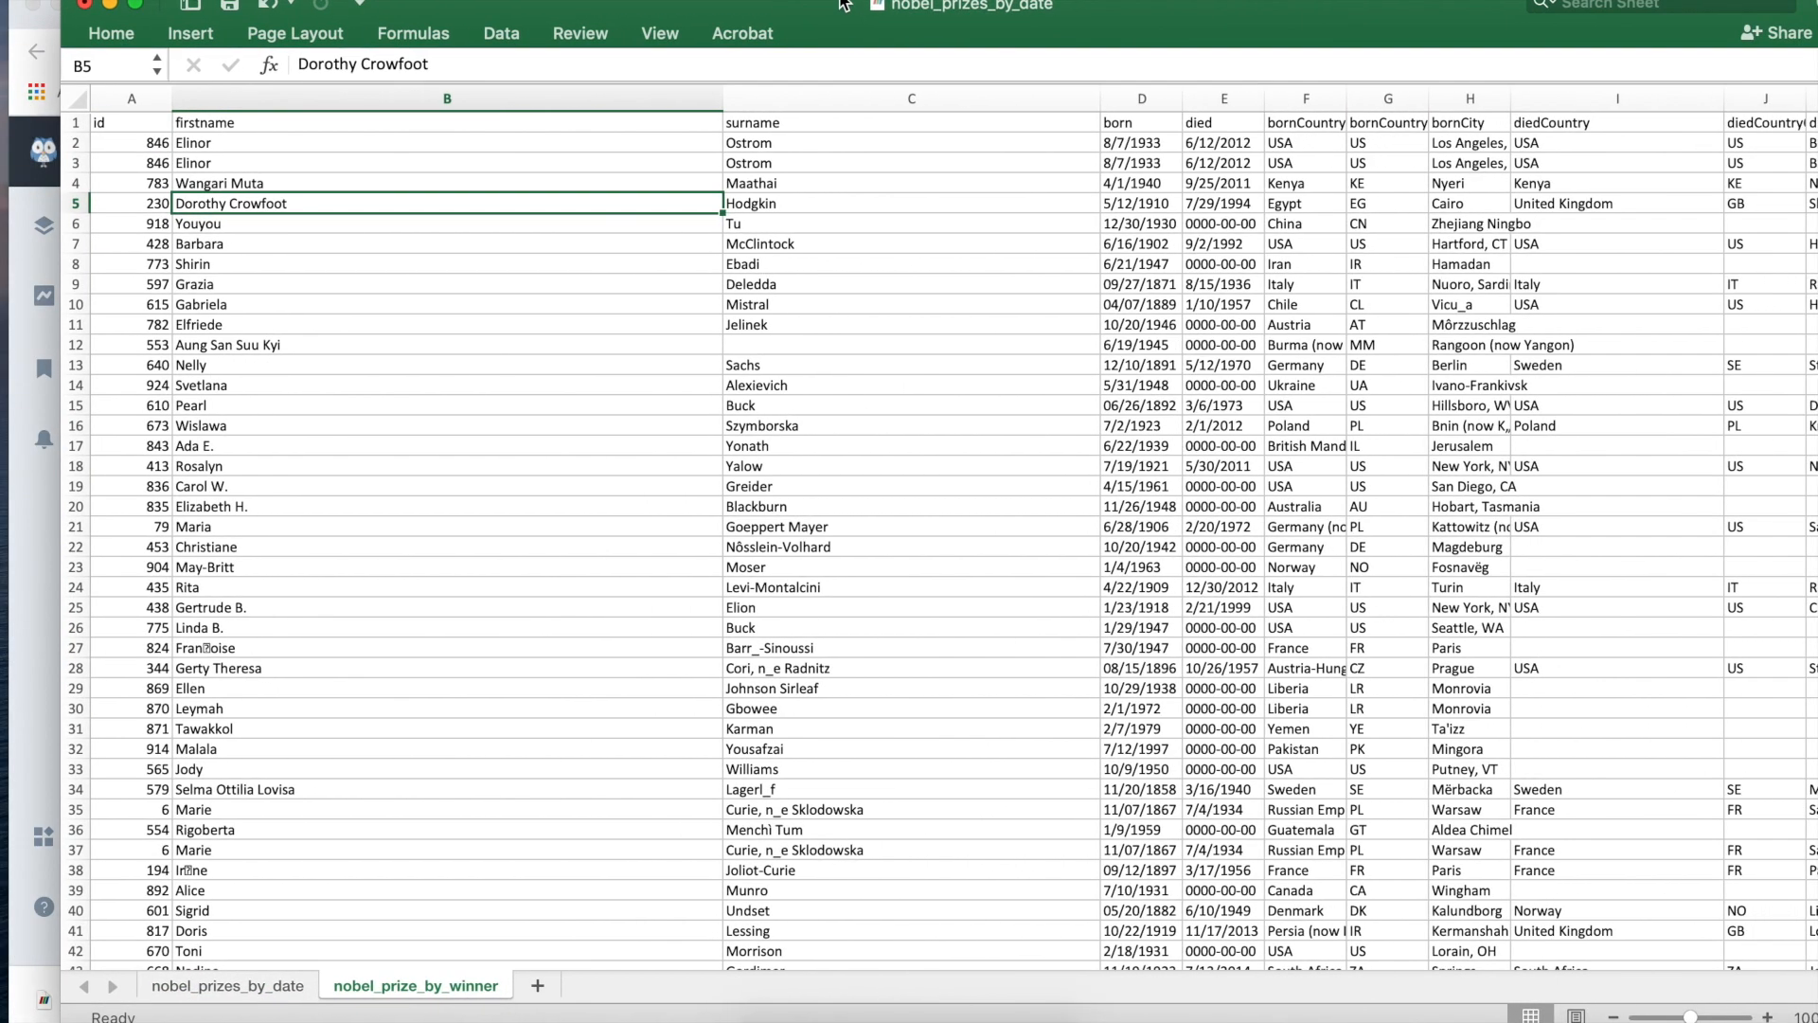
click(299, 985)
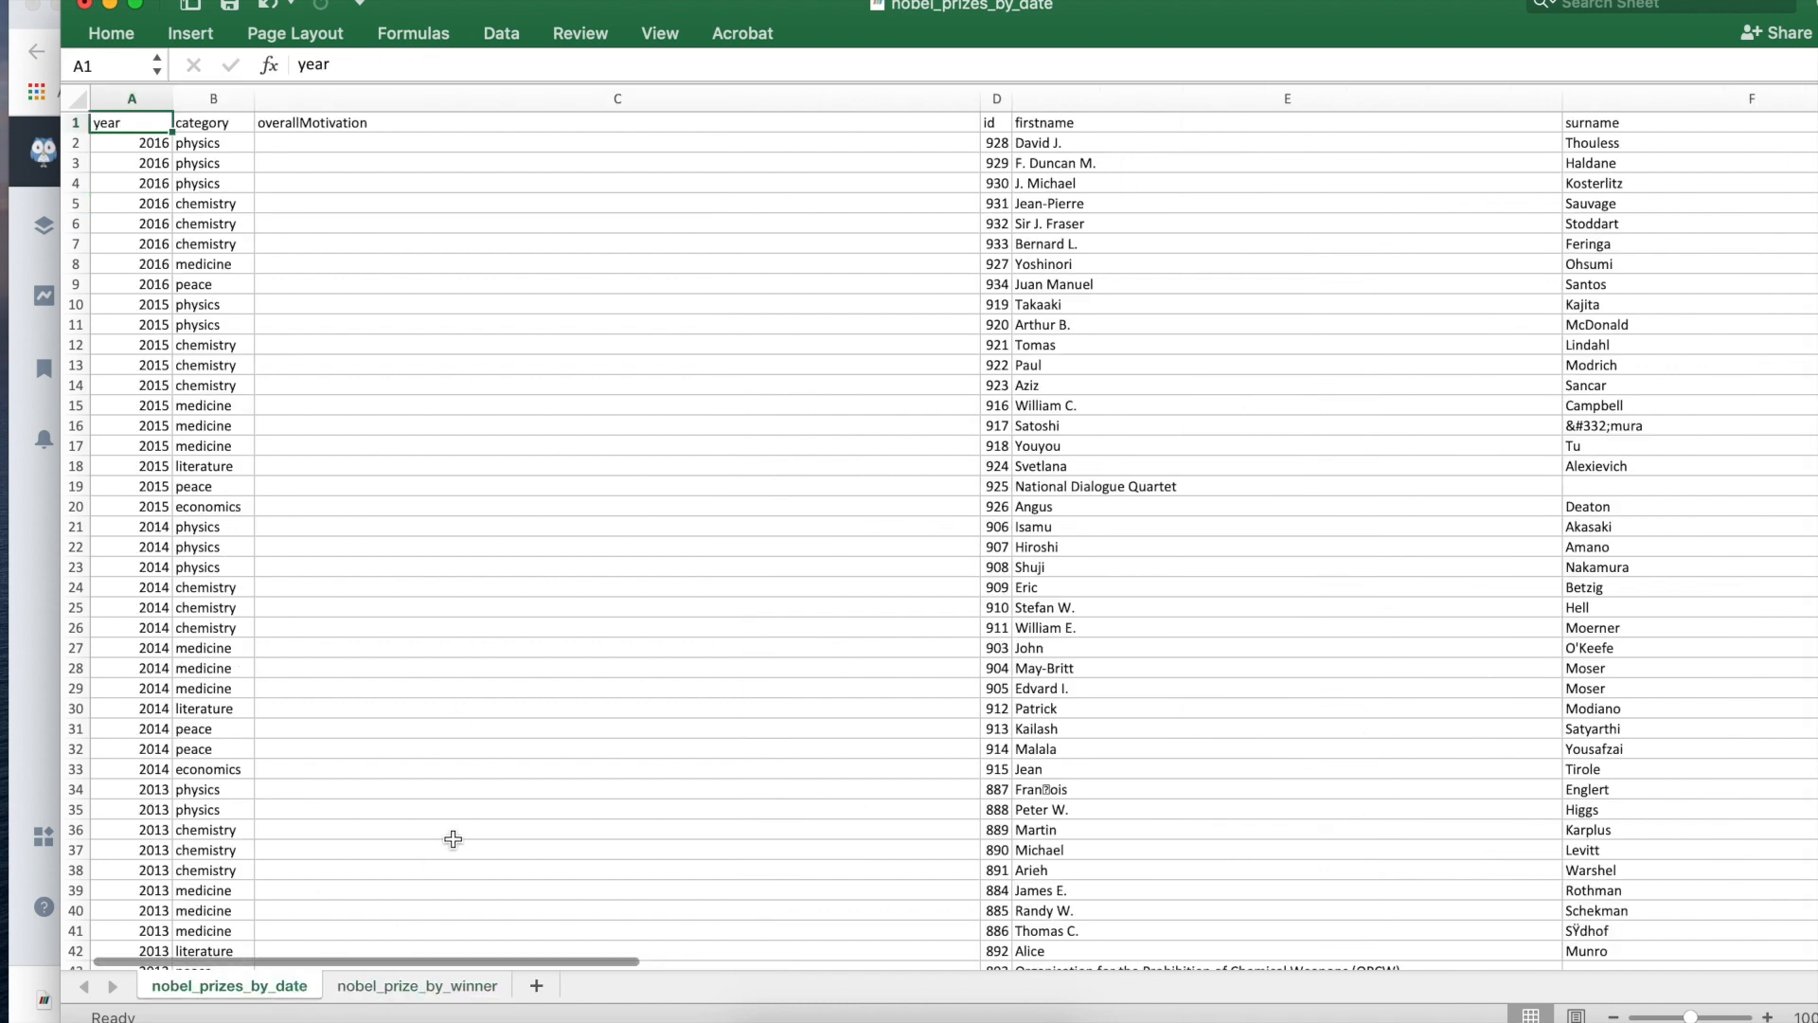
scroll(449, 833, right, 1)
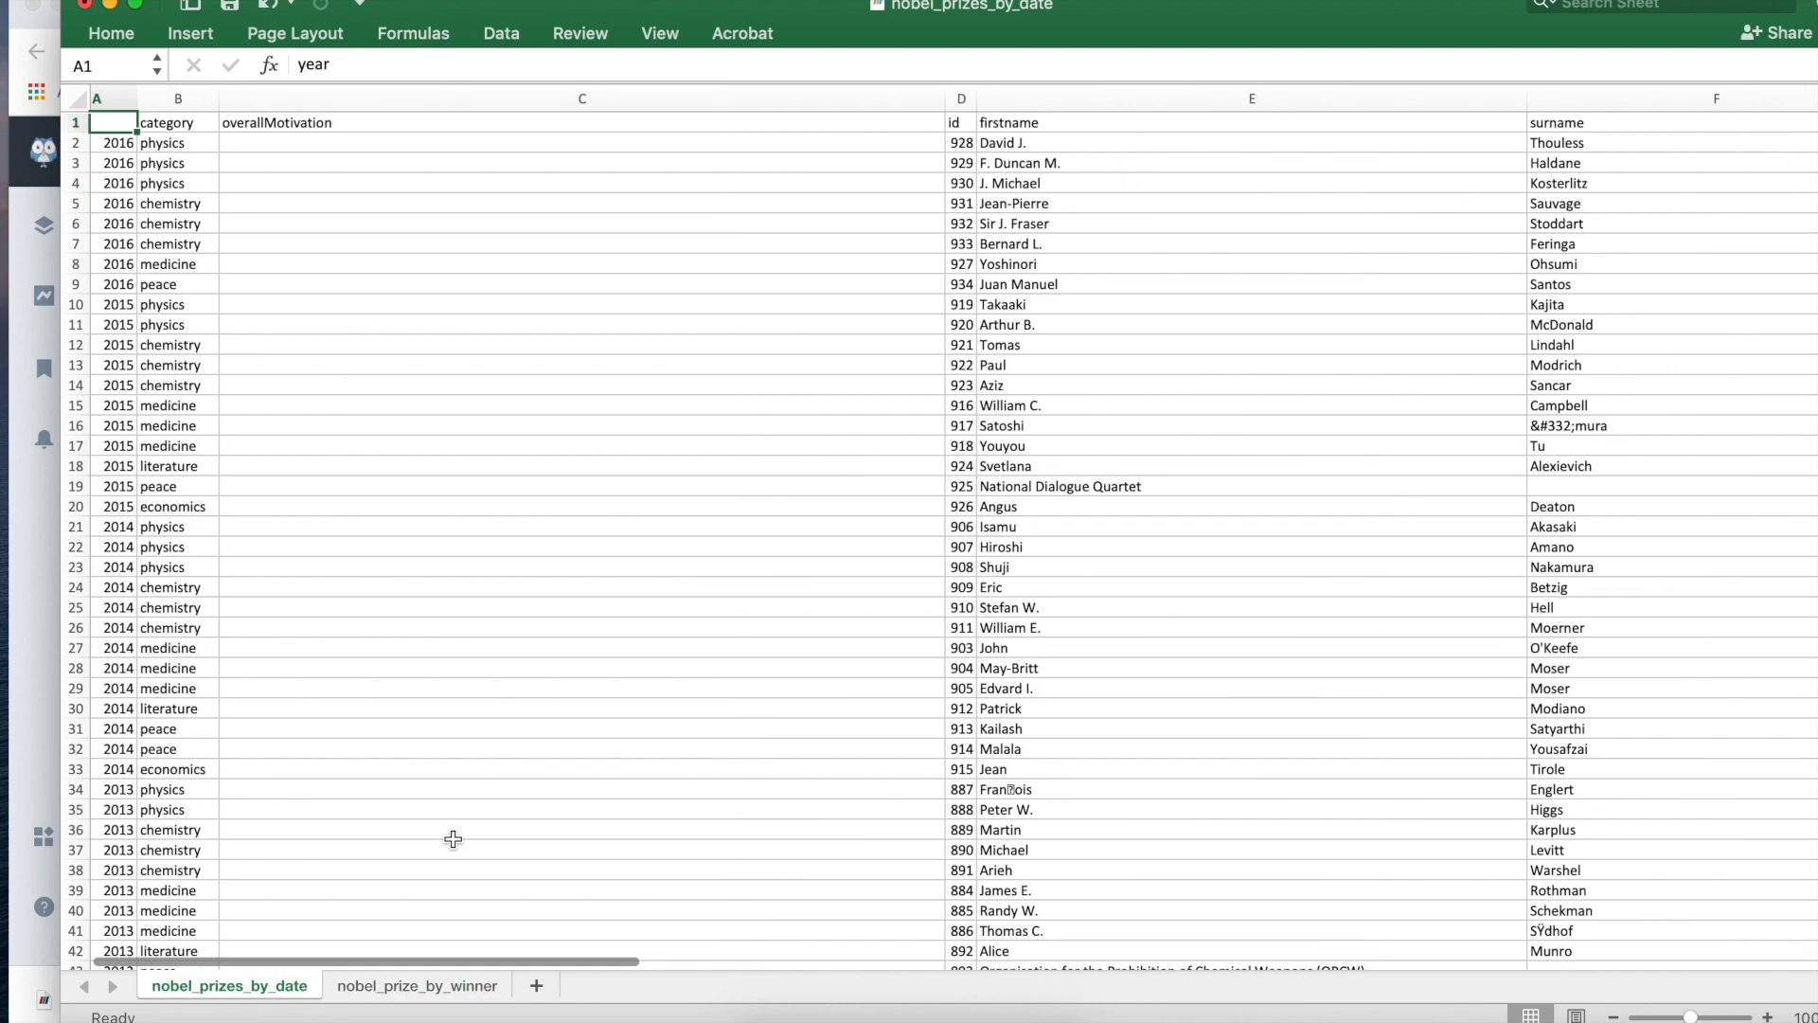
scroll(453, 839, right, 10)
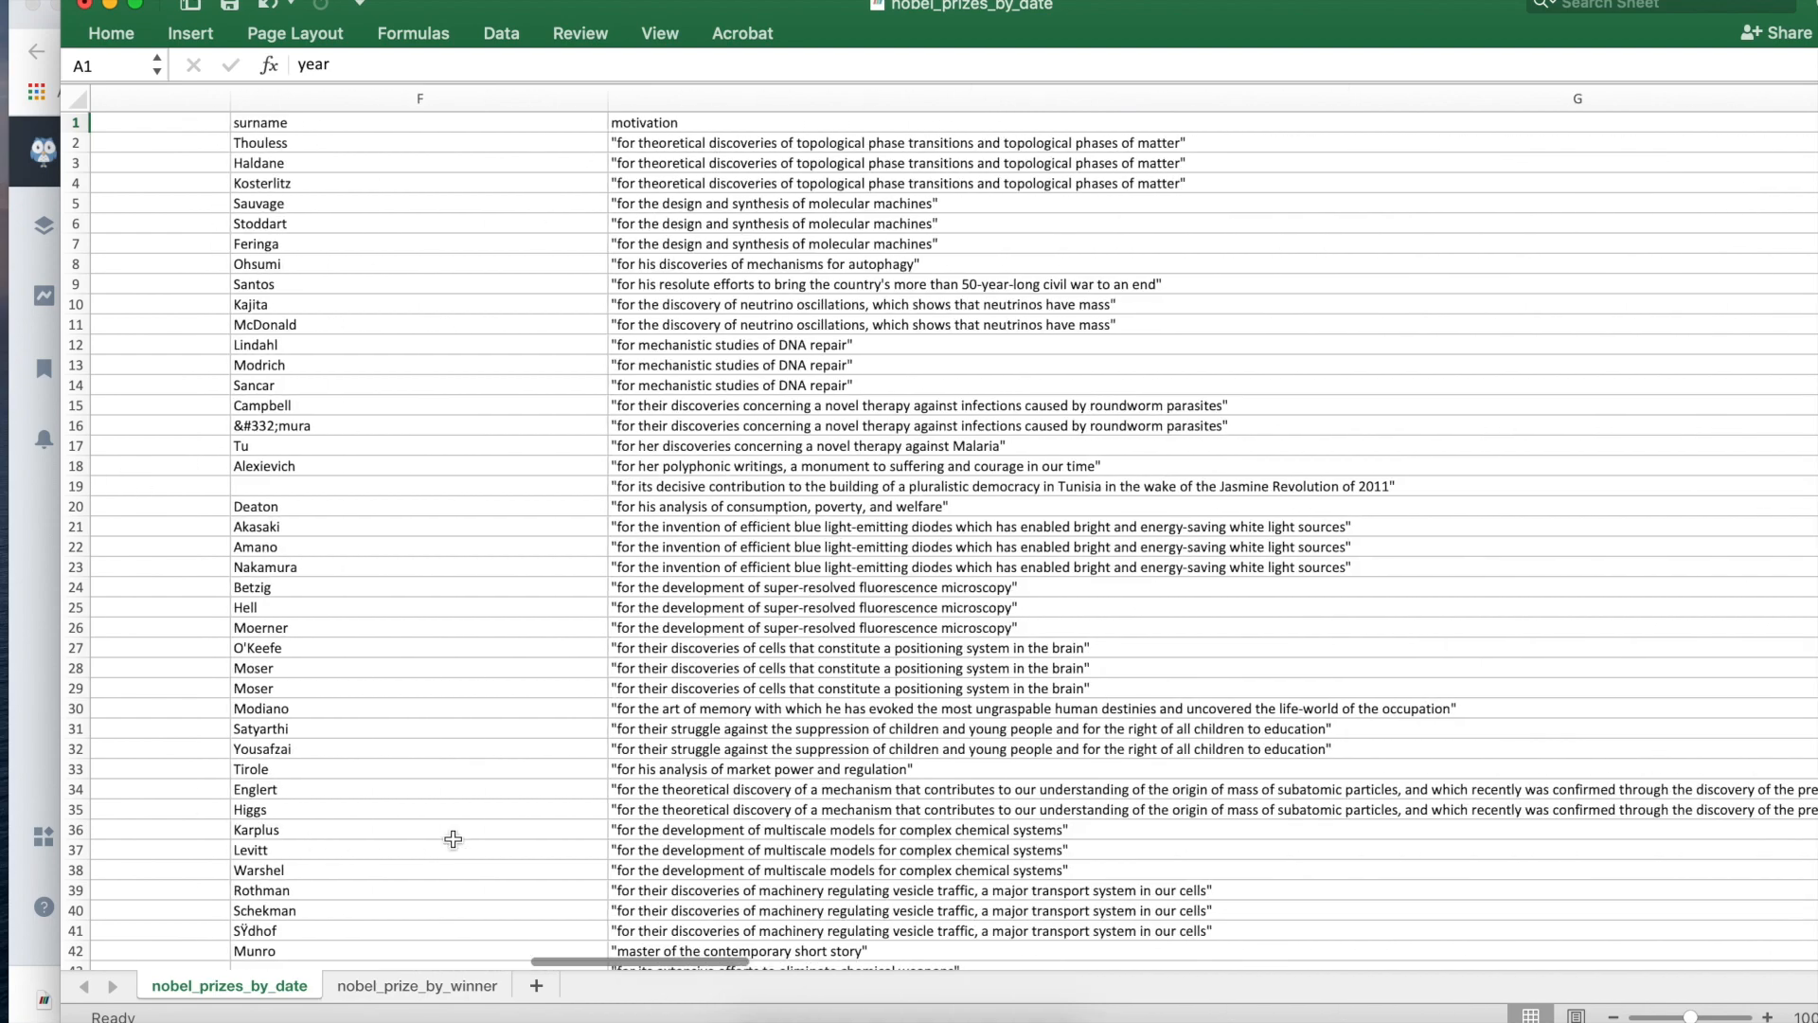
scroll(453, 839, left, 10)
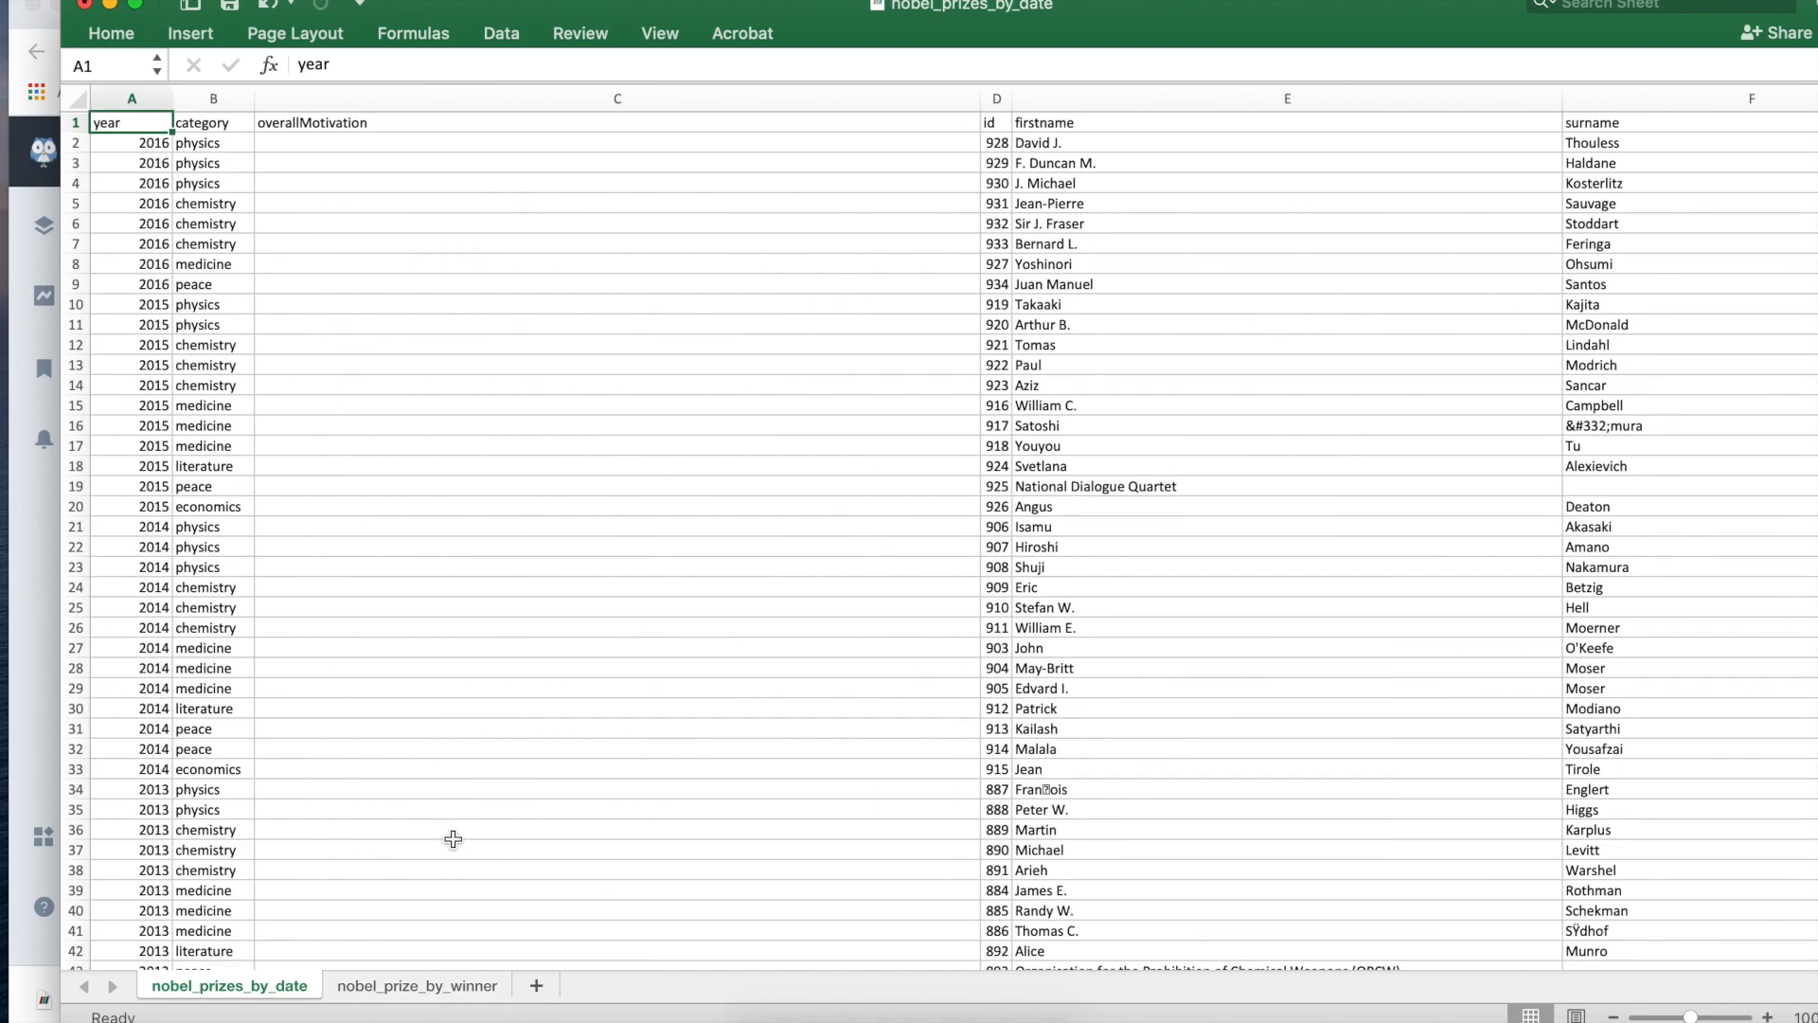
click(386, 987)
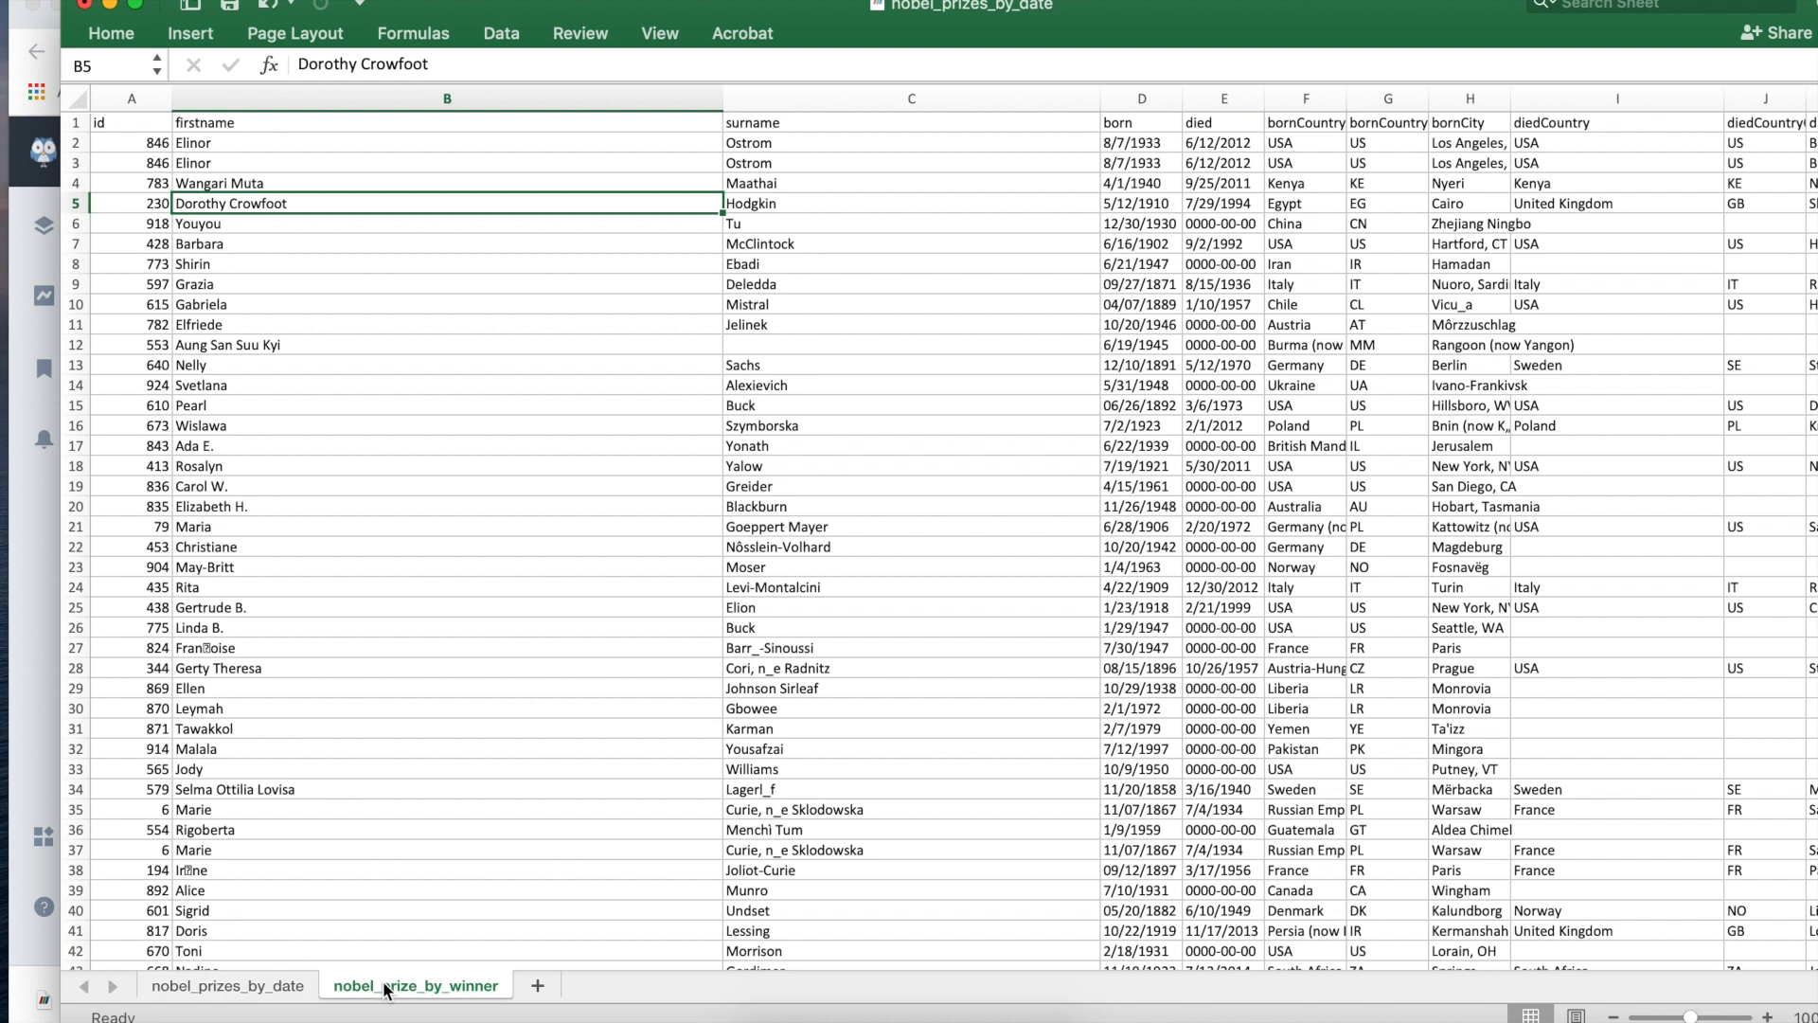
Step: In nobel_prizes_by_date, narrow the overallMotivation column to a width of about 17 and insert a wide blank column before firstname
click(253, 988)
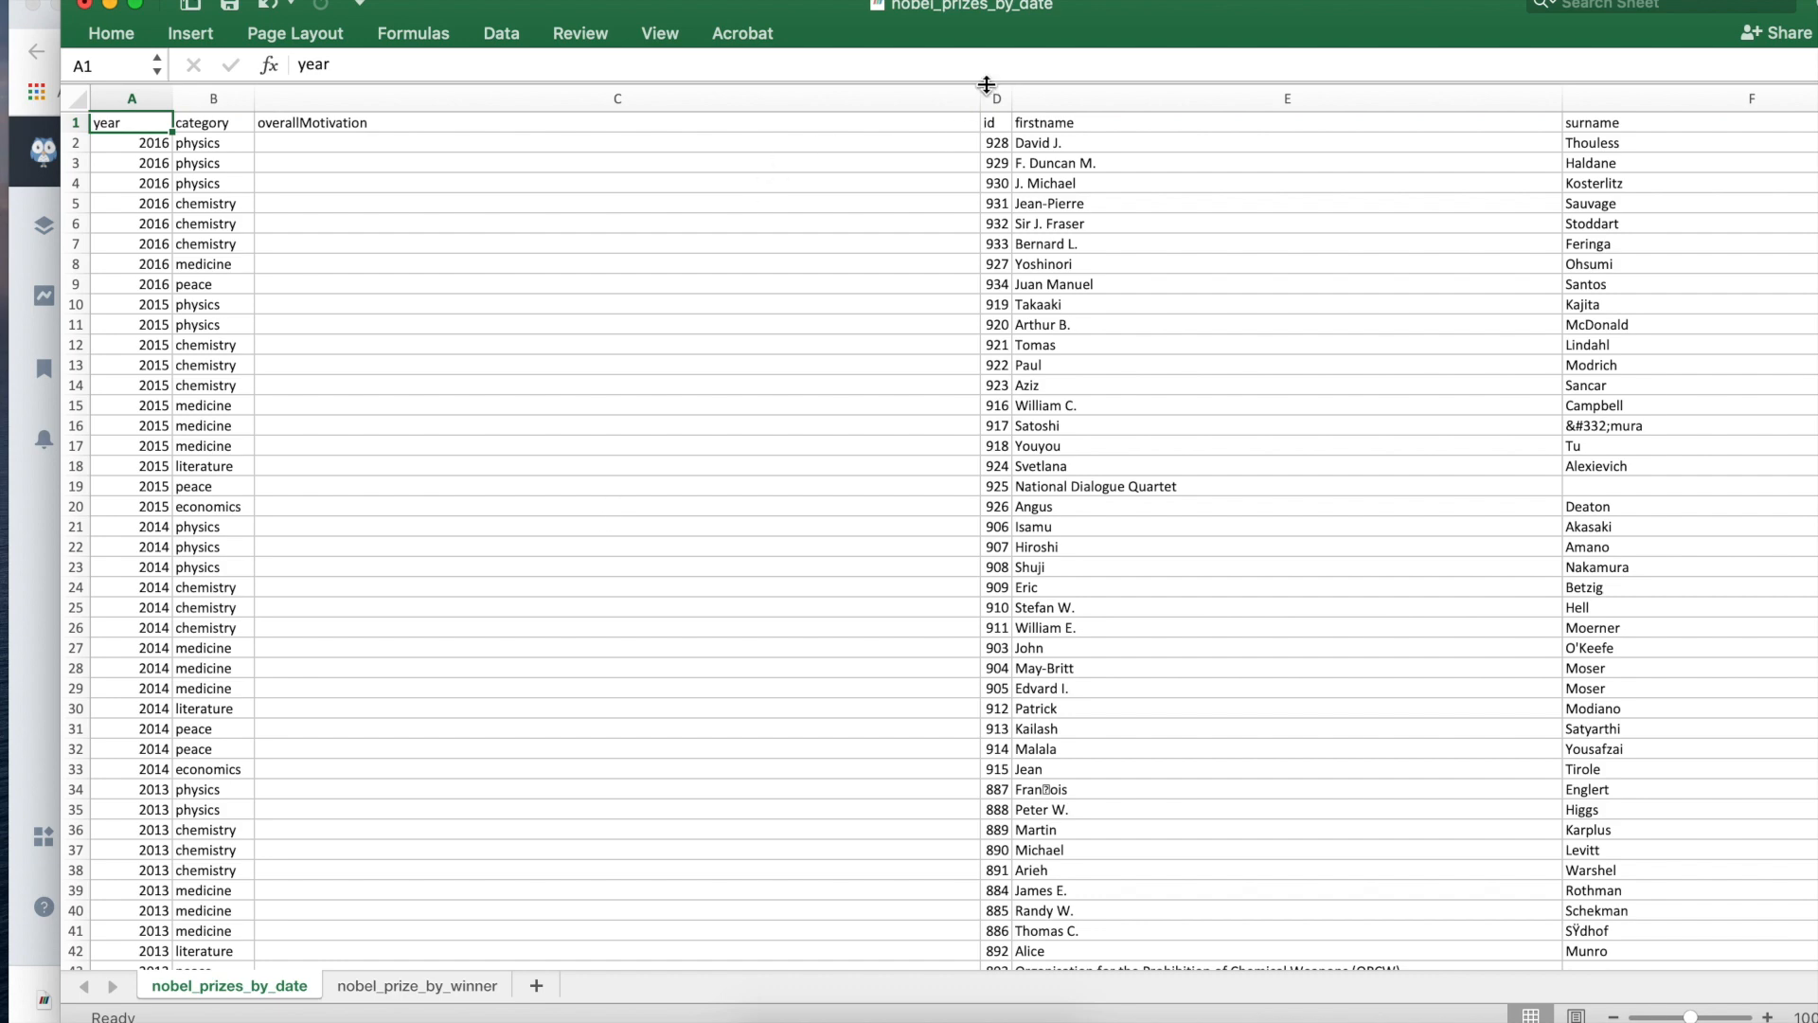
drag(983, 91, 392, 95)
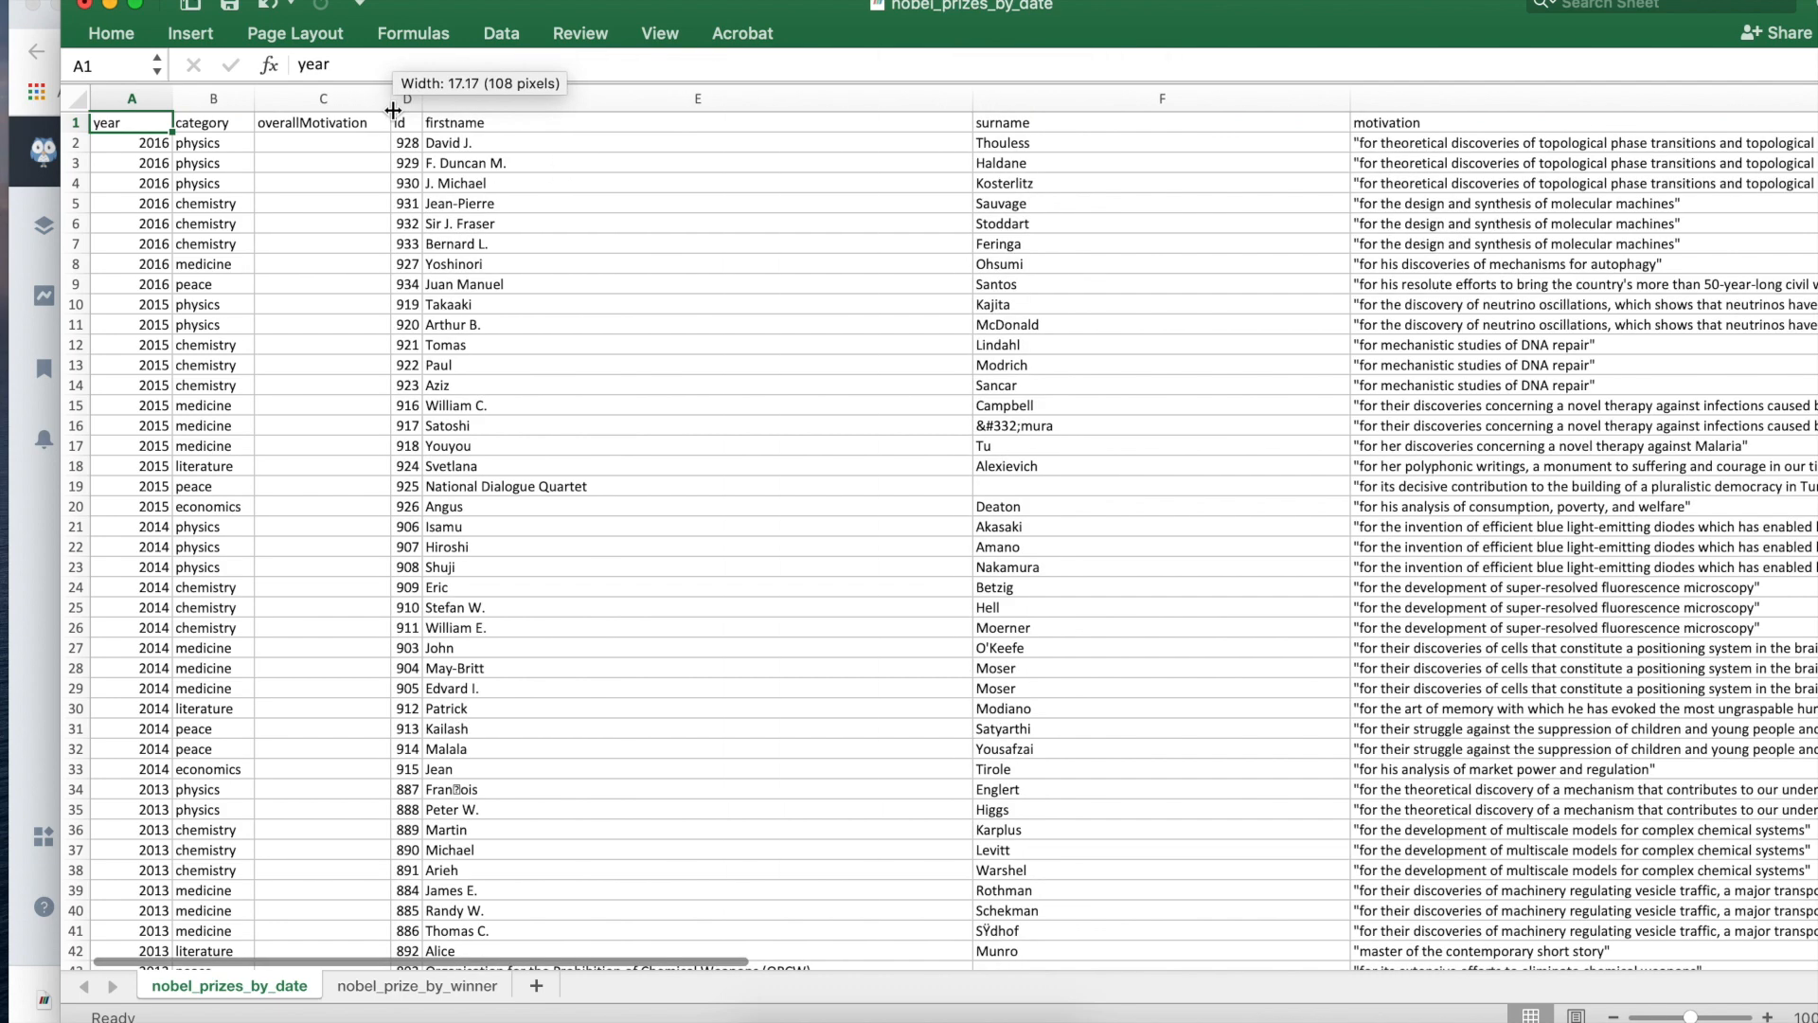
click(495, 98)
right_click(495, 99)
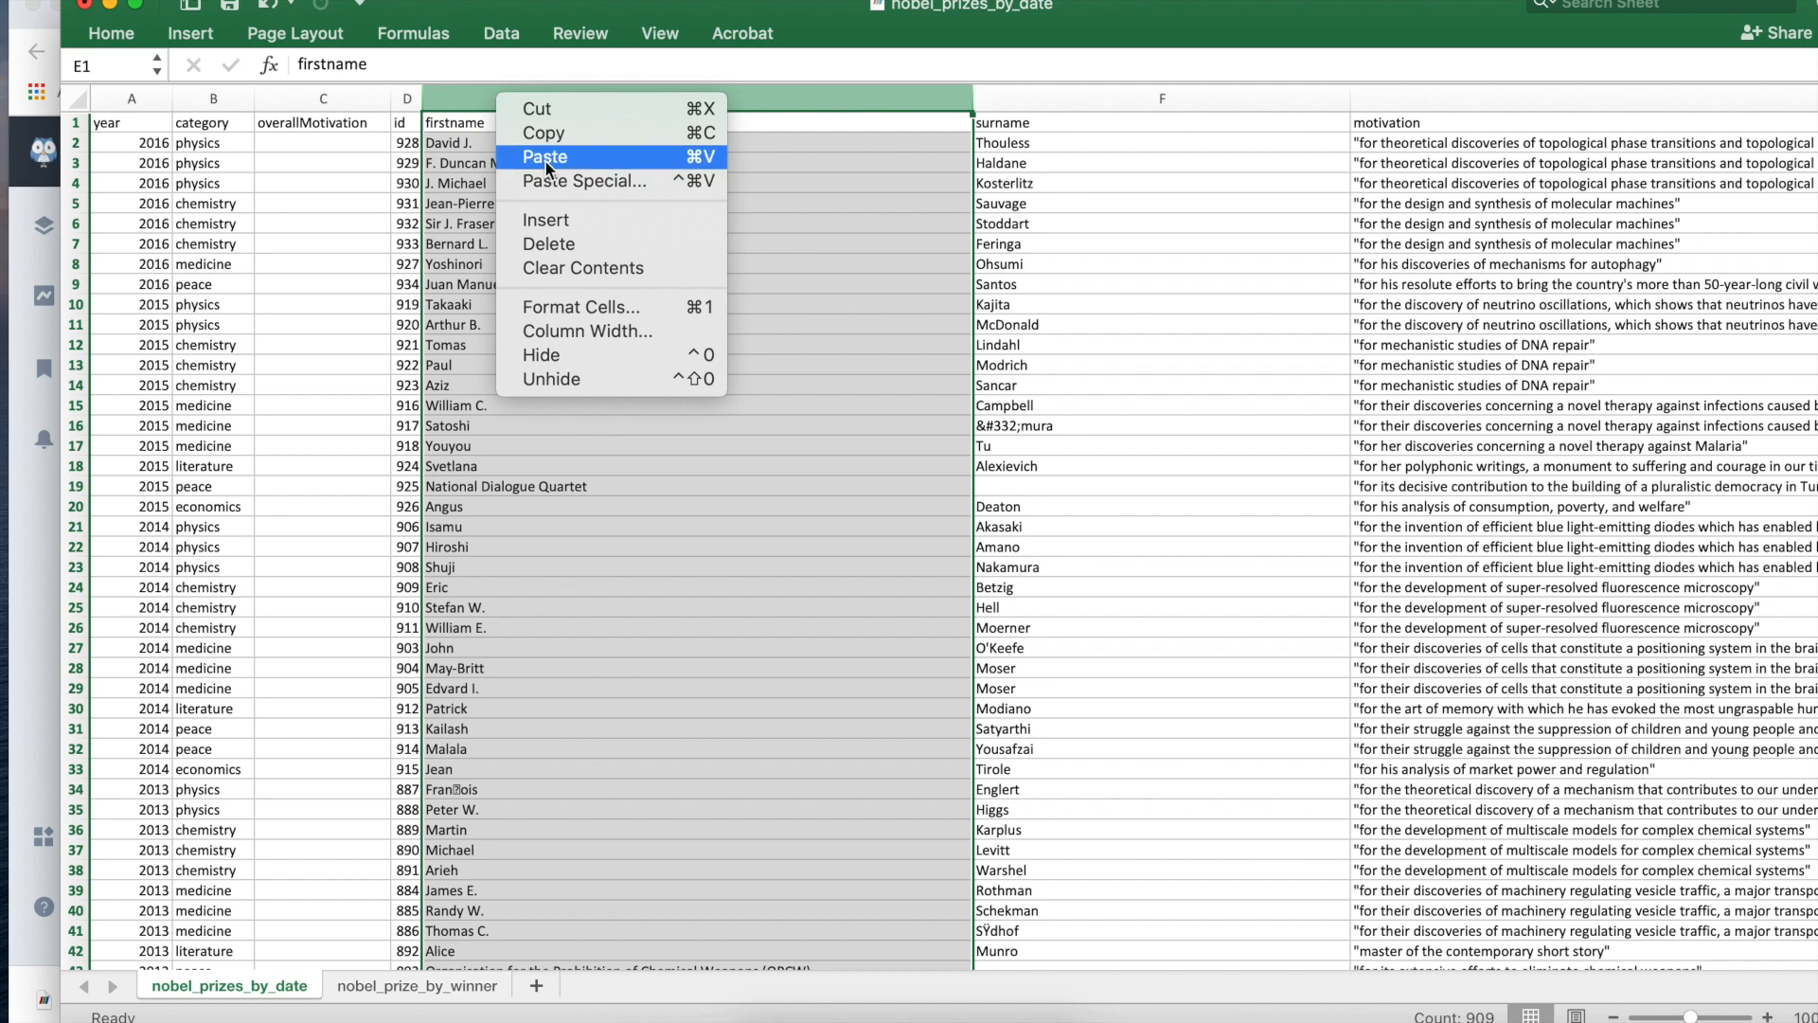
click(550, 220)
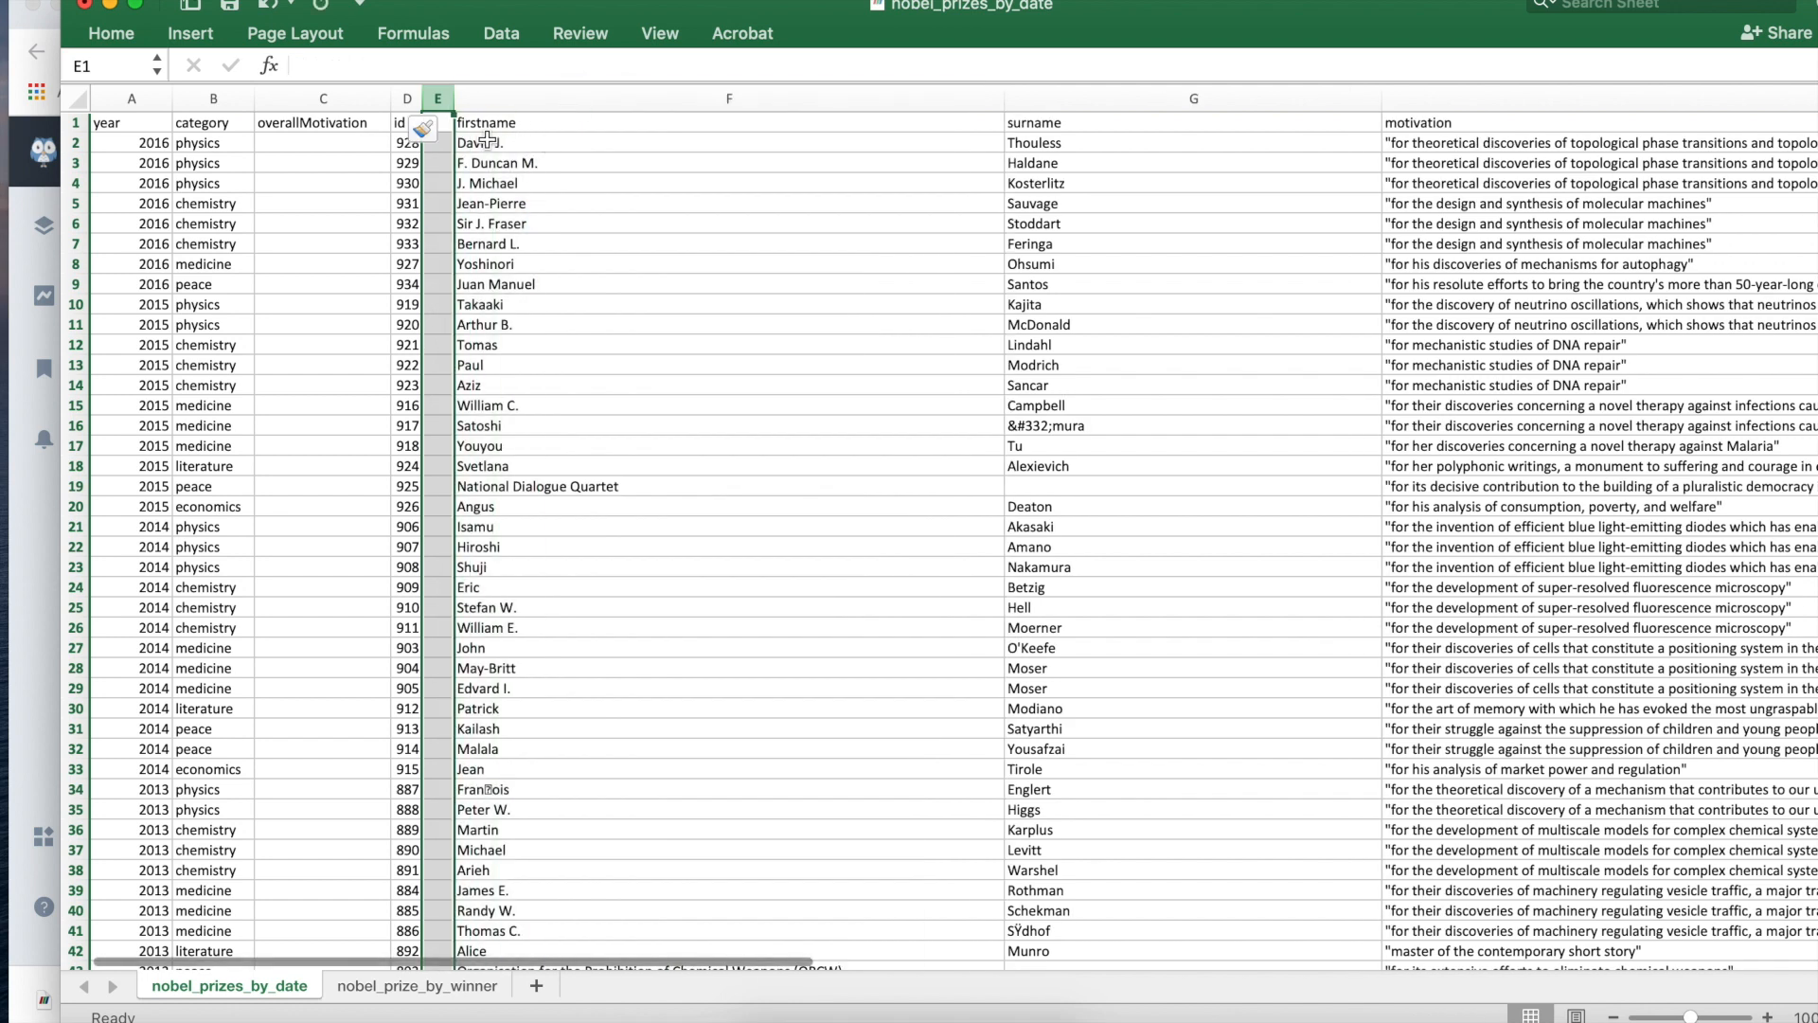
drag(453, 99, 641, 99)
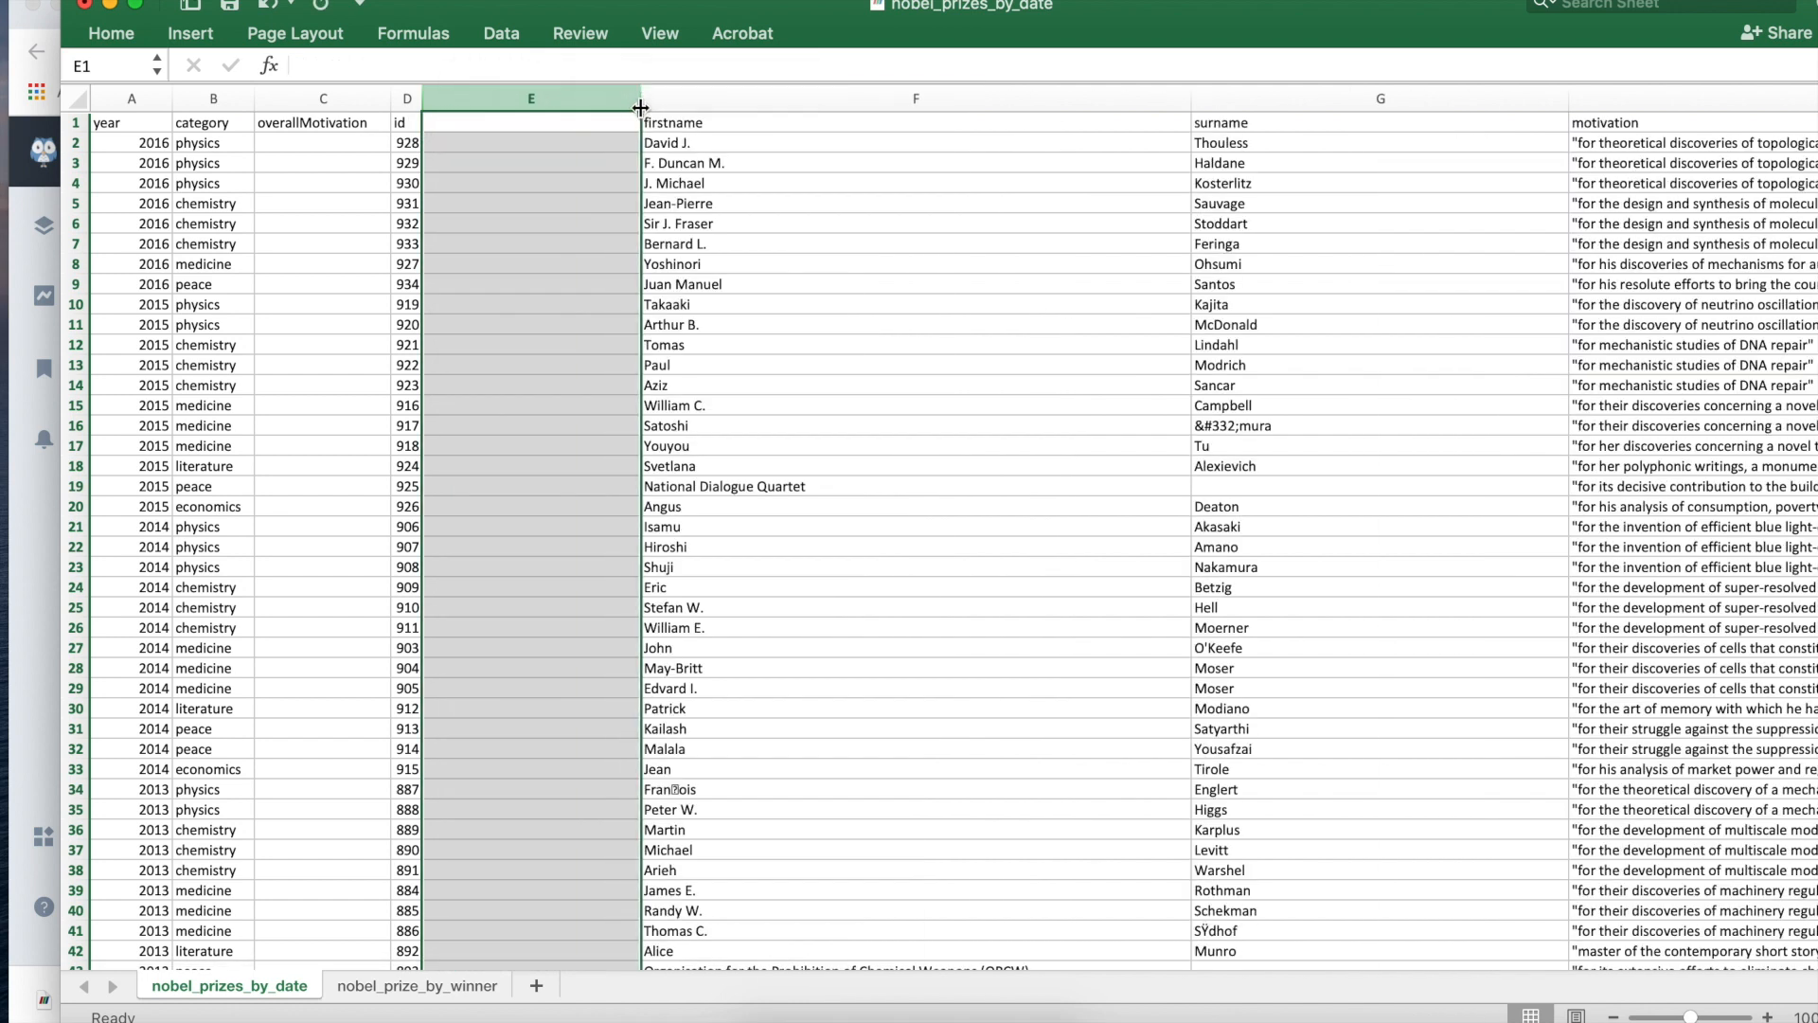
Step: Copy the bornCountry header from F1 of nobel_prize_by_winner into cell E1 of nobel_prizes_by_date
click(524, 123)
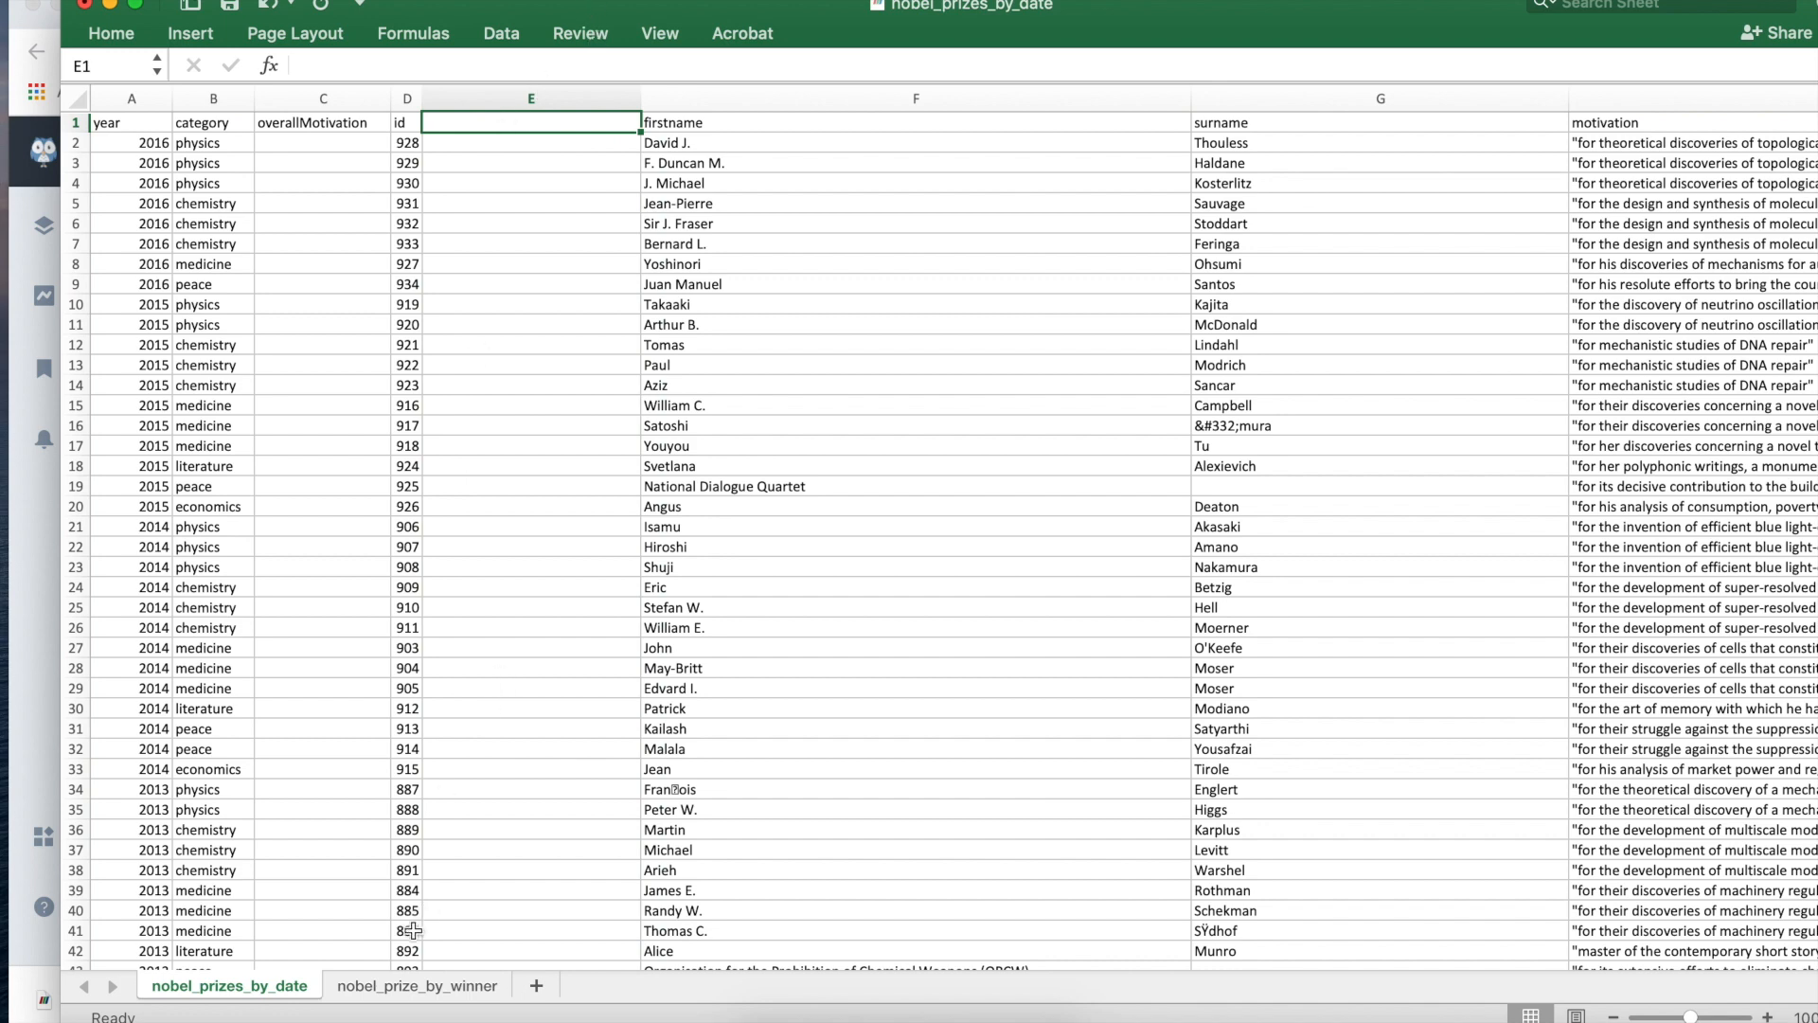
click(398, 985)
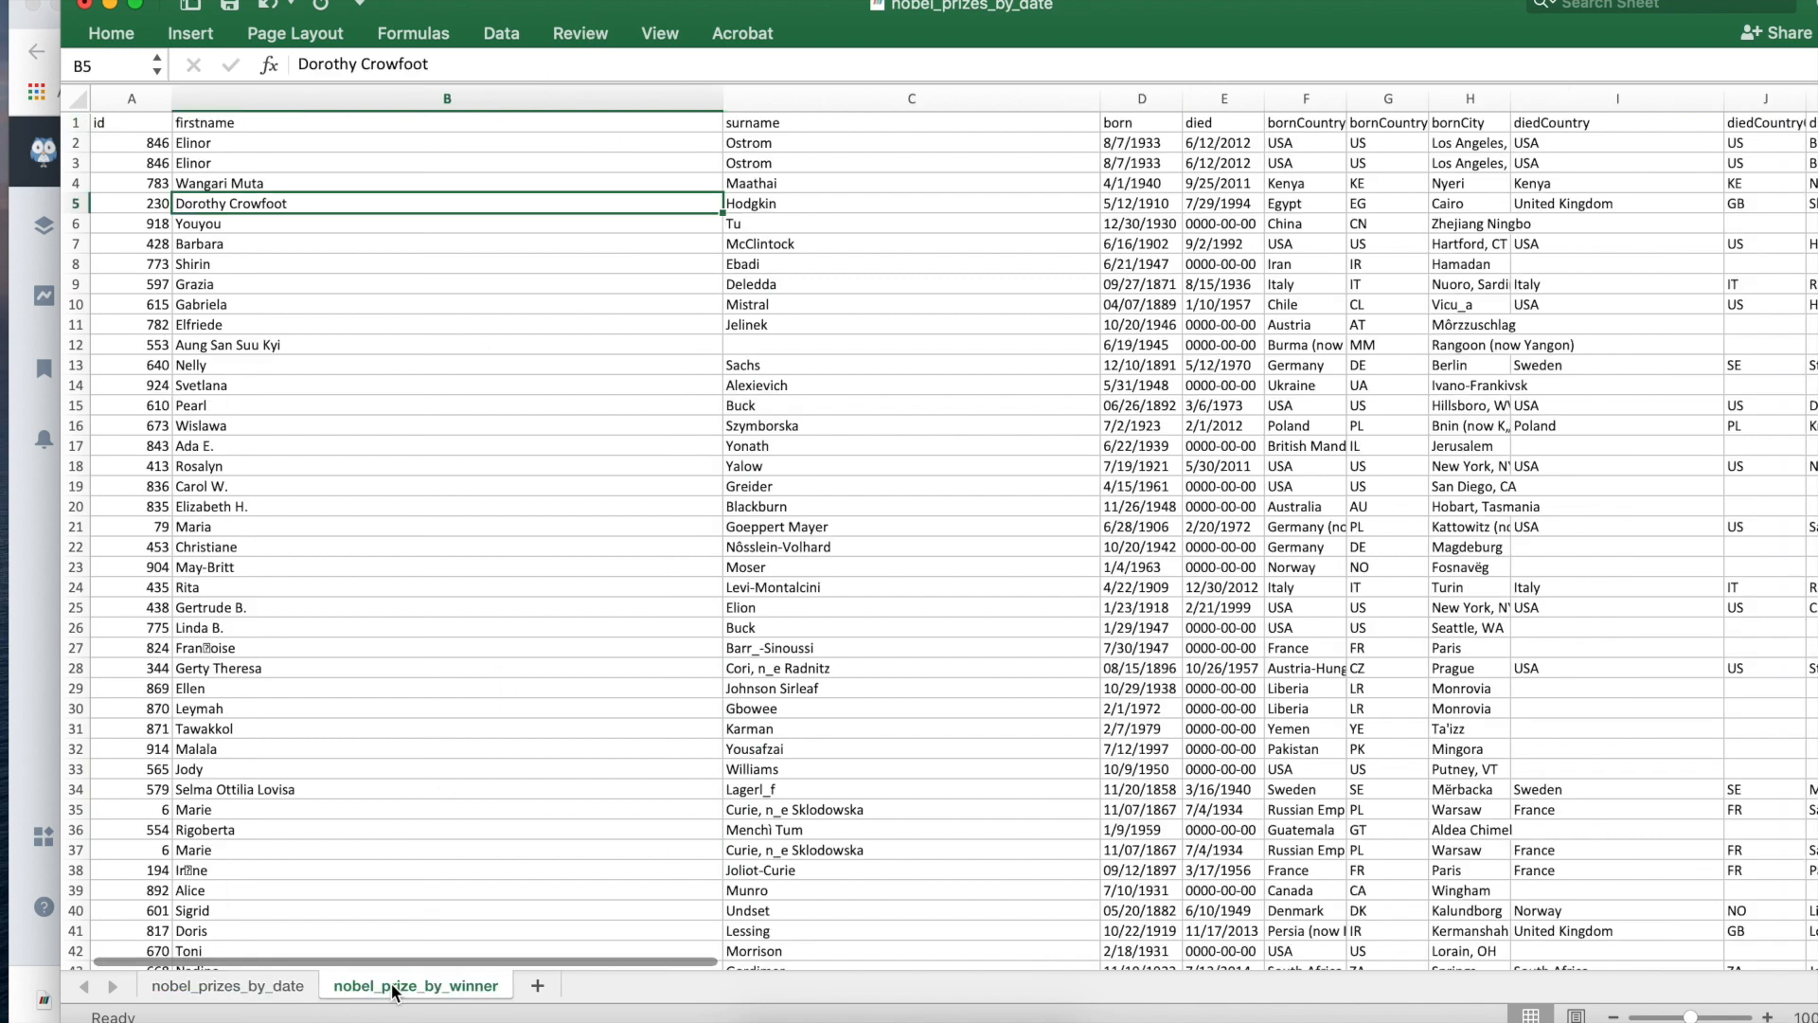
click(1315, 125)
key(ctrl+c)
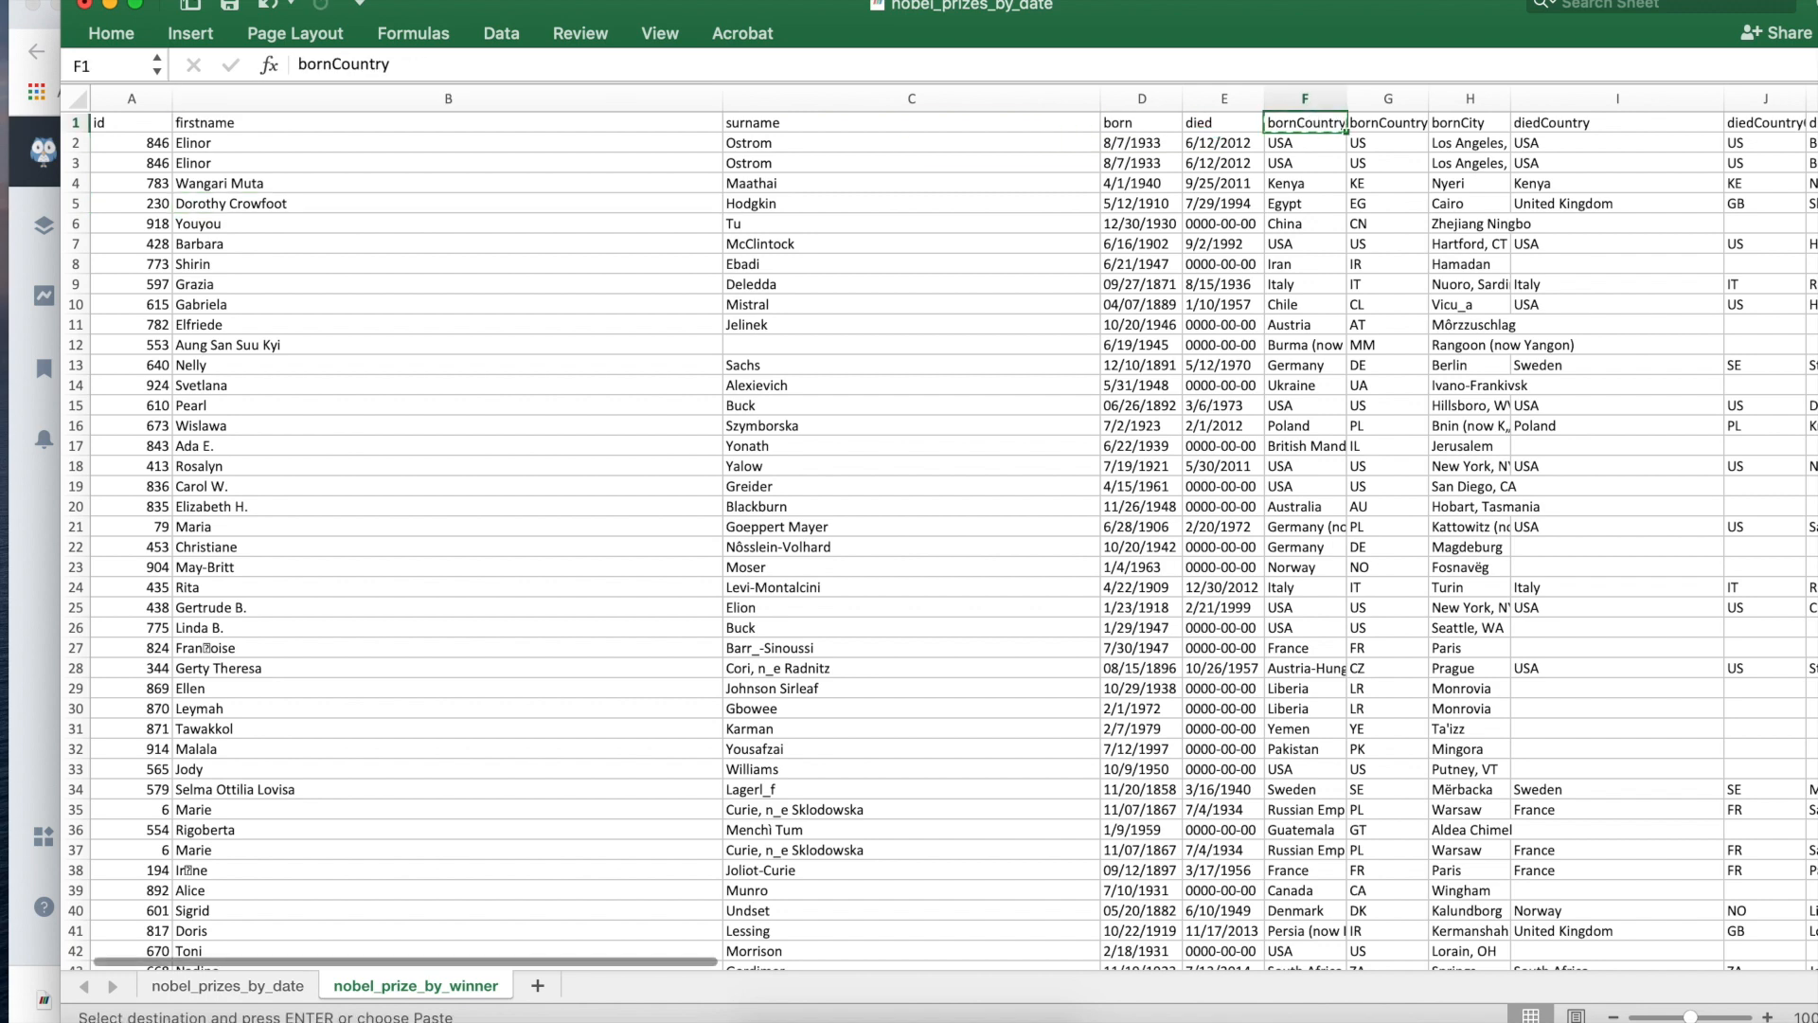
click(237, 986)
click(481, 99)
click(488, 124)
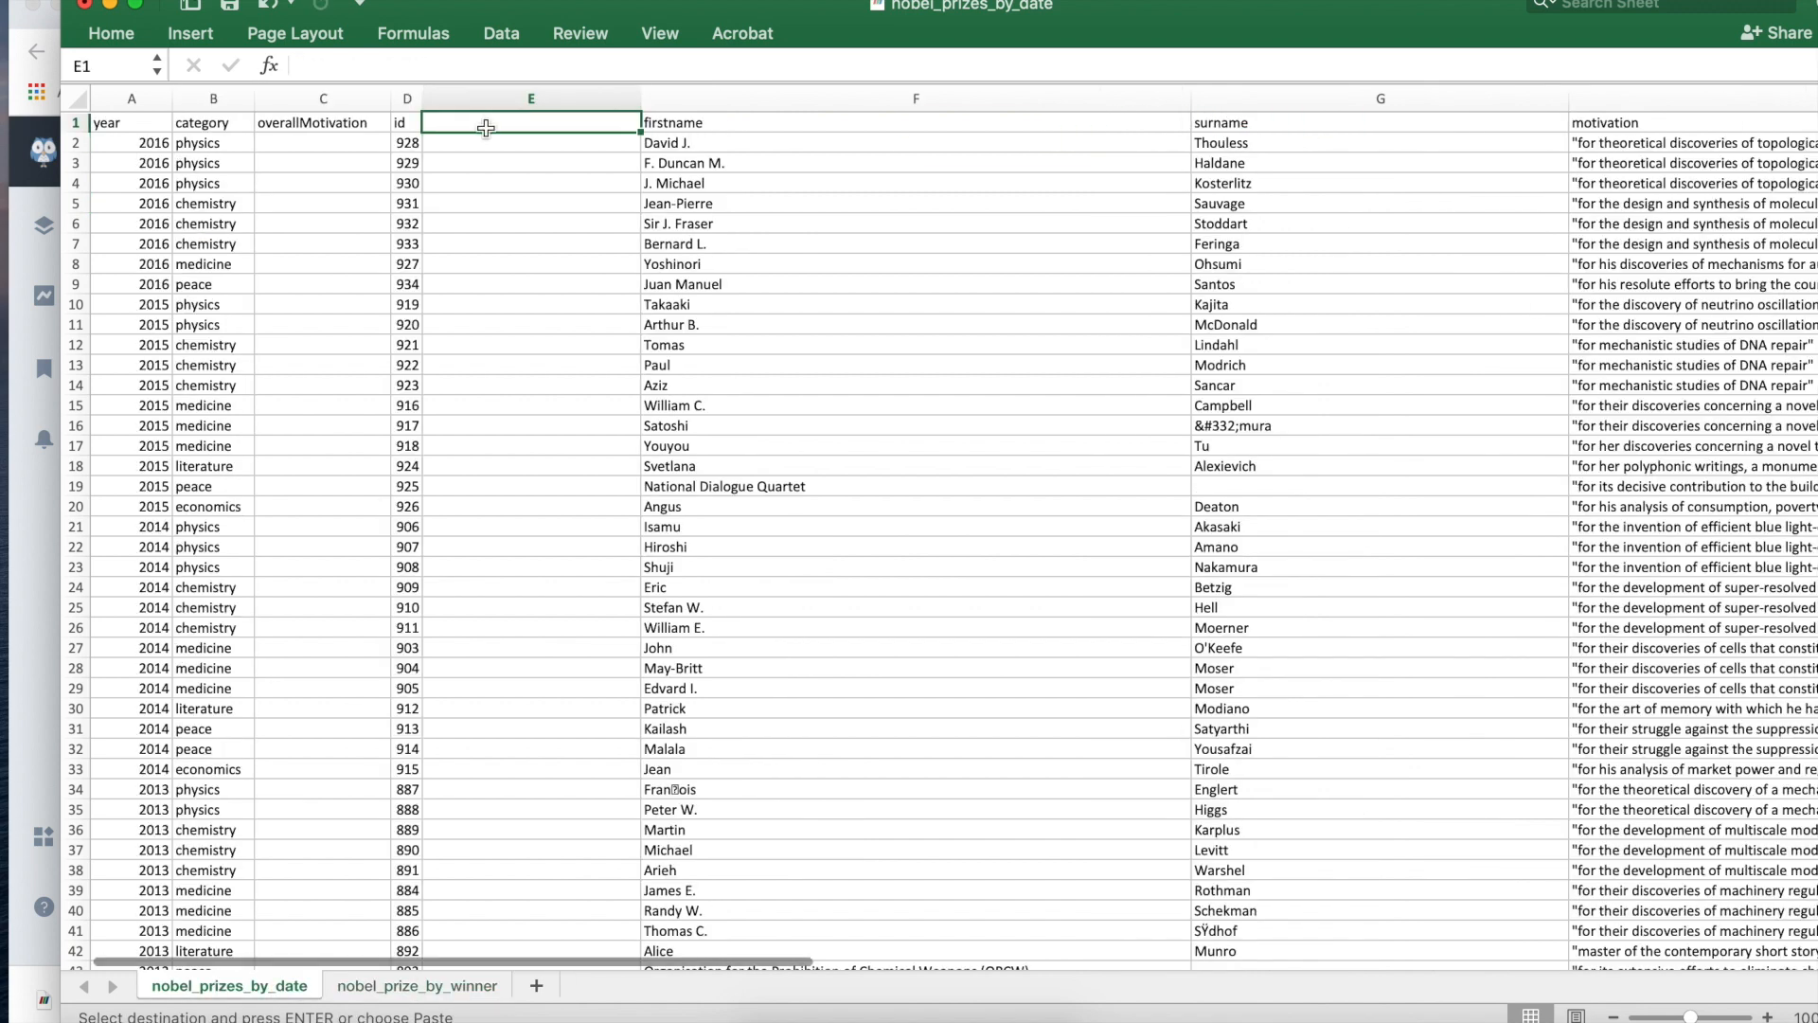
key(cmd+v)
Step: Begin a VLOOKUP formula in E2 of nobel_prizes_by_date with D2 as the lookup value and nobel_prize_by_winner! as the table's sheet reference
click(537, 140)
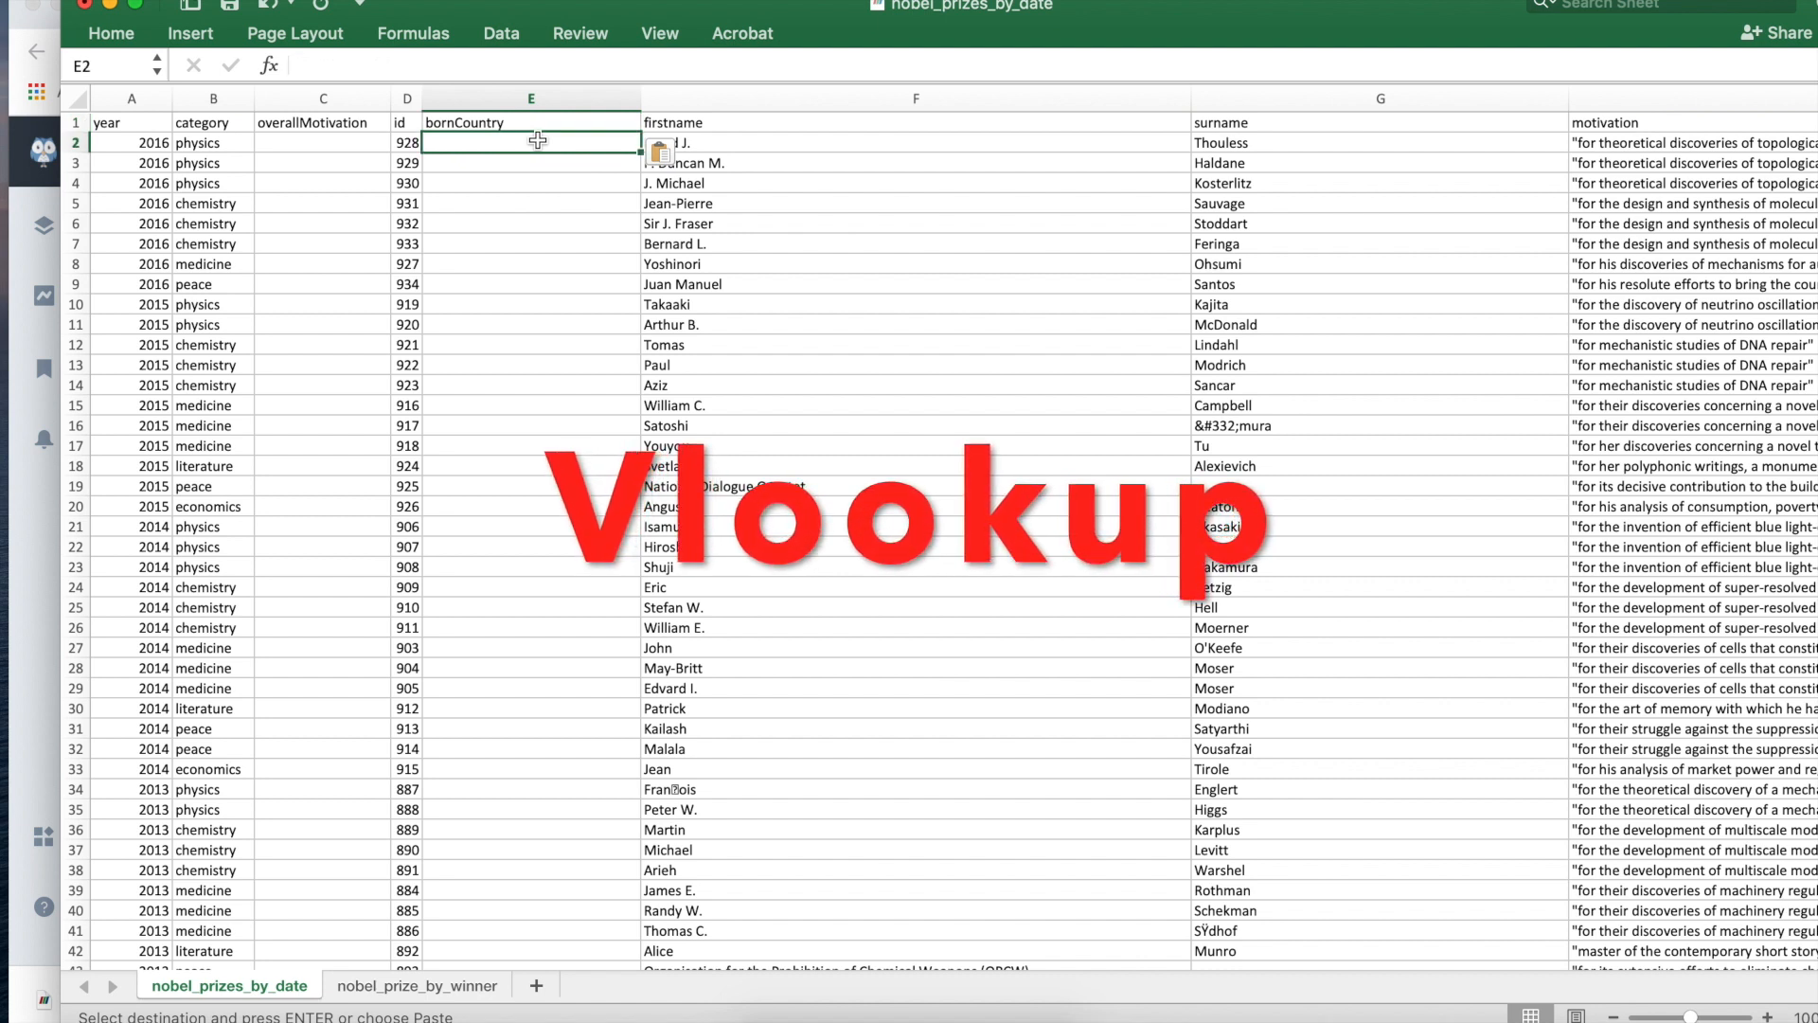
text(=V)
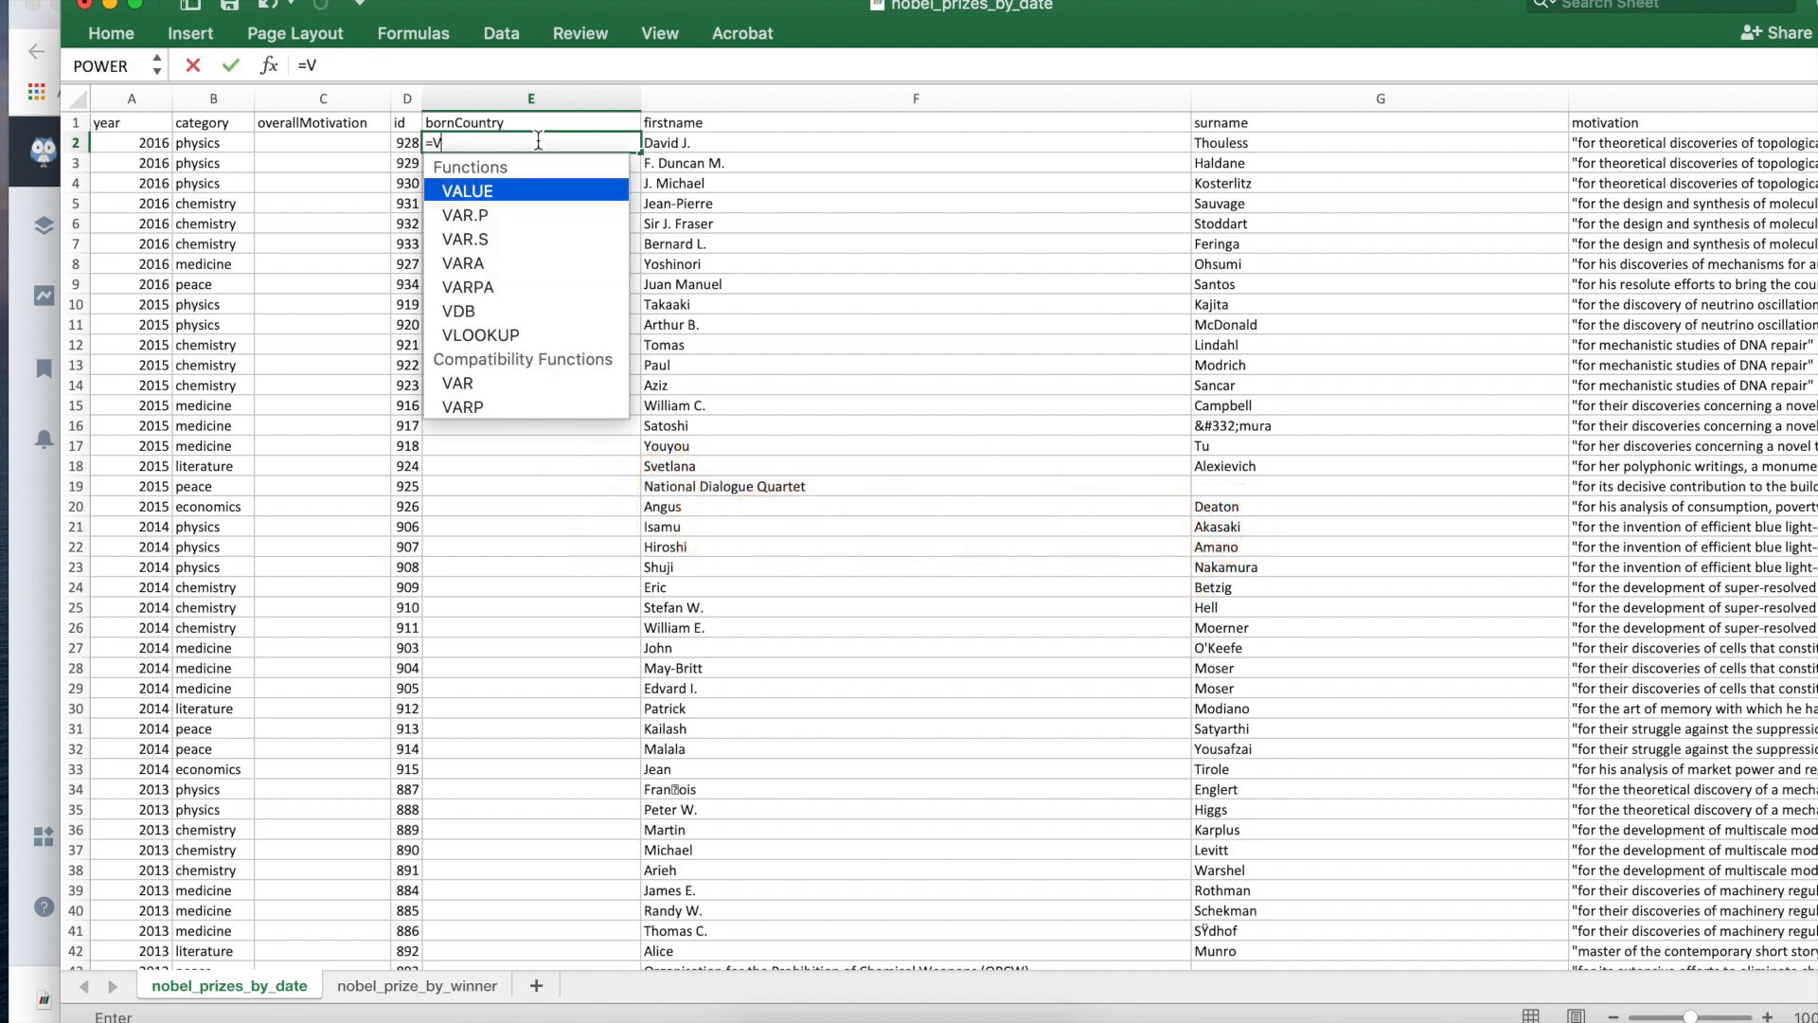
text(lookup()
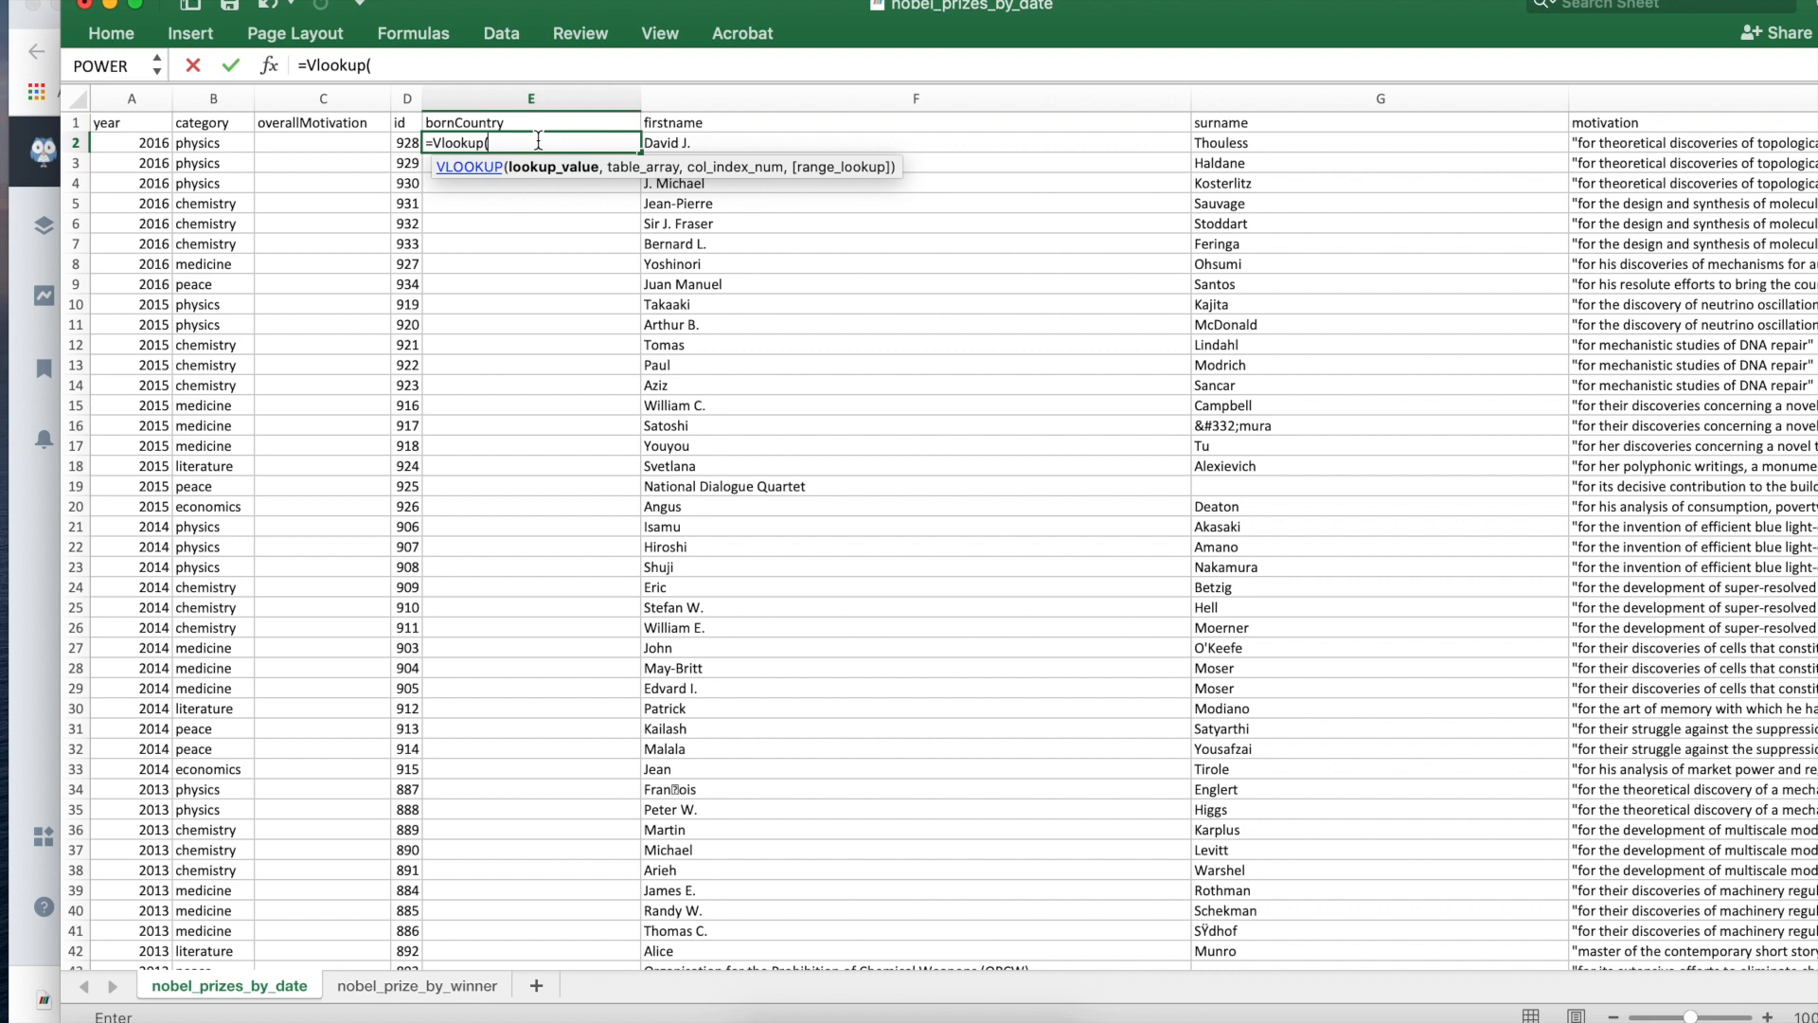
text(D2,)
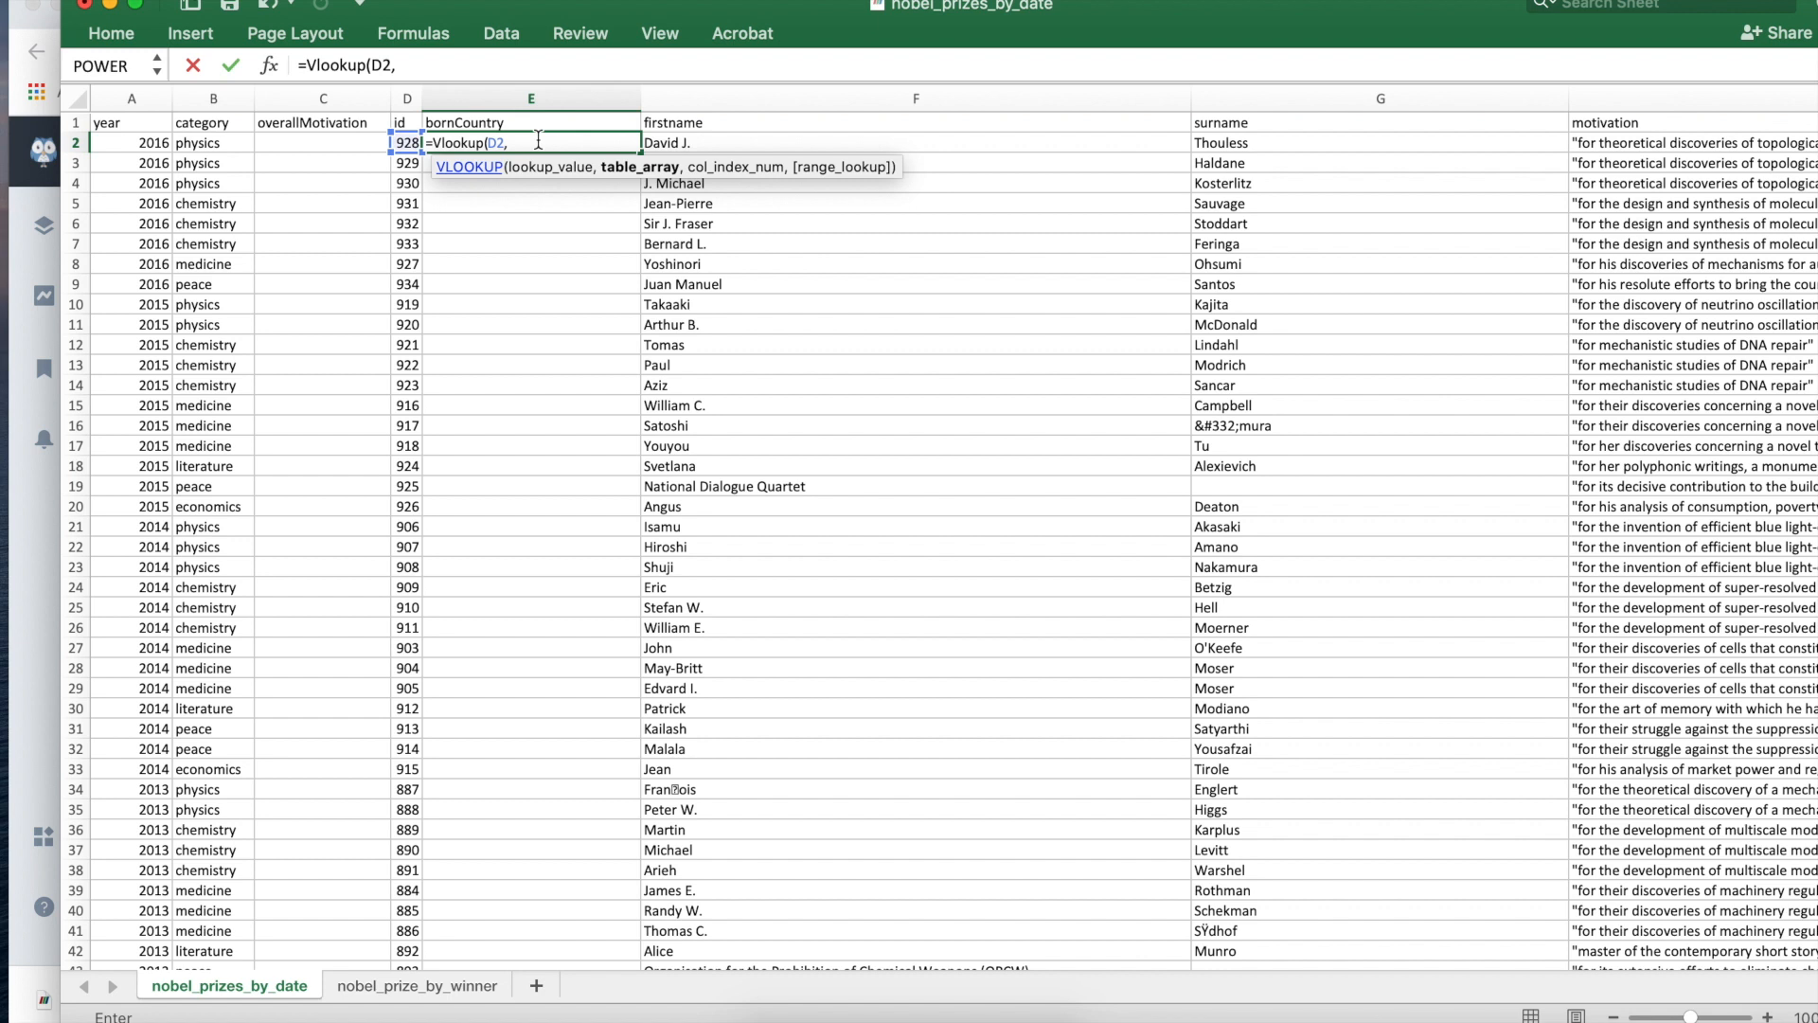
text(no)
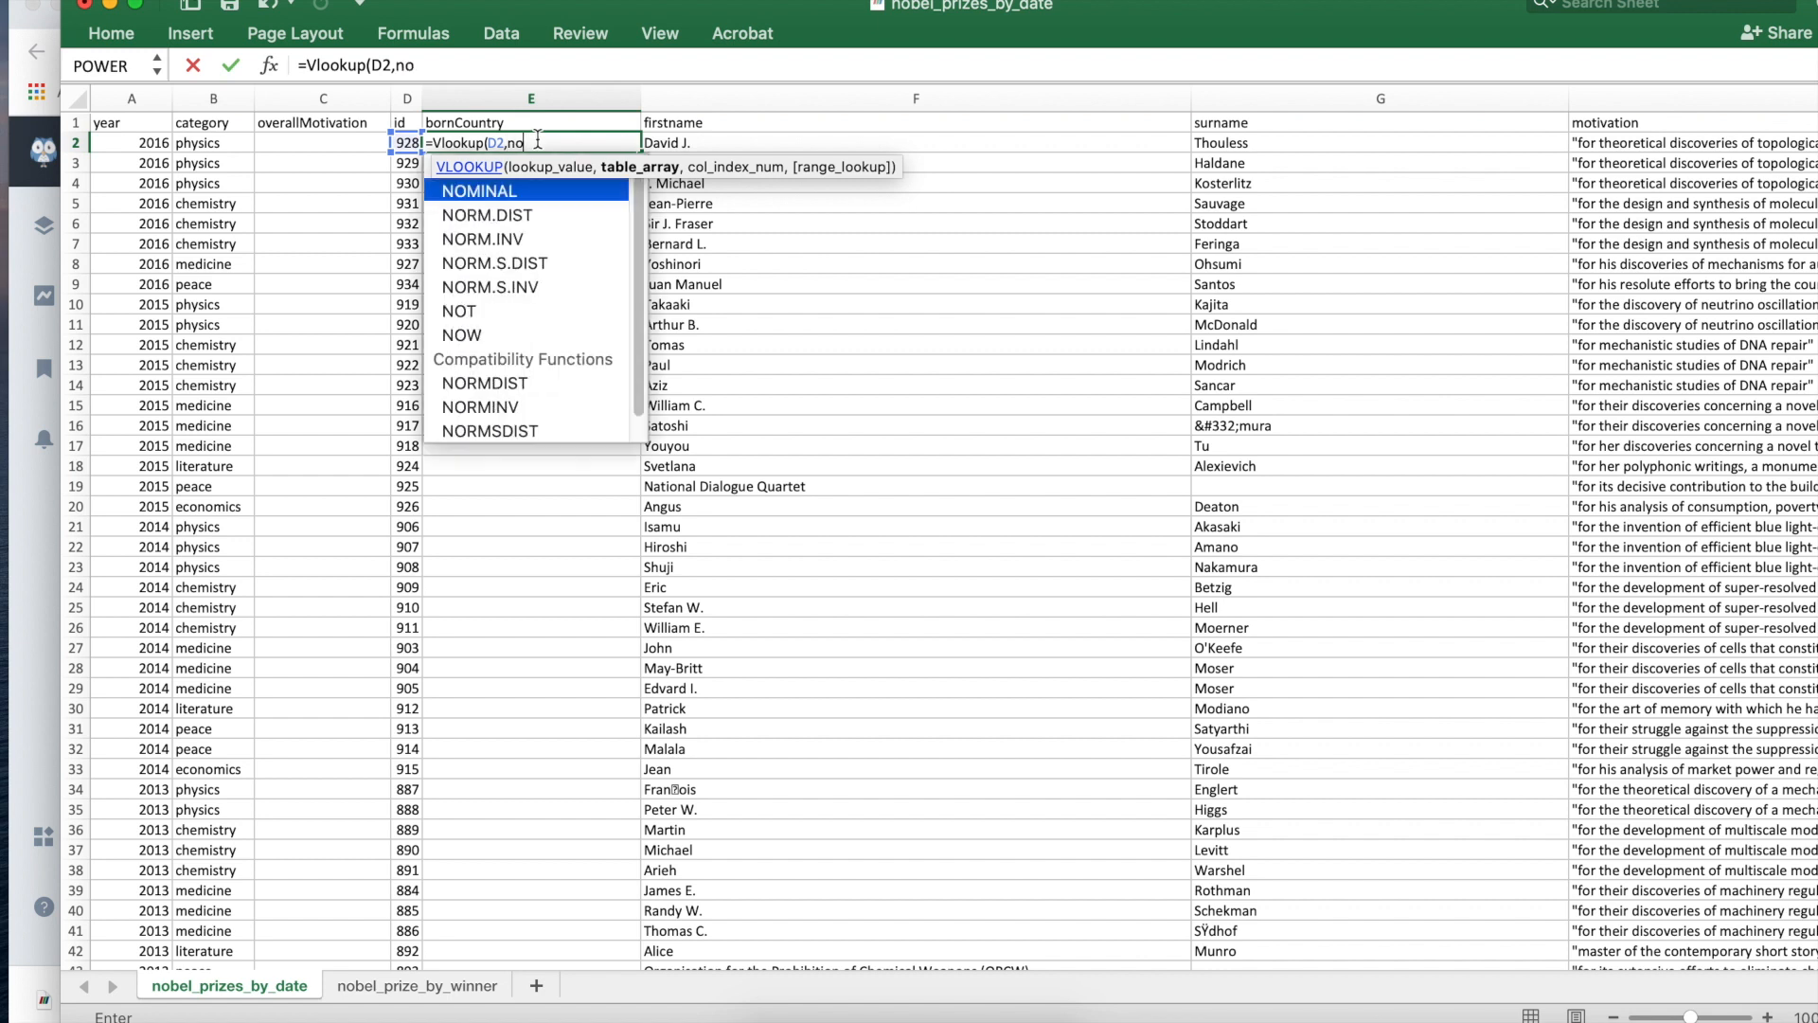
text(bel_)
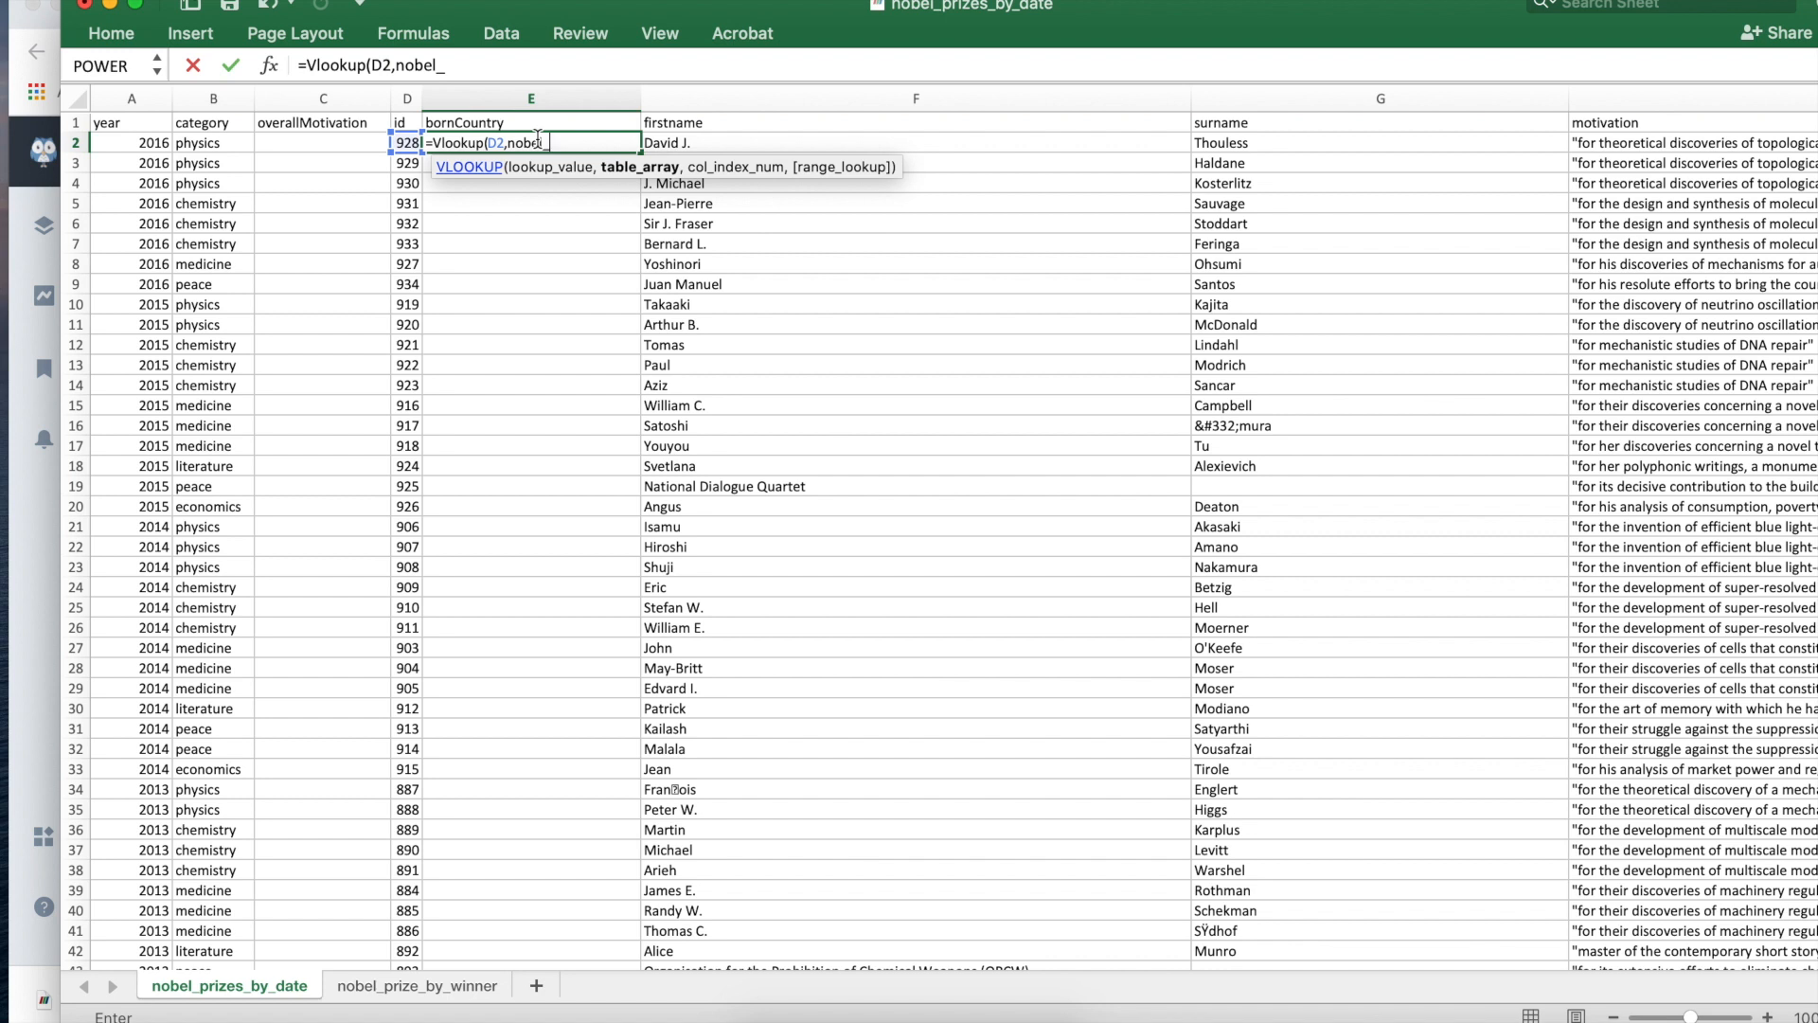
text(prize_by_winner)
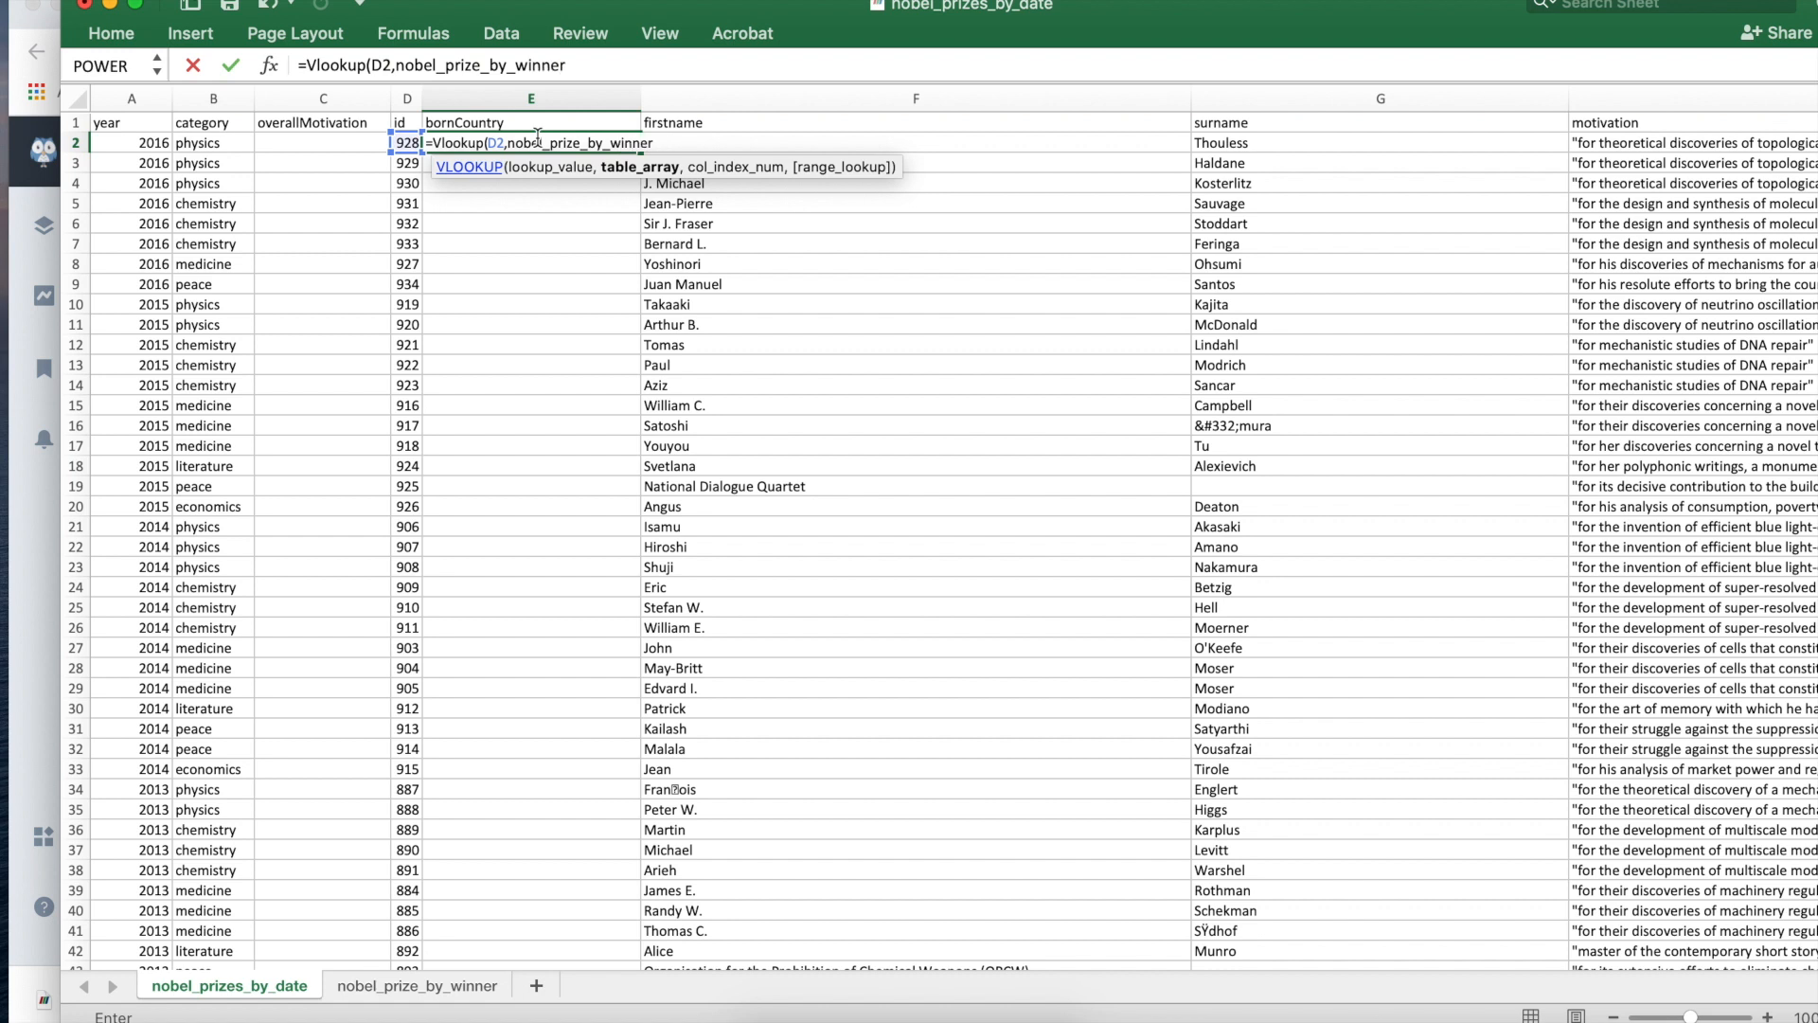
text(?)
text(!)
text($)
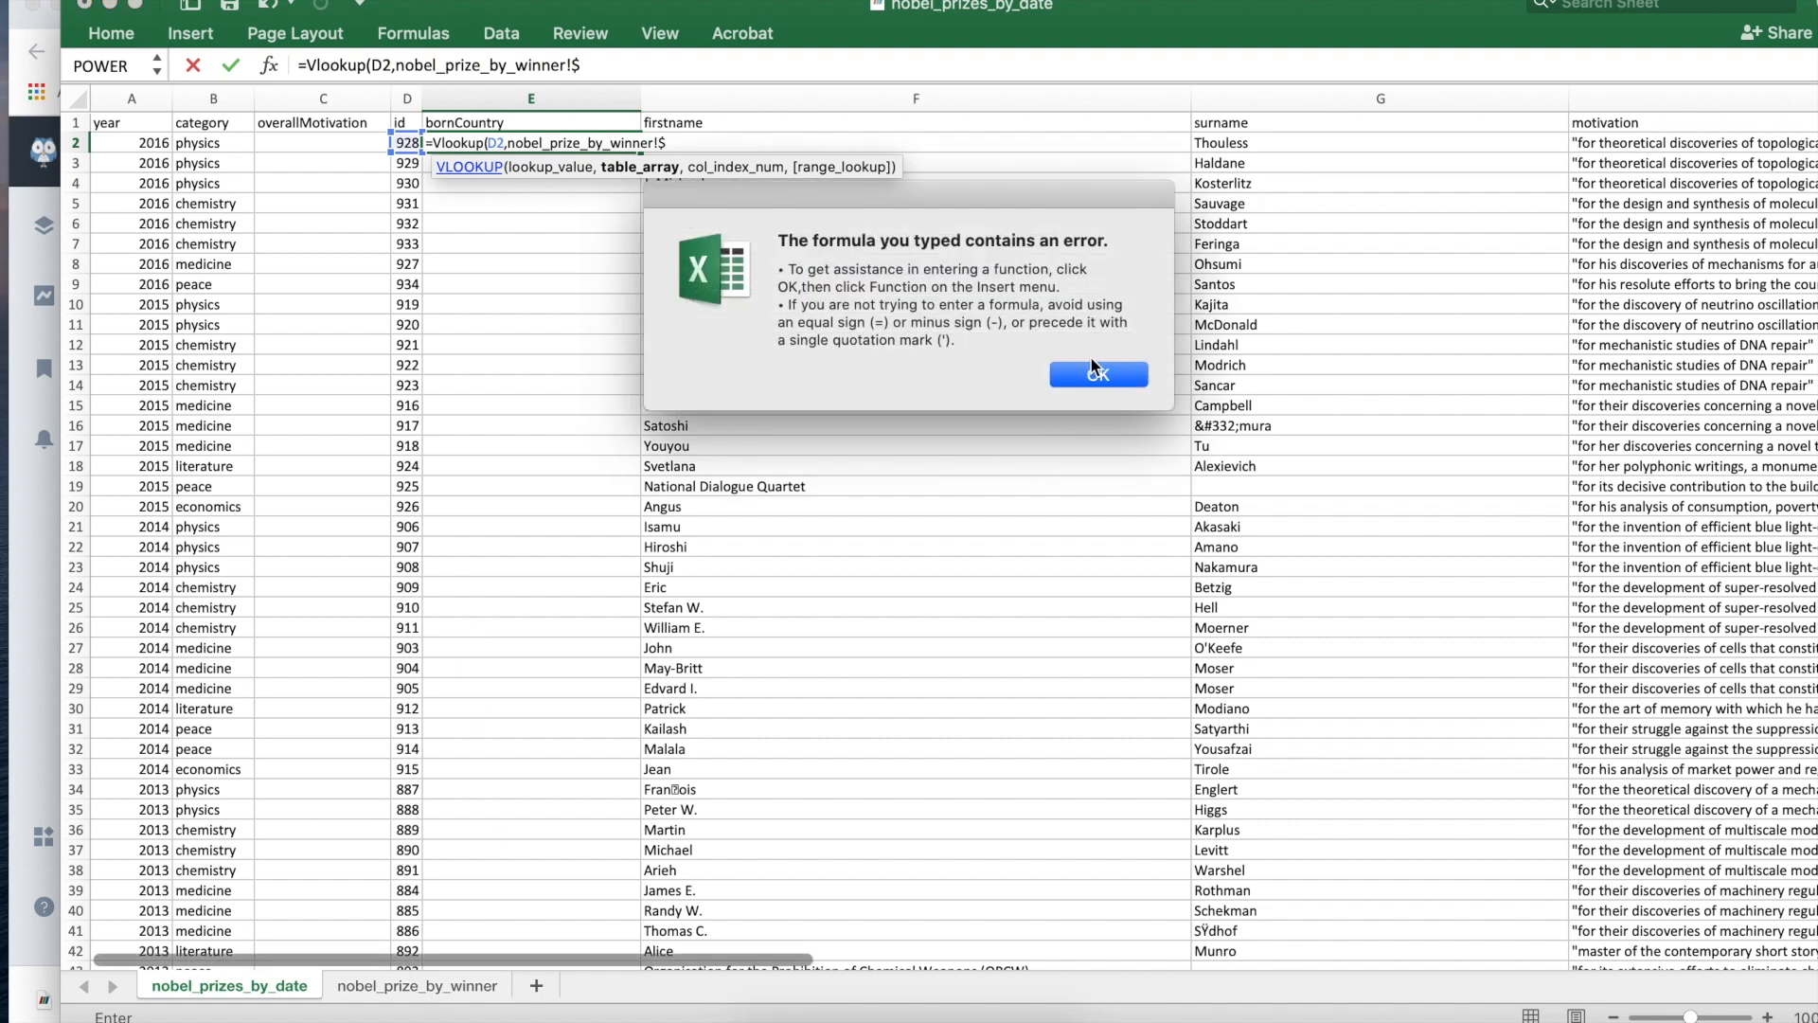
click(1091, 372)
key(BackSpace)
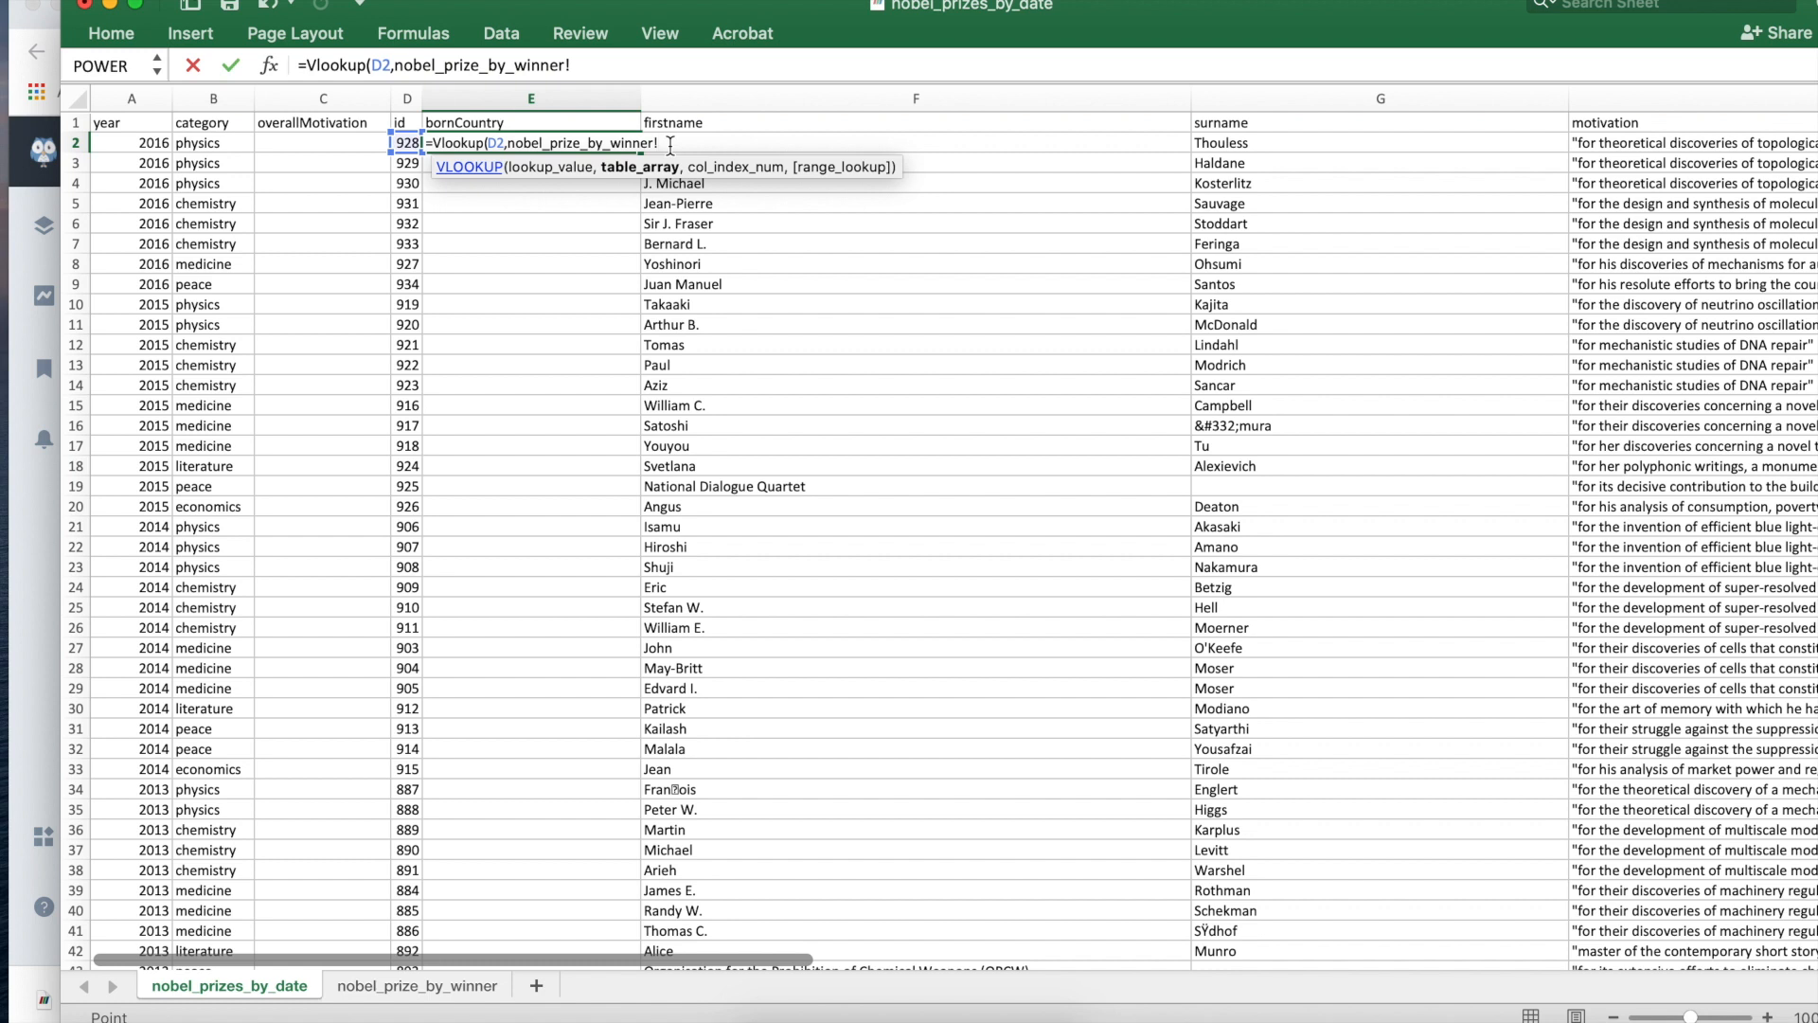
Step: Complete the VLOOKUP formula in E2 with table range $A$2:$H$900, column index 4 and range lookup 0
text(A)
text(2)
key(BackSpace)
key(BackSpace)
text($A$2:$H$900)
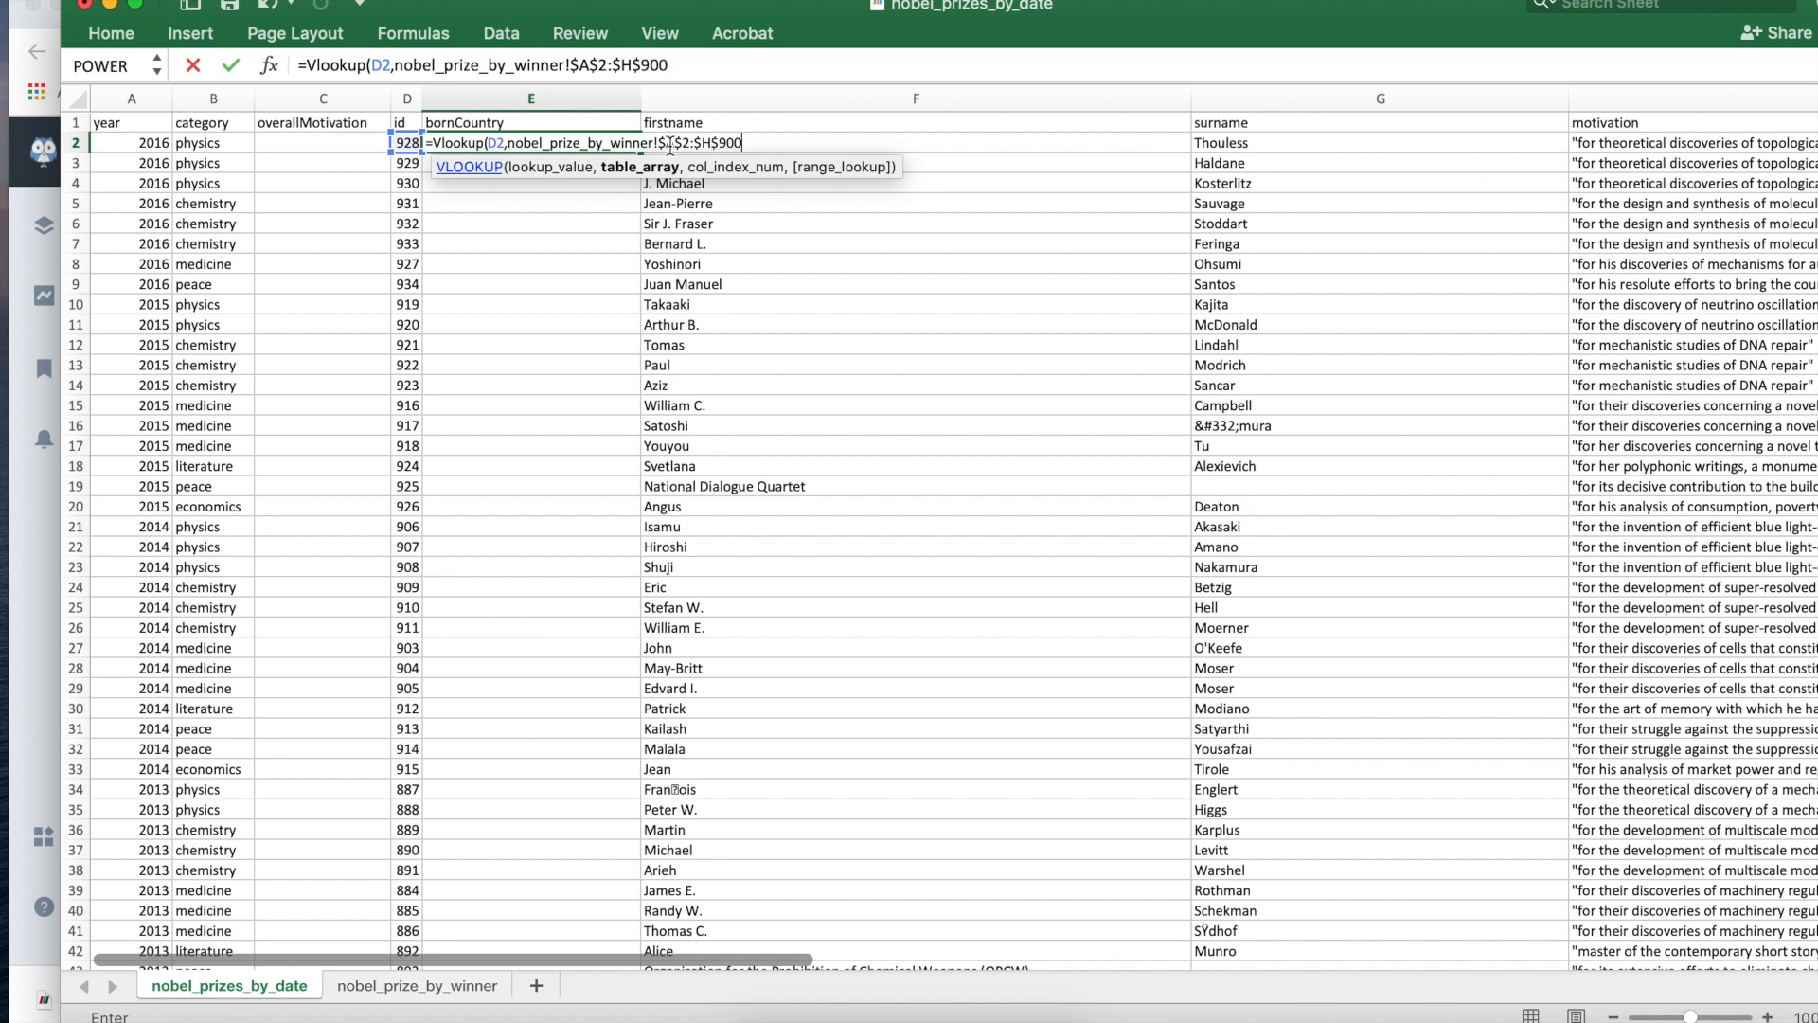
text(,)
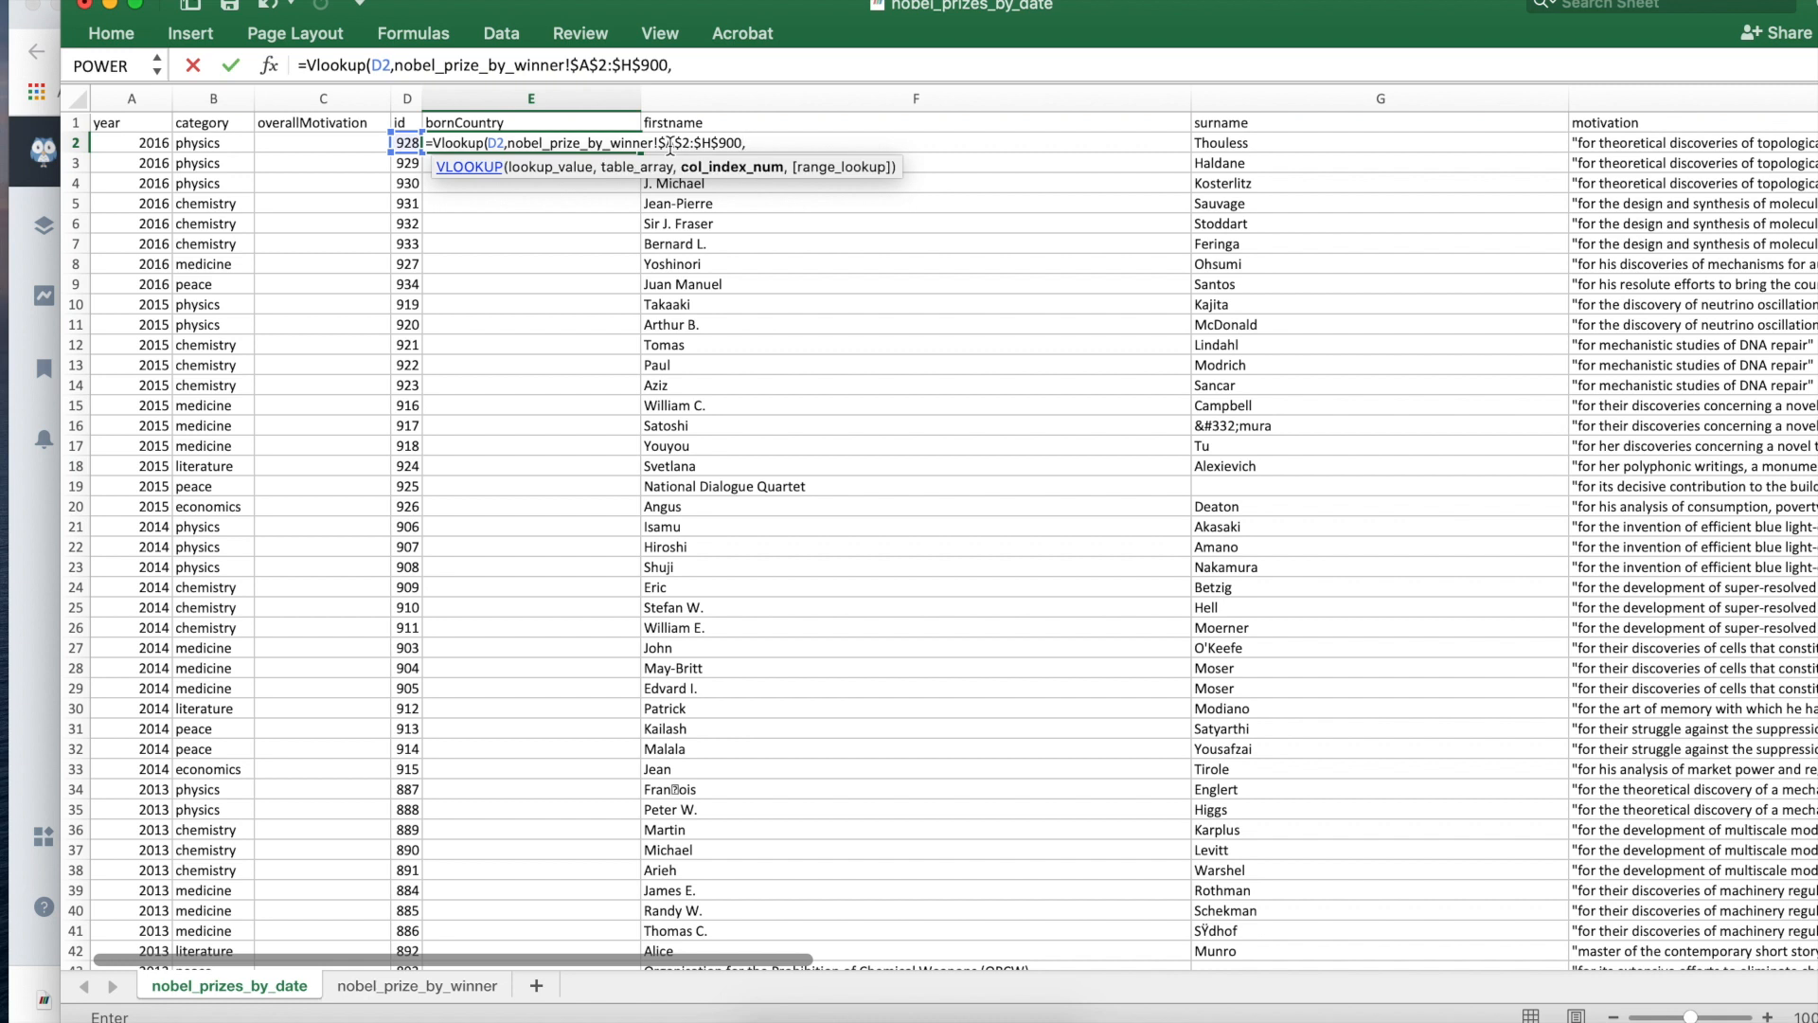
text(4,0))
key(Return)
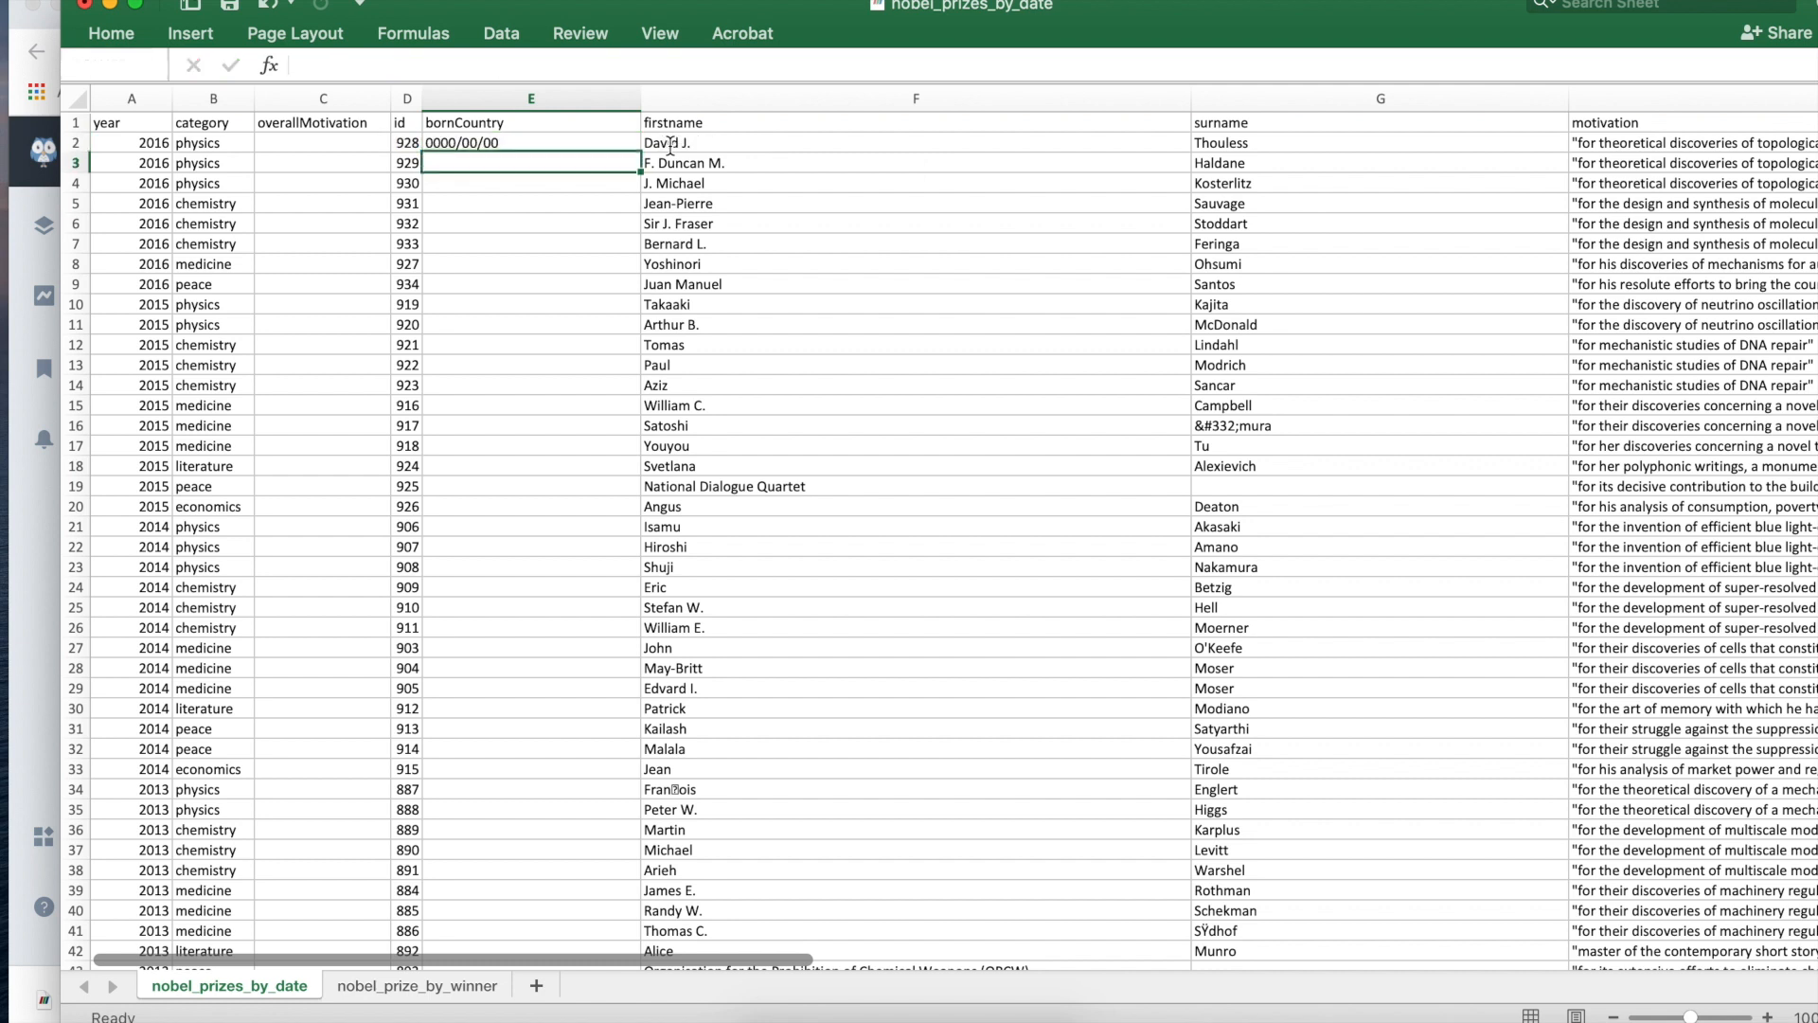
Step: Find the last data row of the nobel_prize_by_winner sheet to check the row extent of the lookup table
click(554, 142)
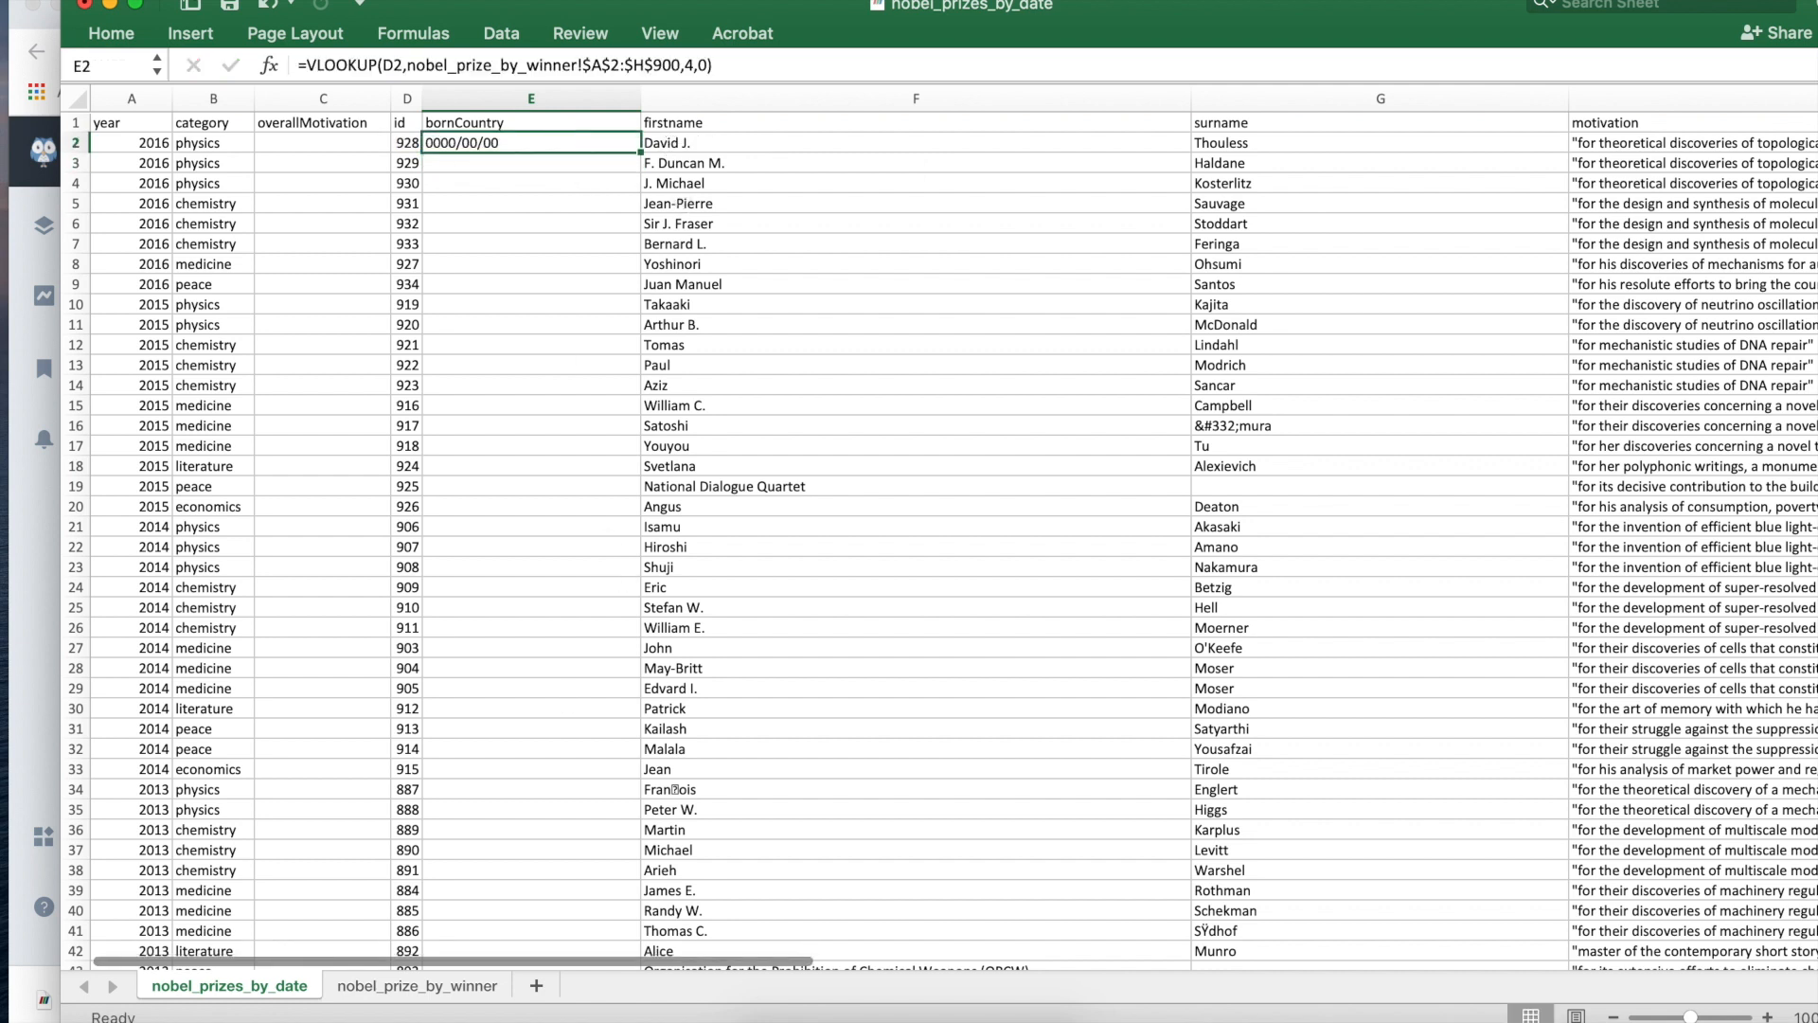
click(428, 988)
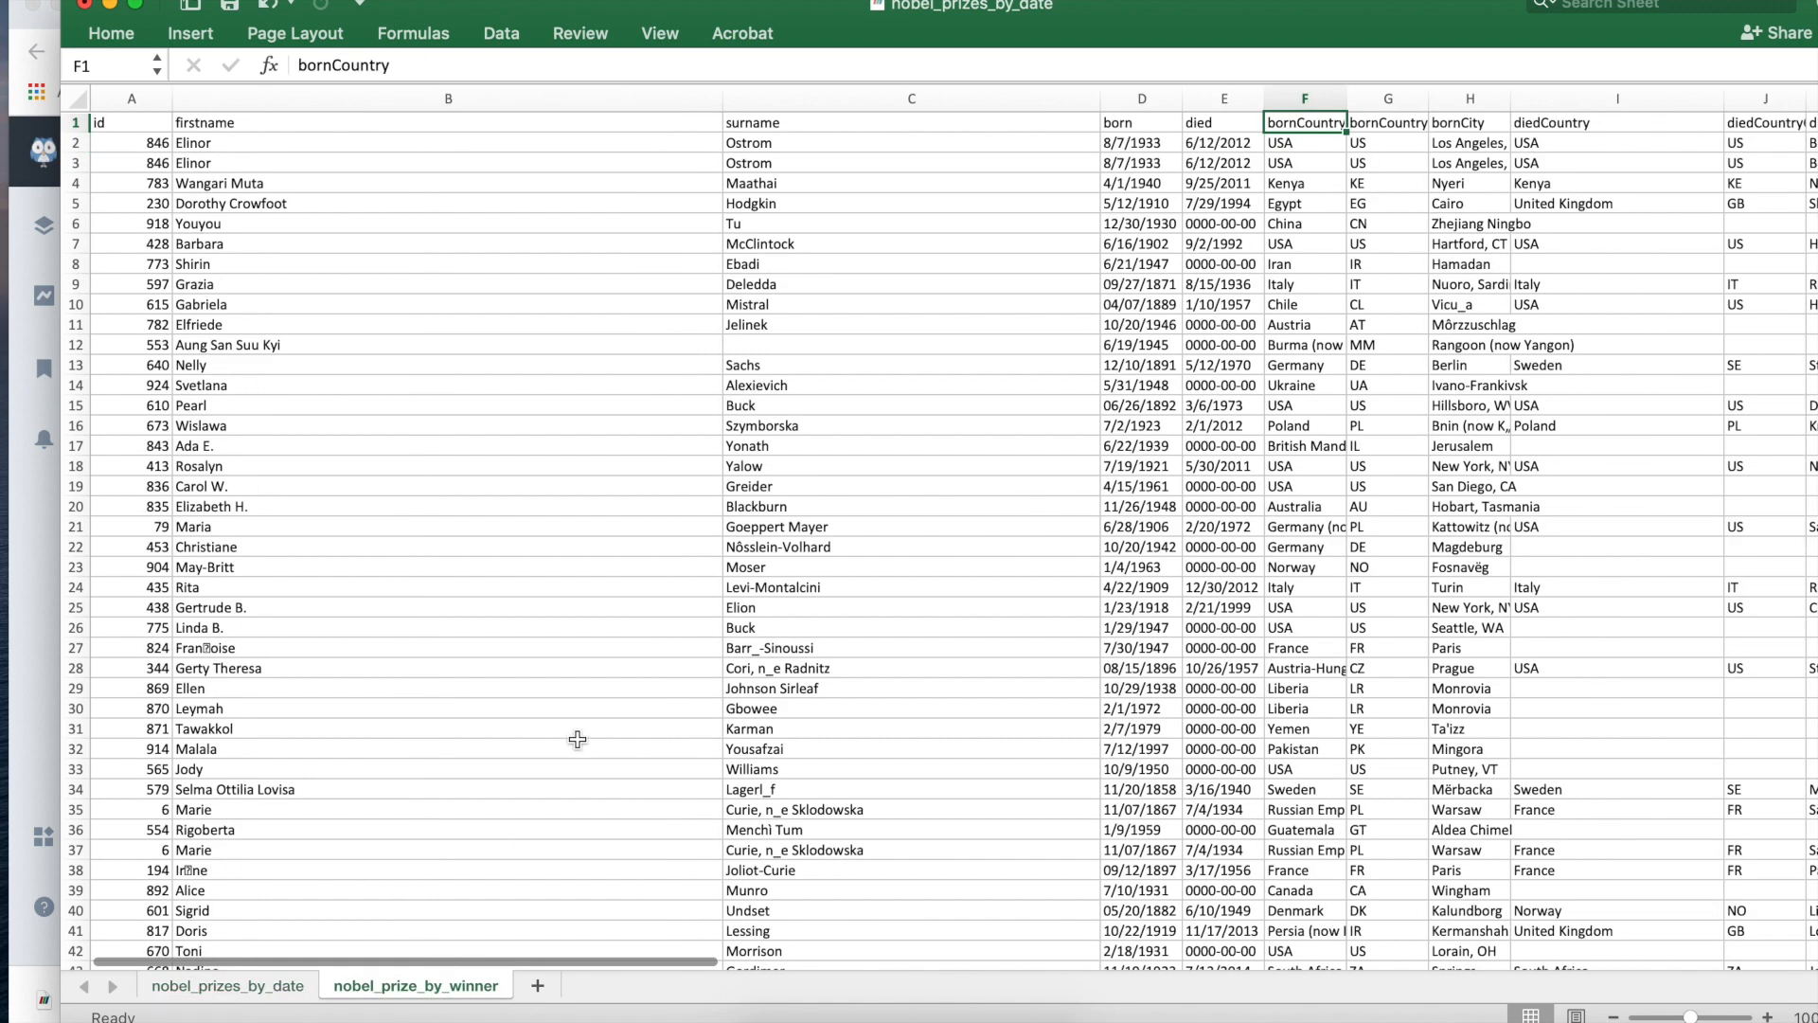
click(681, 587)
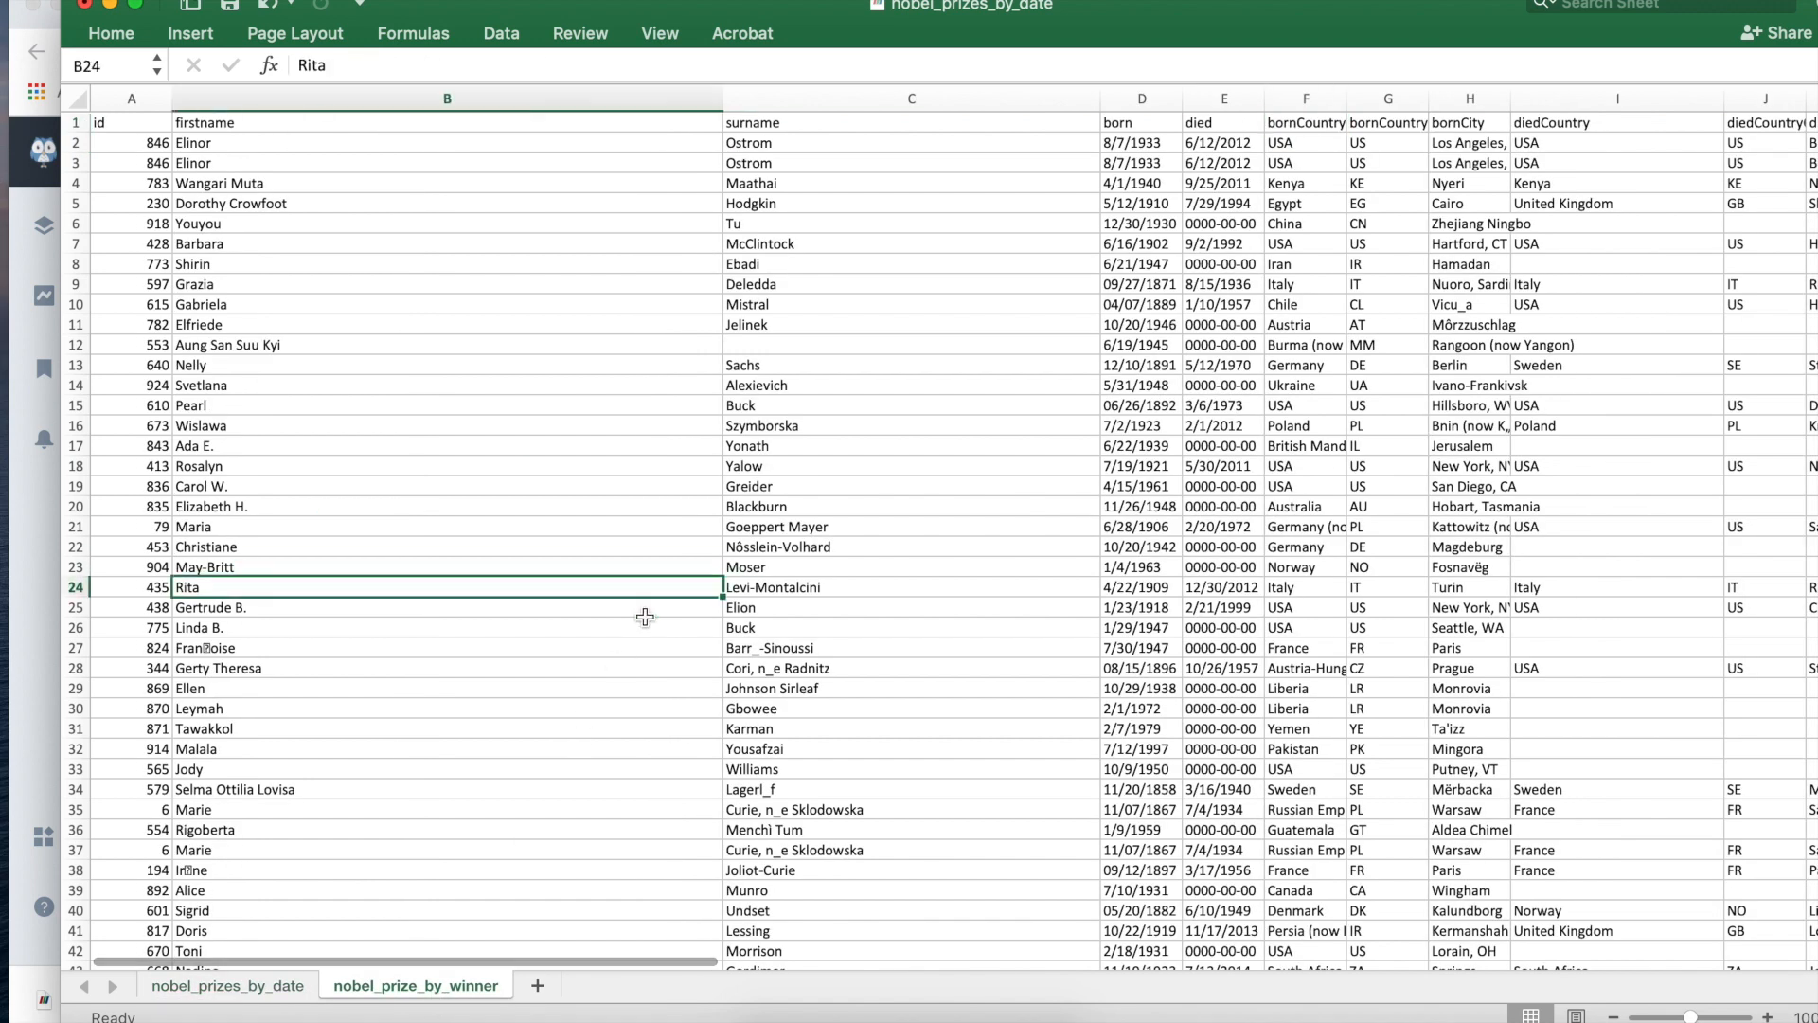
click(144, 125)
click(127, 147)
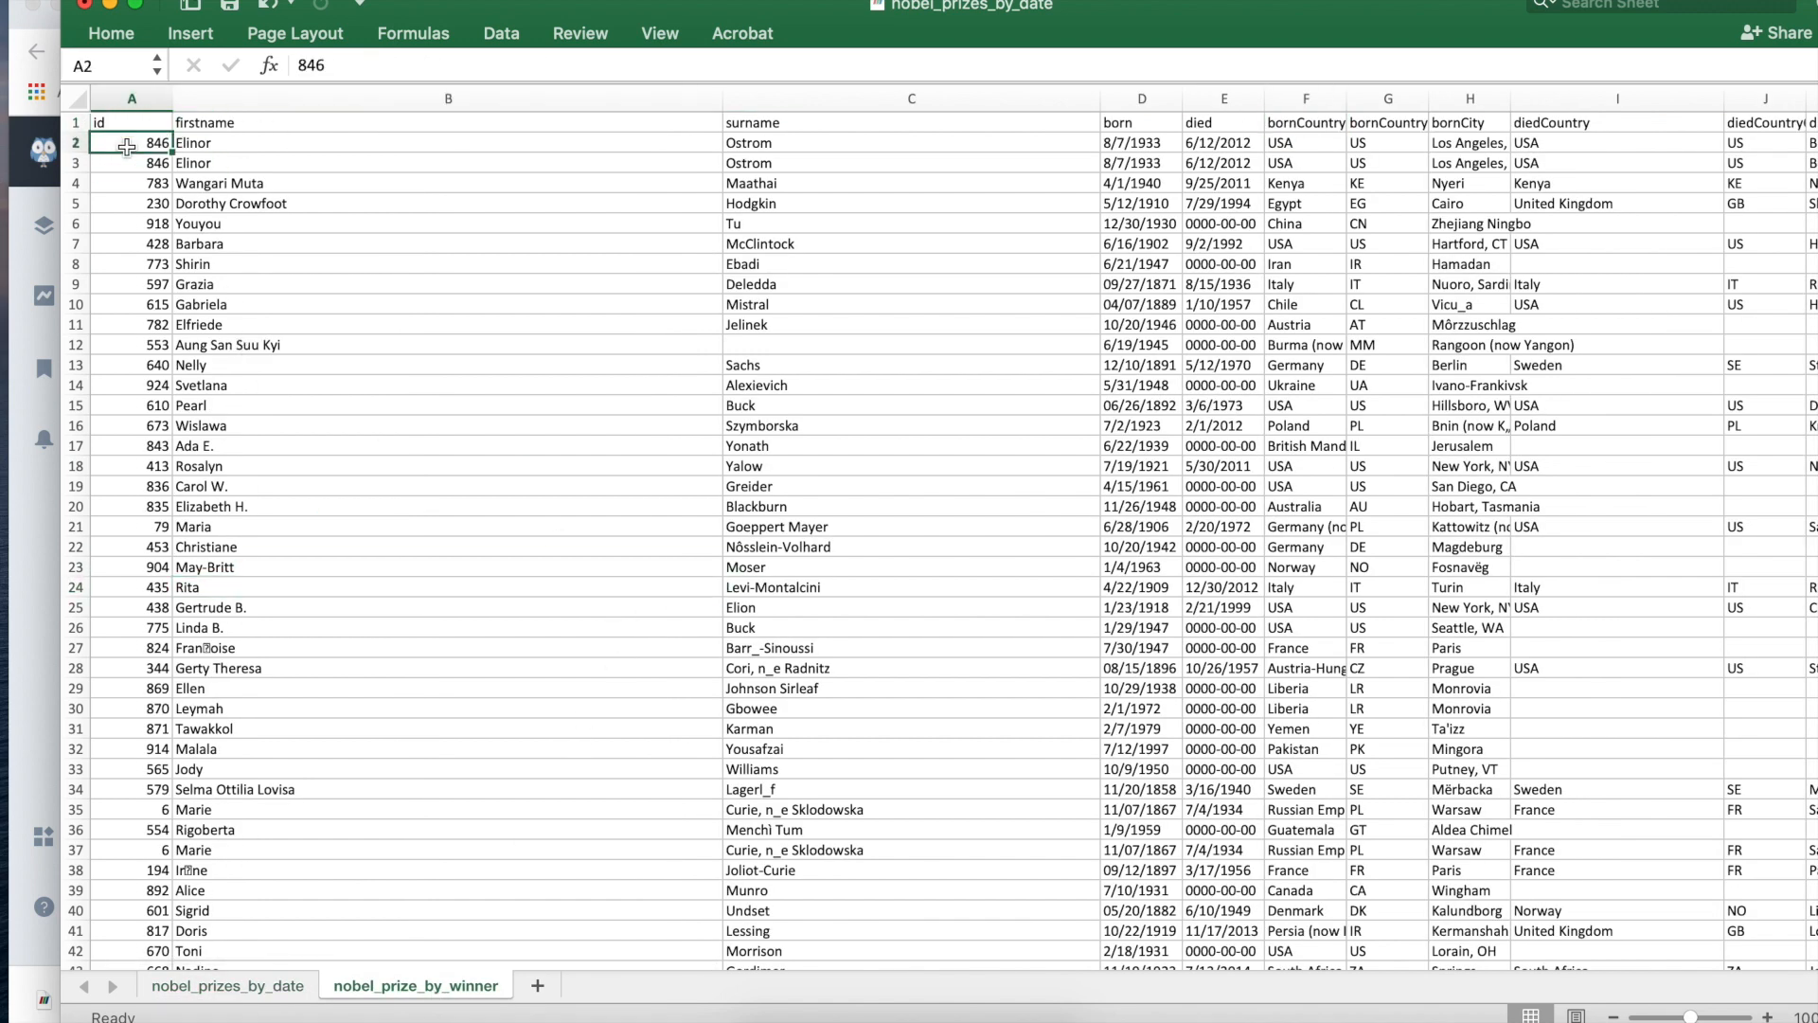
scroll(897, 562, down, 20)
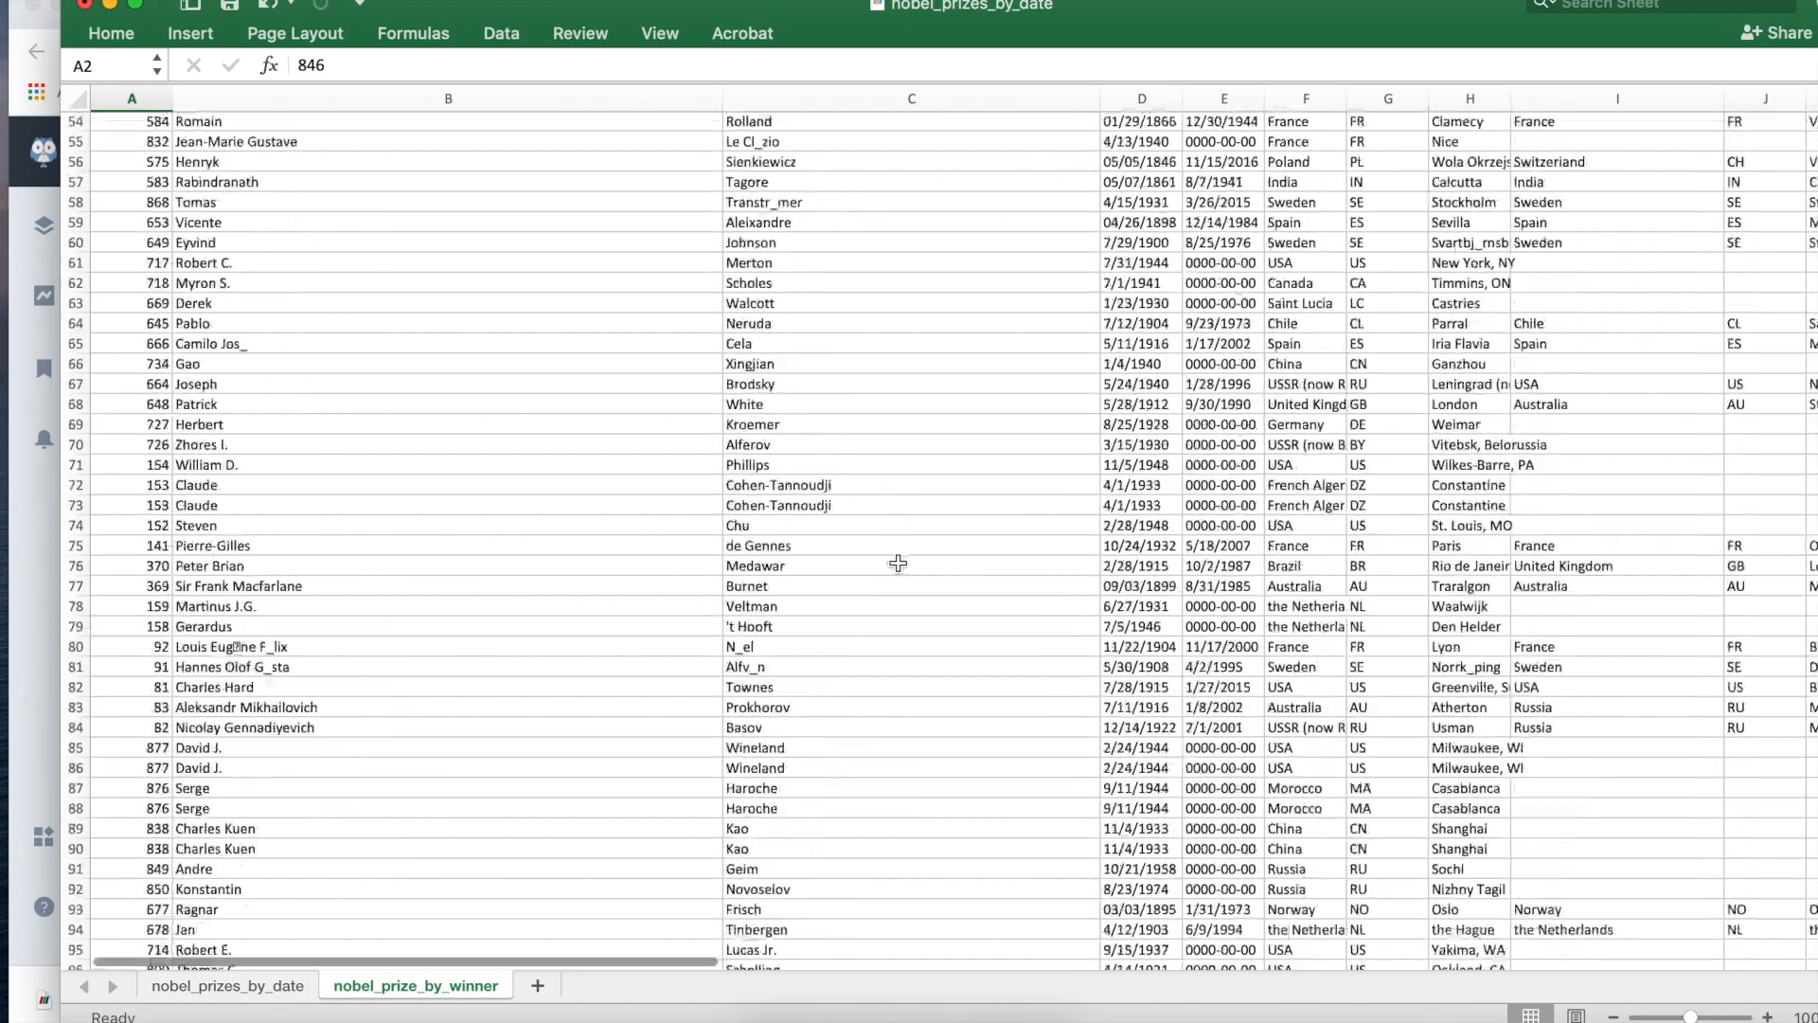
scroll(897, 563, right, 7)
scroll(898, 563, down, 20)
scroll(898, 562, right, 5)
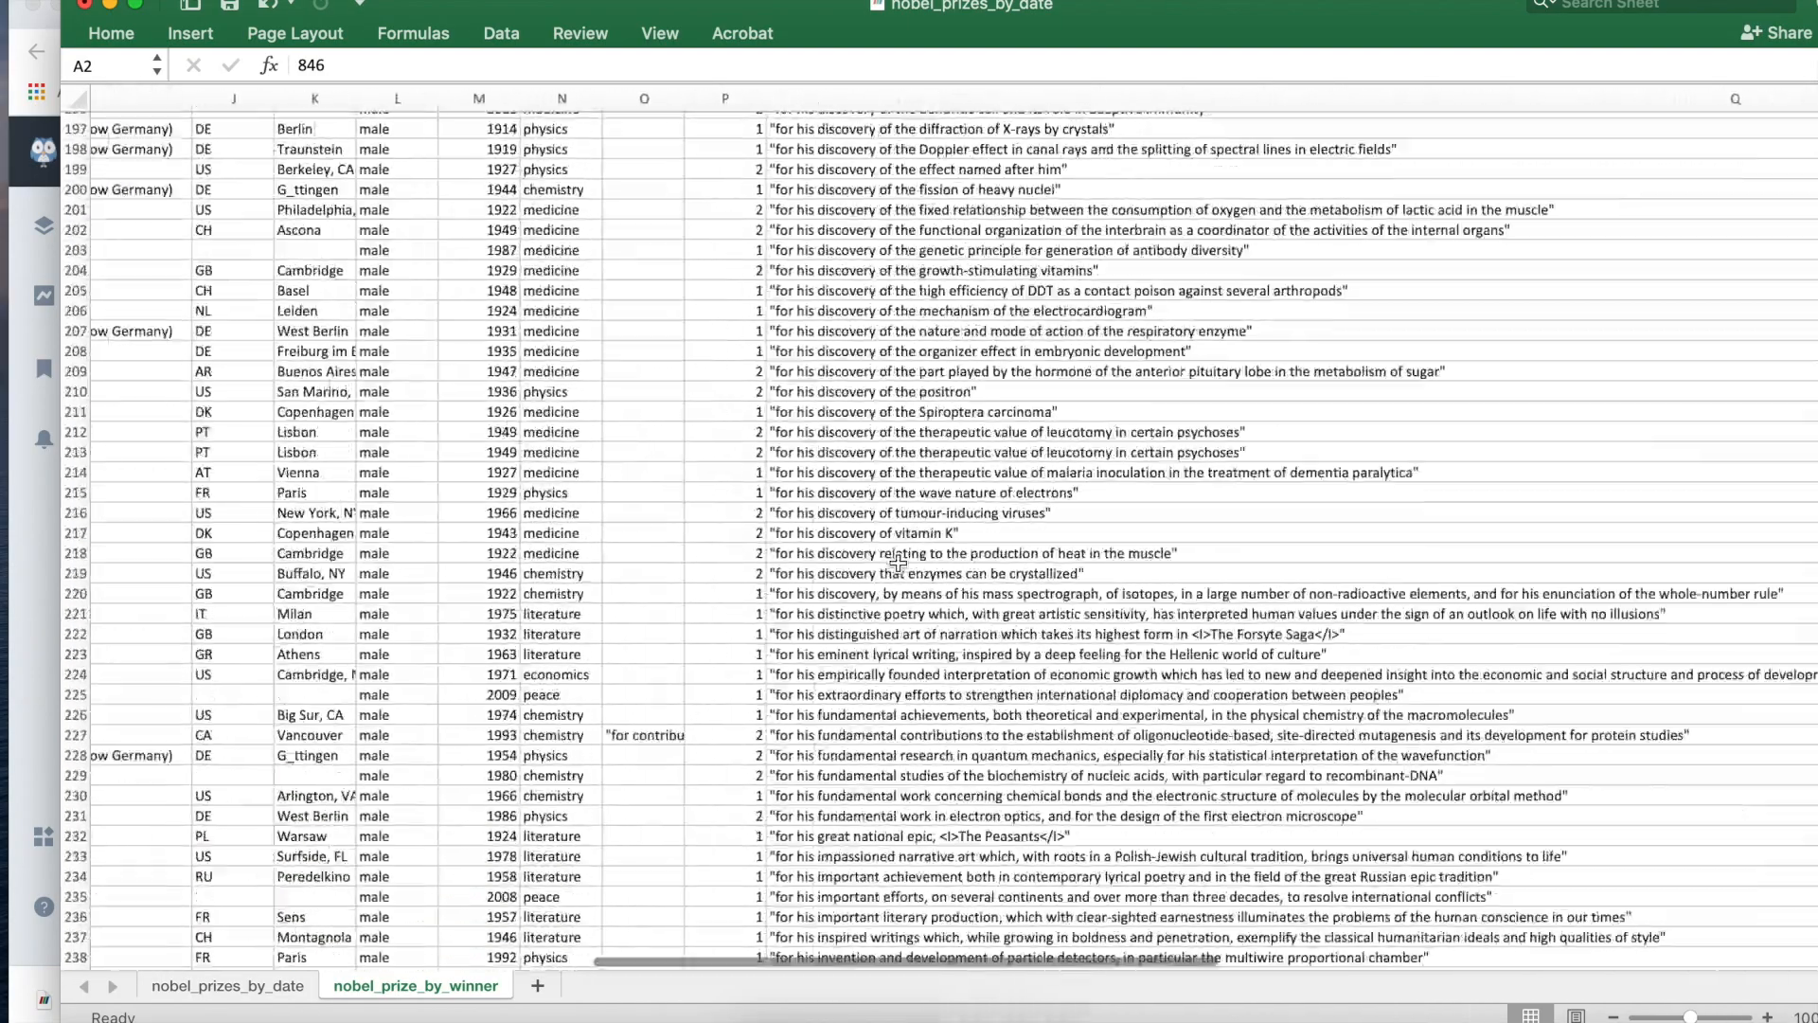
scroll(898, 563, down, 20)
scroll(897, 563, right, 9)
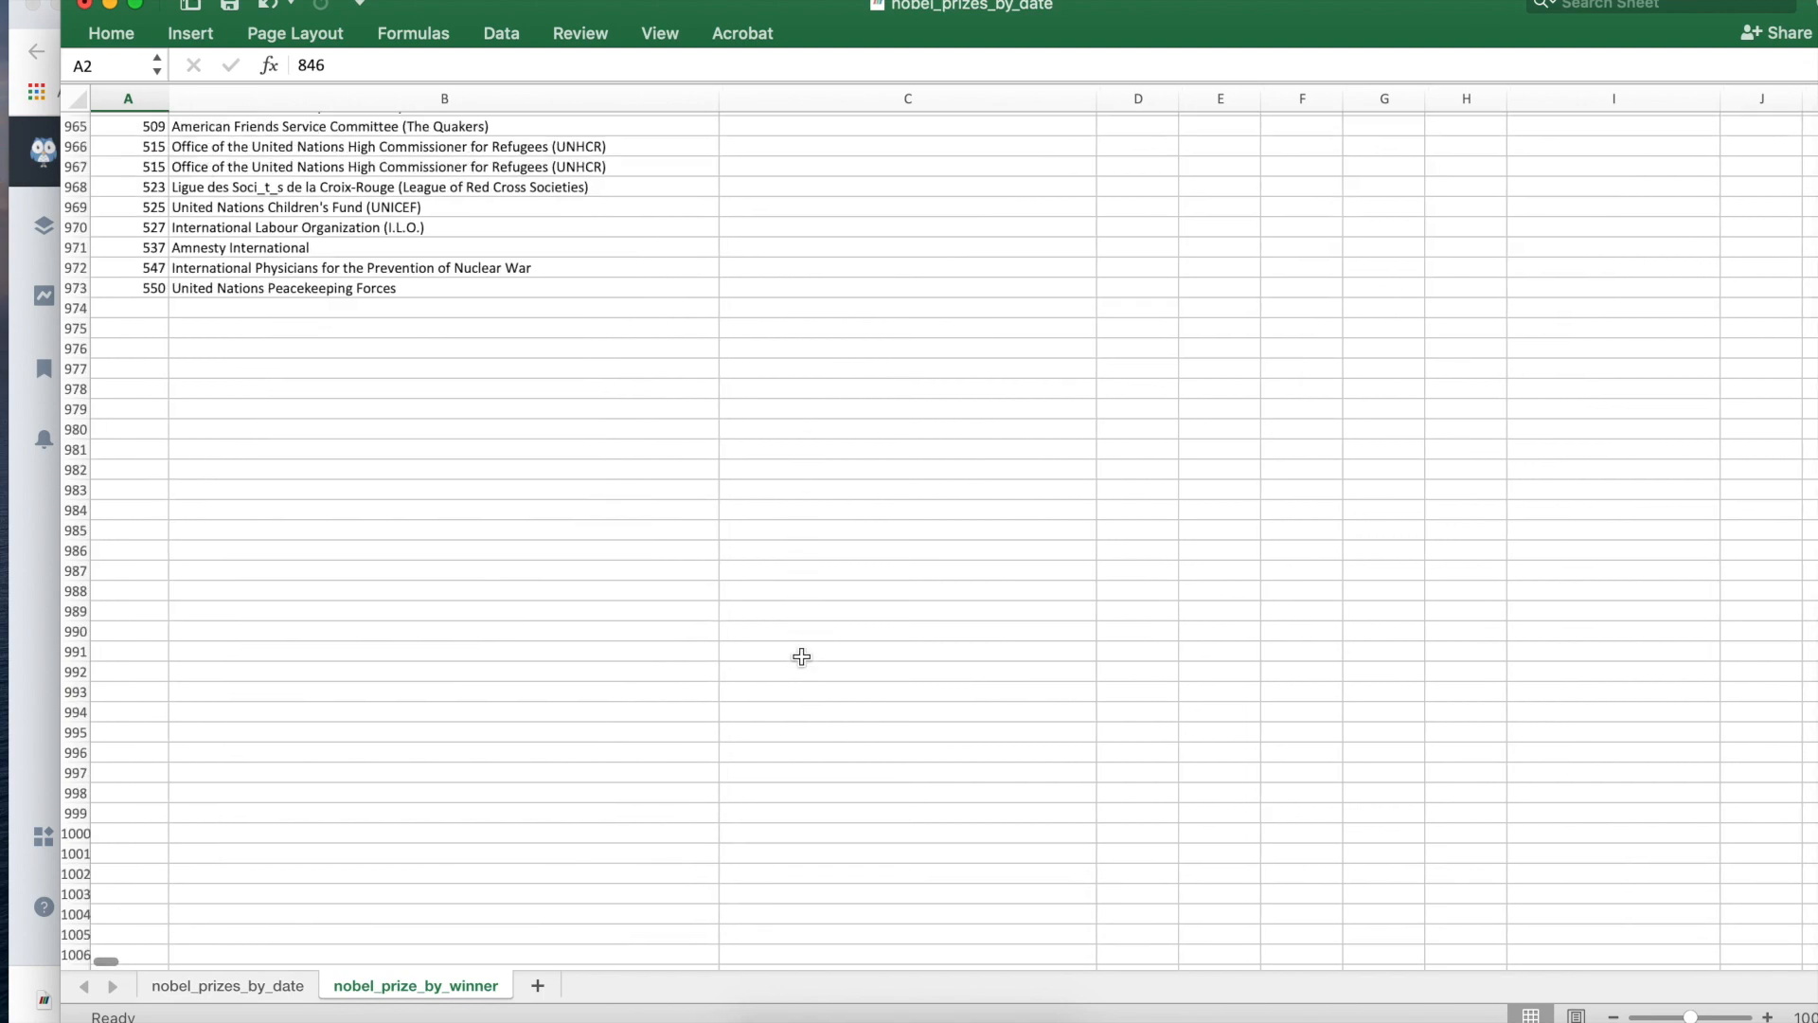
scroll(85, 389, up, 2)
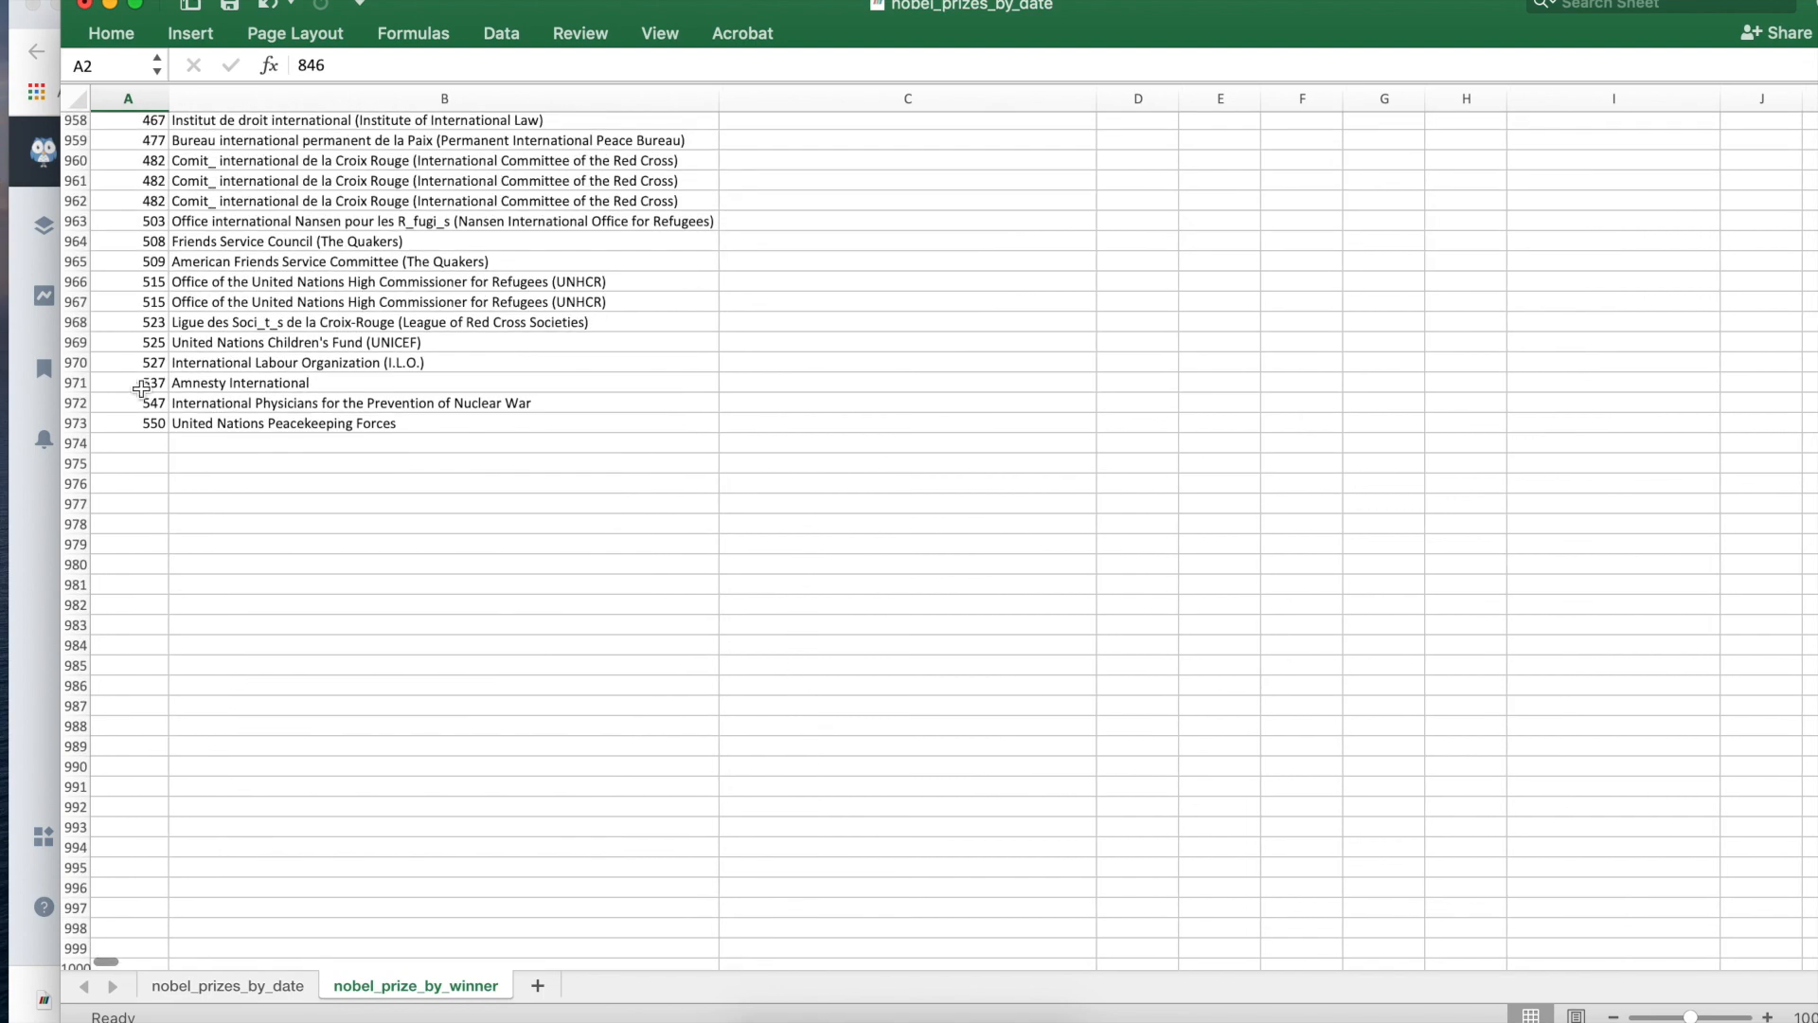
click(78, 424)
Step: Find the last data column of the nobel_prize_by_winner sheet to check the column extent of the lookup table
scroll(1268, 485, right, 10)
scroll(1268, 485, up, 20)
scroll(1268, 485, right, 10)
scroll(1268, 485, up, 20)
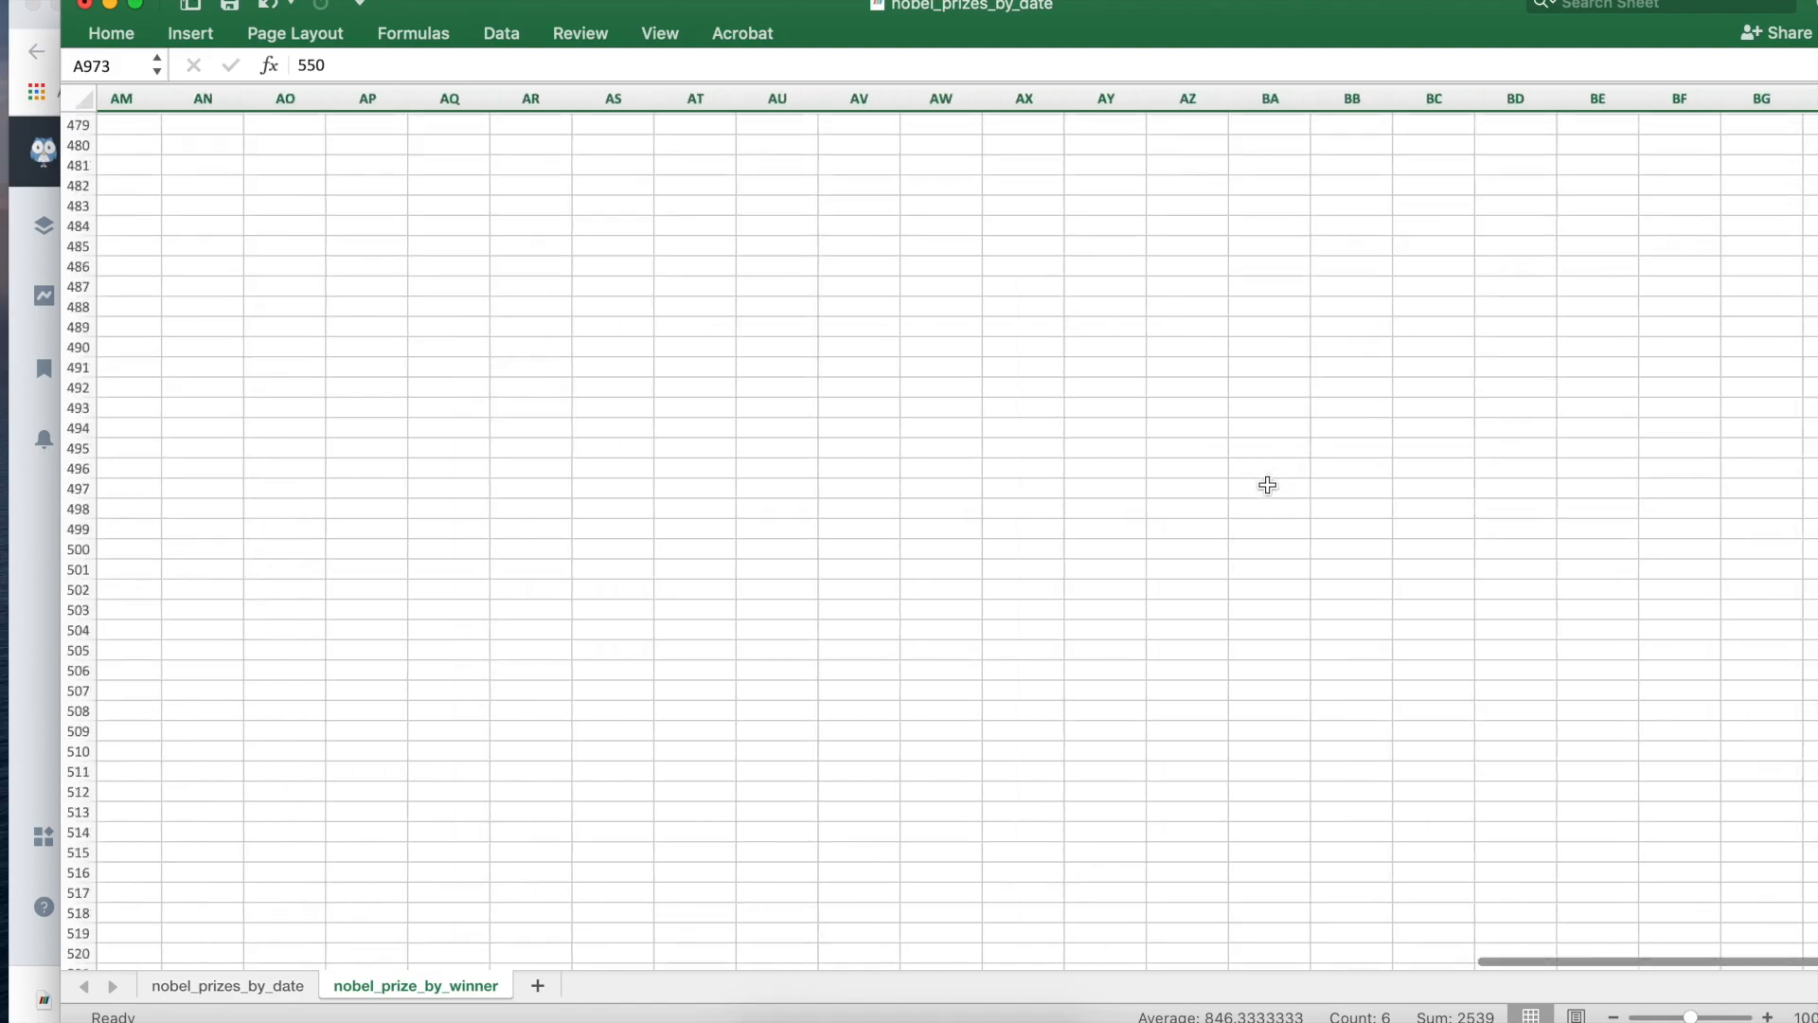
scroll(1268, 485, left, 10)
scroll(1268, 485, up, 15)
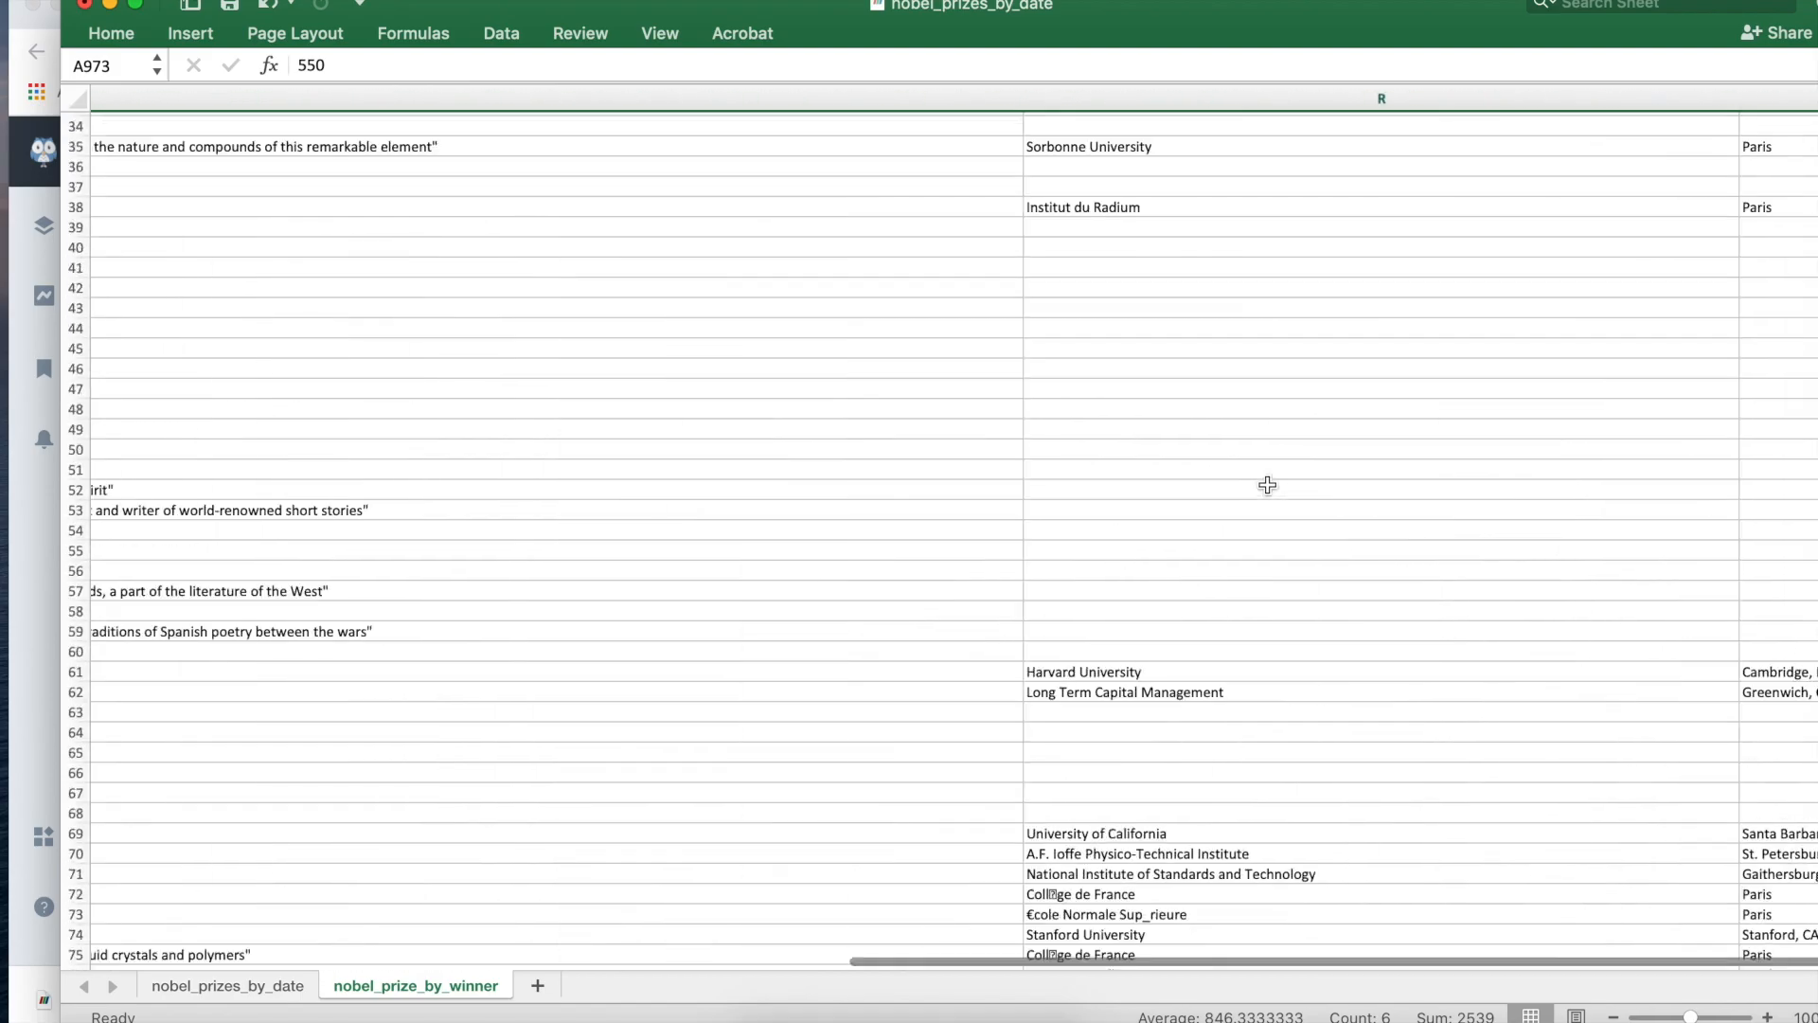
scroll(1267, 485, right, 5)
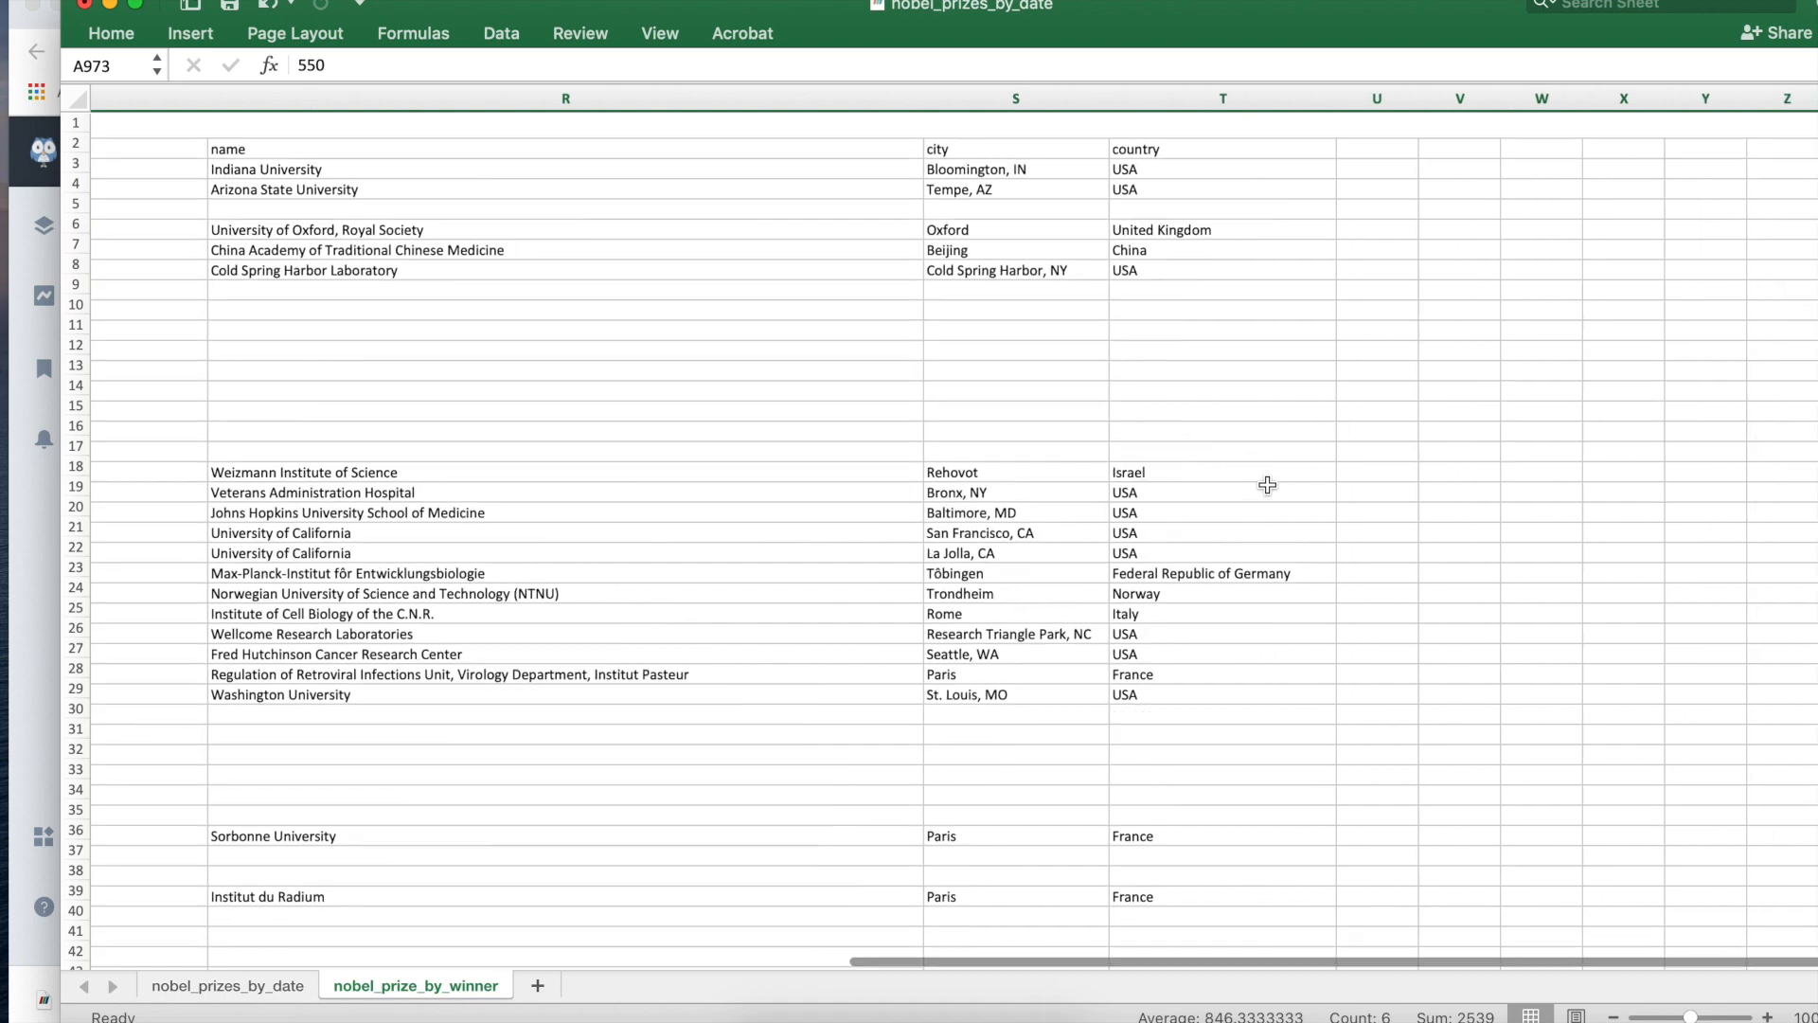
click(1181, 100)
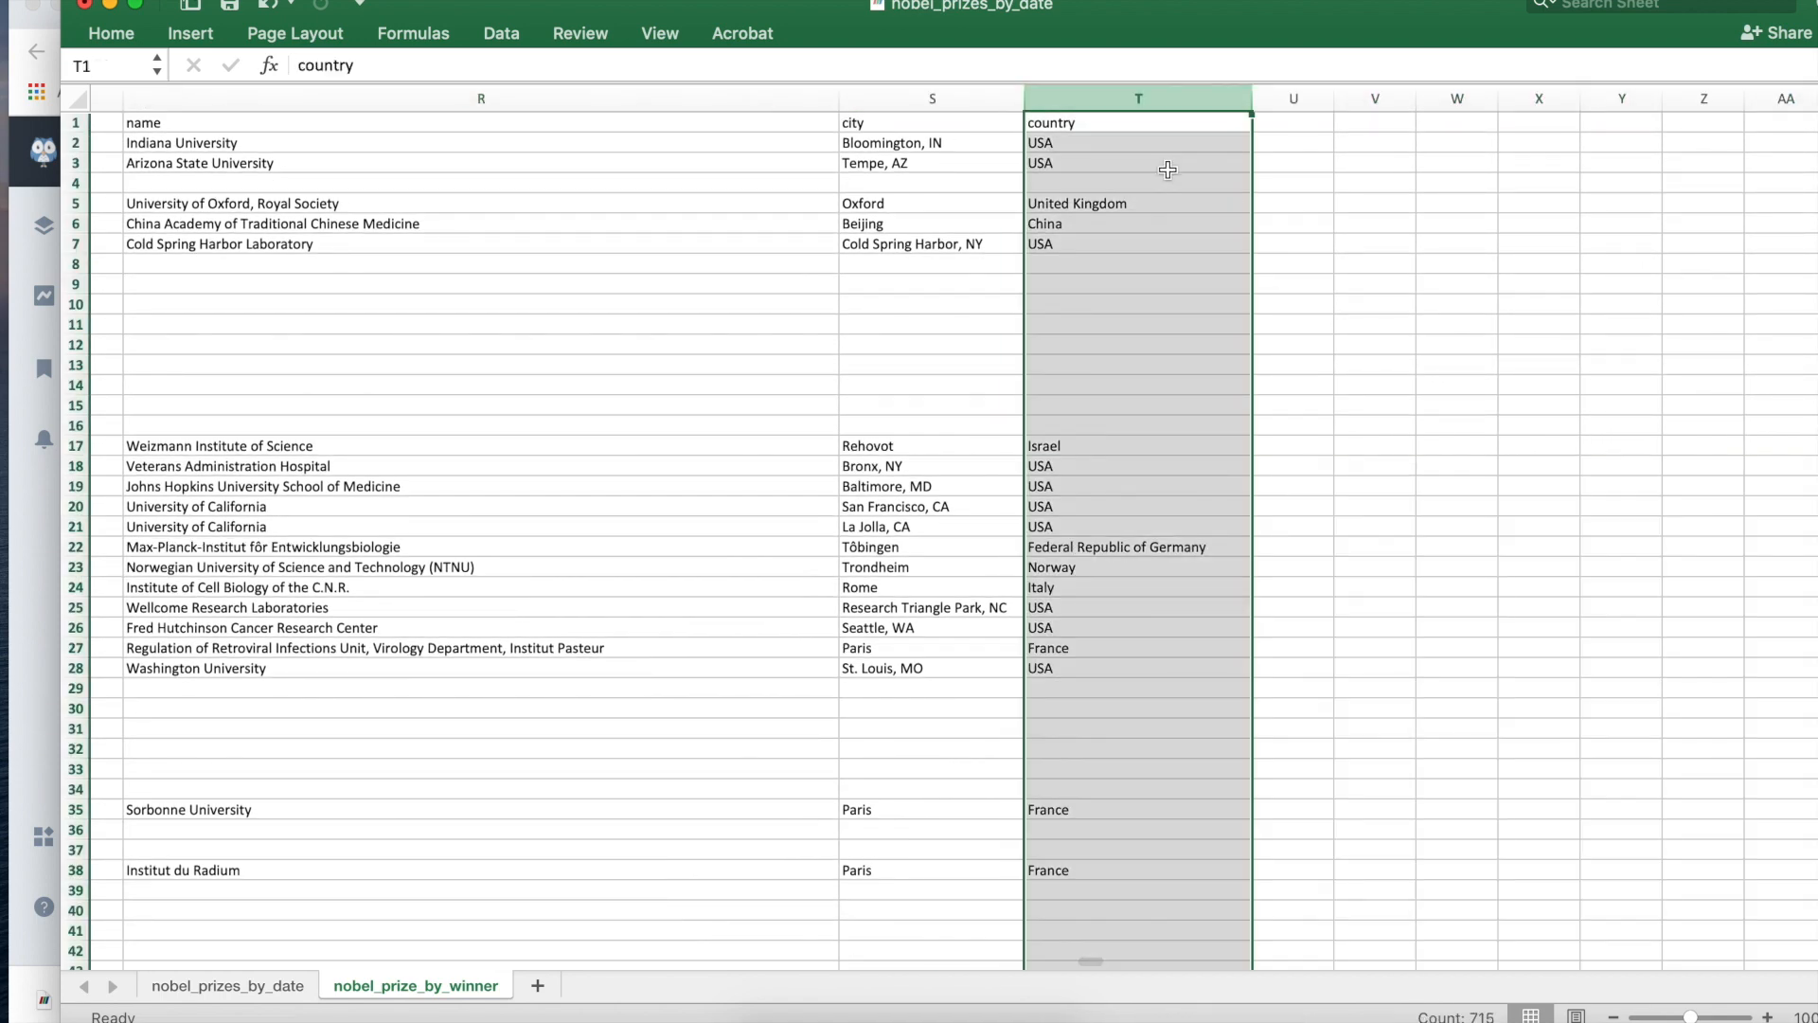
Step: In E2 of nobel_prizes_by_date, change the end of the VLOOKUP table range to $T$973
click(230, 987)
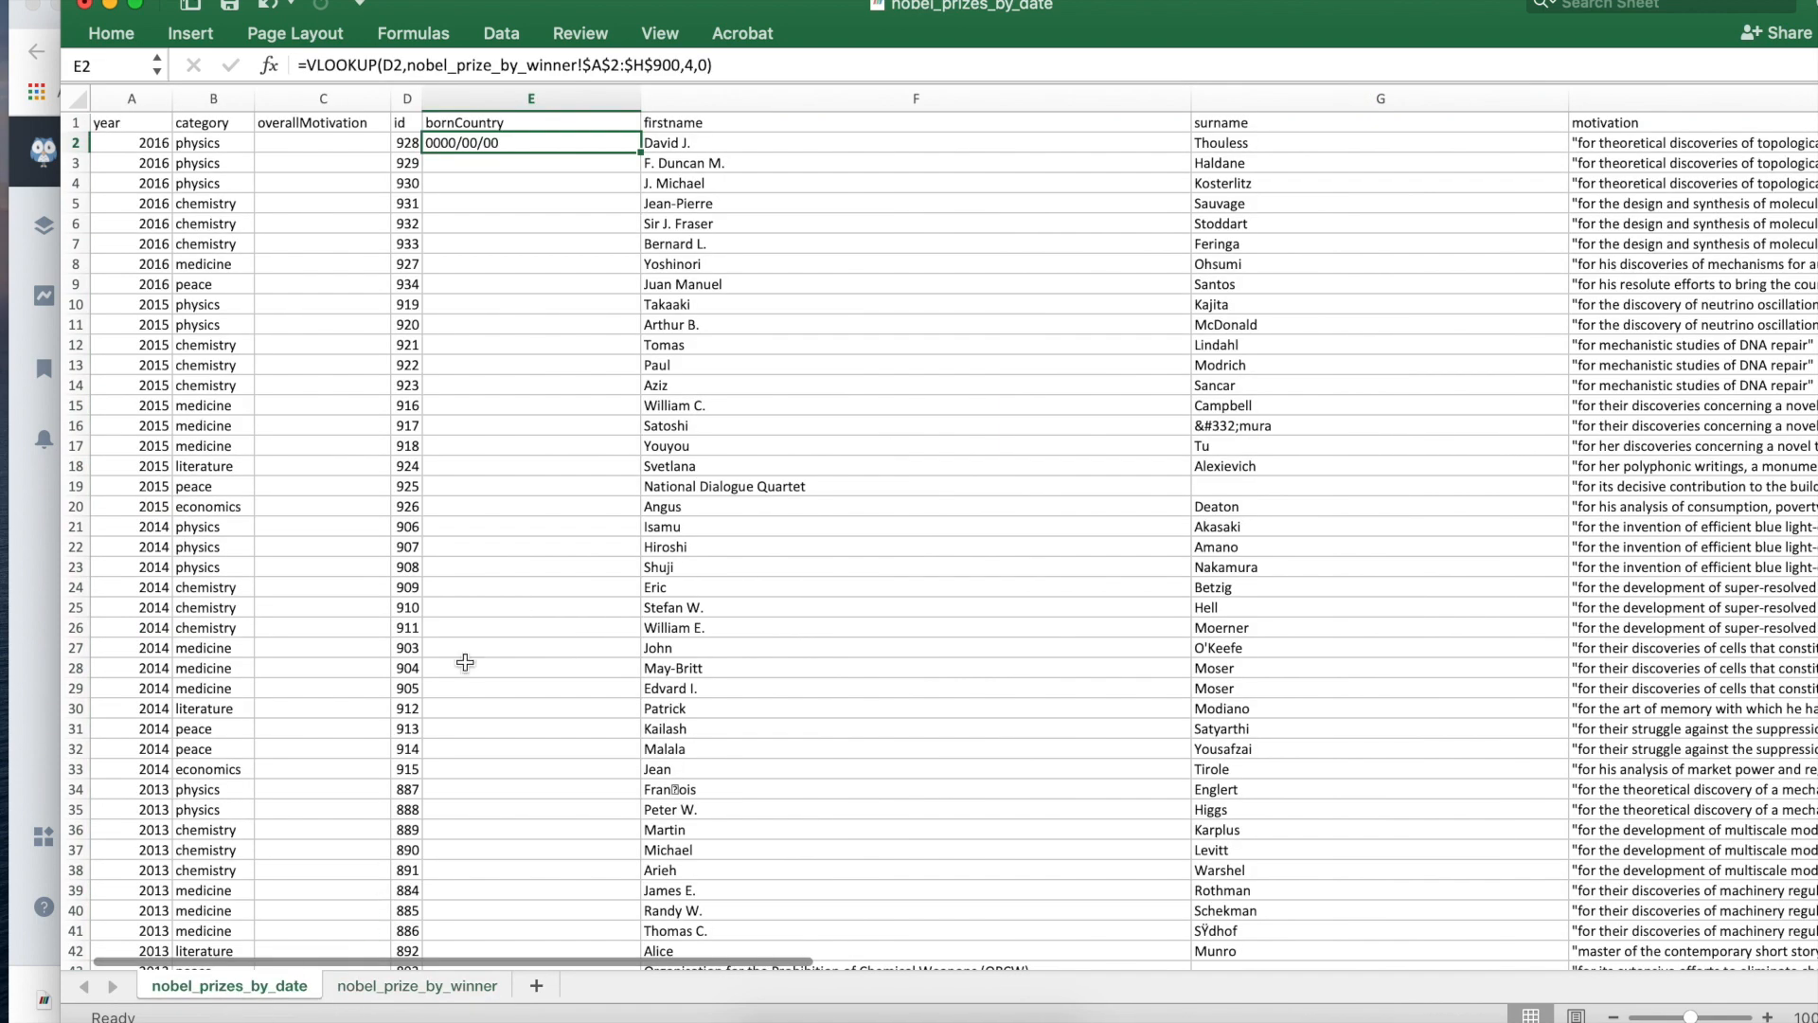
click(648, 64)
key(BackSpace)
text(T)
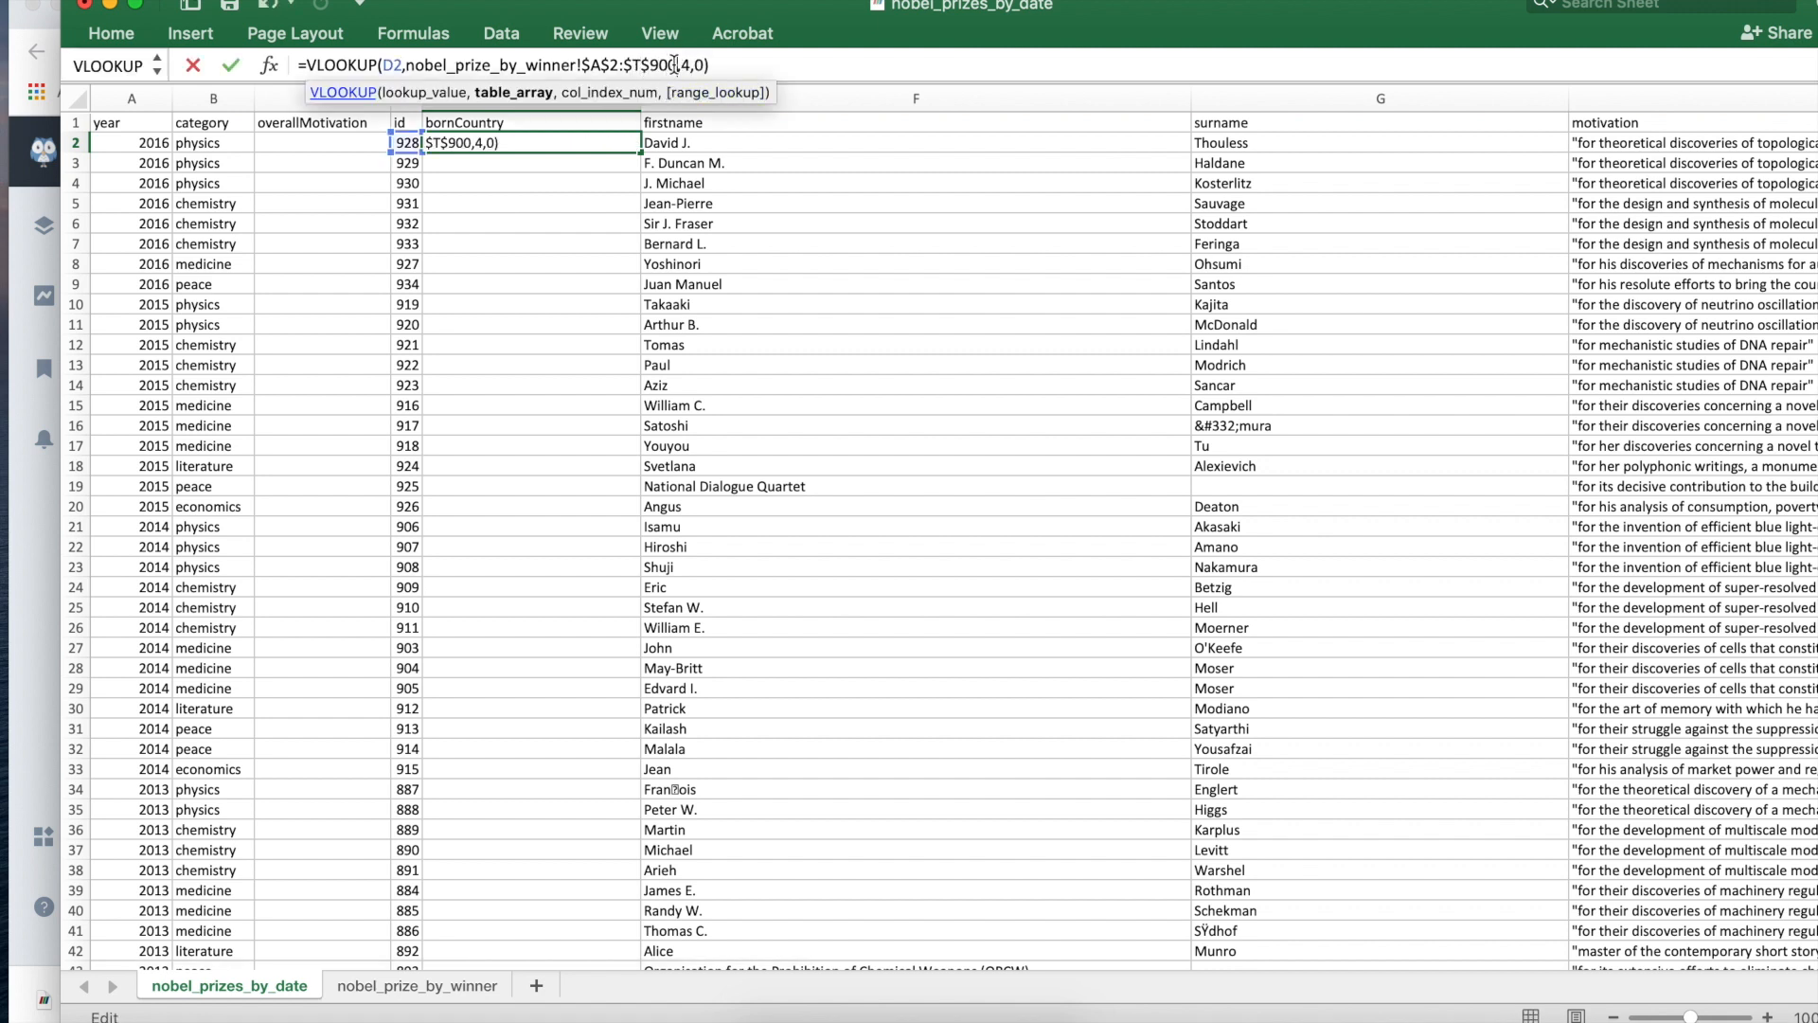
key(BackSpace)
key(BackSpace)
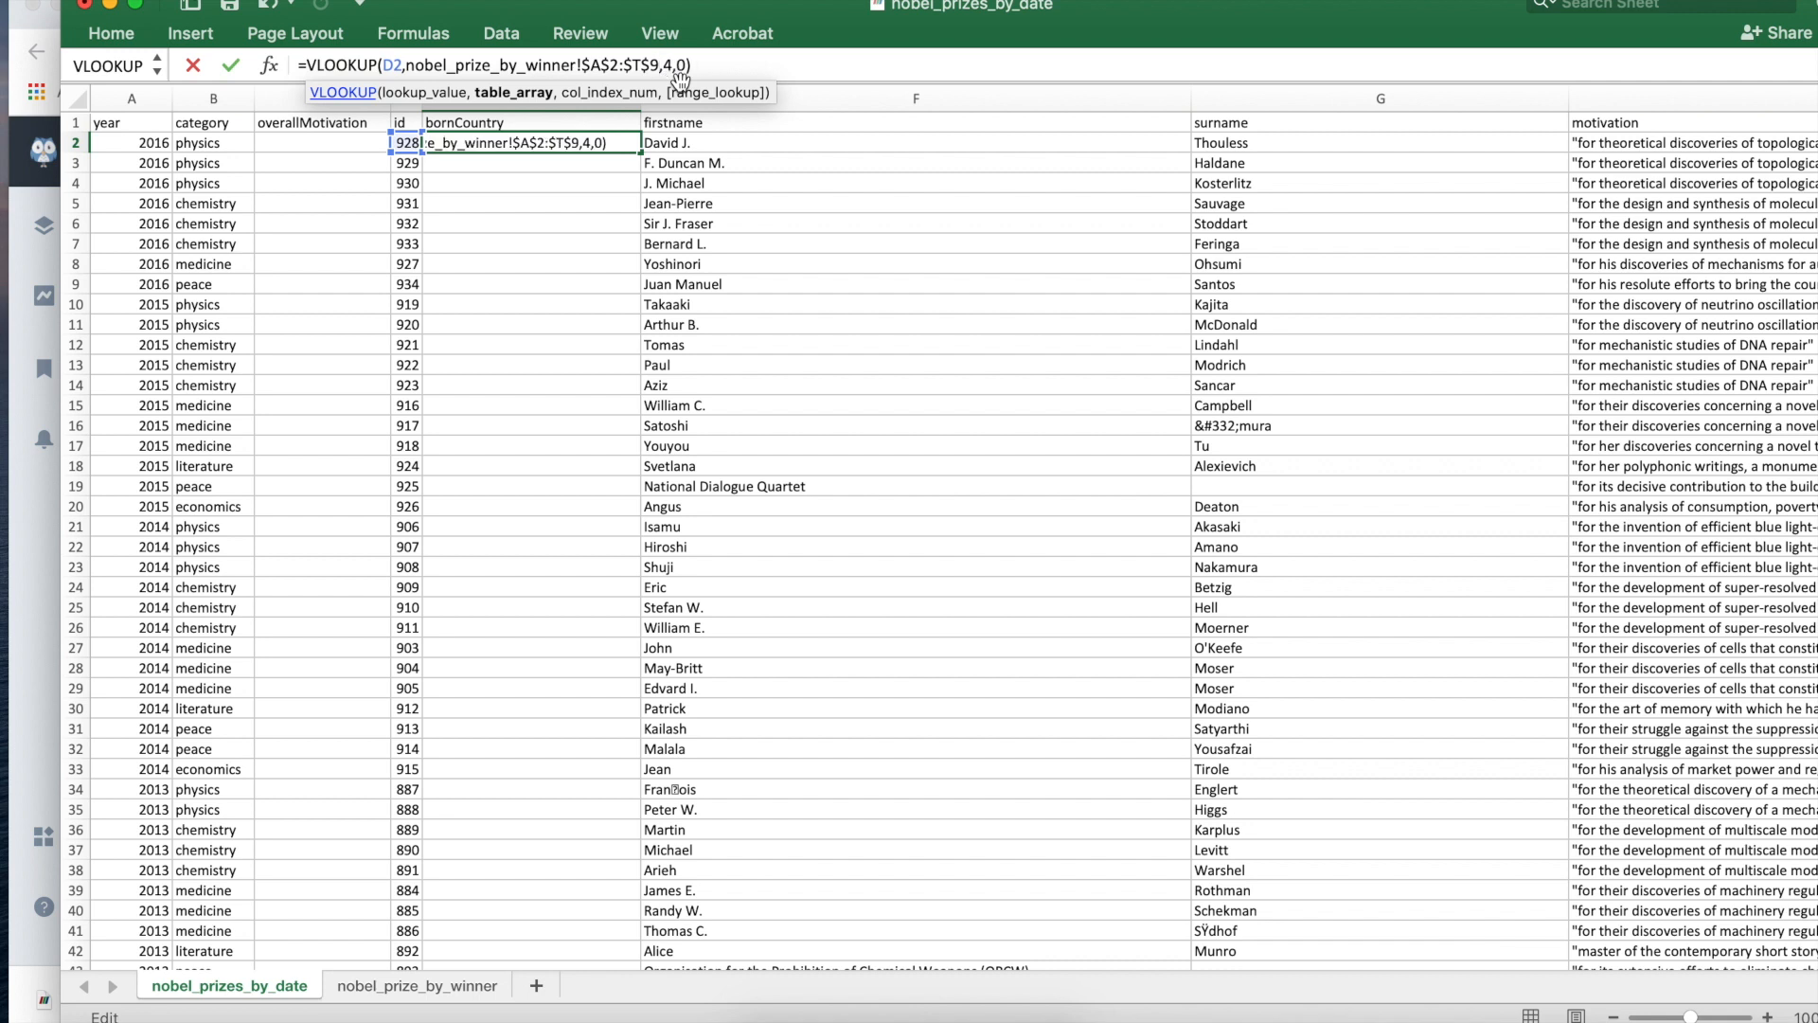
text(73)
key(Return)
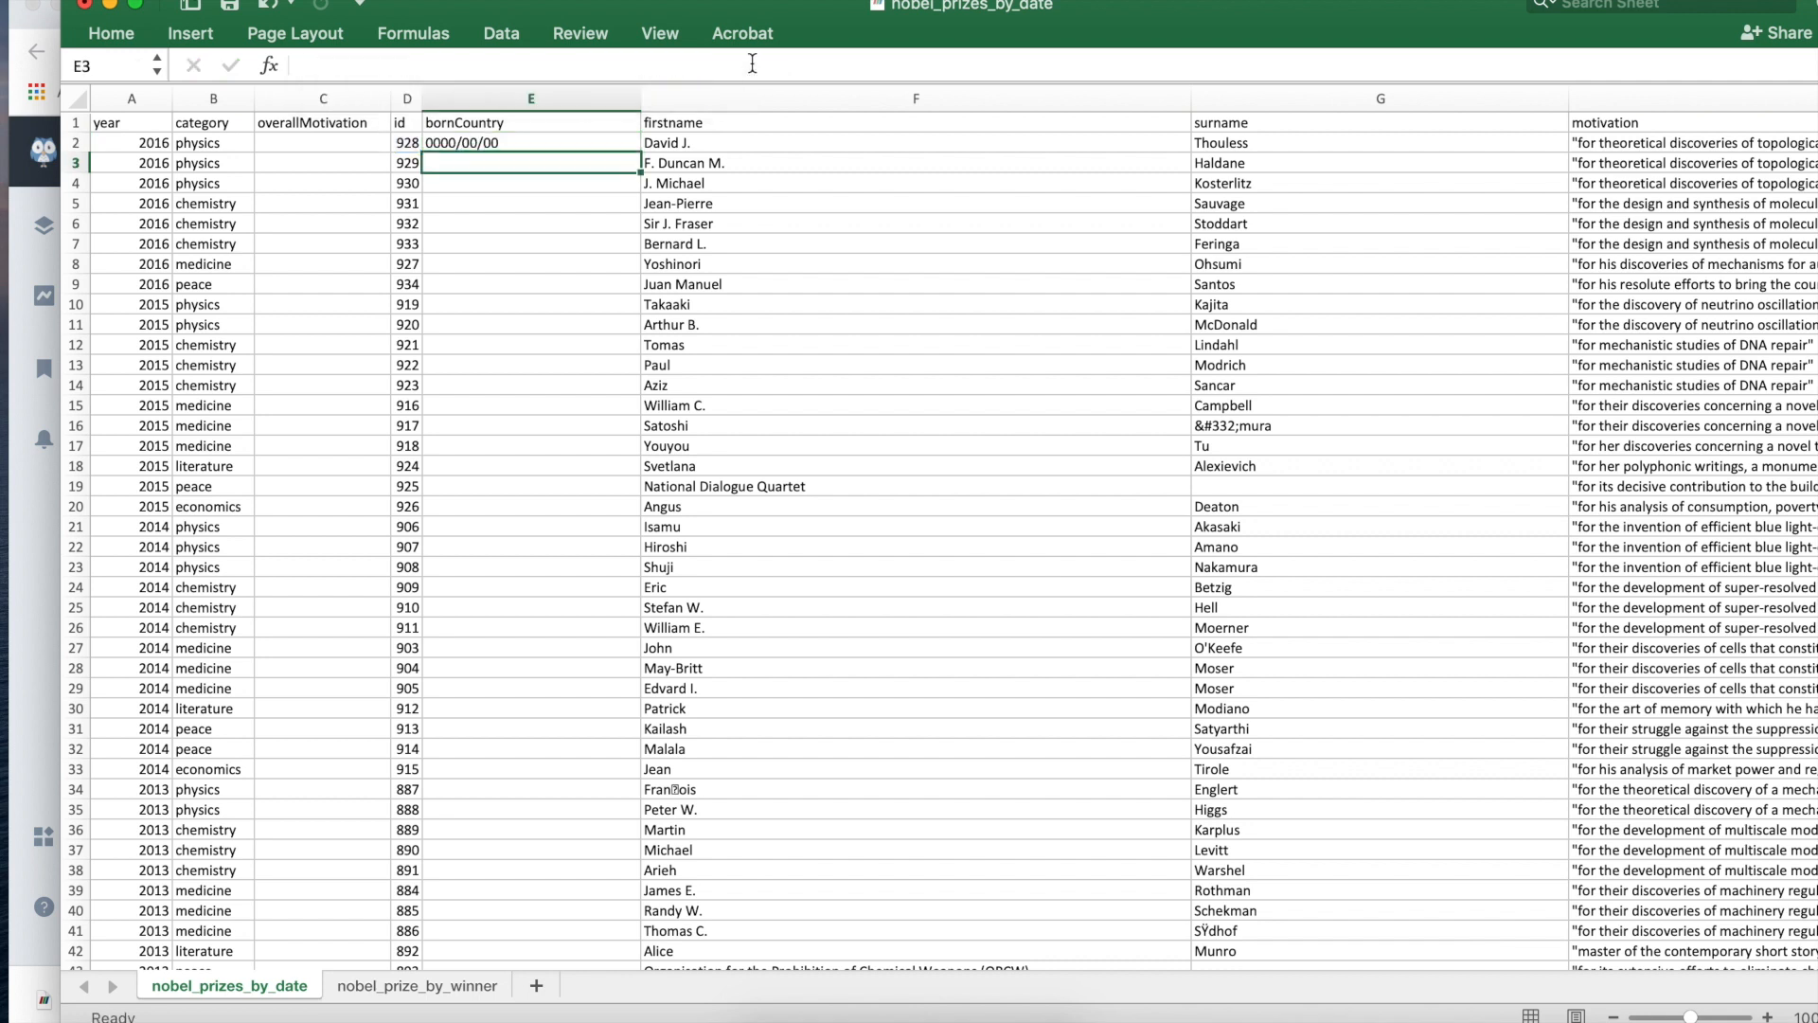
Step: In nobel_prize_by_winner, auto-fit the bornCountry column F to its contents and check its position counted from the id column
click(566, 139)
click(417, 986)
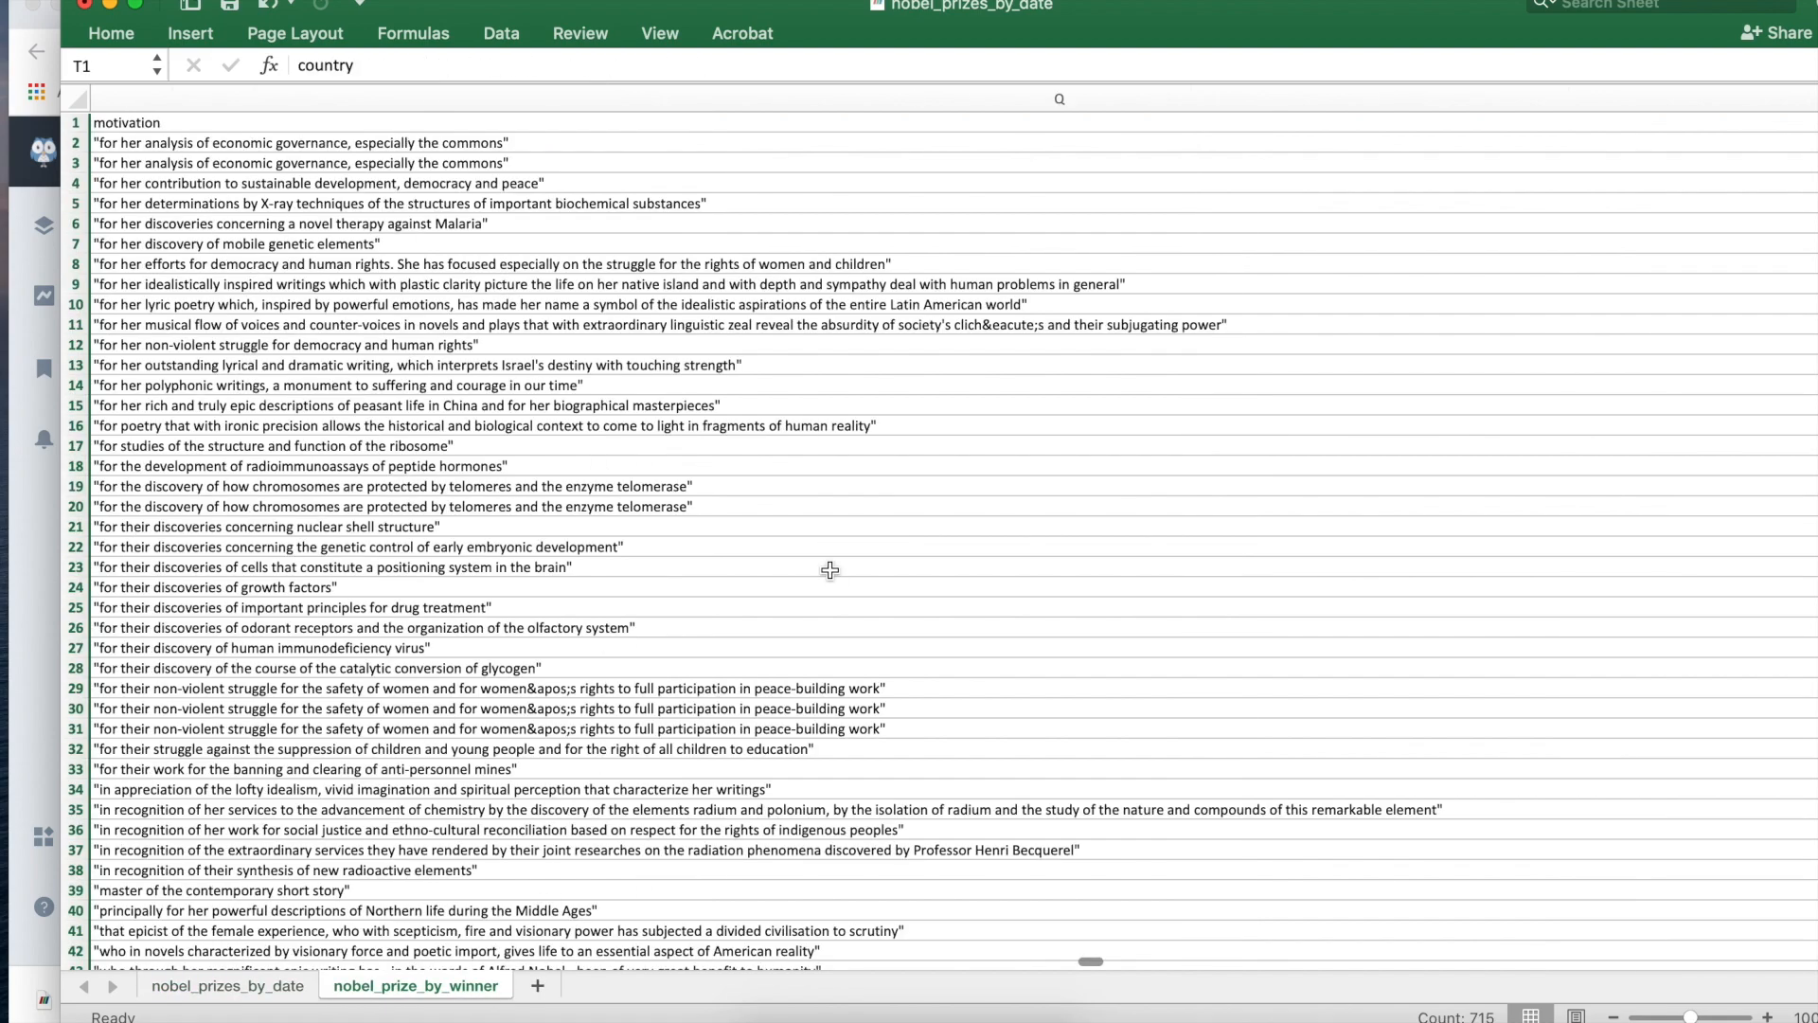
scroll(1009, 228, left, 15)
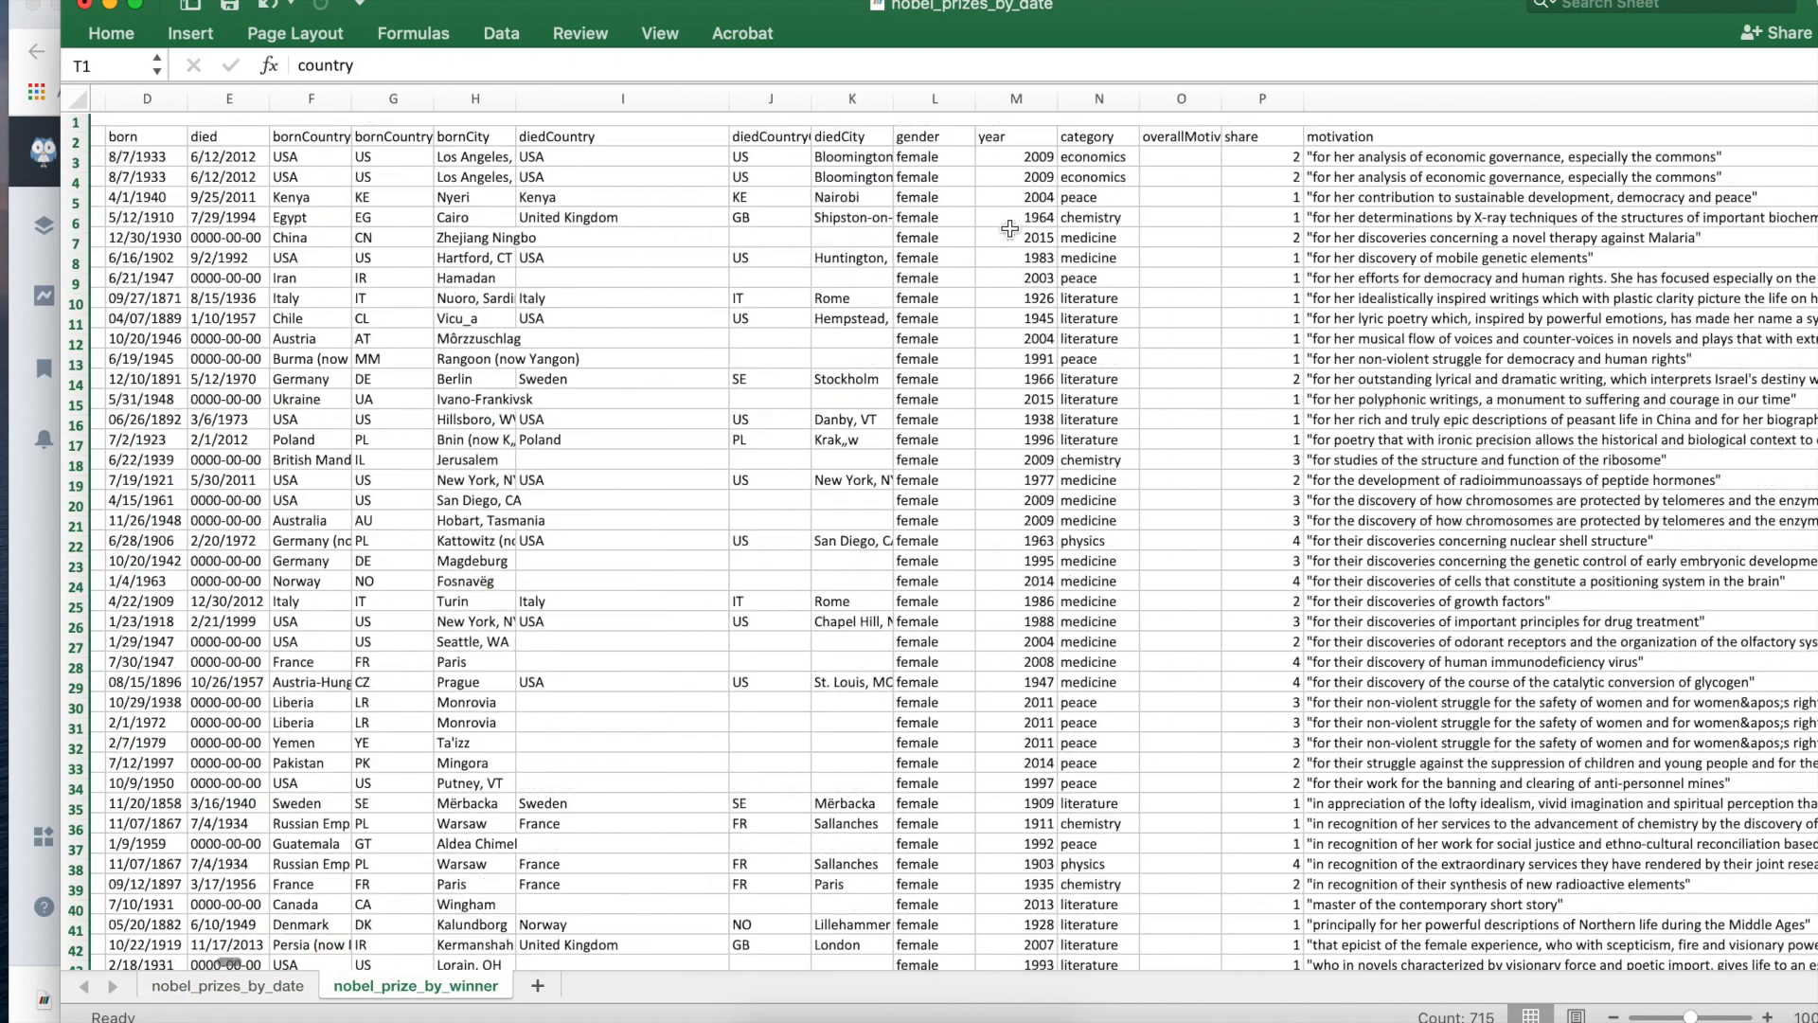
scroll(1009, 228, left, 5)
click(784, 100)
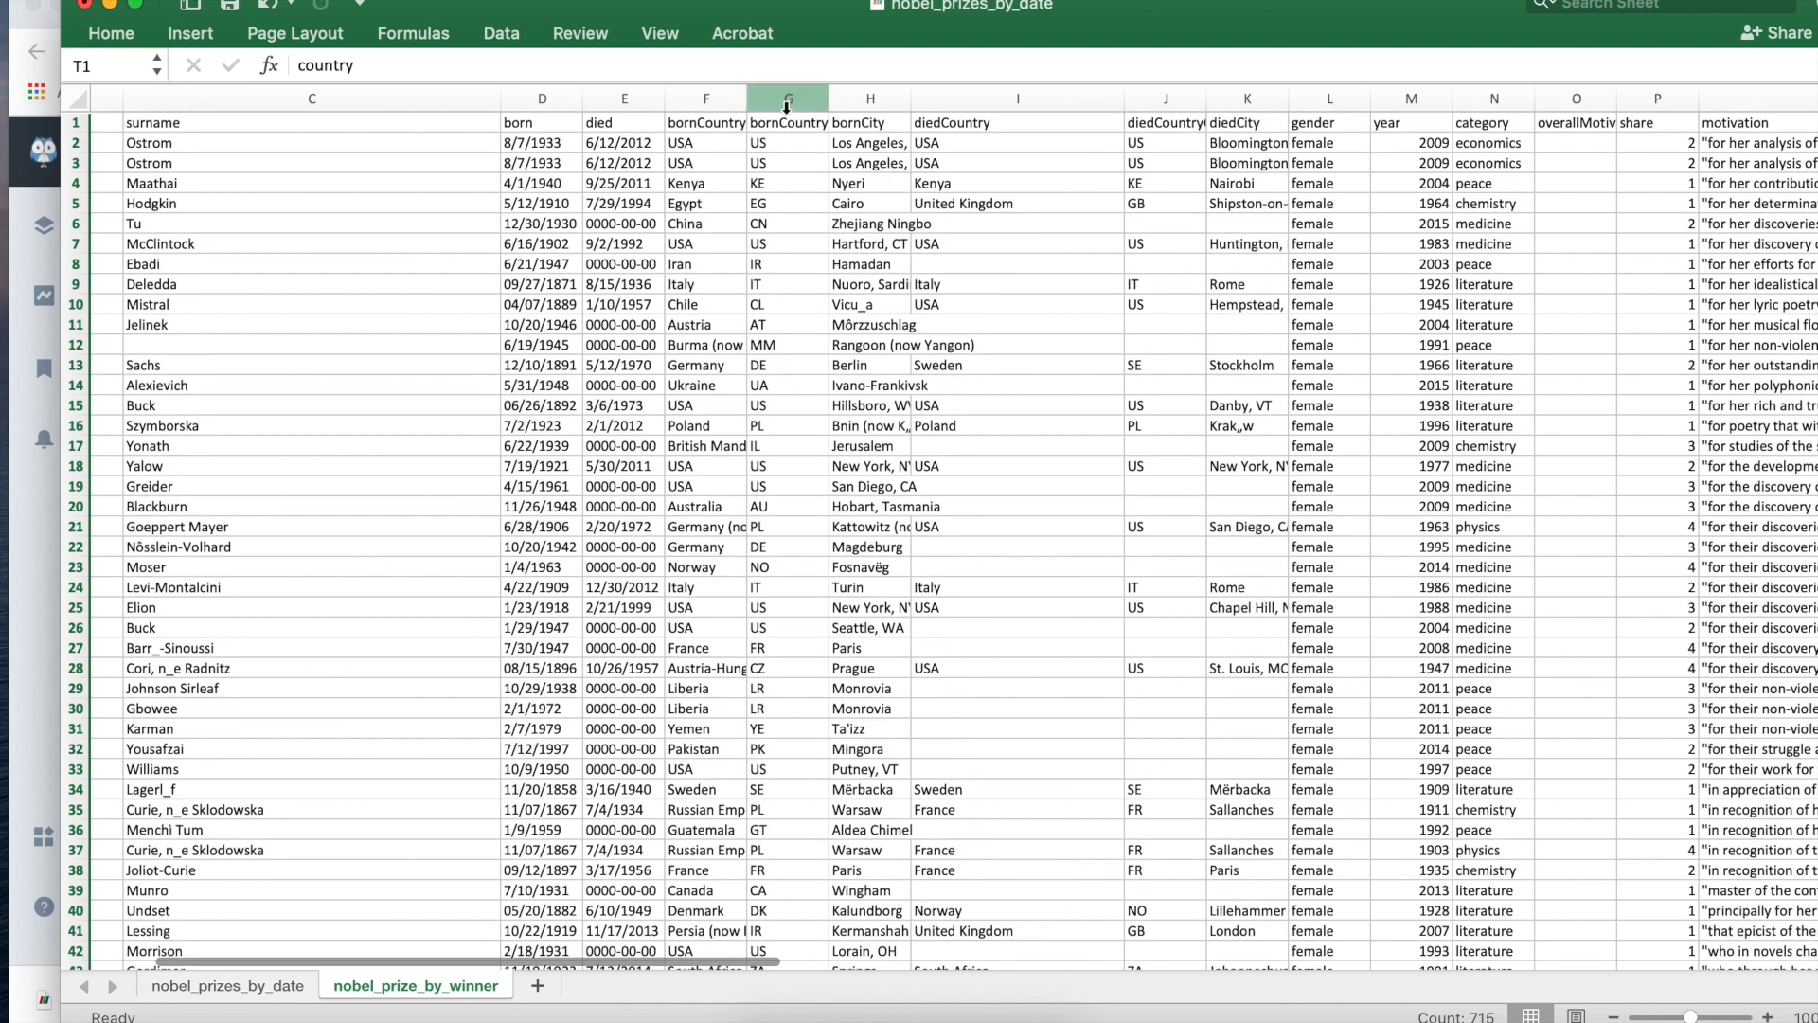
click(715, 100)
drag(749, 102, 750, 101)
double_click(750, 101)
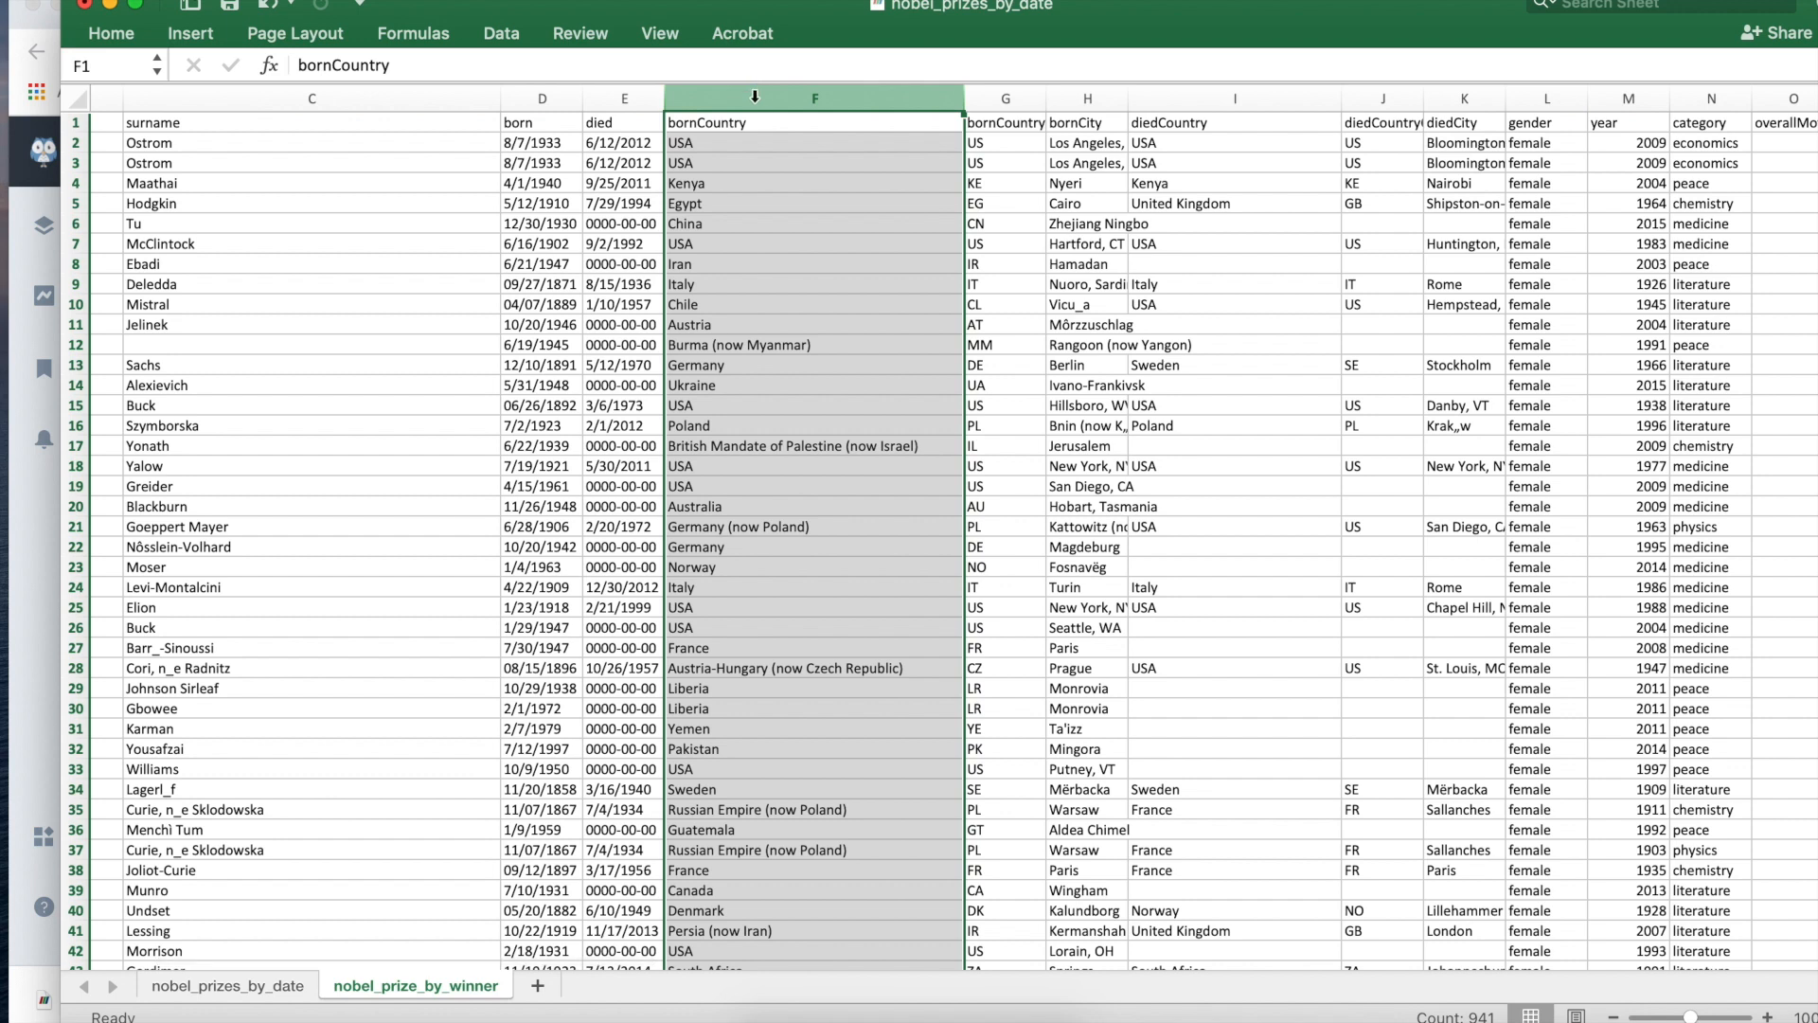
scroll(753, 311, left, 5)
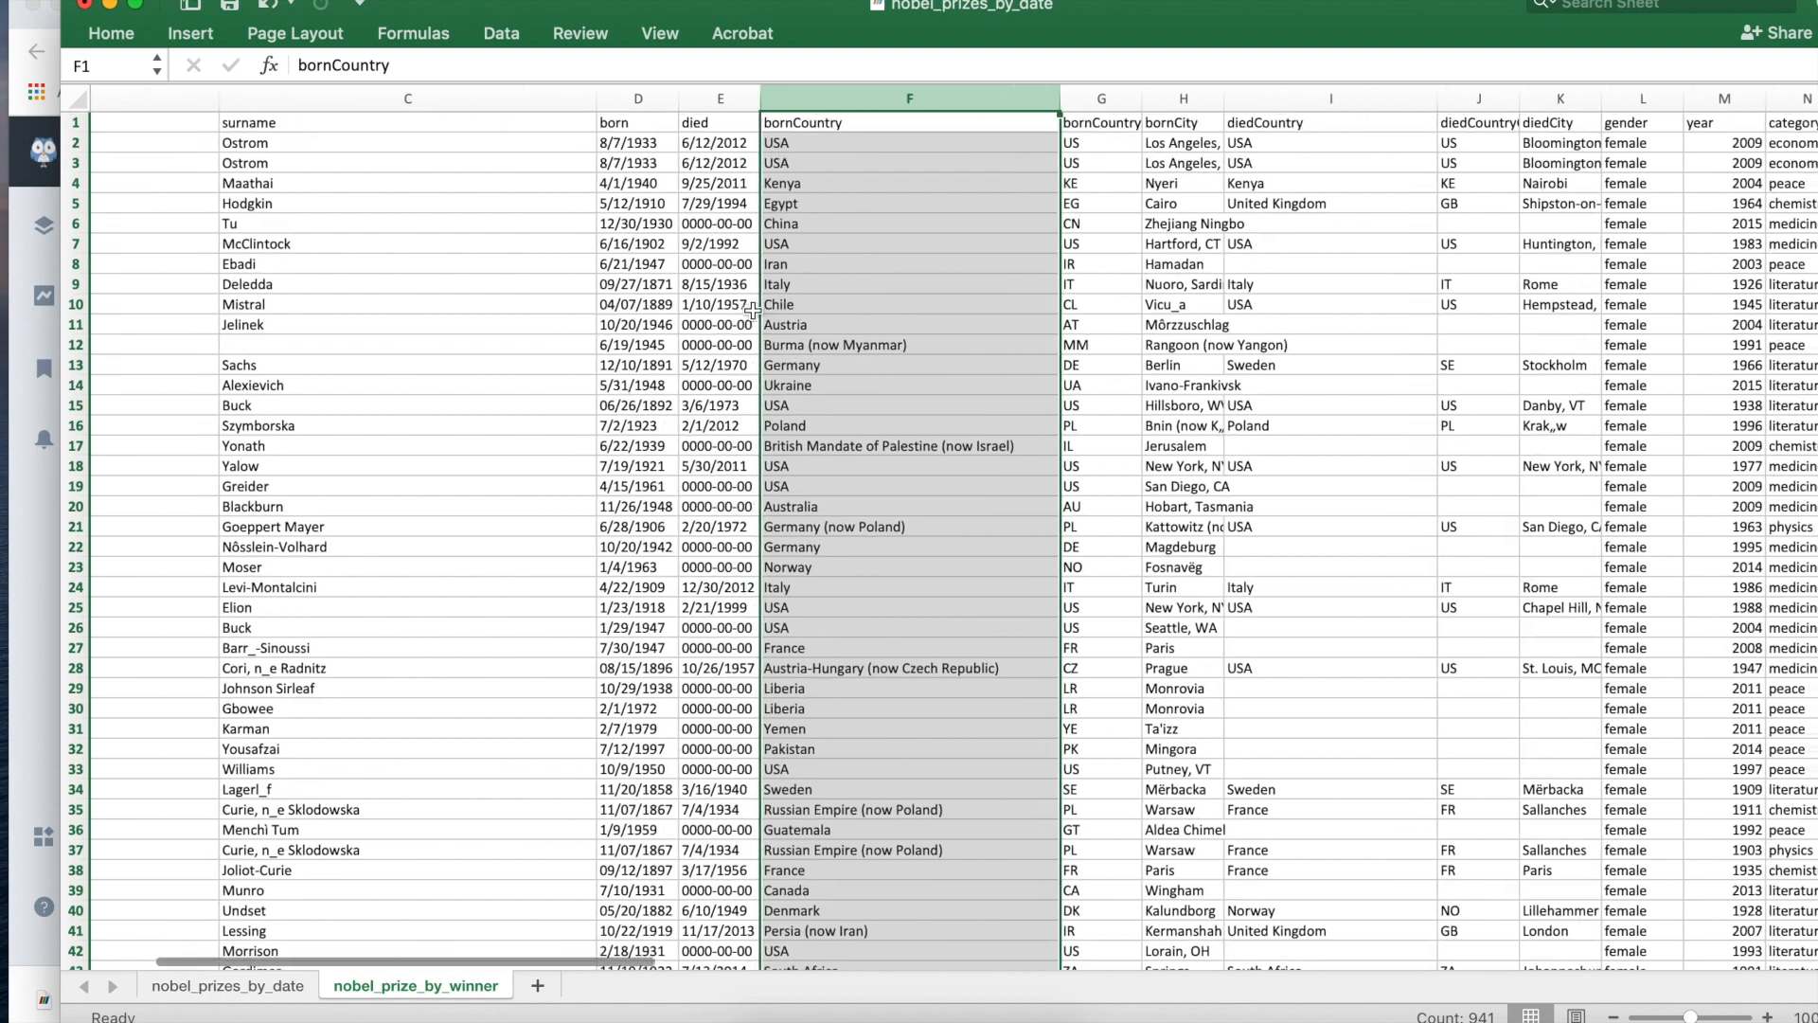
scroll(752, 311, left, 3)
drag(724, 100, 534, 101)
Step: In E2 of nobel_prizes_by_date, set the VLOOKUP column index to 6 and fill the formula down the bornCountry column
key(ctrl+Page_Up)
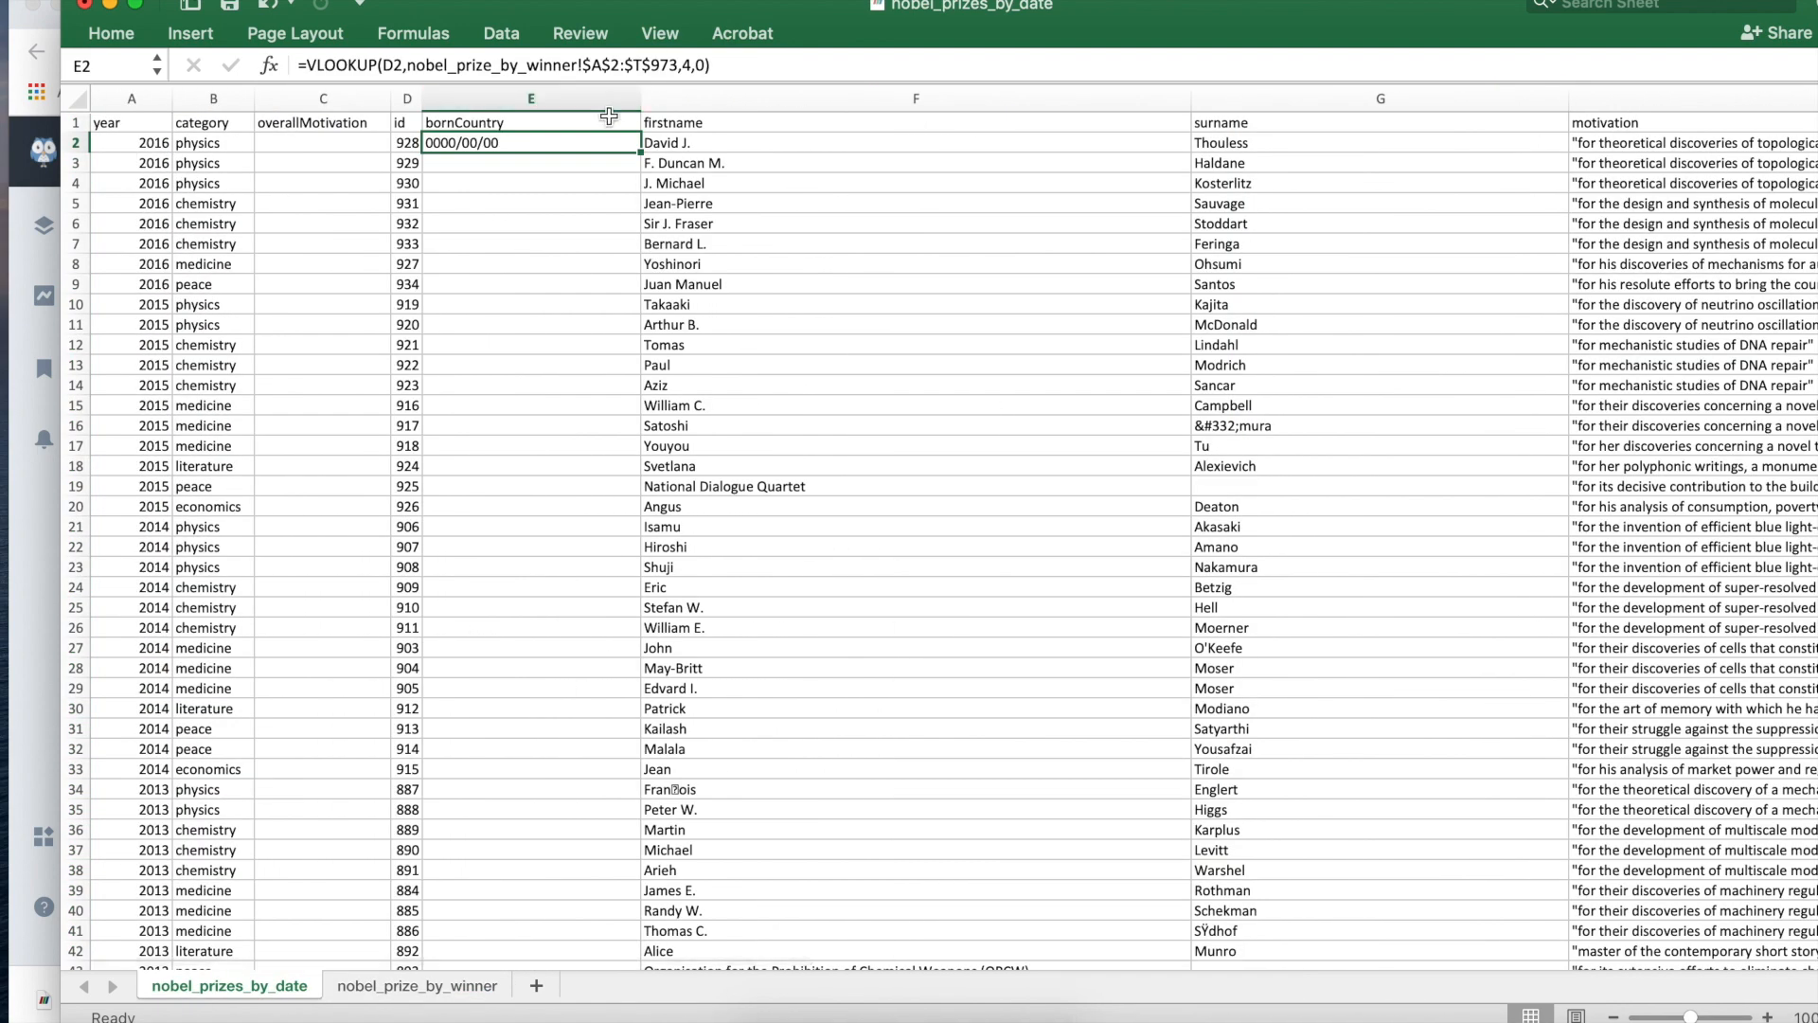
double_click(689, 64)
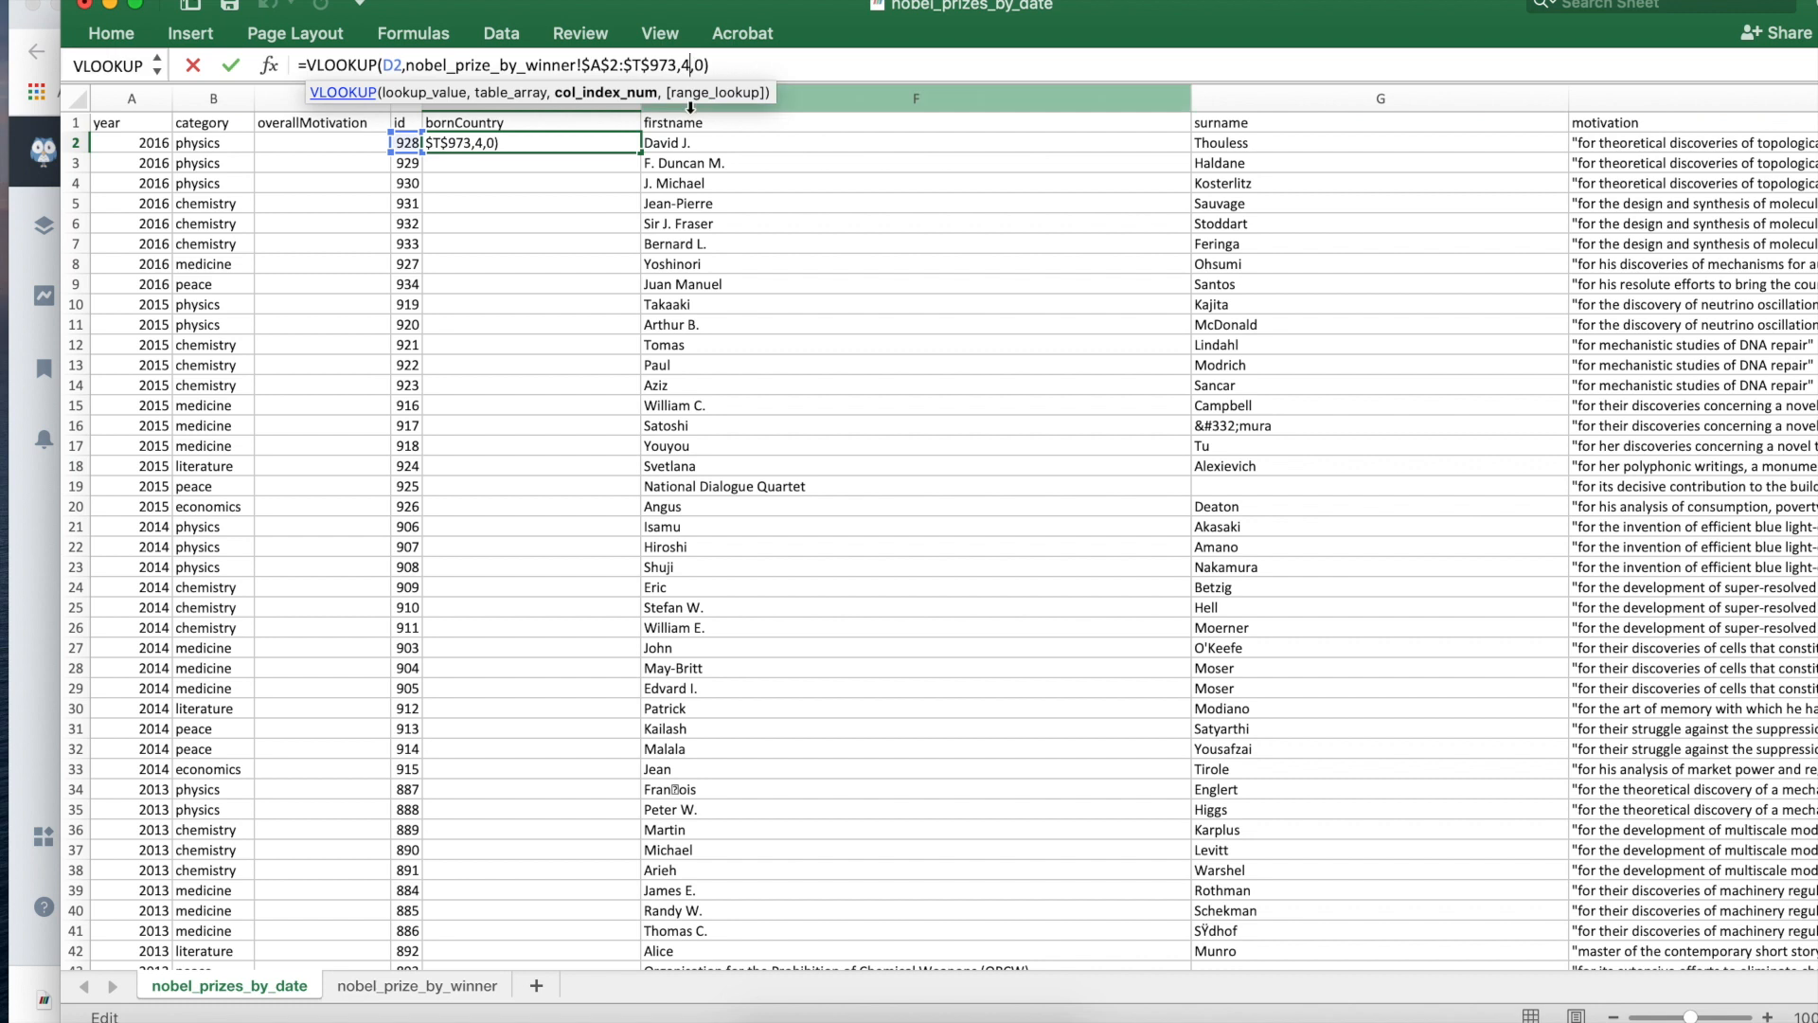
text(6)
click(748, 65)
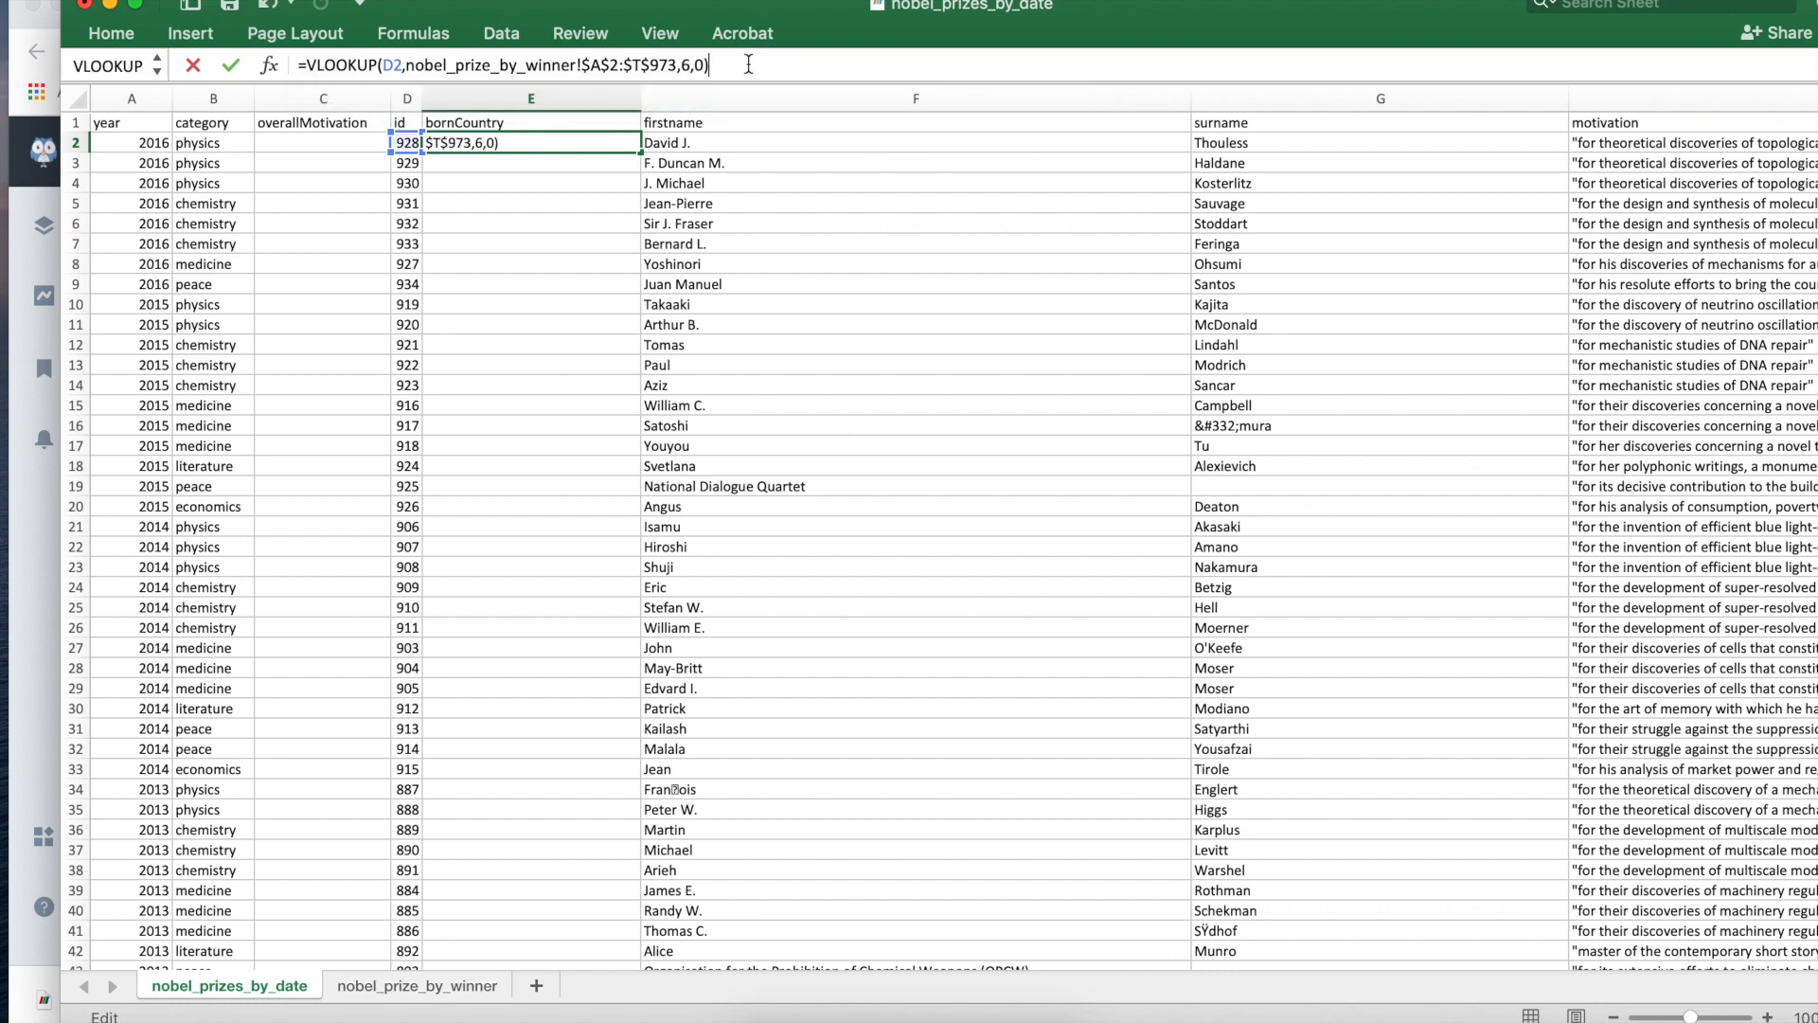
key(Return)
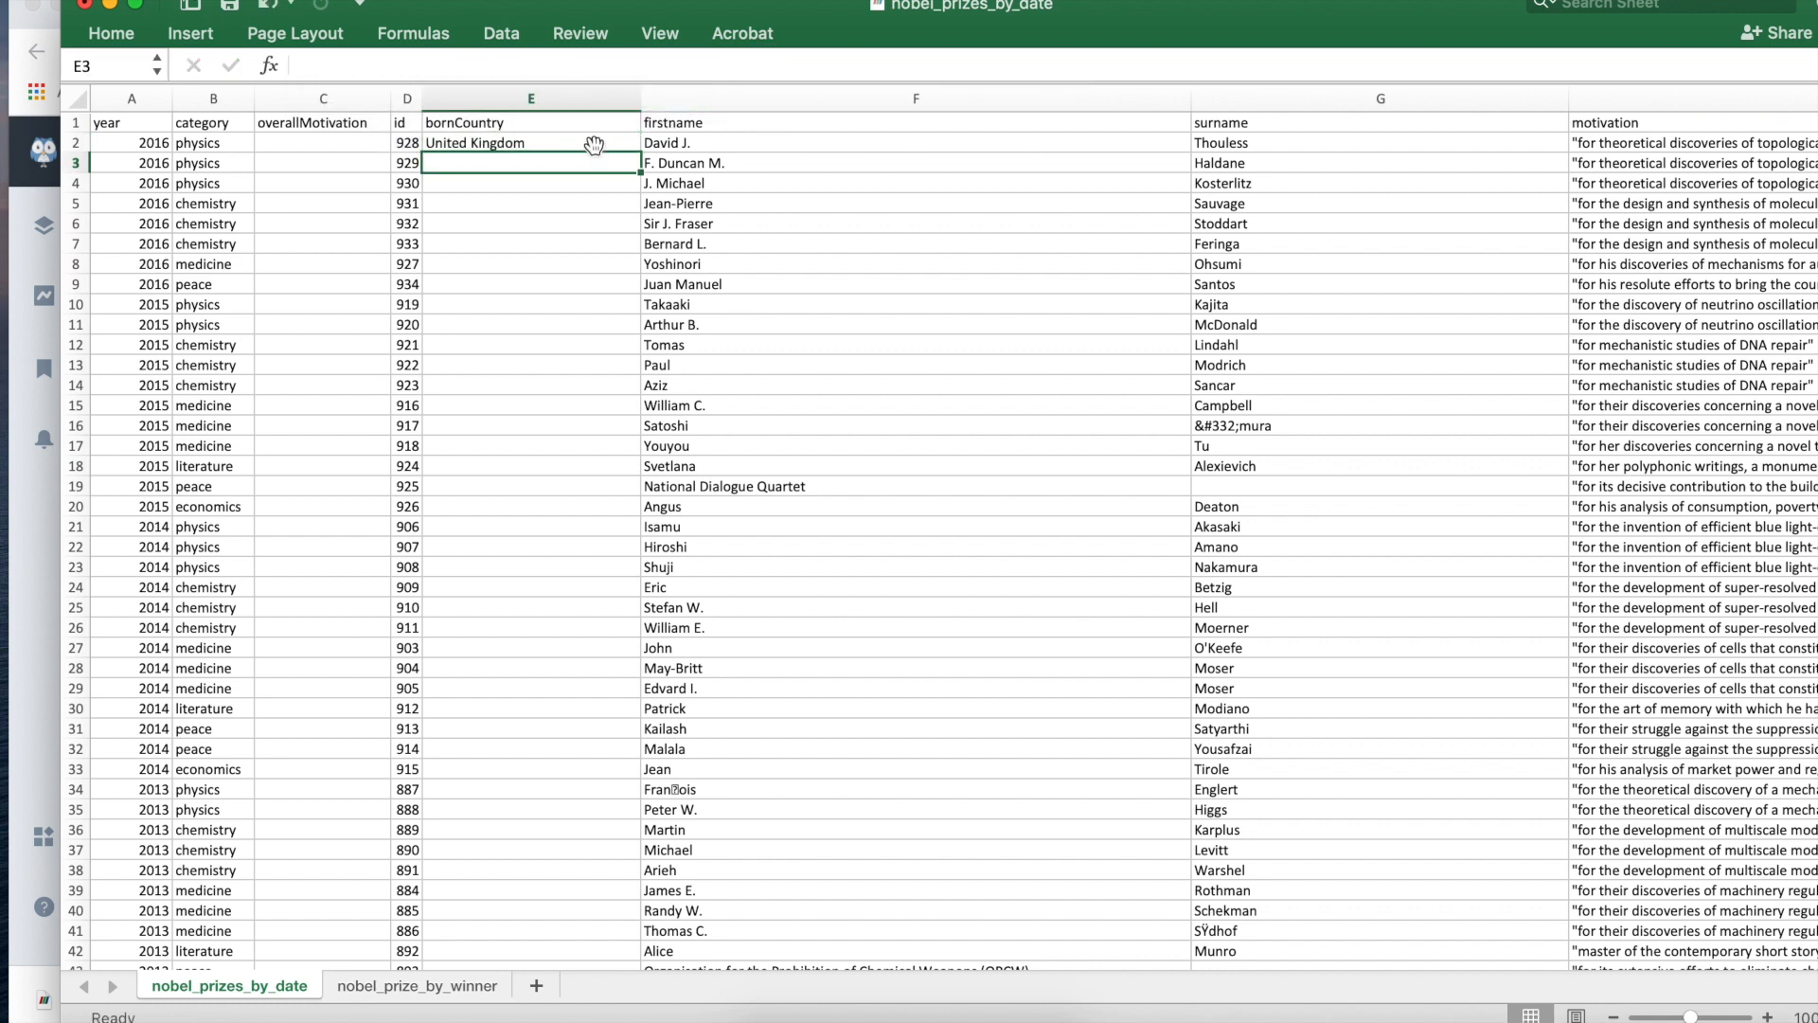
click(593, 144)
double_click(639, 156)
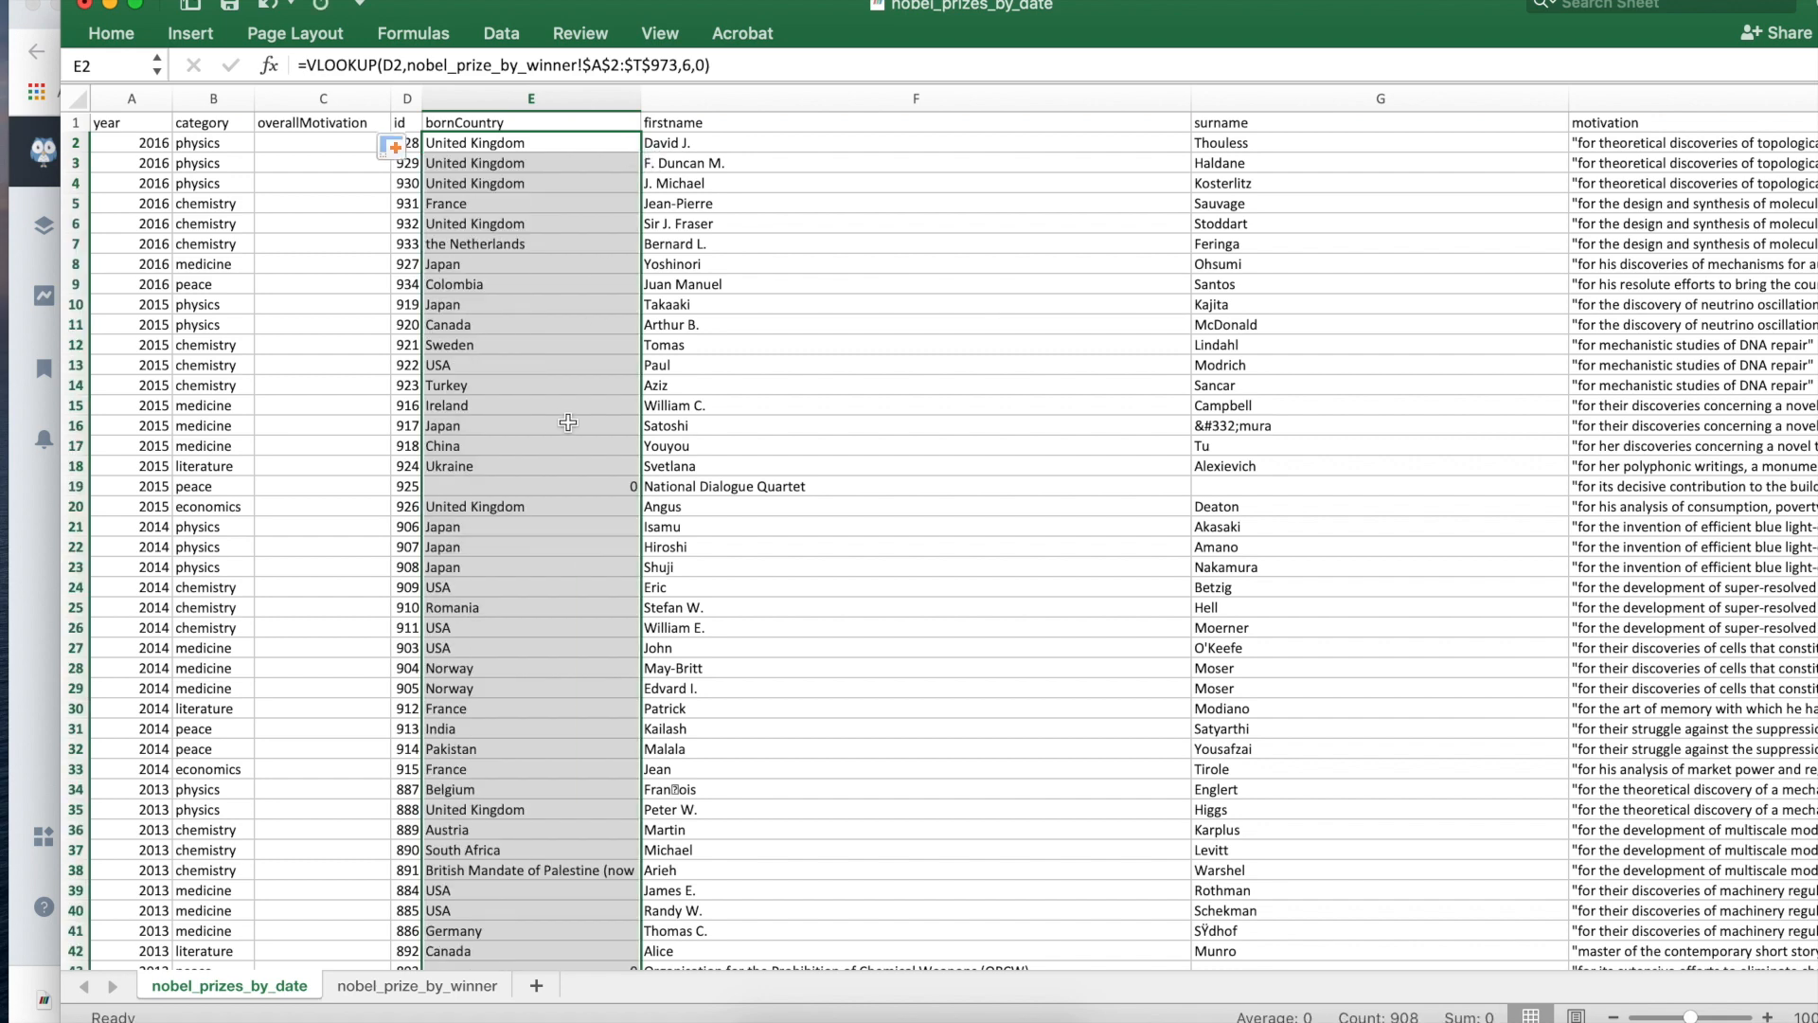
Step: Review the filled bornCountry values down nobel_prizes_by_date, checking the lookups for the organisations awarded the 1963 peace prize
scroll(569, 423, down, 5)
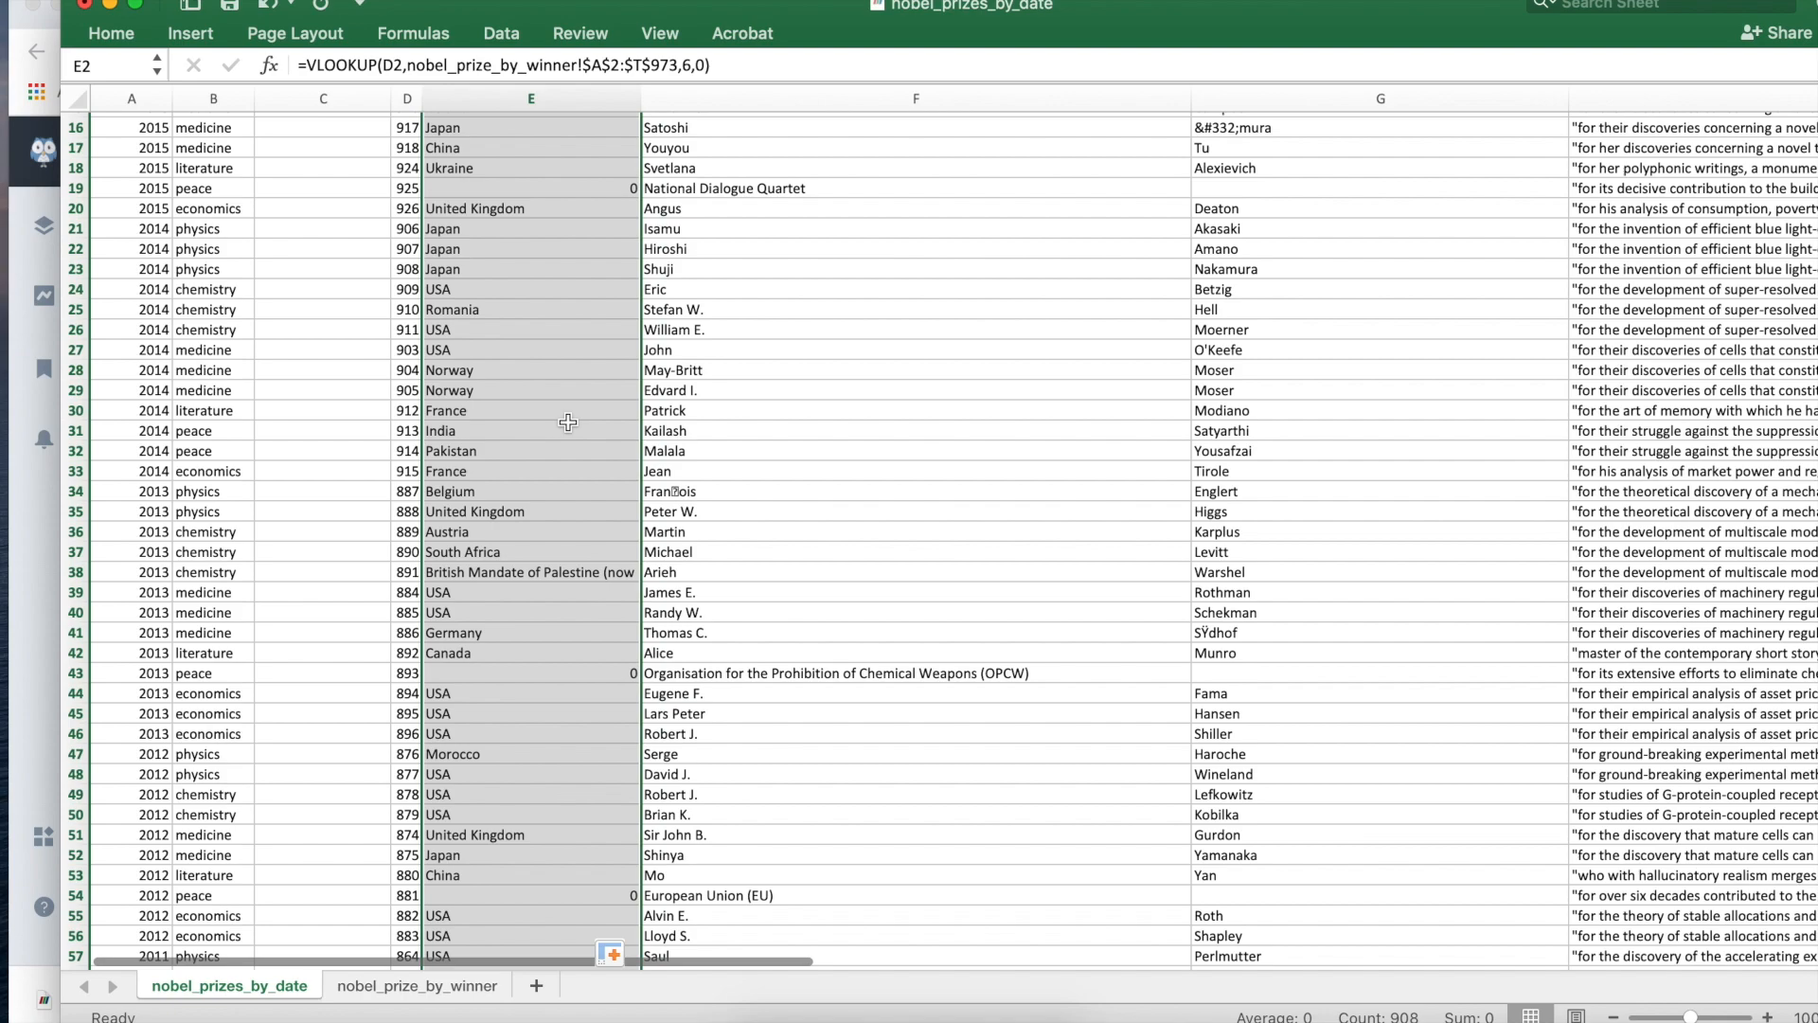
scroll(568, 423, down, 15)
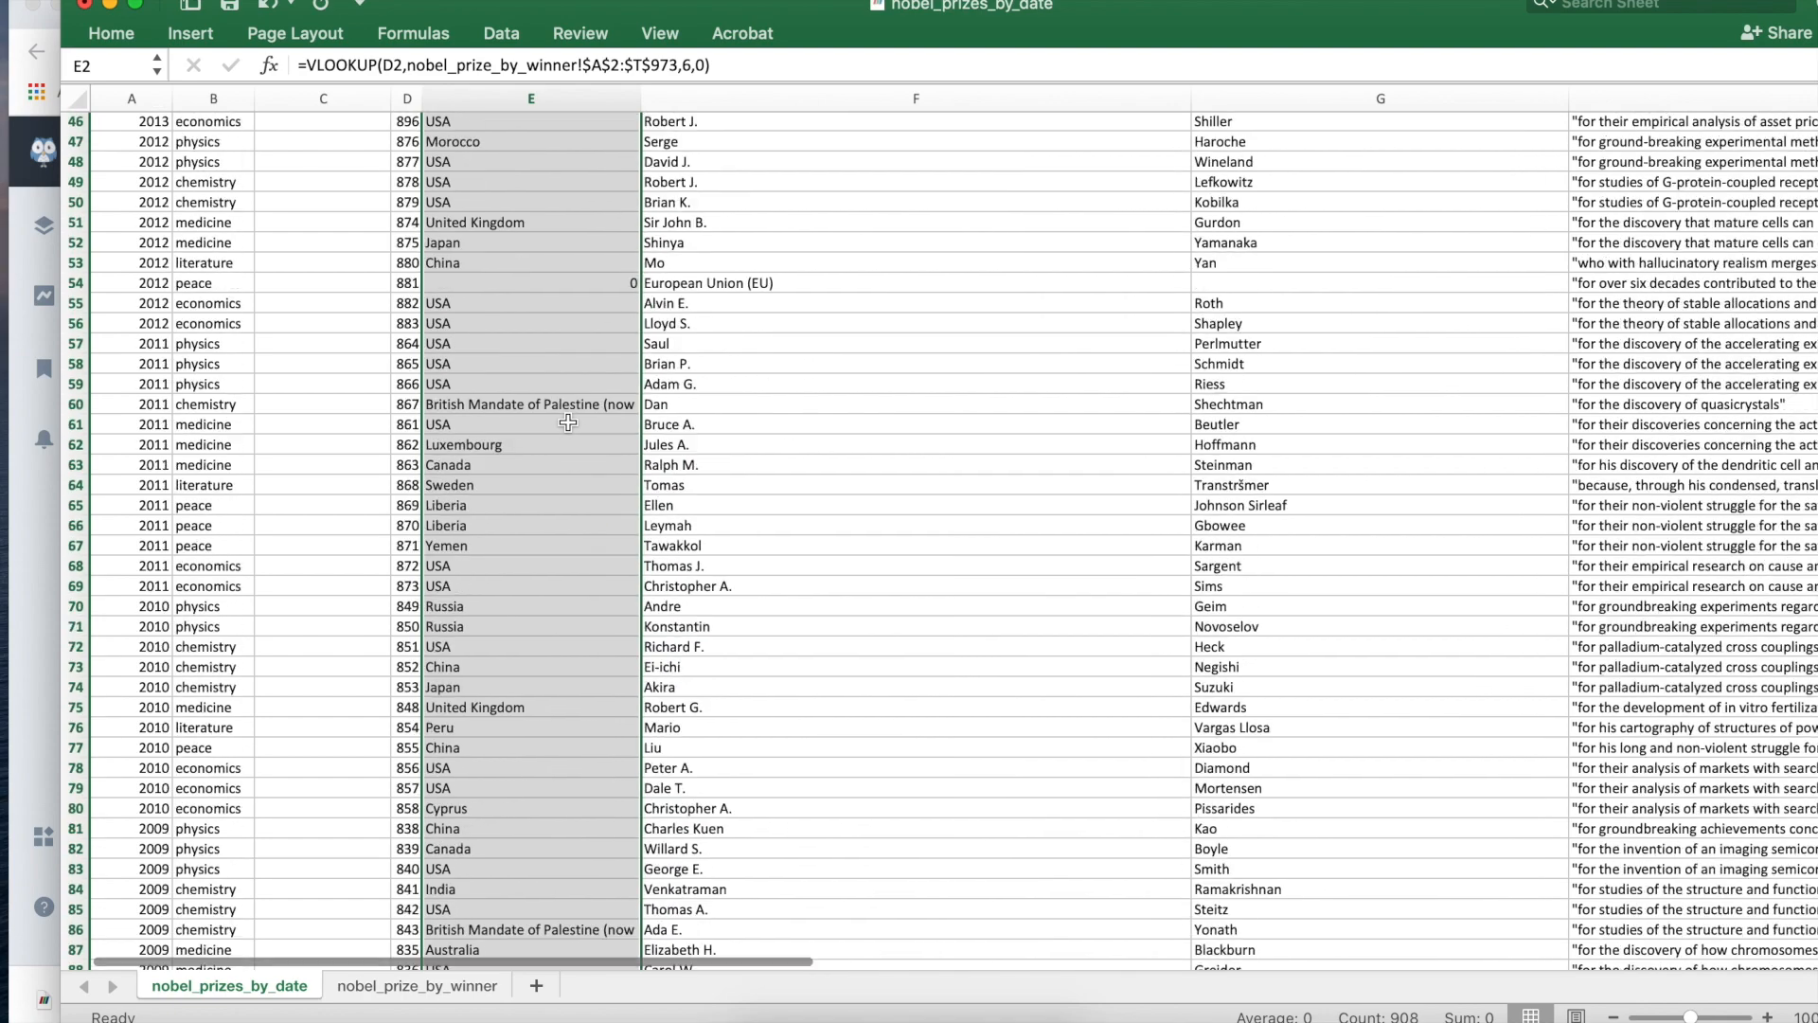
scroll(568, 422, down, 10)
scroll(568, 423, down, 5)
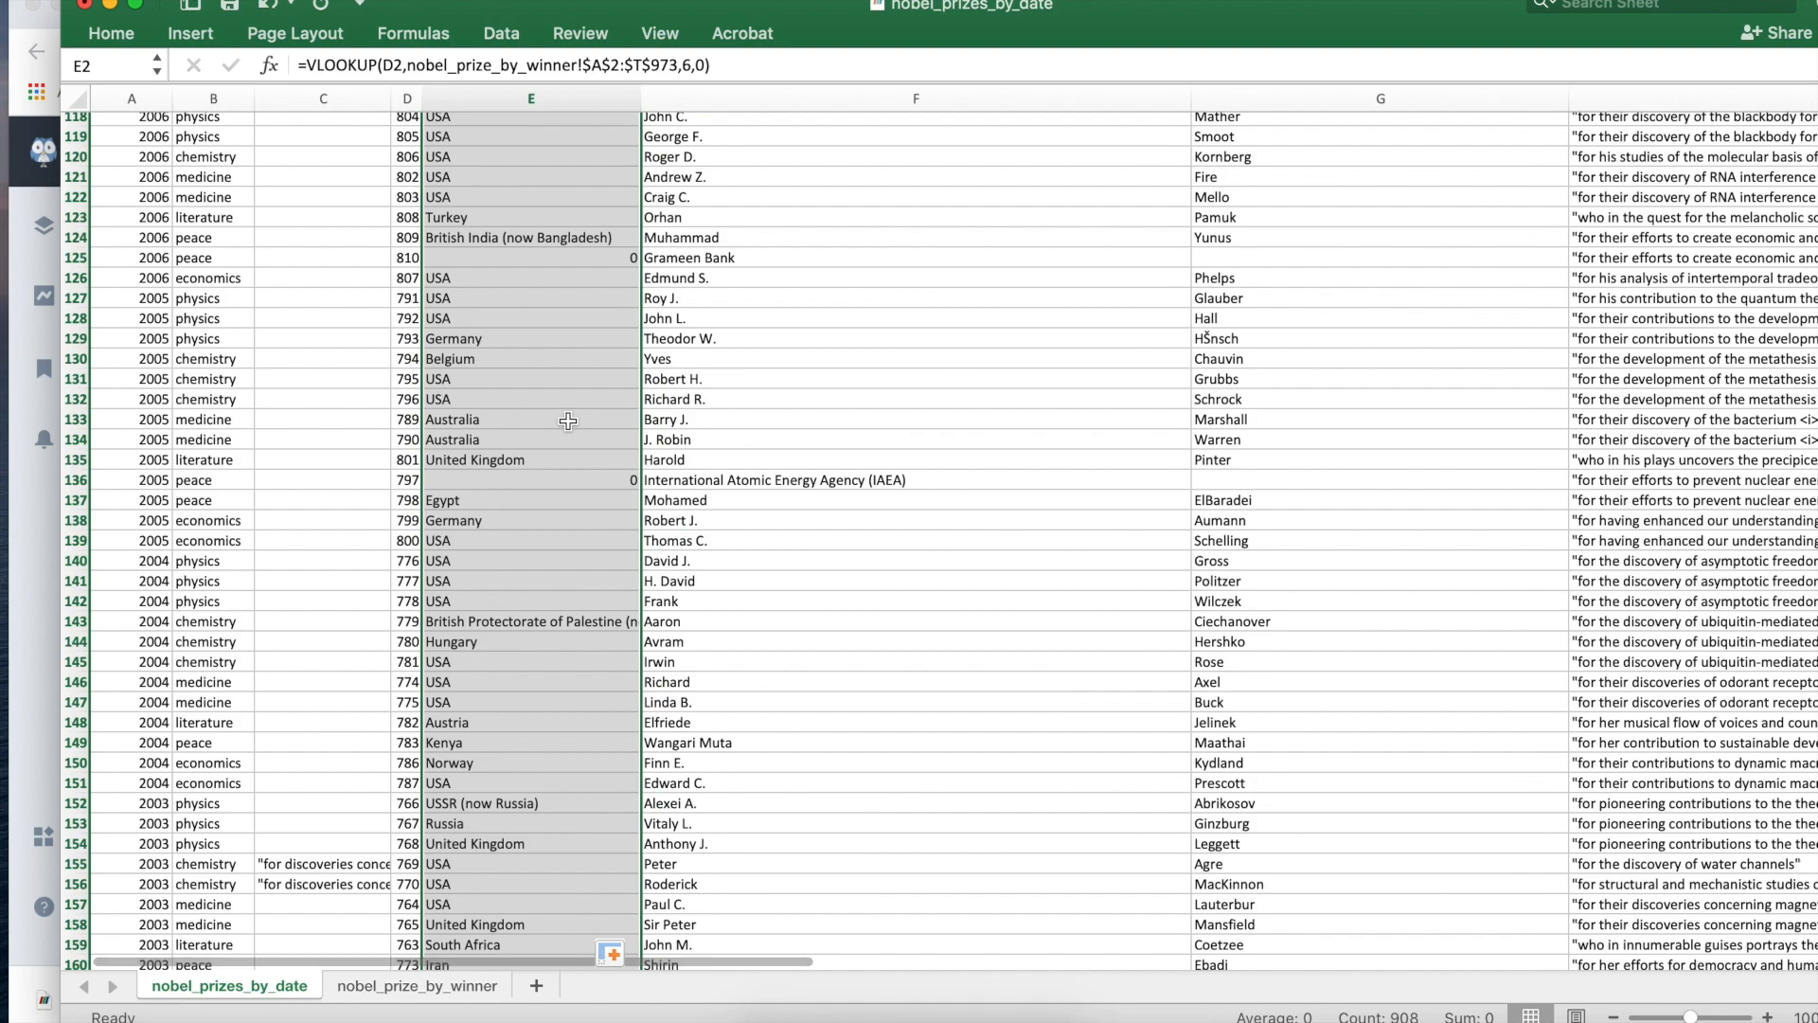
scroll(568, 421, down, 15)
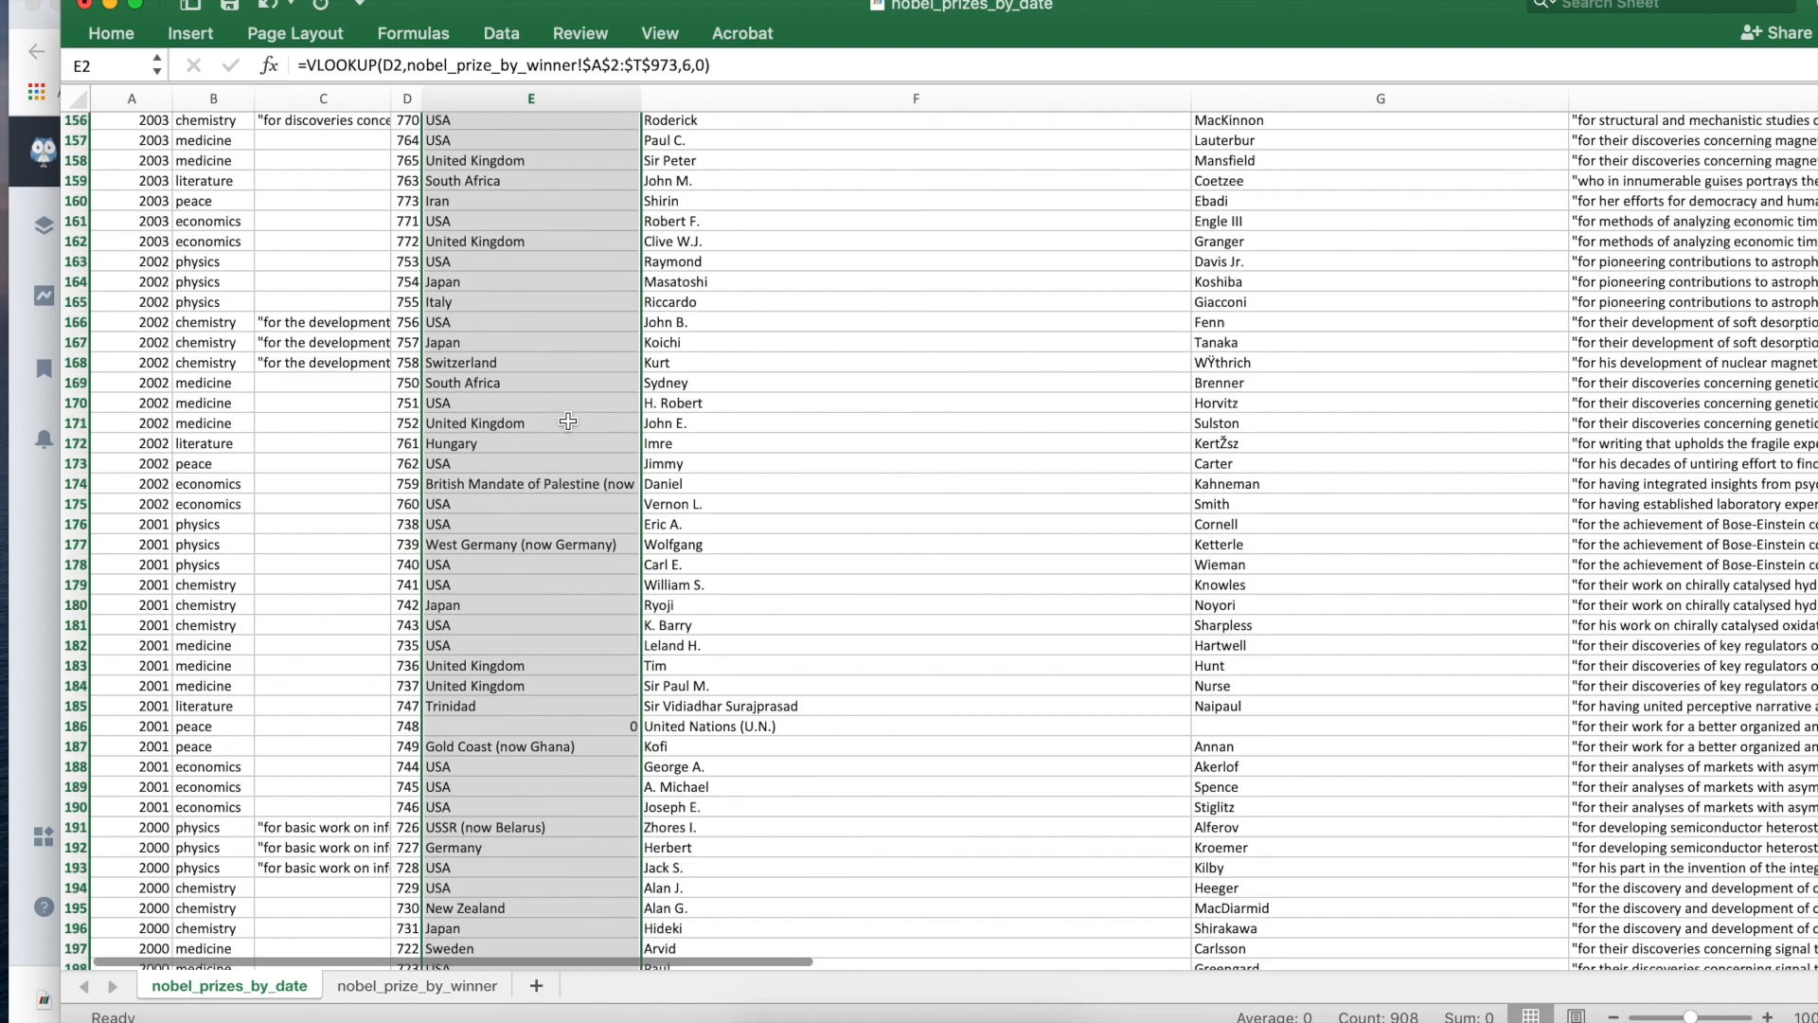
scroll(568, 422, down, 20)
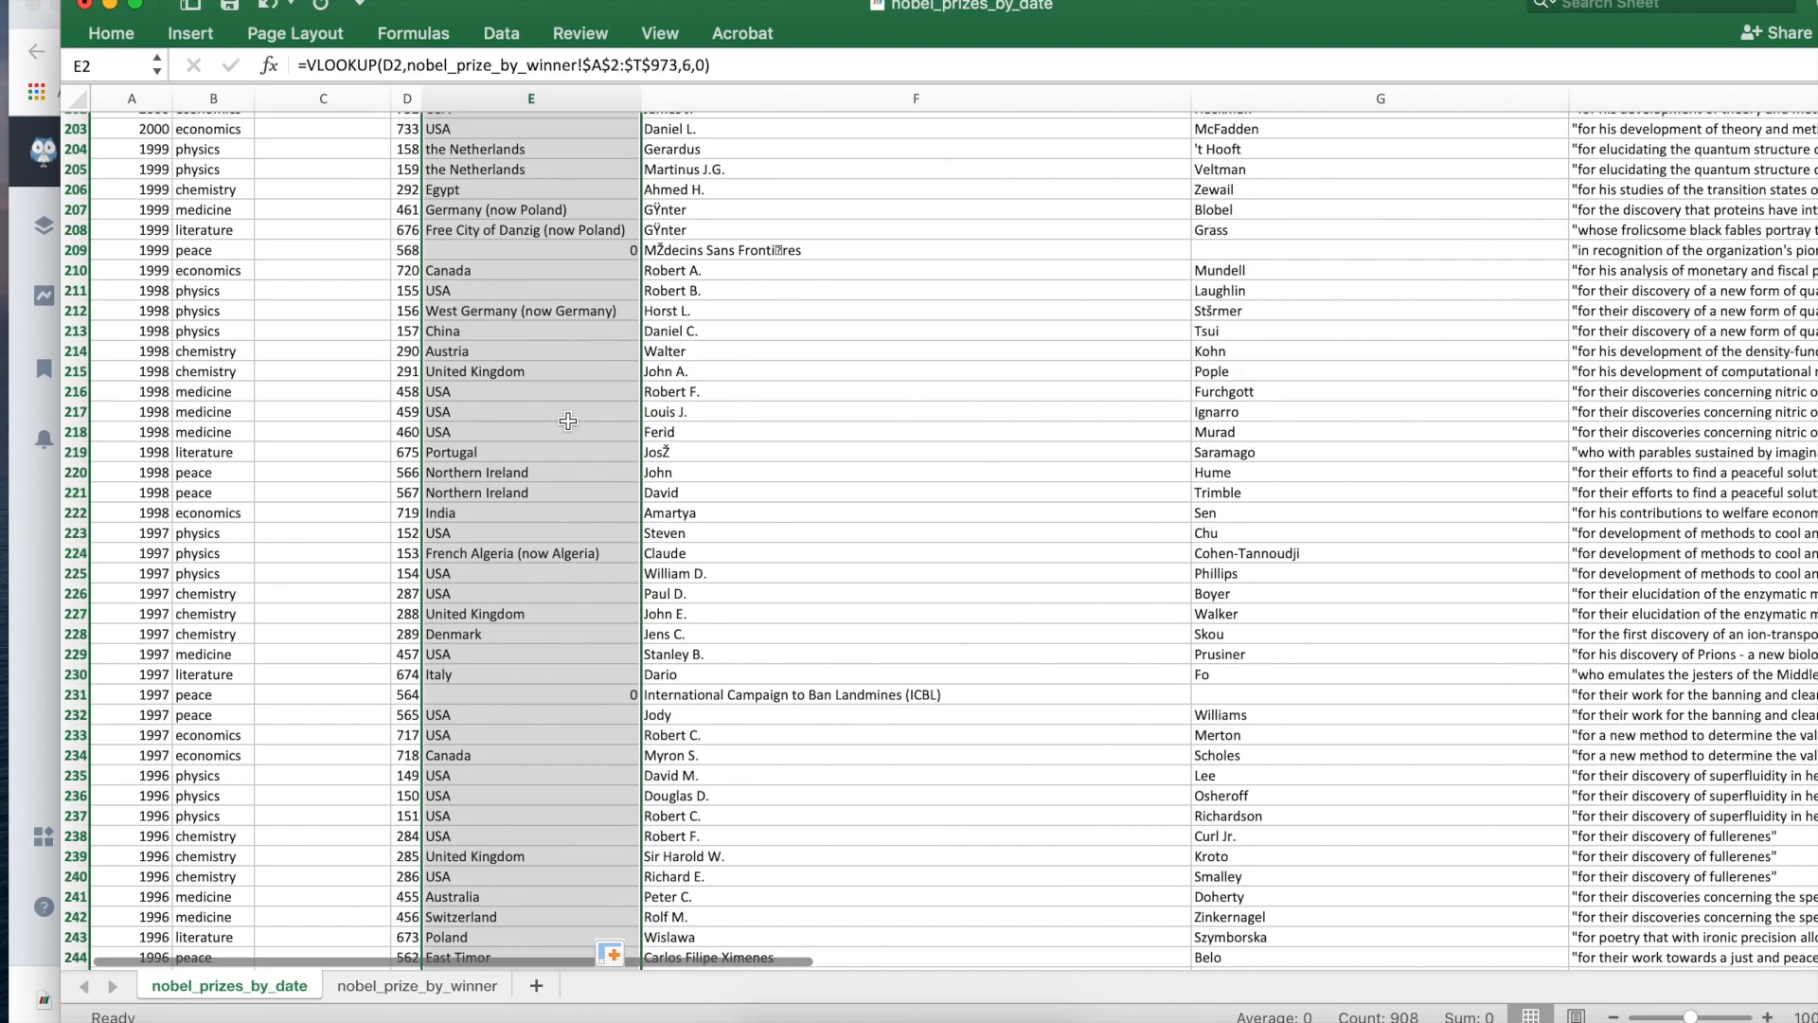
click(523, 434)
click(524, 454)
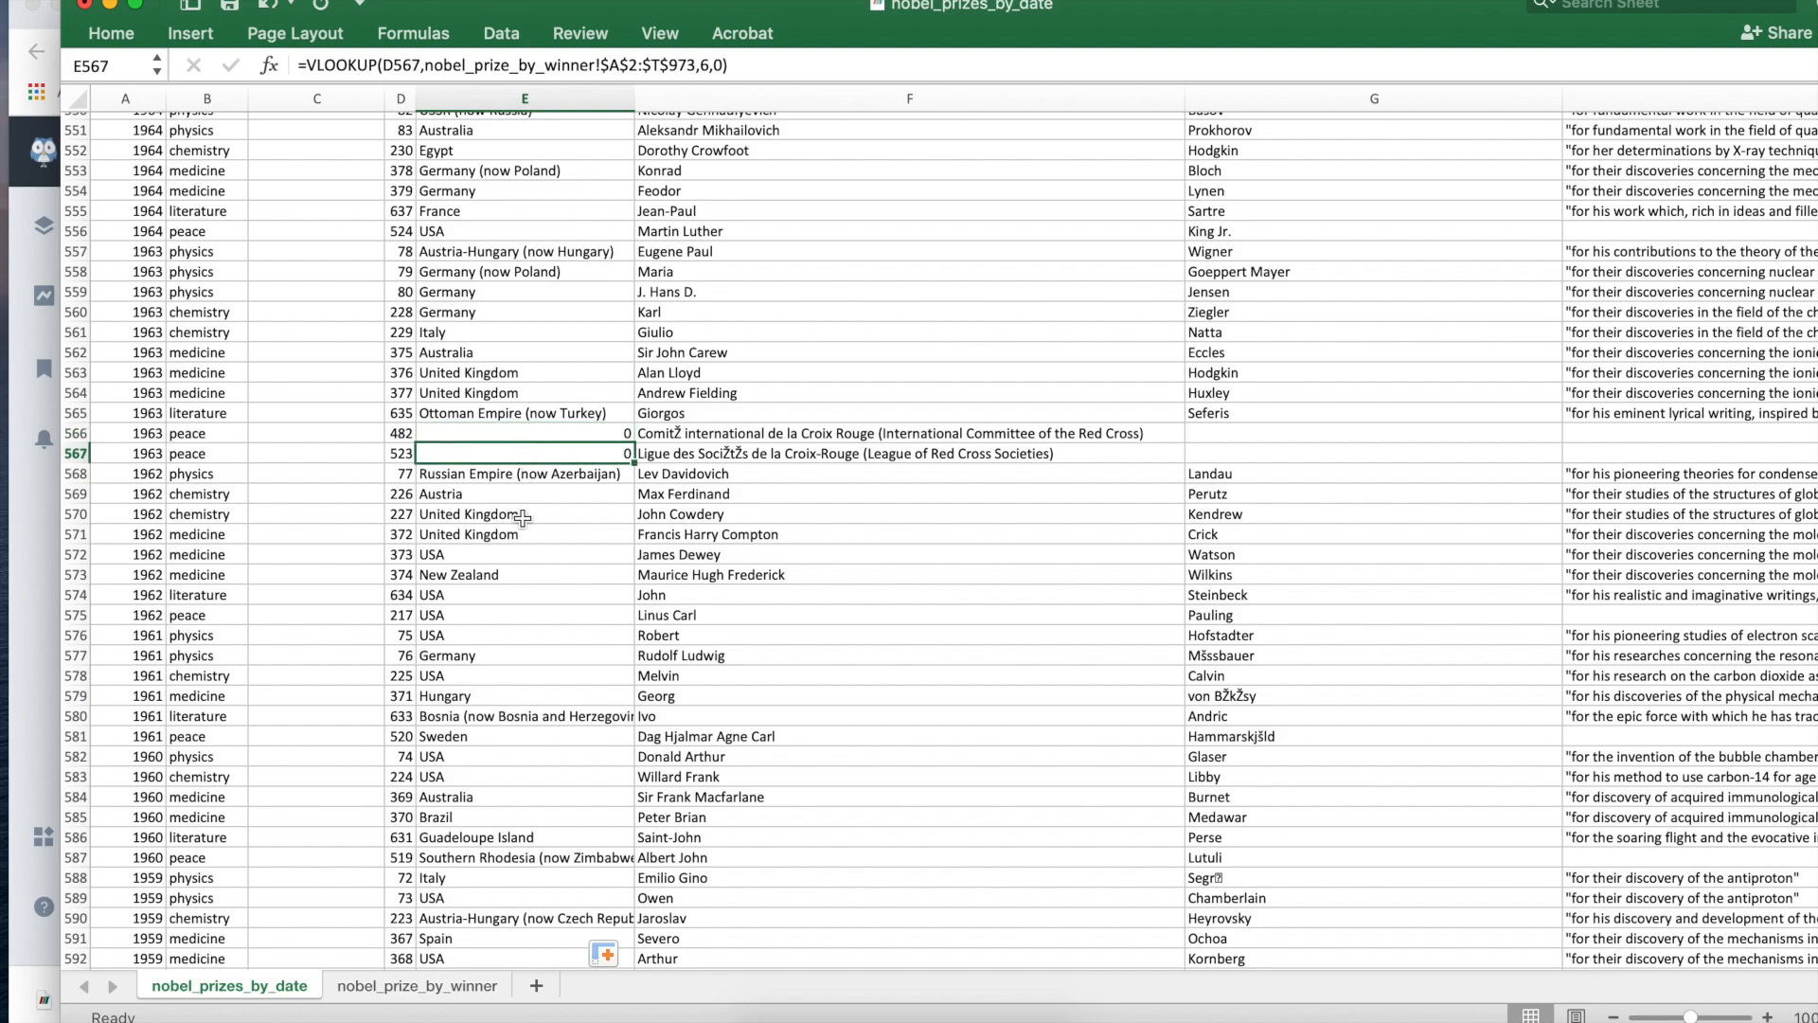
scroll(521, 518, down, 20)
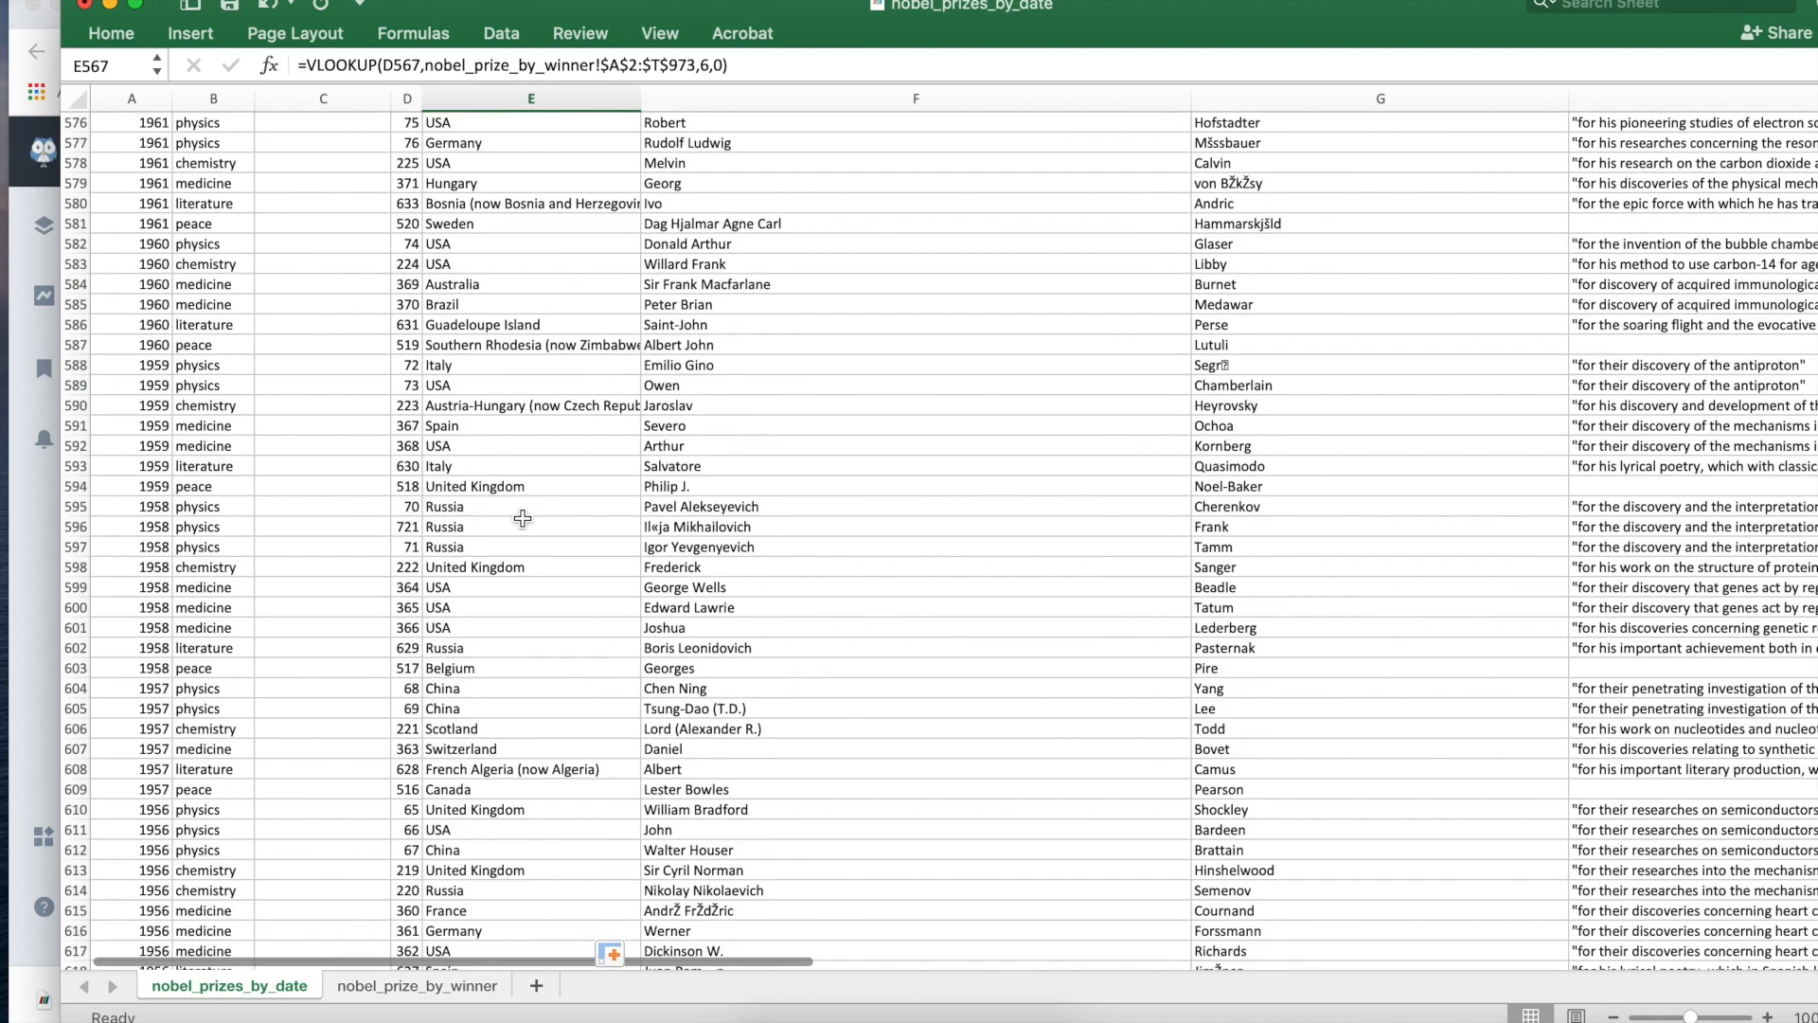
scroll(521, 518, down, 6)
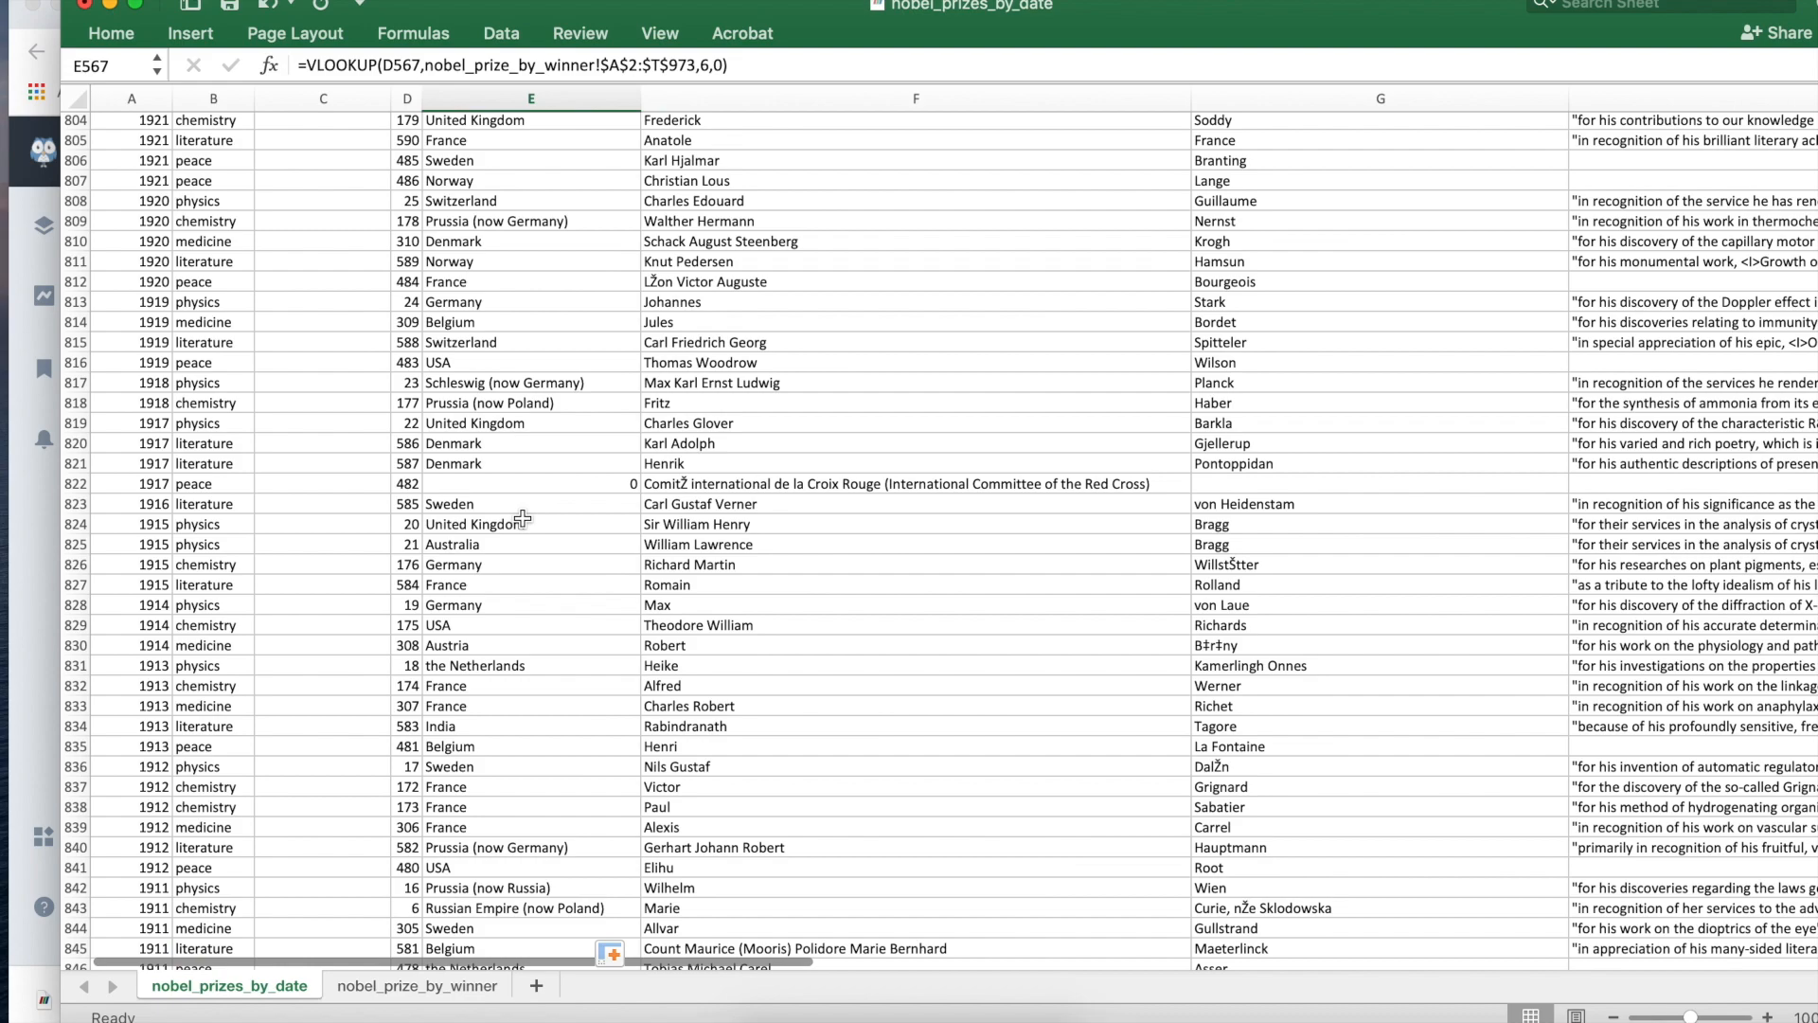
scroll(522, 518, down, 10)
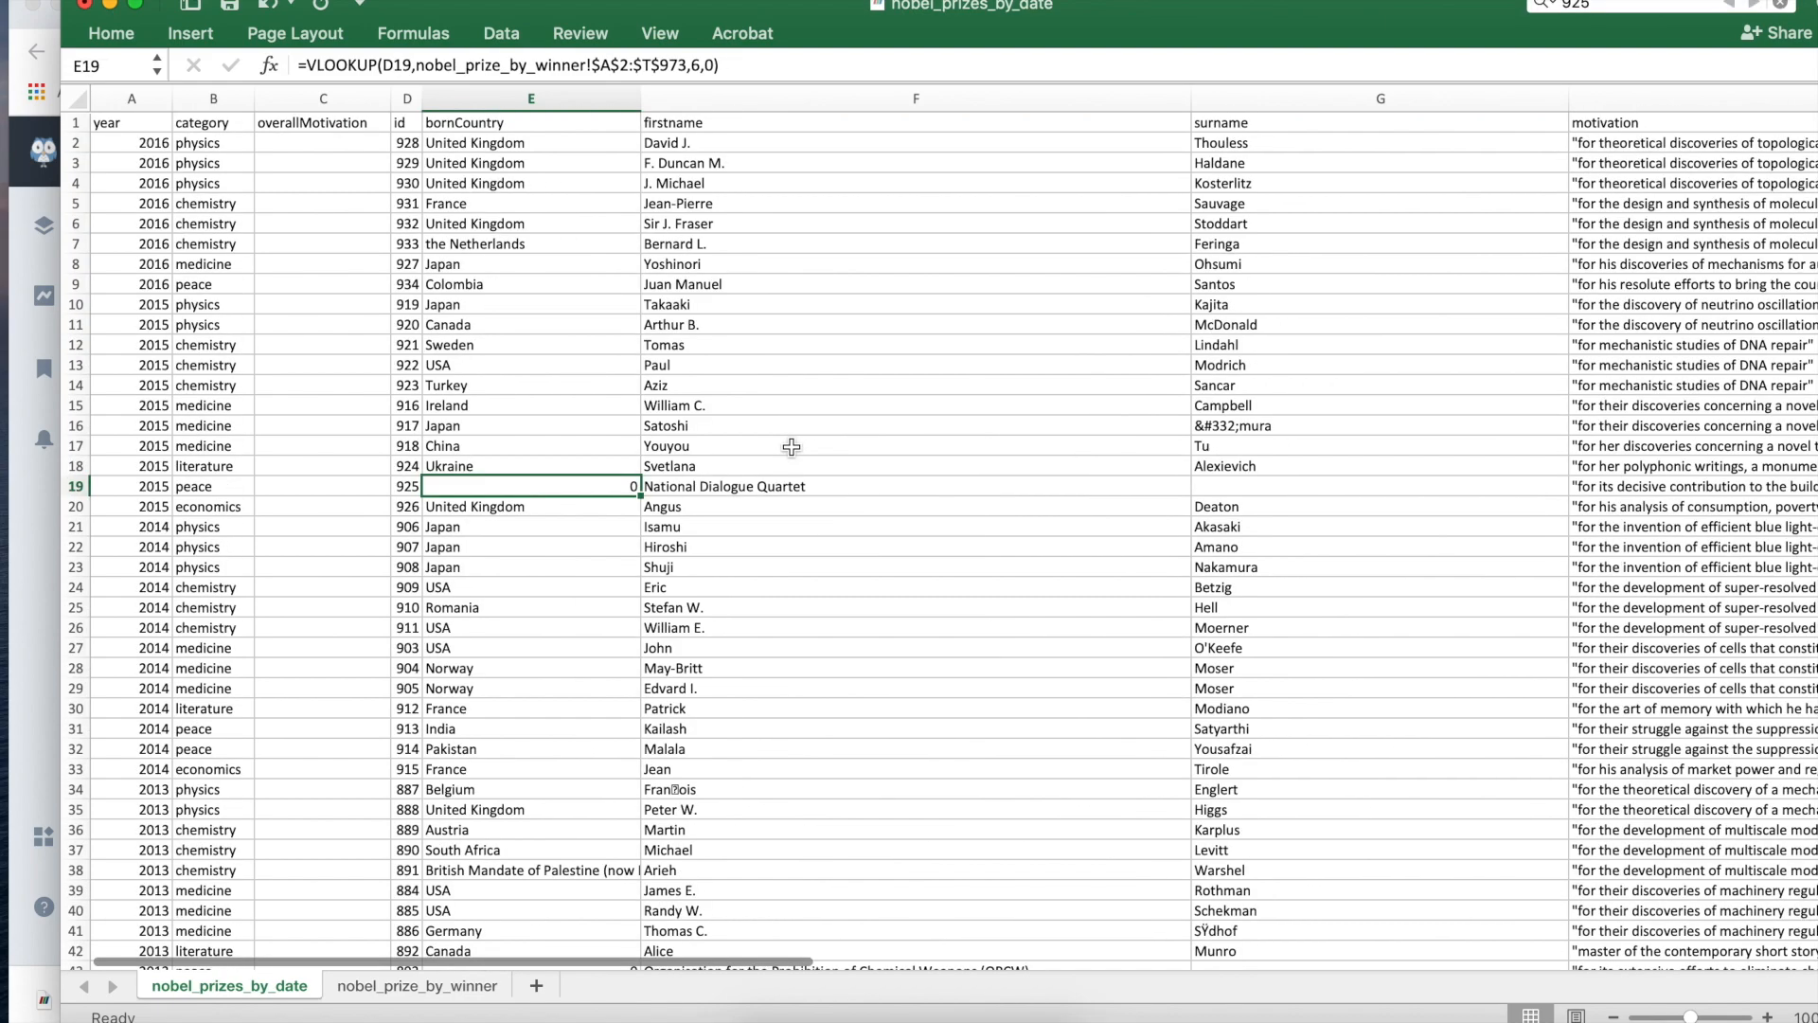
Step: Check the bornCountry results of organisation winners such as National Dialogue Quartet and OPCW, and view the source data in nobel_prize_by_winner
click(773, 487)
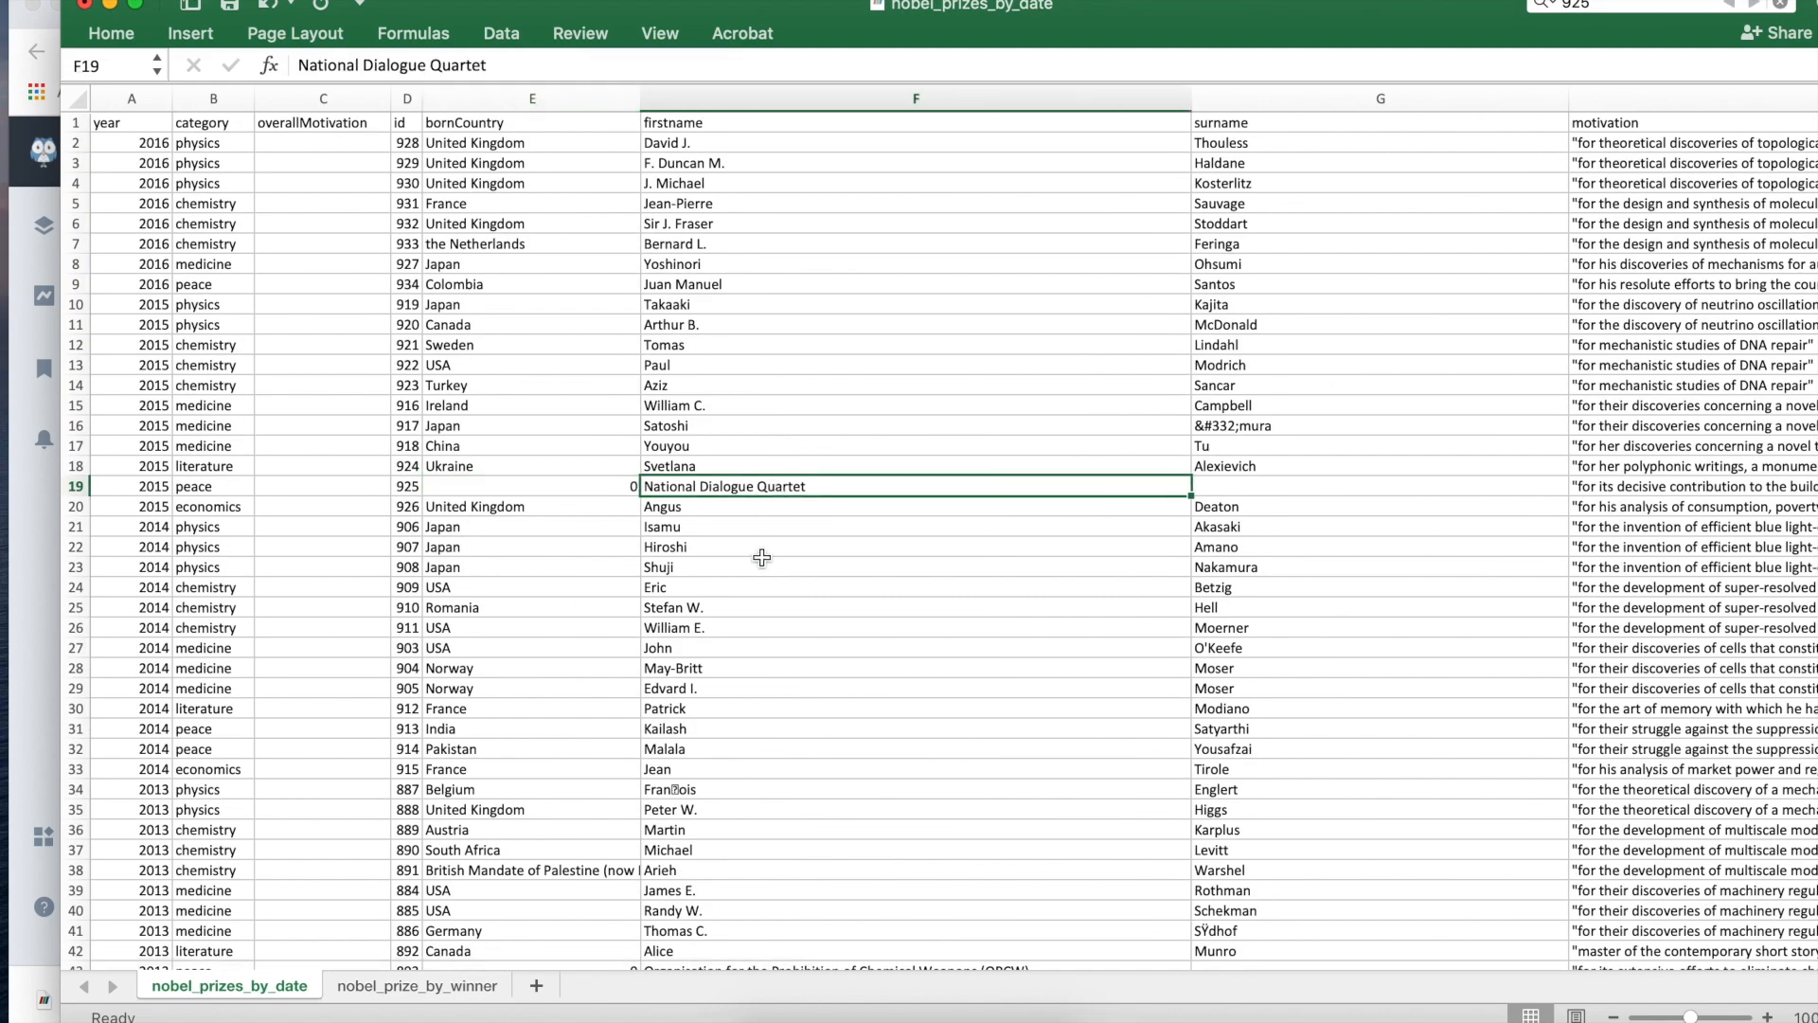
scroll(762, 556, right, 1)
scroll(762, 557, down, 10)
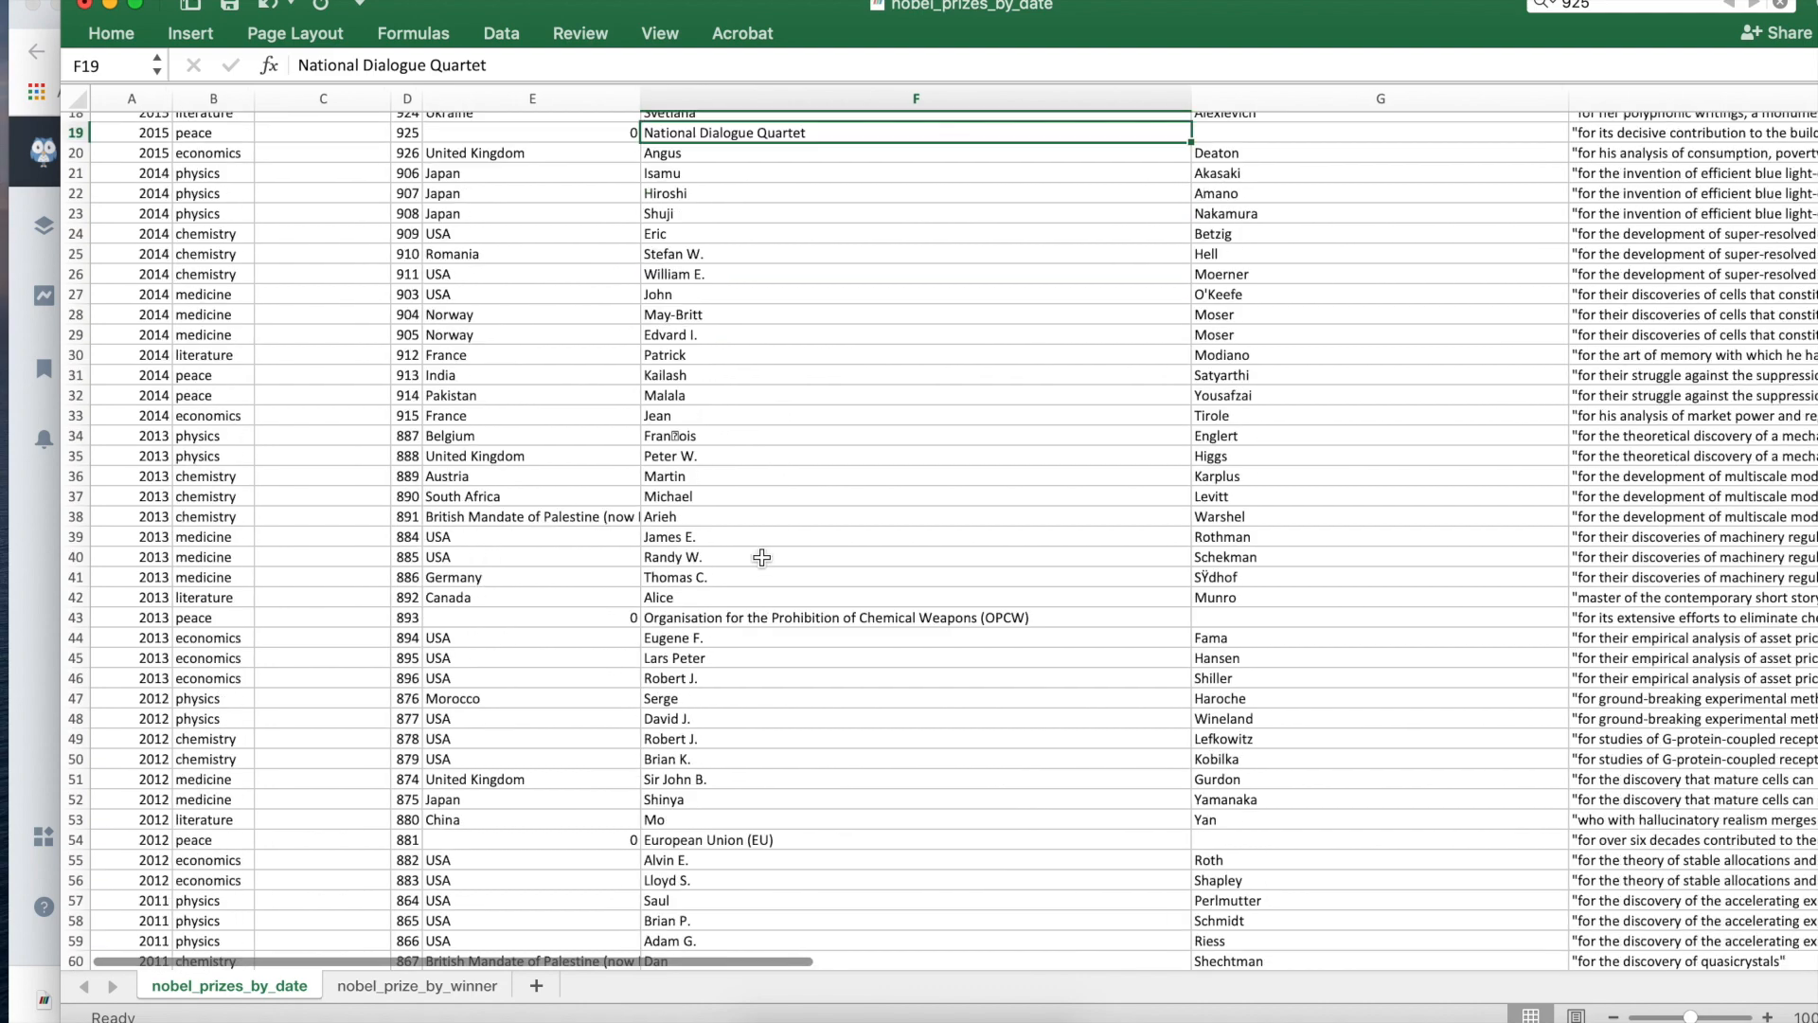
click(550, 557)
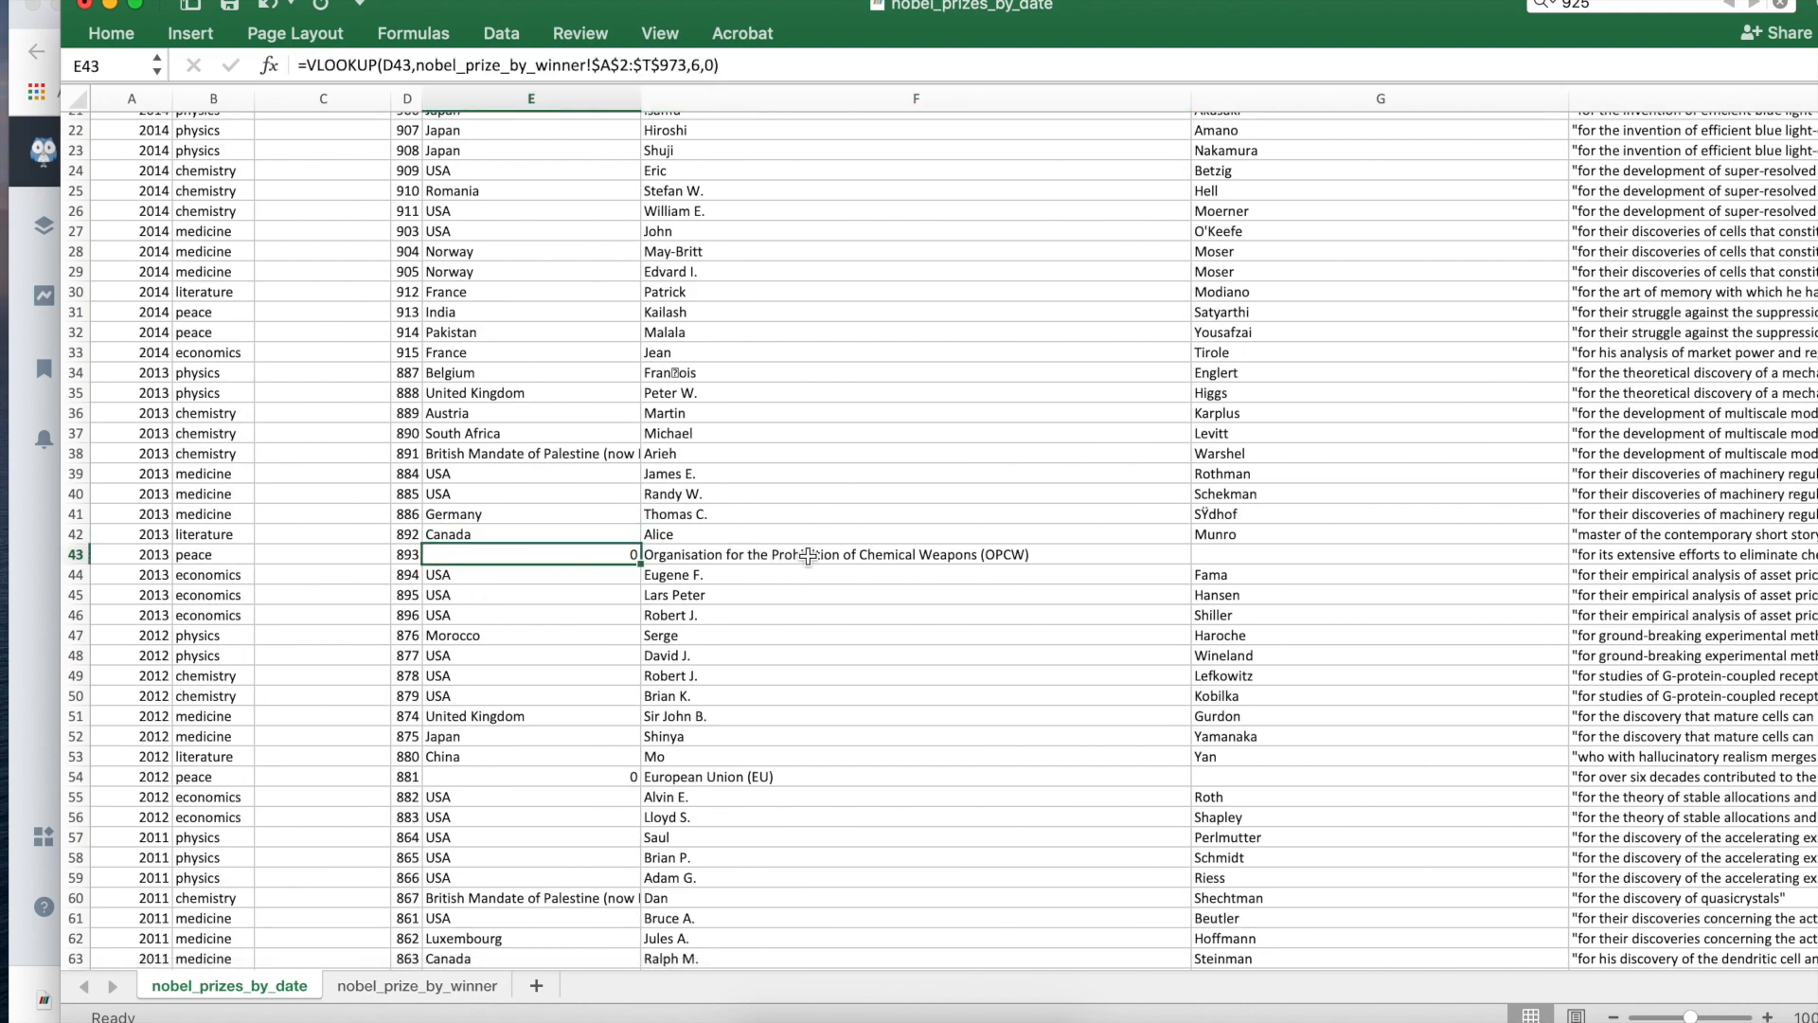
click(842, 553)
scroll(805, 675, down, 5)
click(443, 989)
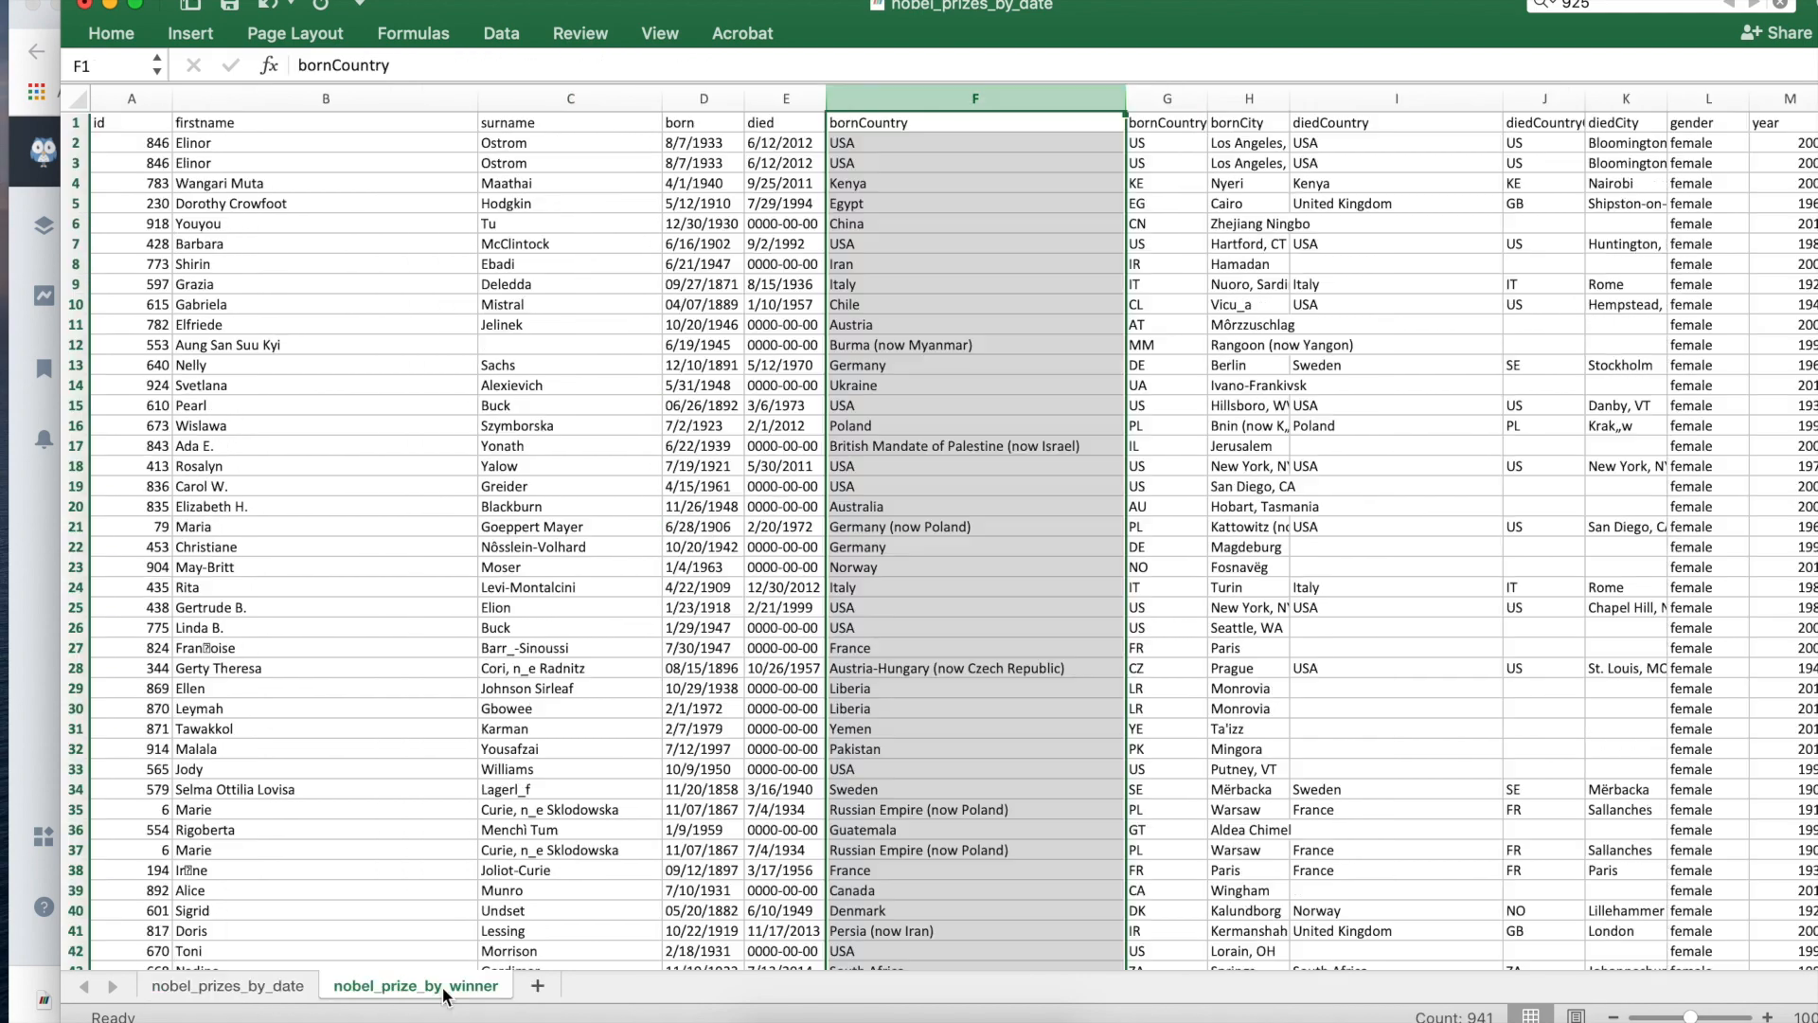
Step: Copy the whole nobel_prizes_by_date table, including bornCountry, into a new sheet starting at A1
click(255, 988)
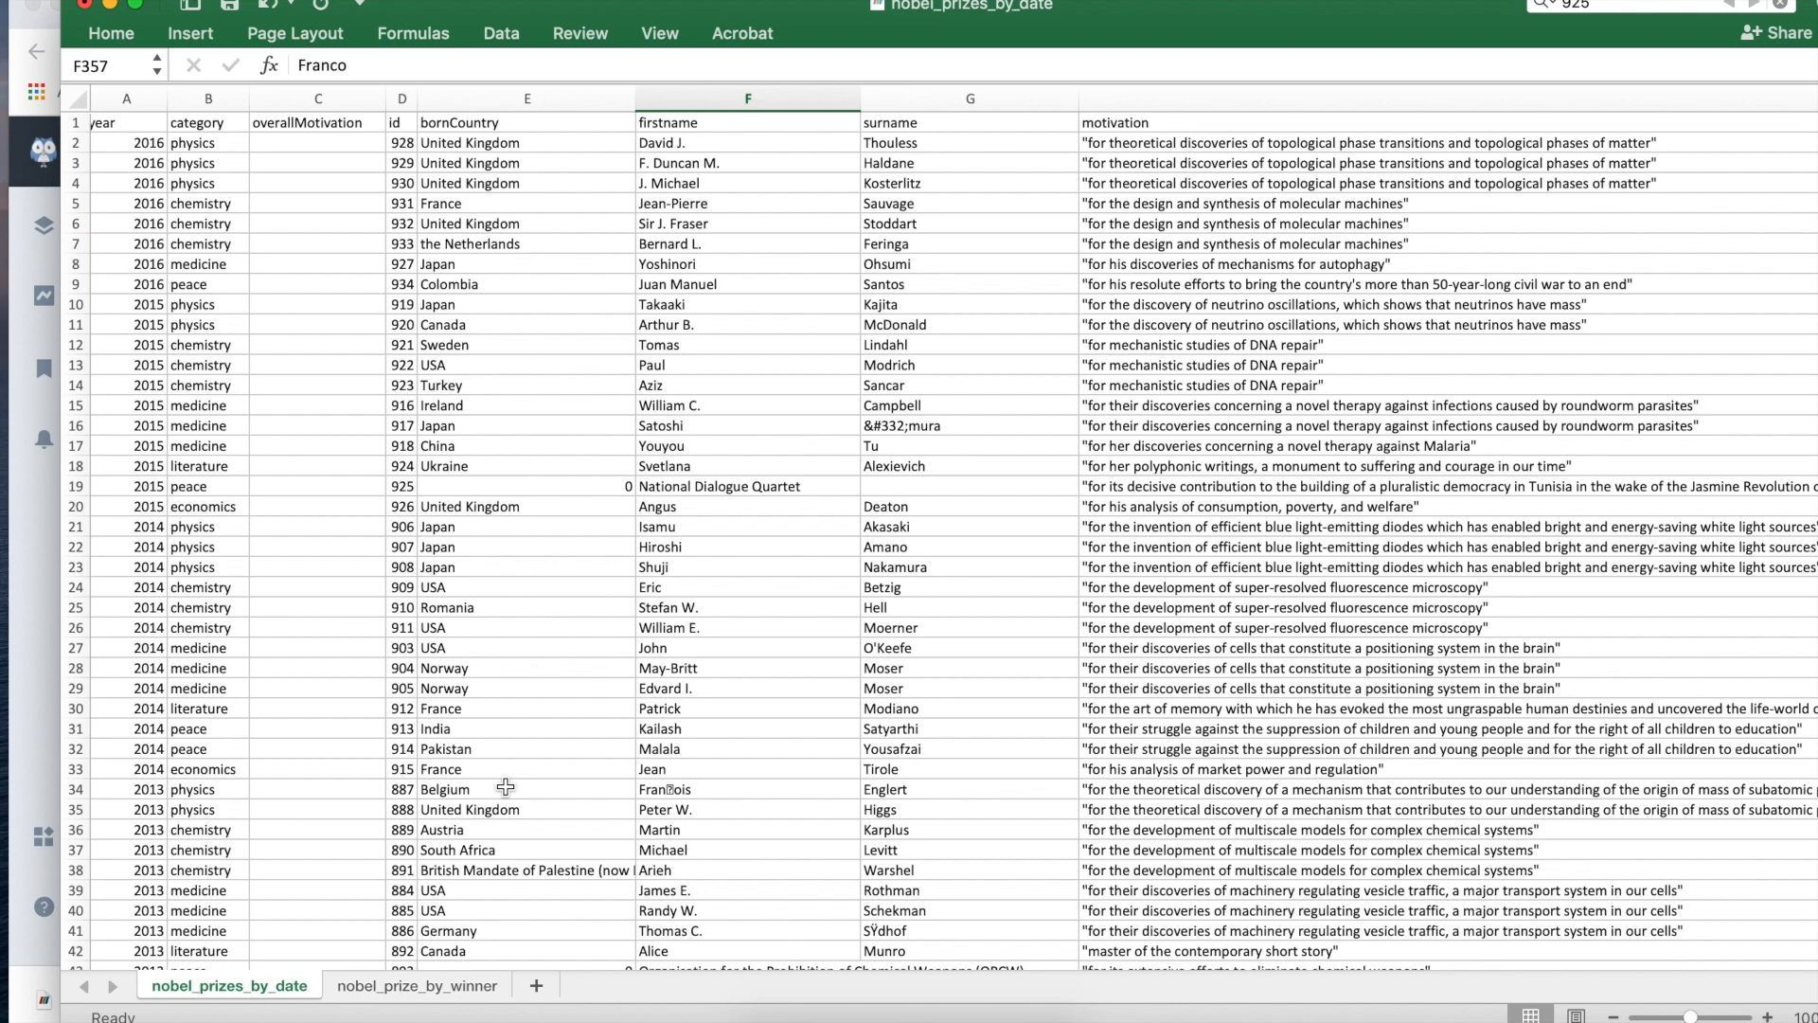
scroll(505, 787, left, 1)
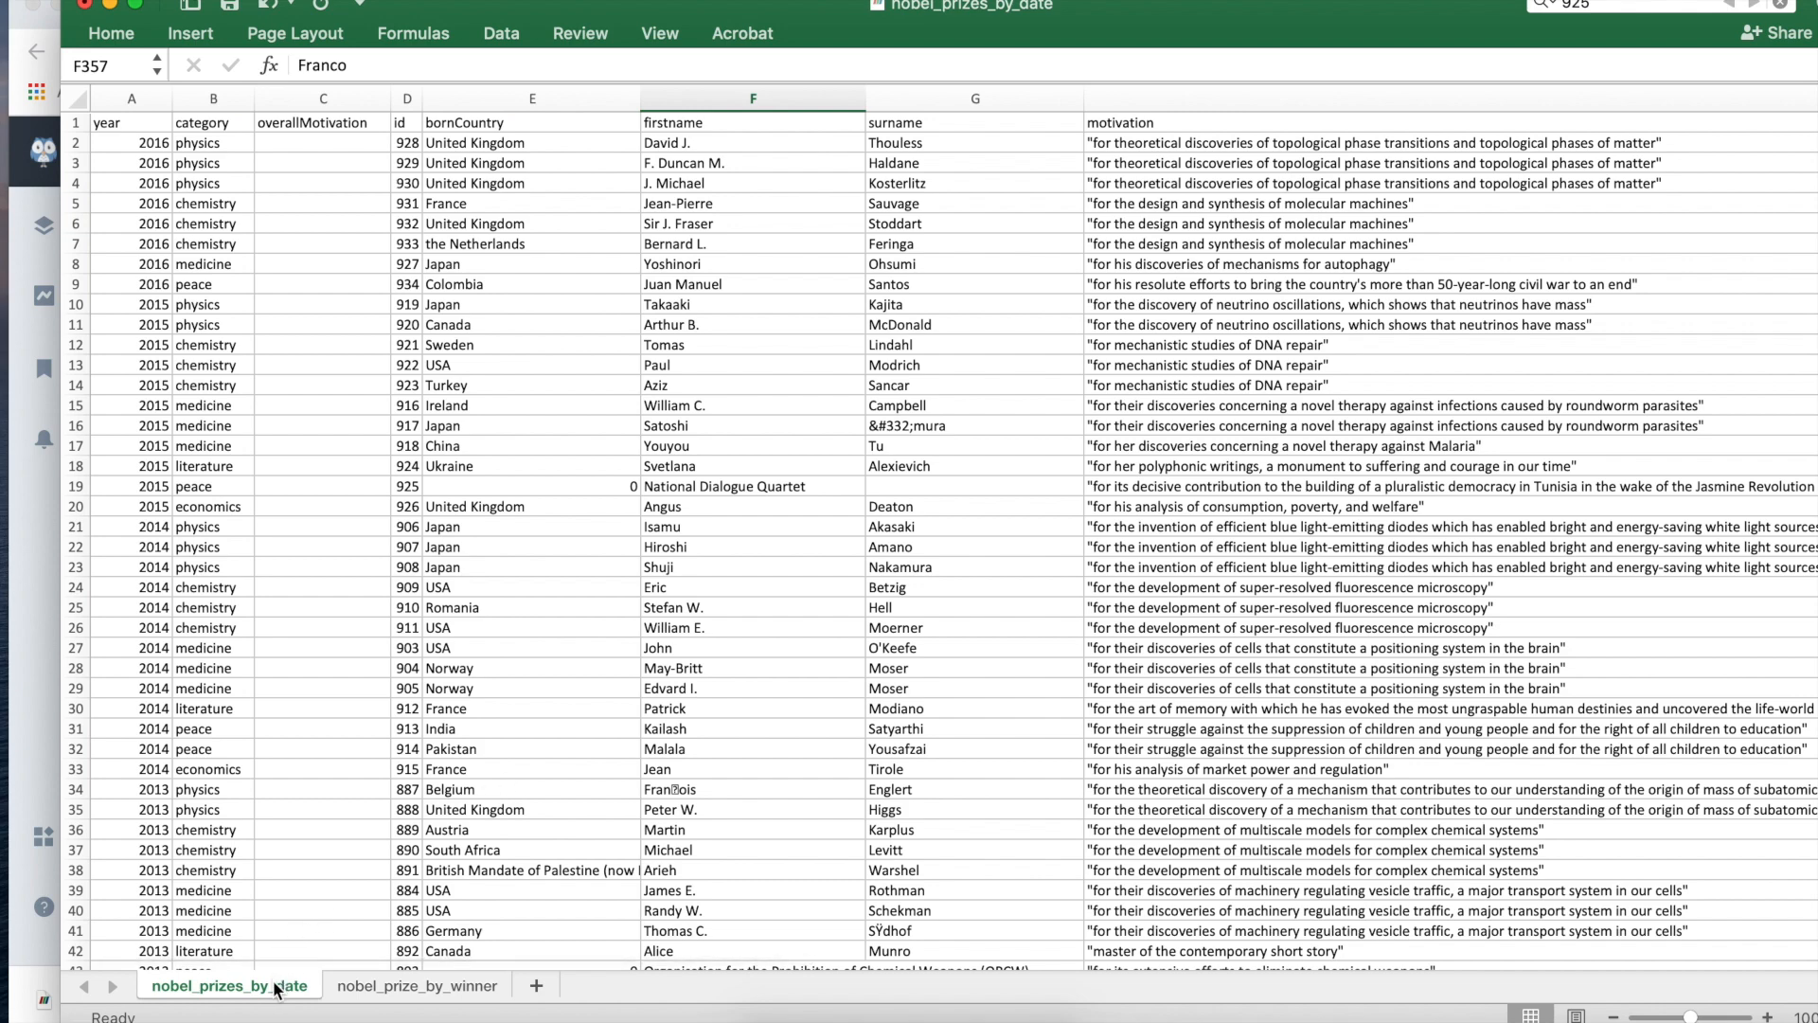
click(536, 986)
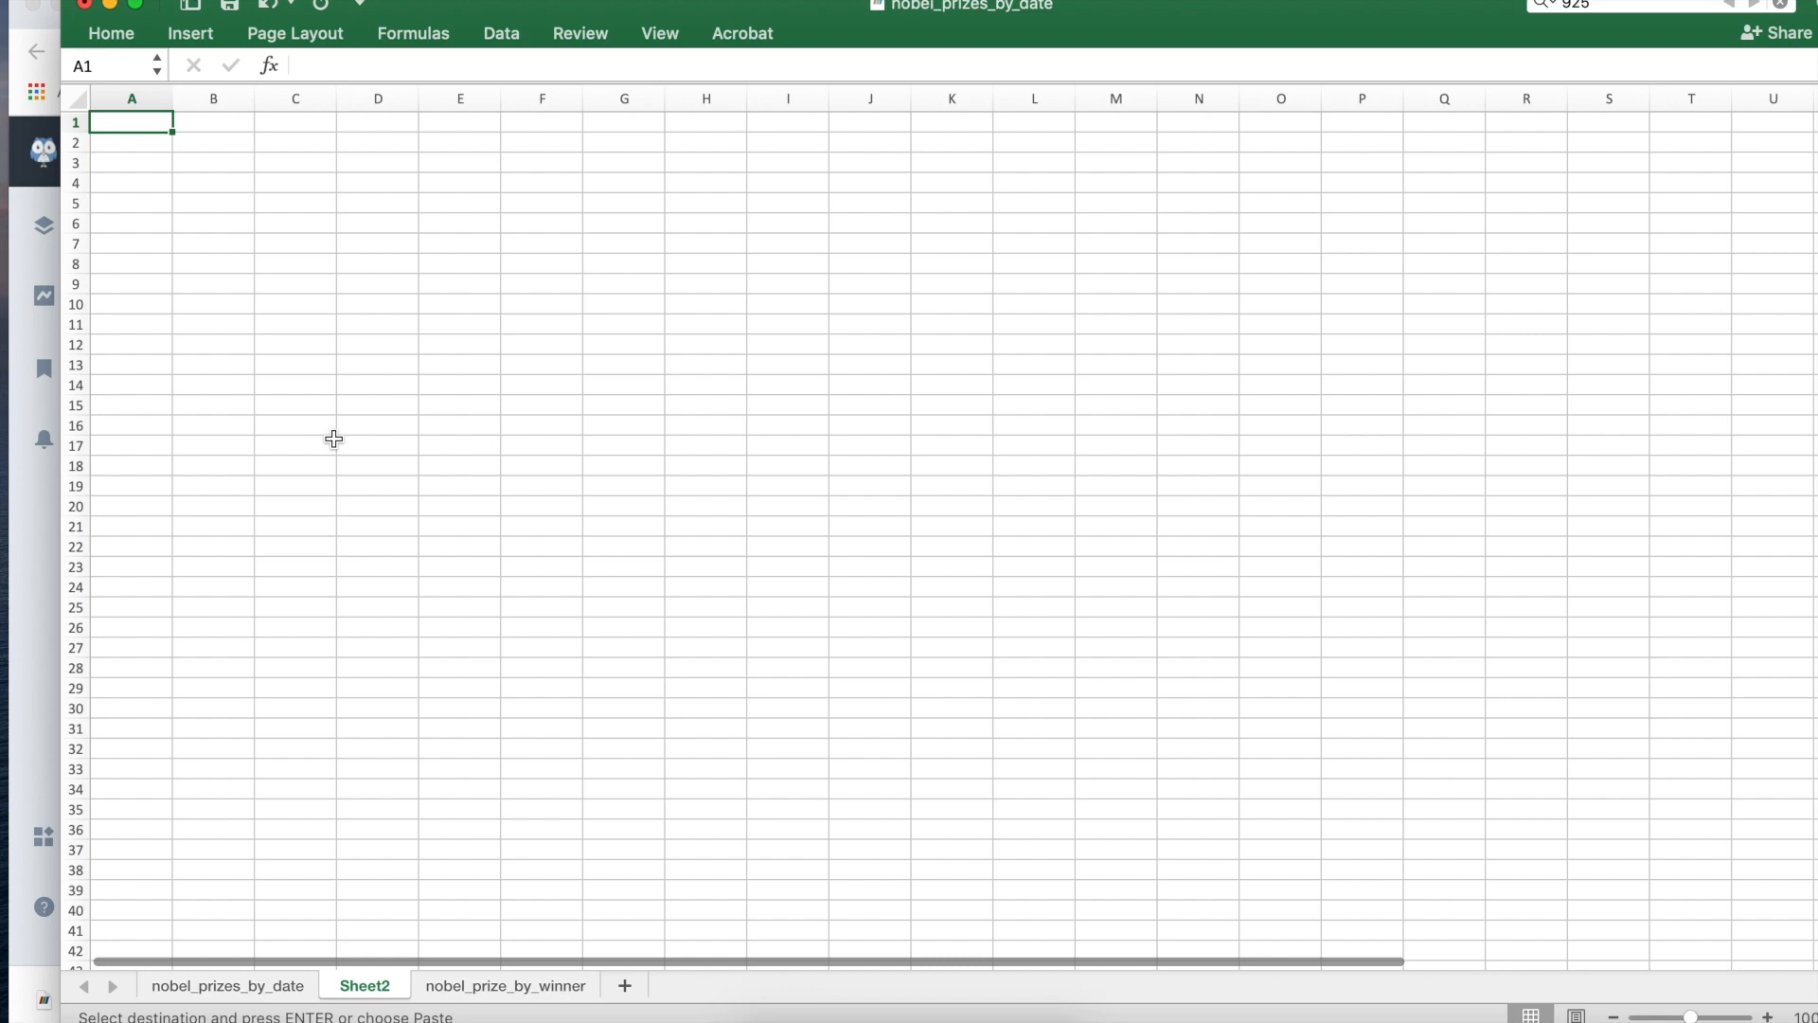
key(super+v)
scroll(816, 294, down, 2)
scroll(833, 288, up, 2)
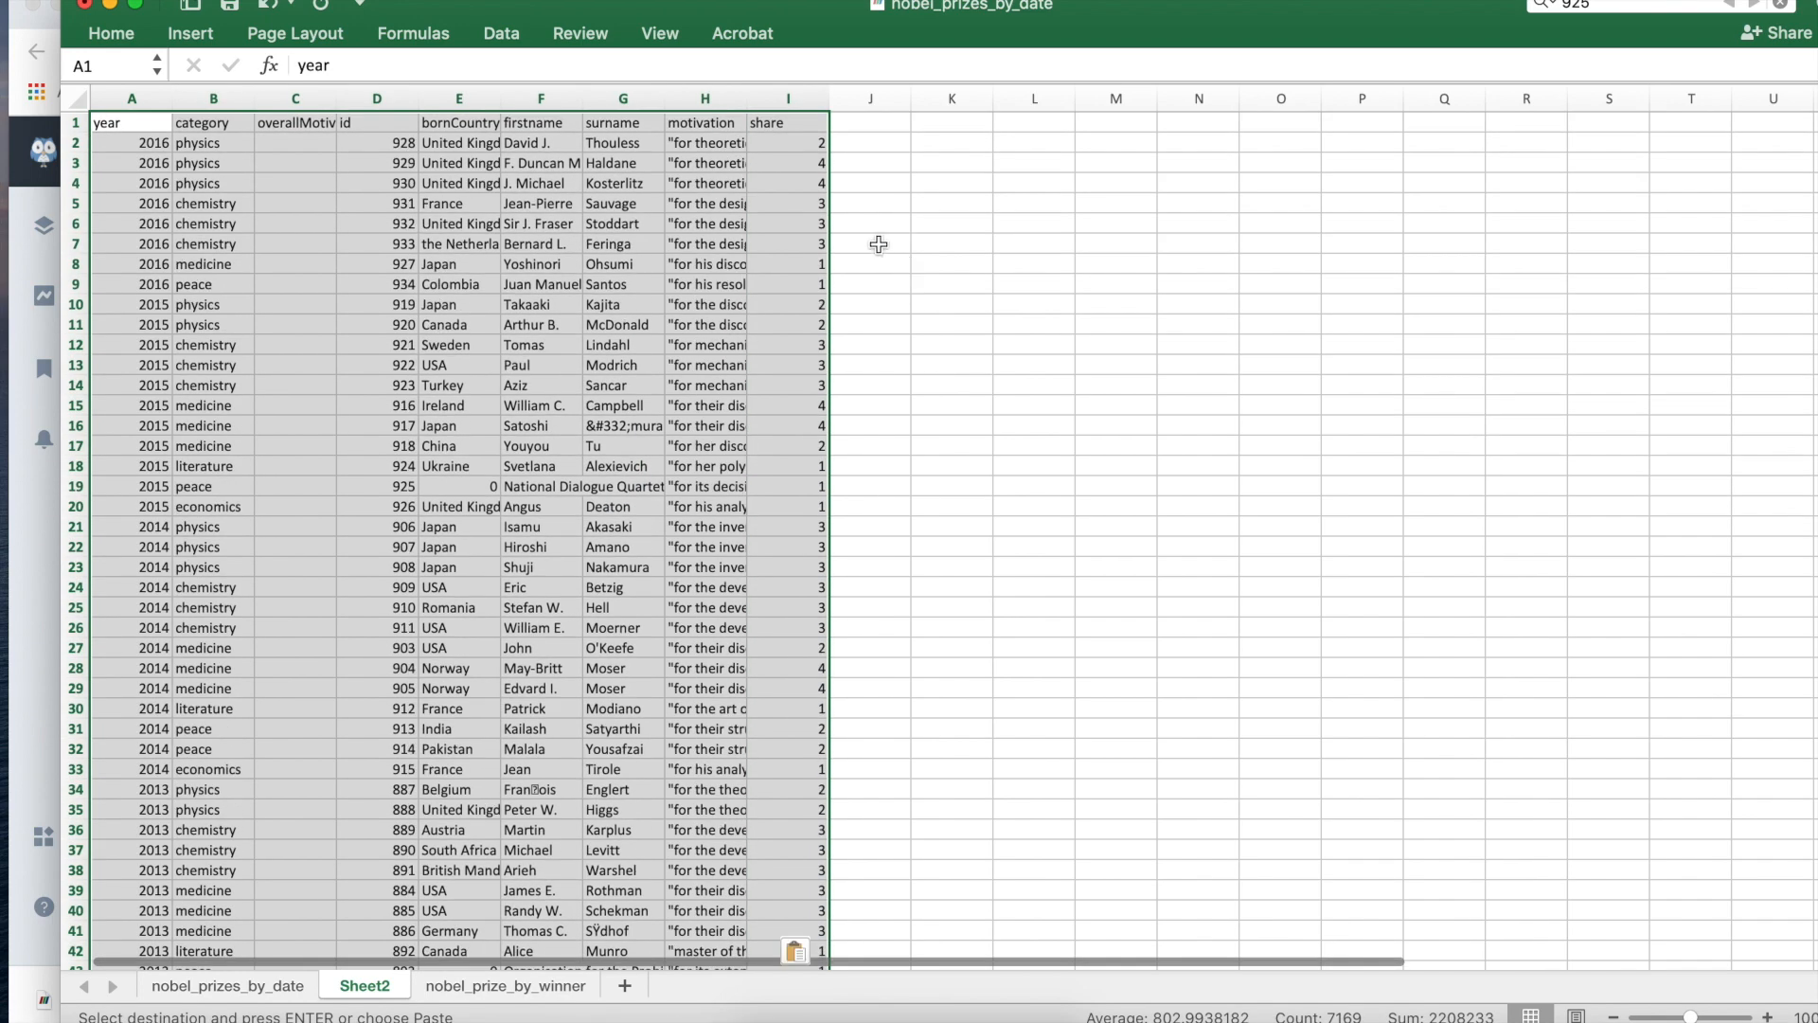
Step: Auto-fit the bornCountry column E in Sheet2 to its contents
click(299, 99)
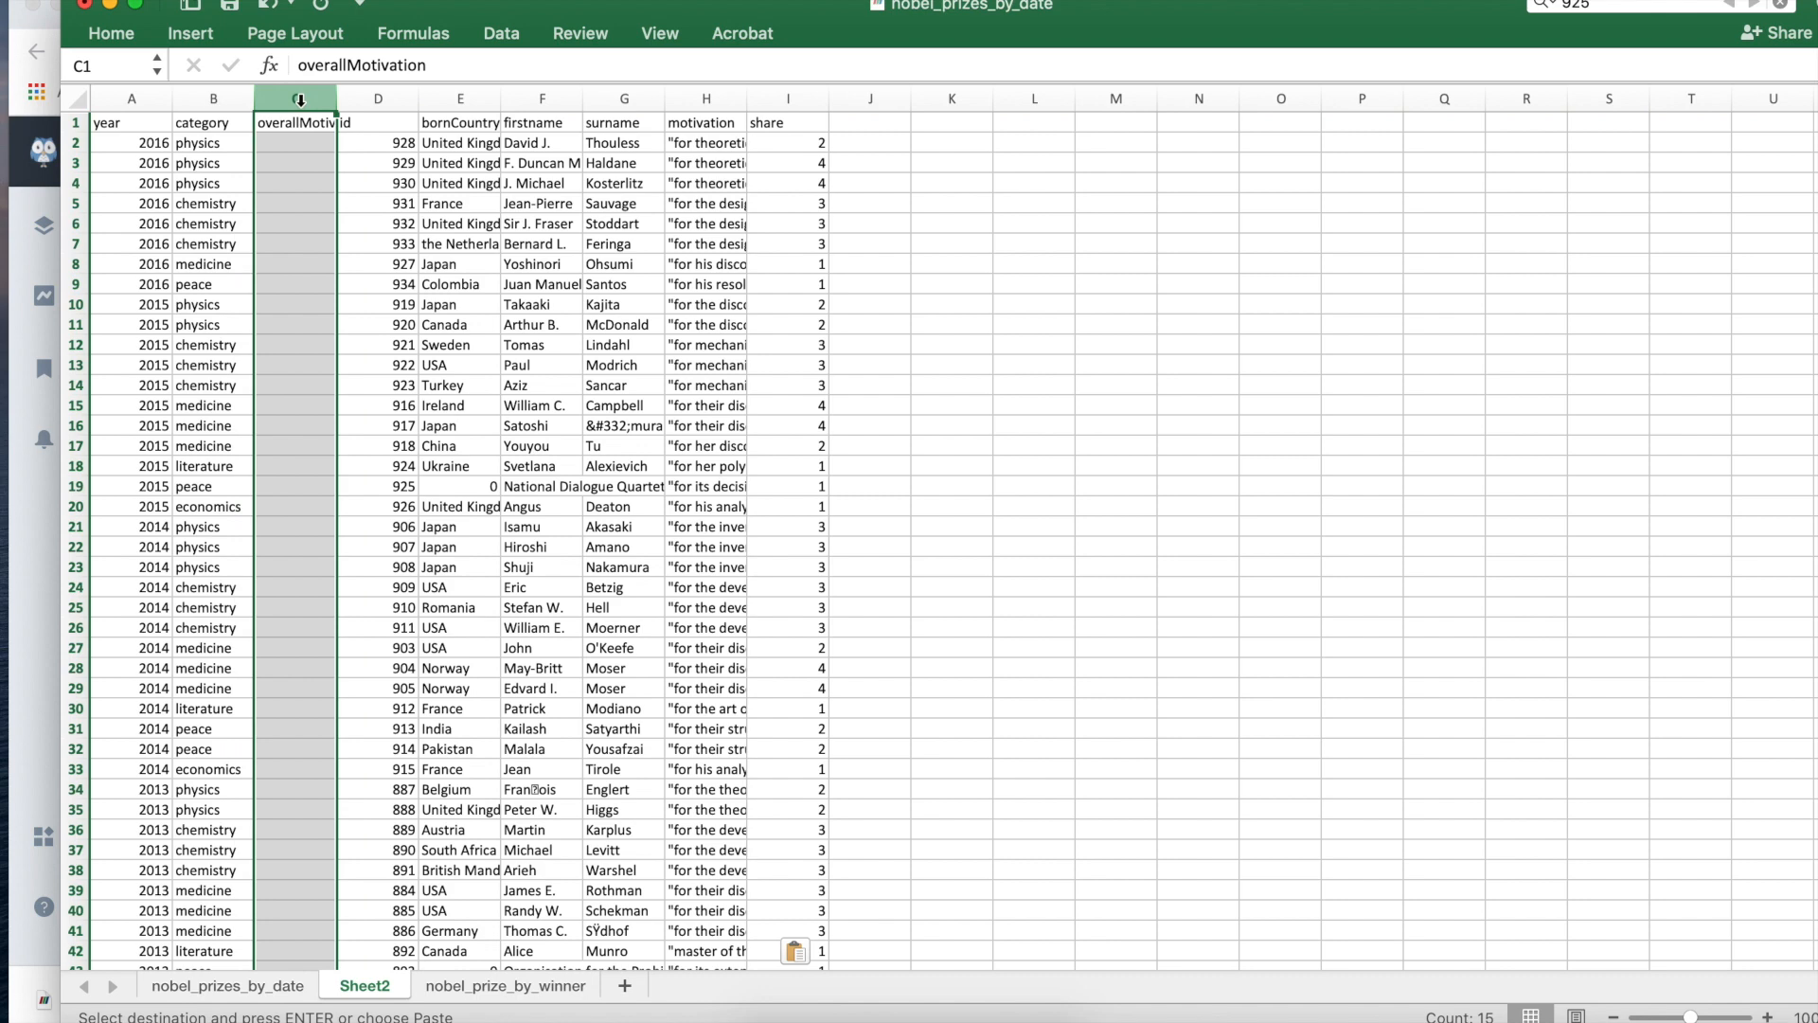
click(919, 278)
double_click(503, 98)
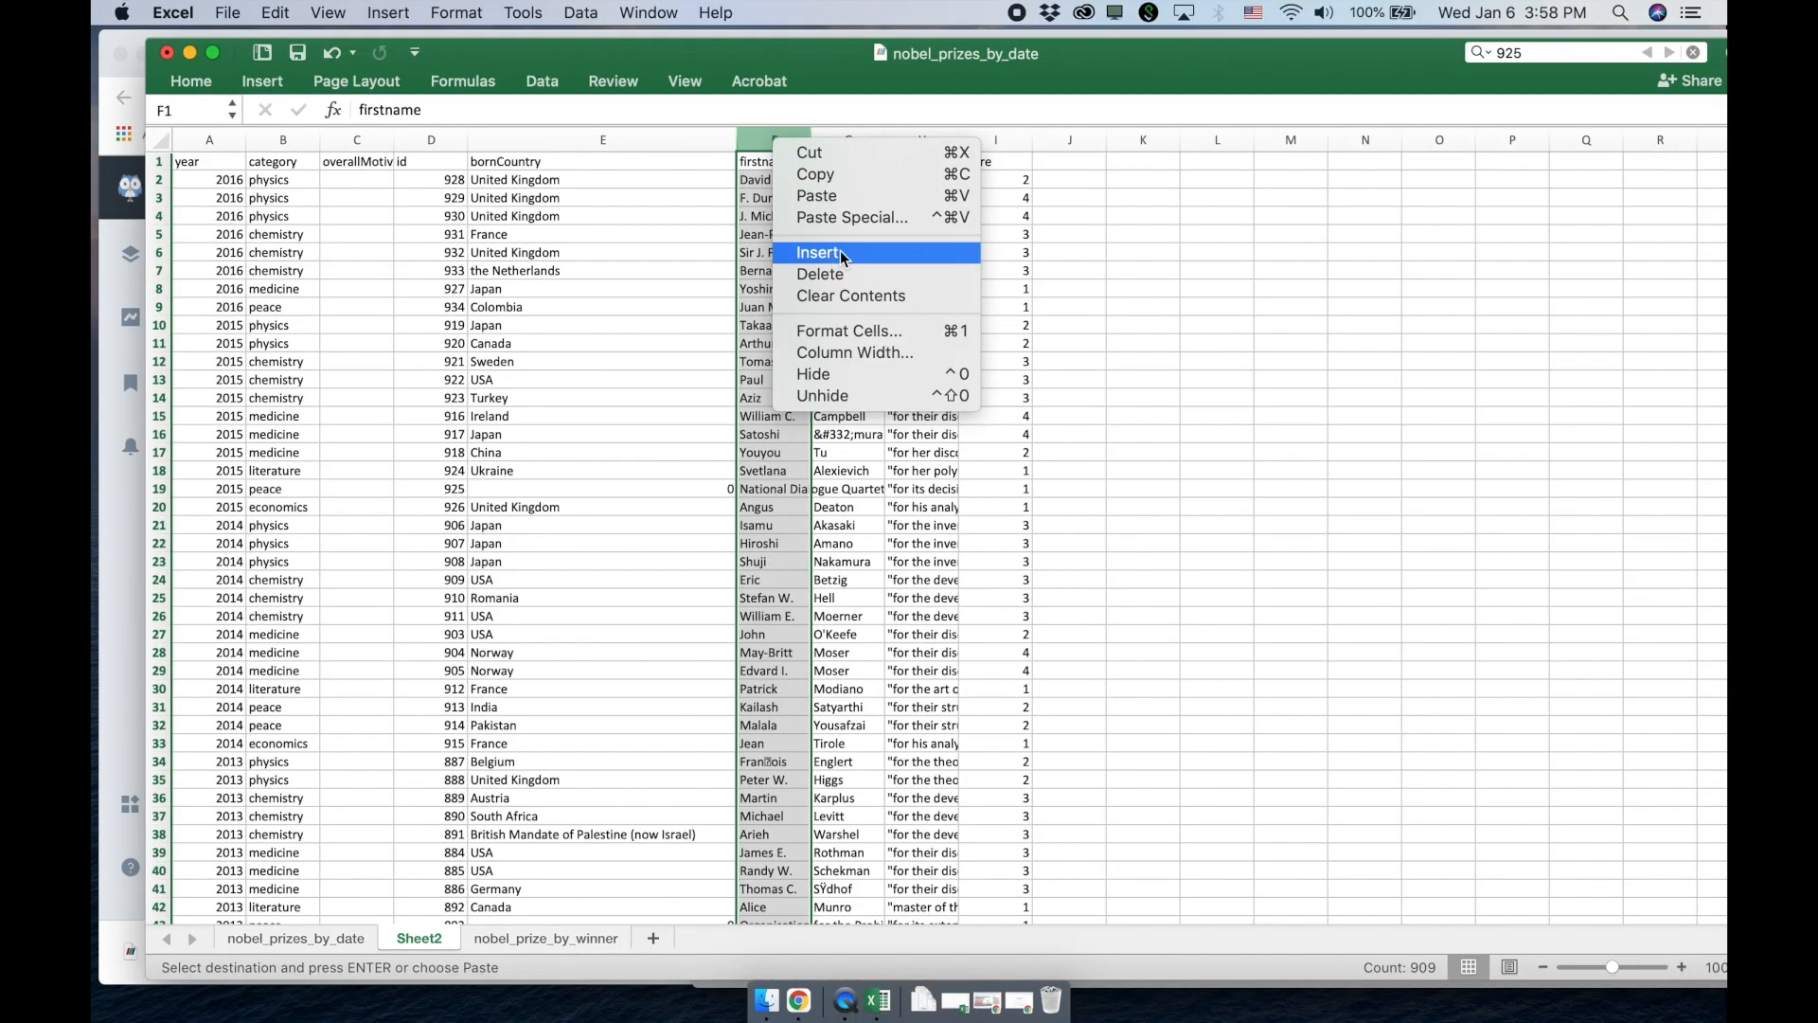
click(1186, 335)
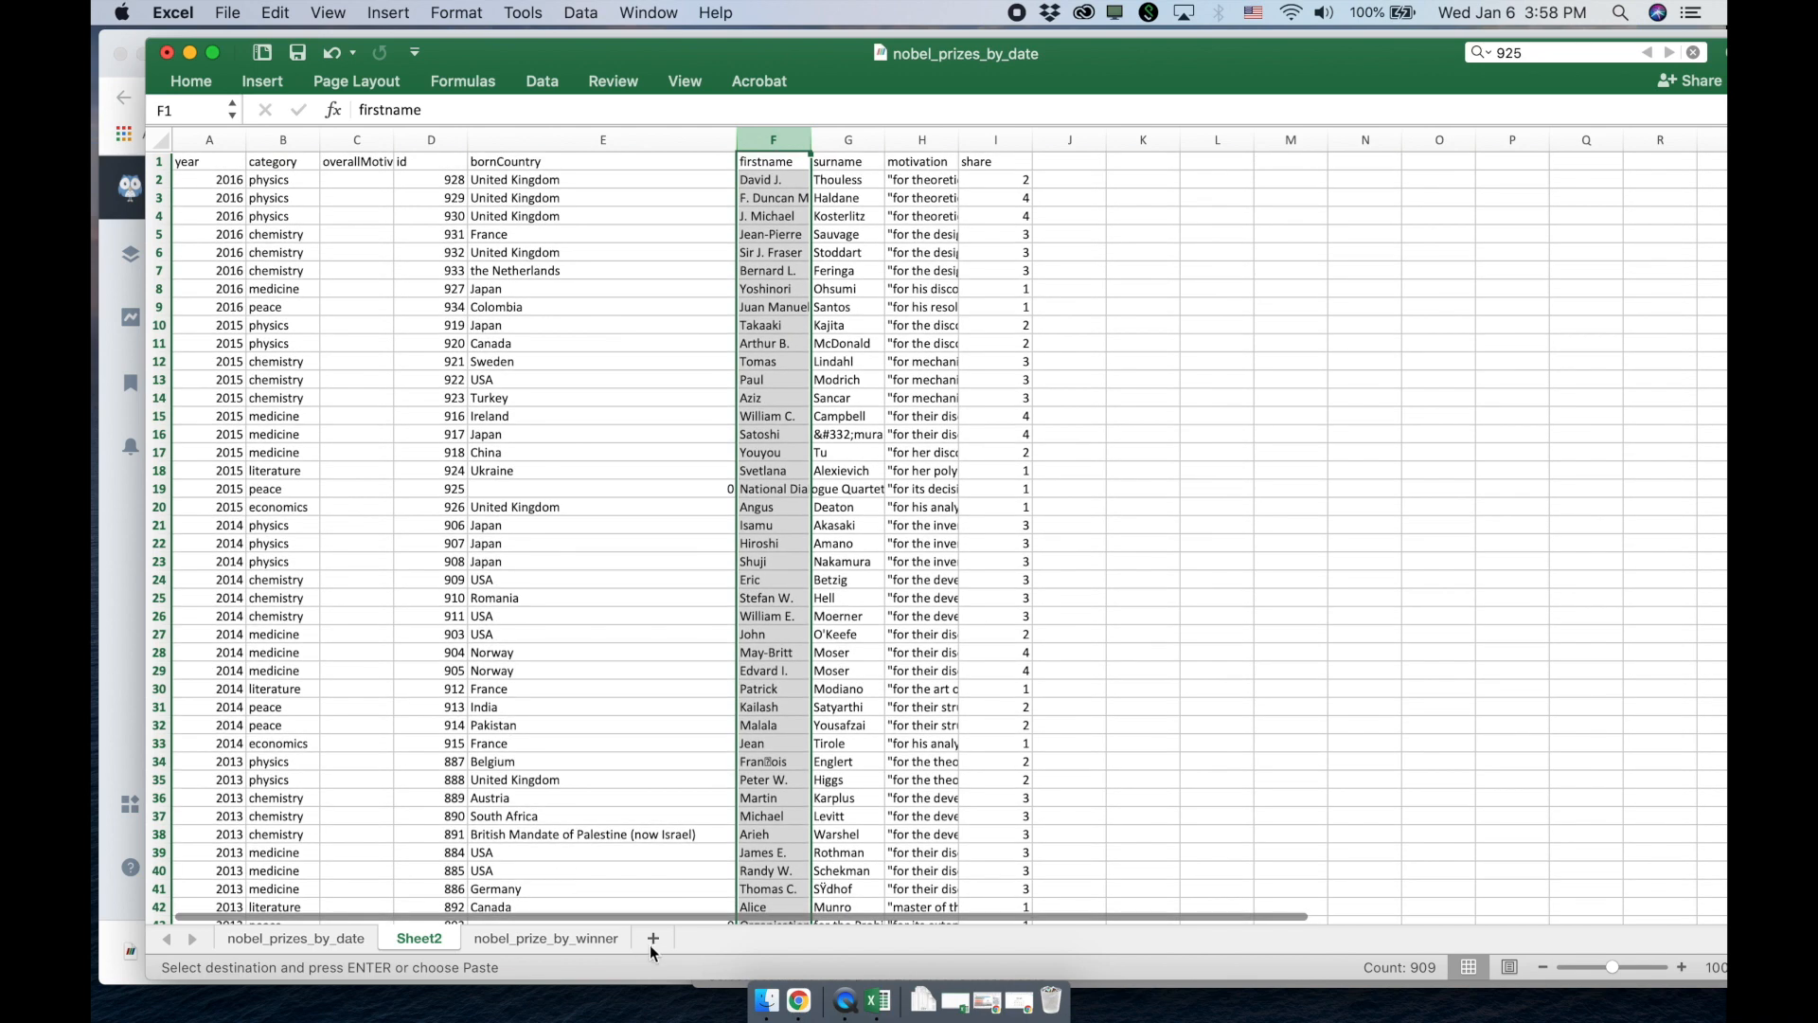
Step: Add another new sheet and enter the header Country in A1
click(653, 939)
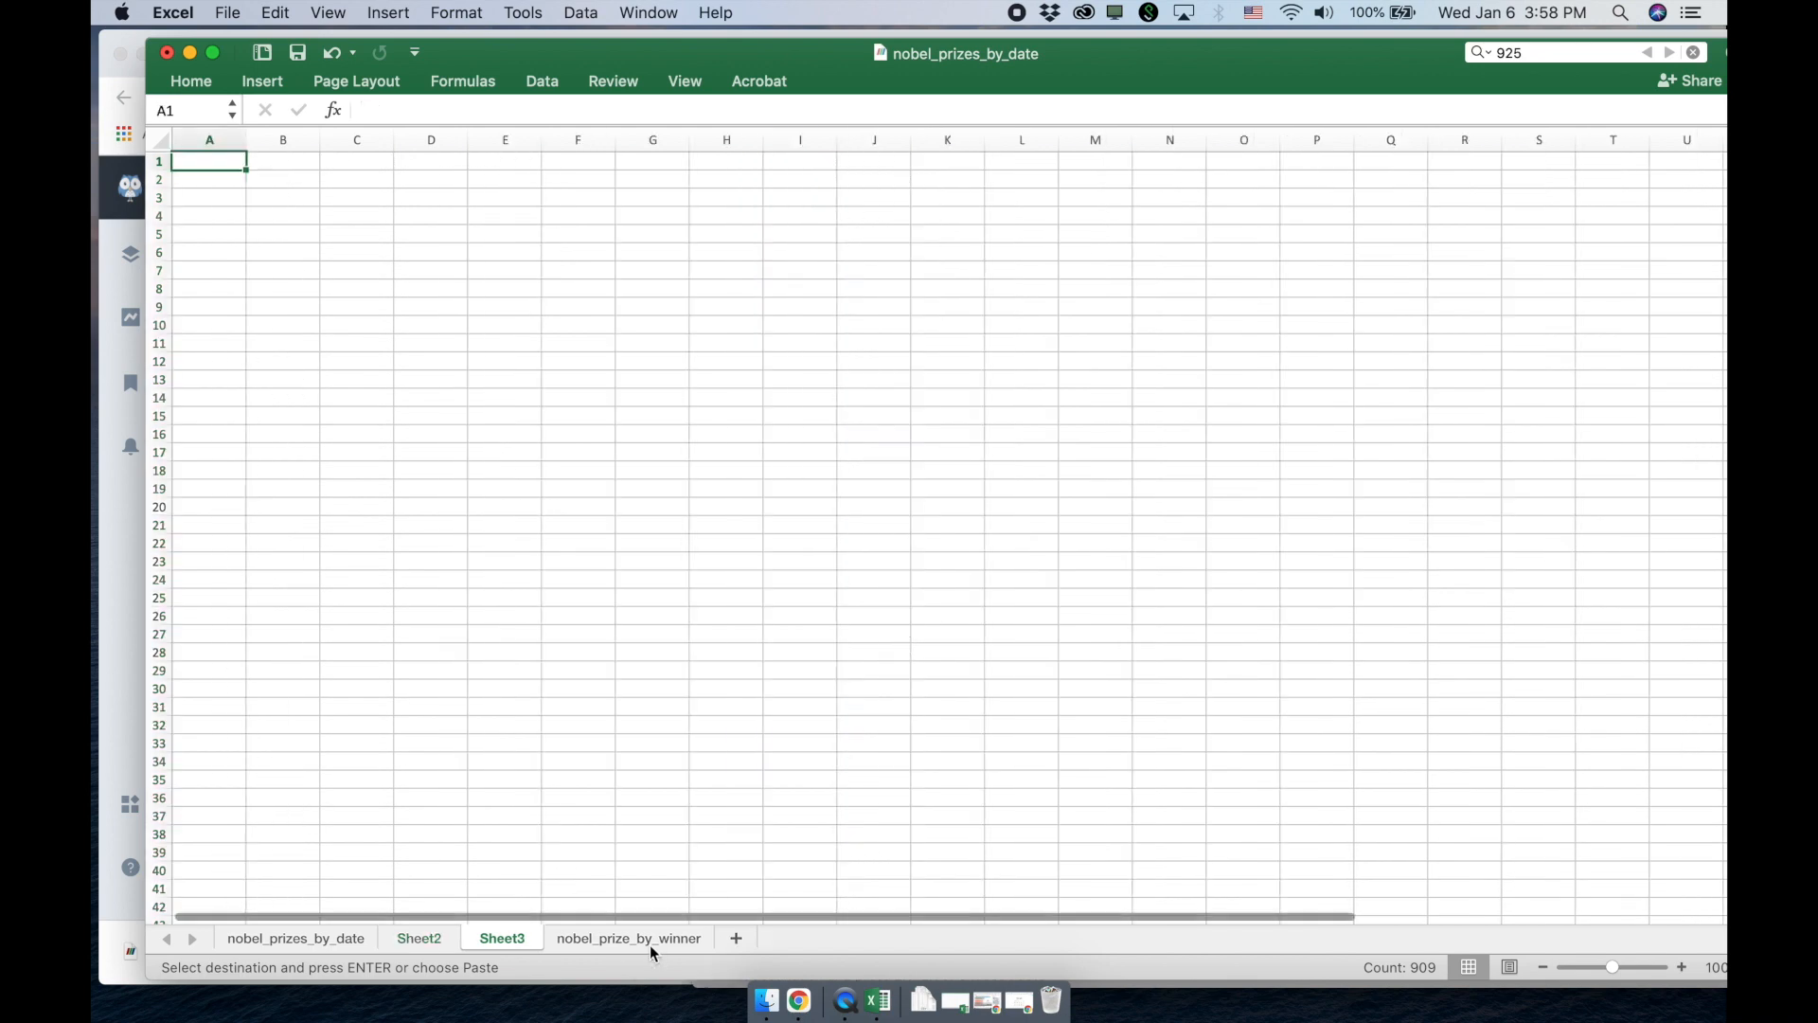
text(ye)
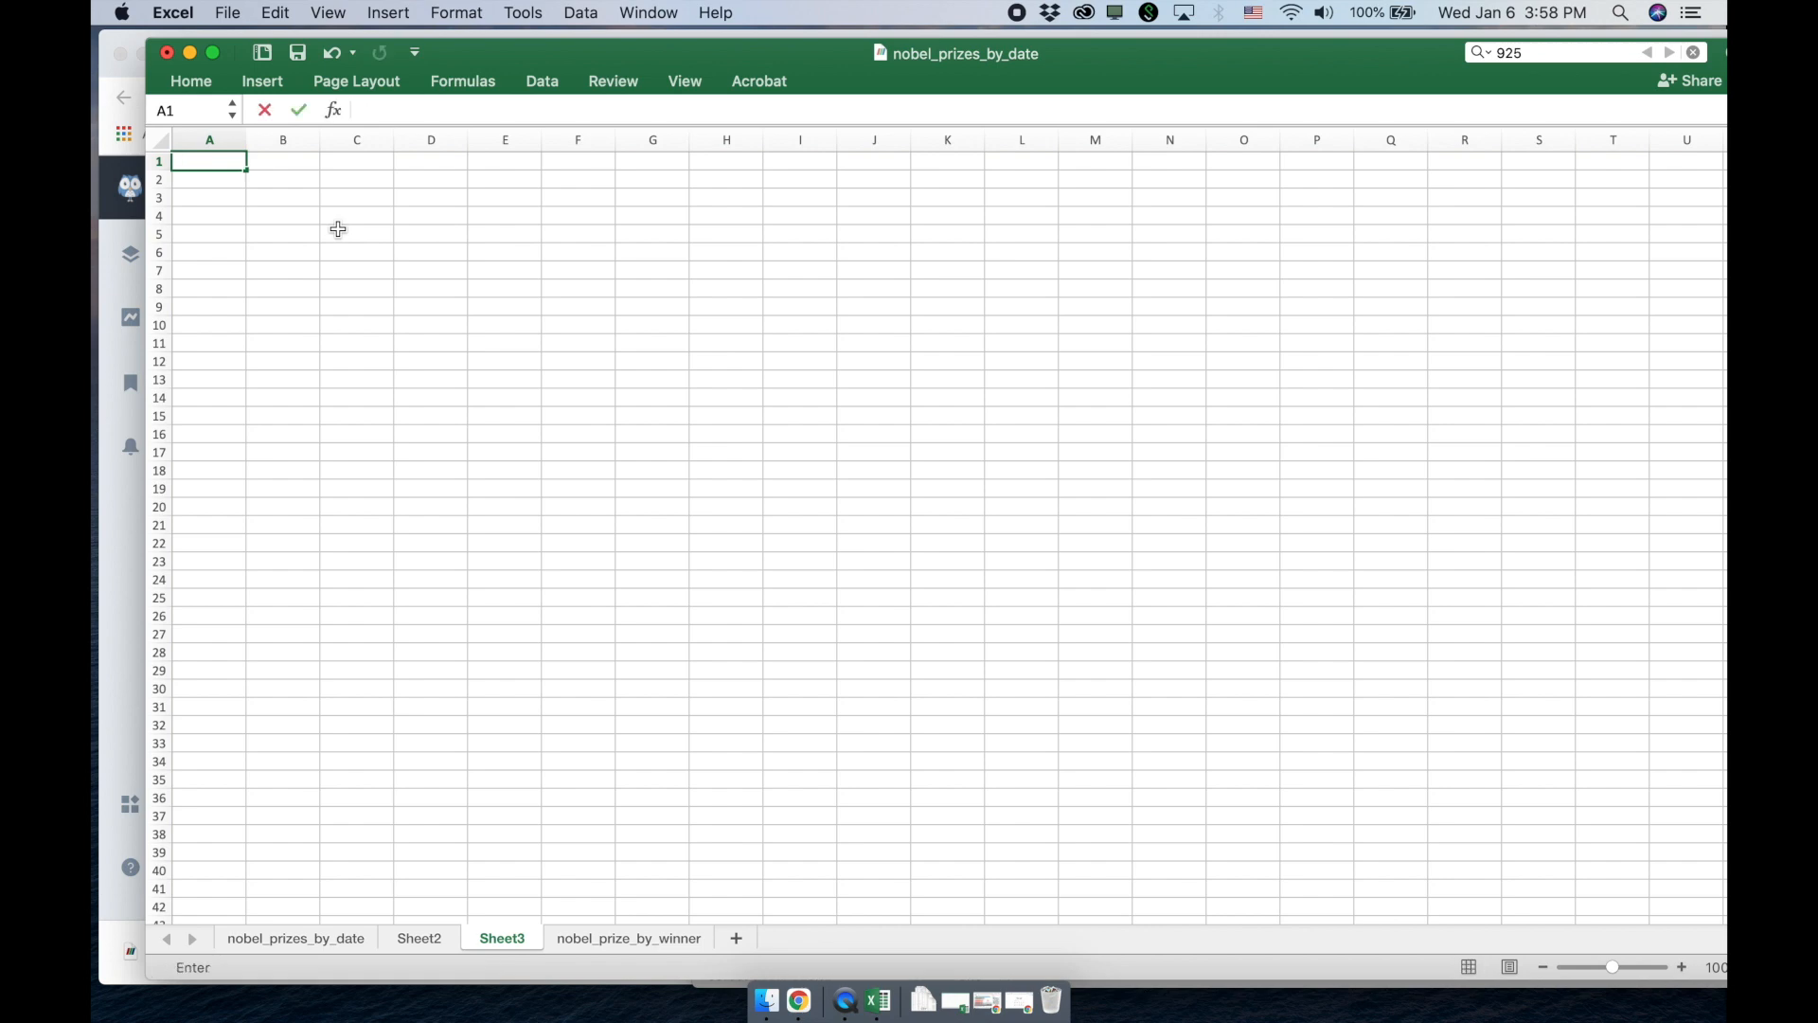
click(222, 169)
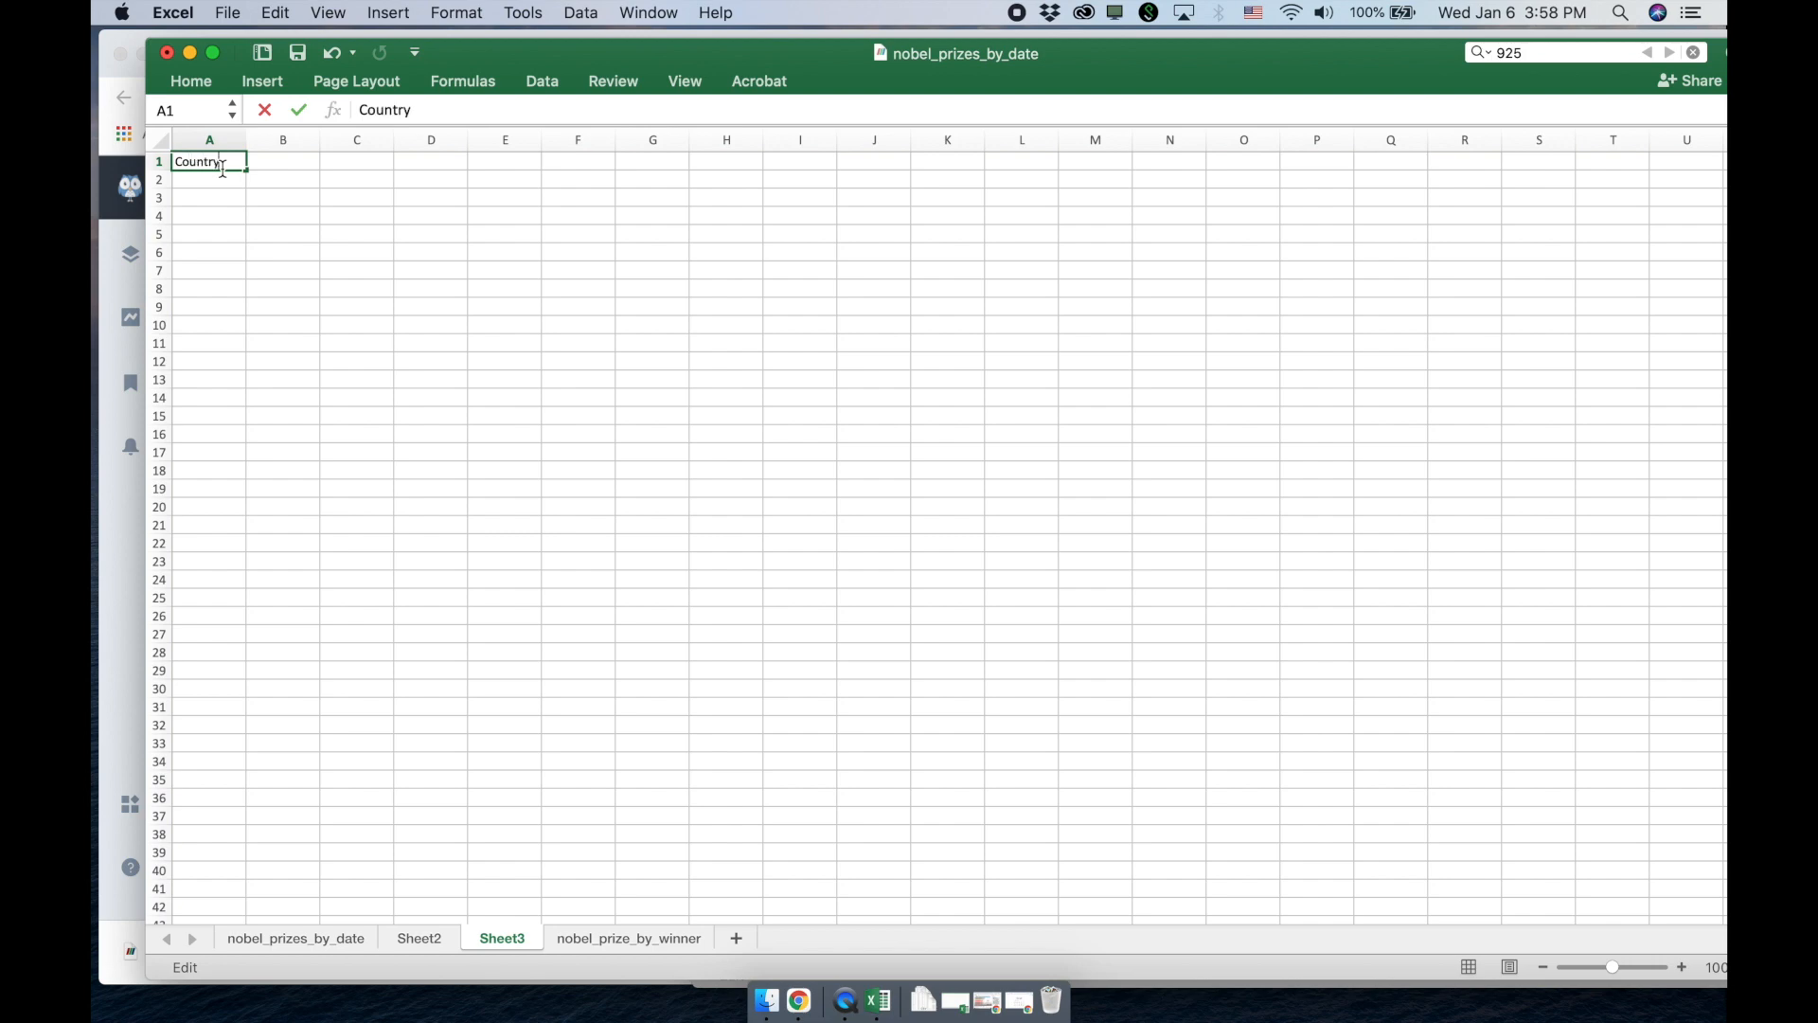
click(285, 169)
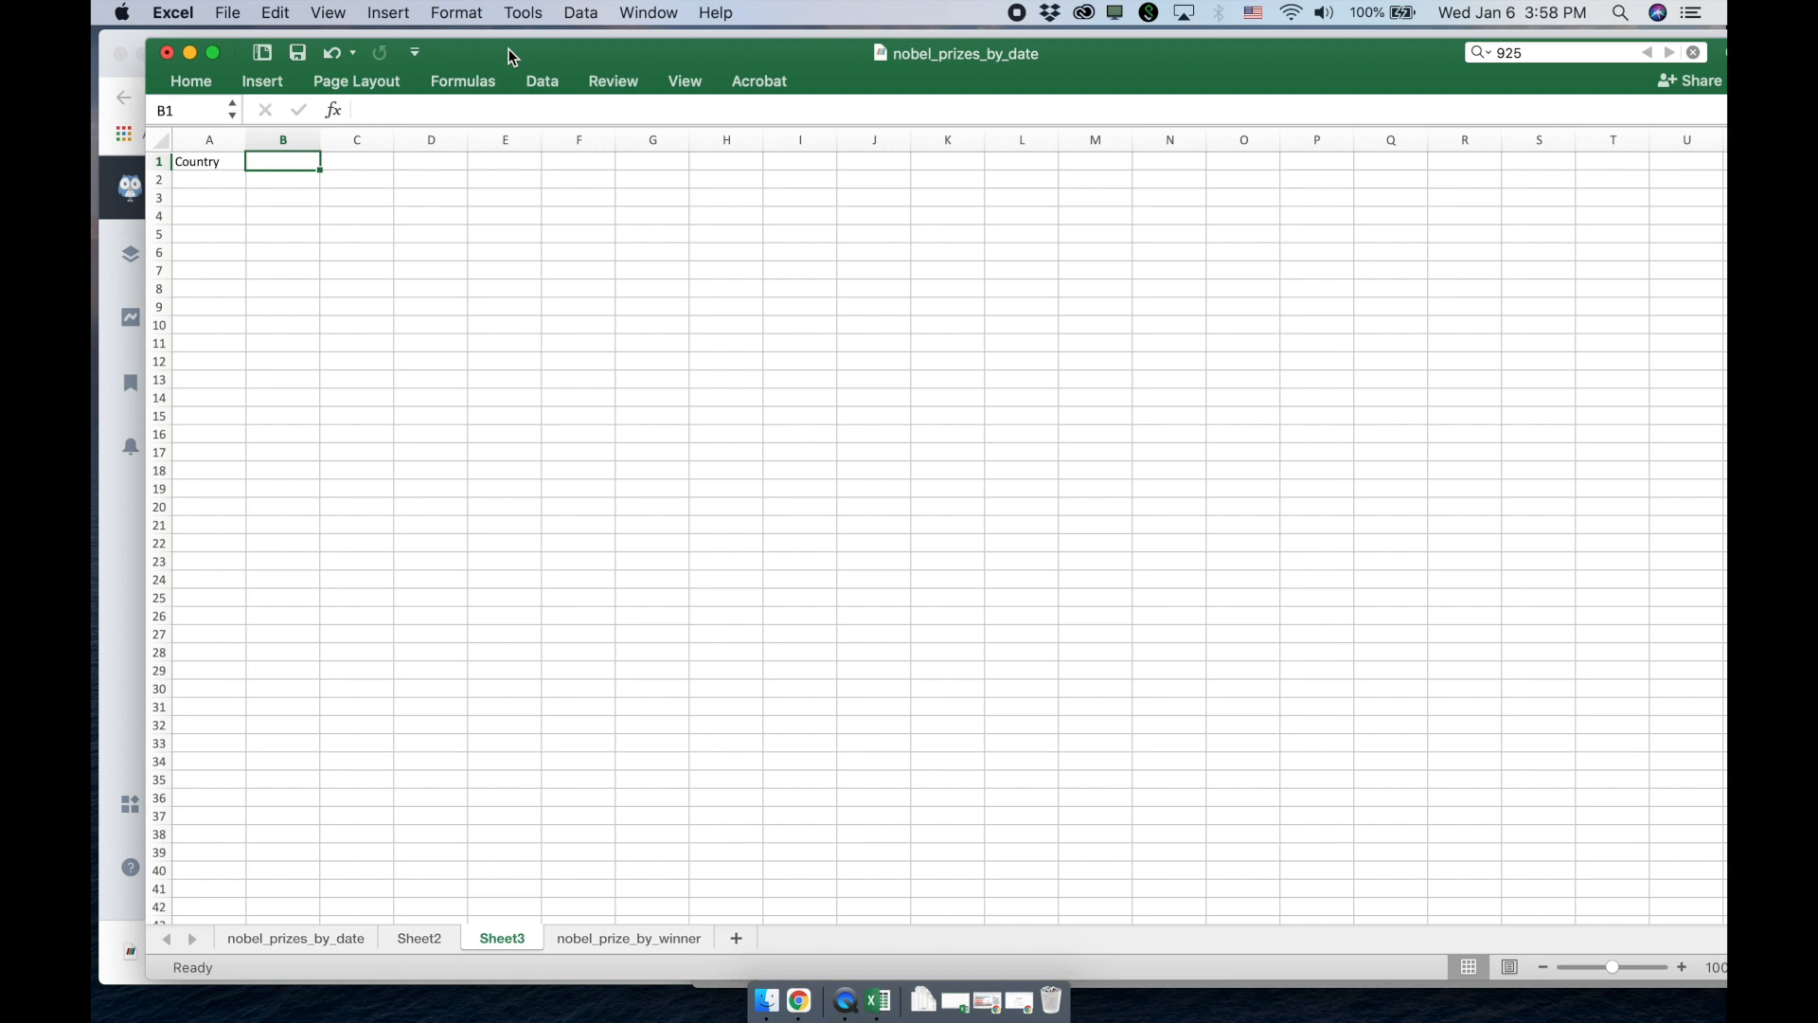
Step: Enter 1901 in E1 and 1902 in F1 of Sheet3, and extend the yearly series across row 1 over 120 cells
click(512, 163)
text(1901)
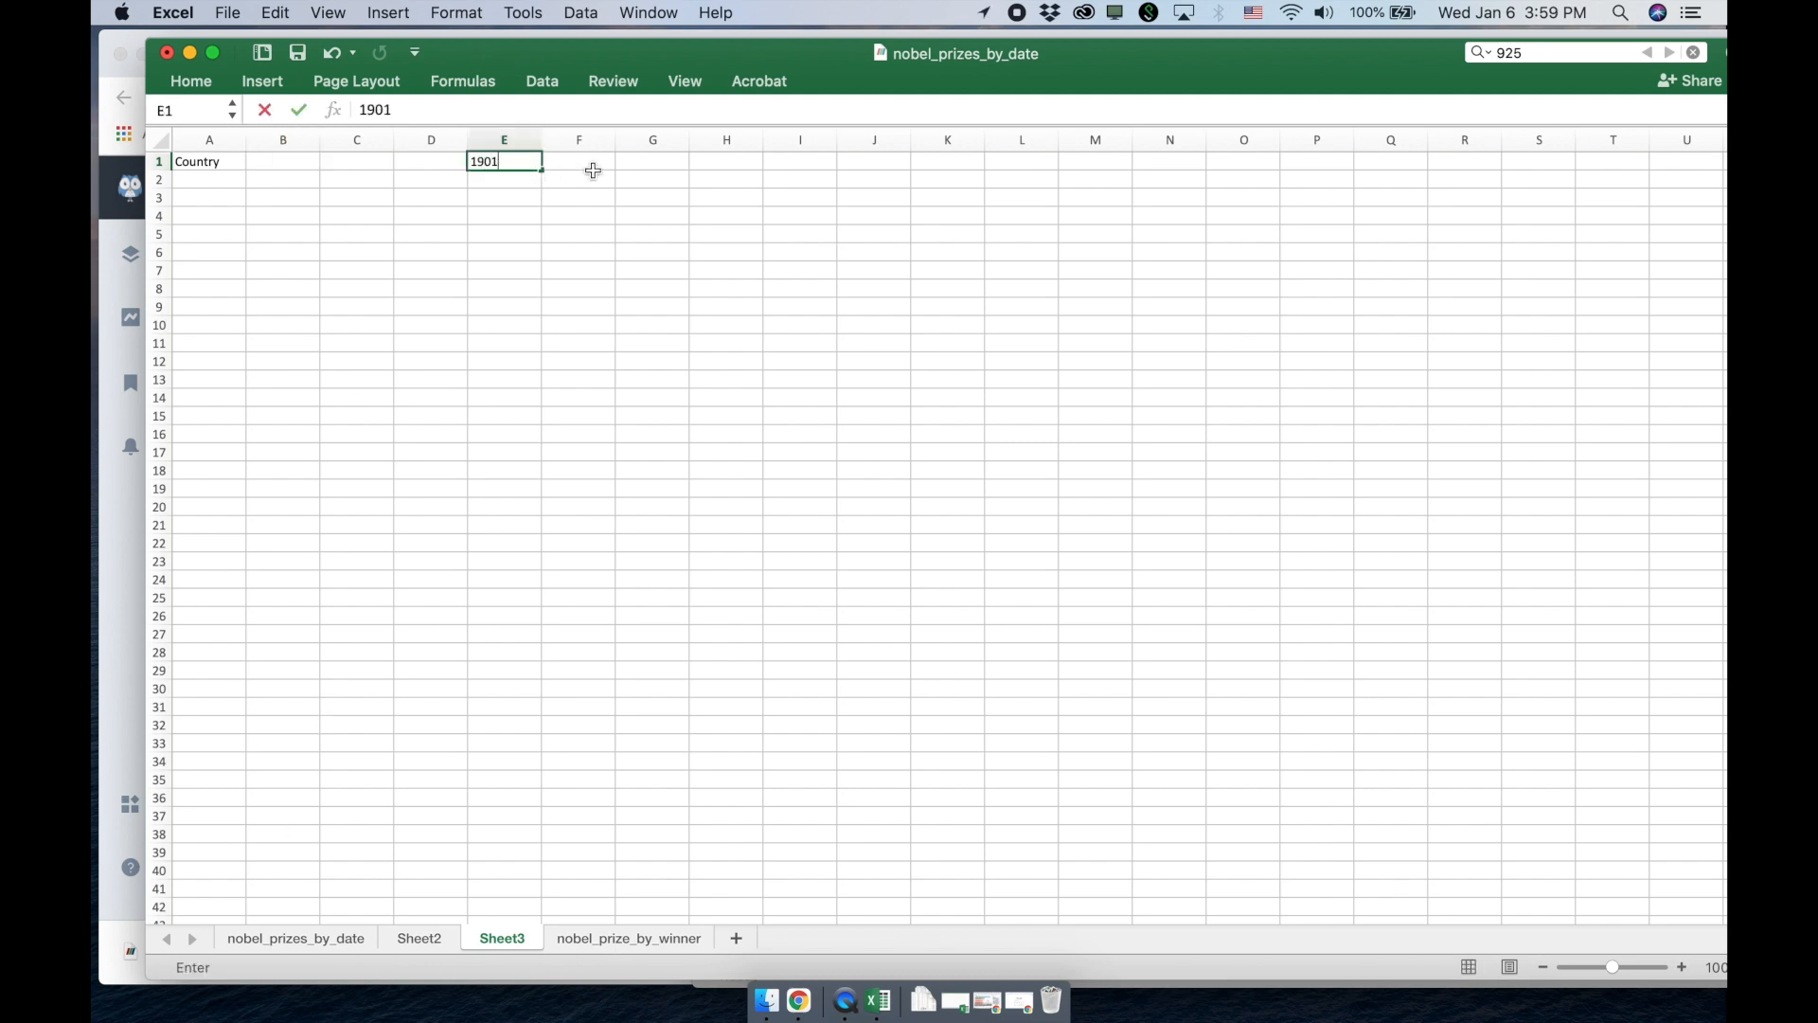
click(581, 166)
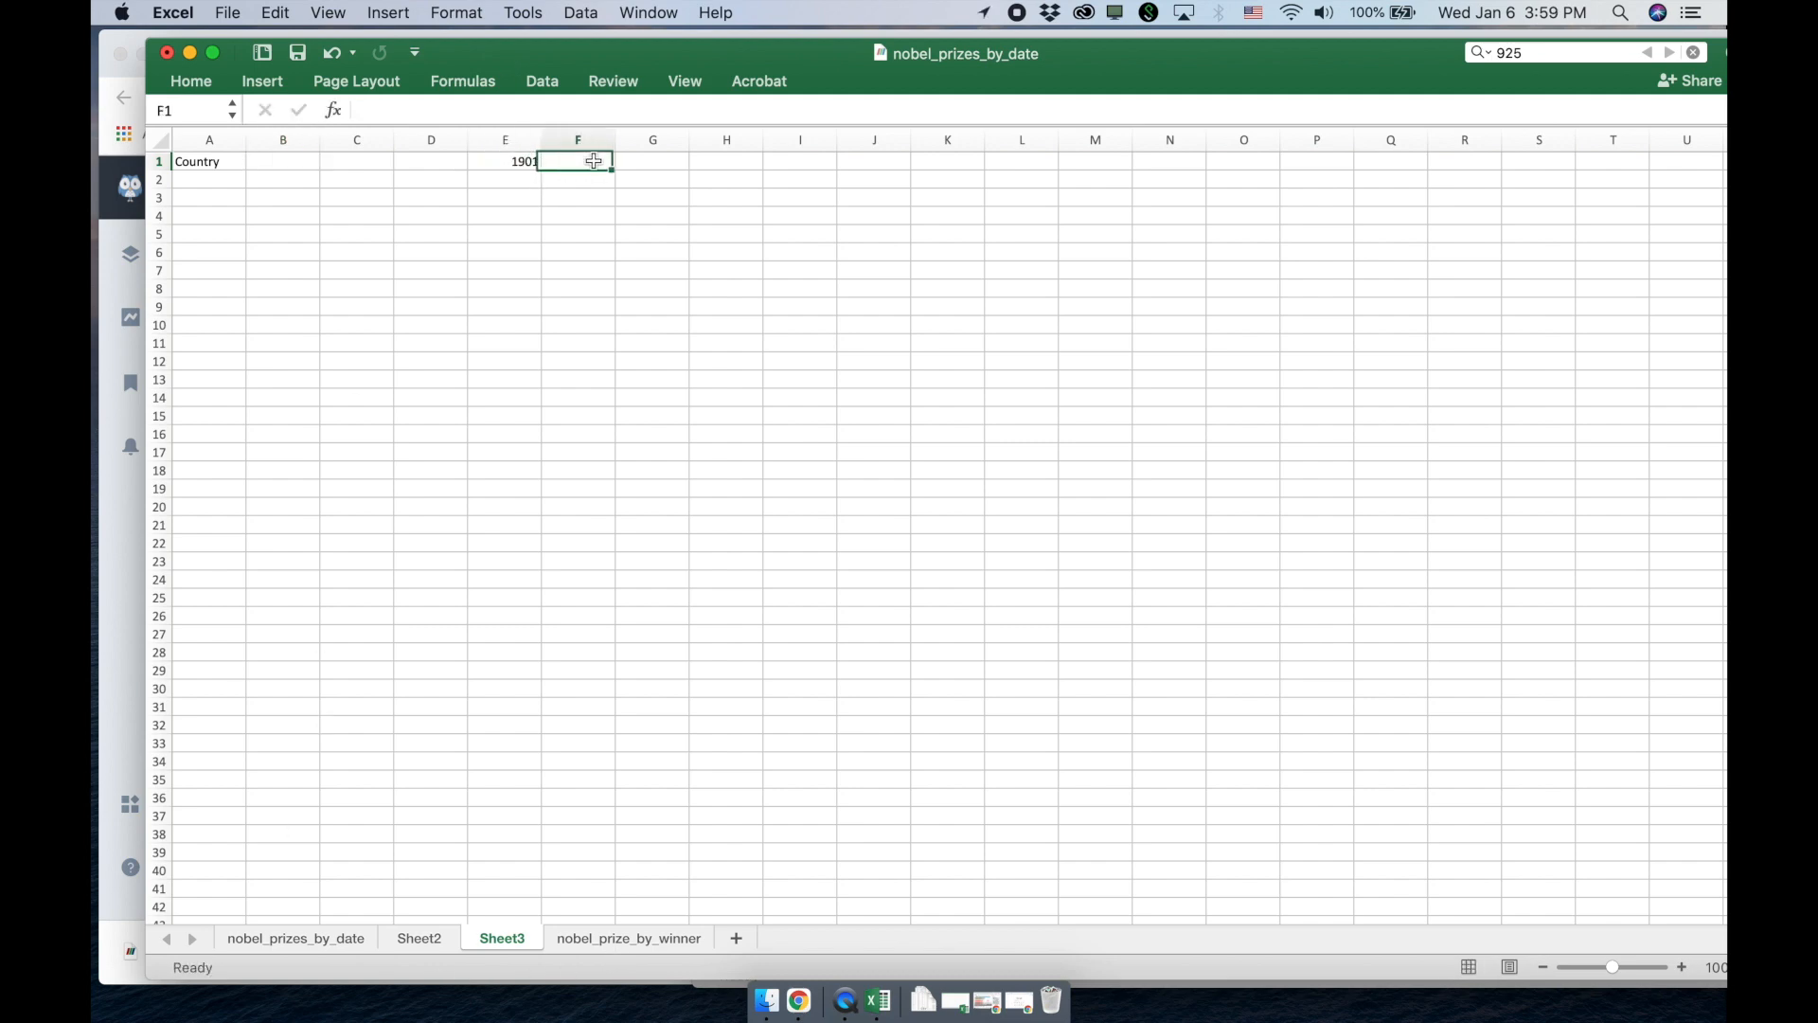
text(1902)
drag(507, 161, 1373, 164)
scroll(1095, 326, left, 10)
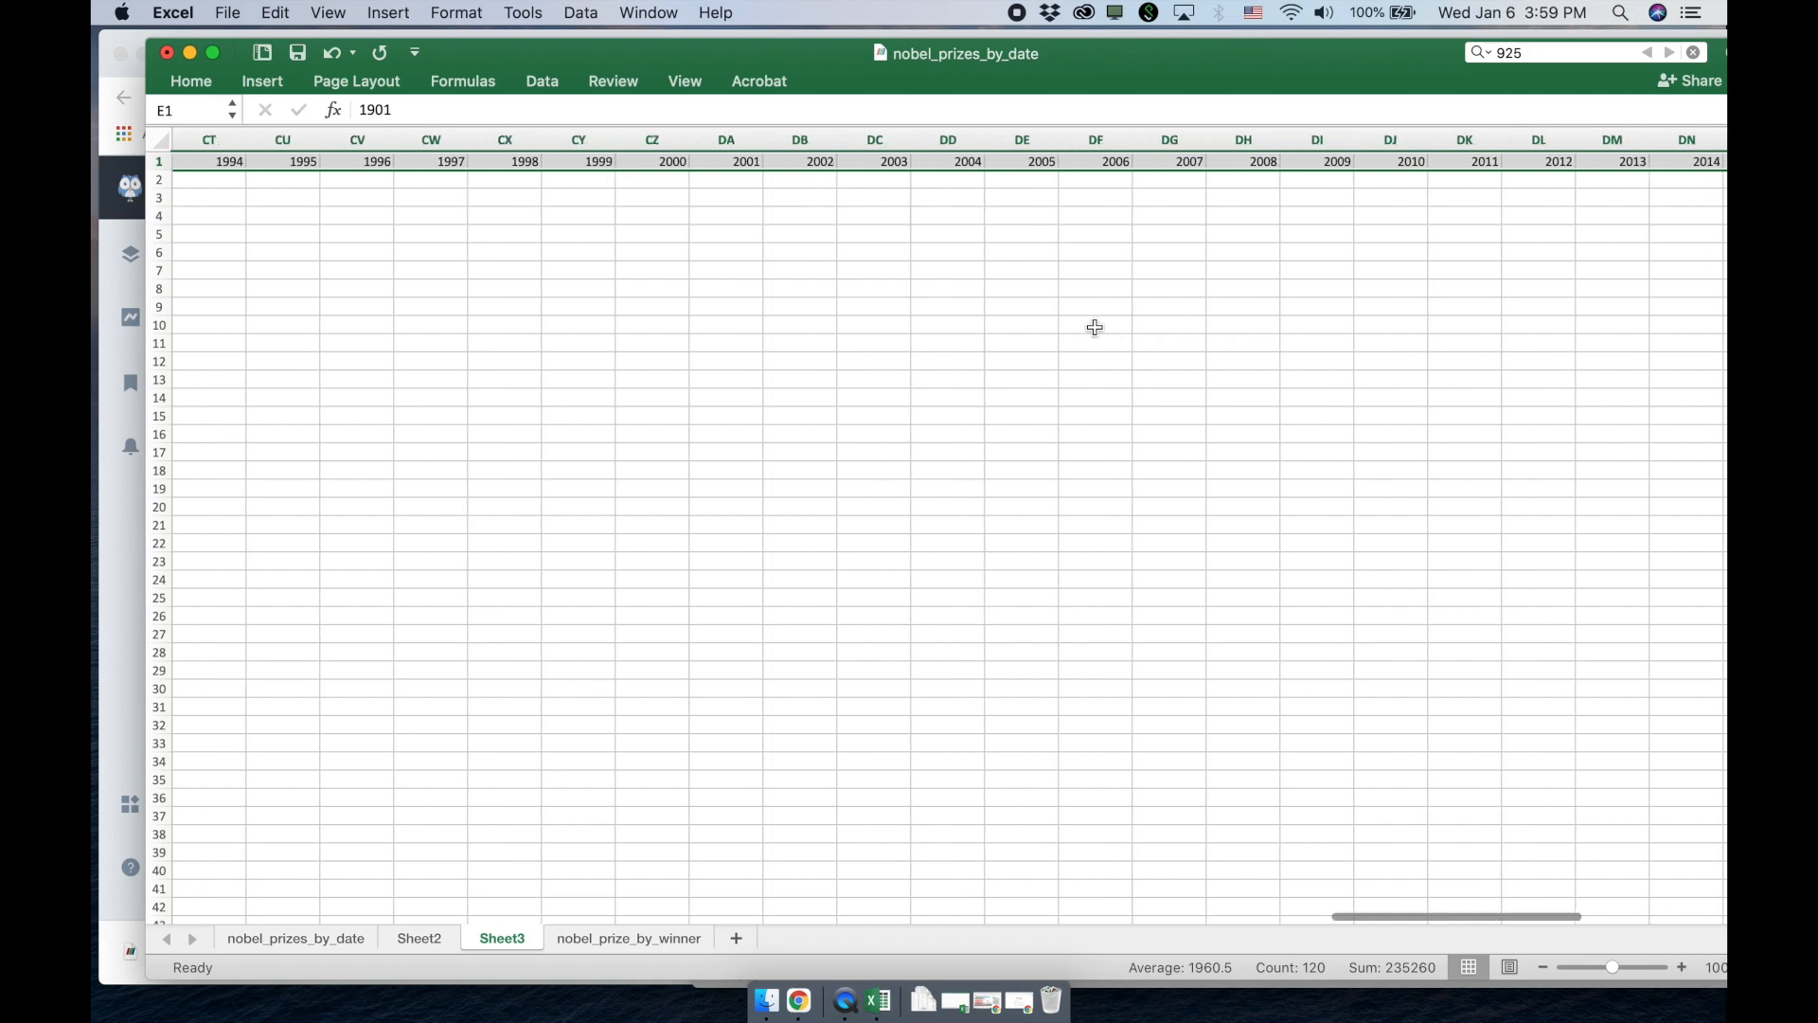
scroll(1094, 327, left, 15)
scroll(1092, 325, up, 1)
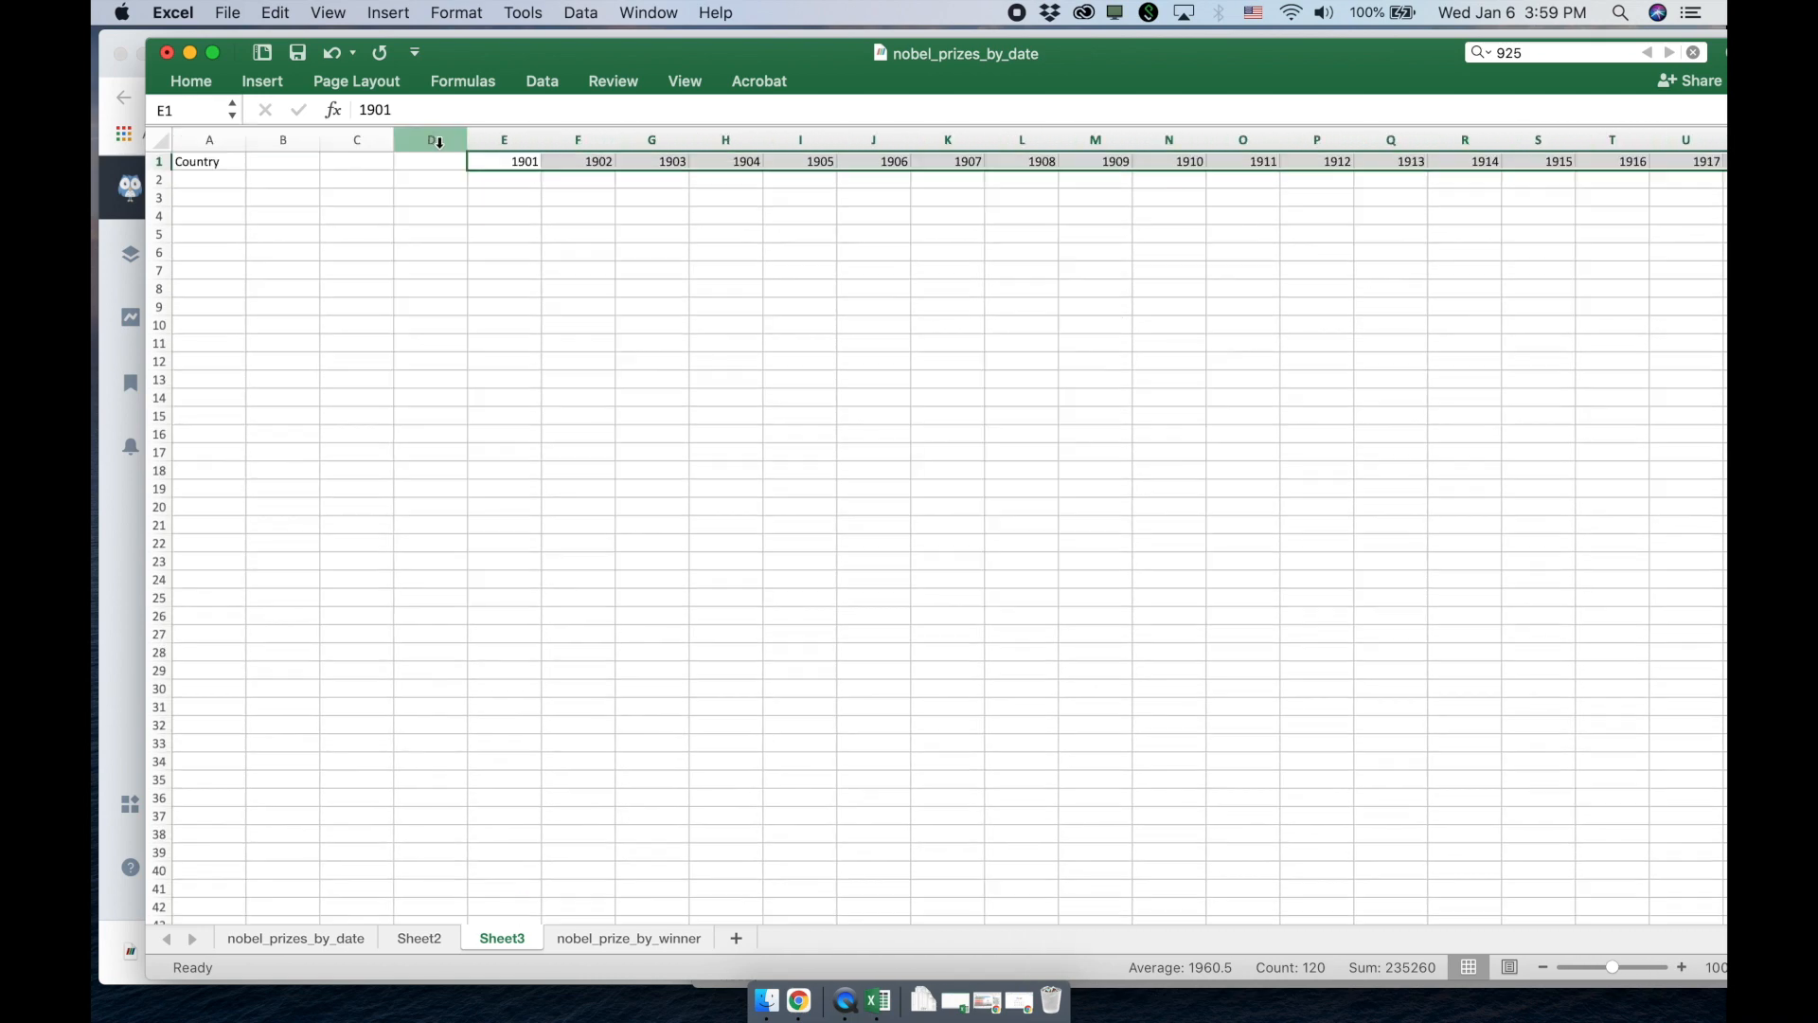
Step: Delete the empty column D just before the 1901 header in Sheet3 and select A2 under Country
click(433, 141)
right_click(433, 141)
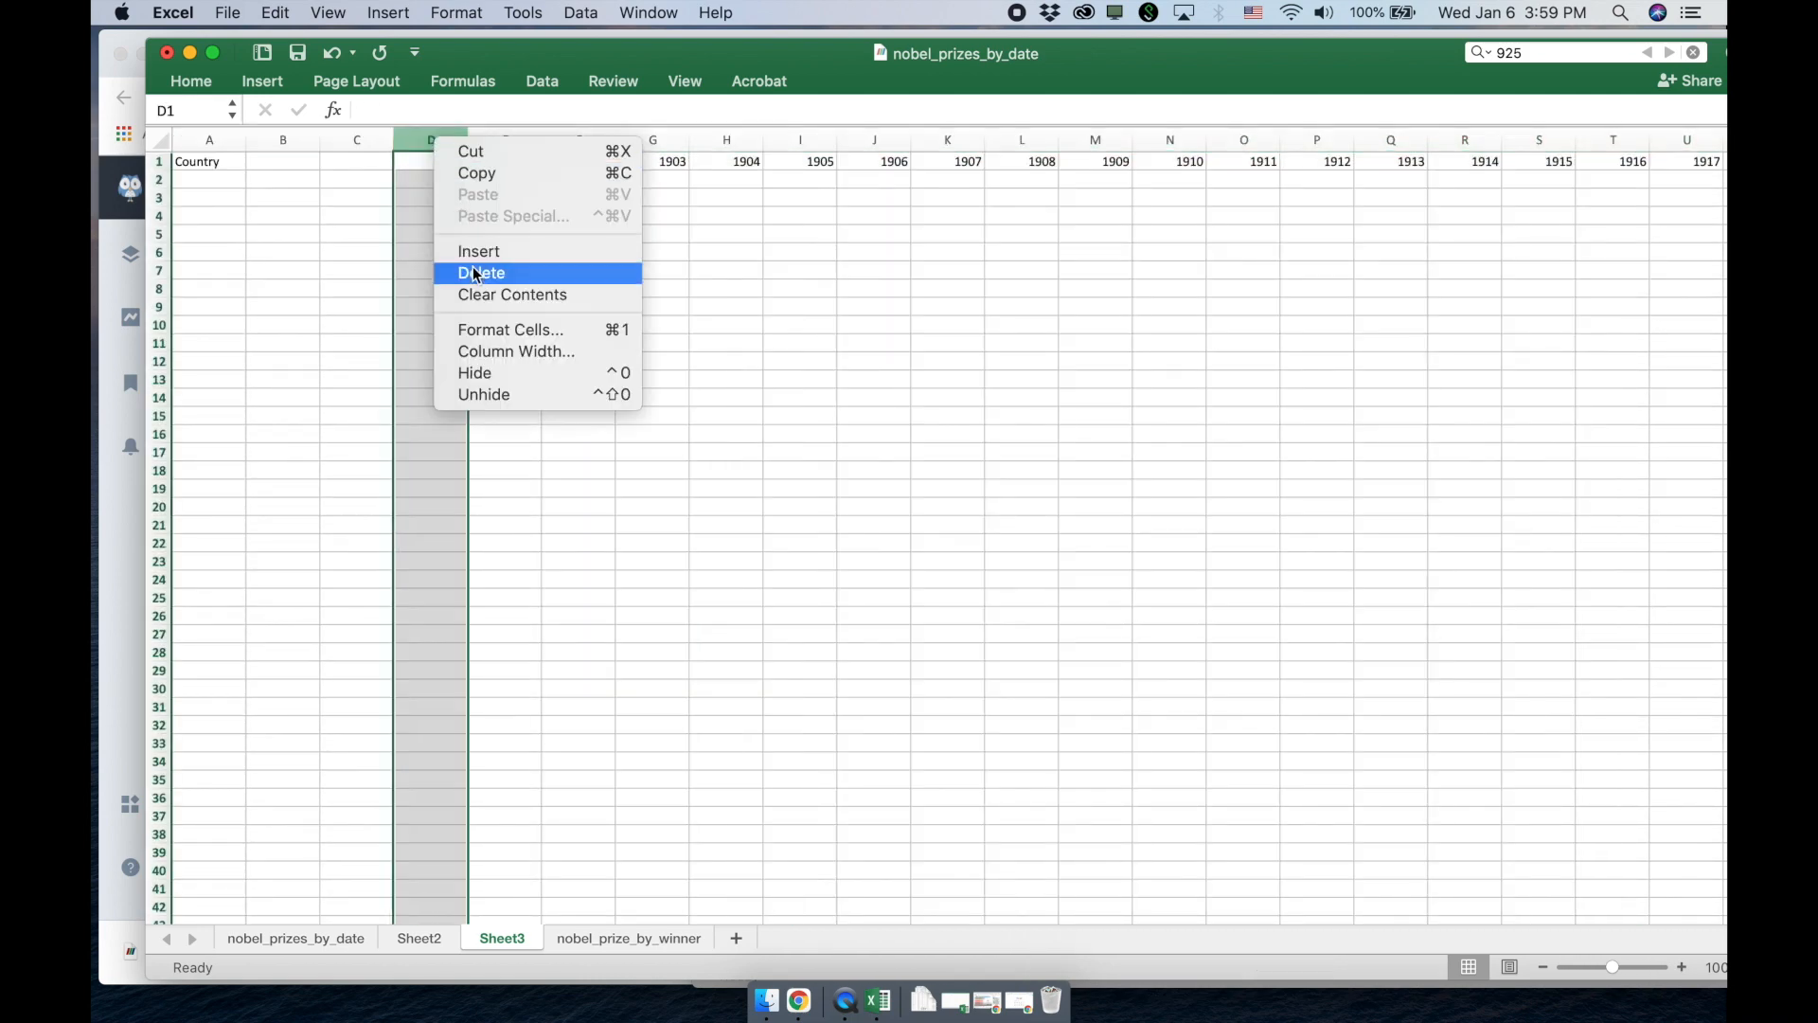
click(475, 272)
click(224, 180)
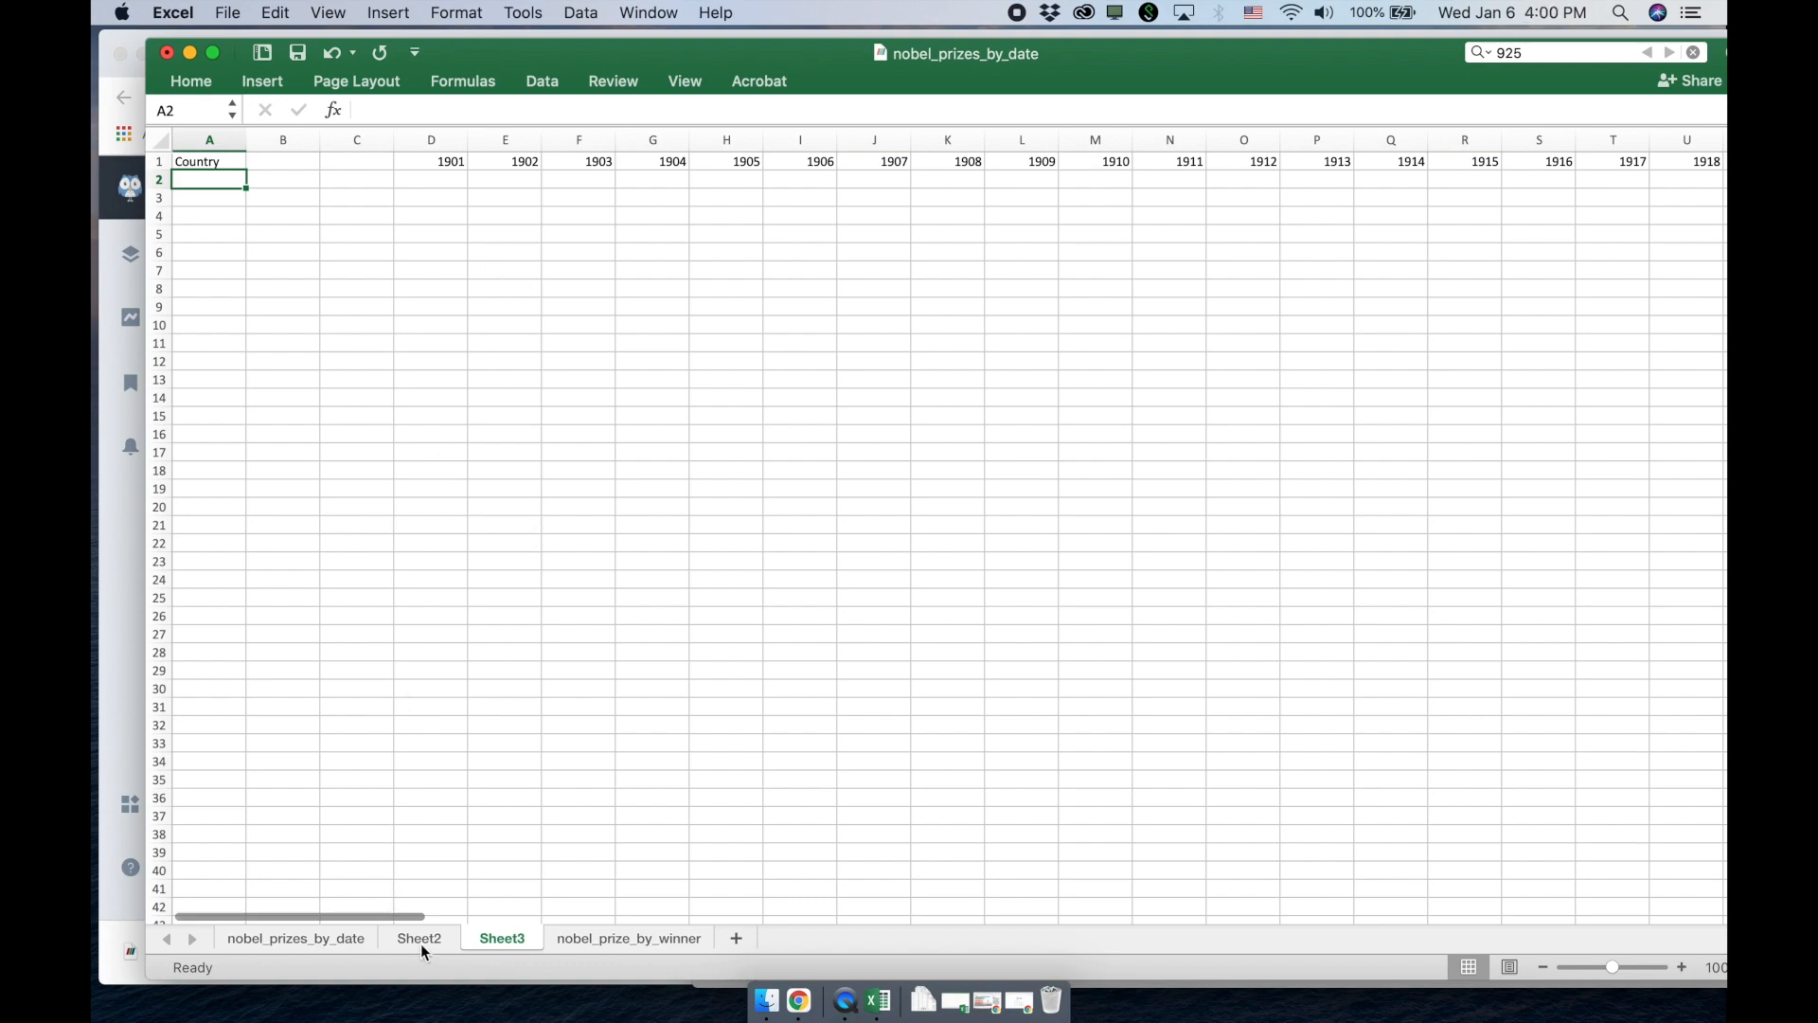
Step: Insert 24 blank rows in Sheet2 between the header row and the first 2016 entry
click(346, 938)
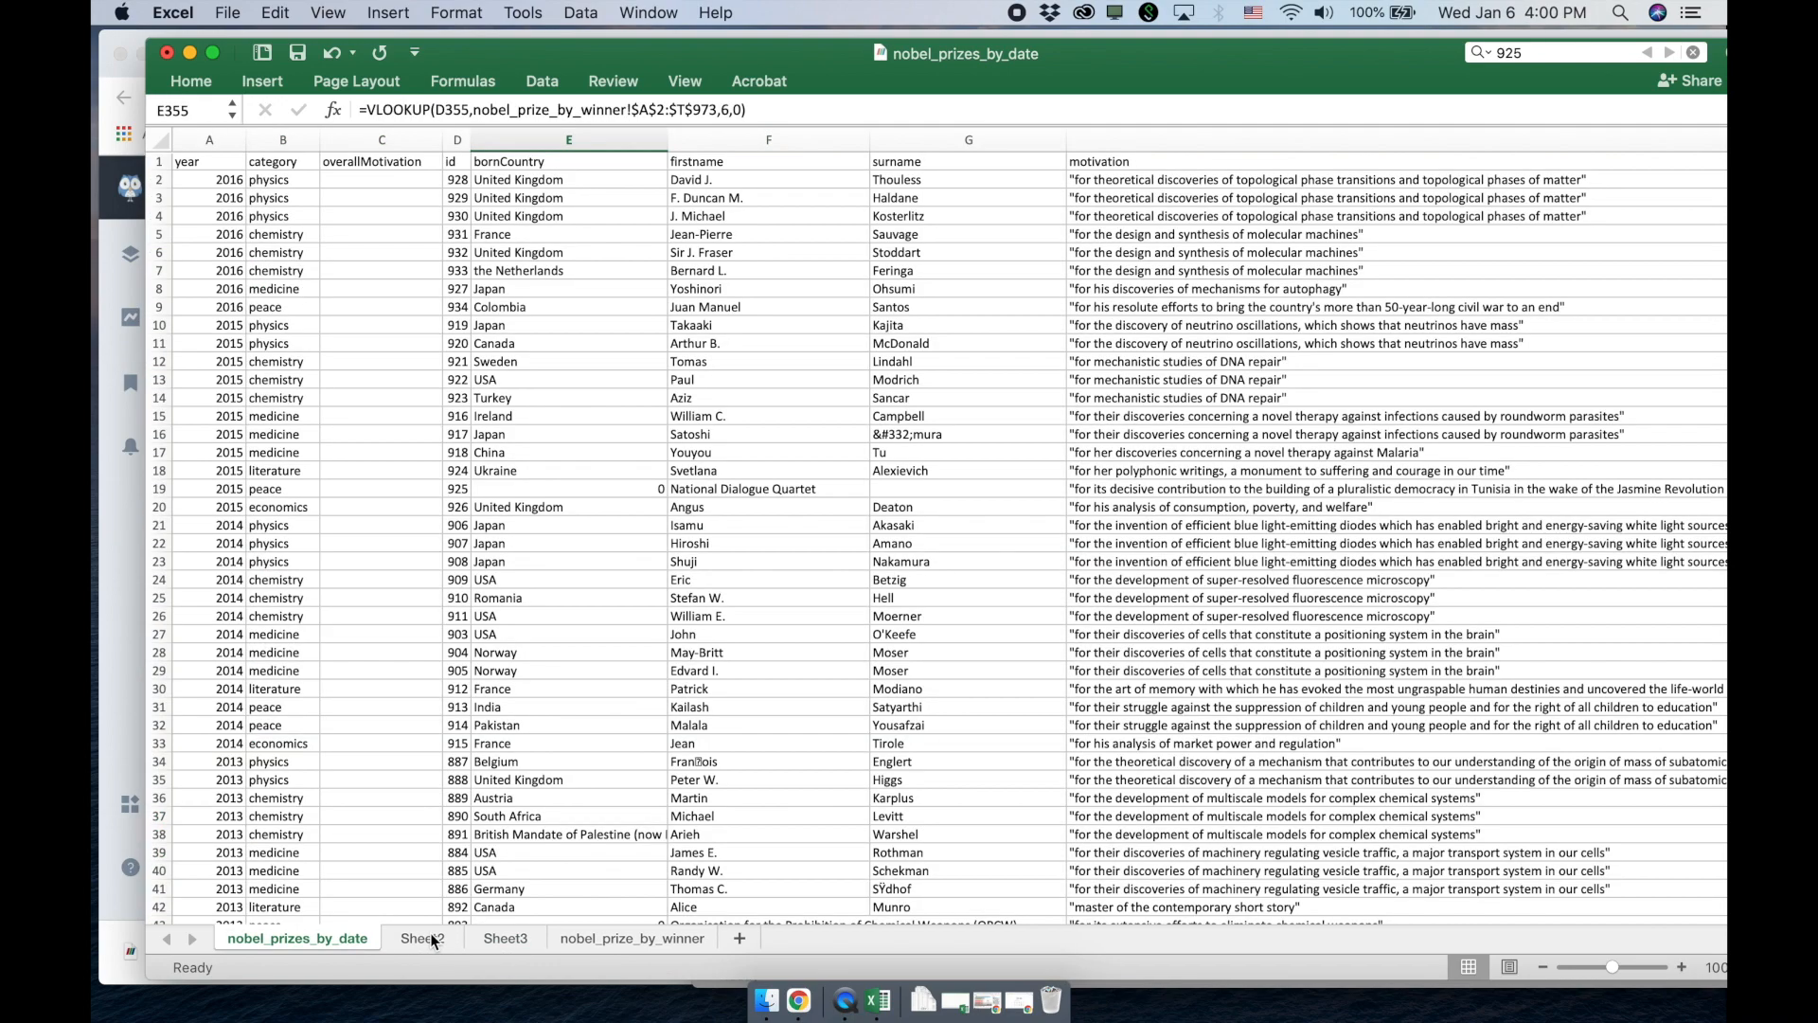
click(430, 939)
scroll(481, 598, up, 10)
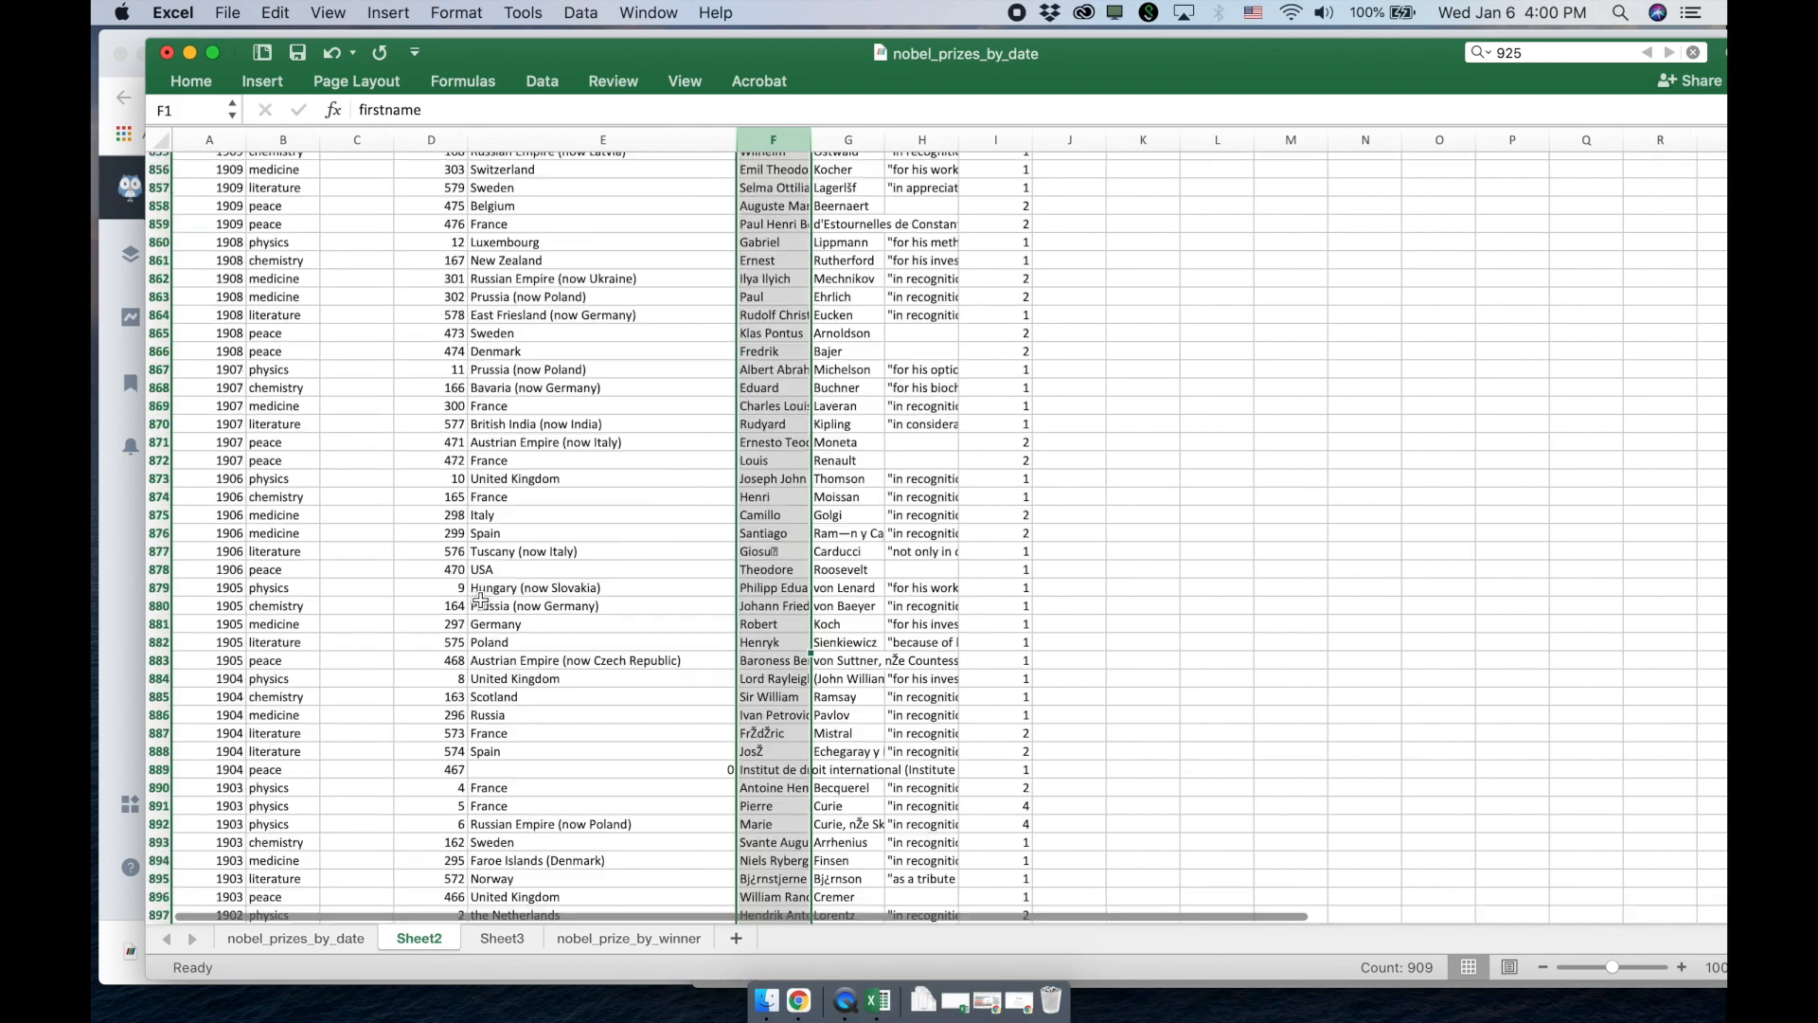
scroll(481, 598, up, 20)
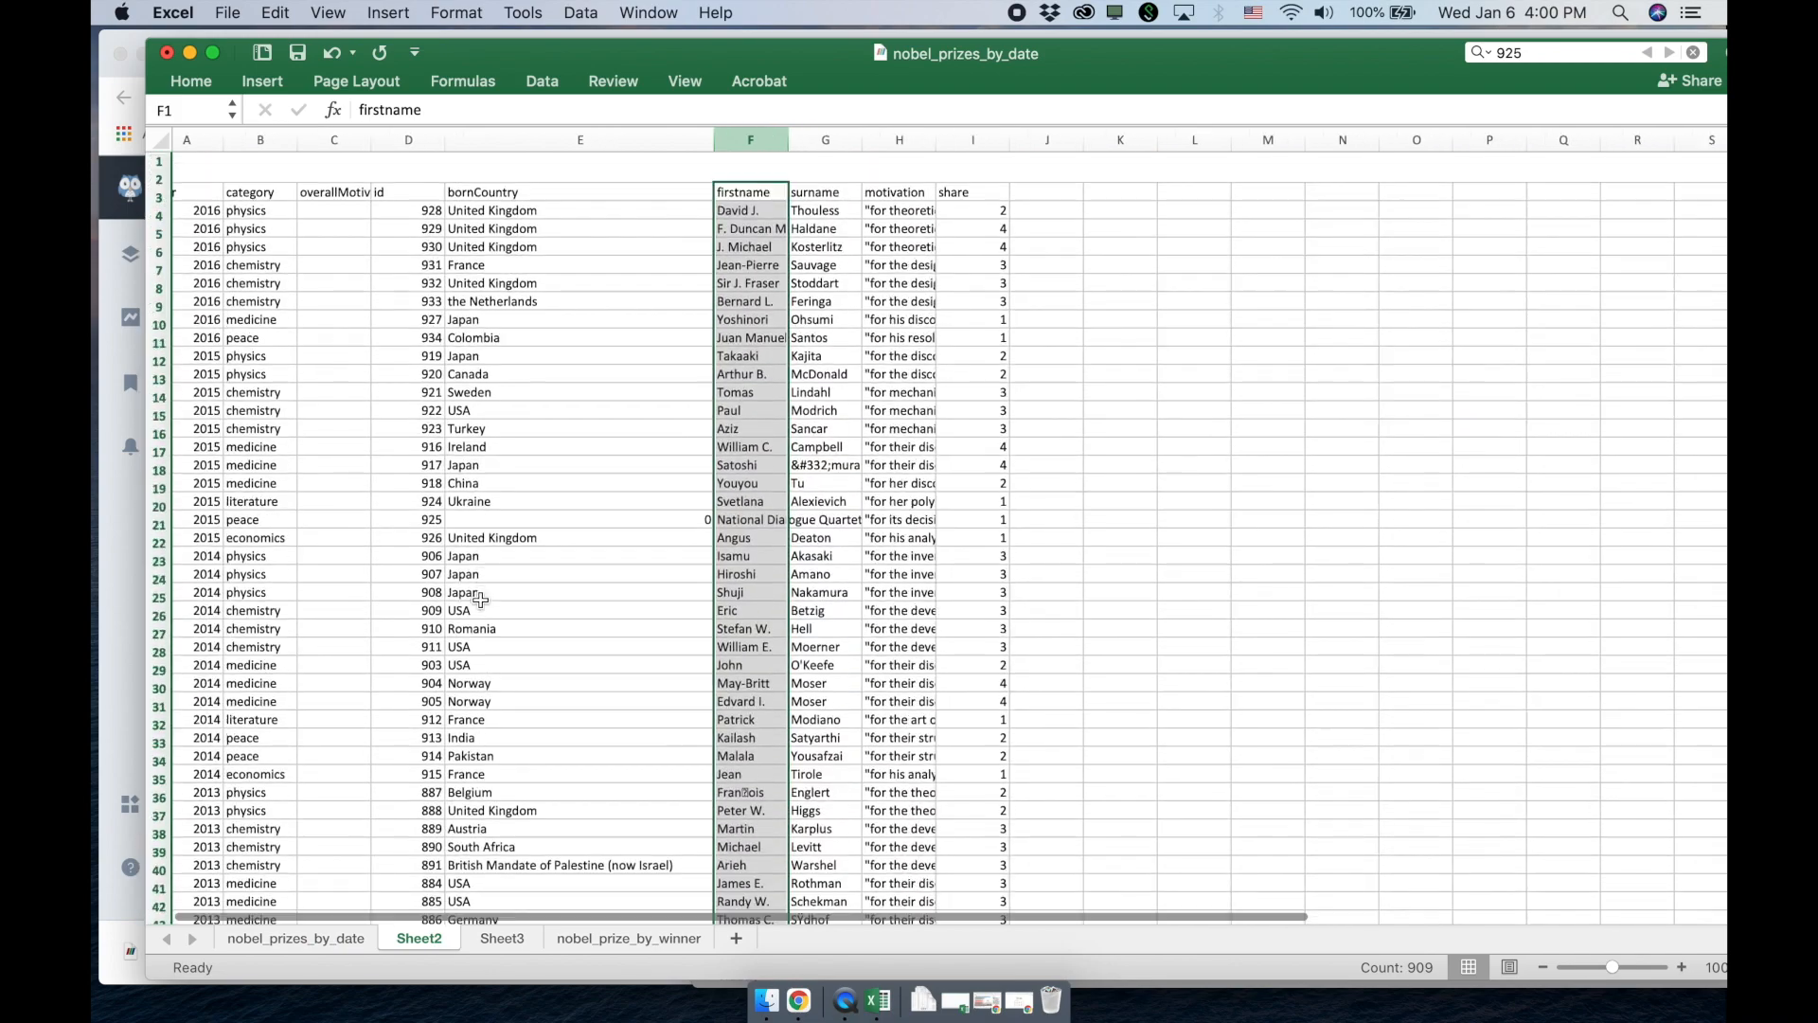
scroll(481, 599, left, 1)
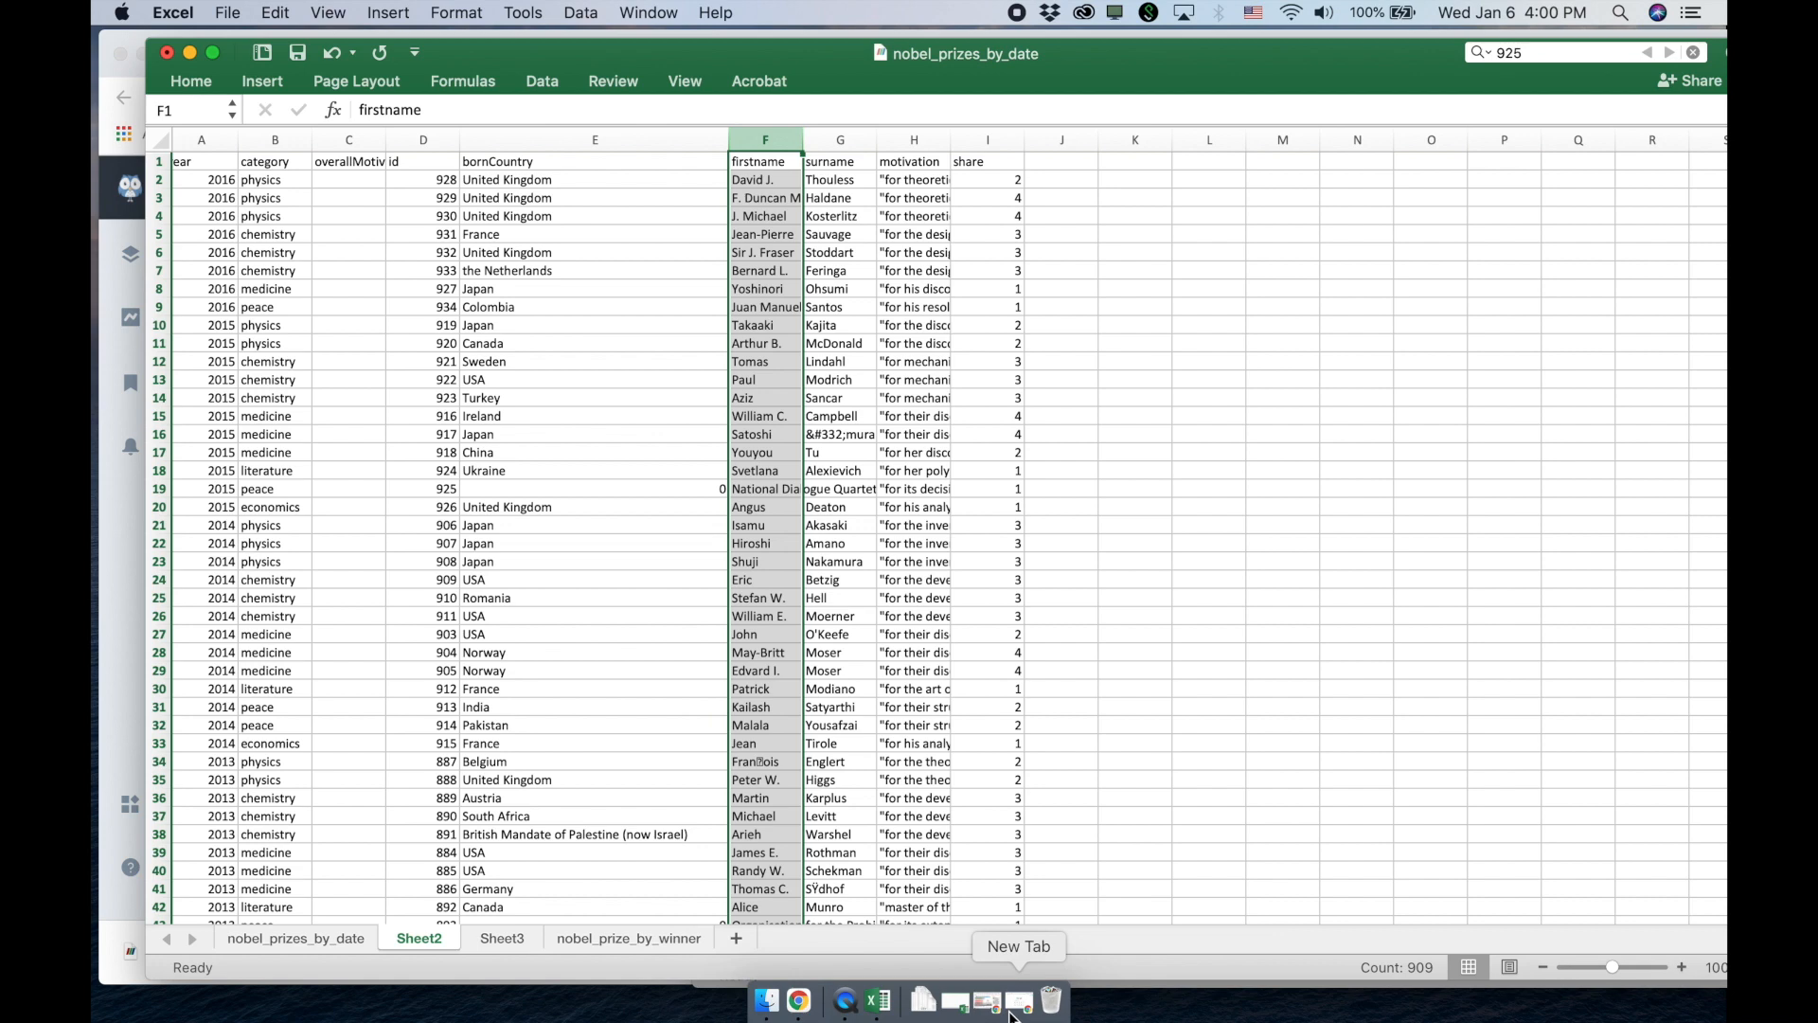
click(1016, 1011)
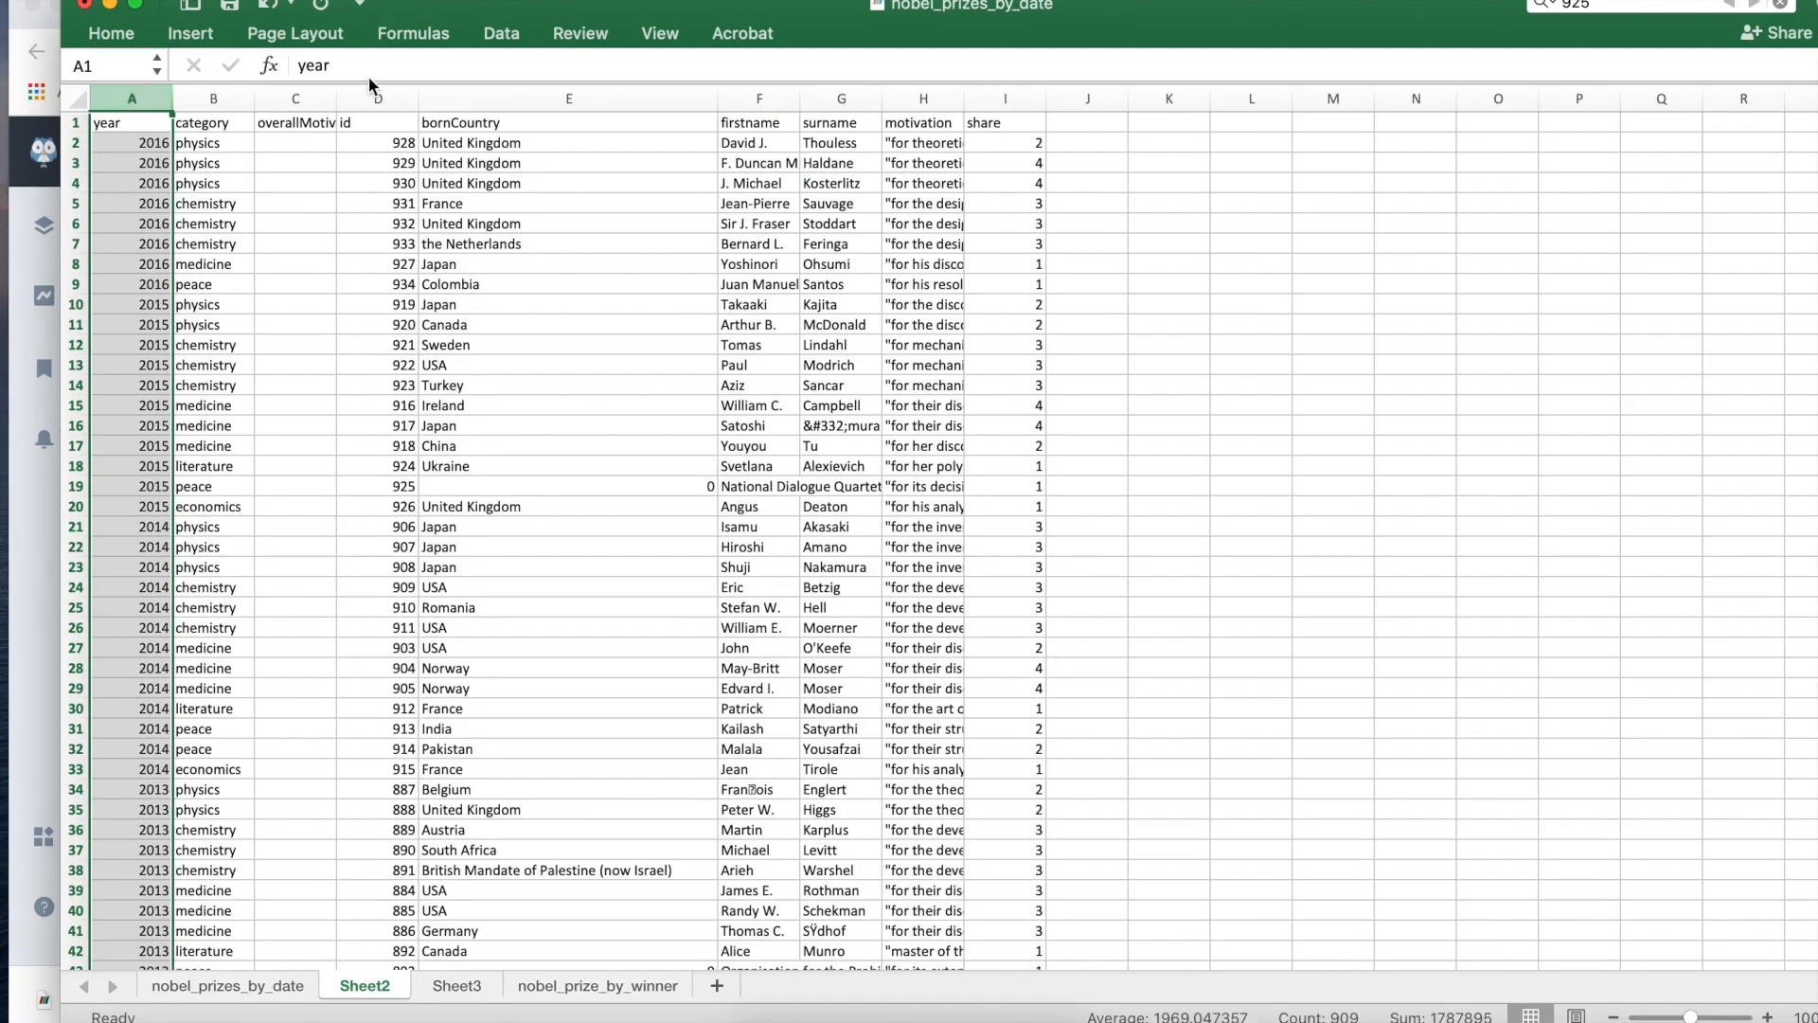
click(498, 37)
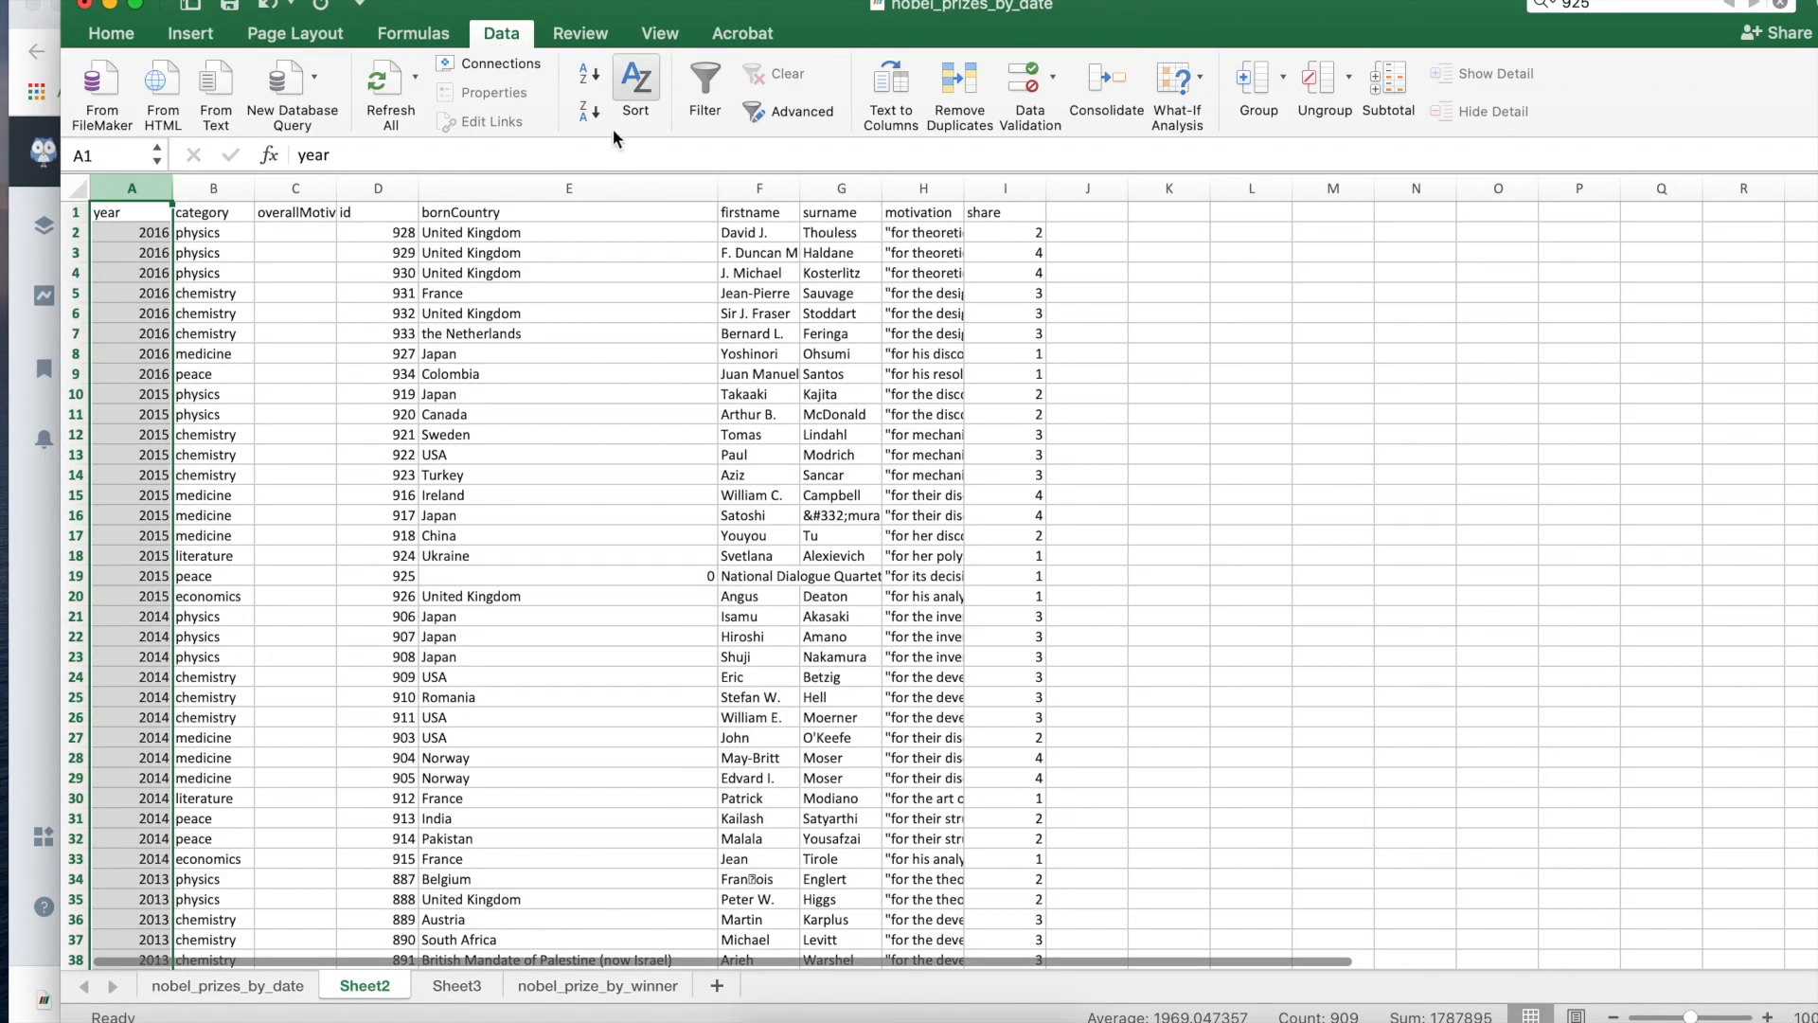
click(75, 232)
right_click(78, 232)
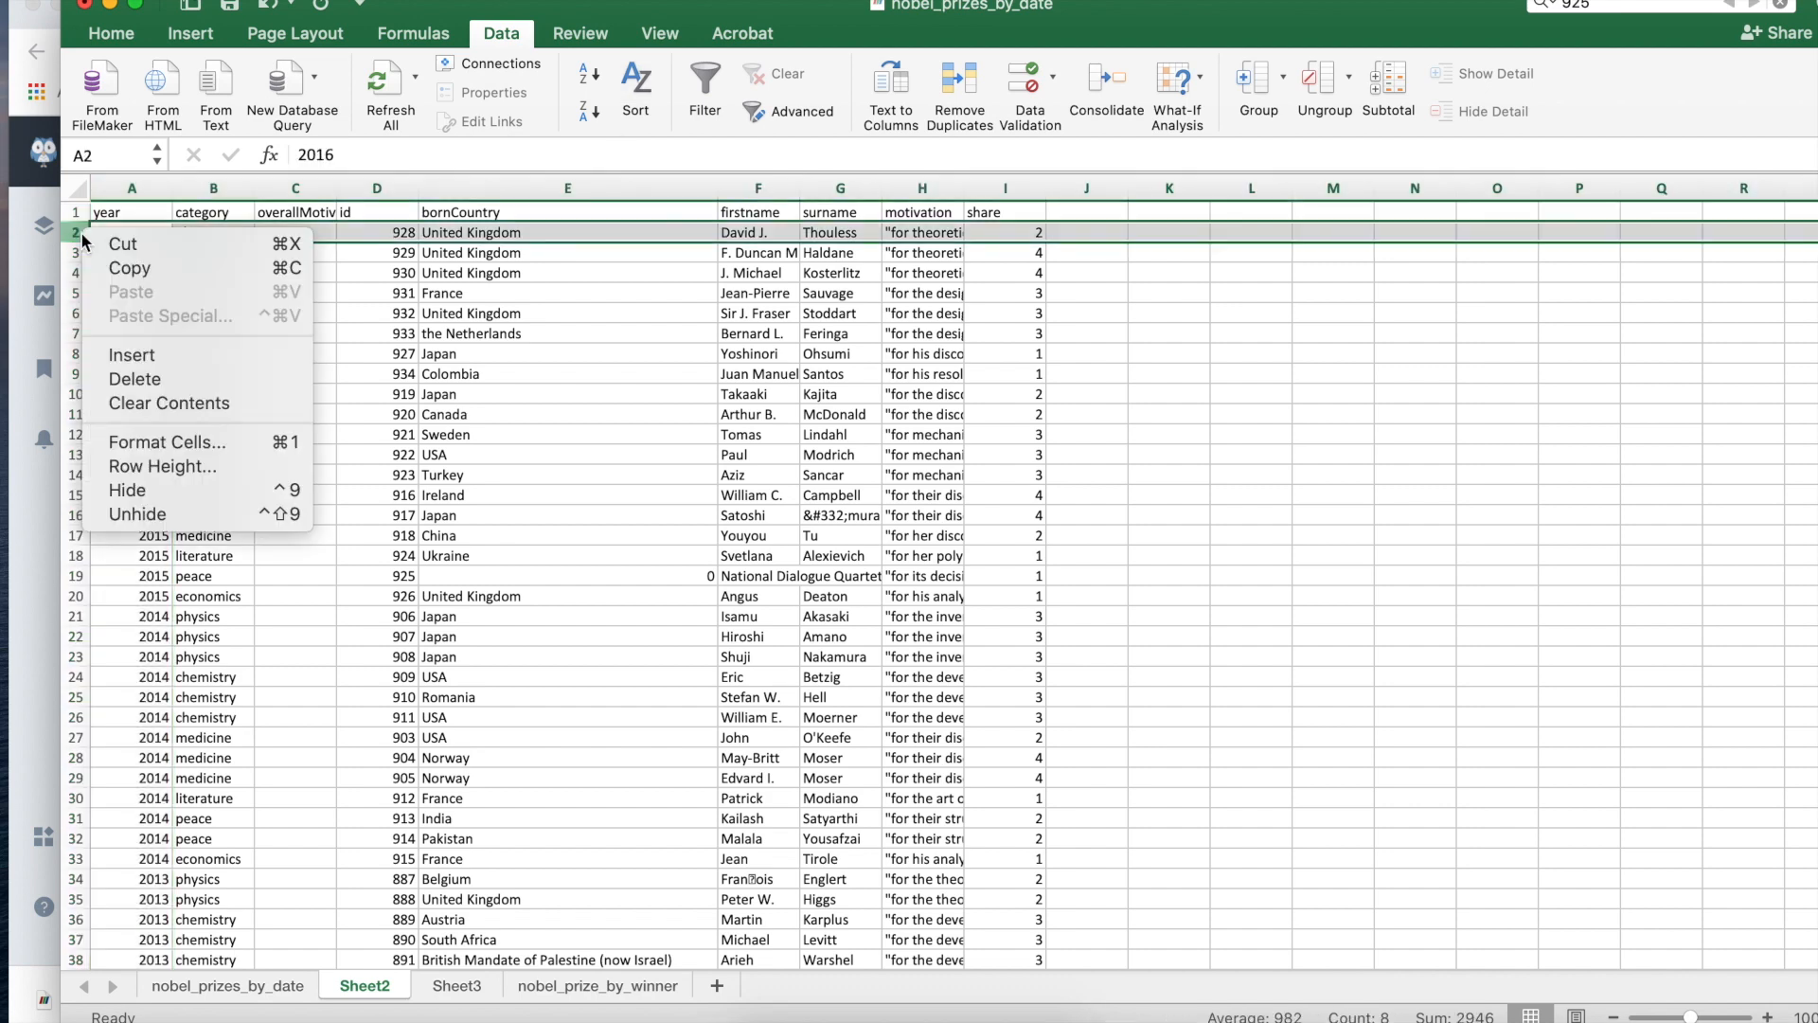
click(220, 362)
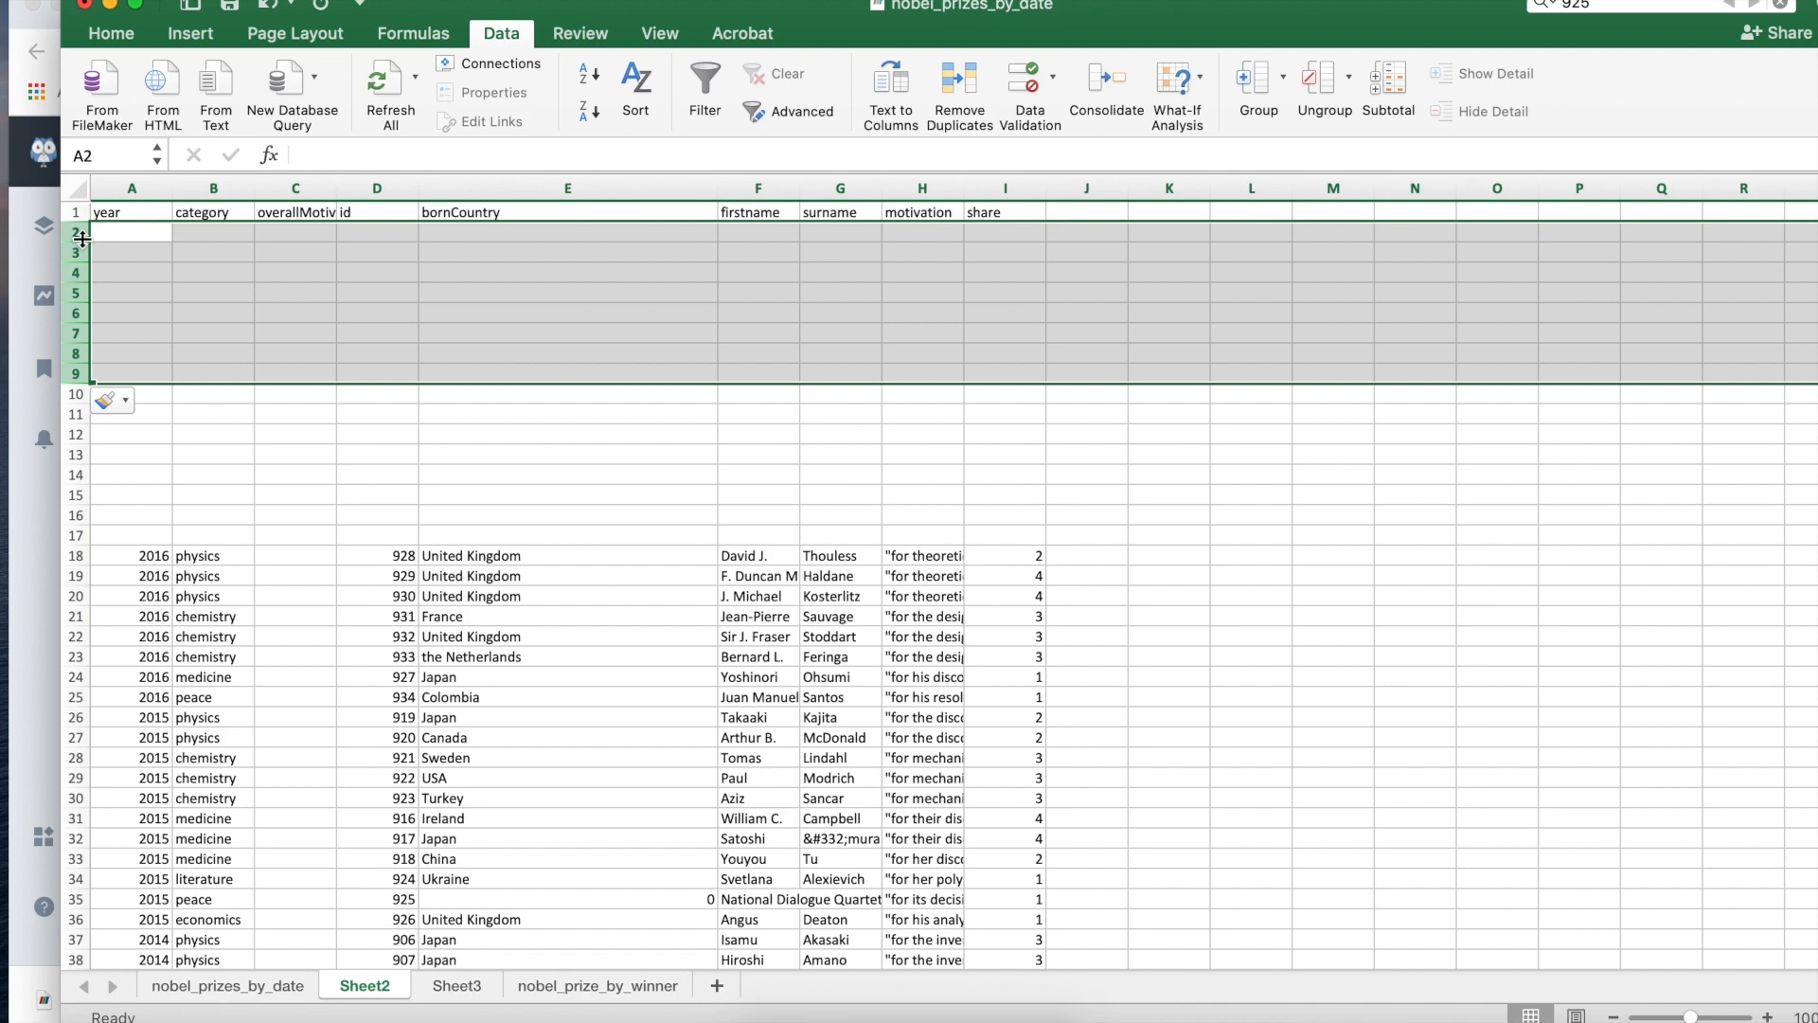
right_click(81, 234)
click(156, 369)
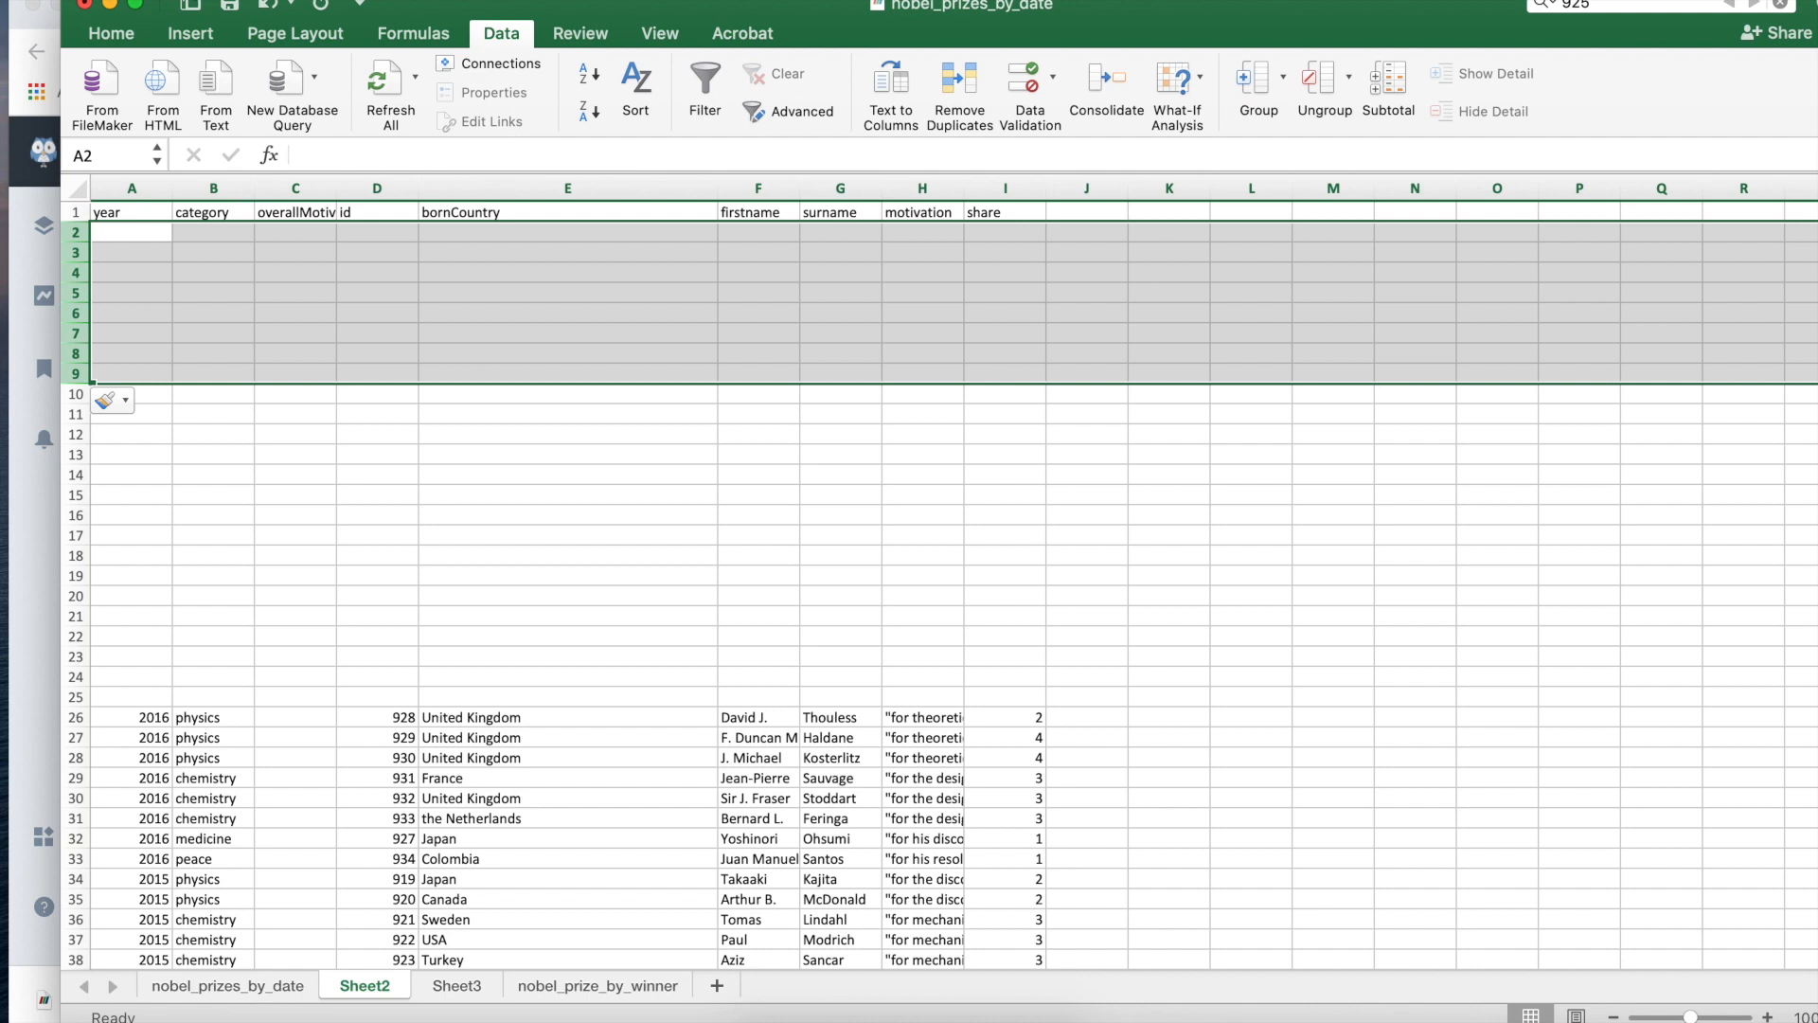
Step: Switch to the Nobel Prize website in the browser and examine the 2017 laureates under Physics and Chemistry
click(833, 1005)
scroll(439, 691, down, 5)
scroll(439, 694, down, 7)
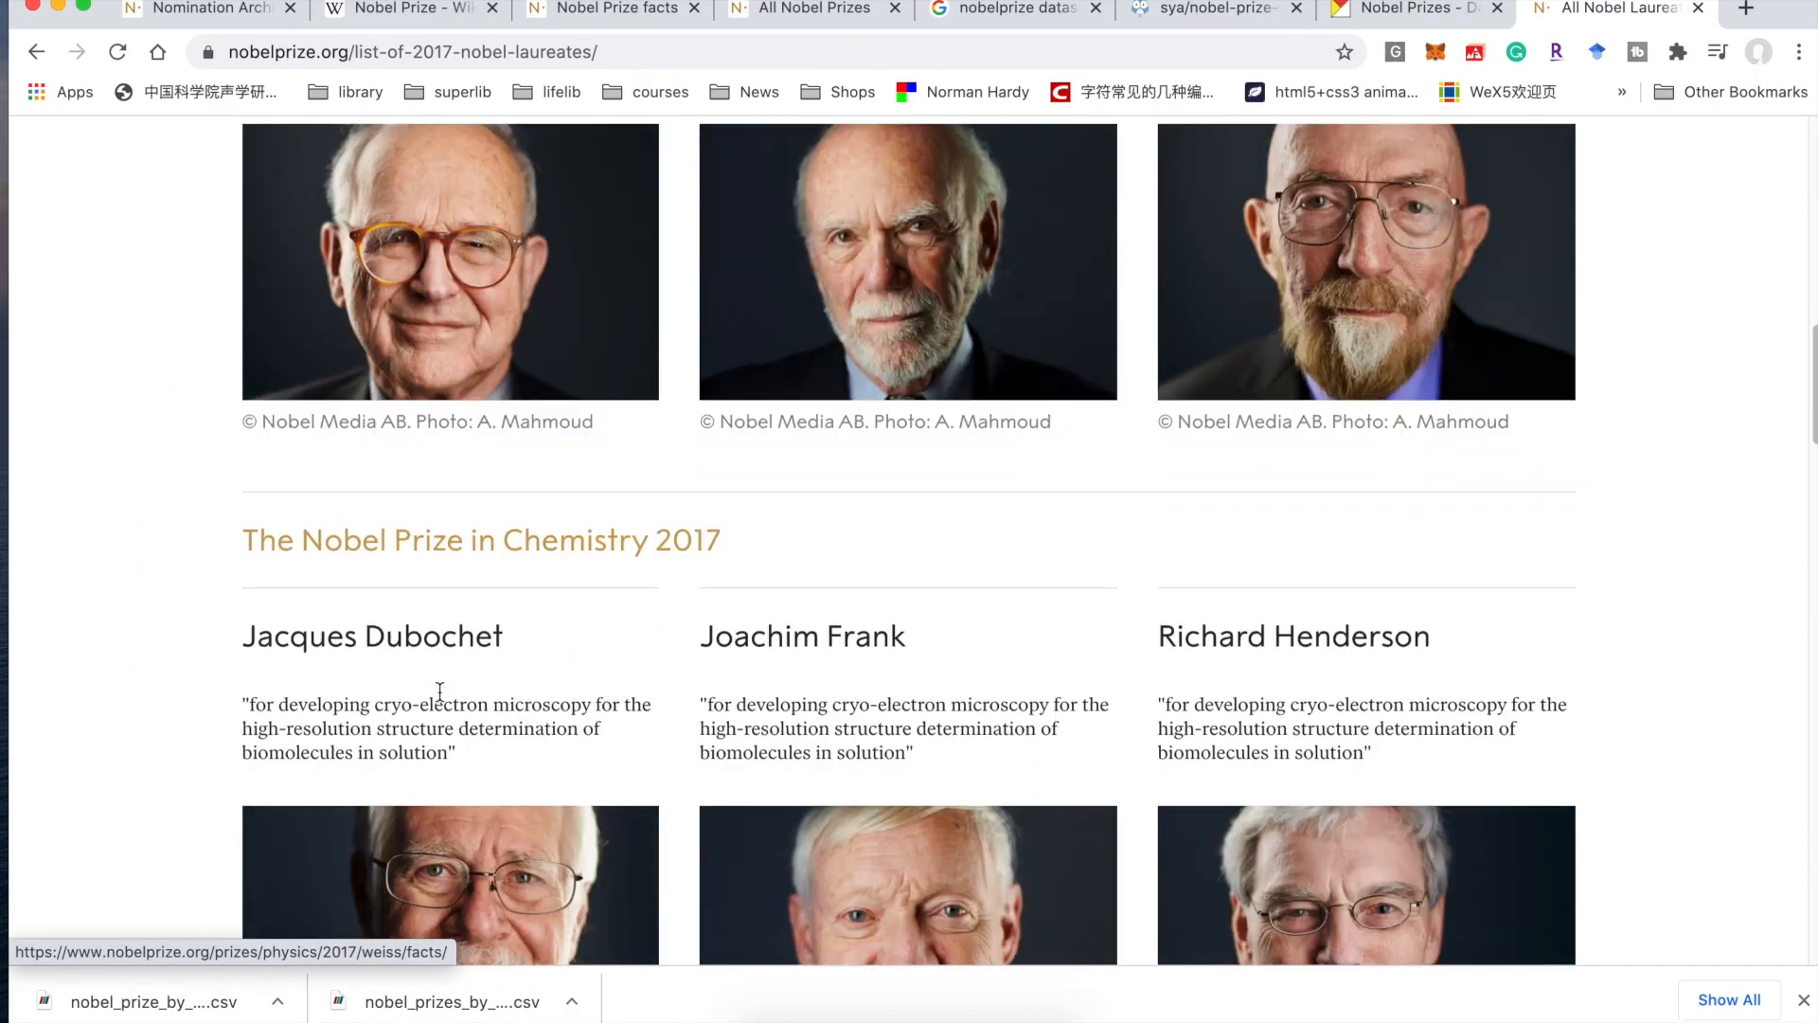
scroll(440, 691, up, 5)
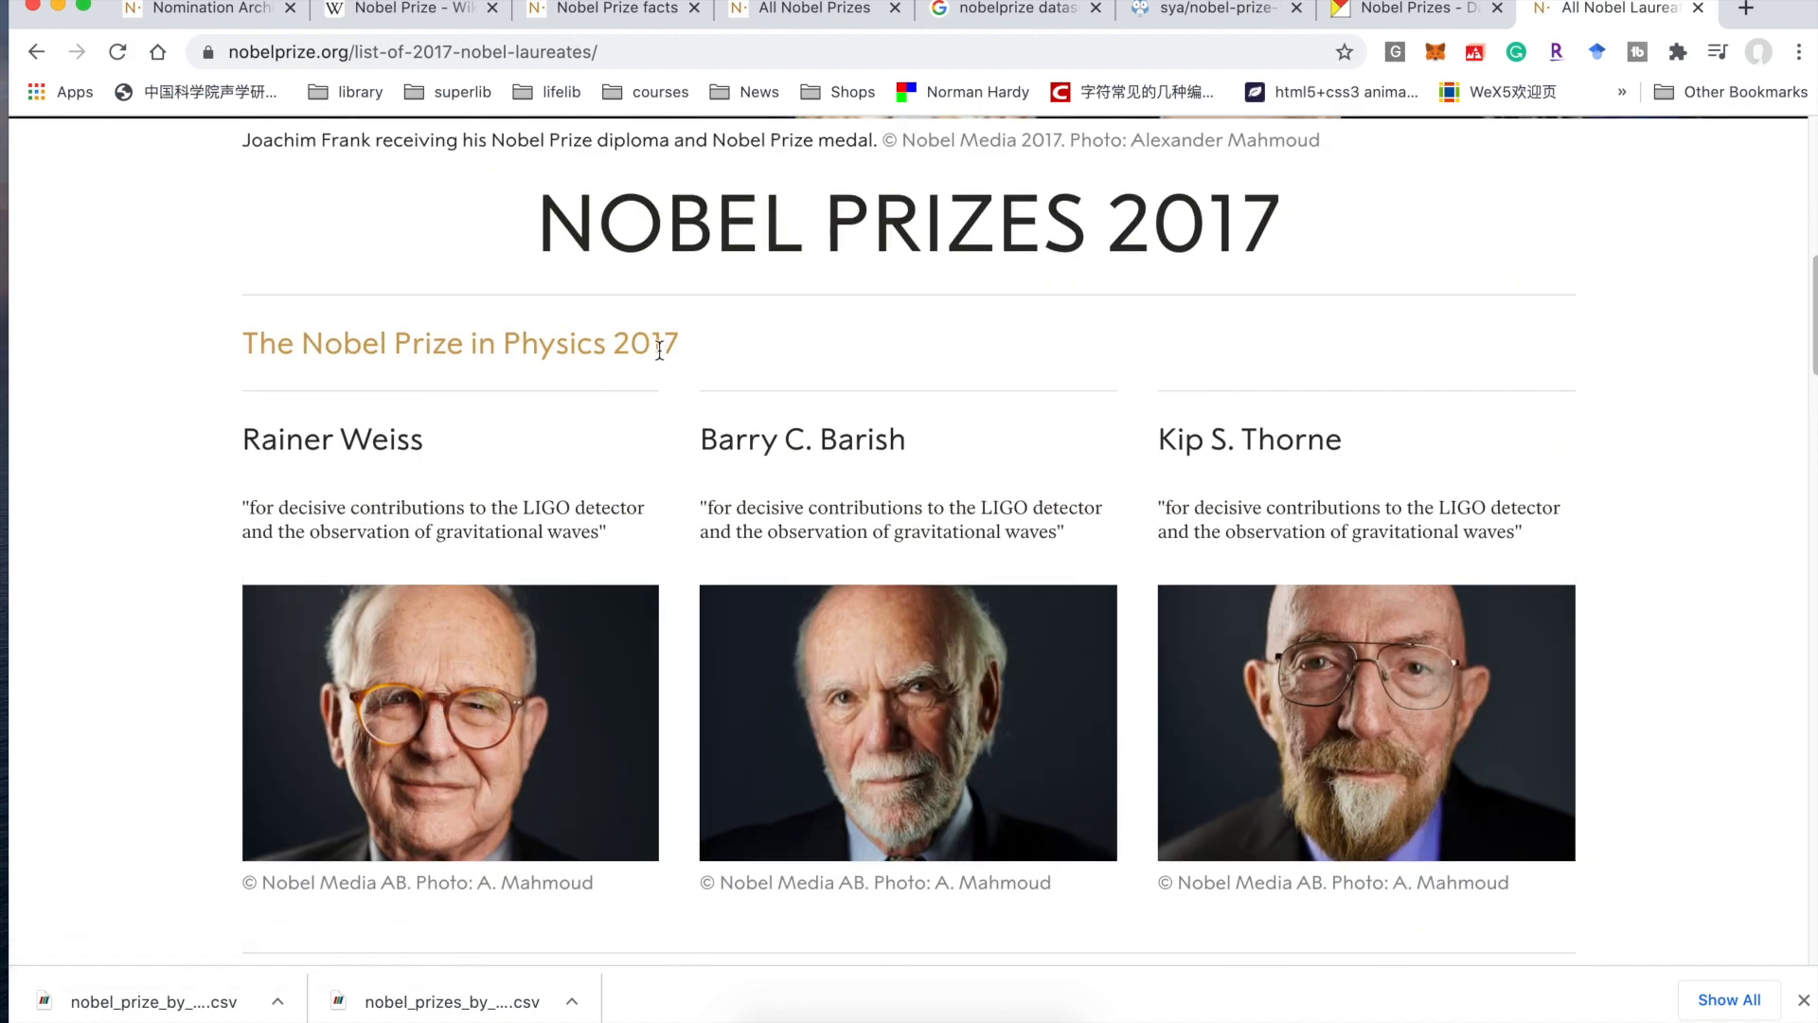
drag(605, 342, 493, 344)
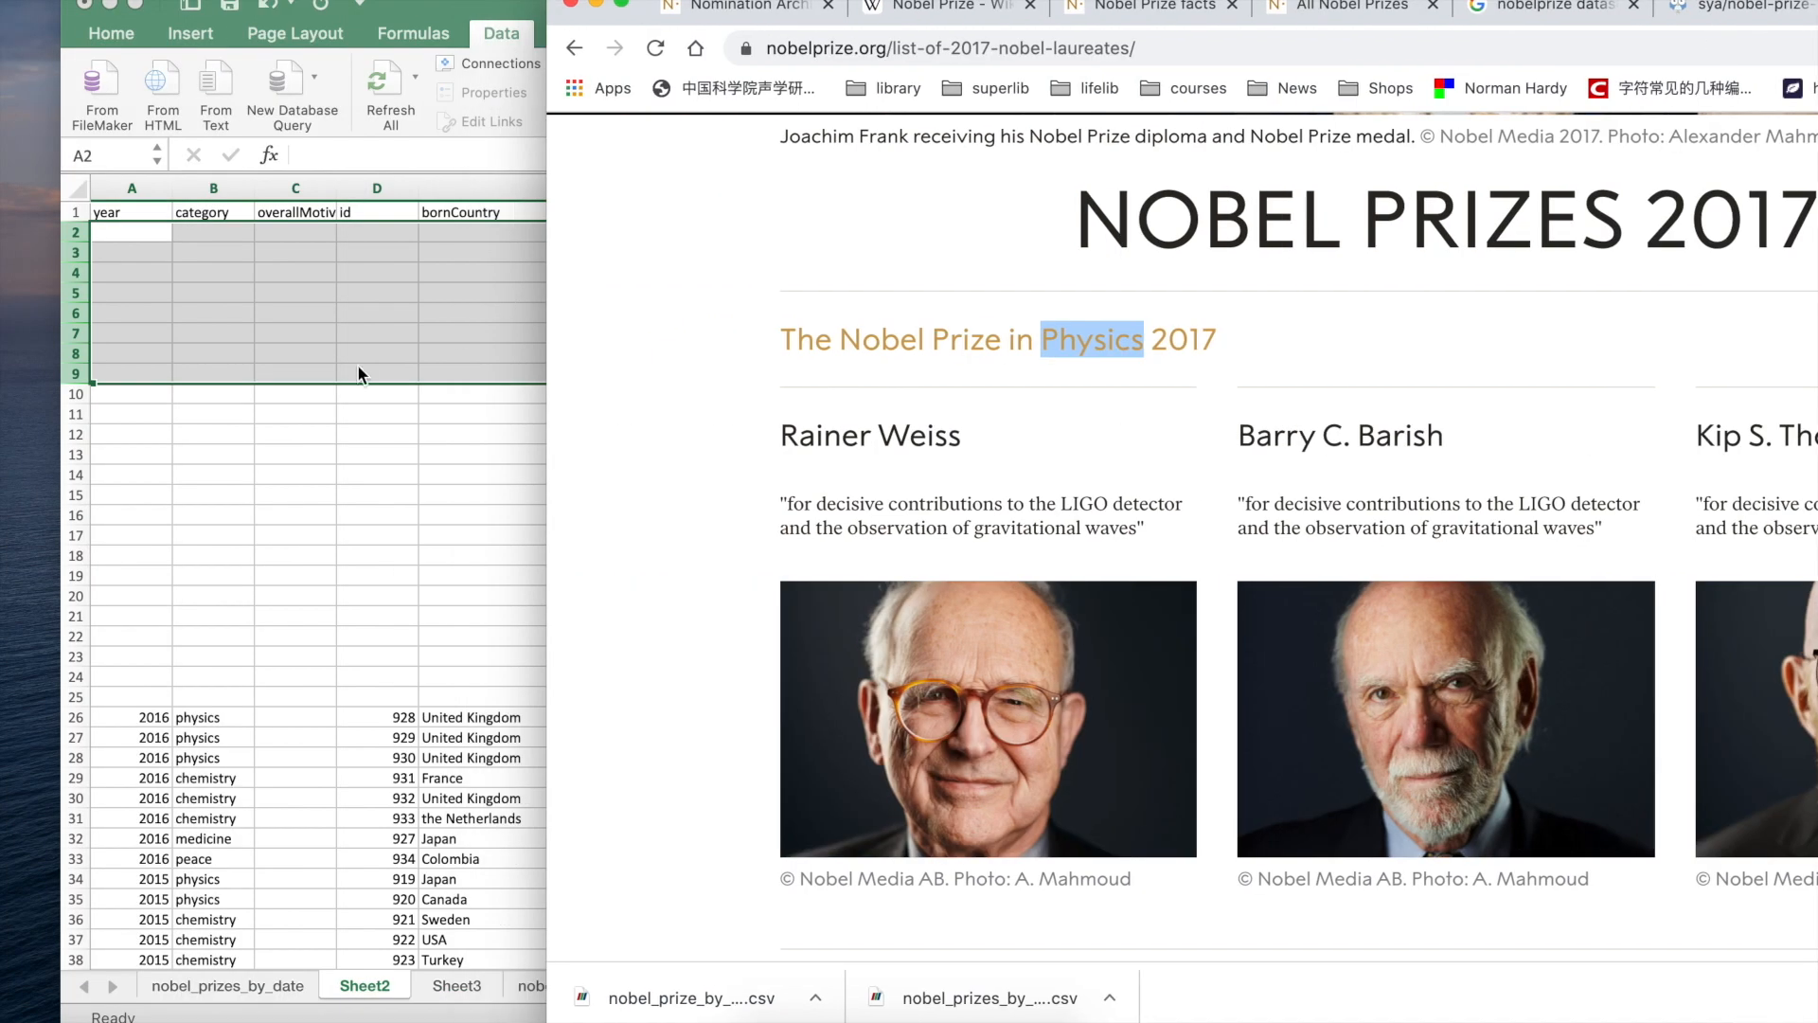
Step: Return to Sheet2 in Excel and select the blank category cell B25 directly above the 2016 entries
click(356, 365)
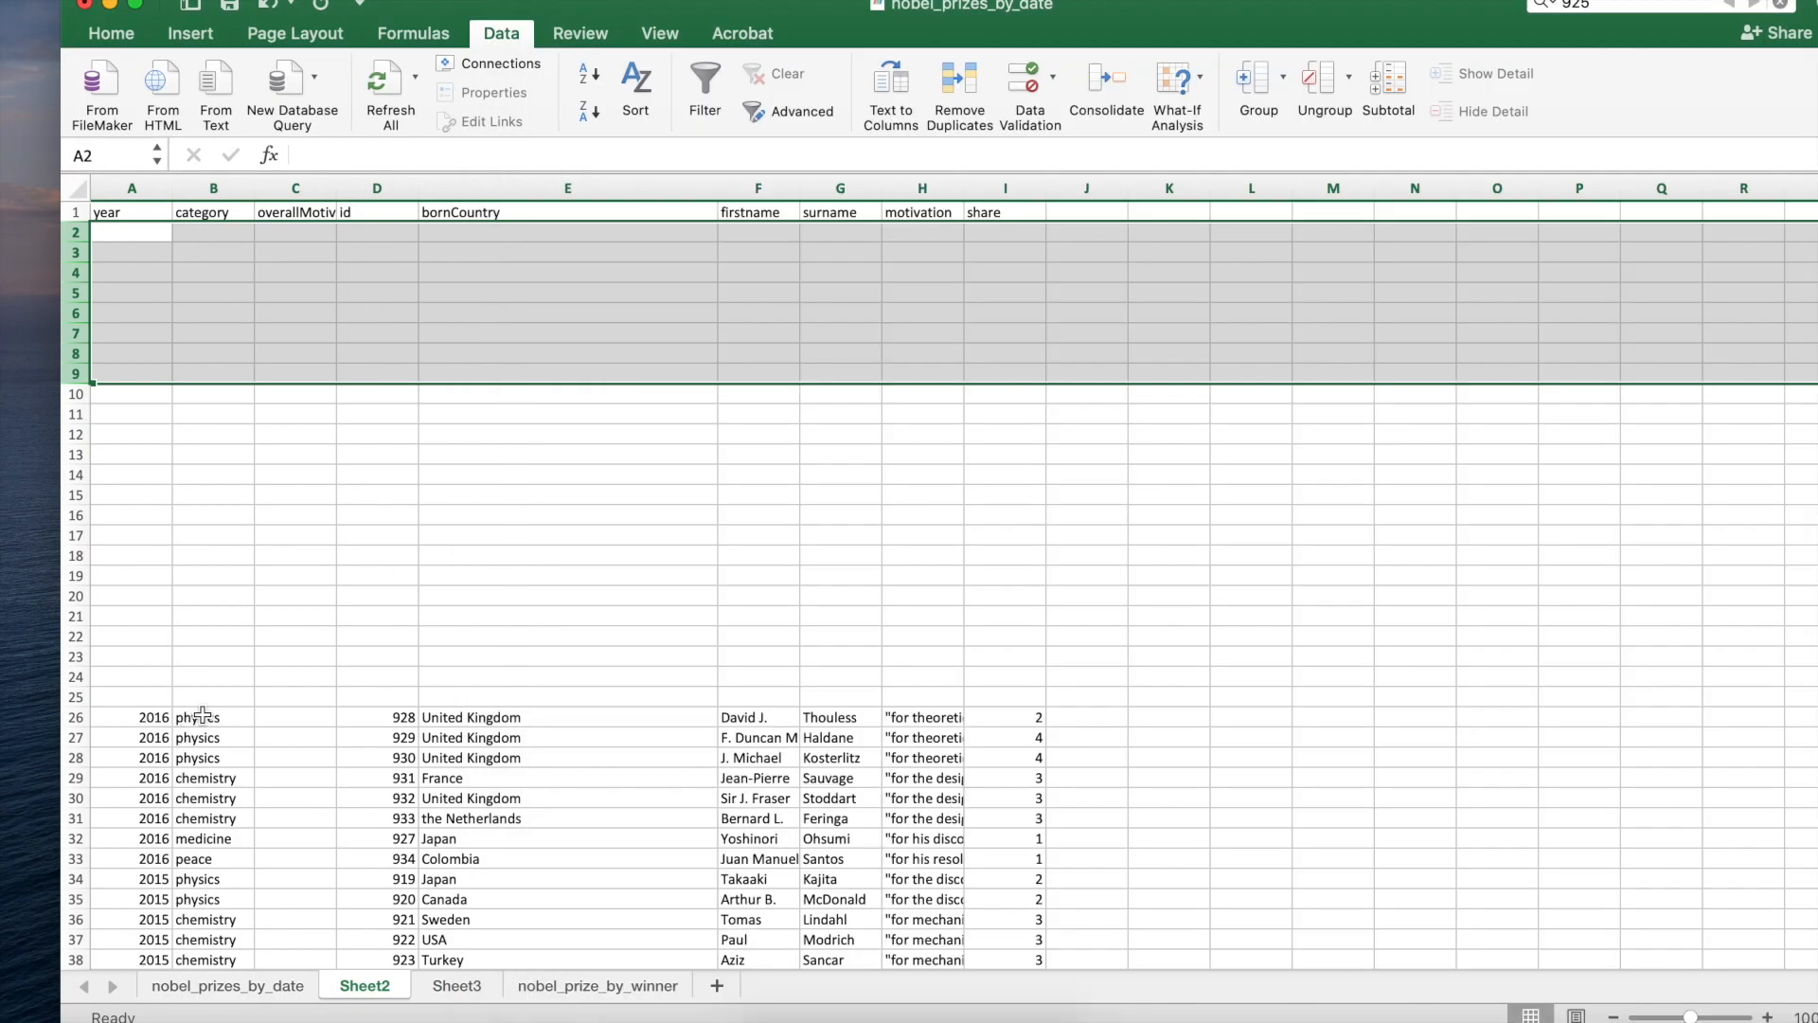
click(159, 711)
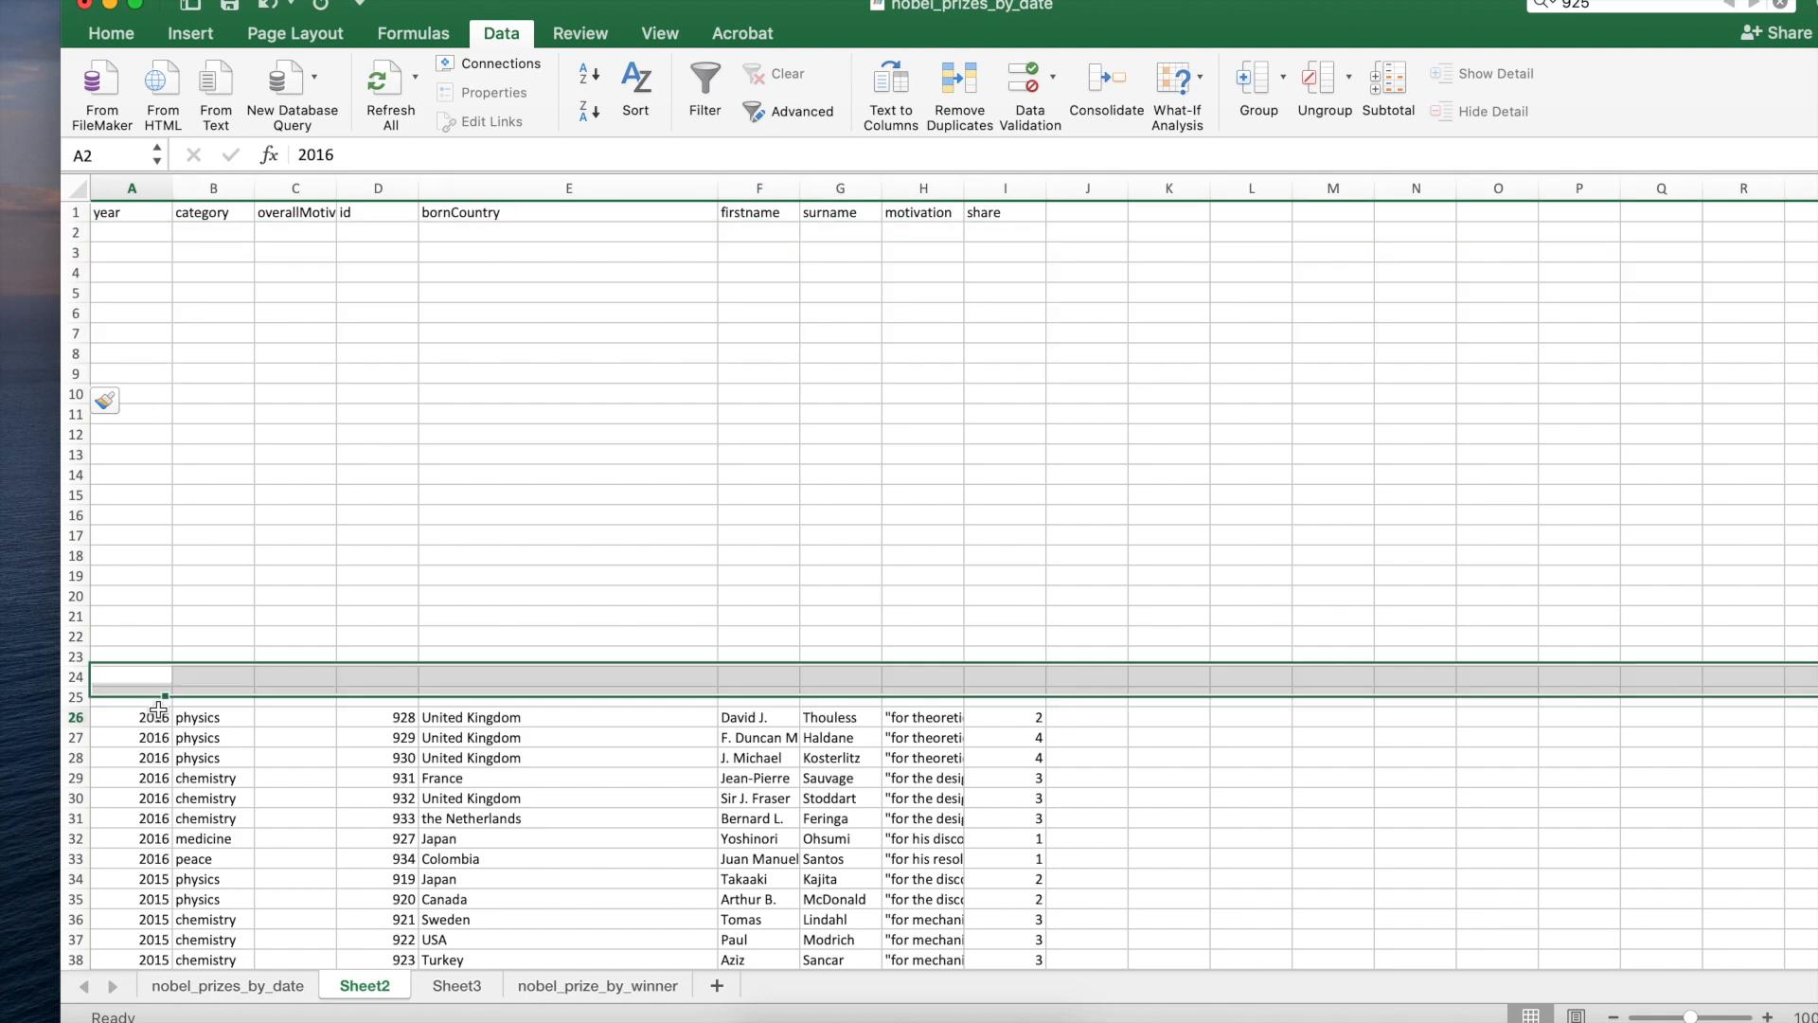
click(218, 698)
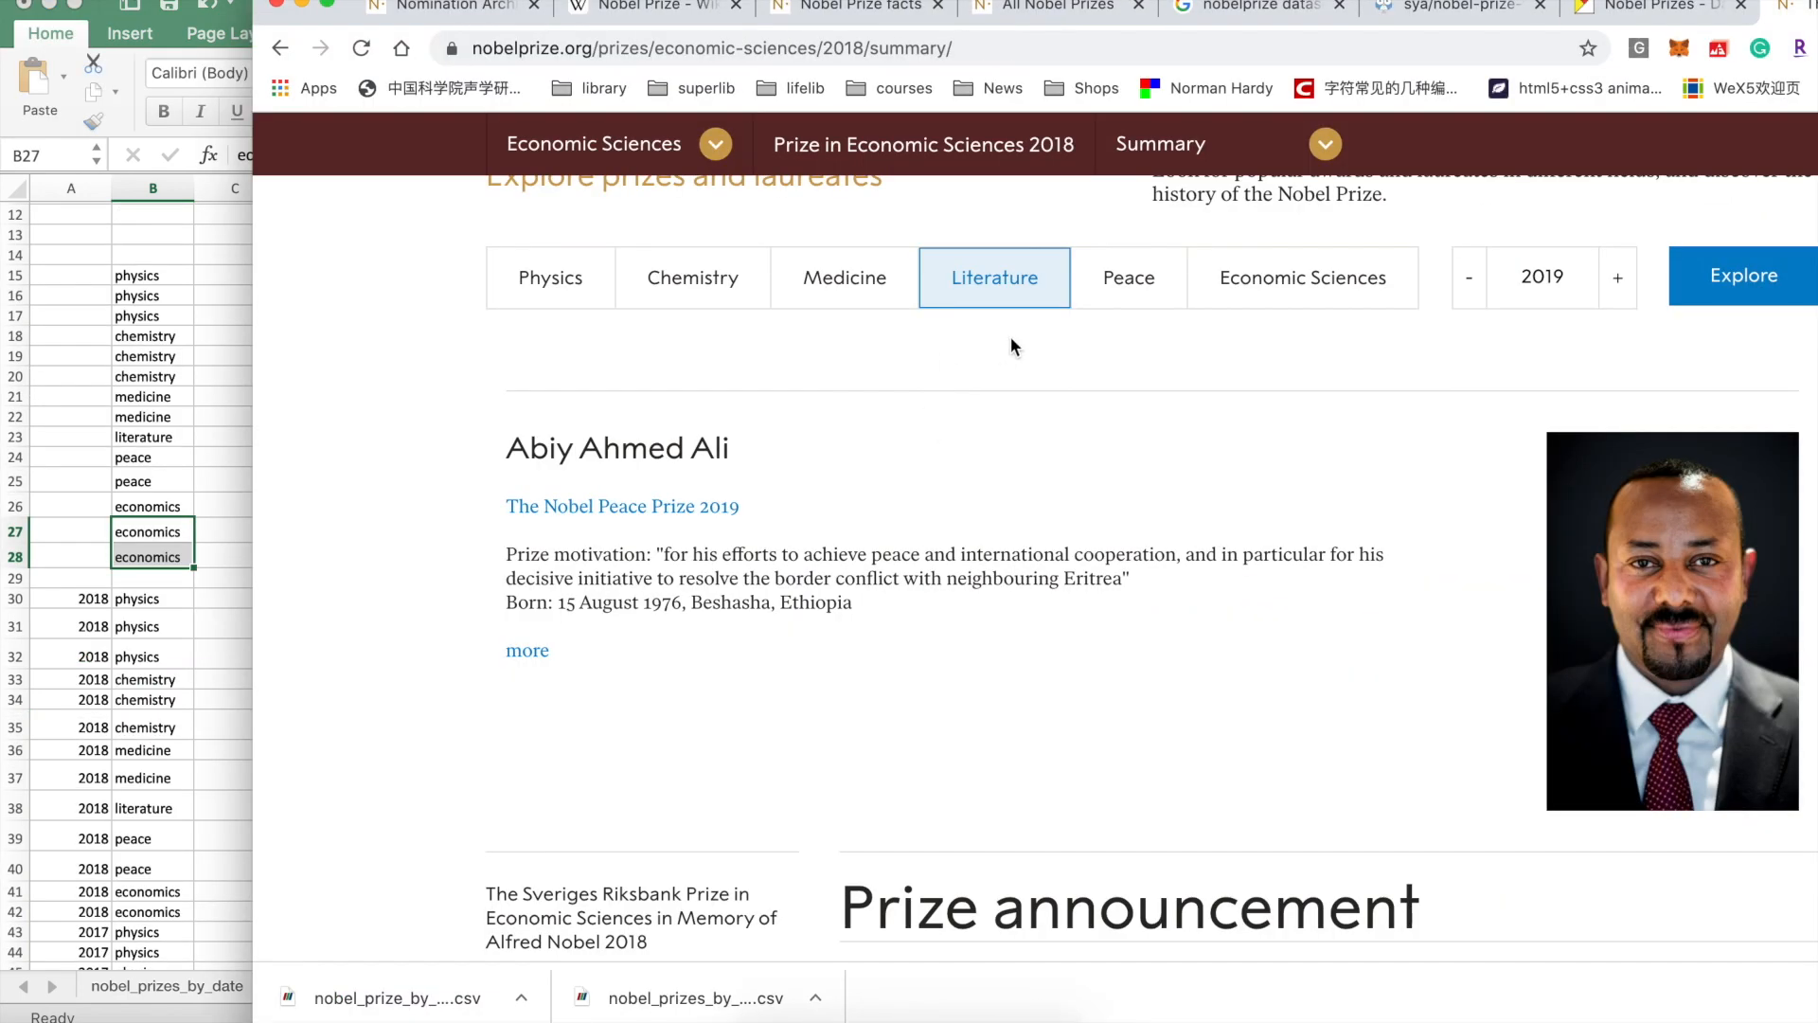
Step: Look up the 2019 Literature prize on the Nobel Prize website in the browser
click(1719, 282)
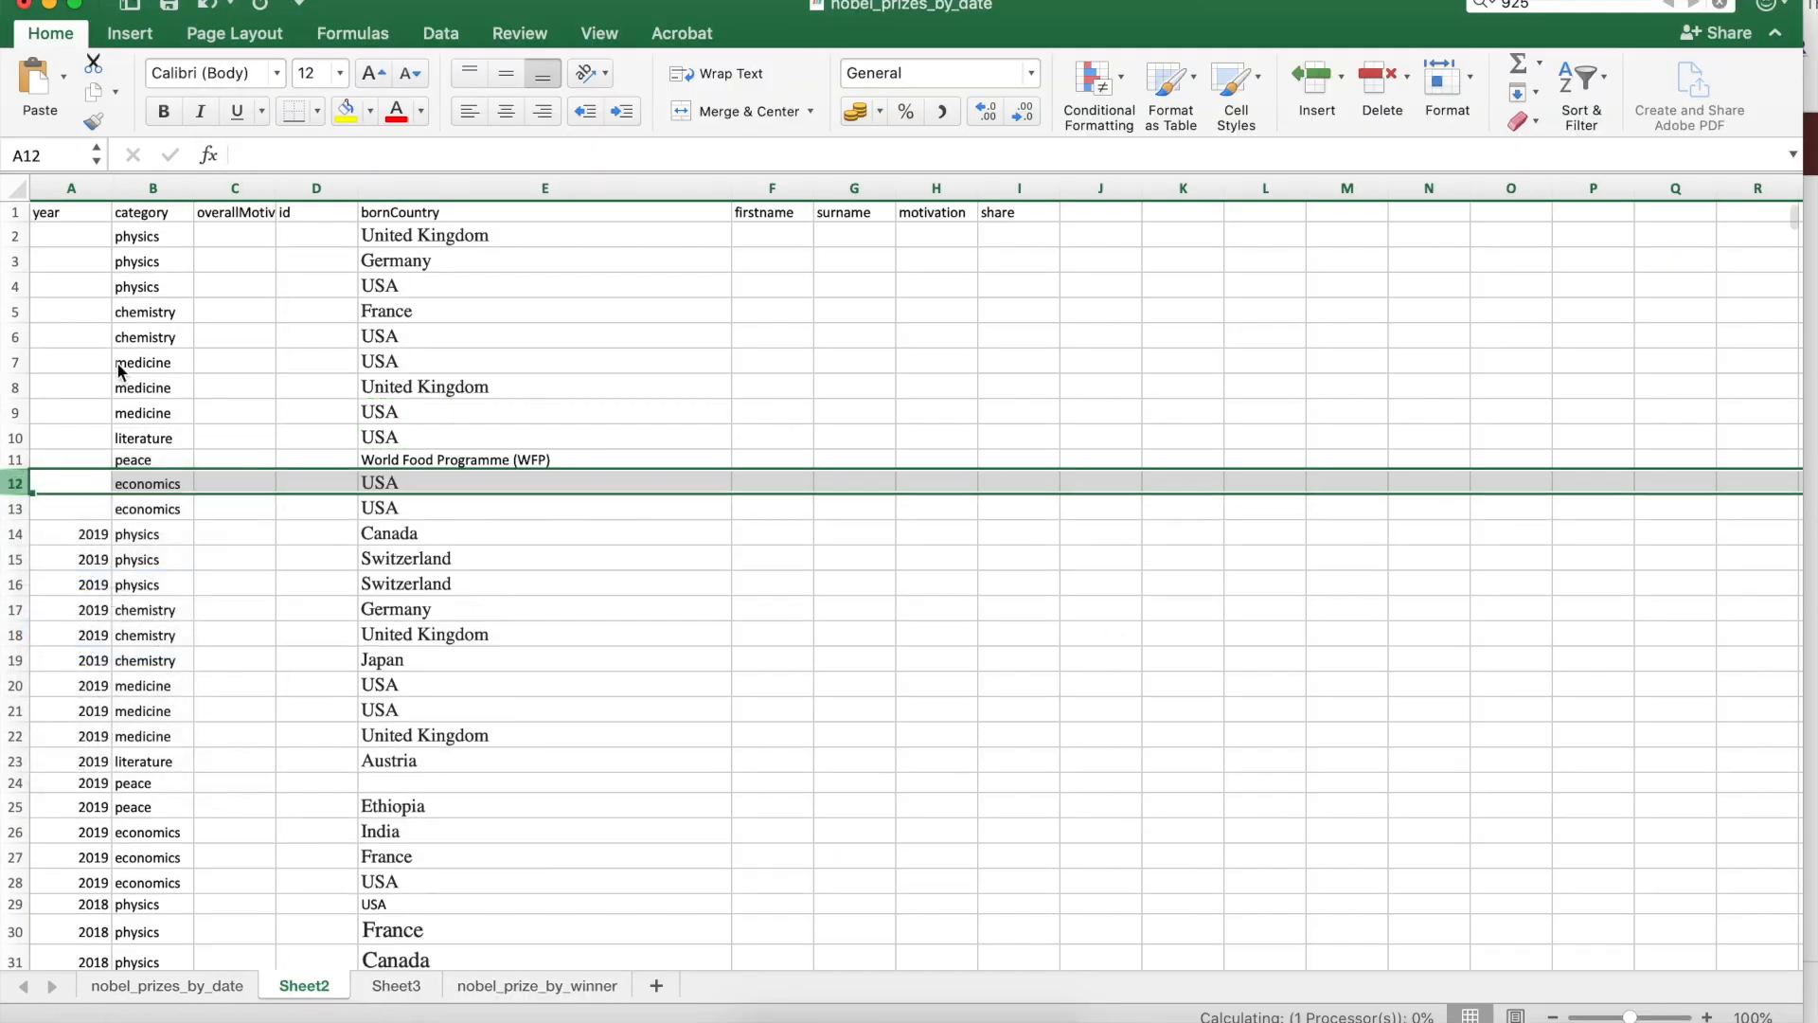
Step: Enter the year 2020 in A2 of Sheet2 and fill it down to A13, above the 2019 entries
click(90, 236)
text(2020)
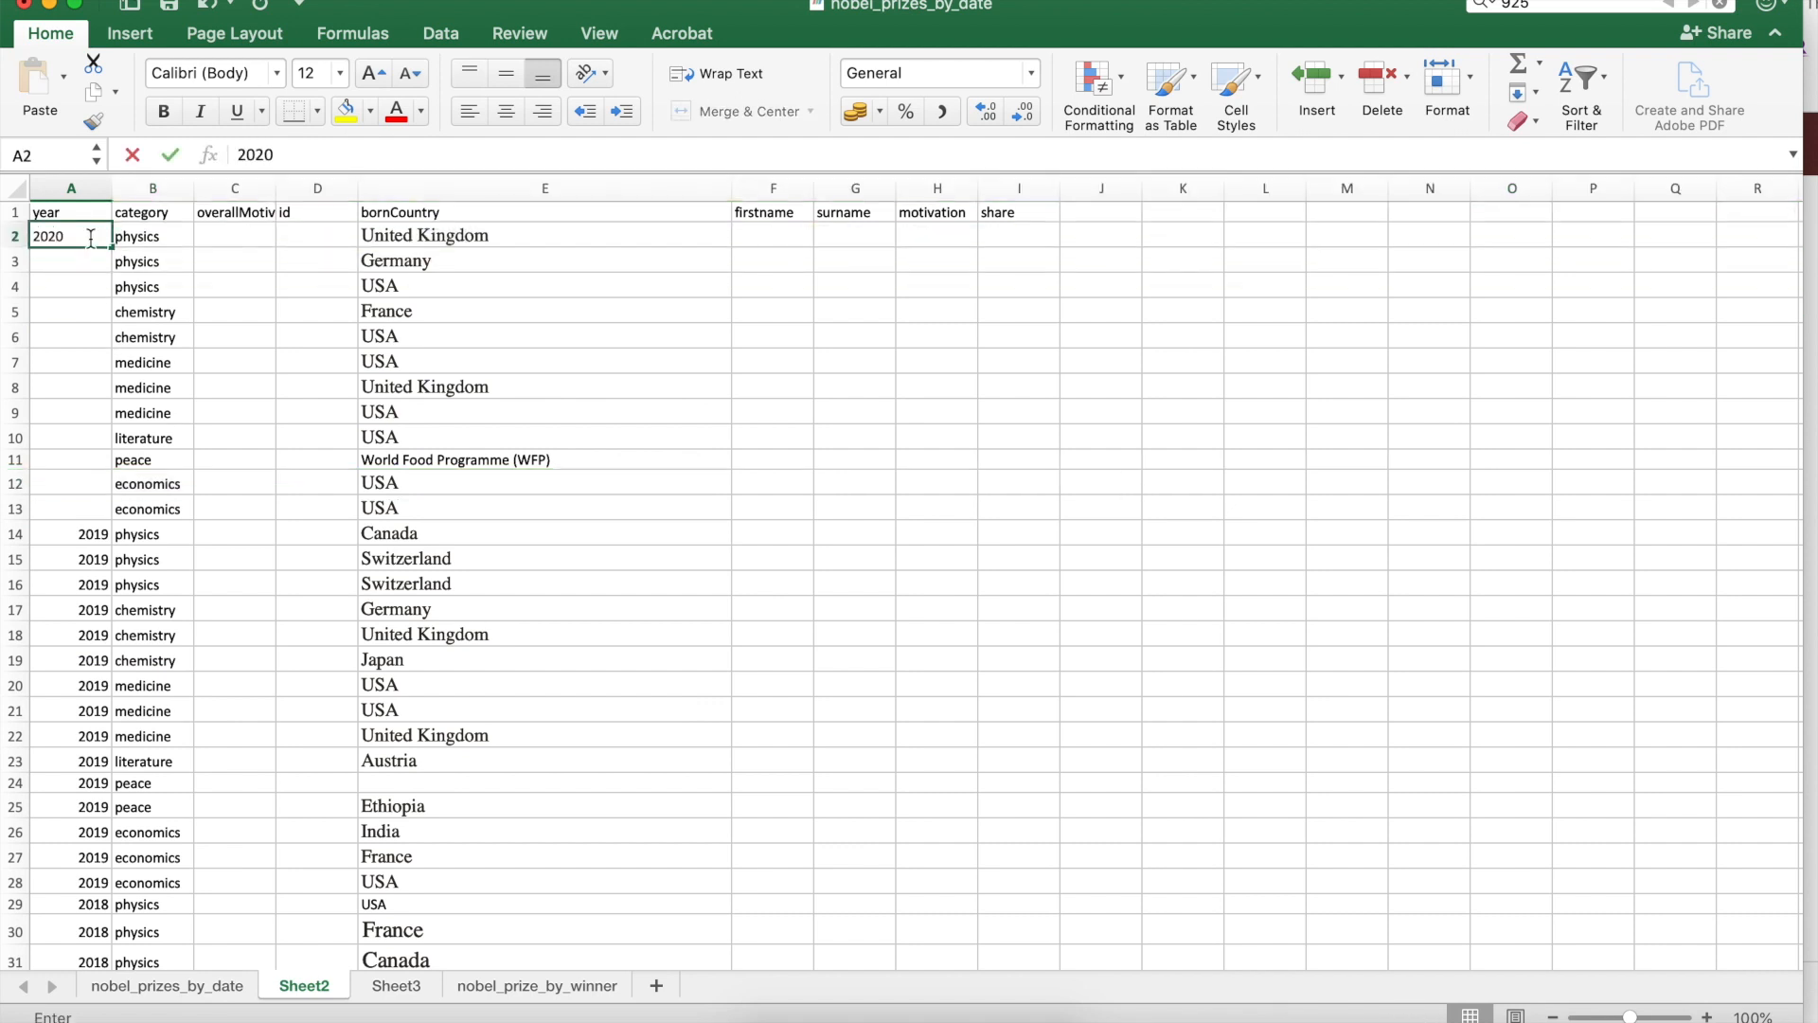
double_click(112, 247)
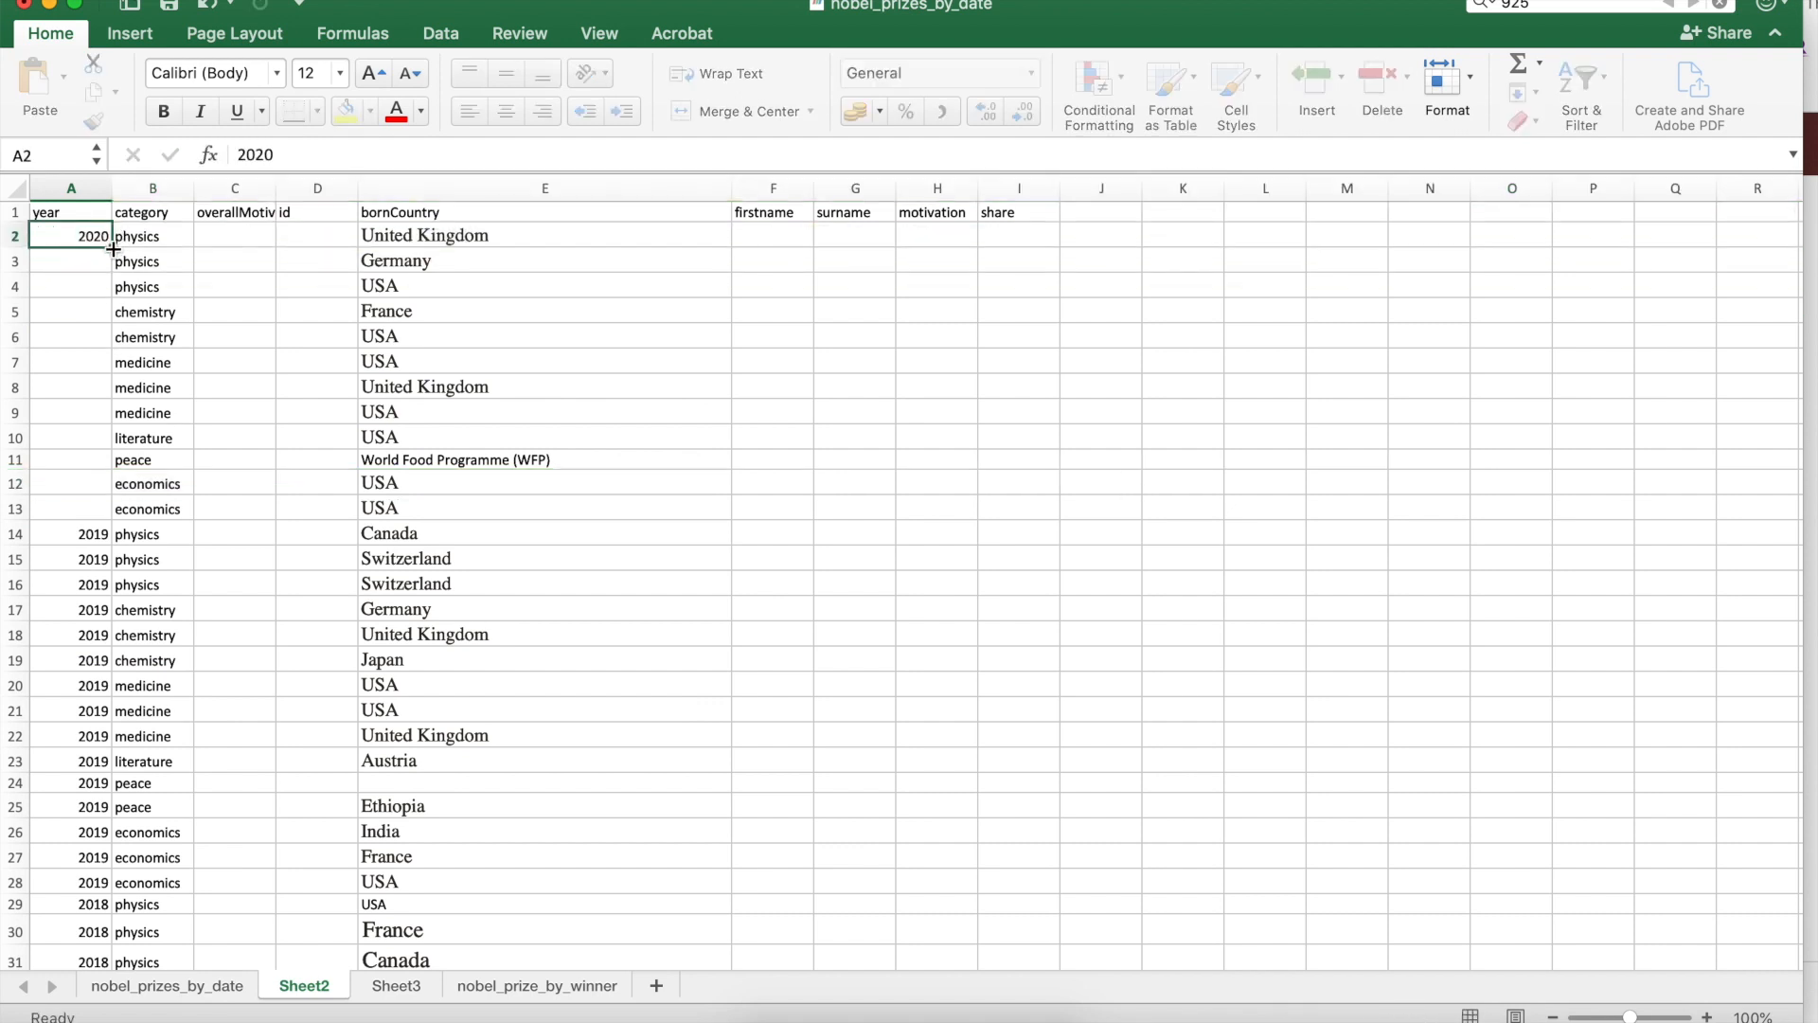
click(669, 617)
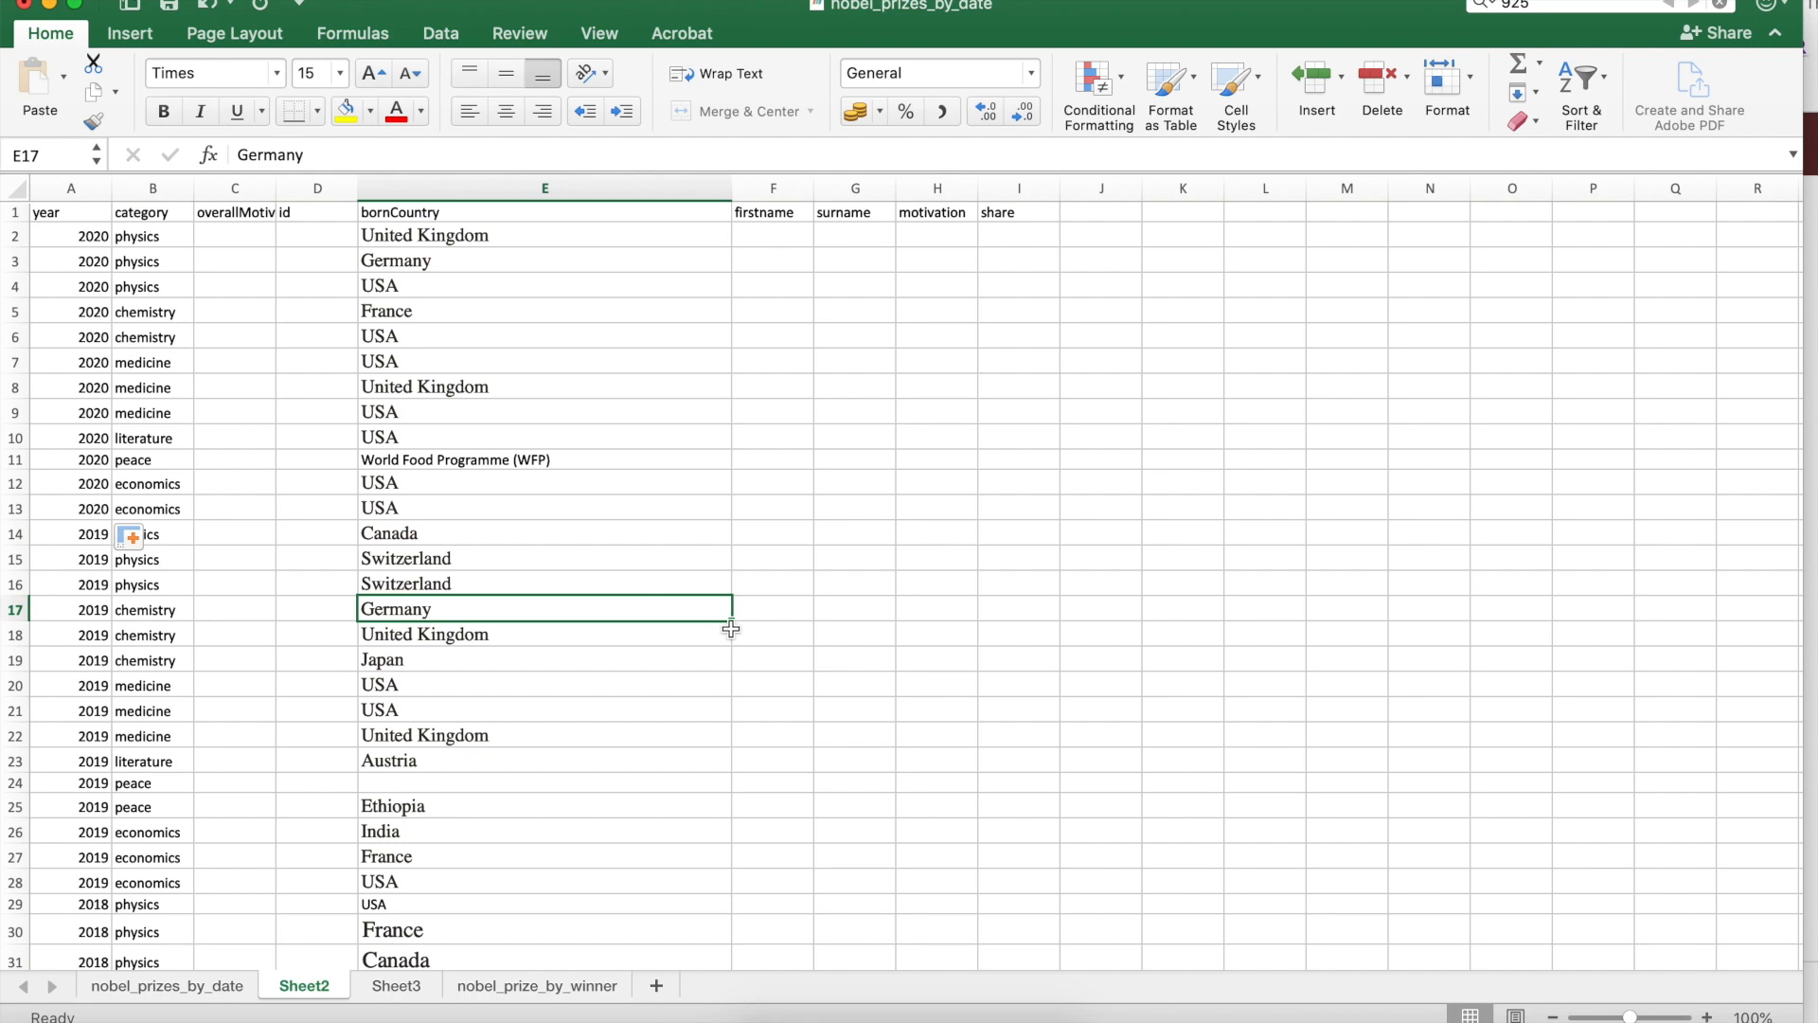
click(871, 612)
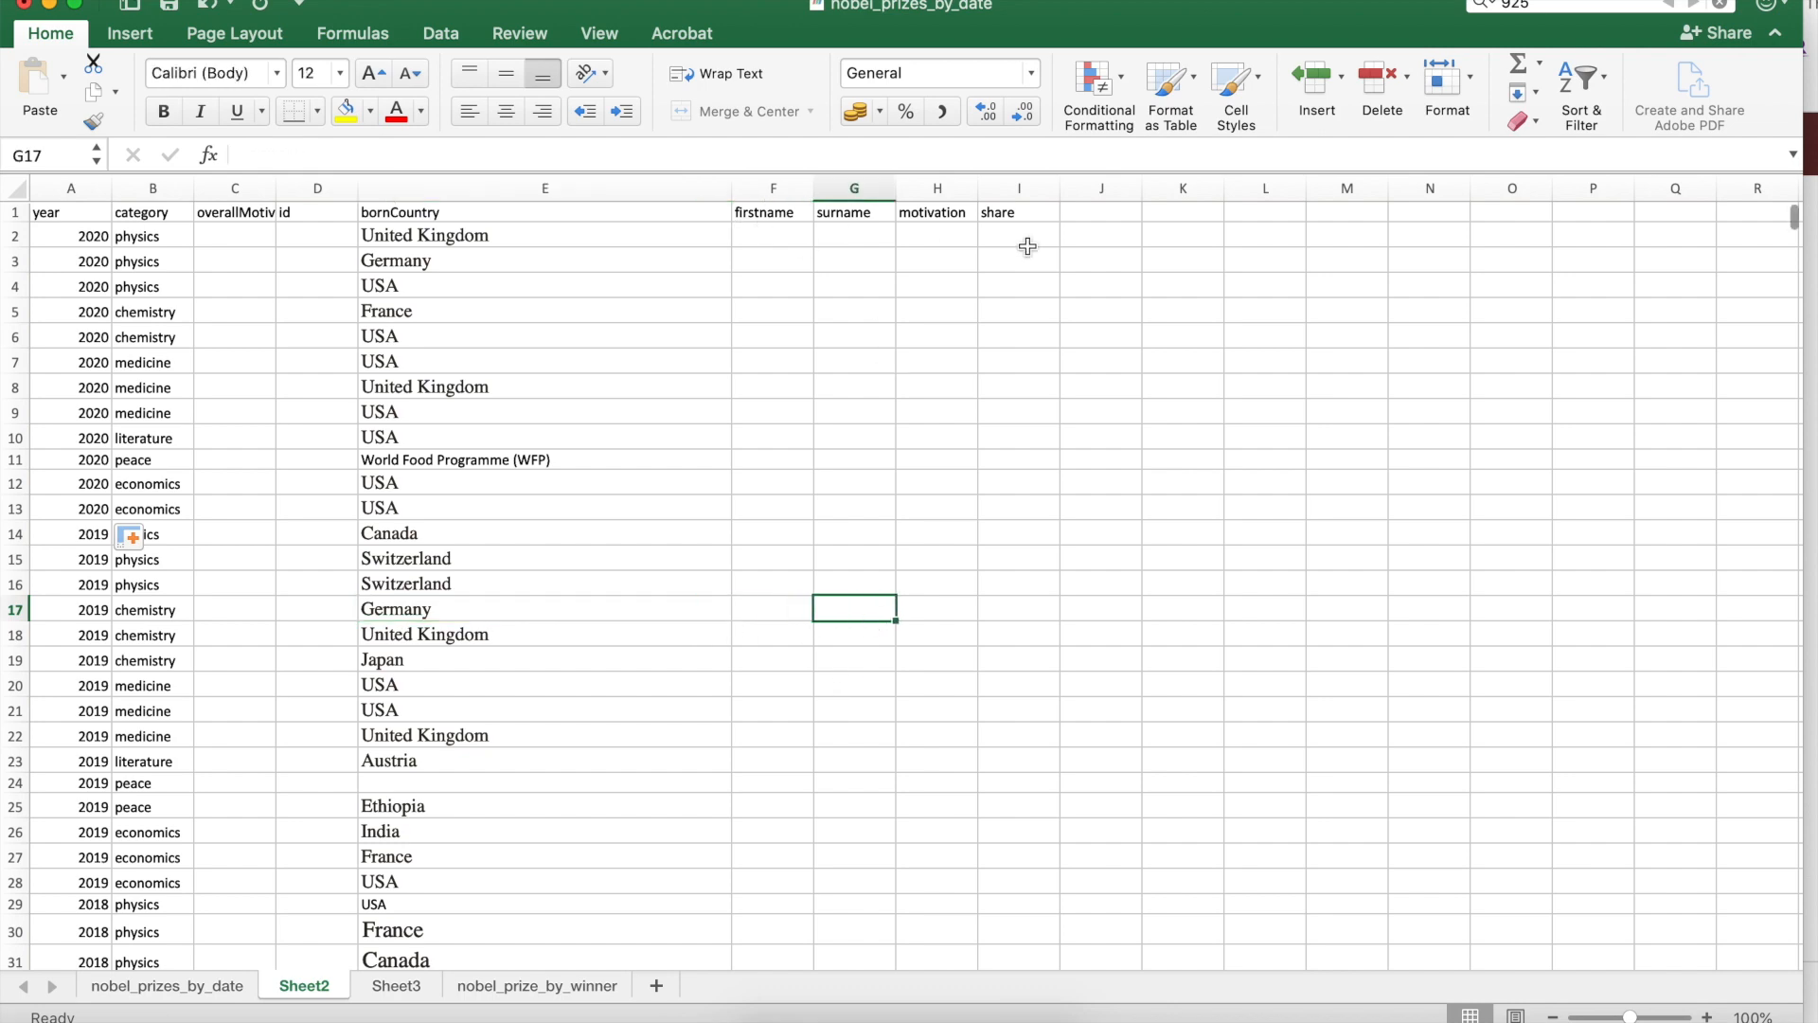
Step: Copy the cell format of E64 onto the added bornCountry entries starting at E2, using the Format Painter
scroll(736, 471, down, 10)
scroll(736, 472, up, 7)
scroll(461, 775, down, 12)
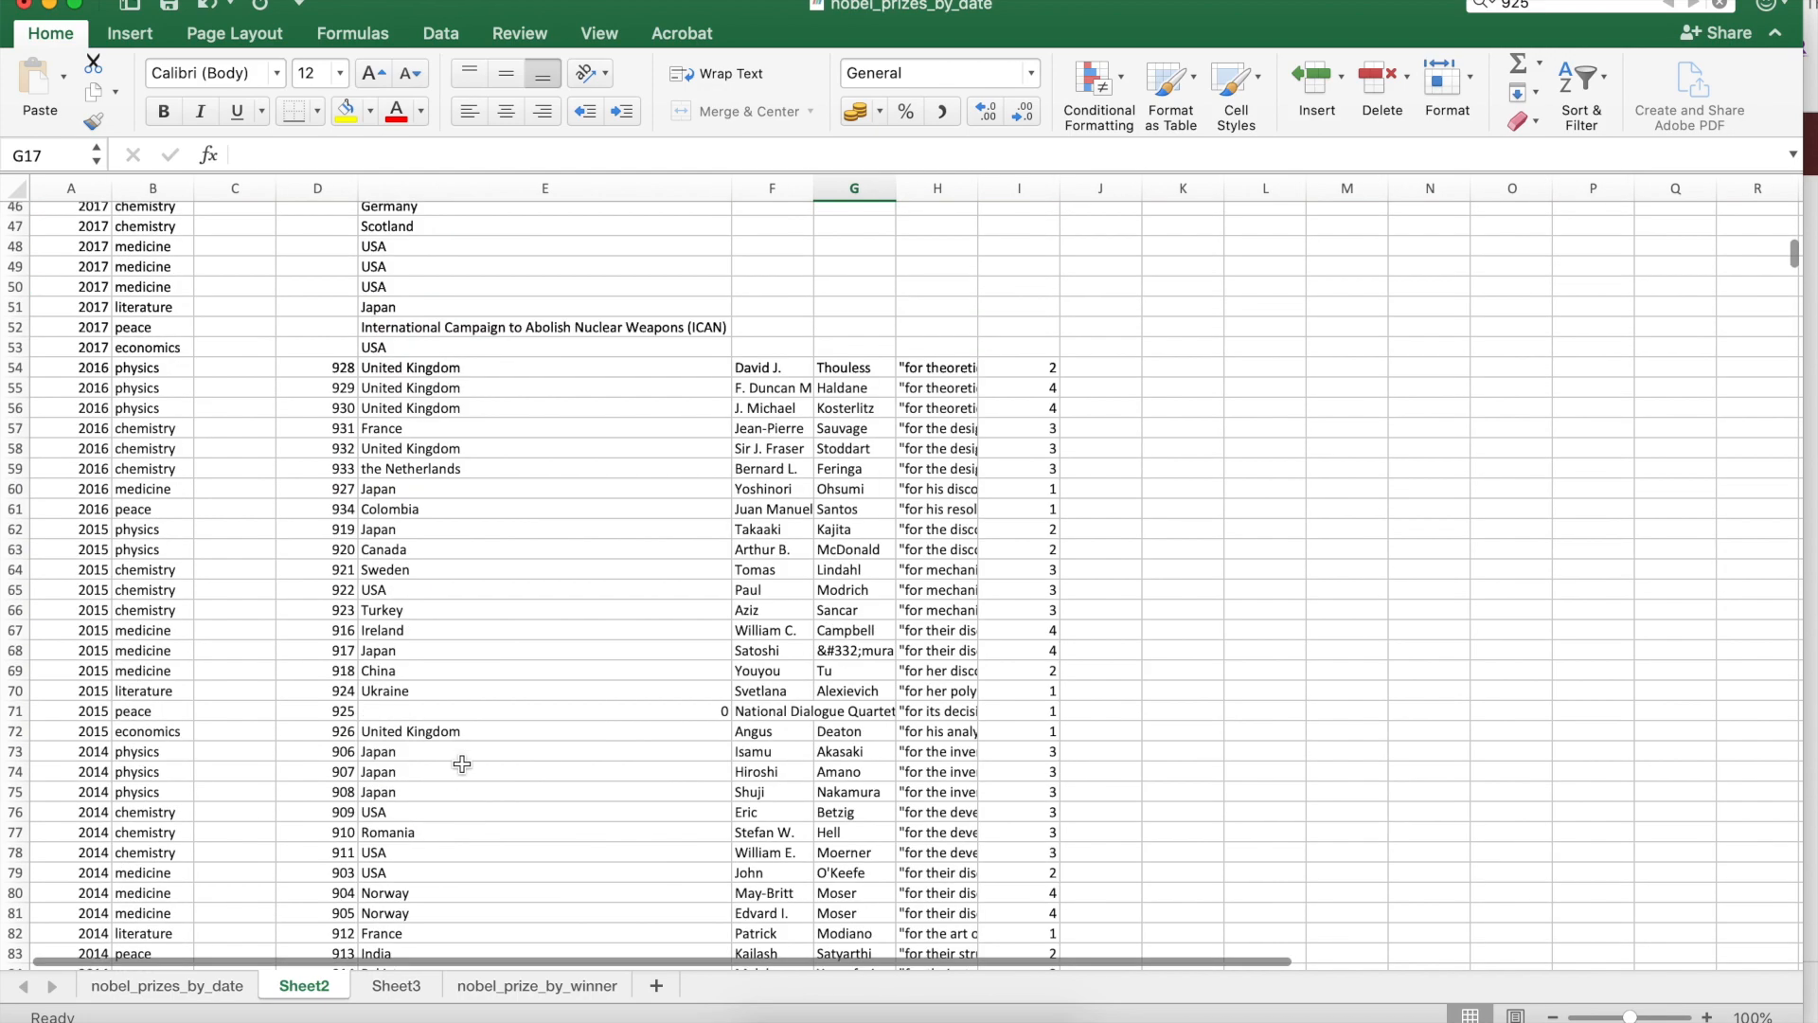
click(464, 569)
click(94, 121)
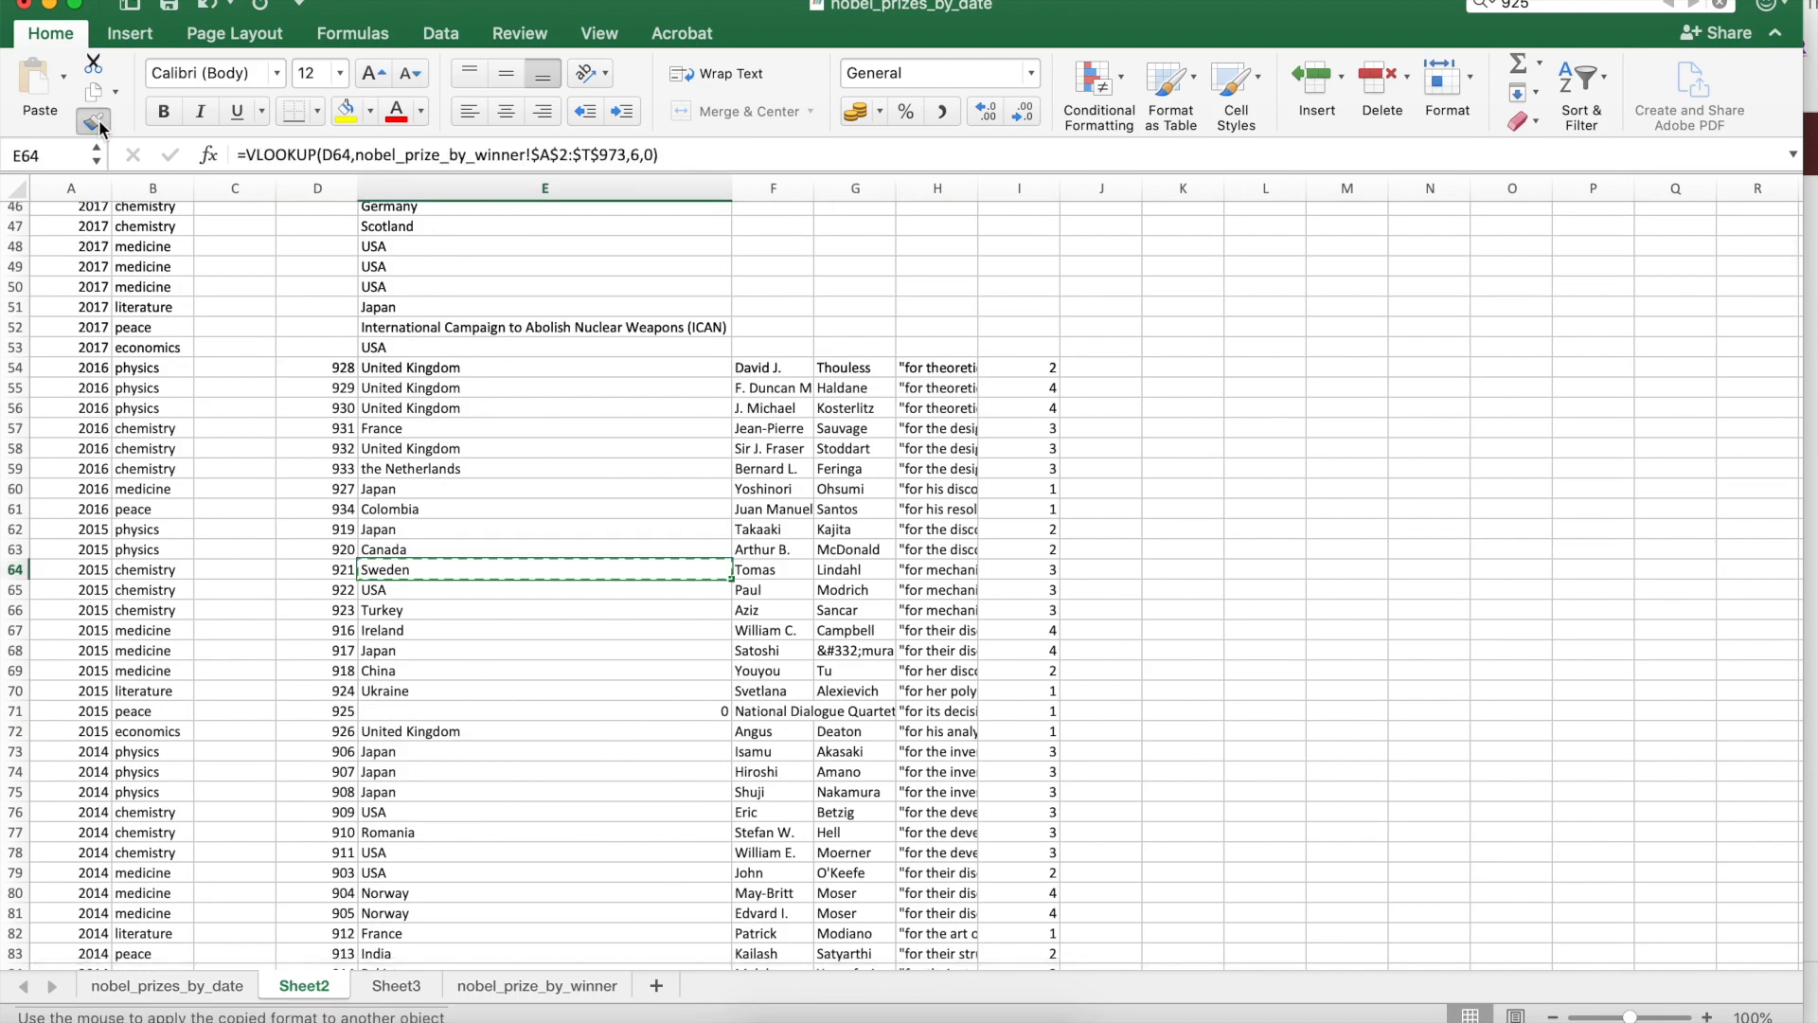
scroll(426, 366, up, 14)
scroll(455, 587, up, 2)
mouse_move(537, 236)
mouse_down()
mouse_move(528, 997)
mouse_move(527, 900)
mouse_up()
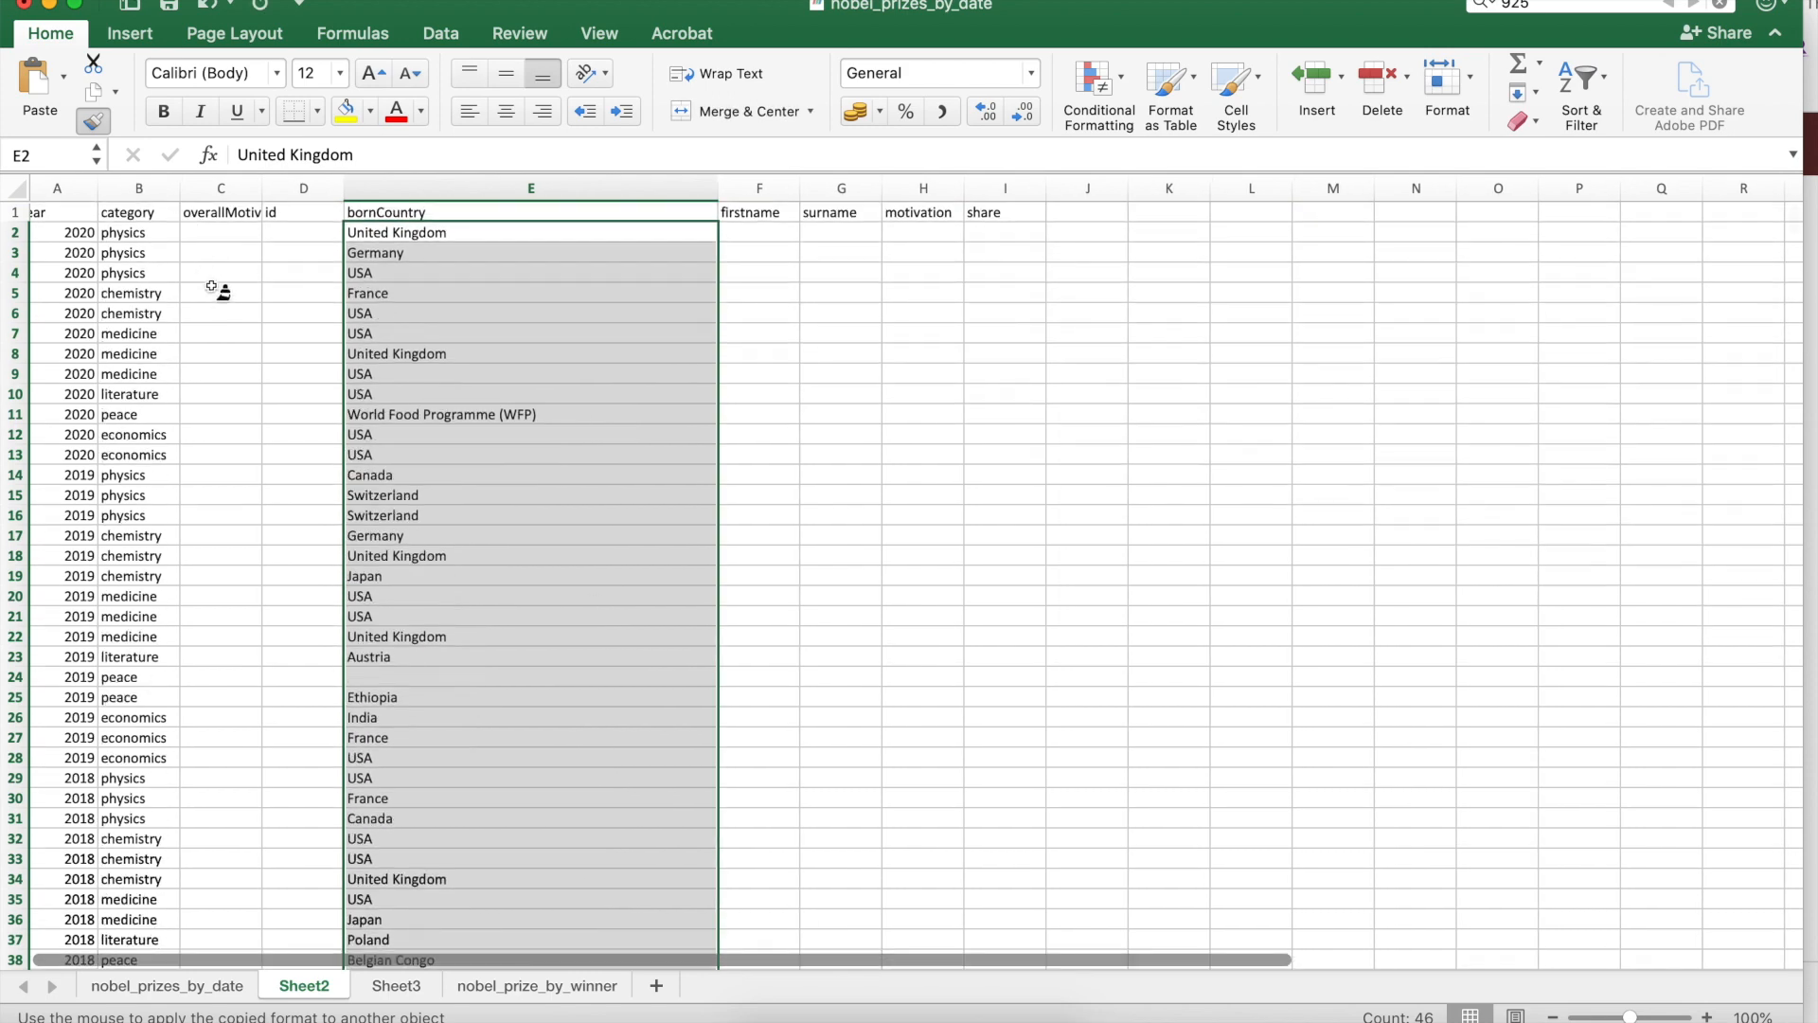
scroll(211, 286, left, 1)
click(92, 120)
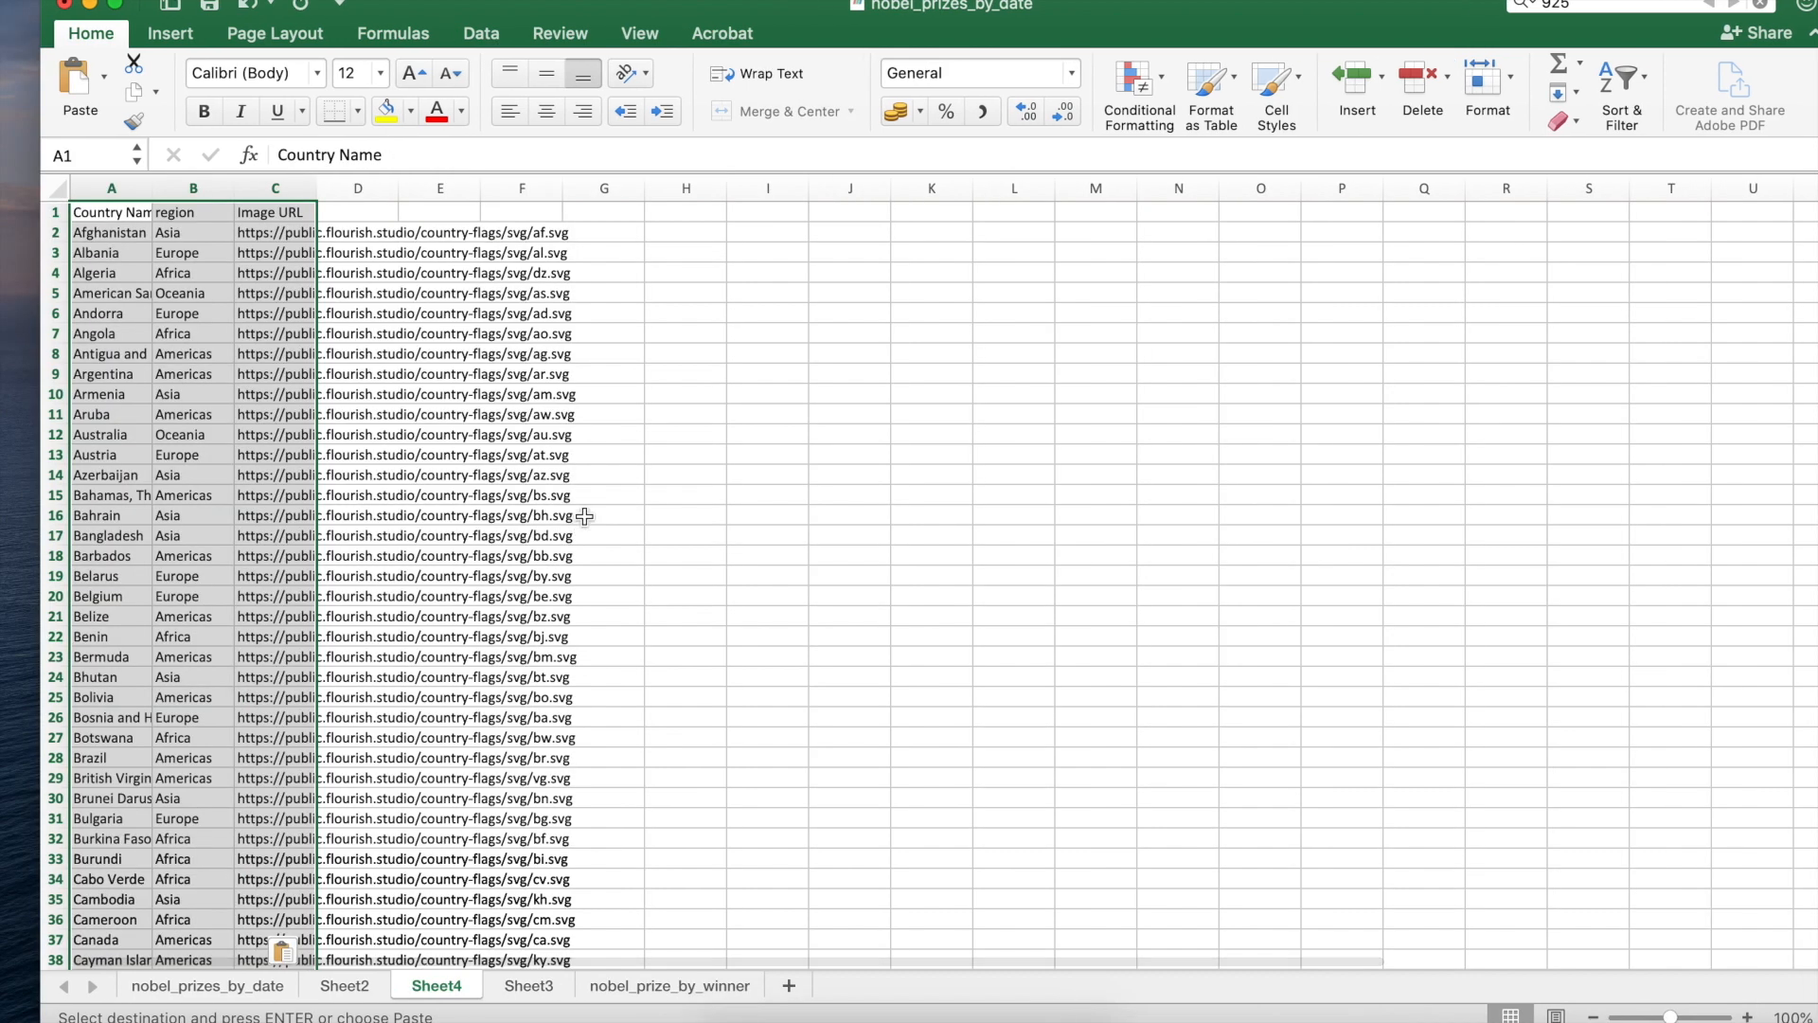
Step: Auto-fit the Image URL column C in Sheet4 and look through the country and region list
shift+click(311, 185)
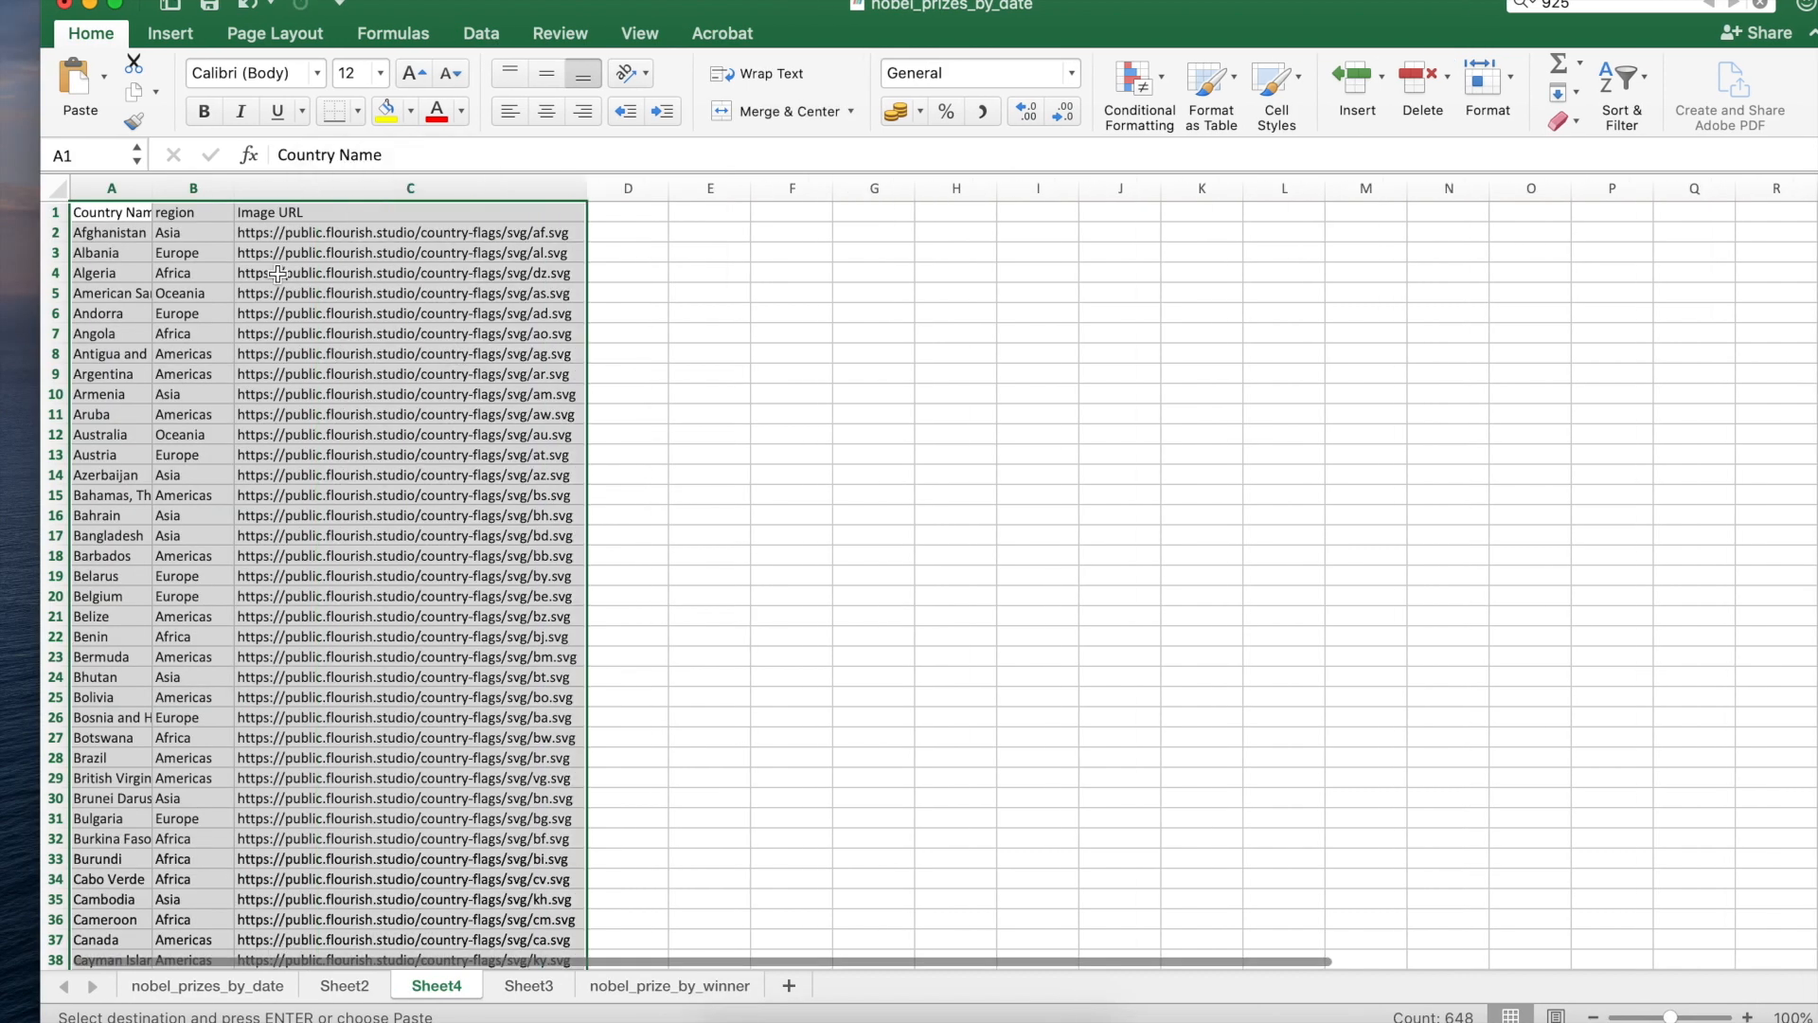
scroll(174, 566, down, 13)
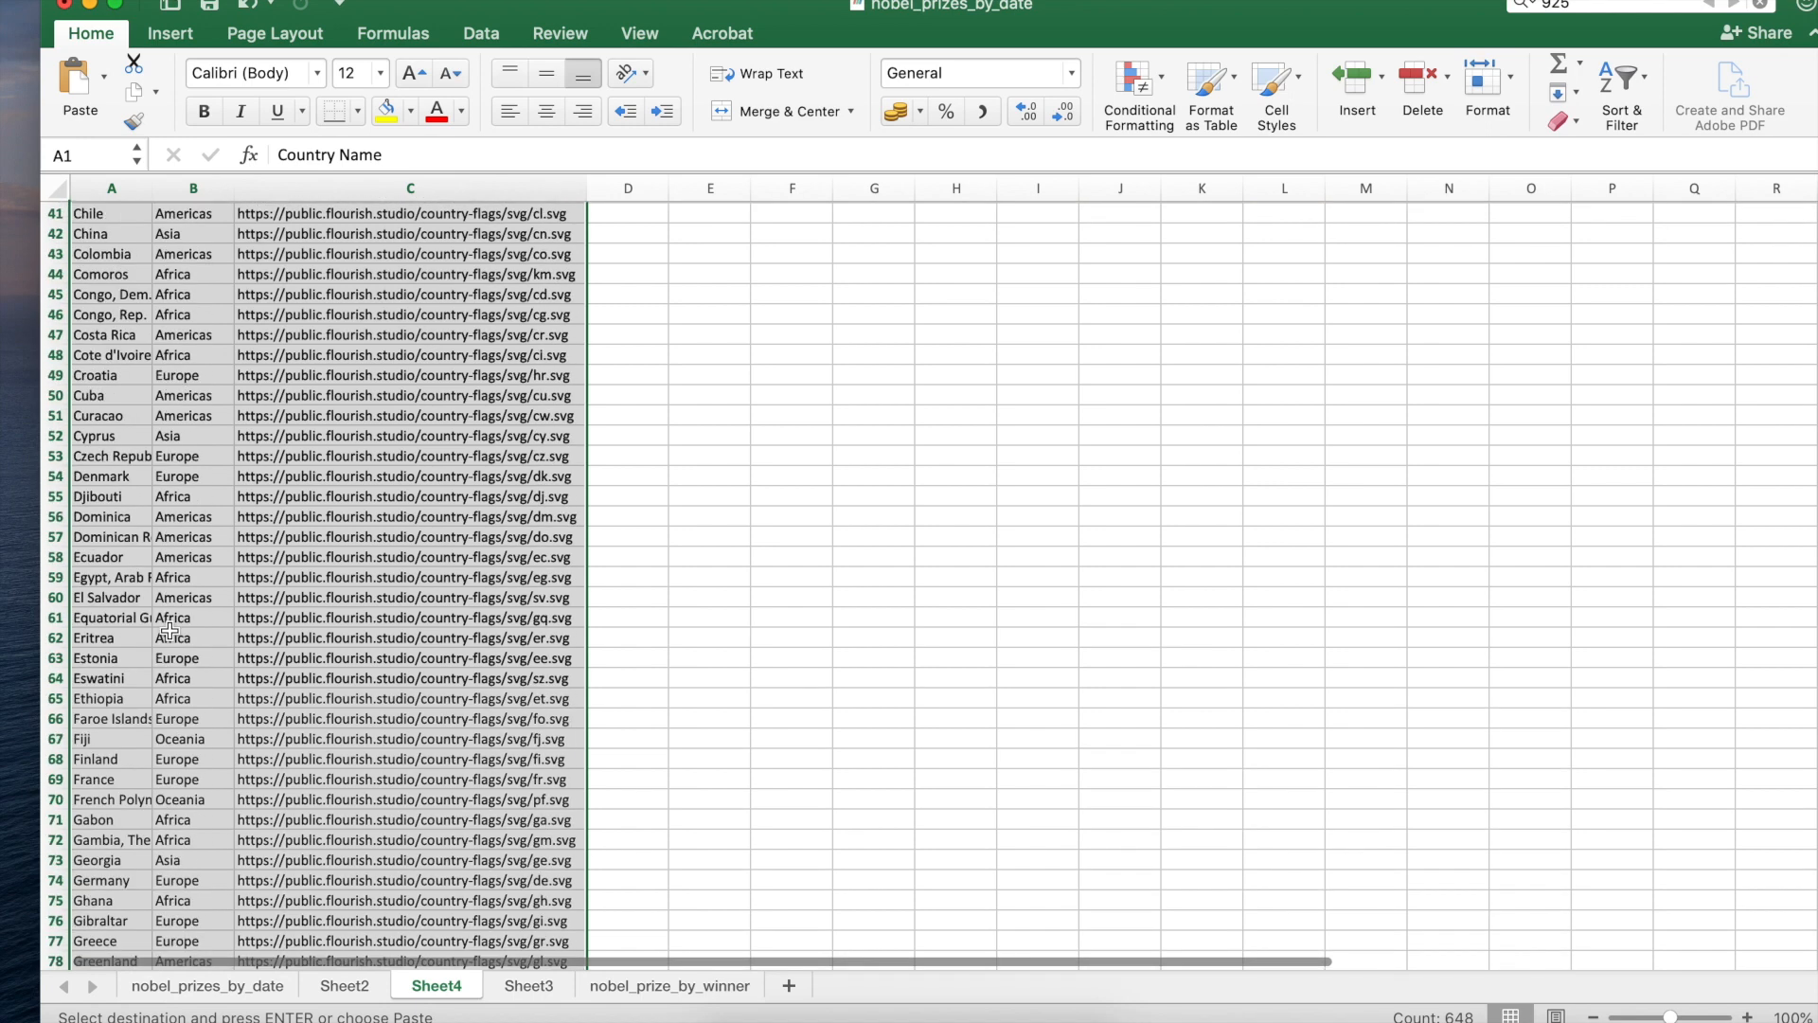
scroll(170, 630, down, 2)
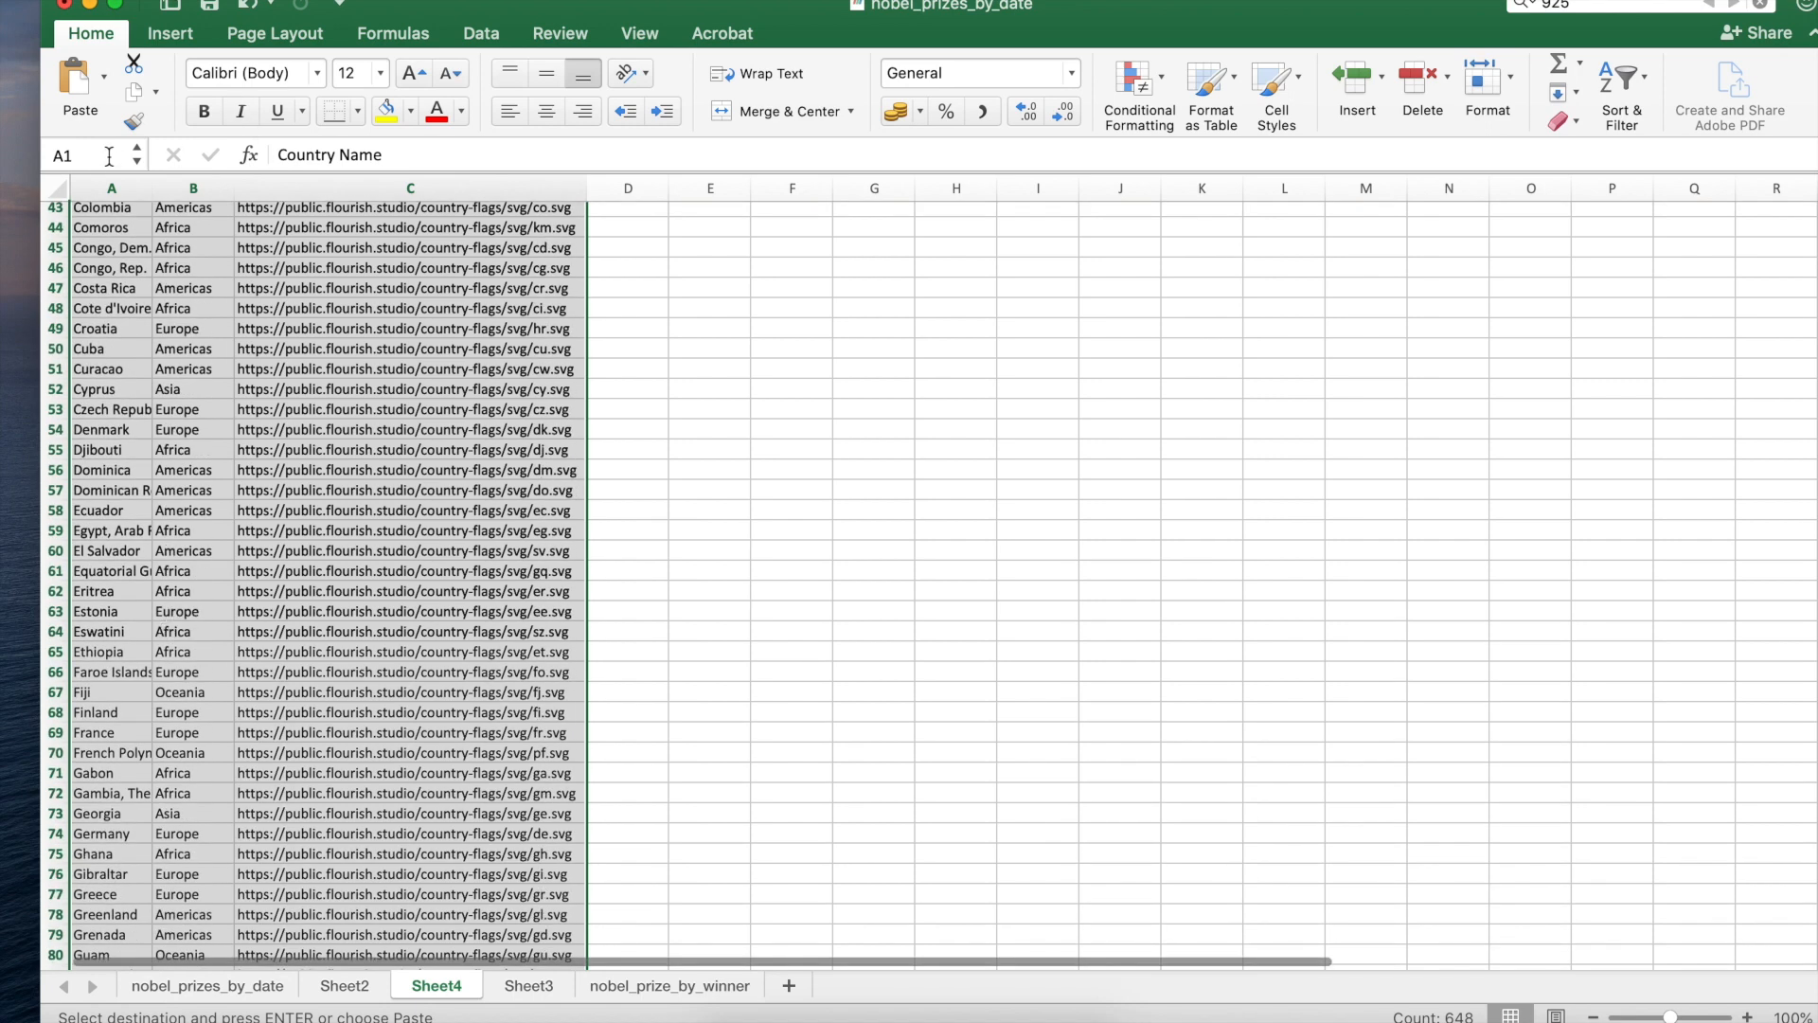
Step: Sort the prize records by bornCountry in ascending order, expanding the selection to include the other columns
click(330, 990)
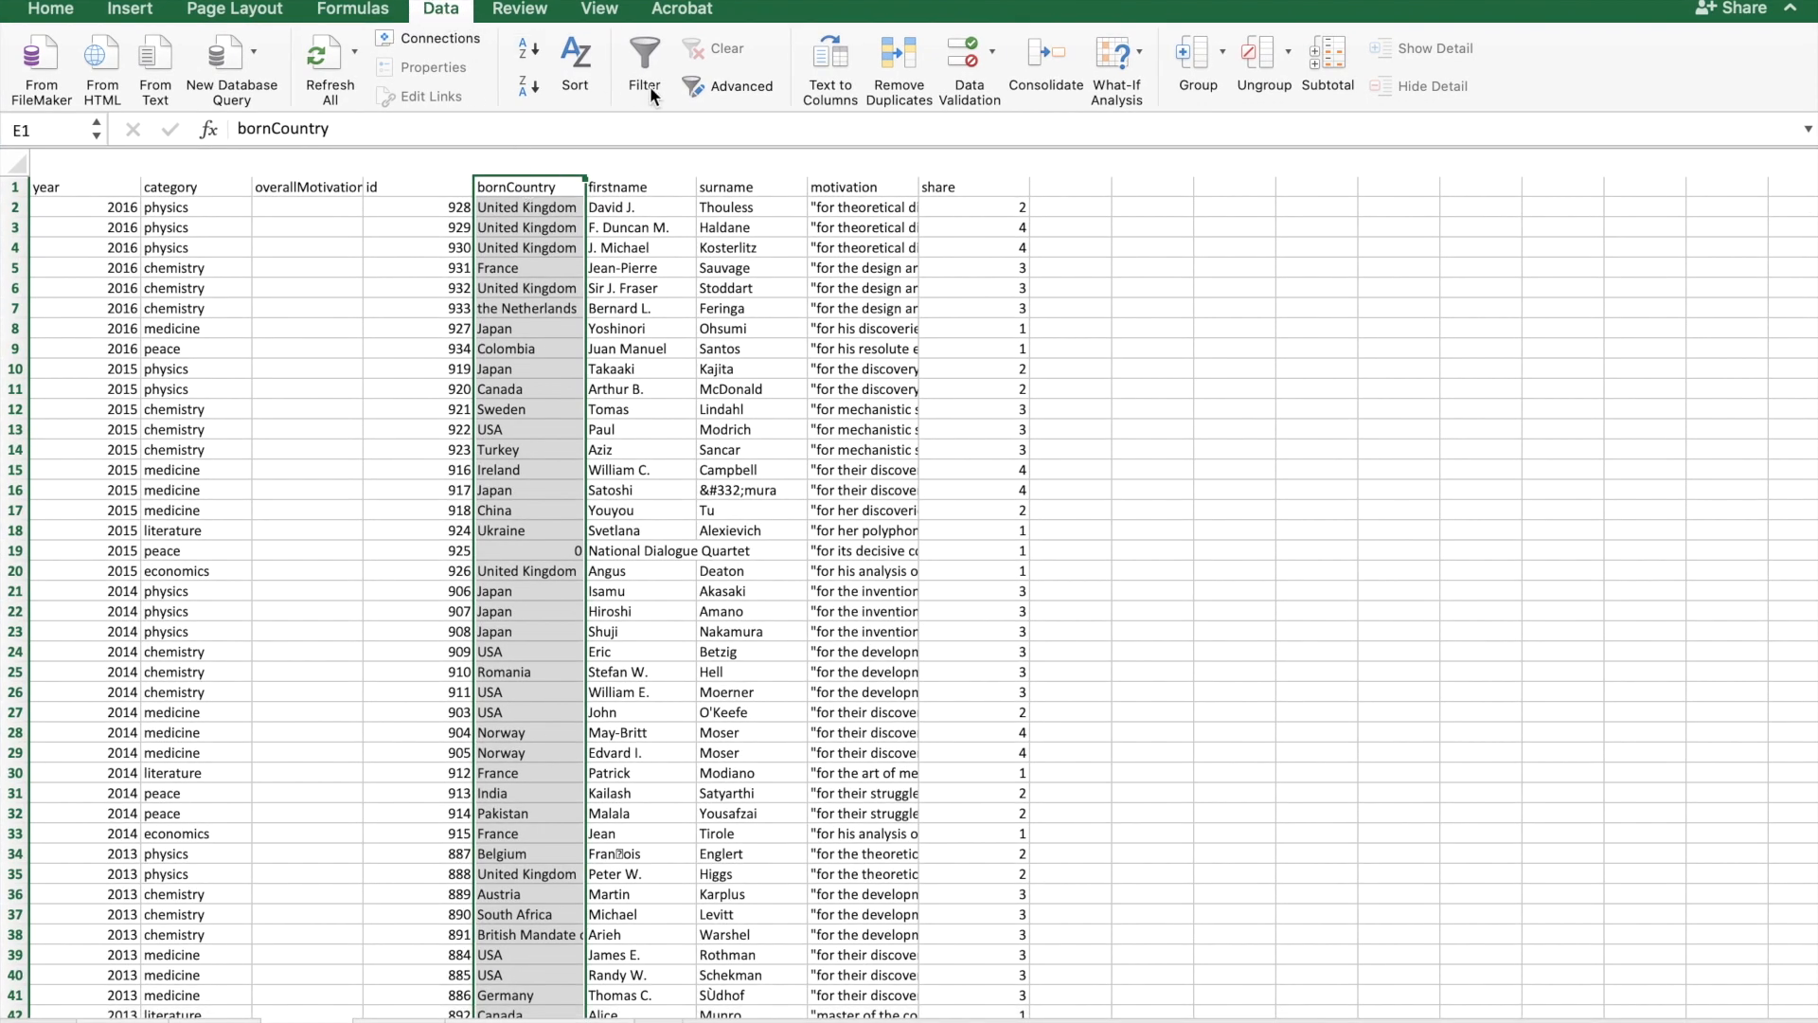
click(527, 49)
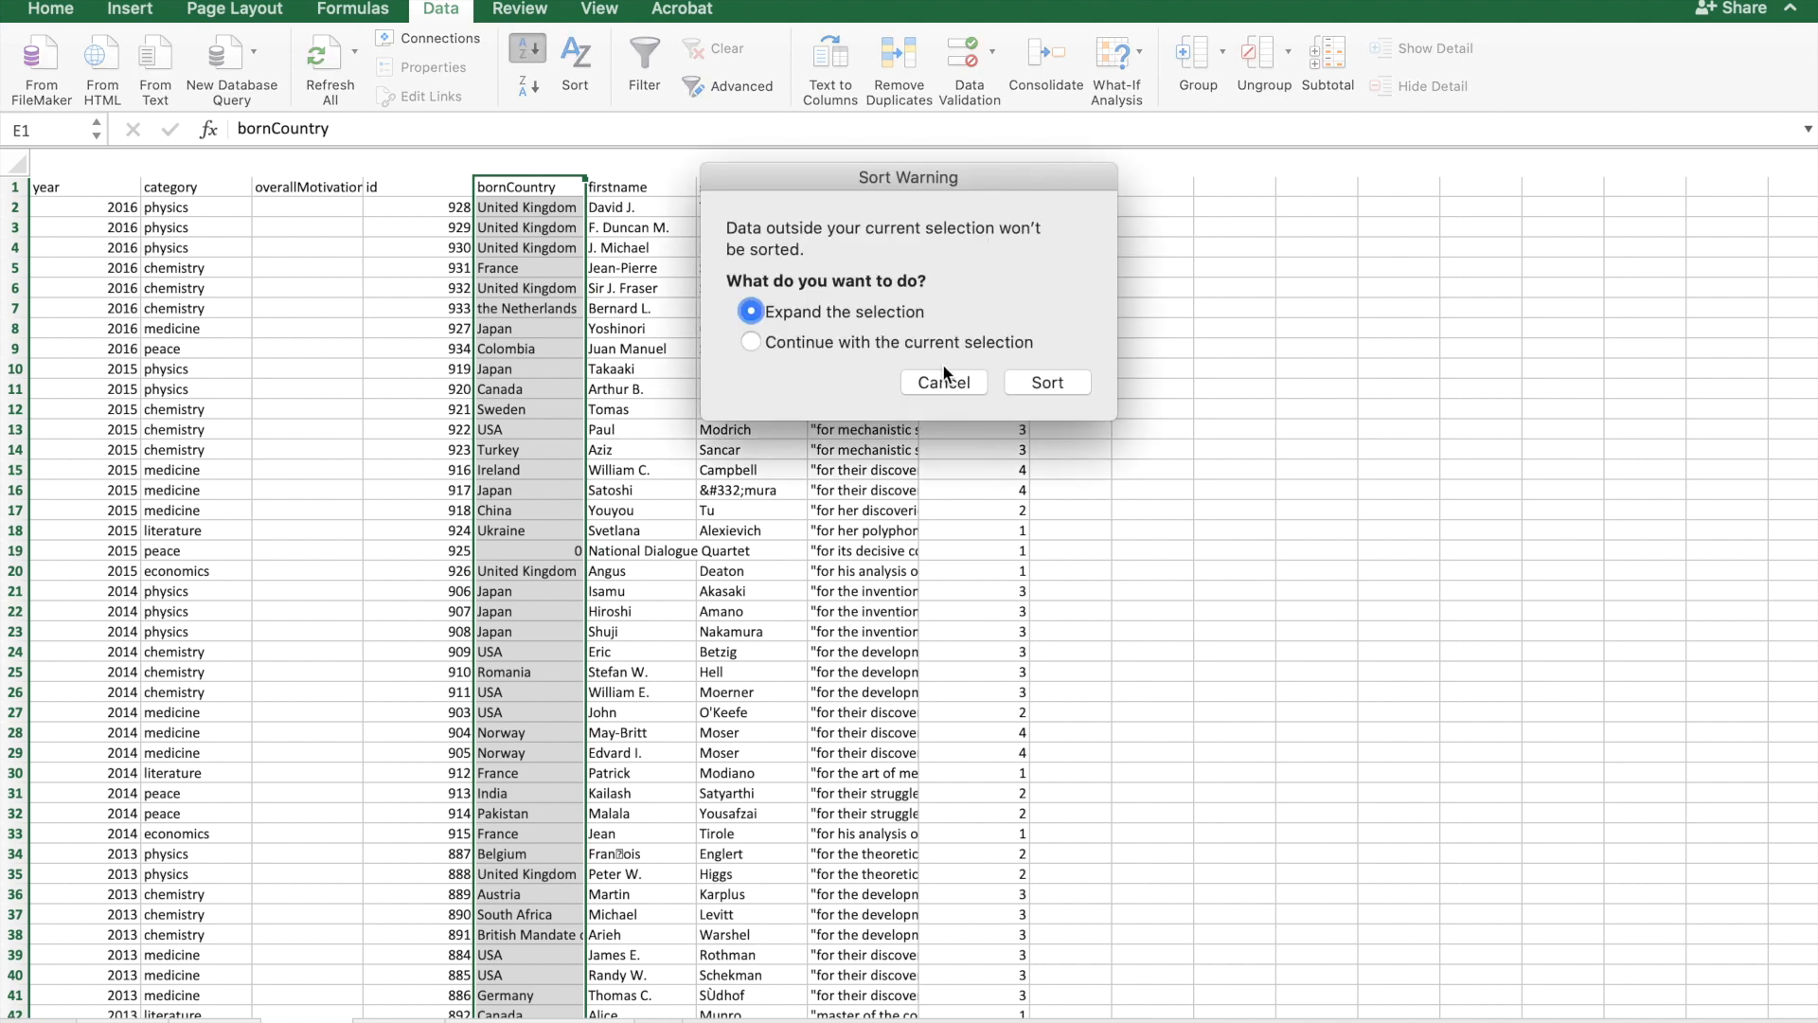
click(1047, 382)
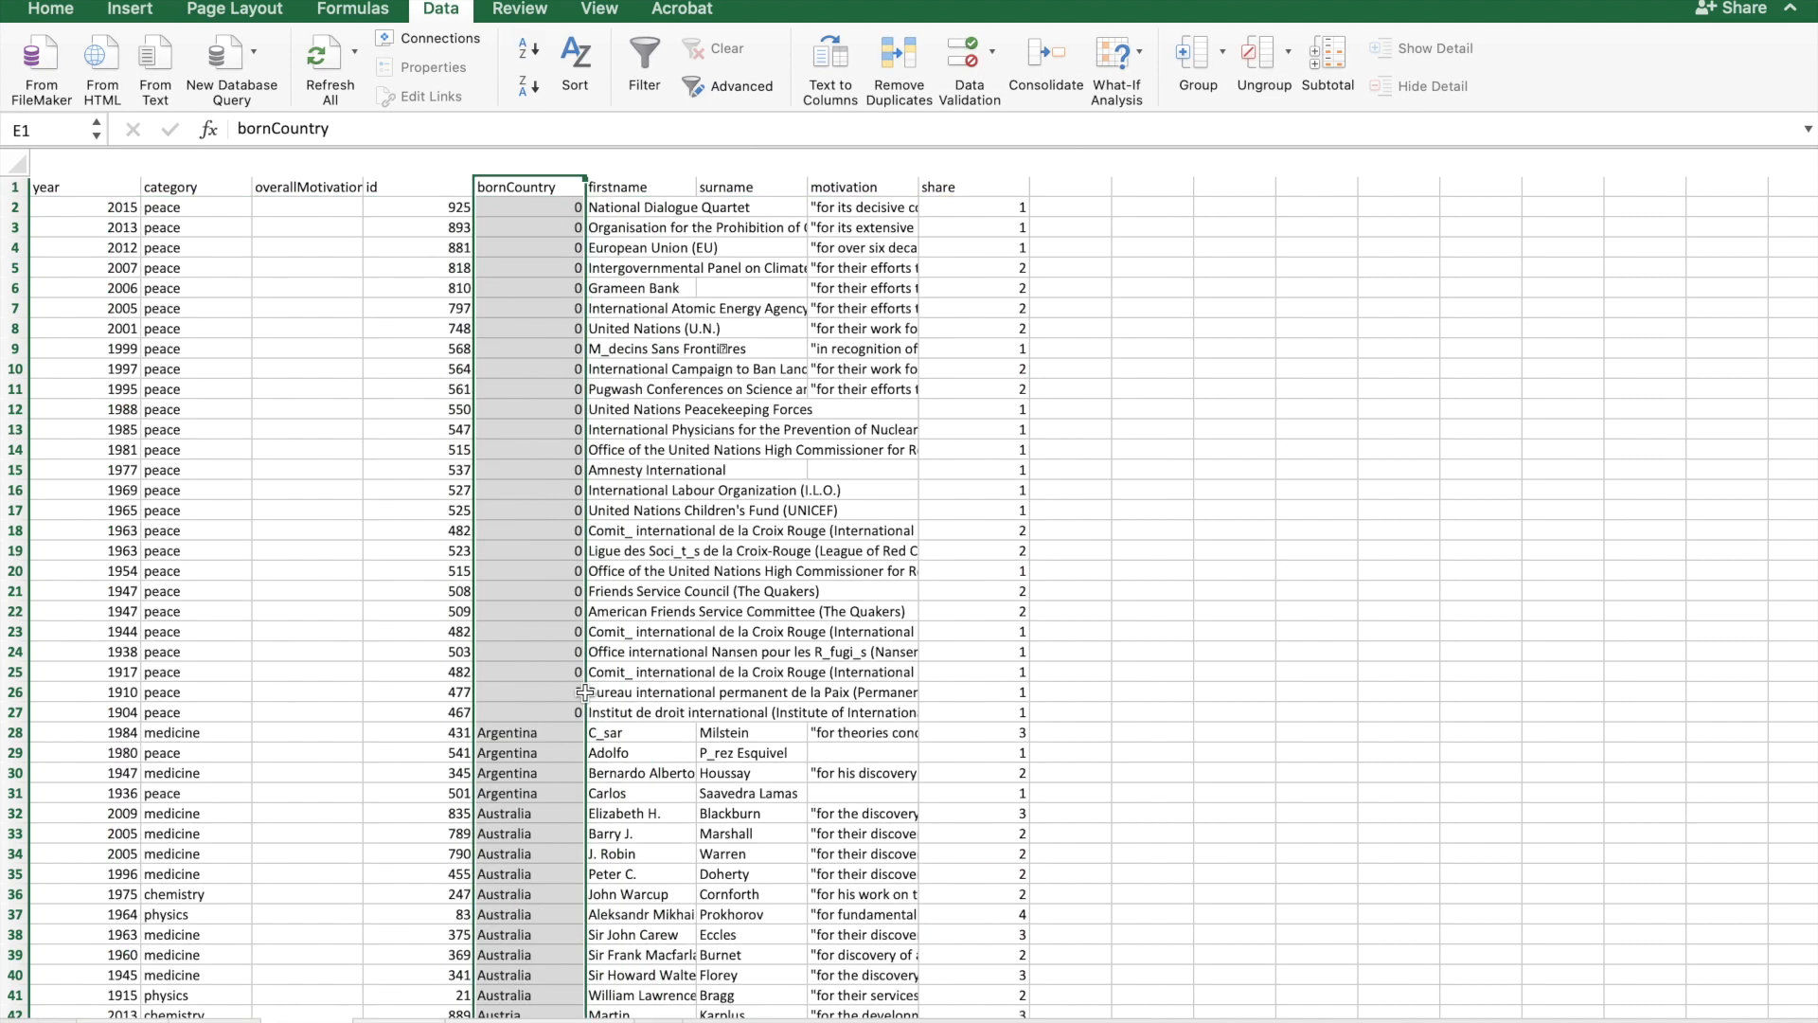
scroll(557, 703, down, 5)
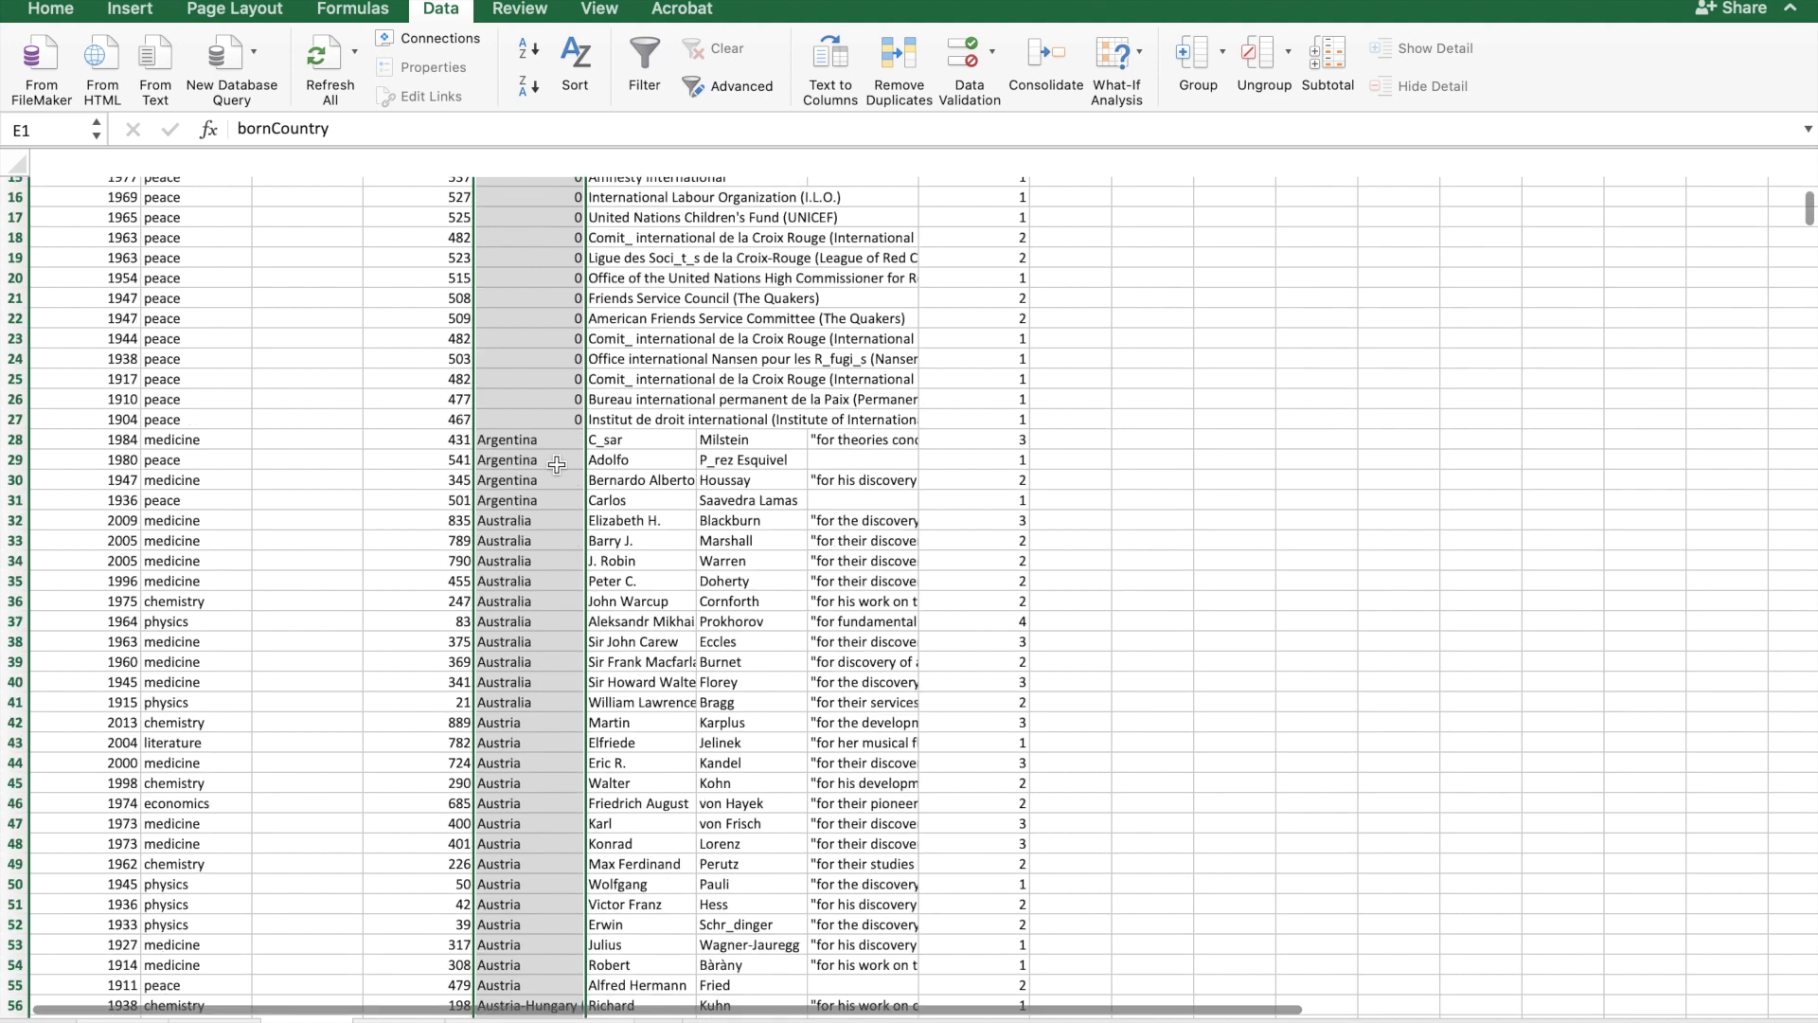
scroll(550, 480, down, 2)
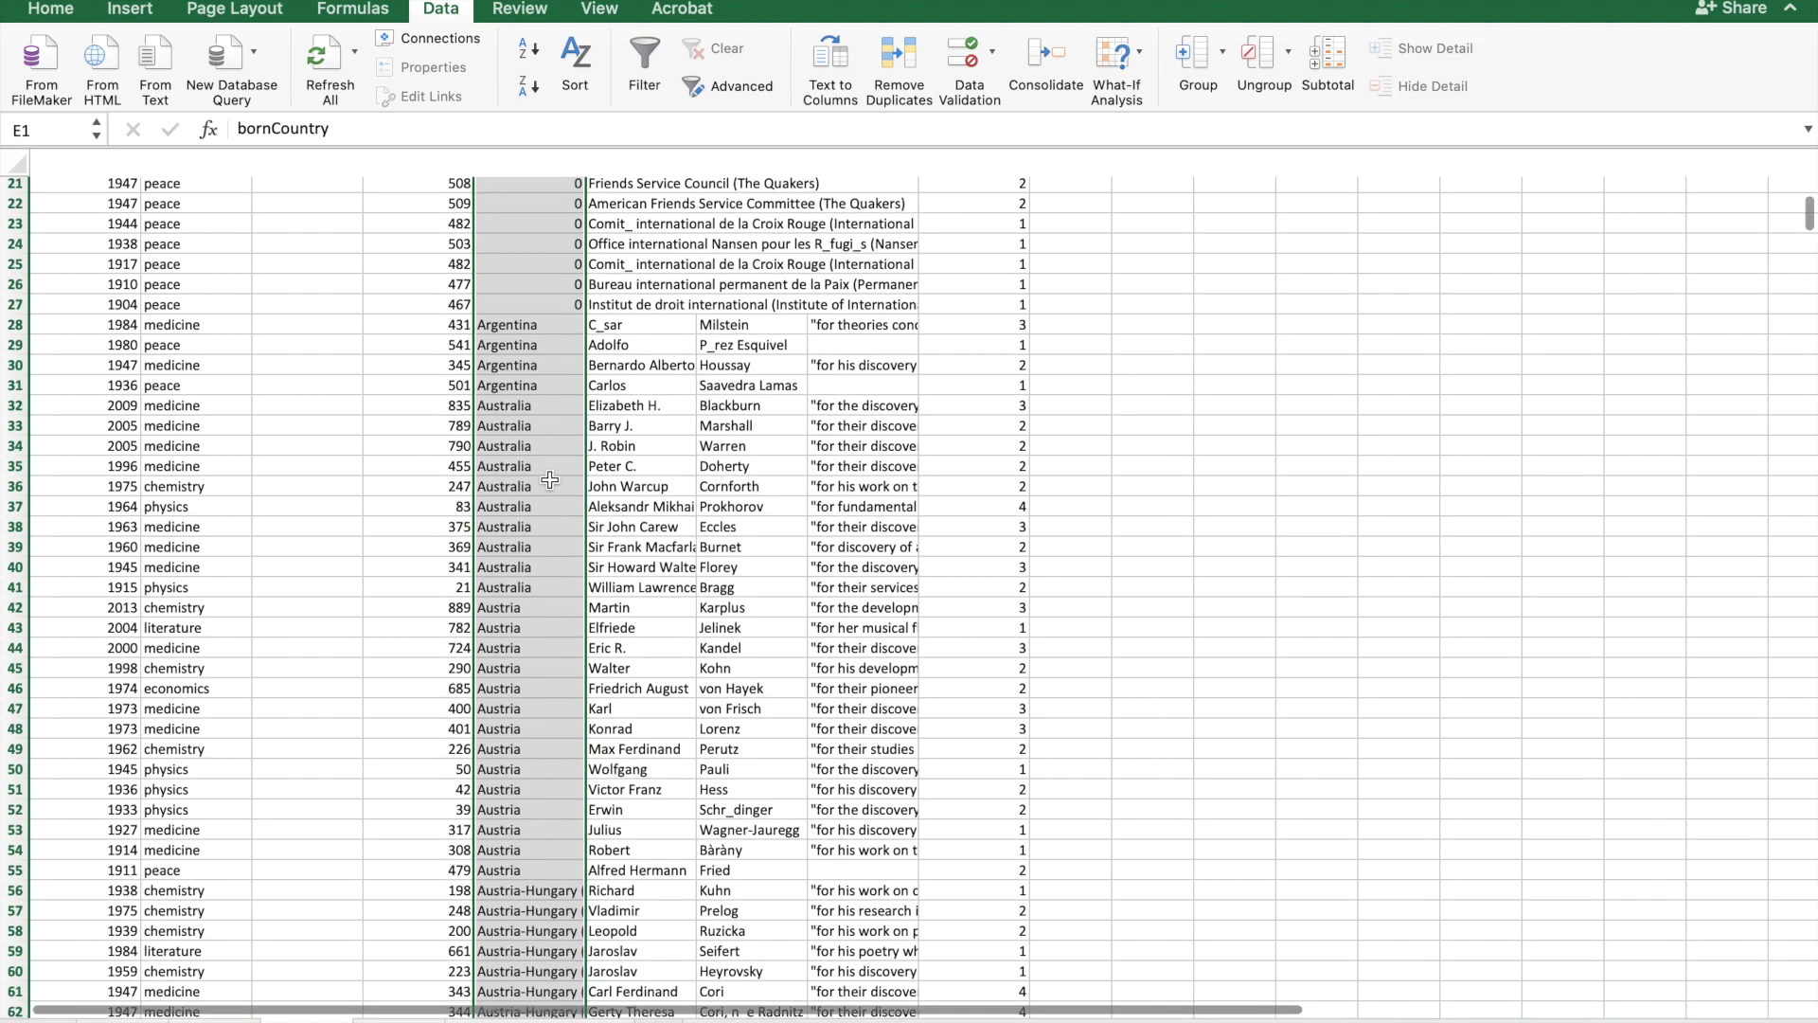
Step: Apply an in-place Advanced Filter to the bornCountry range E1:E973, keeping unique records only, and look through the country list
click(645, 66)
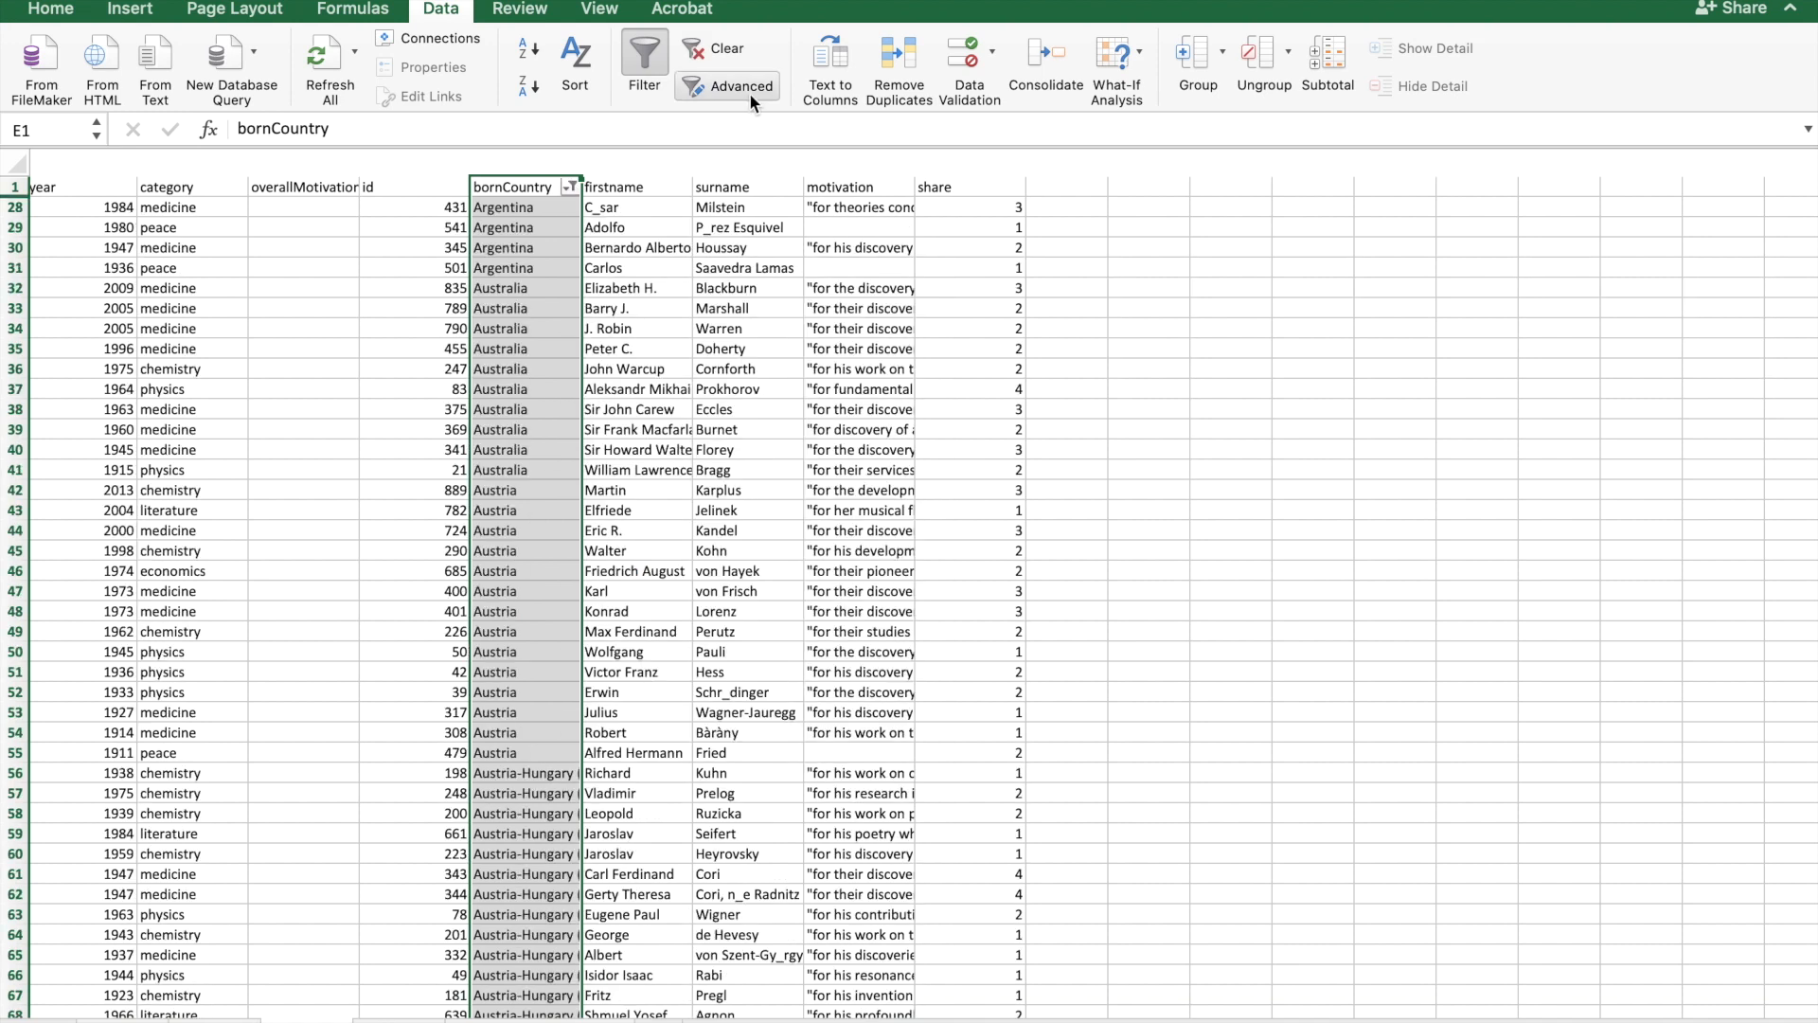
click(748, 92)
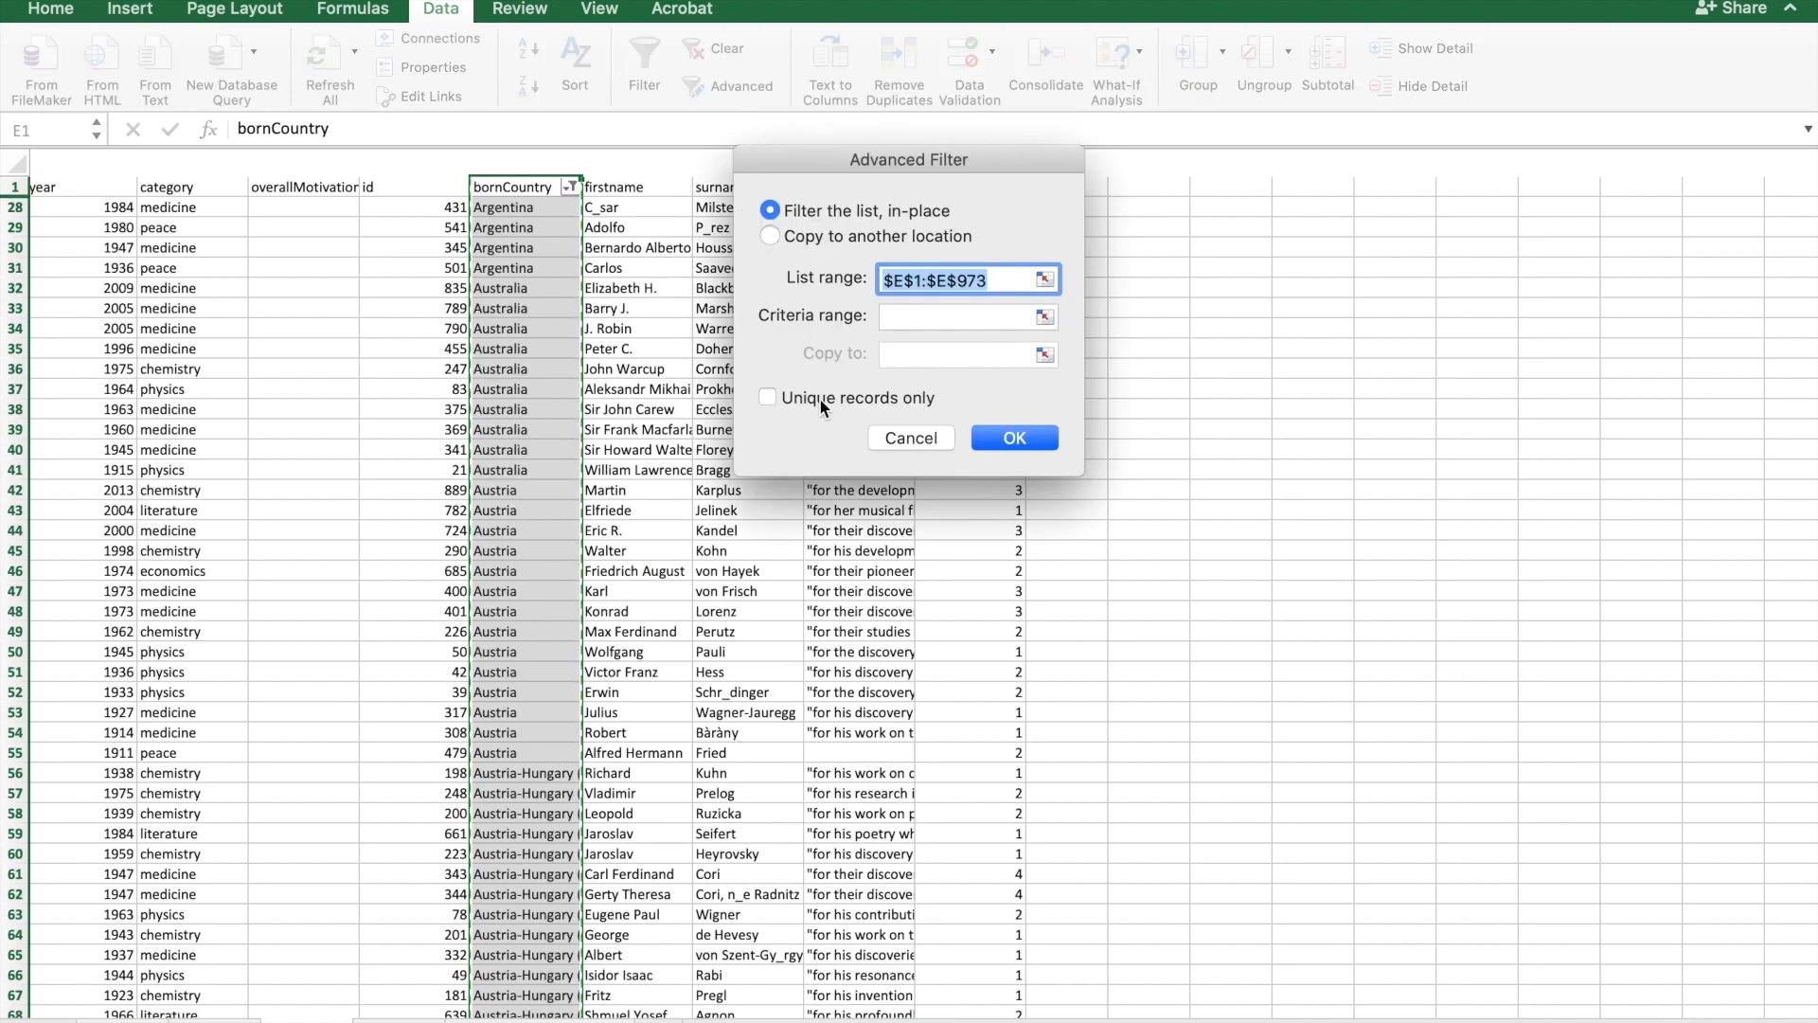
click(769, 396)
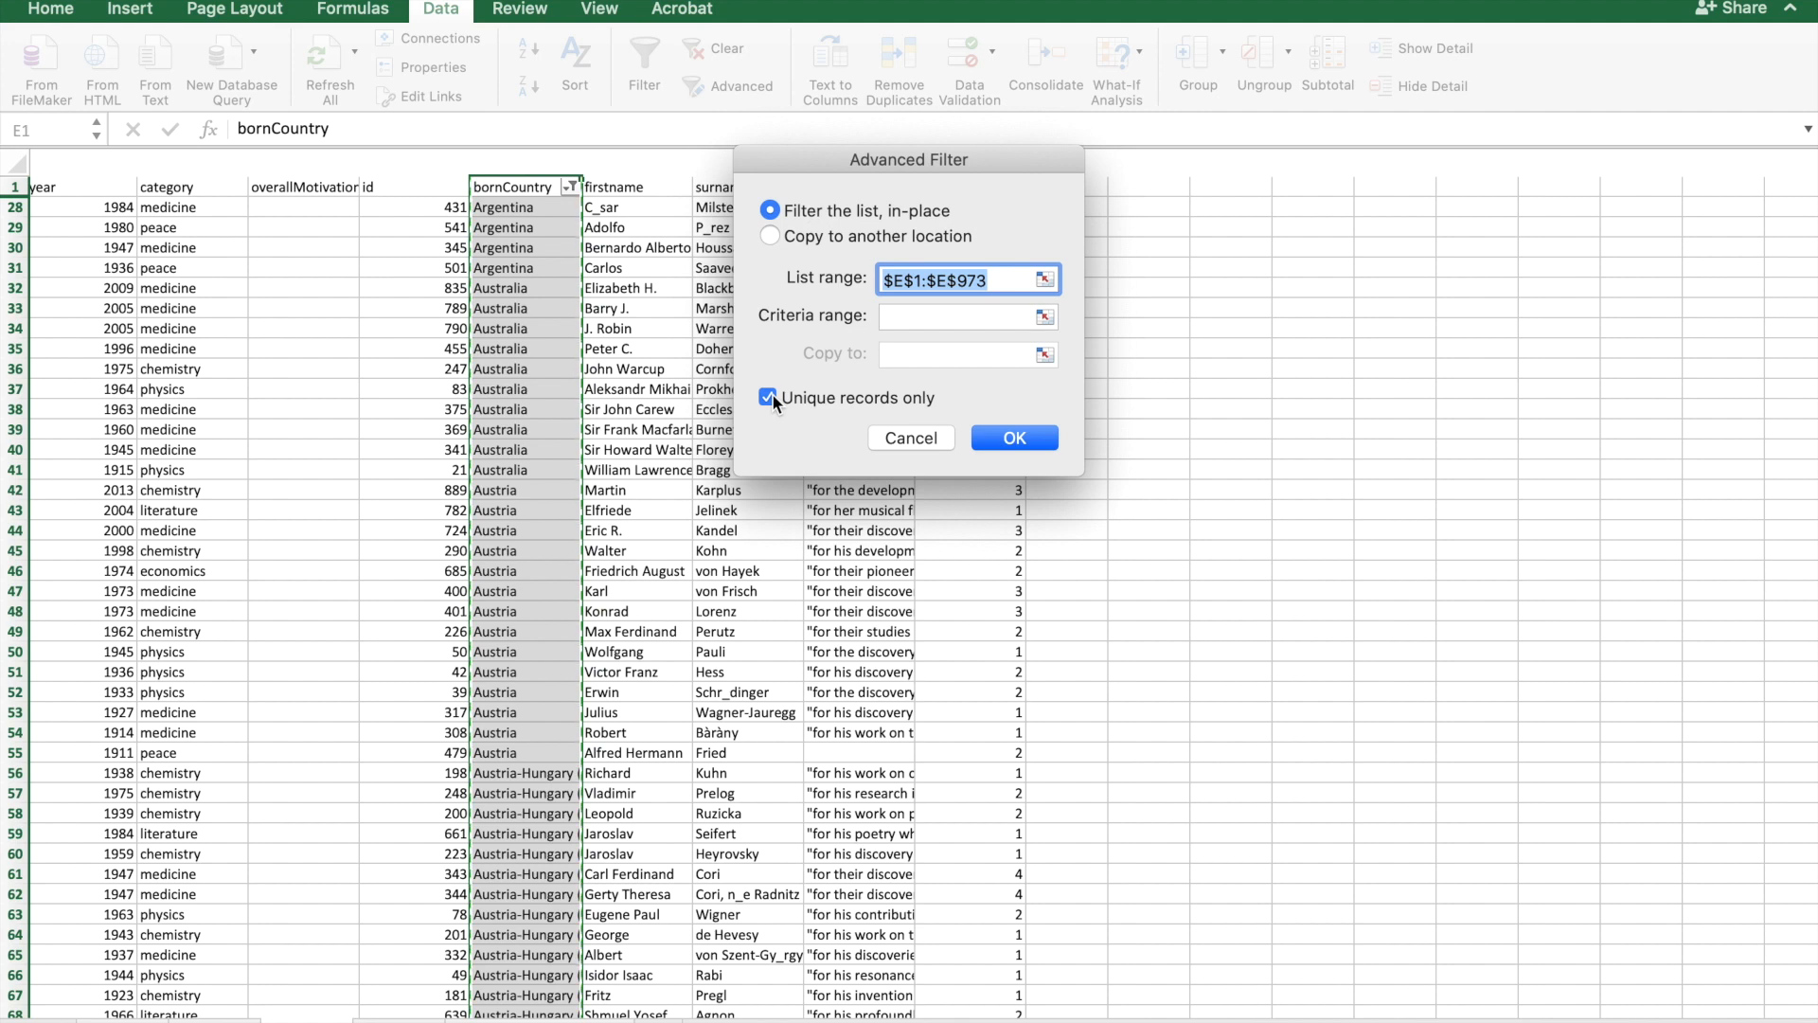
click(1015, 438)
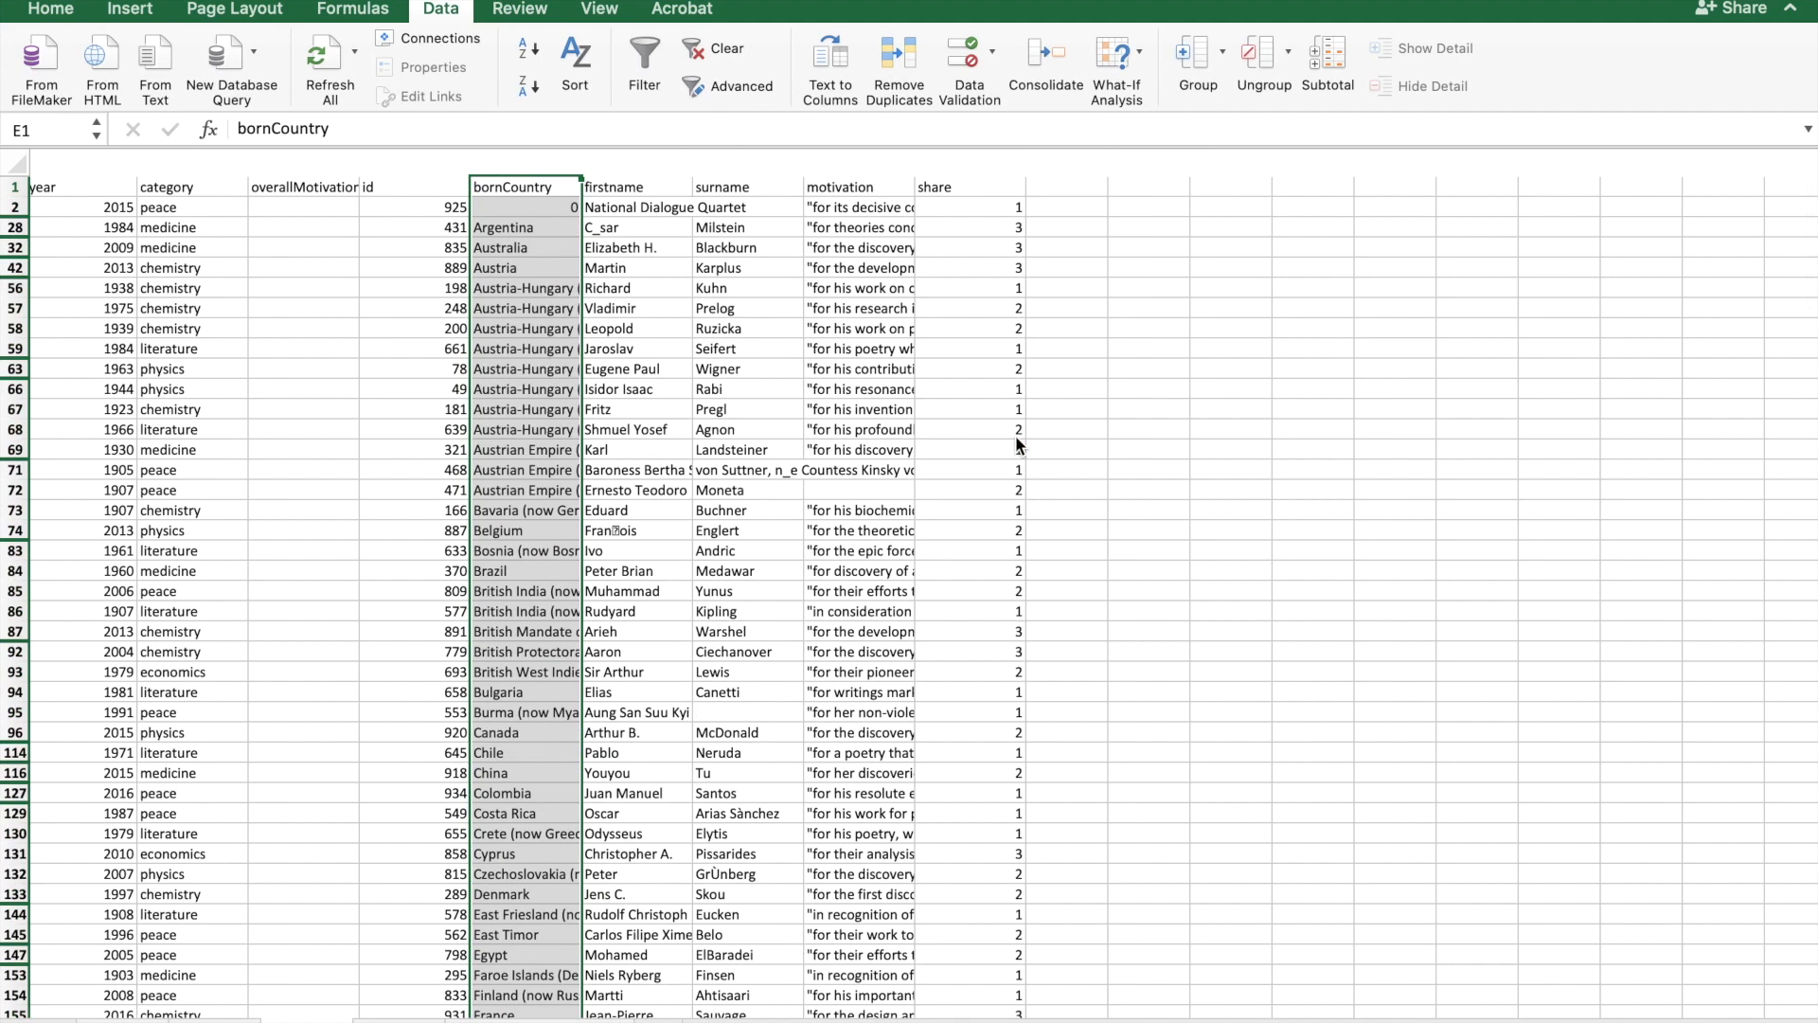
scroll(526, 540, down, 10)
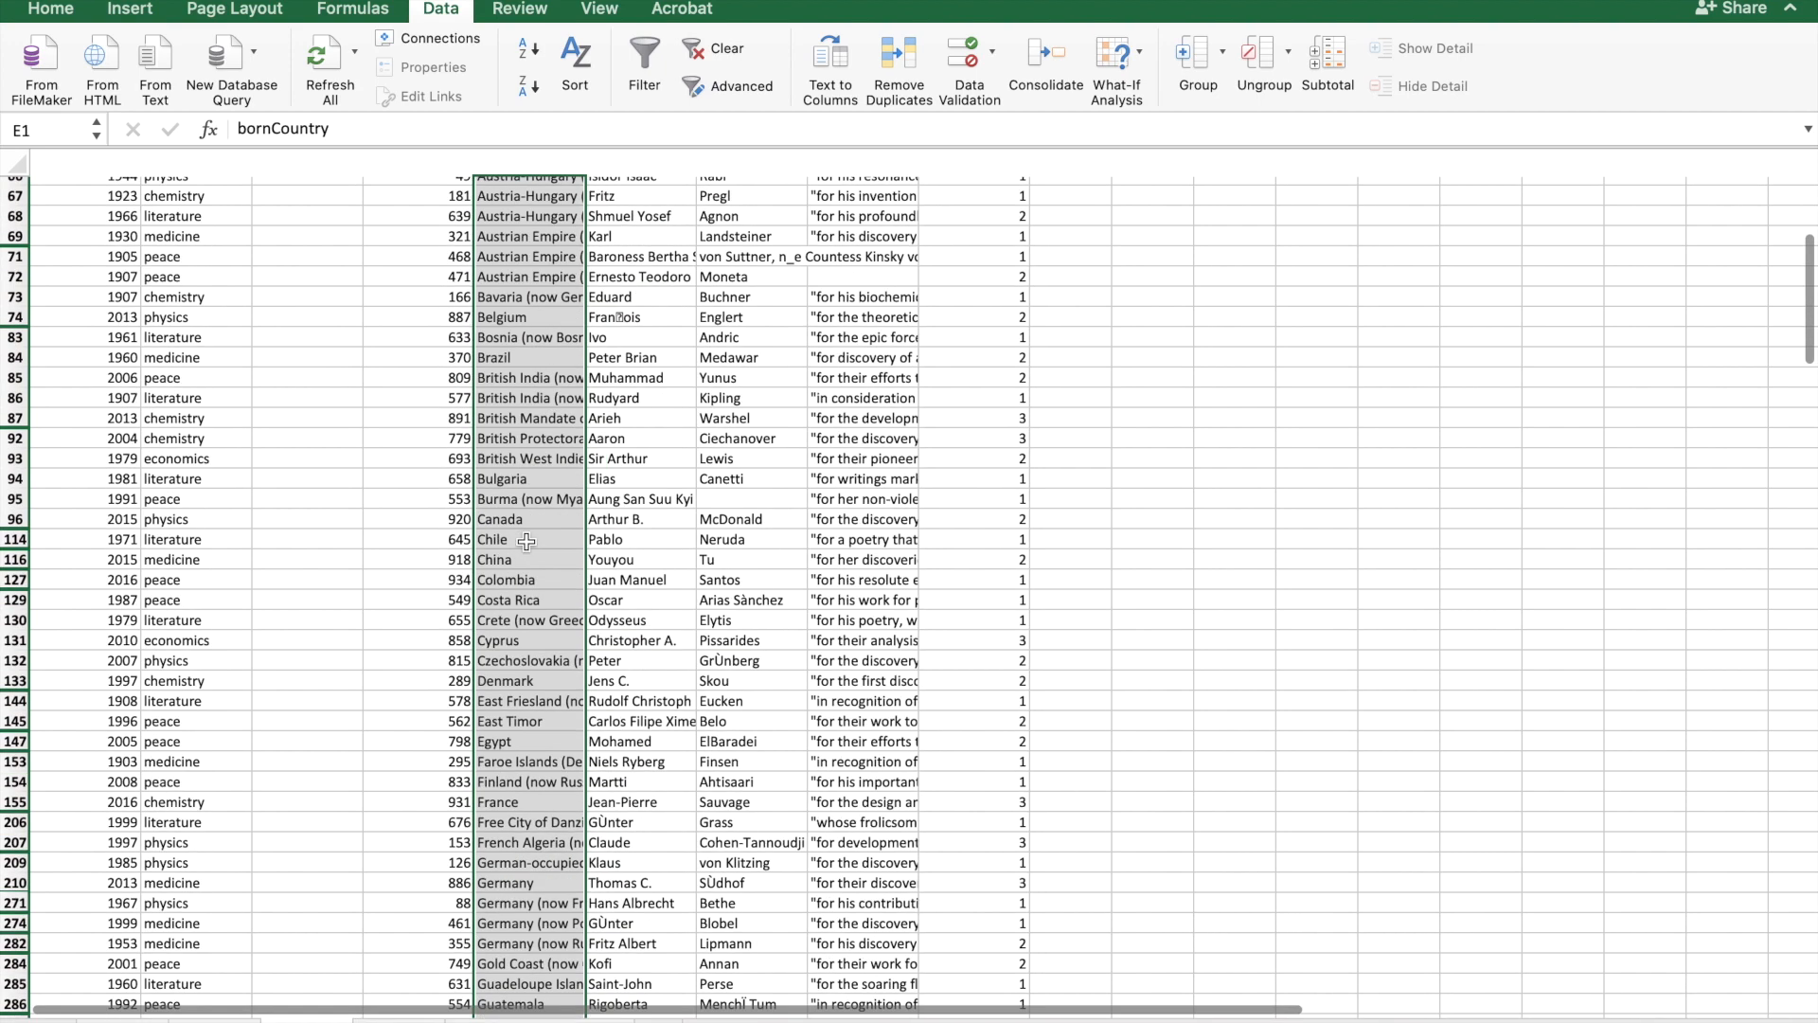
scroll(526, 540, up, 12)
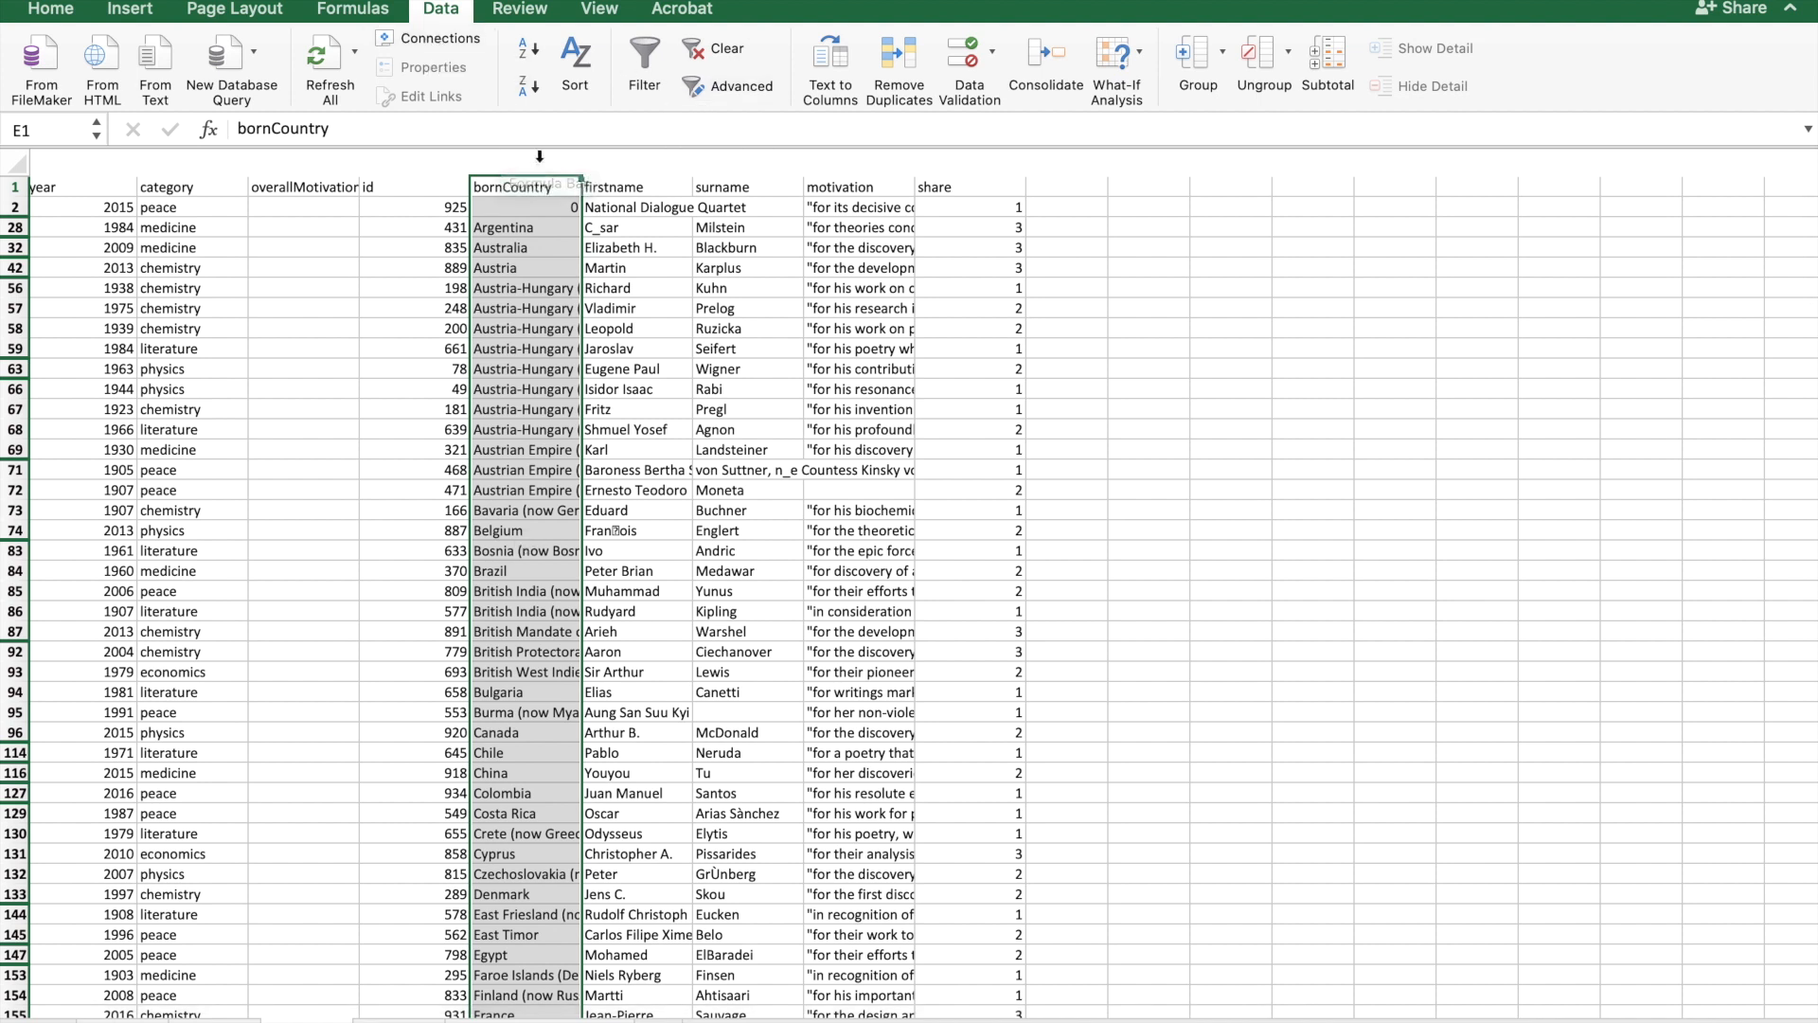
key(super+z)
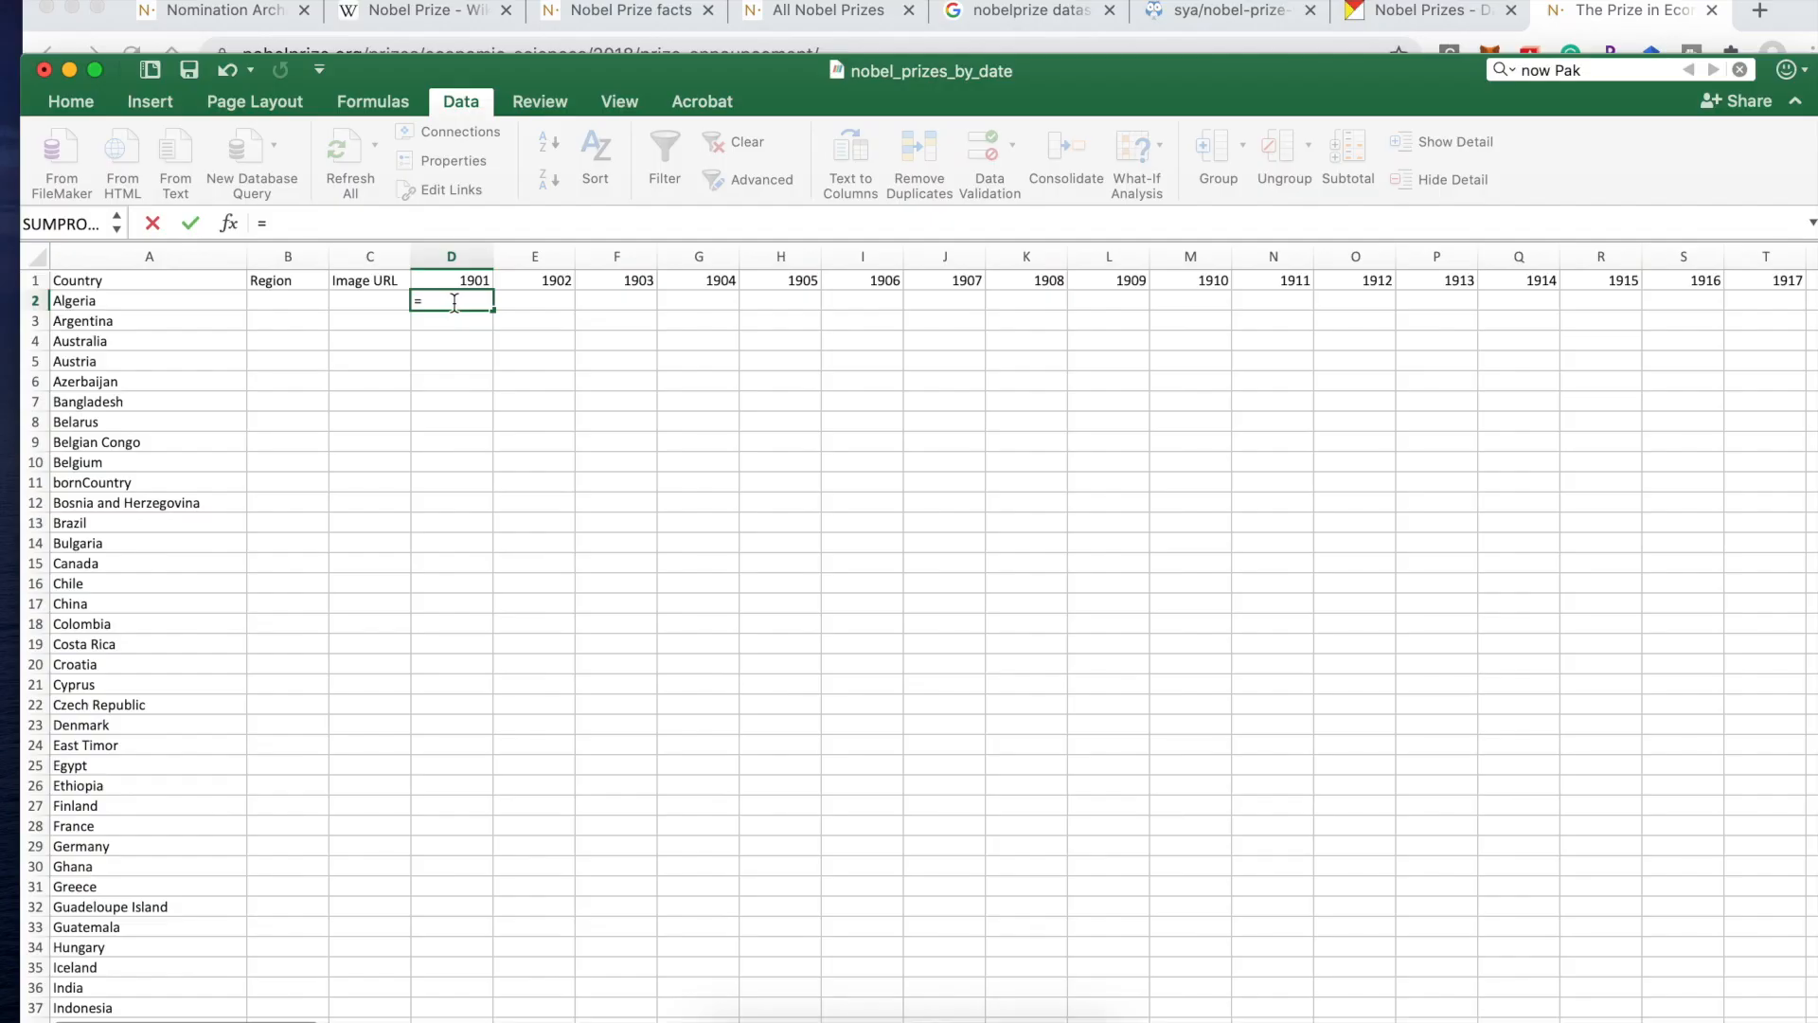
Step: Start a SUMPRODUCT formula in D2 of the Final Data sheet with the year range Sheet5!A2:A960 followed by an equals sign
text(Sum)
double_click(483, 350)
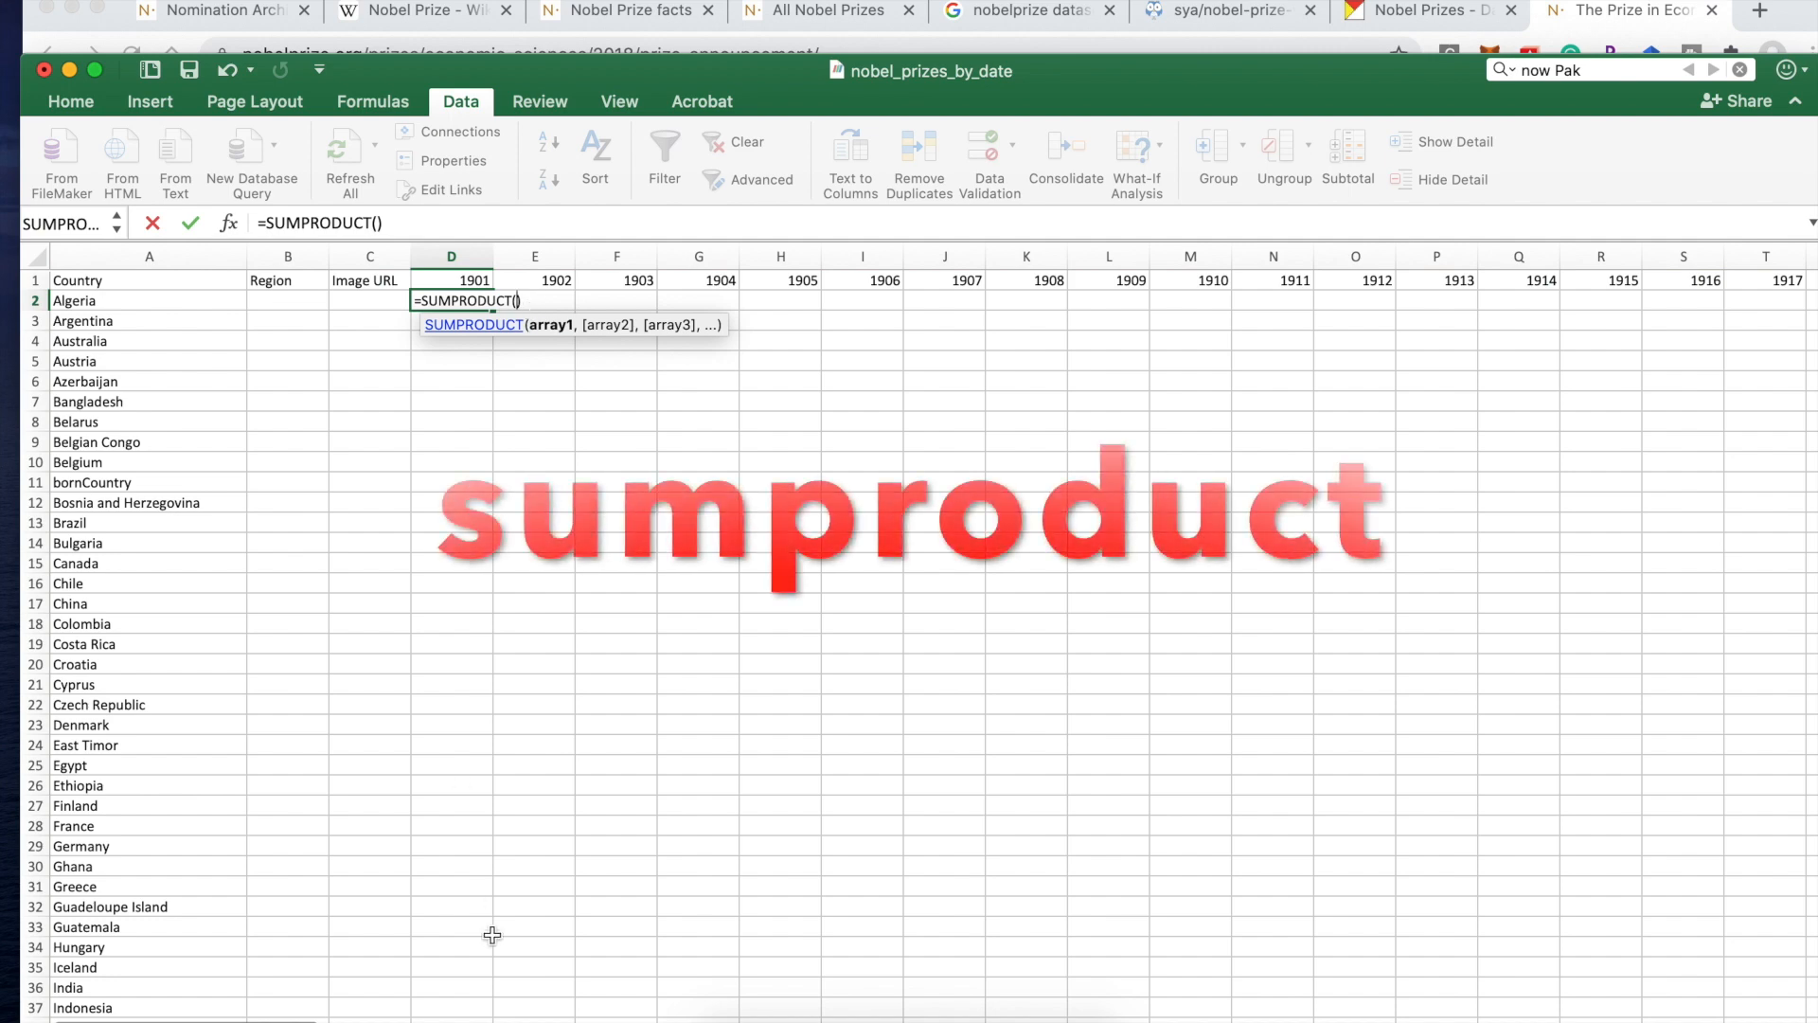
click(487, 1021)
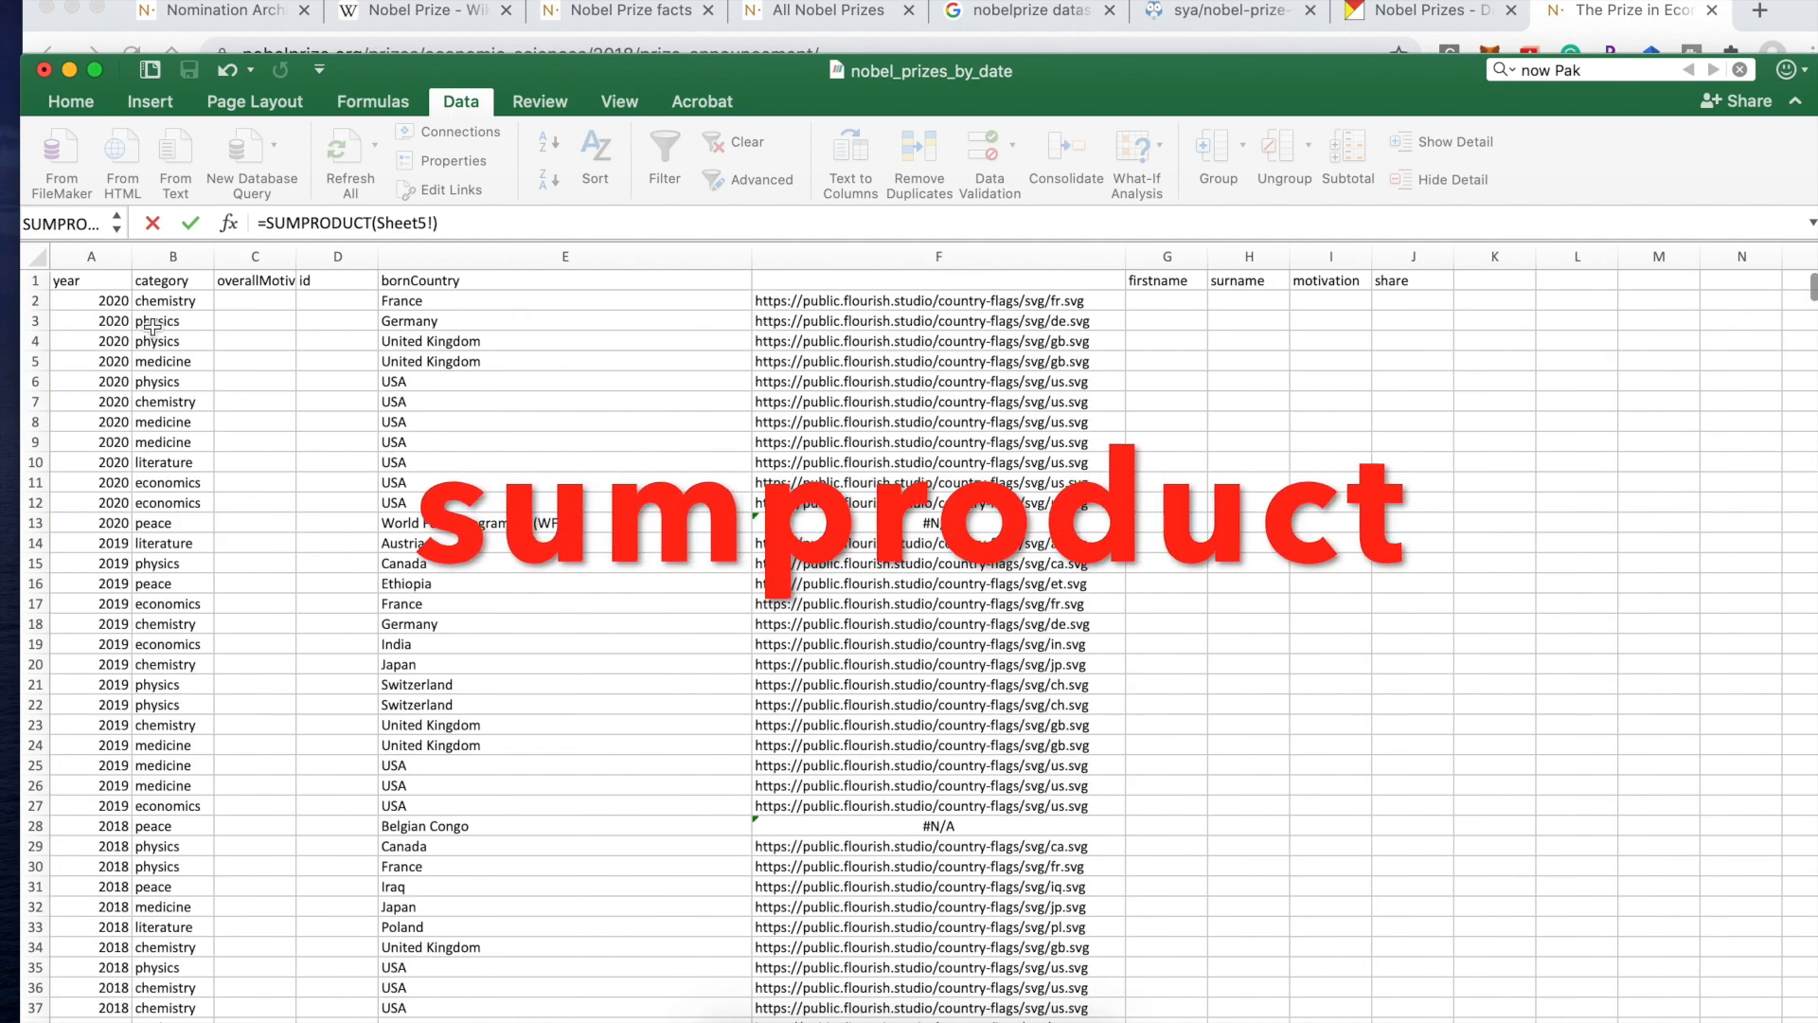
drag(110, 300, 110, 402)
click(494, 222)
text())
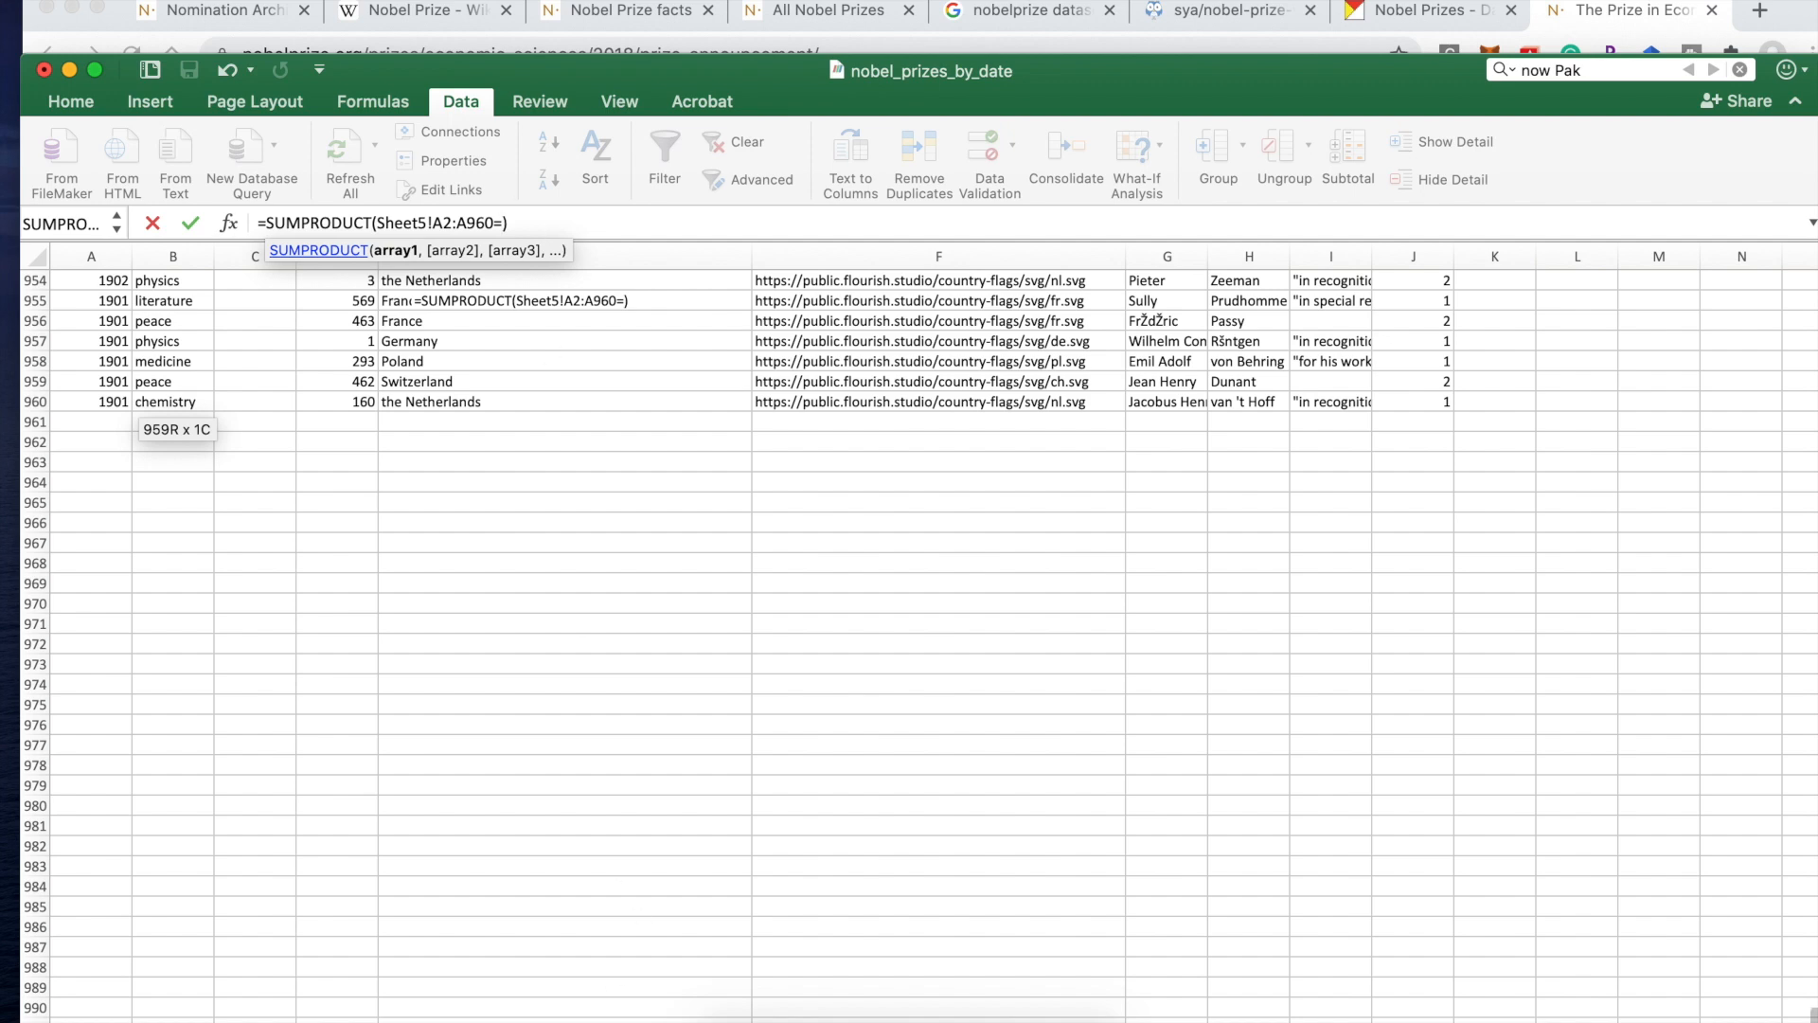
Step: Compare the year range with the 1901 header as 'Final Data'!$D$1, close that condition and open a second one multiplied by it
click(757, 1021)
scroll(522, 392, up, 1)
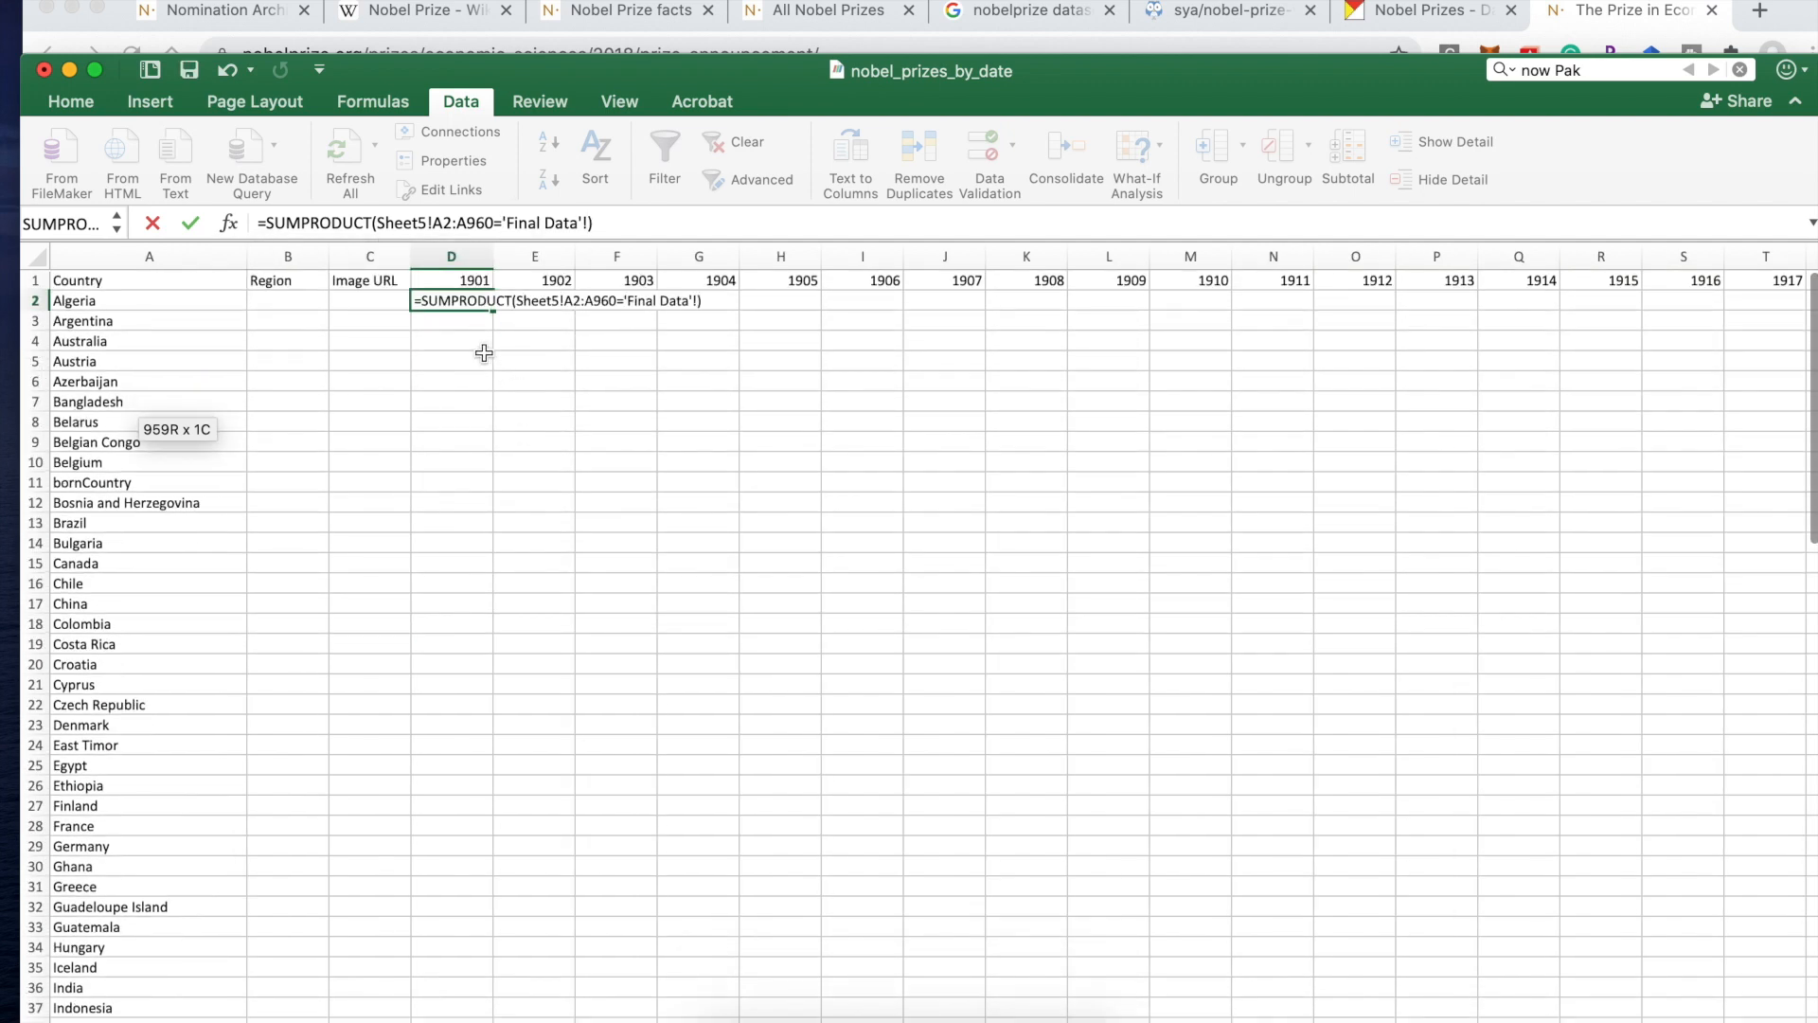
click(475, 281)
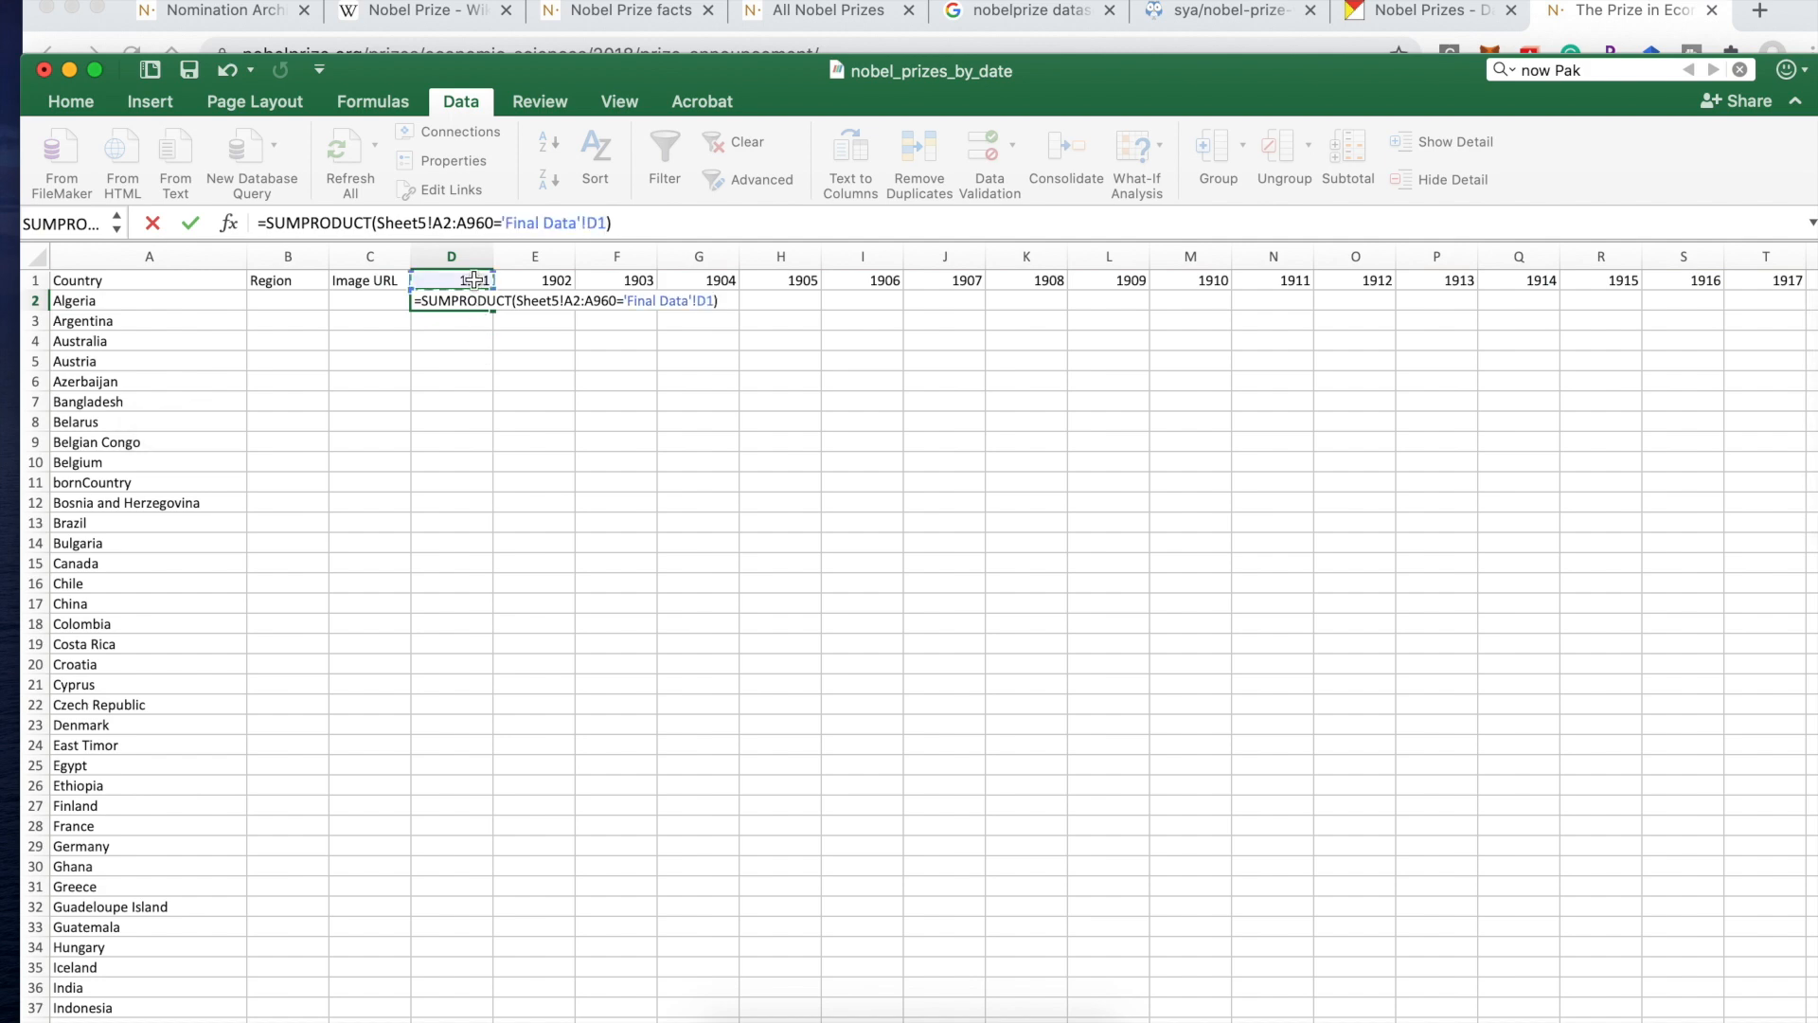
click(589, 224)
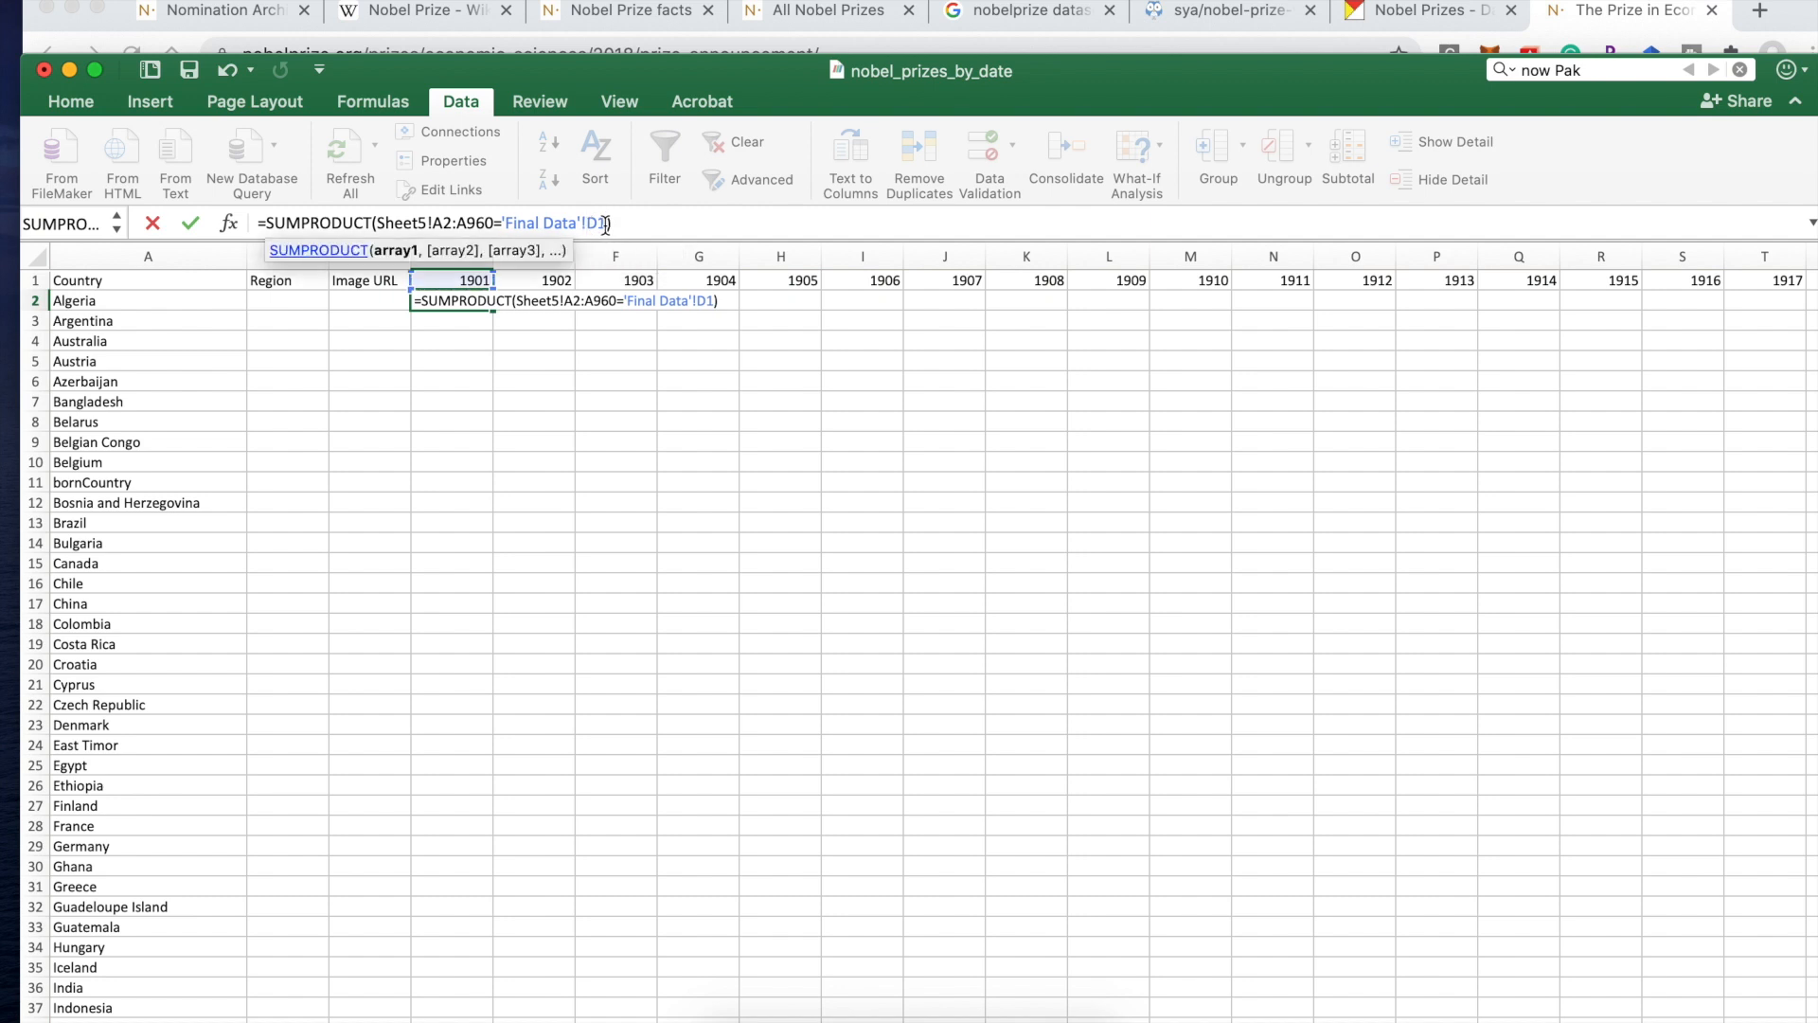
text($)
key(BackSpace)
text($D)
text($1)8)
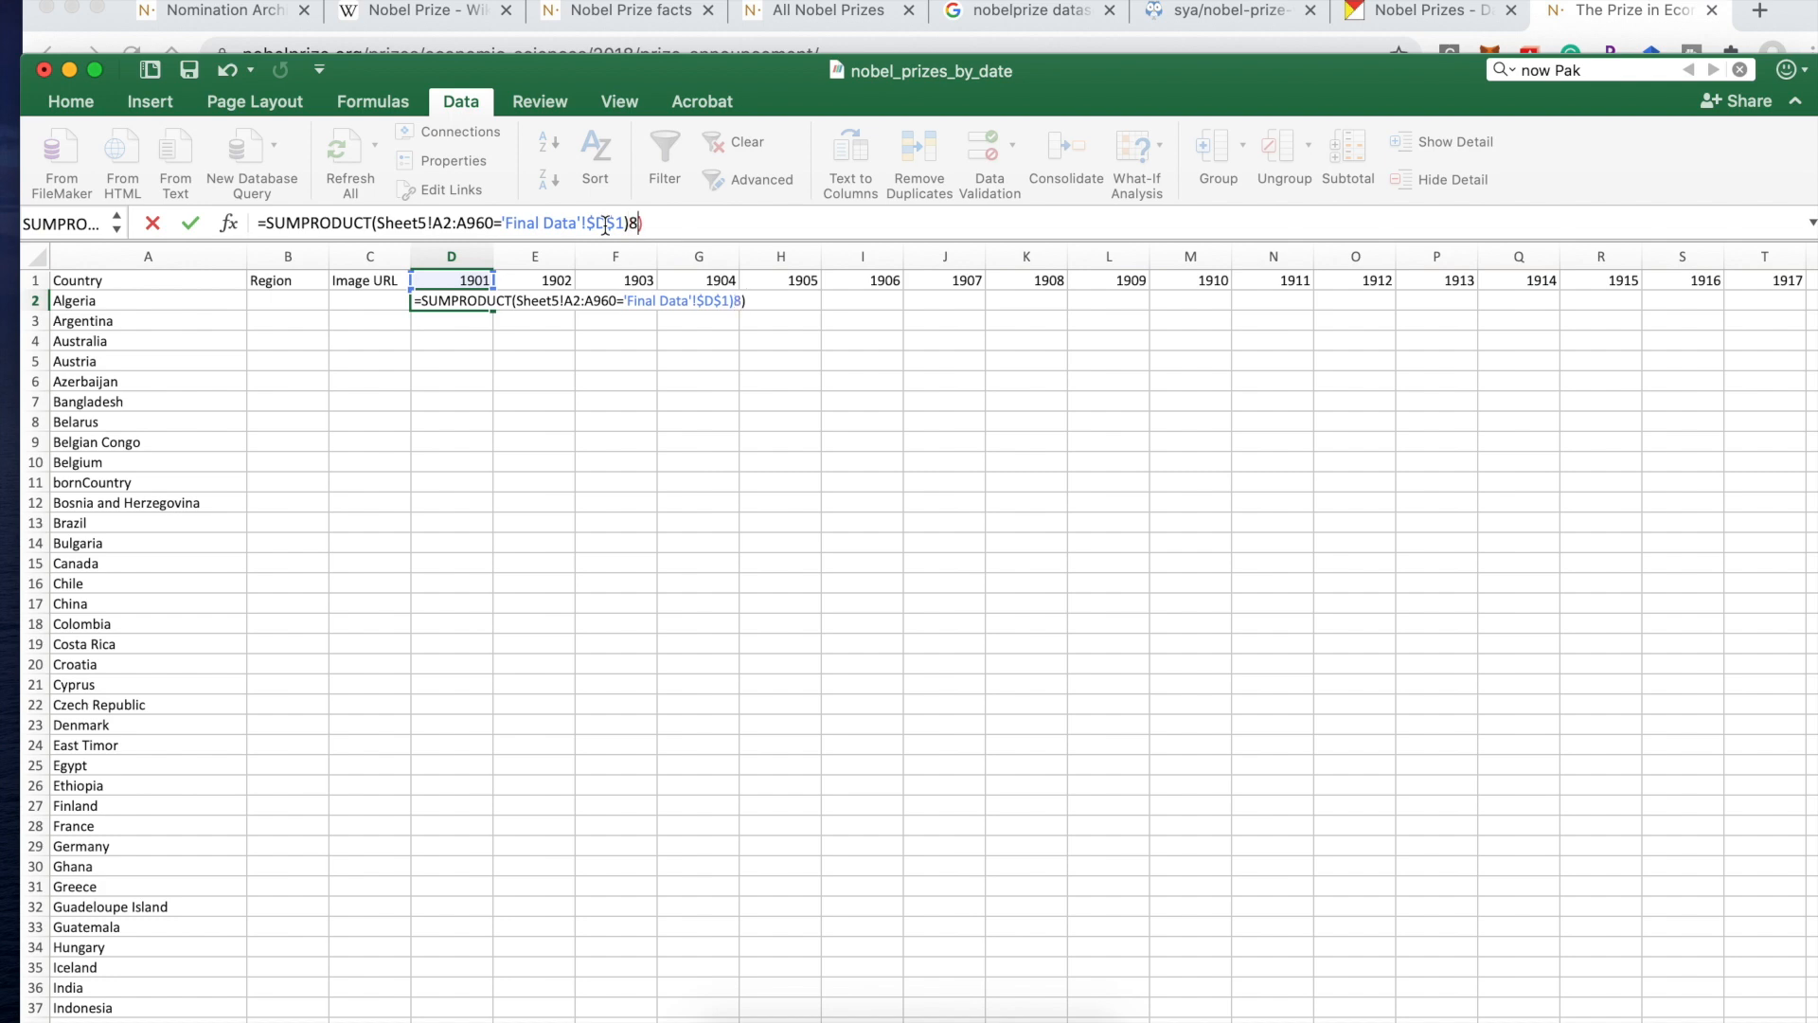
key(BackSpace)
text(*()
Step: Copy Sheet5!A2:A960= from the first condition into the second parentheses of the D2 formula and return to the Final Data sheet
click(433, 225)
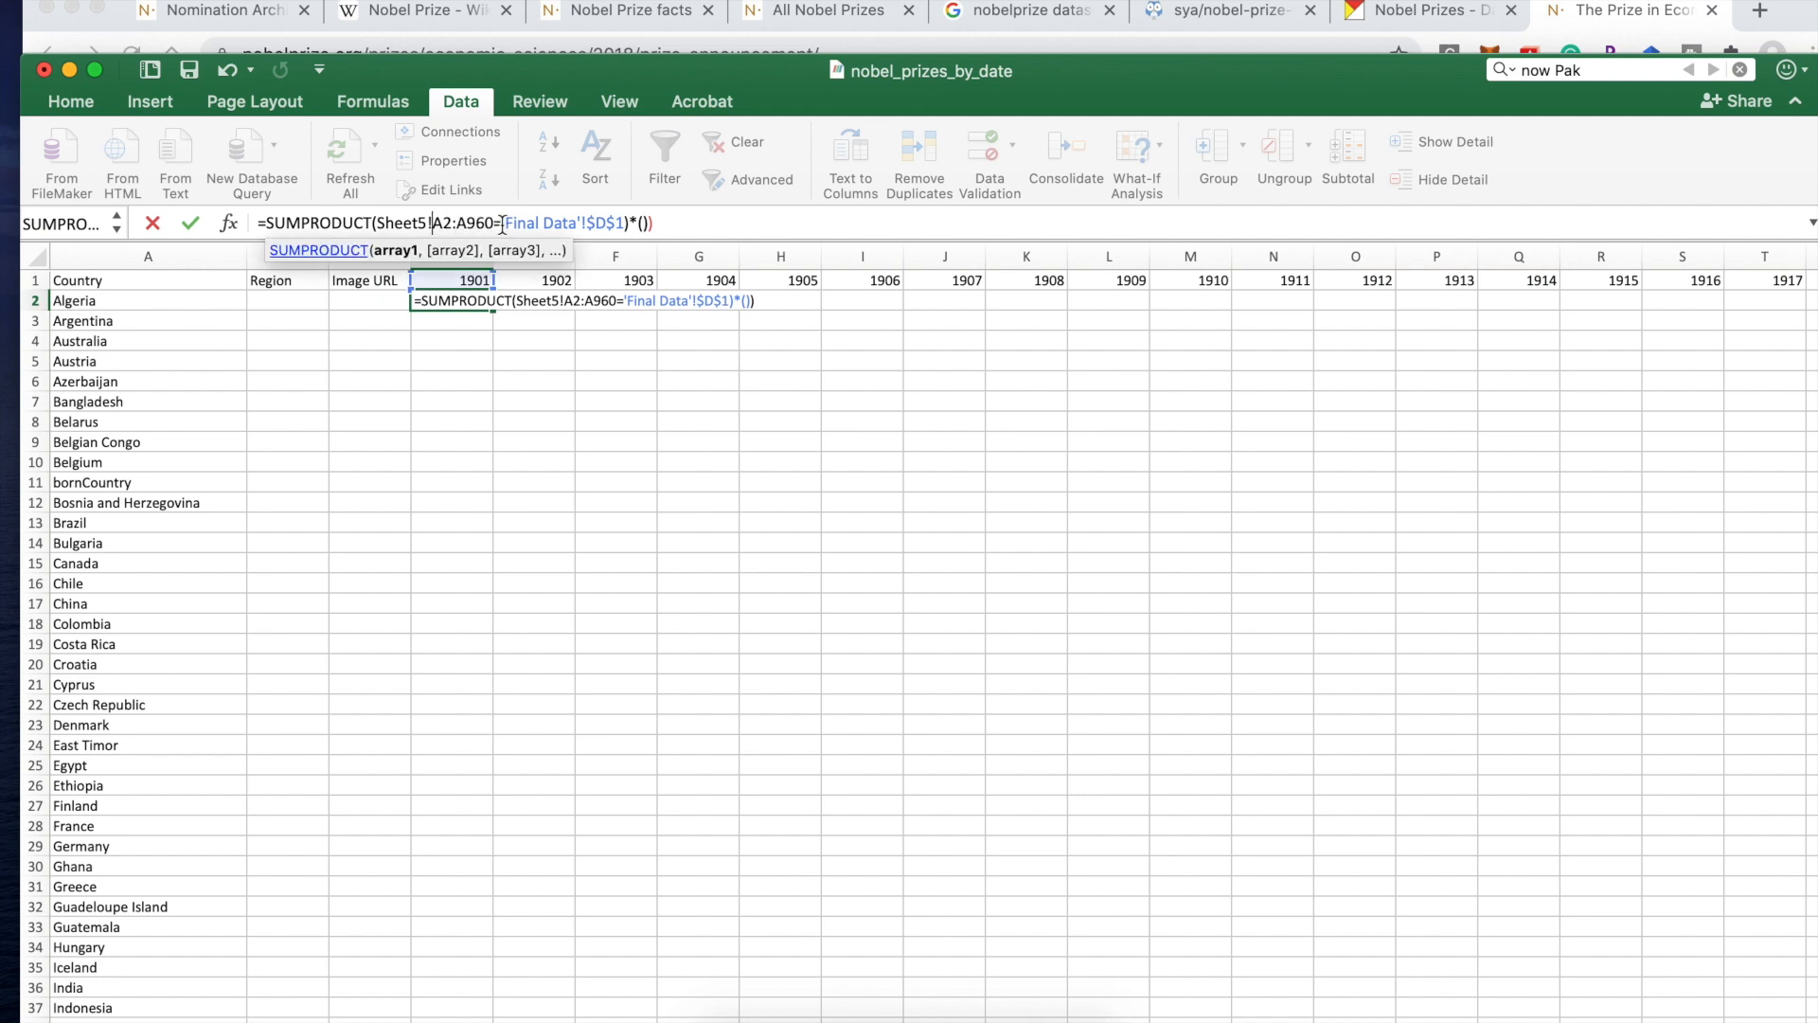
drag(503, 223, 380, 229)
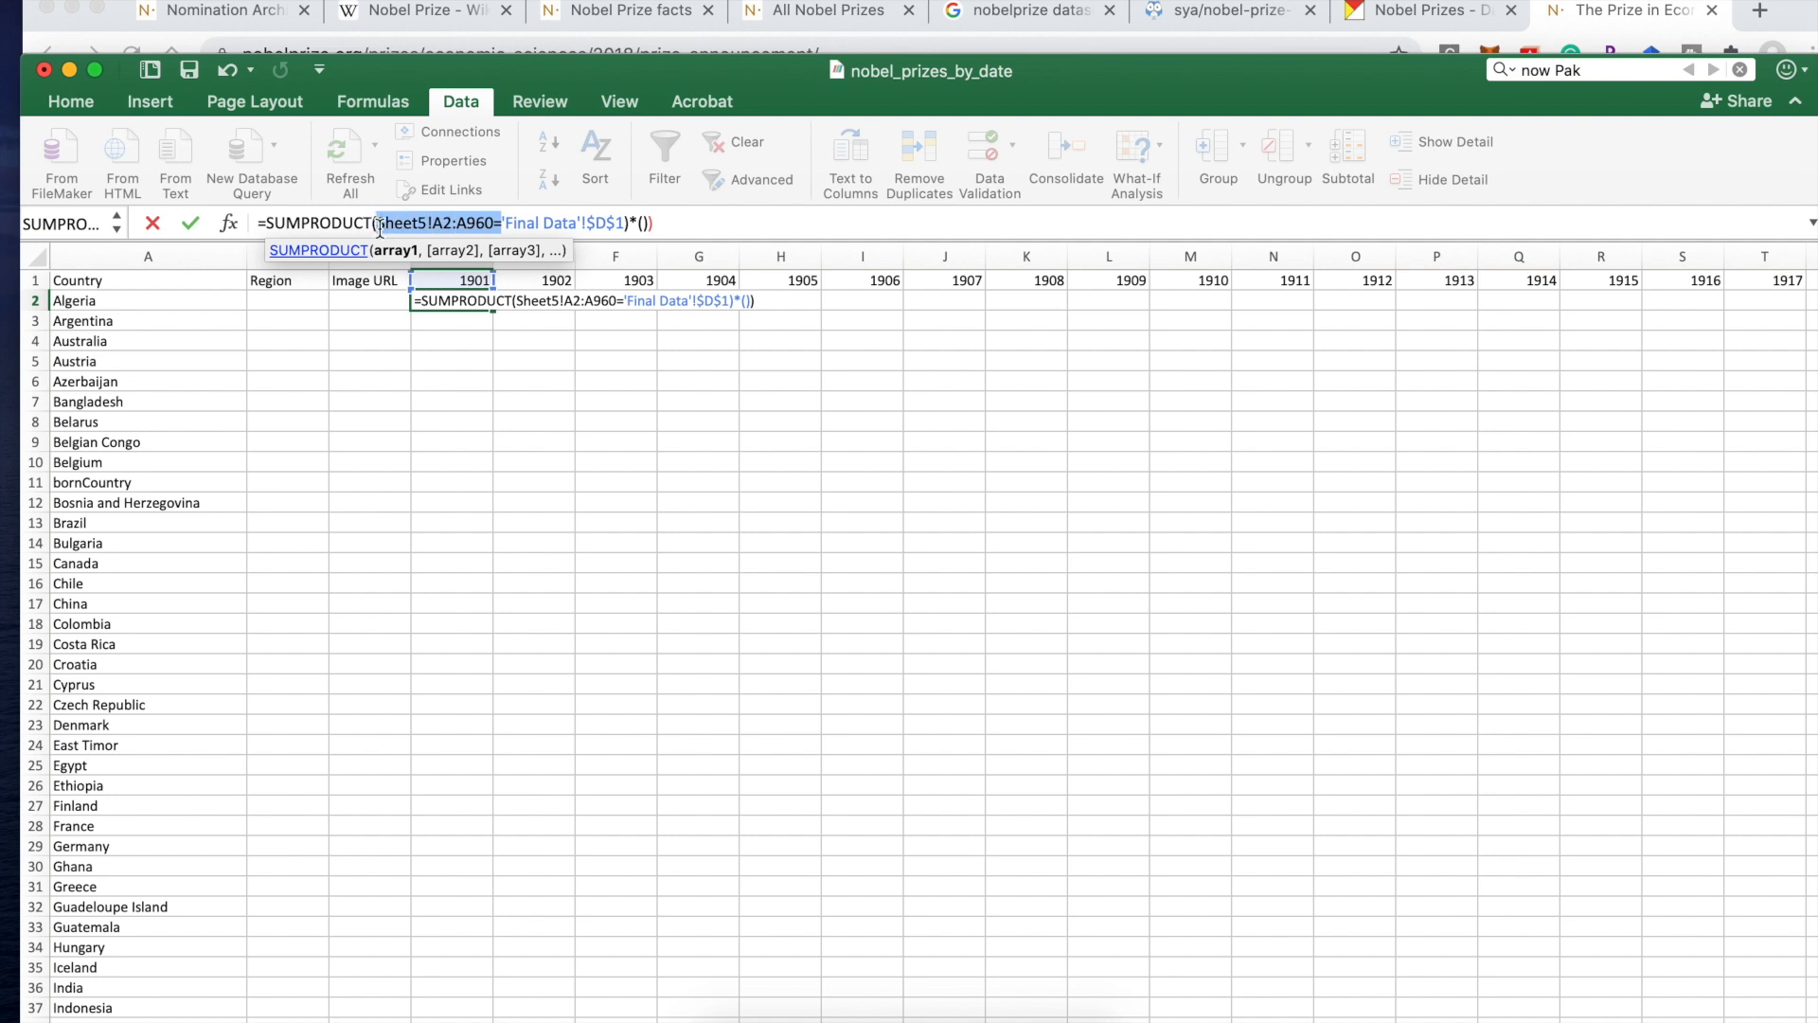
click(643, 224)
key(super+v)
click(516, 1021)
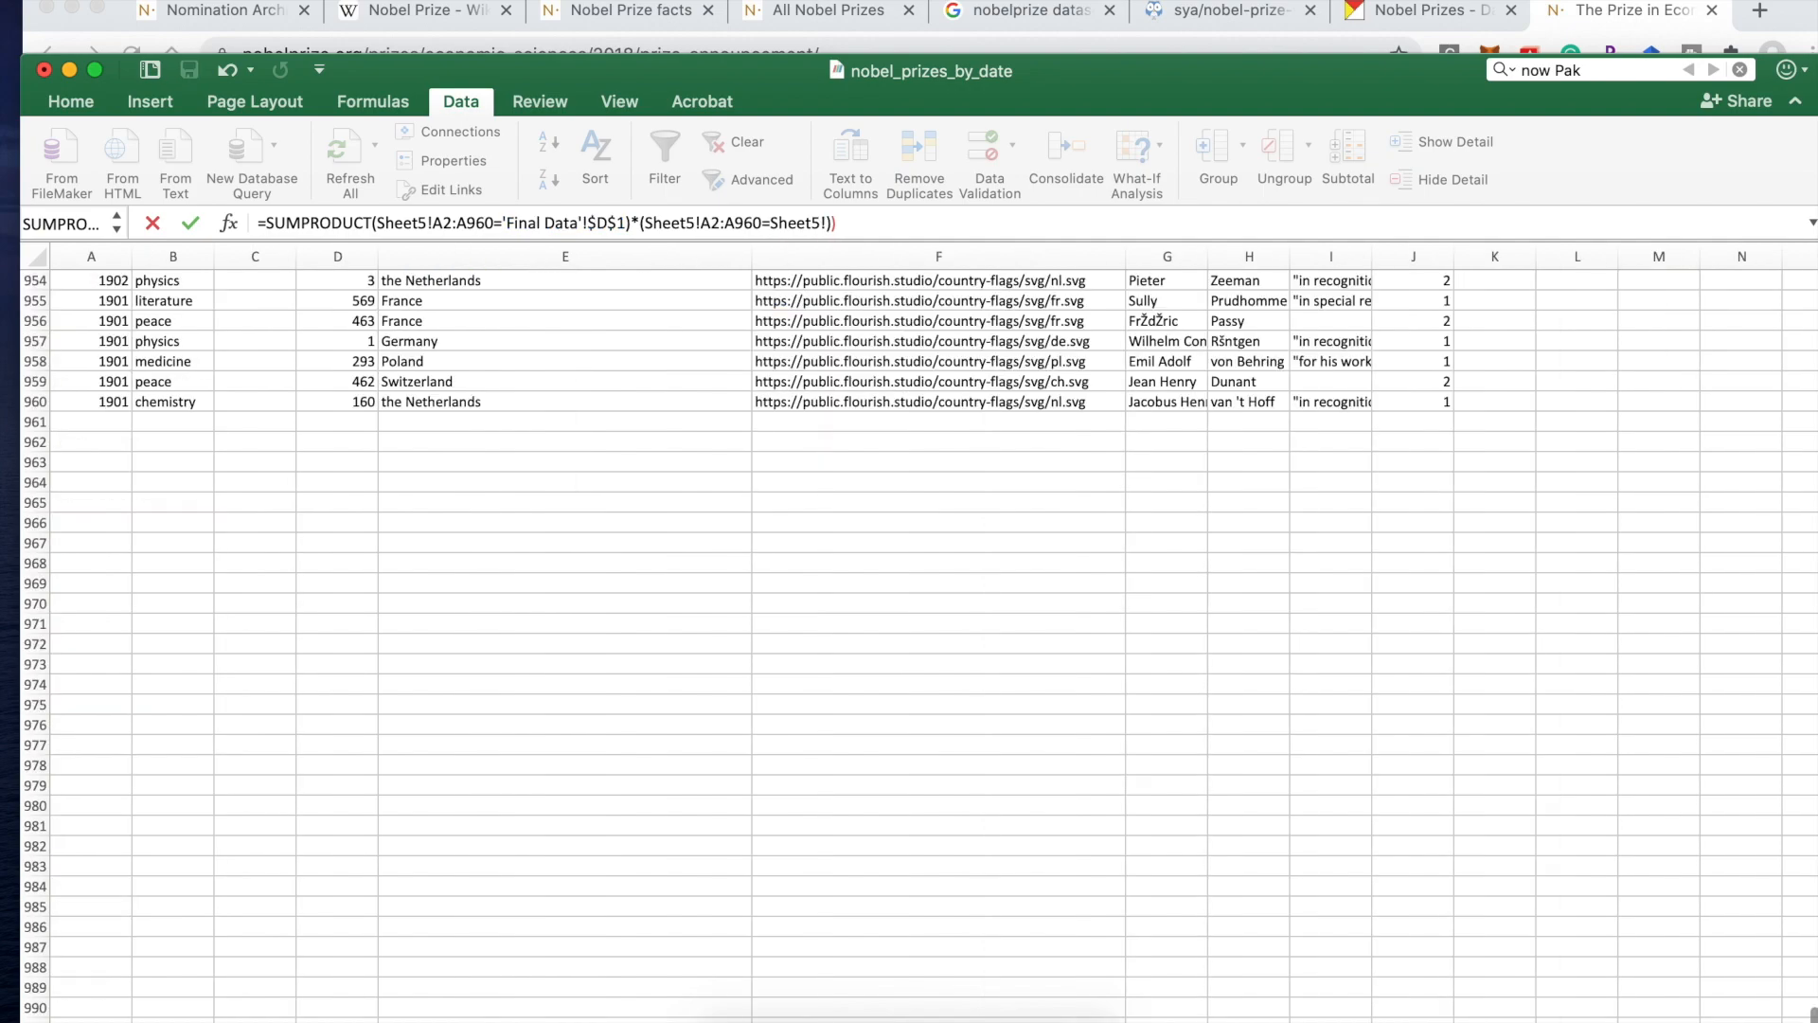
scroll(527, 609, up, 20)
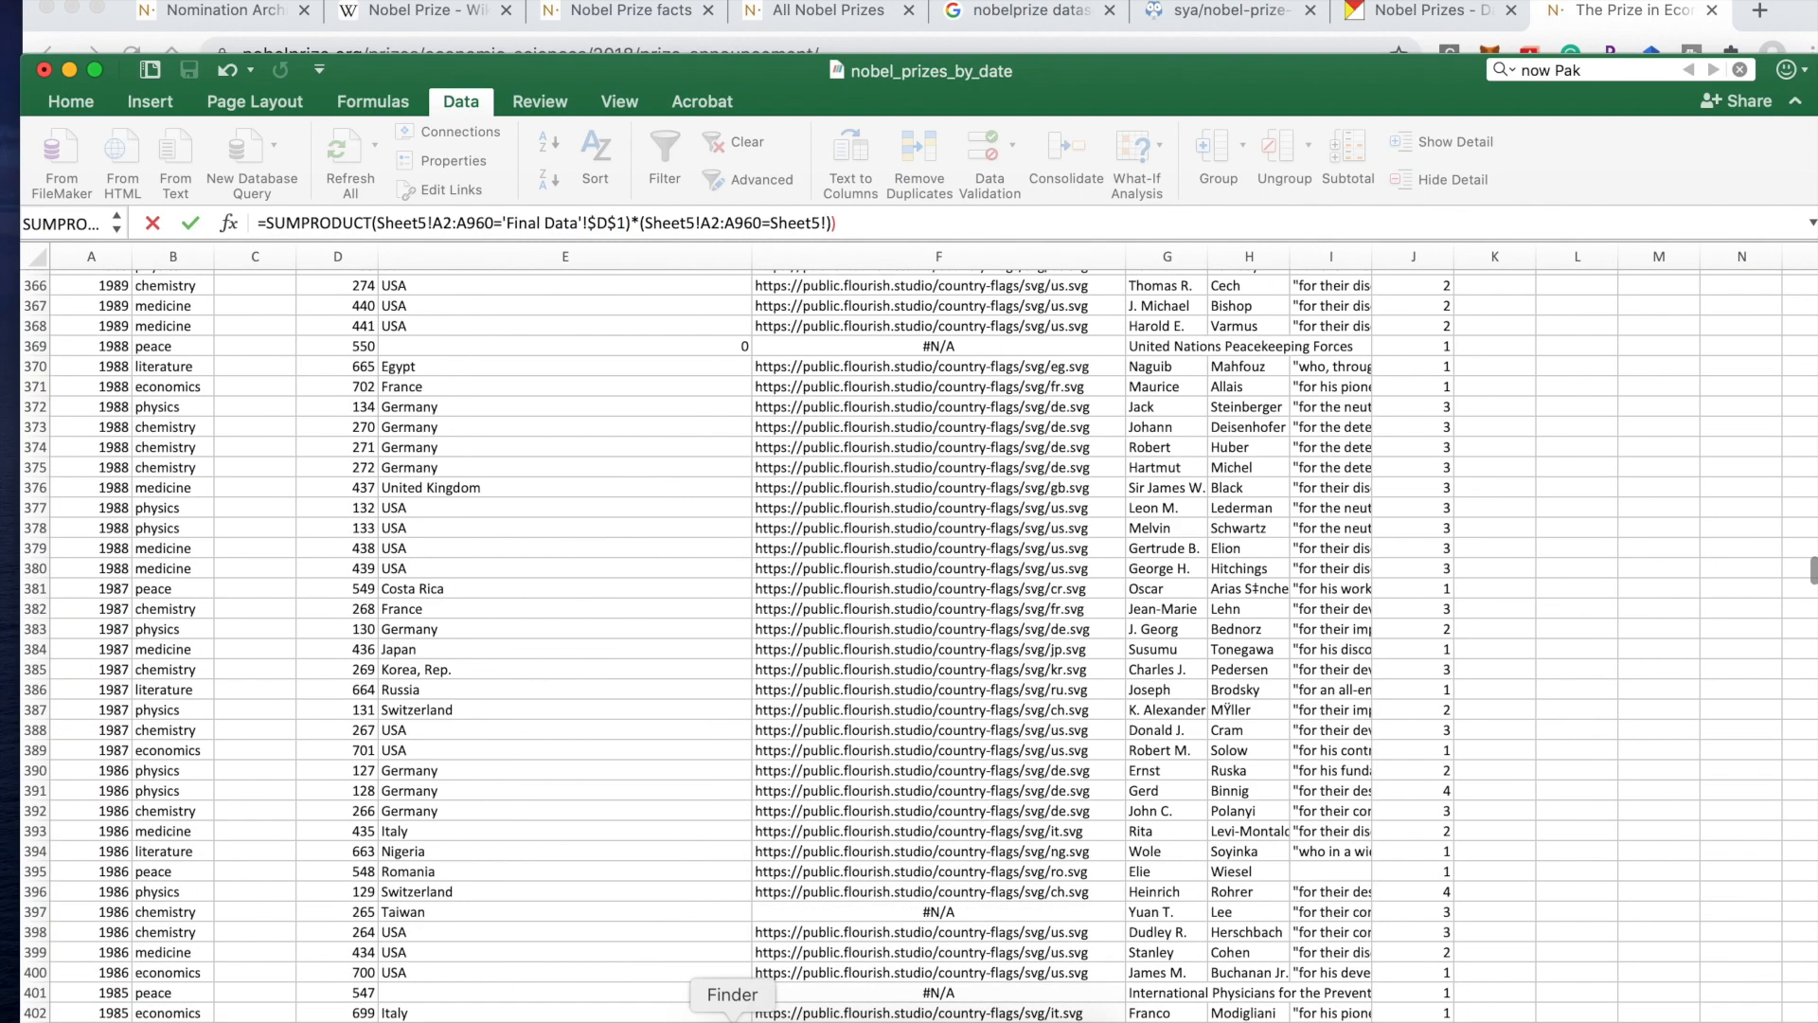
click(733, 1022)
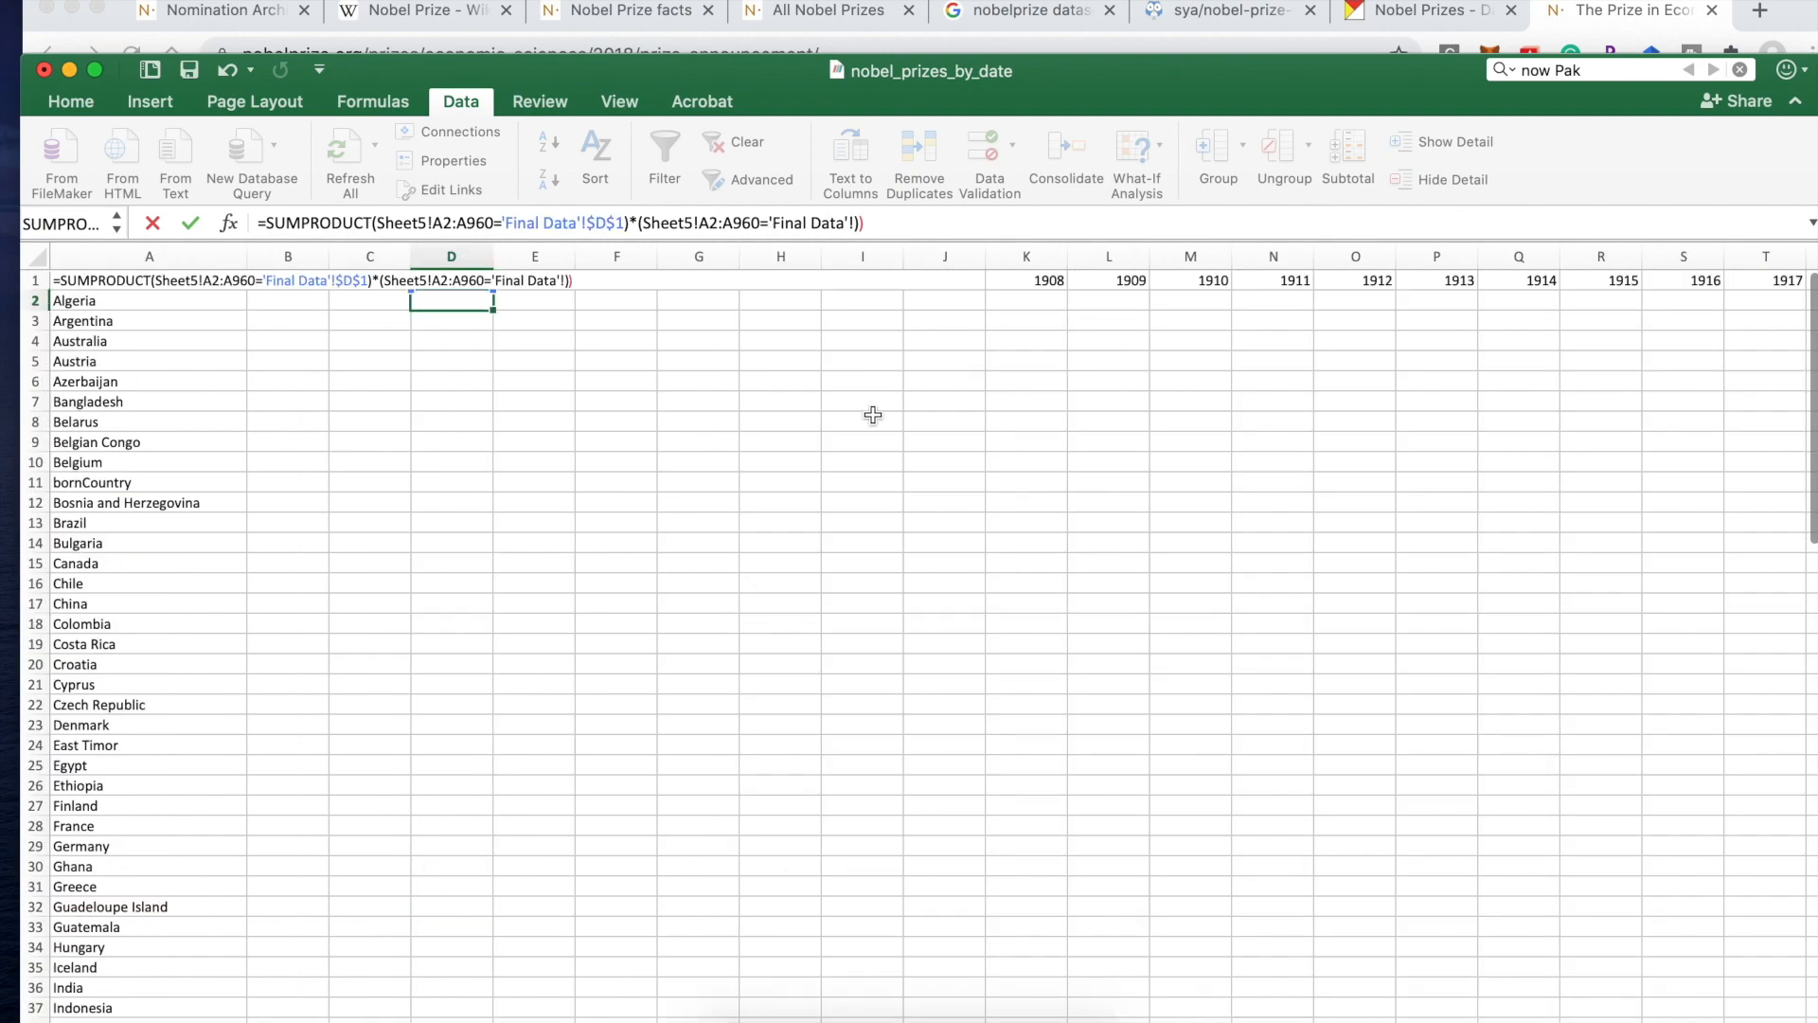
Step: Change the range in the formula's second condition to the birth country range Sheet5!E2:E960
click(710, 221)
key(BackSpace)
text(E)
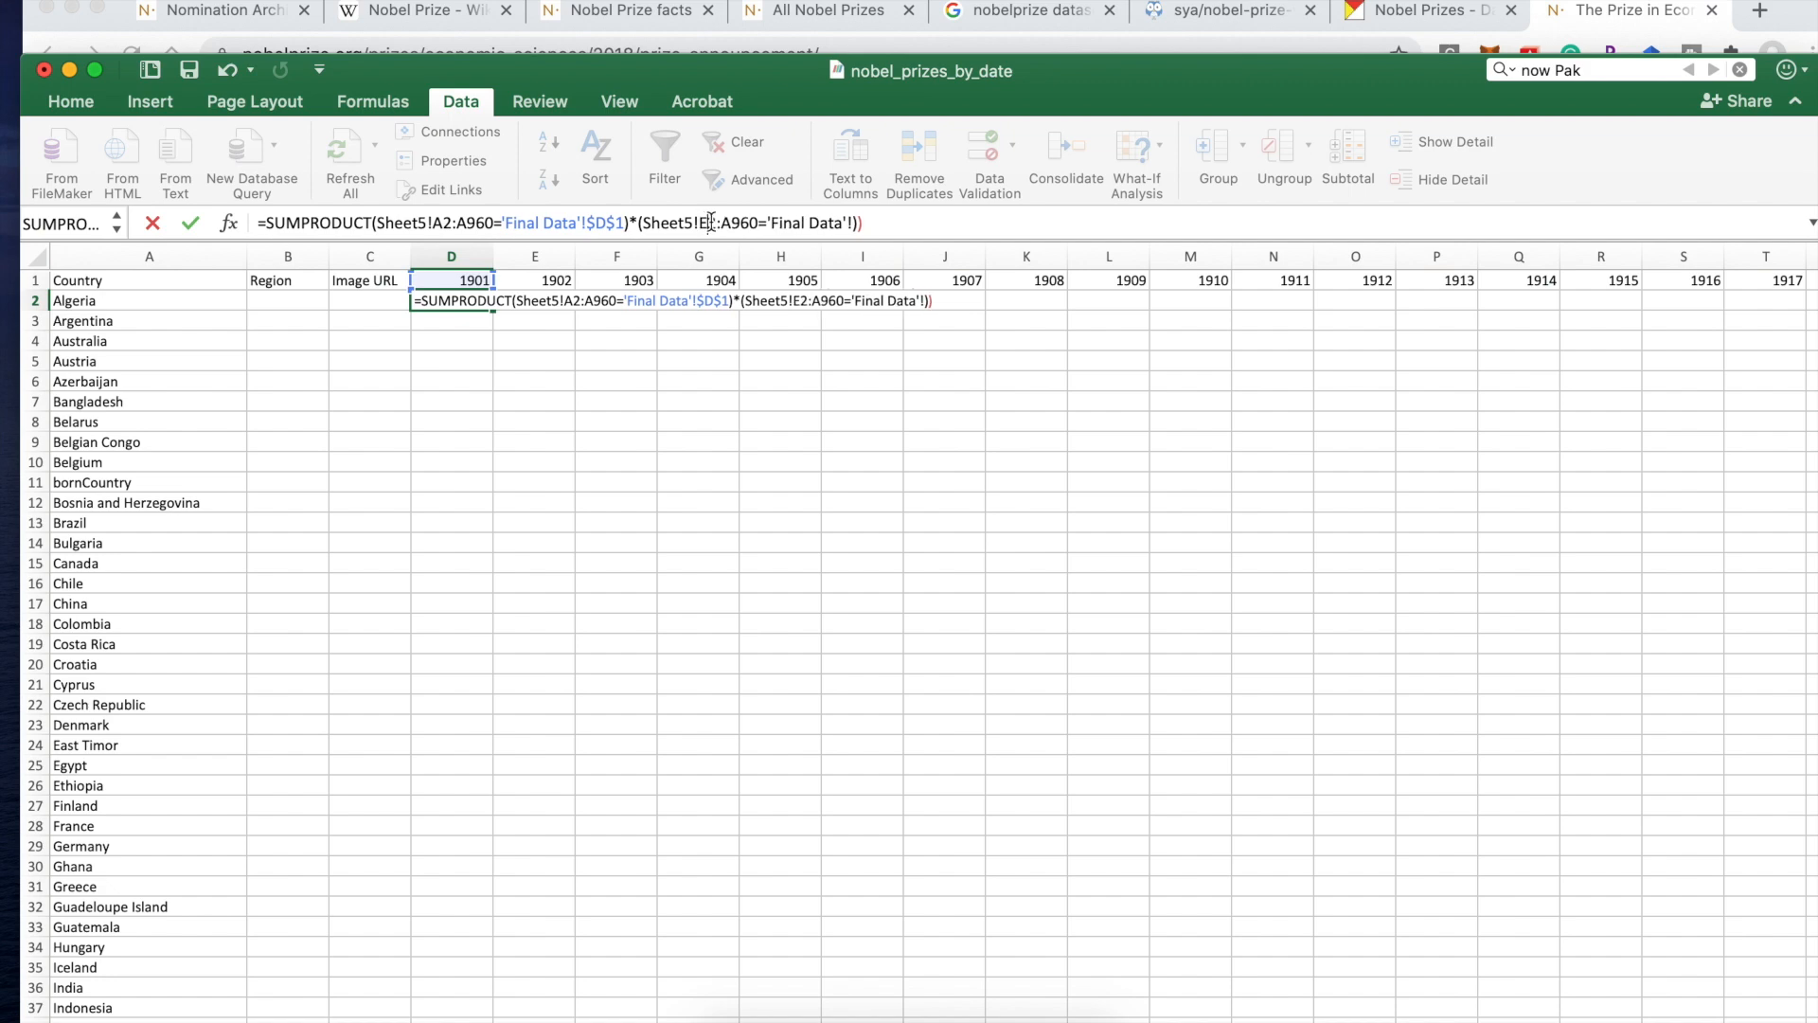
key(Right)
key(Right)
key(Delete)
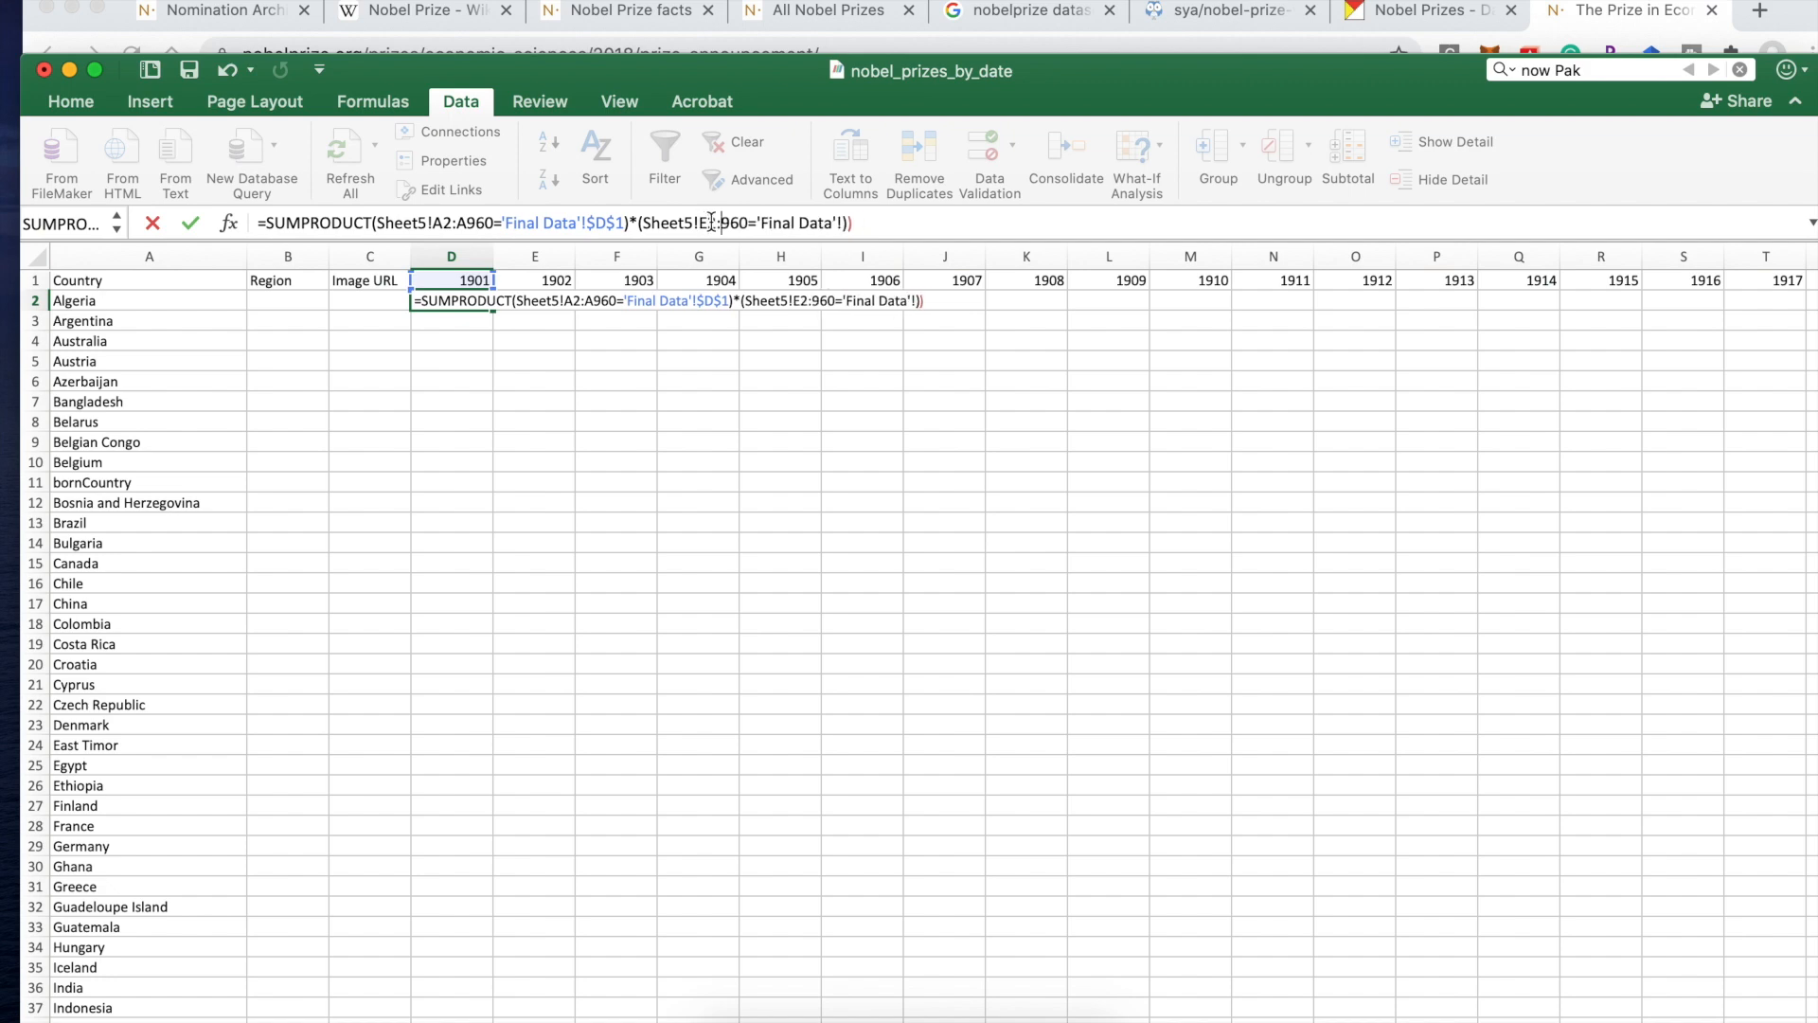
text(E960)
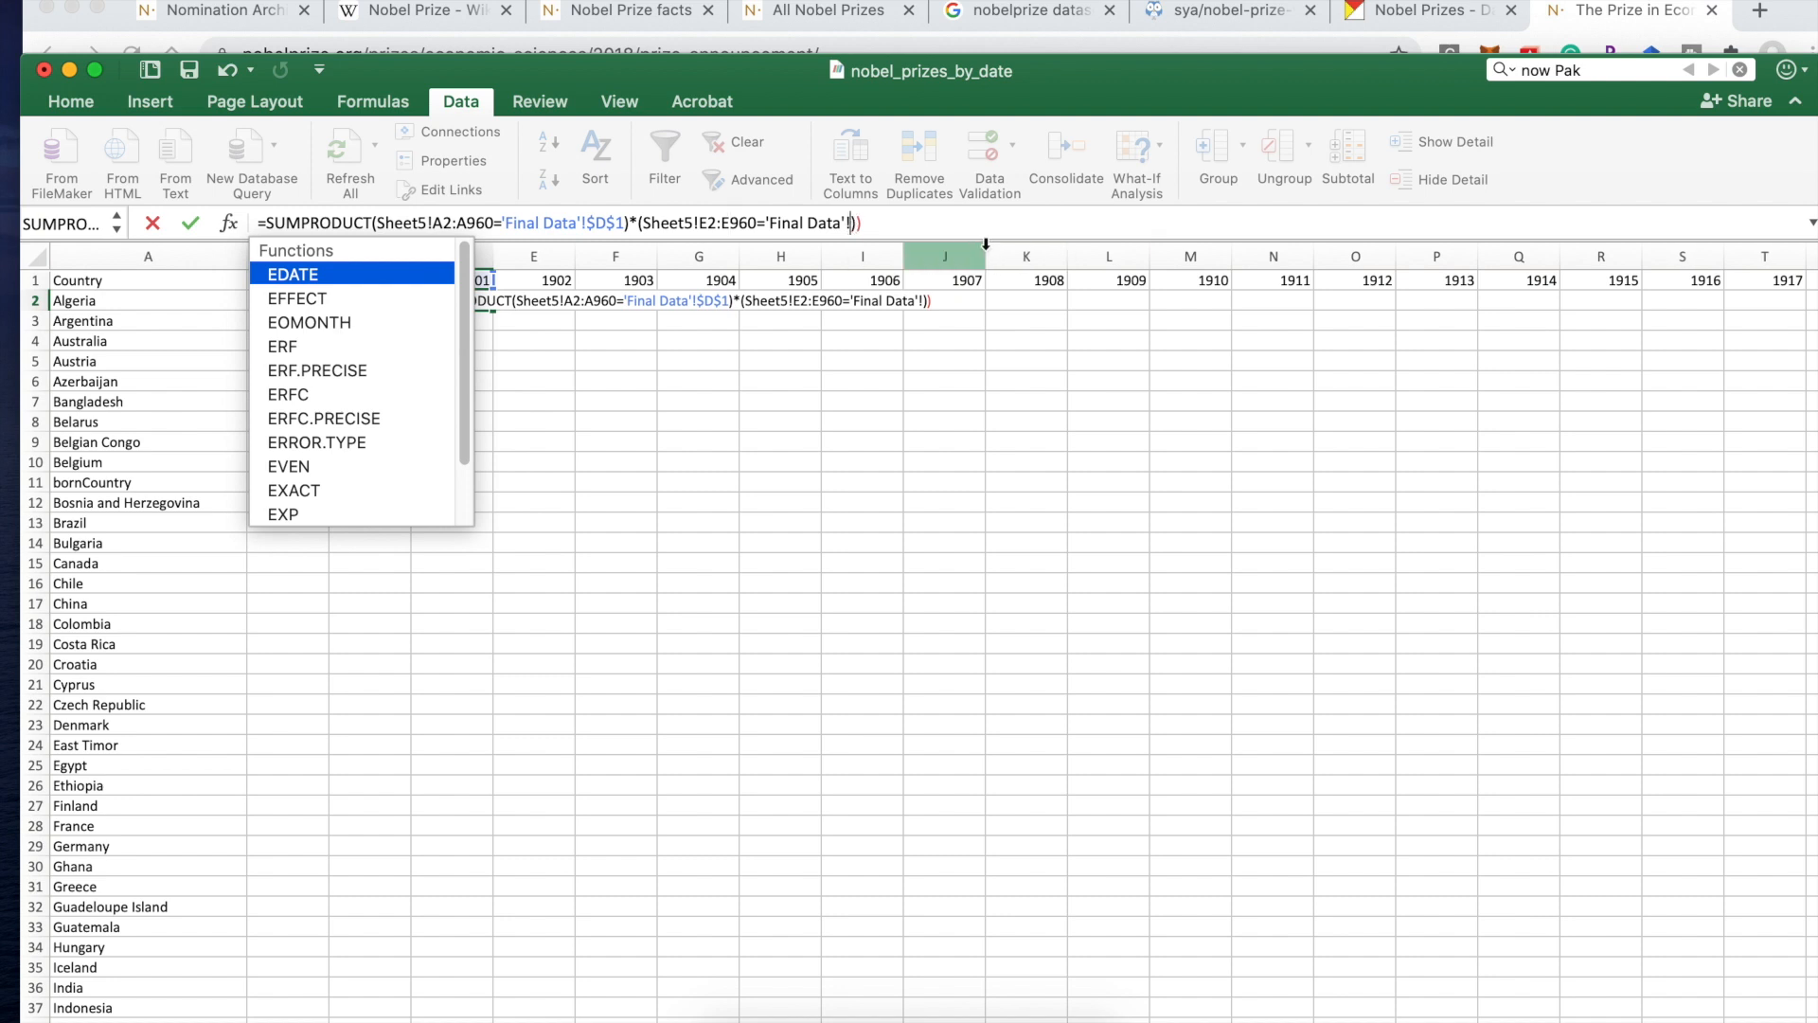
Step: Add 'Final Data'!A2, the Algeria cell, as the second condition's criterion and try to enter the D2 formula
text(=)
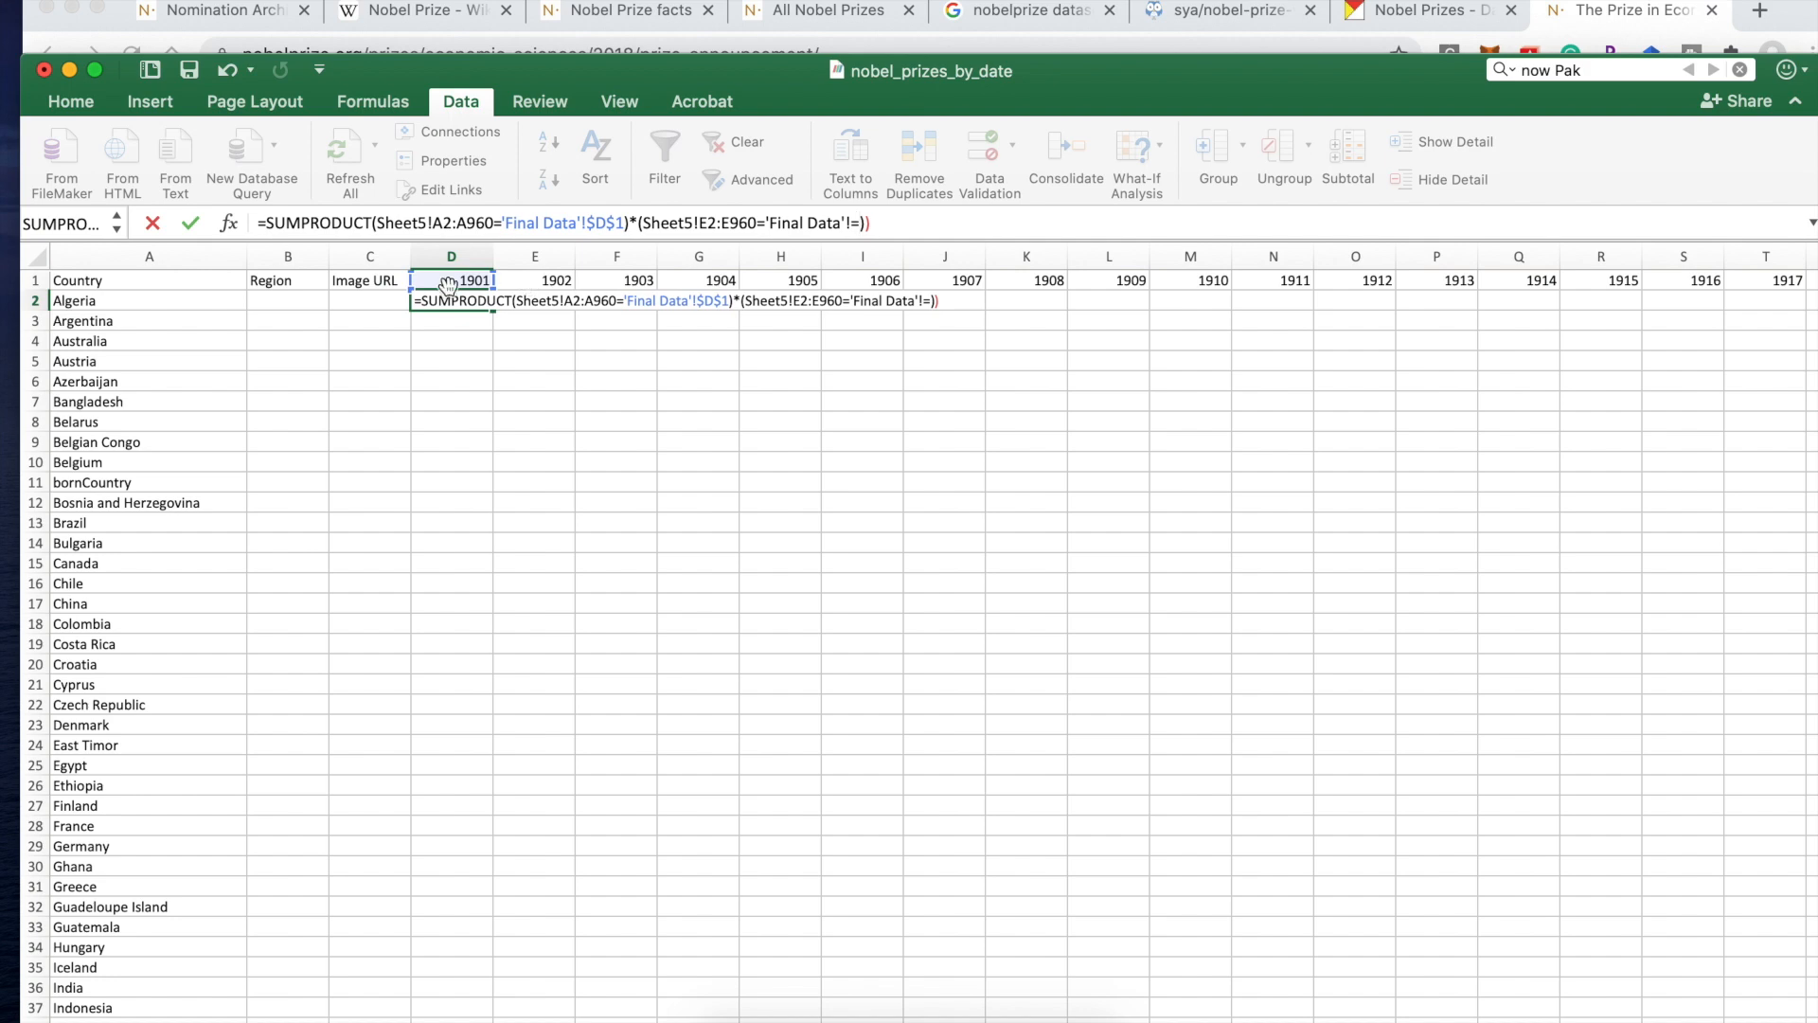
click(195, 301)
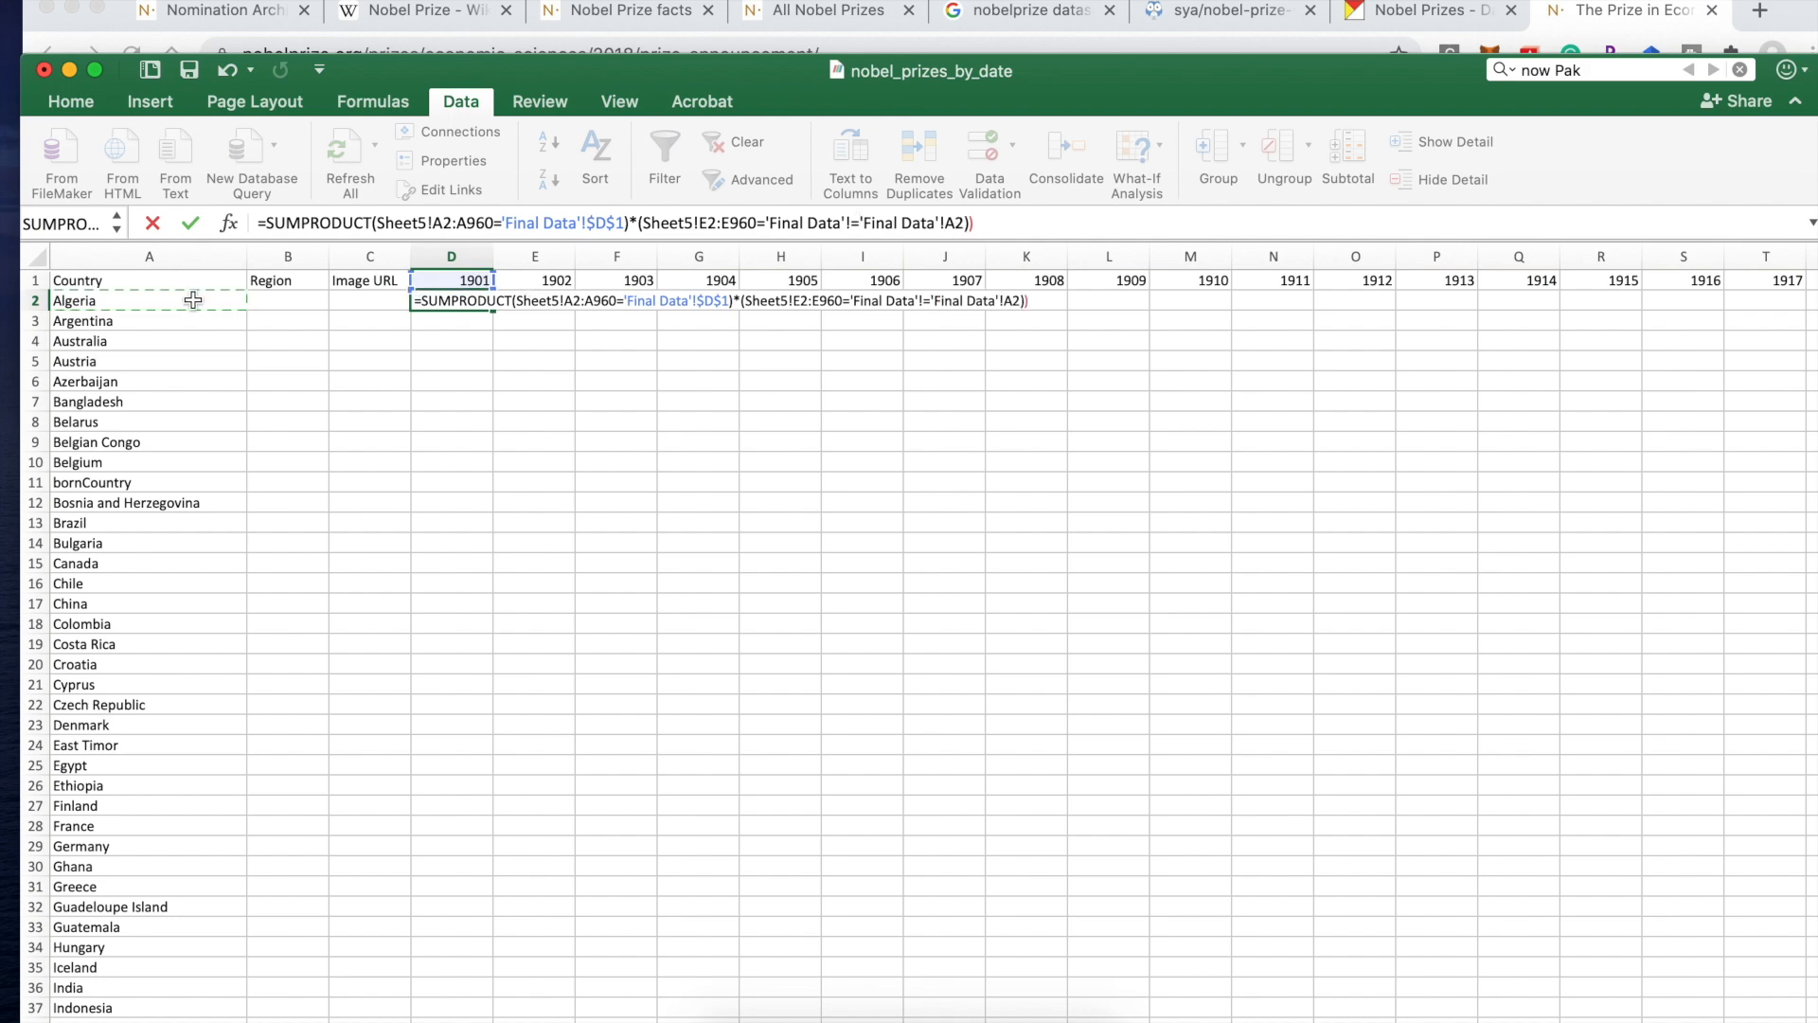
click(1016, 226)
key(Return)
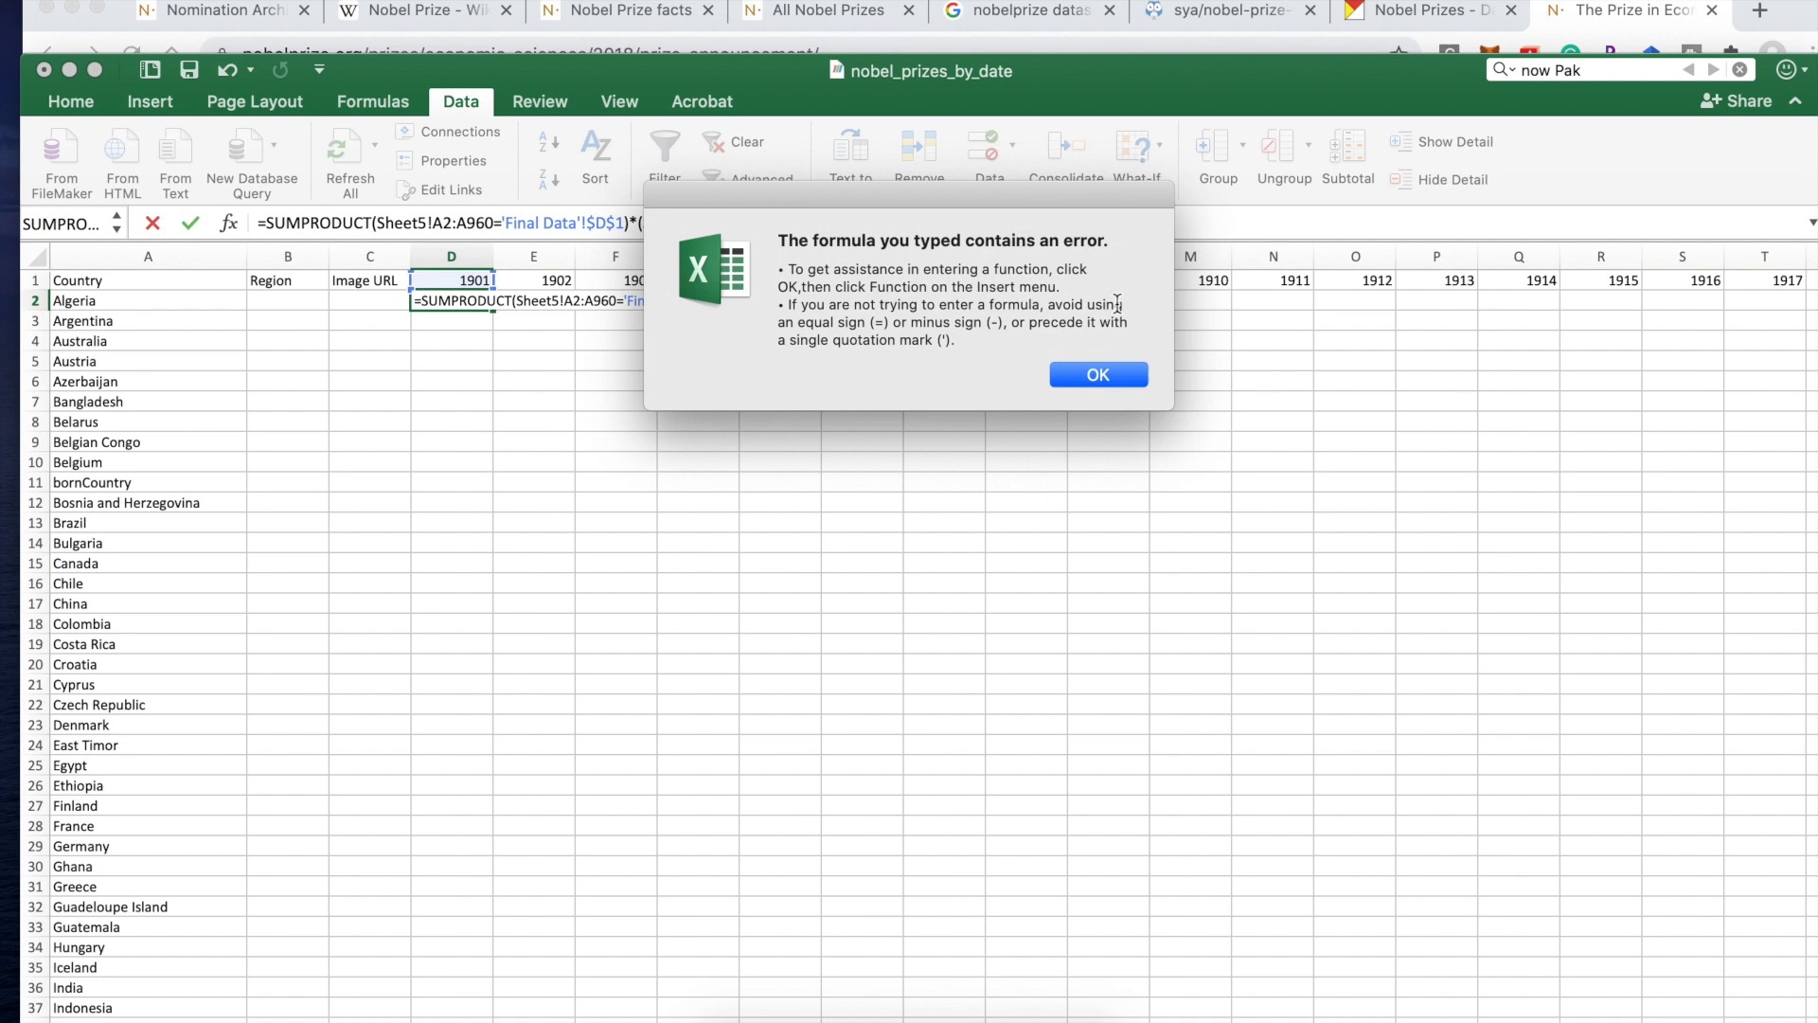
click(1099, 374)
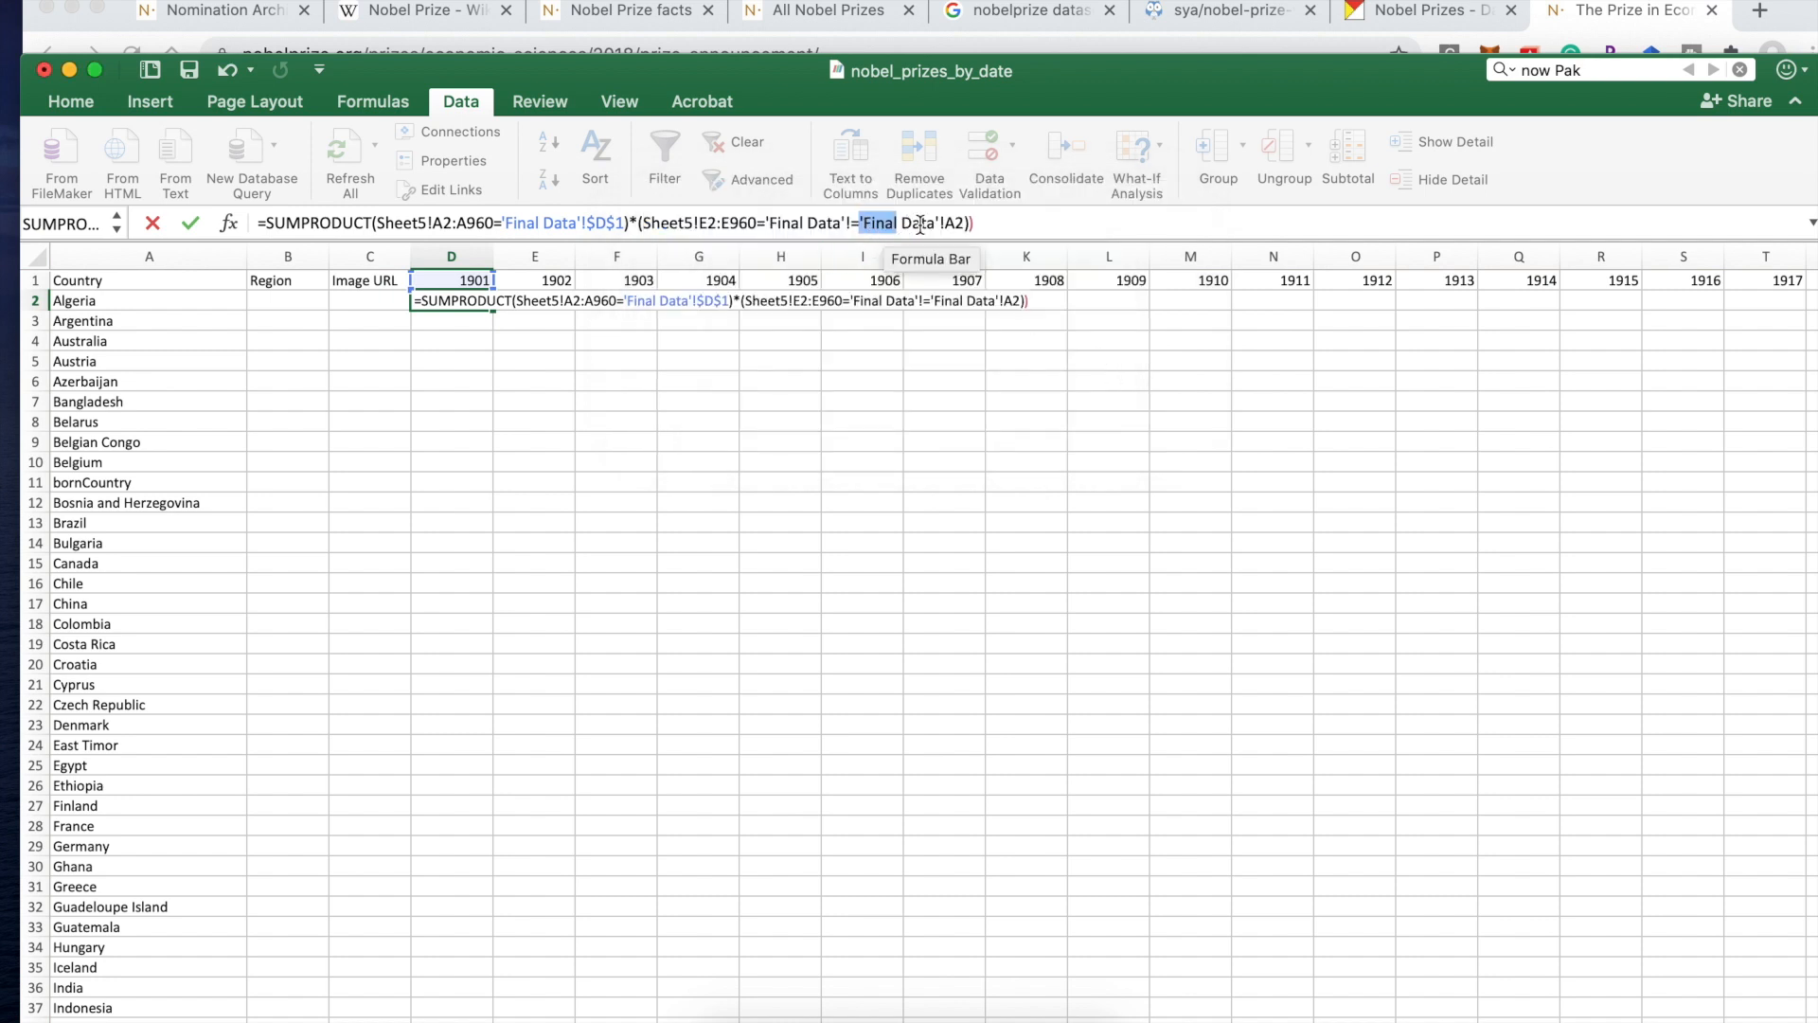
Step: Remove the duplicate 'Final Data'!= from the second condition and enter the D2 formula, accepting the proposed correction
drag(858, 223, 763, 221)
key(BackSpace)
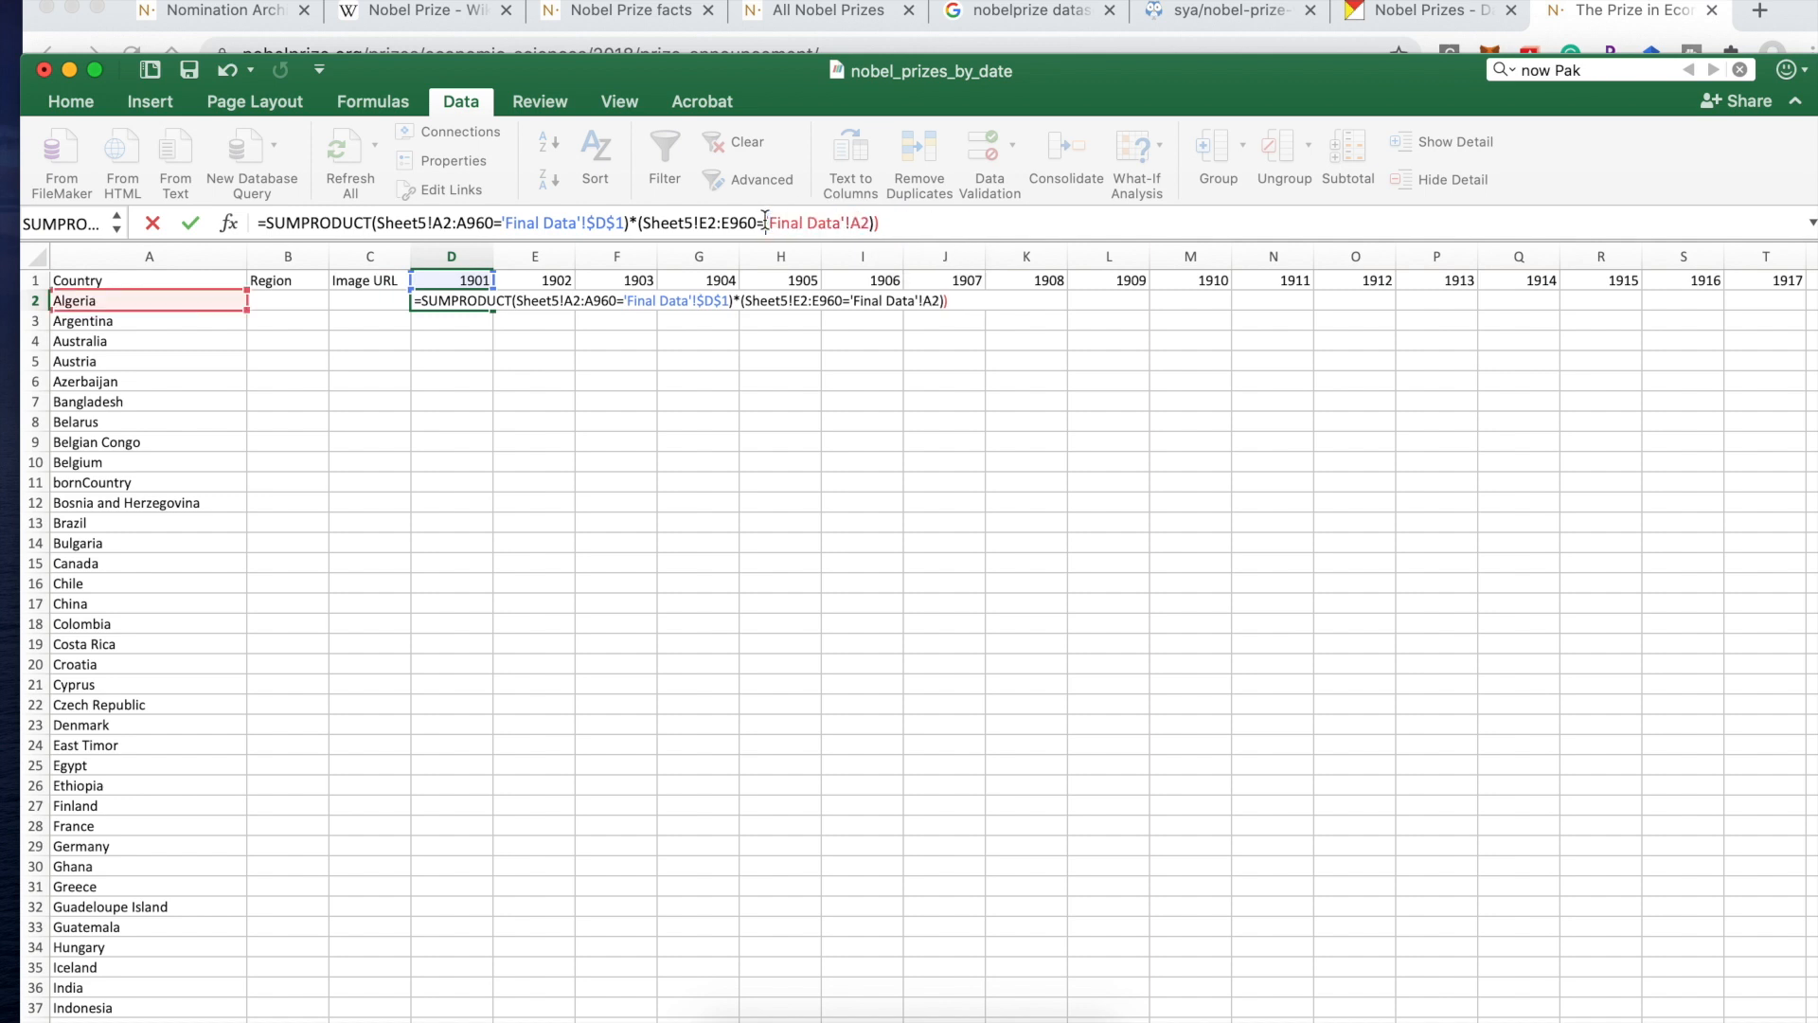
click(890, 223)
key(Return)
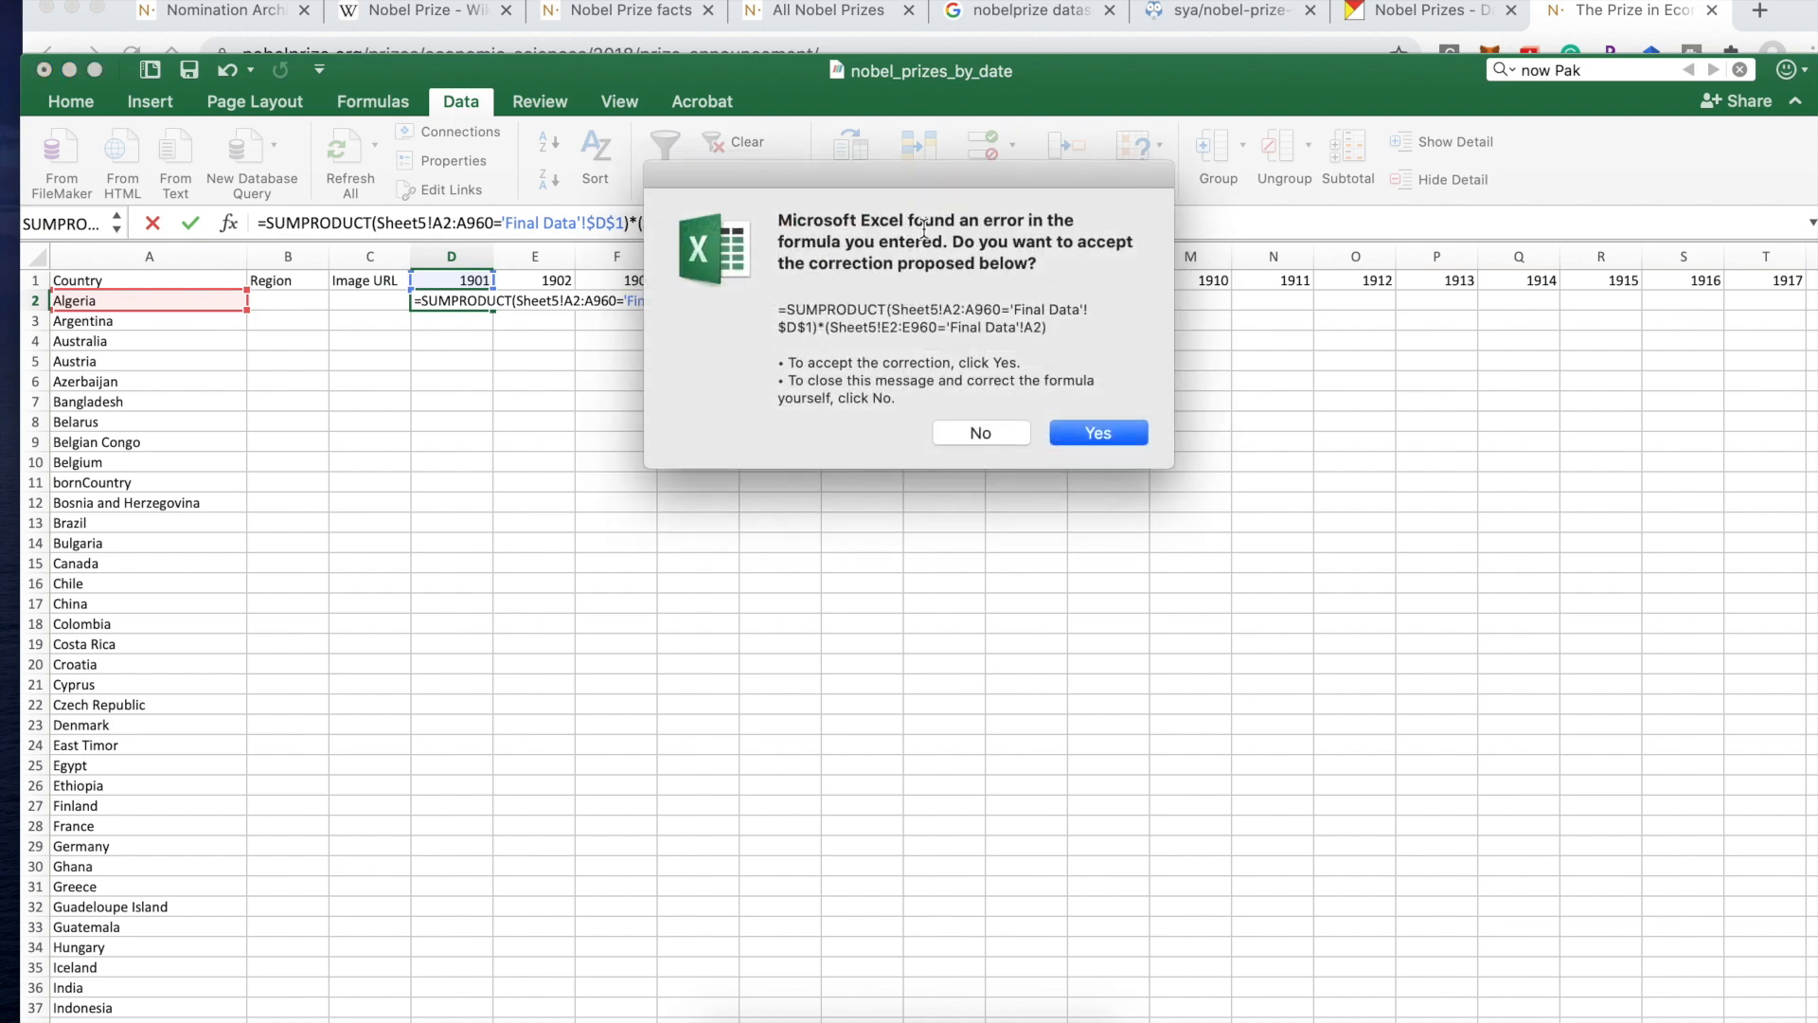
click(1091, 435)
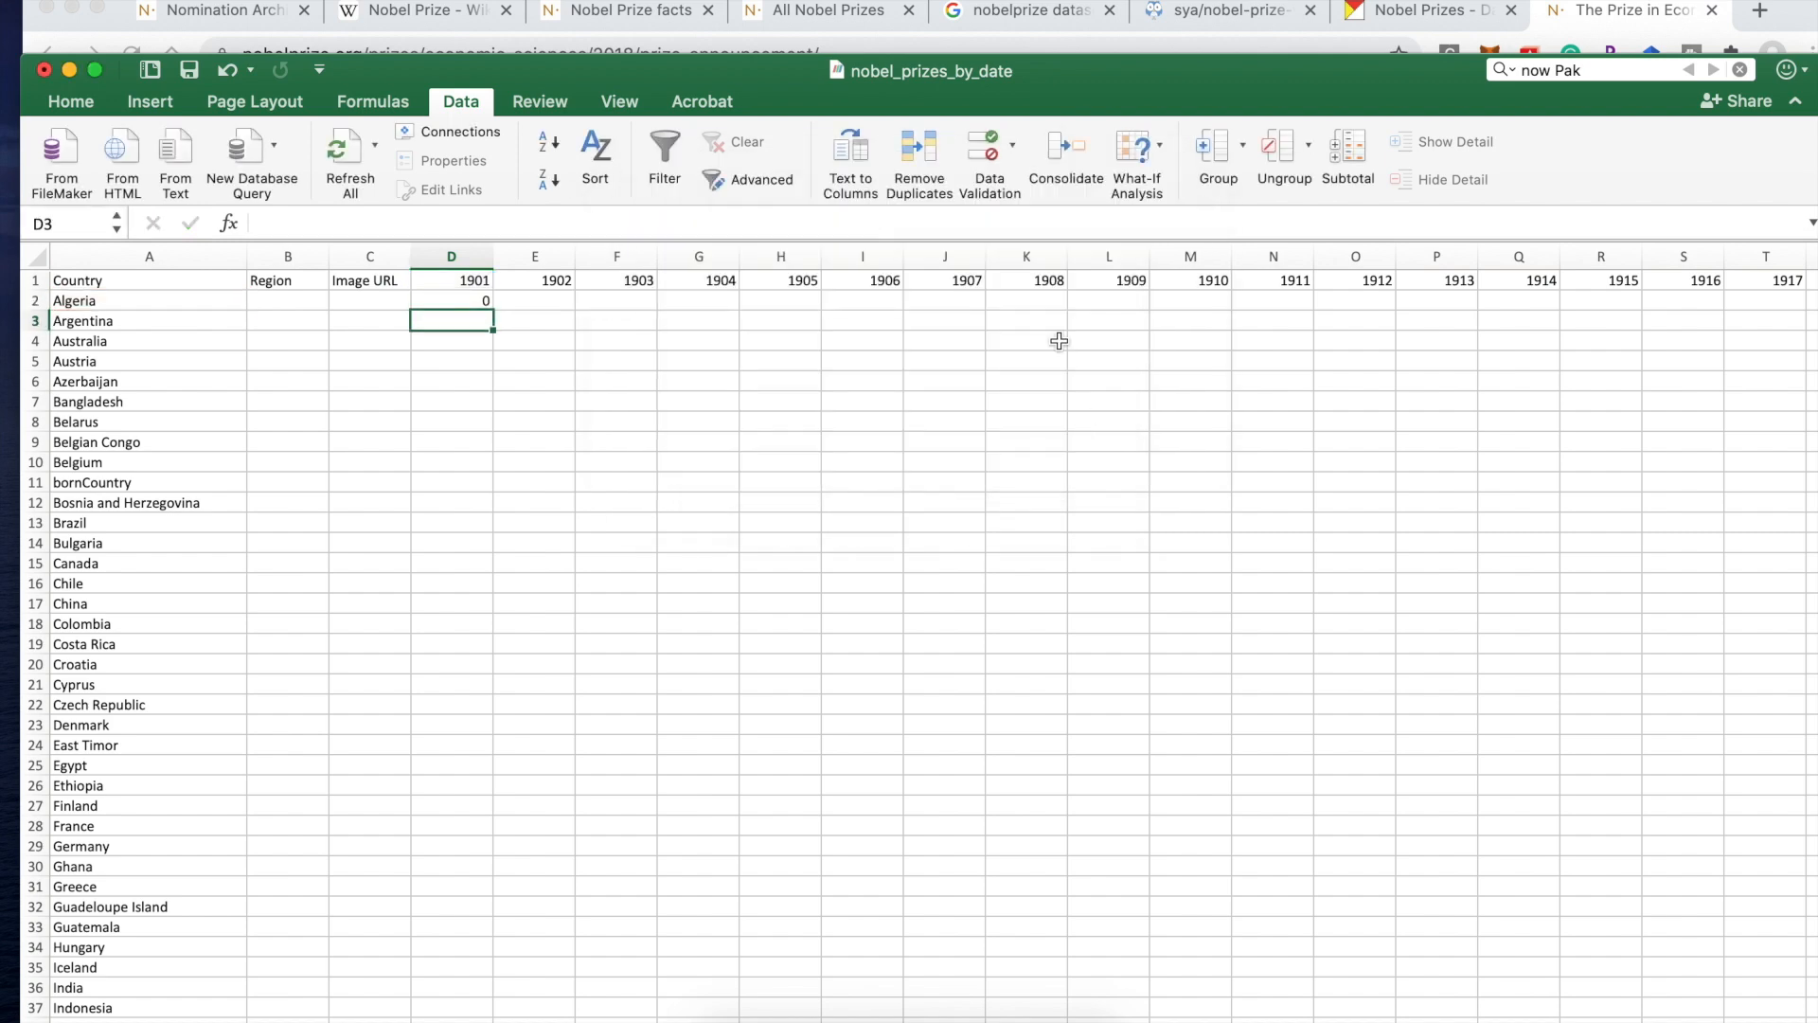
Step: Fill the SUMPRODUCT formula from D2 down the 1901 column to row 105
click(485, 305)
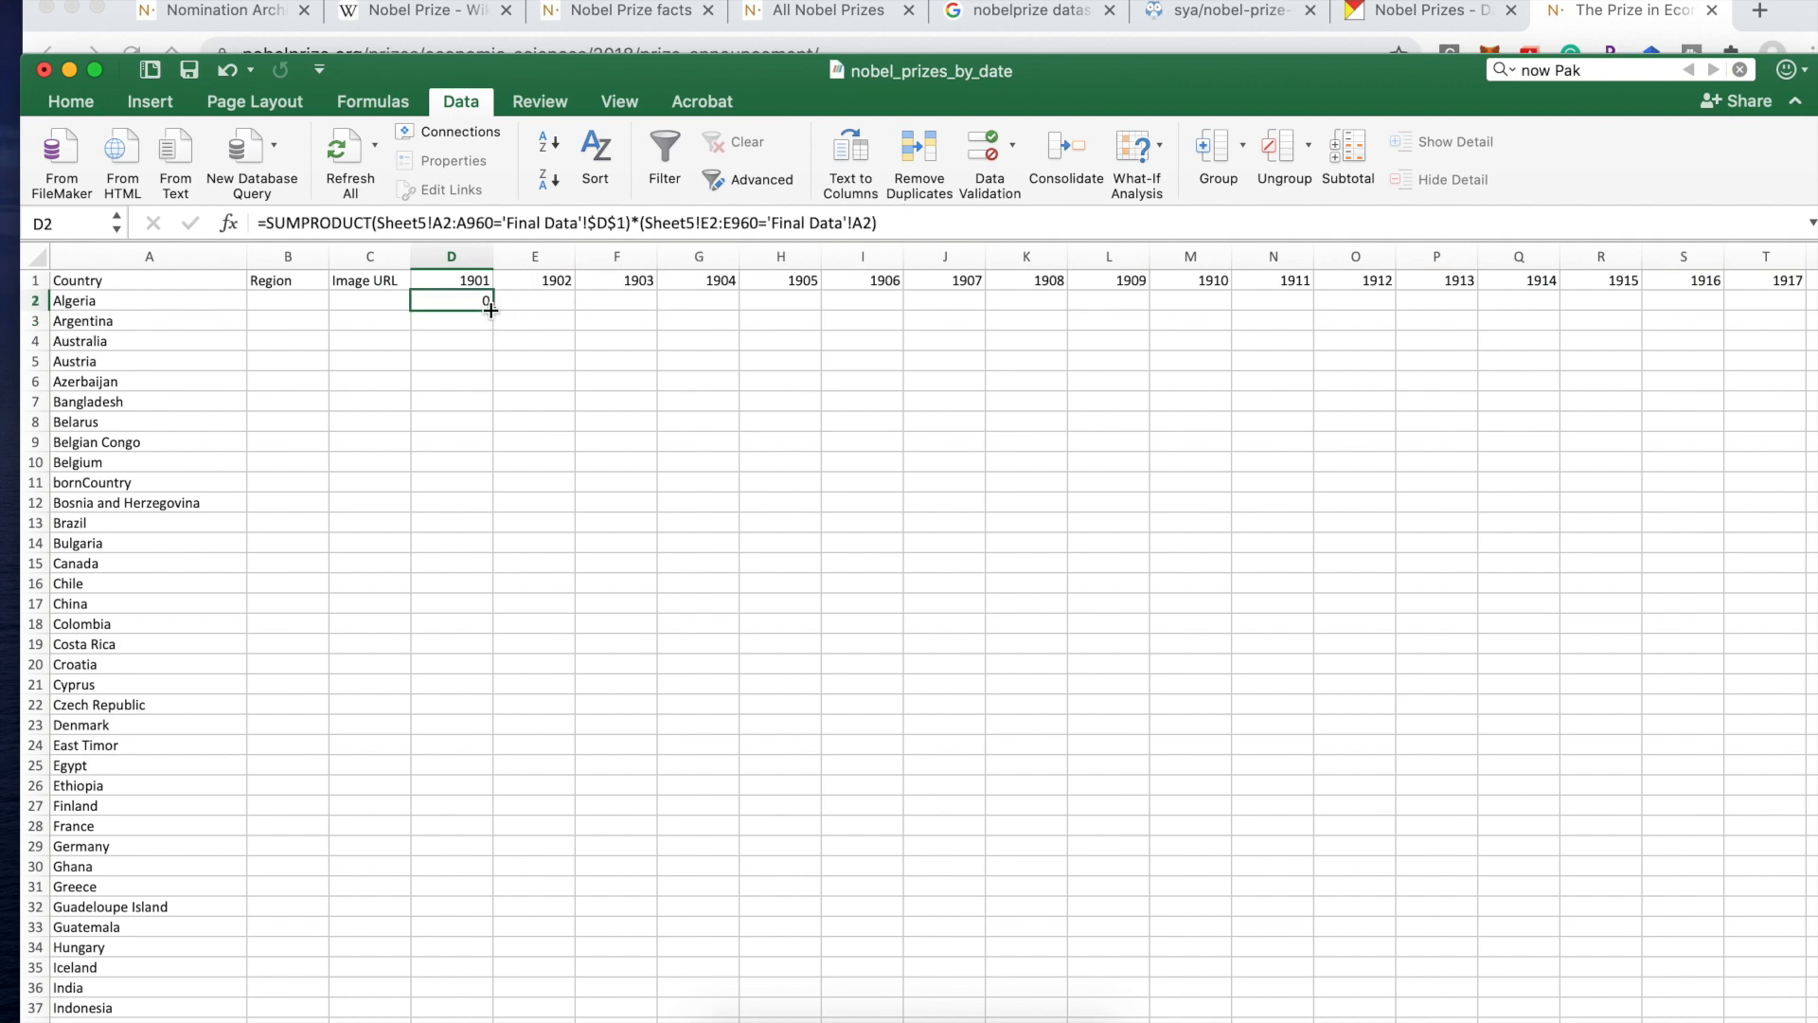
scroll(517, 465, down, 1)
scroll(517, 465, up, 1)
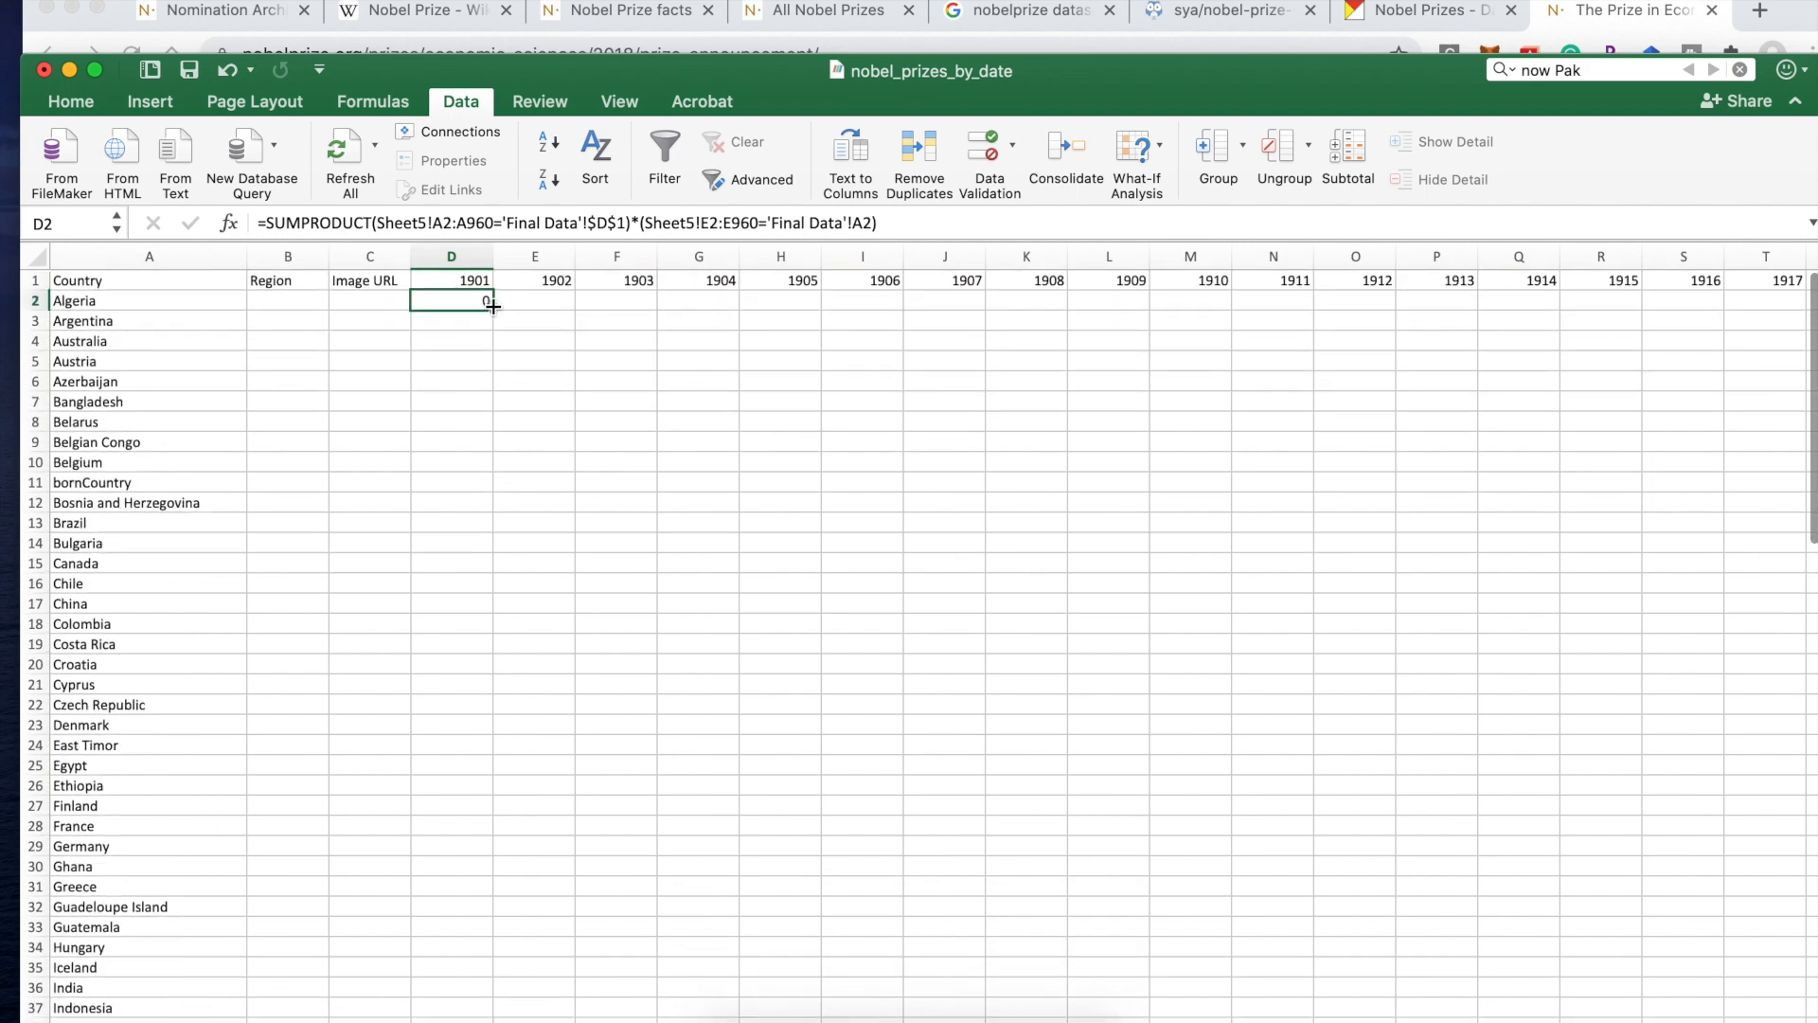
drag(500, 320, 428, 453)
scroll(428, 453, up, 10)
scroll(428, 452, down, 10)
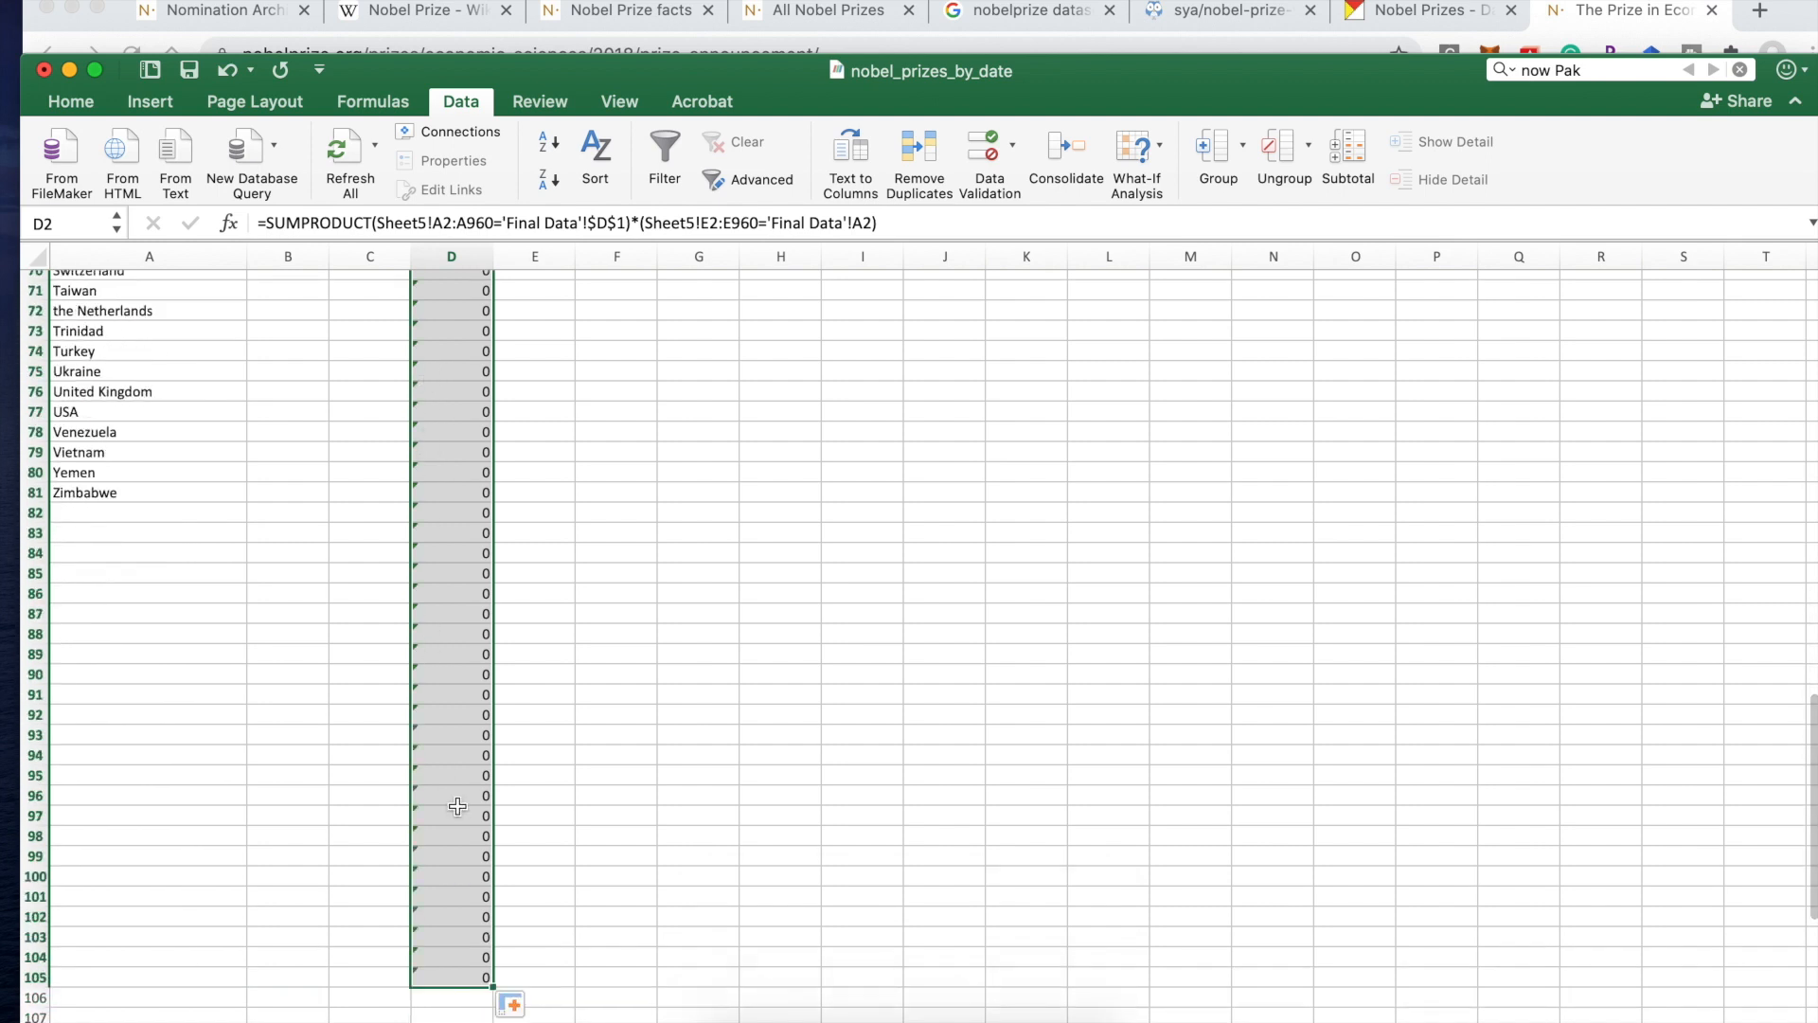
Step: Clear the surplus formulas in D82:D105 below the Zimbabwe row and look over the year columns of the table
drag(453, 981, 461, 523)
key(Delete)
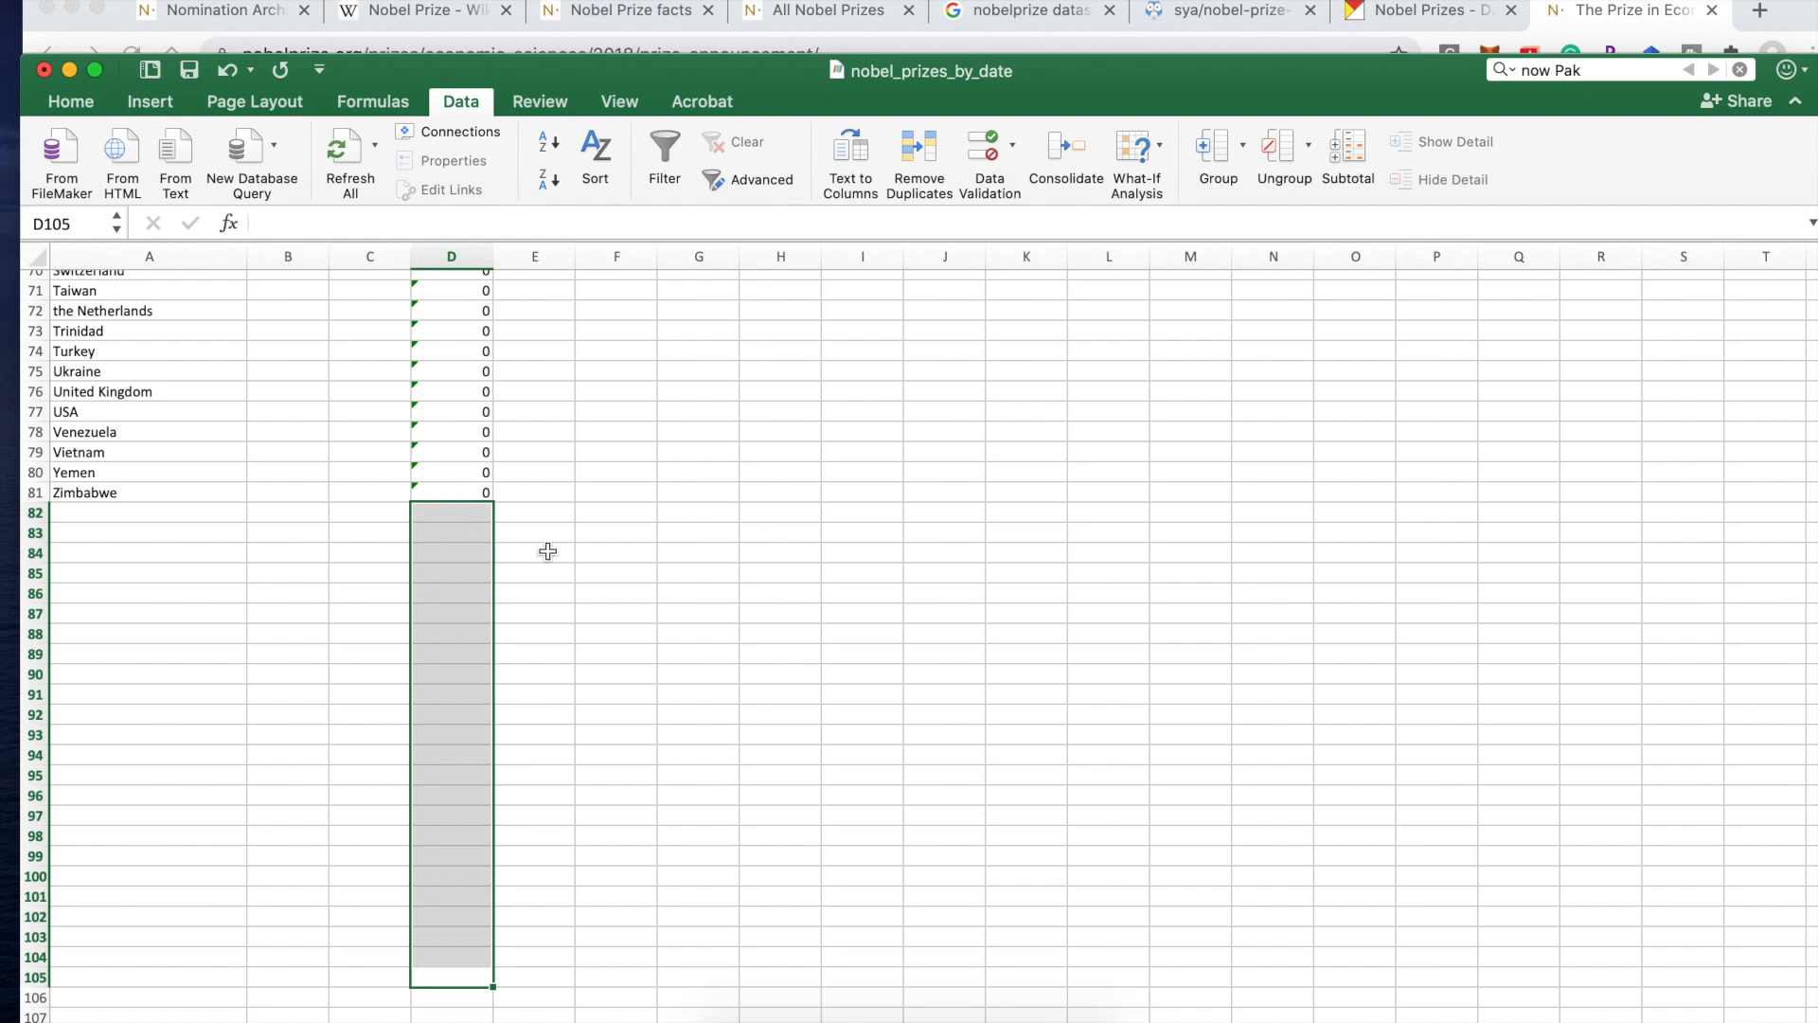
scroll(589, 572, up, 20)
scroll(589, 572, down, 4)
scroll(590, 573, up, 4)
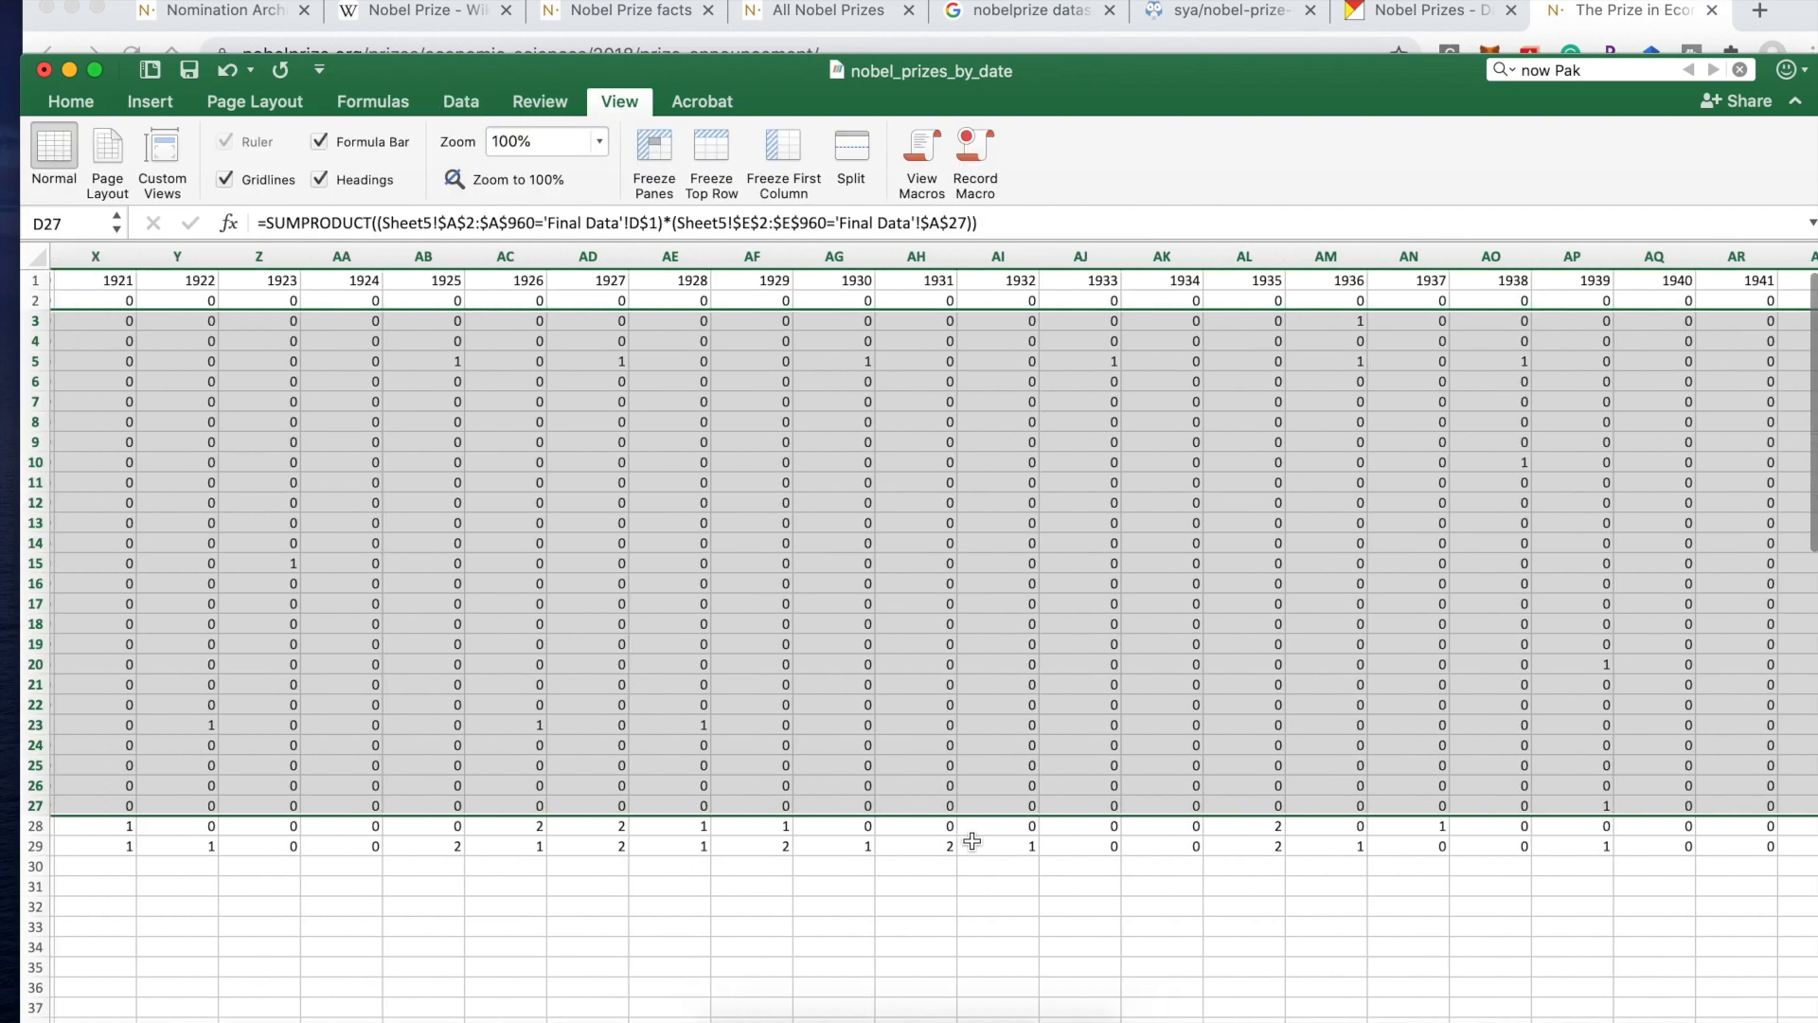
scroll(972, 841, left, 10)
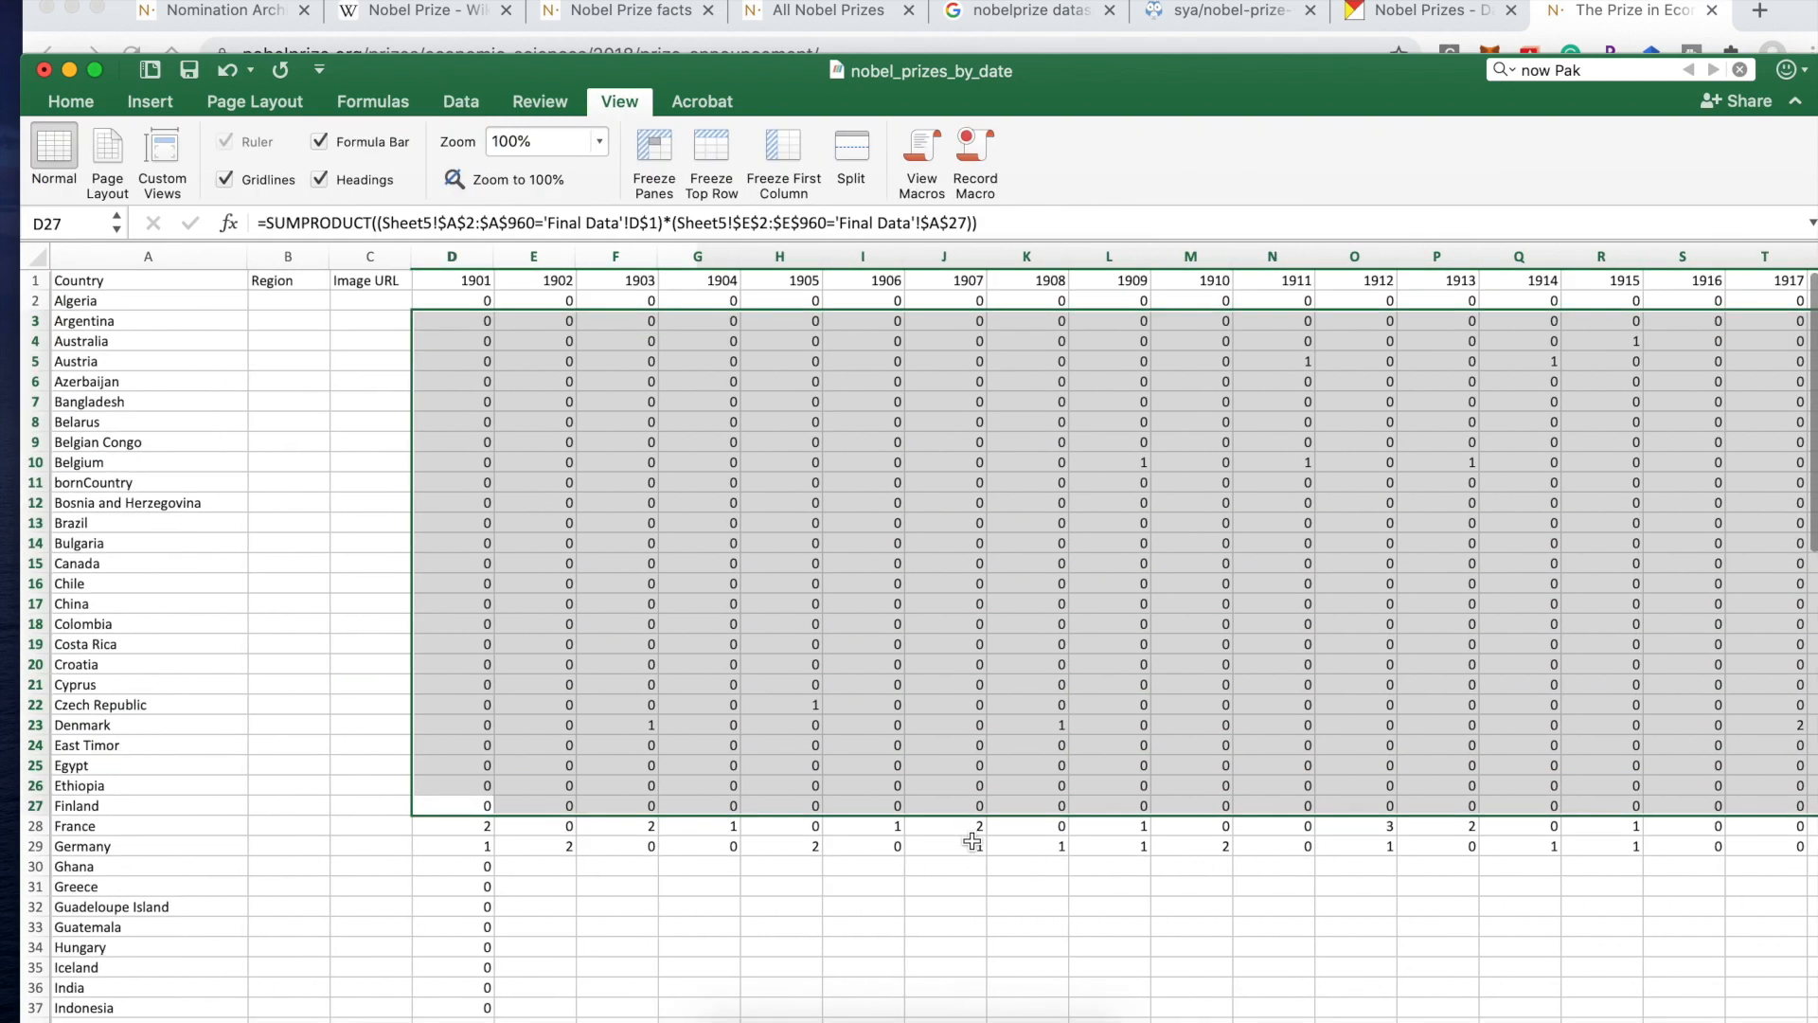
Step: Edit the Ghana formula in D30 so the year criterion is 'Final Data'!D$1 and the country criterion is 'Final Data'!$A$30
scroll(972, 841, down, 3)
scroll(973, 841, down, 4)
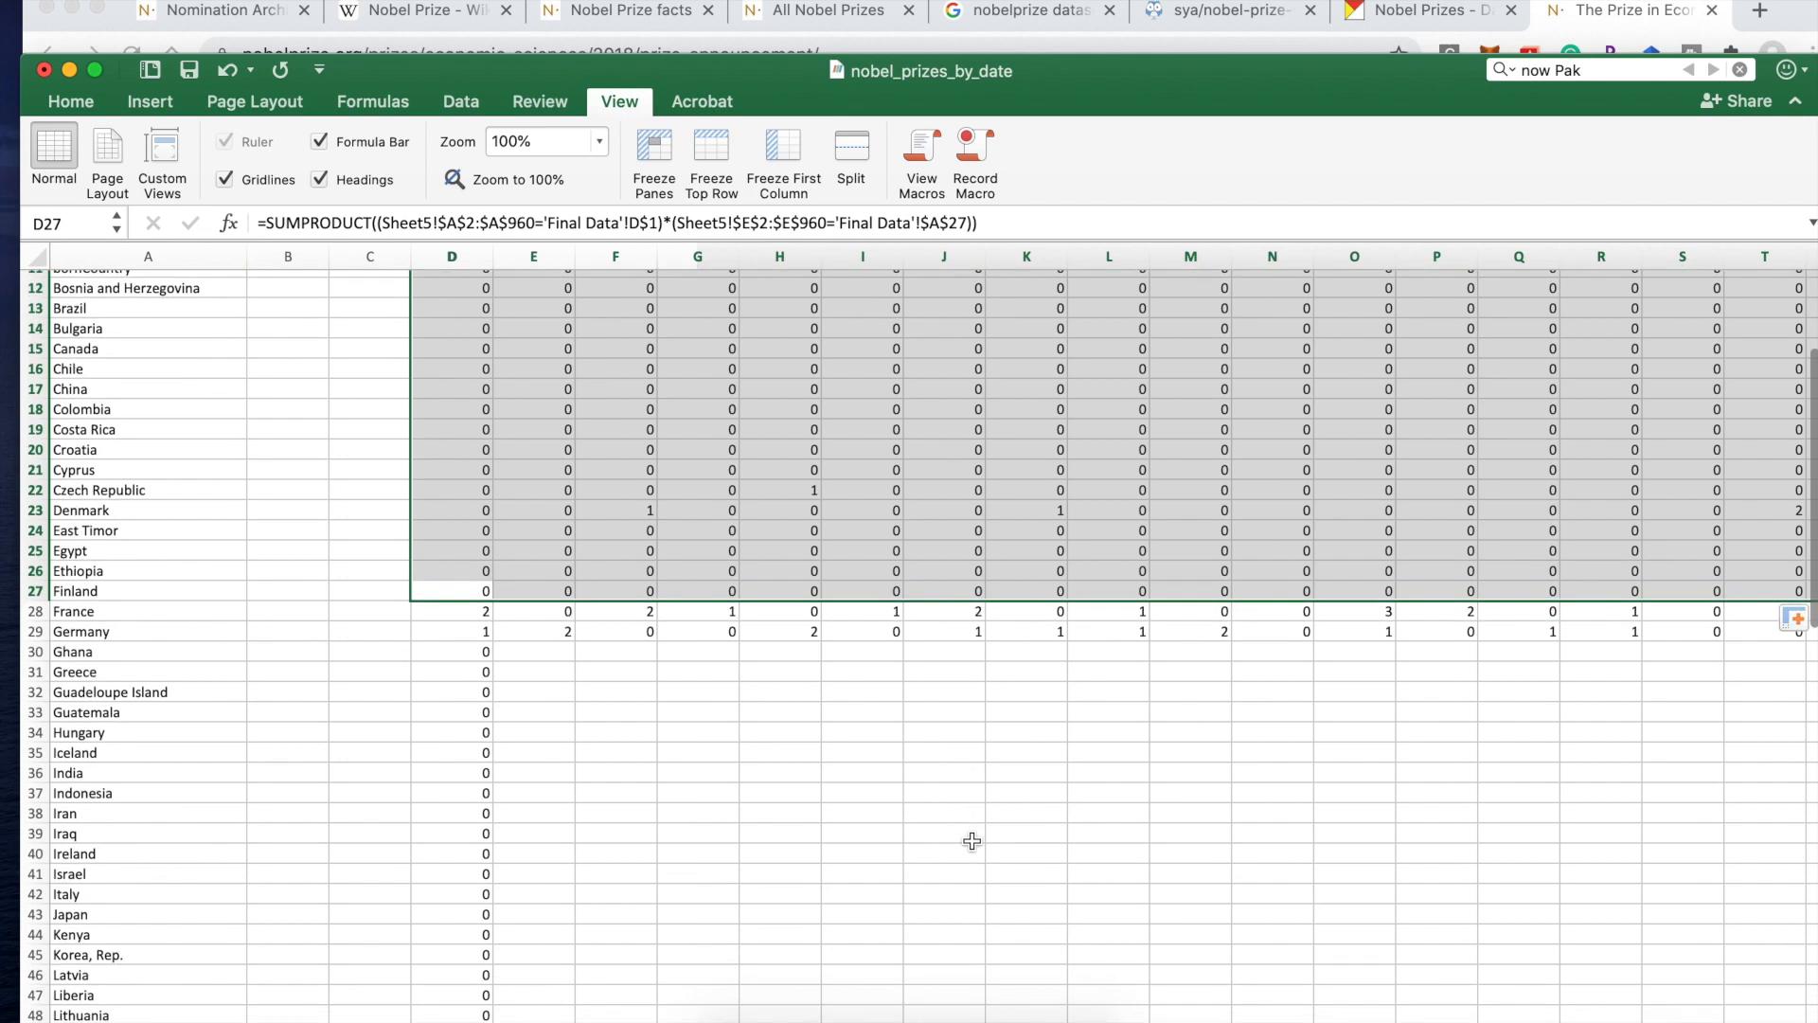
click(983, 806)
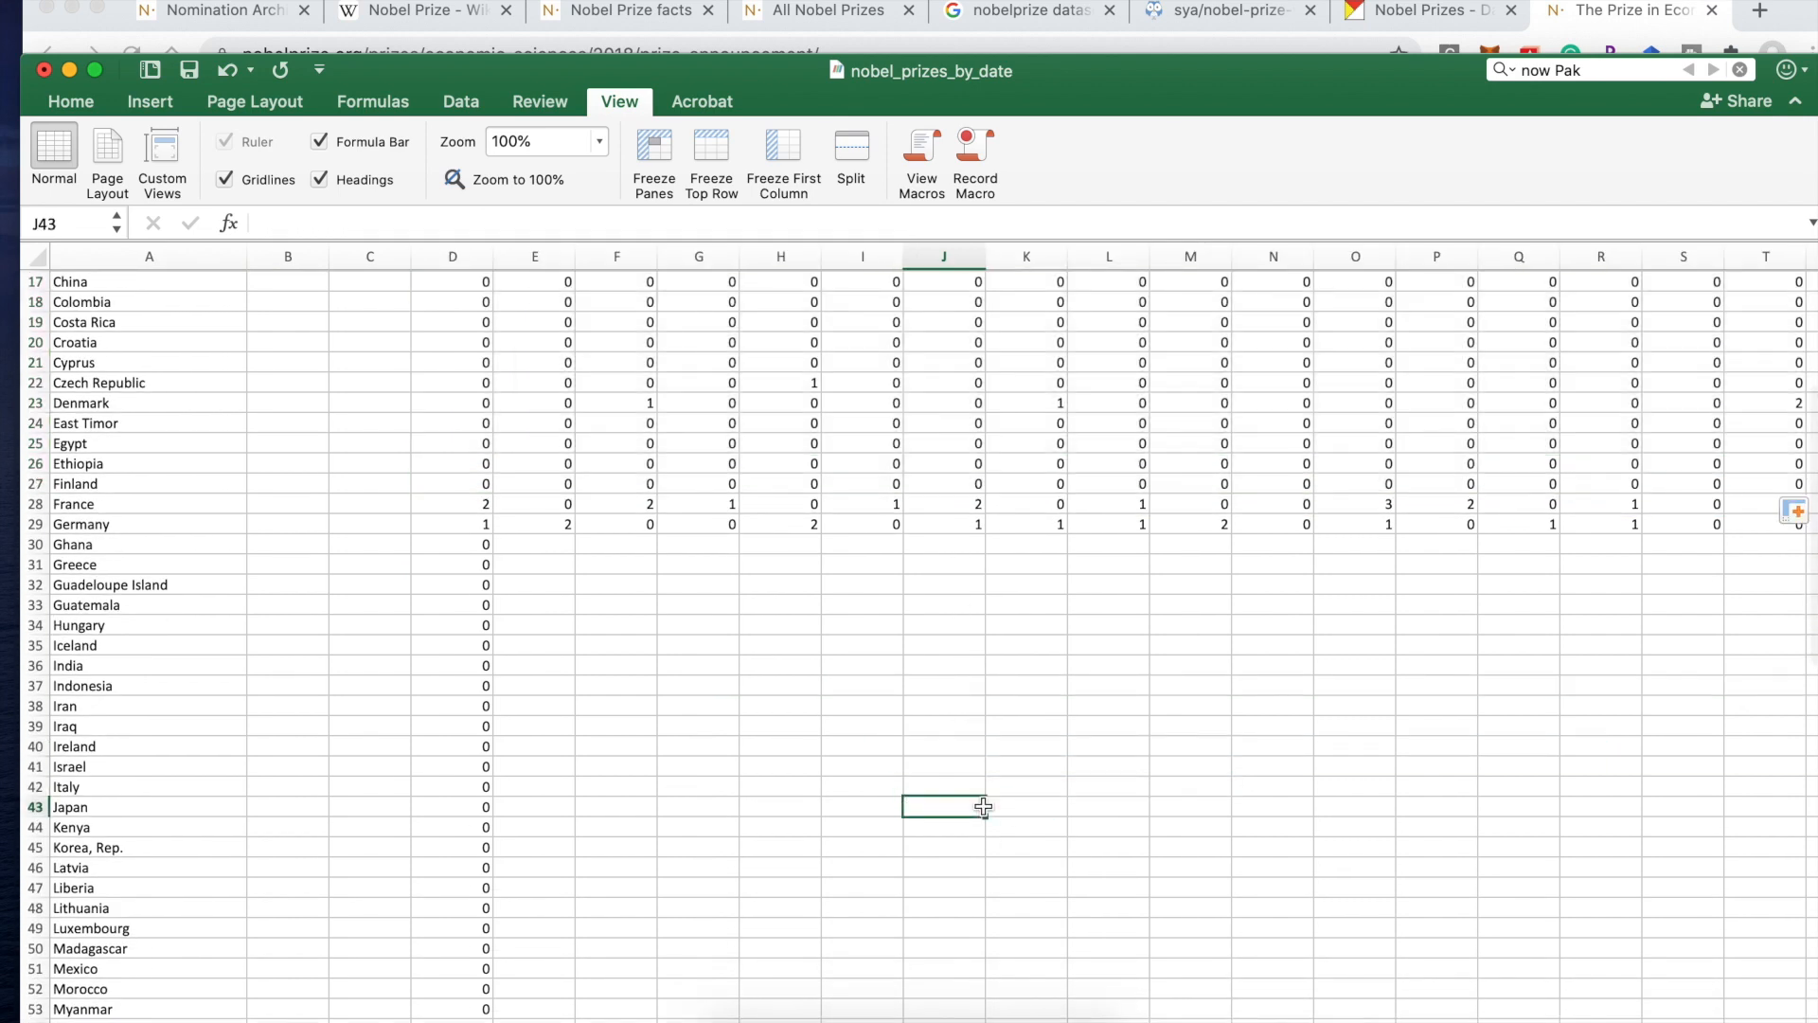
click(545, 548)
click(465, 553)
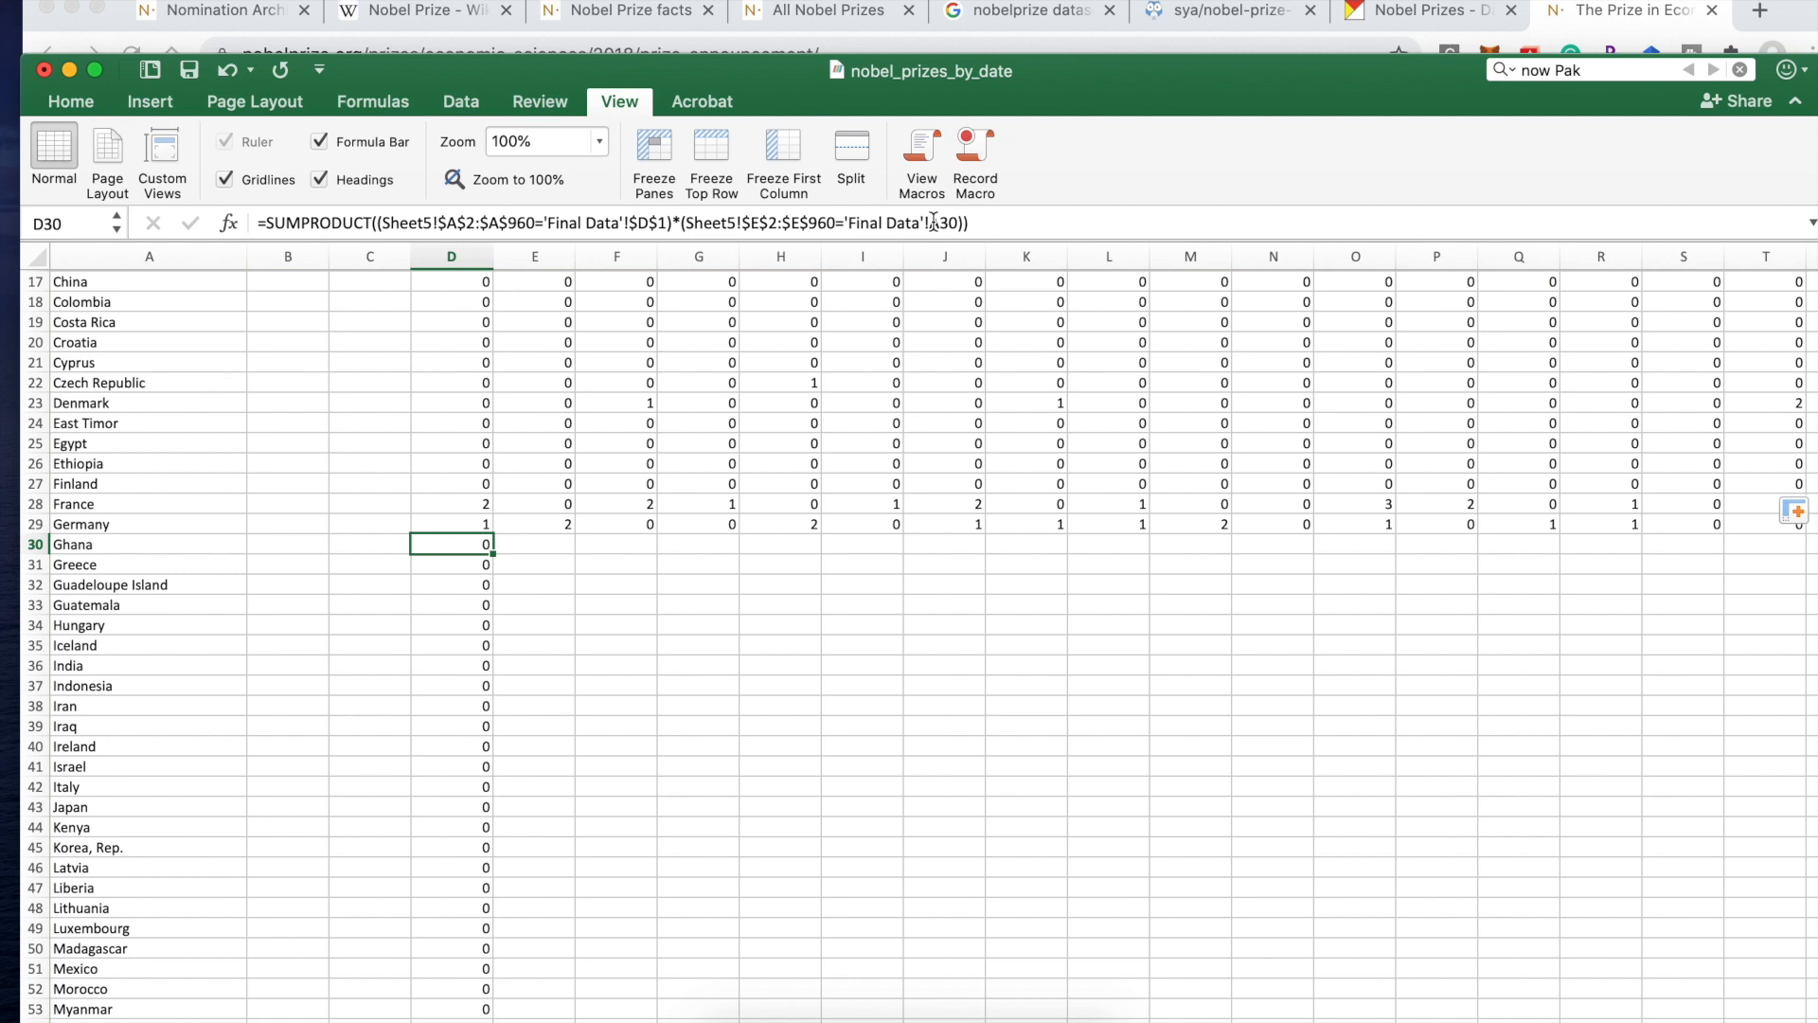
click(637, 229)
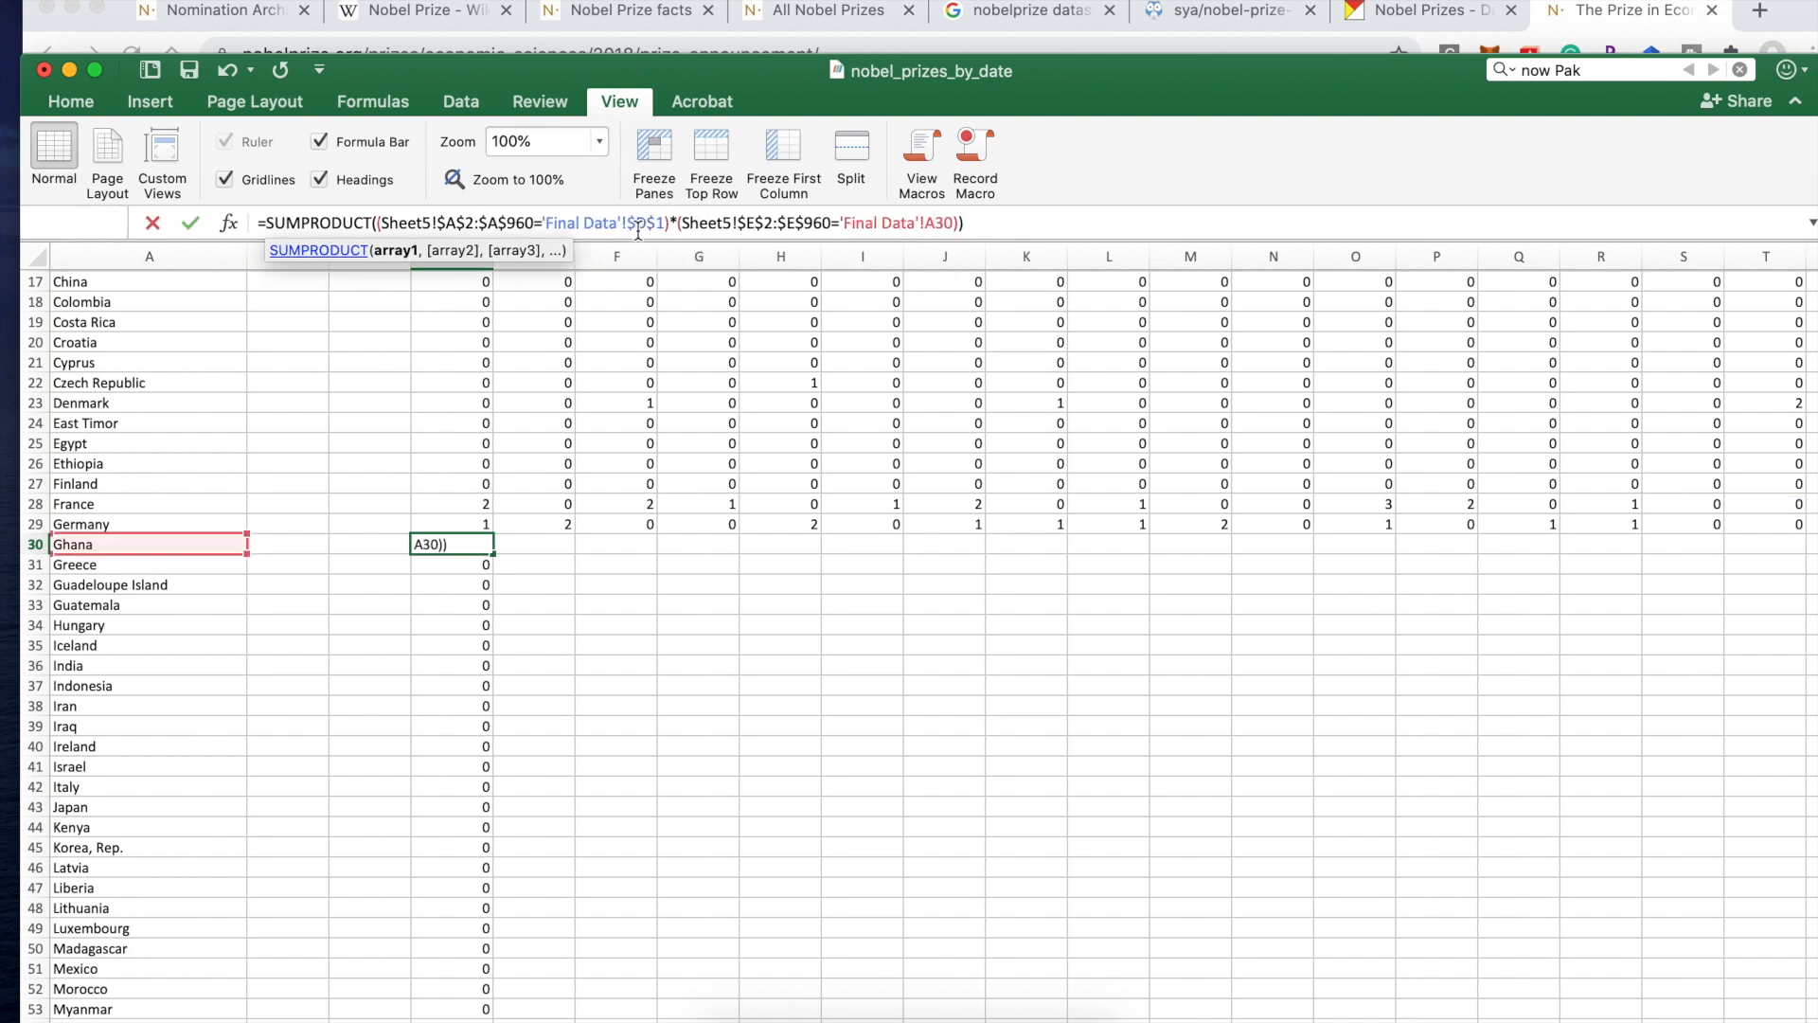
key(BackSpace)
click(919, 227)
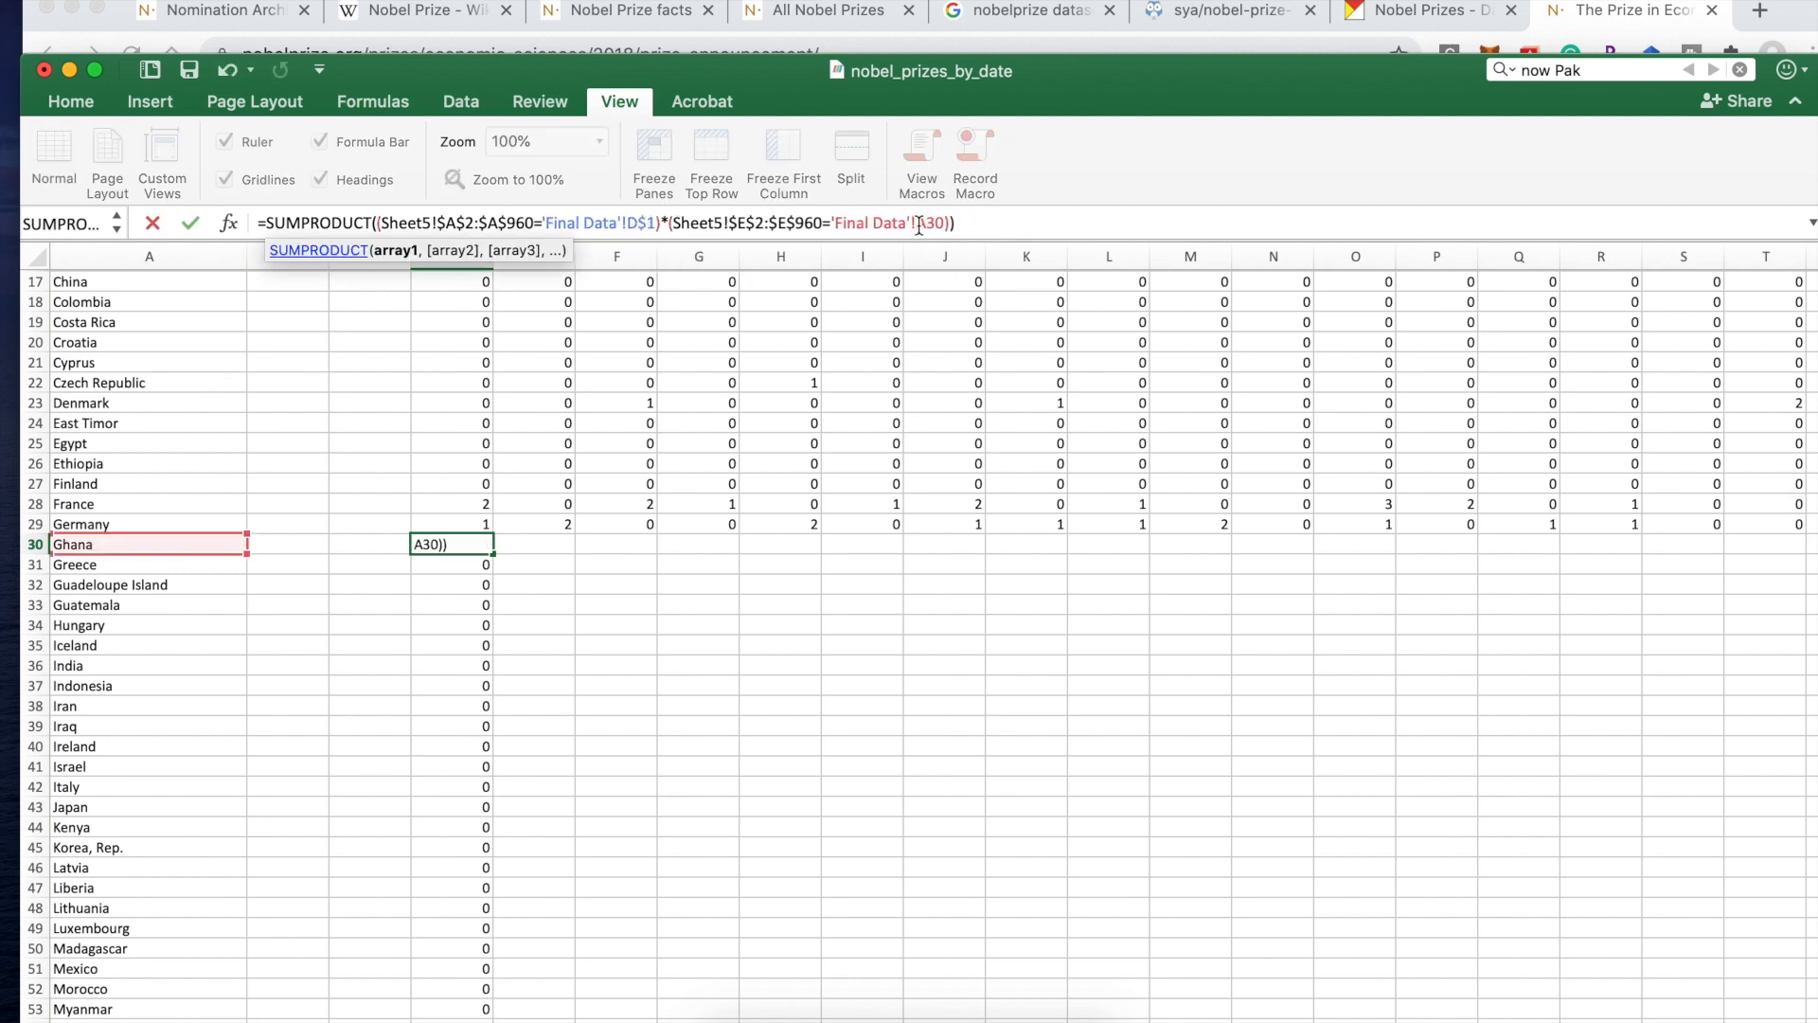
text($A$)
key(Return)
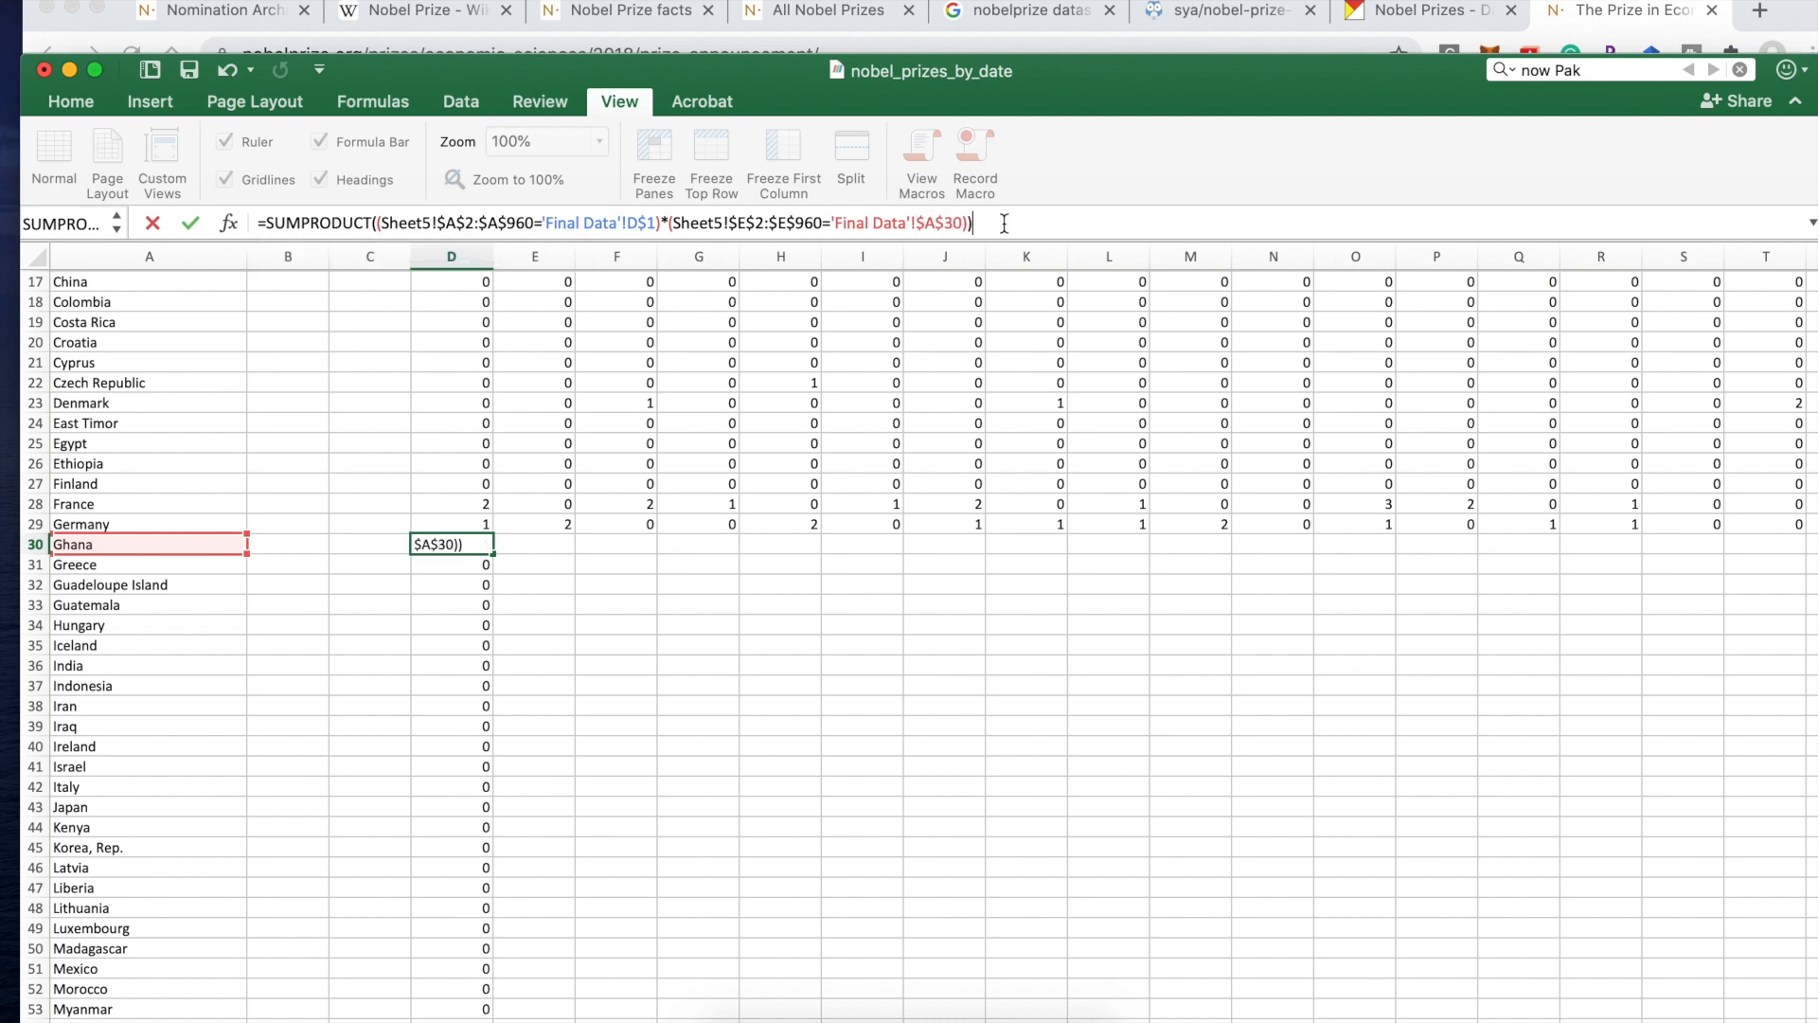
Step: Edit the Greece formula in D31 so its criteria are 'Final Data'!D$1 and 'Final Data'!$A$31
click(933, 223)
text($)
click(949, 220)
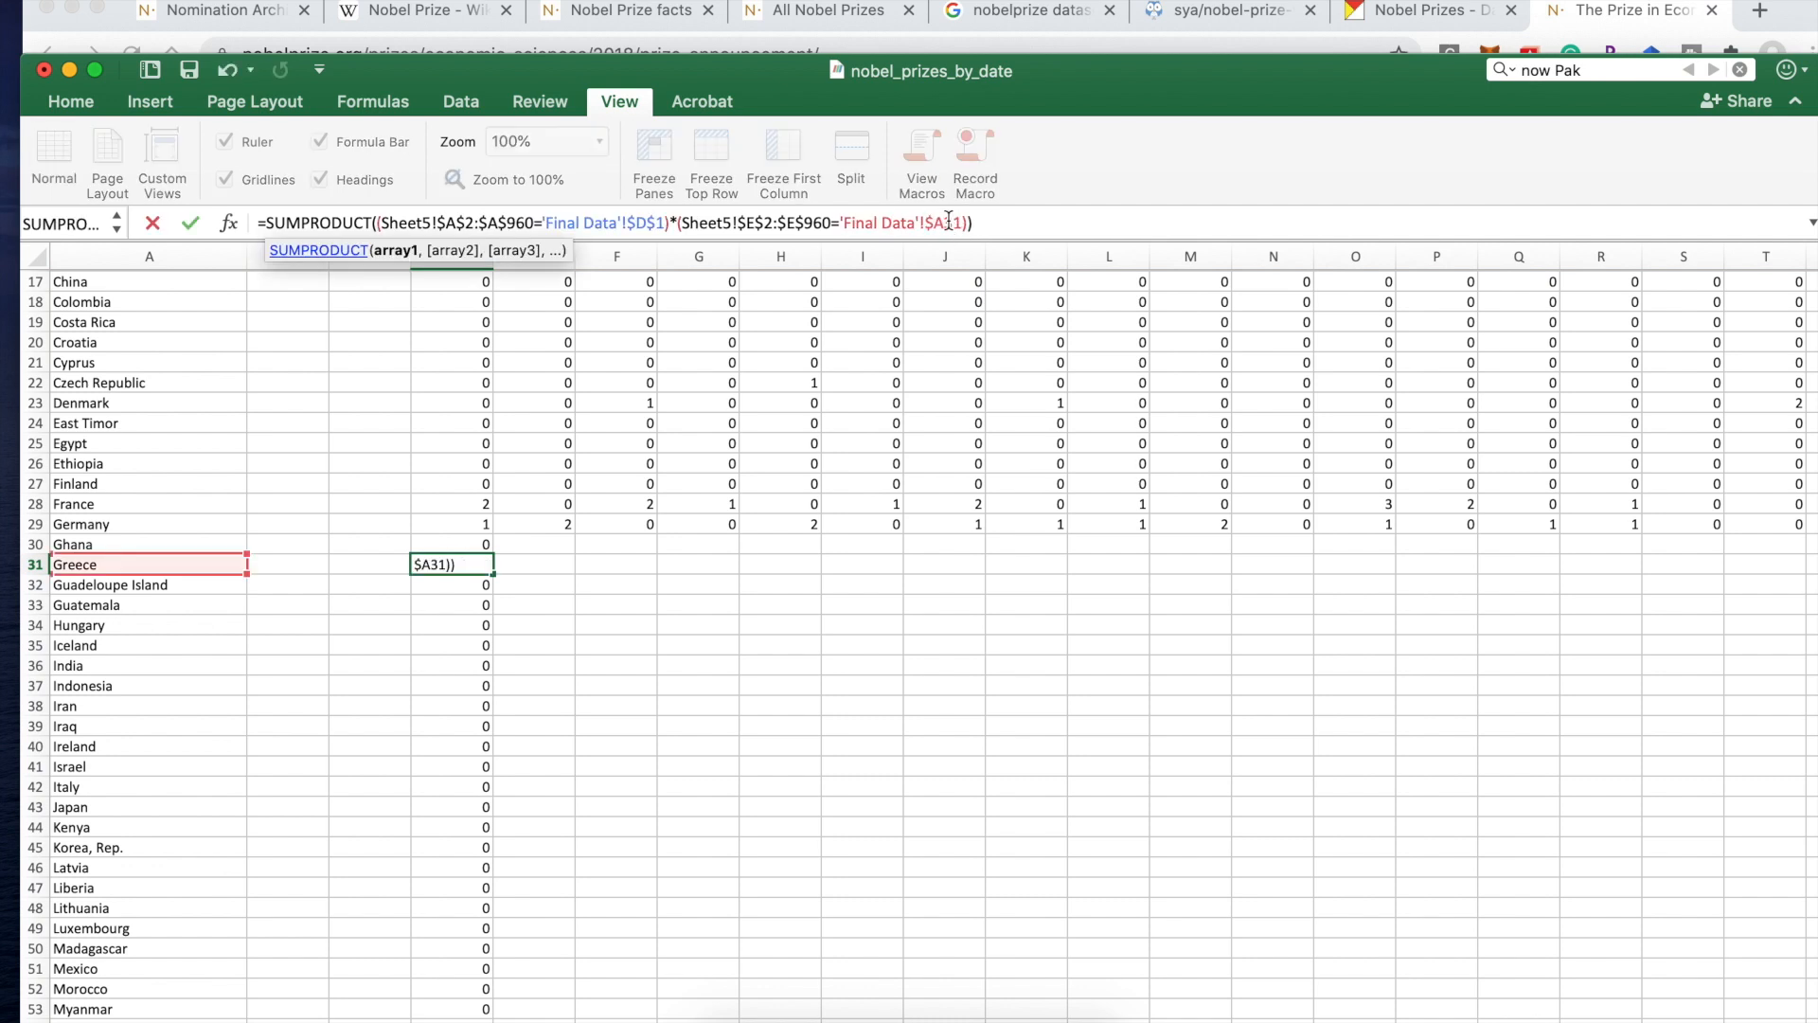
text($)
click(634, 223)
key(BackSpace)
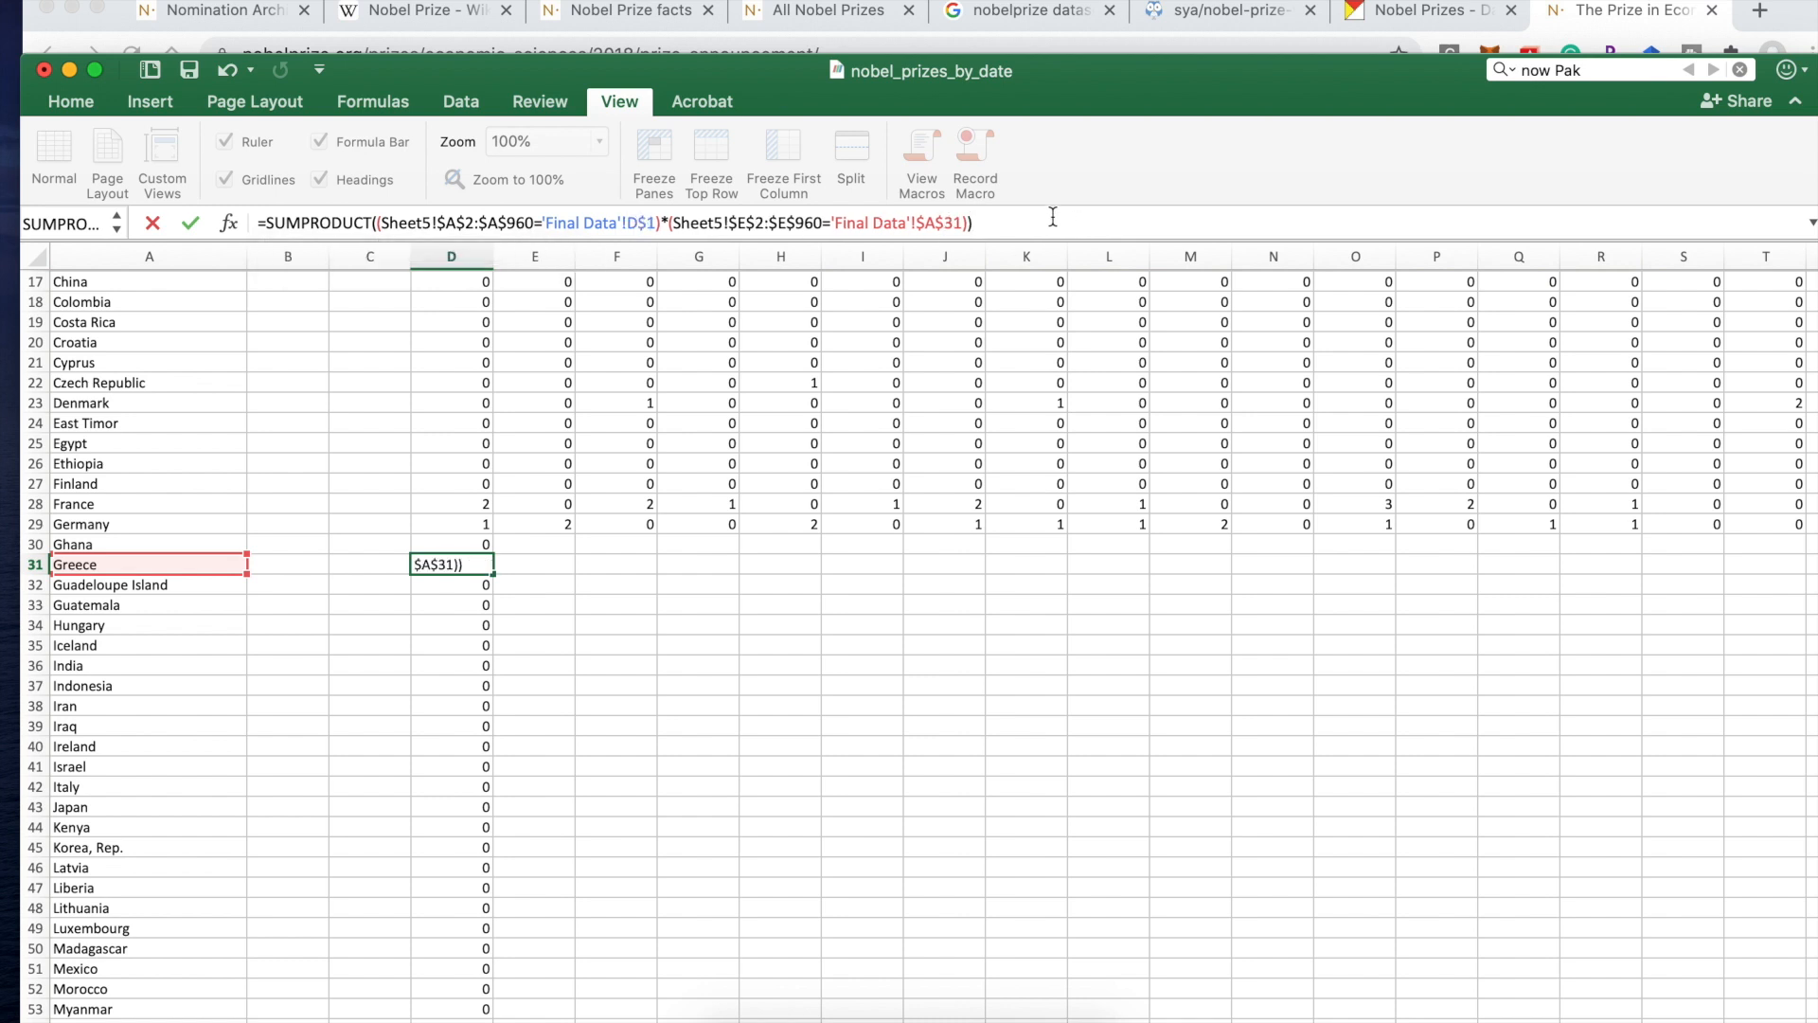
key(Return)
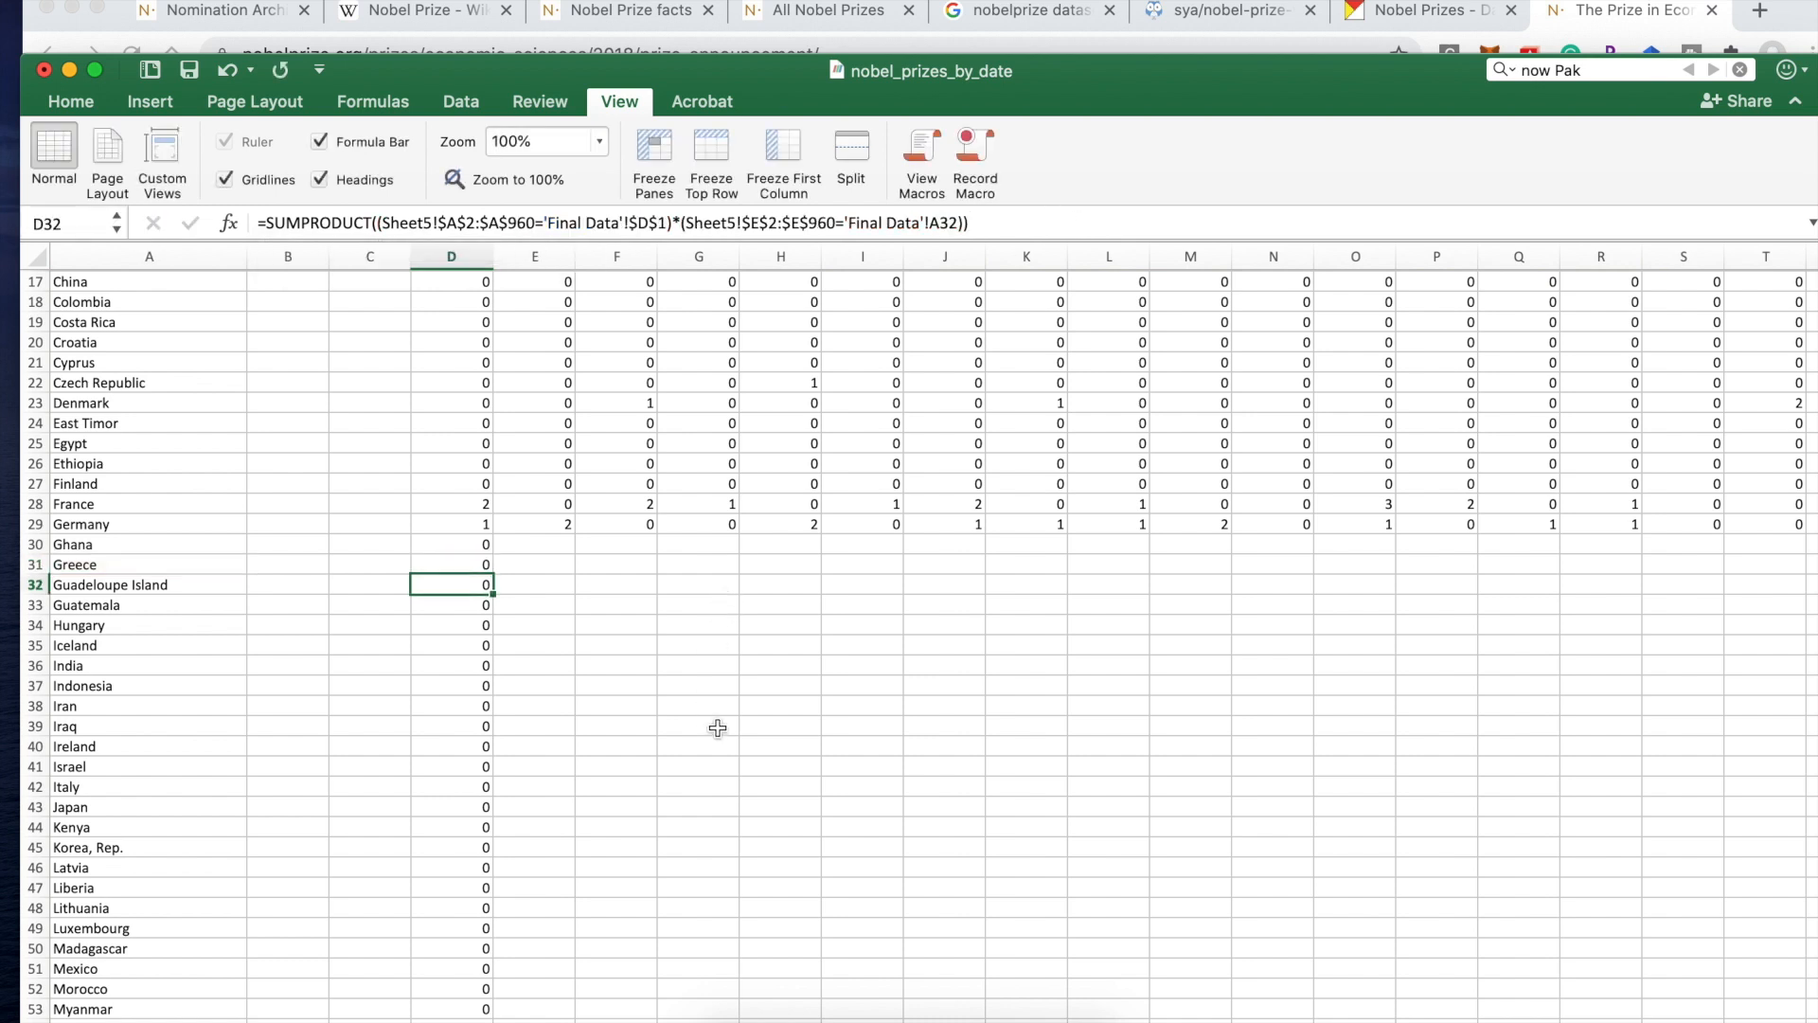
Step: Start recording a macro stored in this workbook and change the year criterion in the Guadeloupe Island formula in D32 to D$1
click(976, 180)
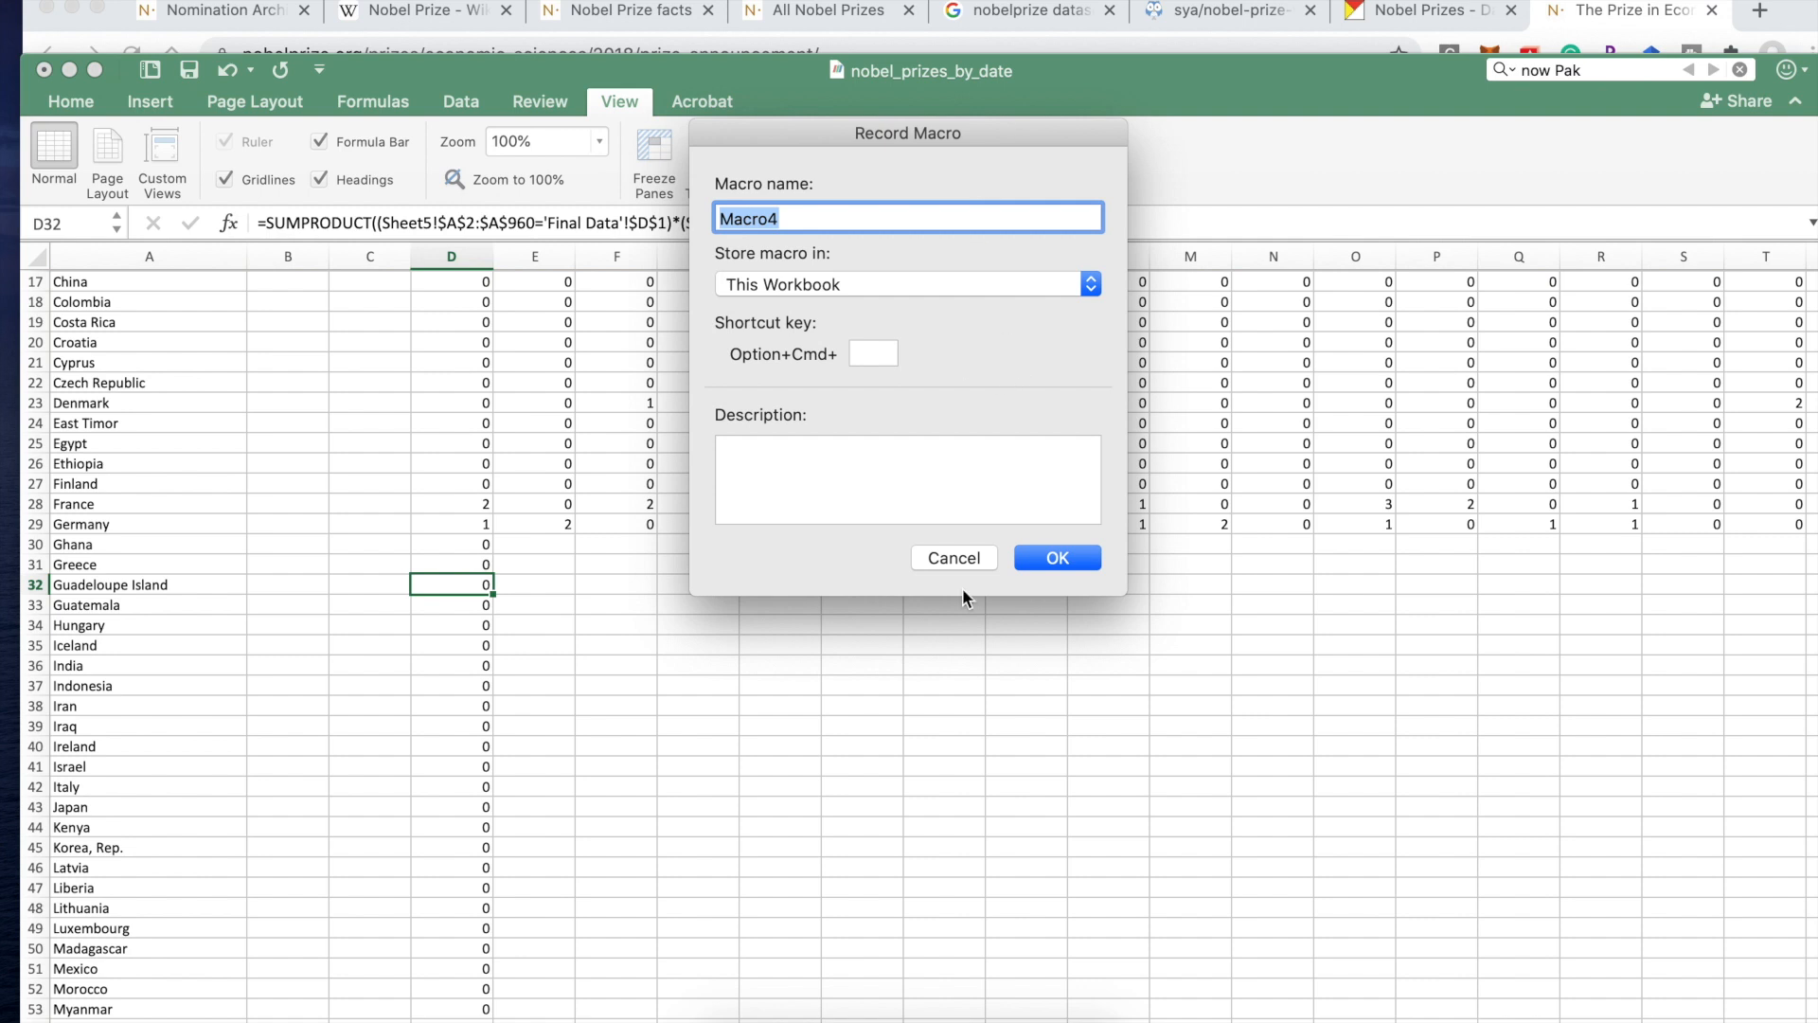
click(1056, 559)
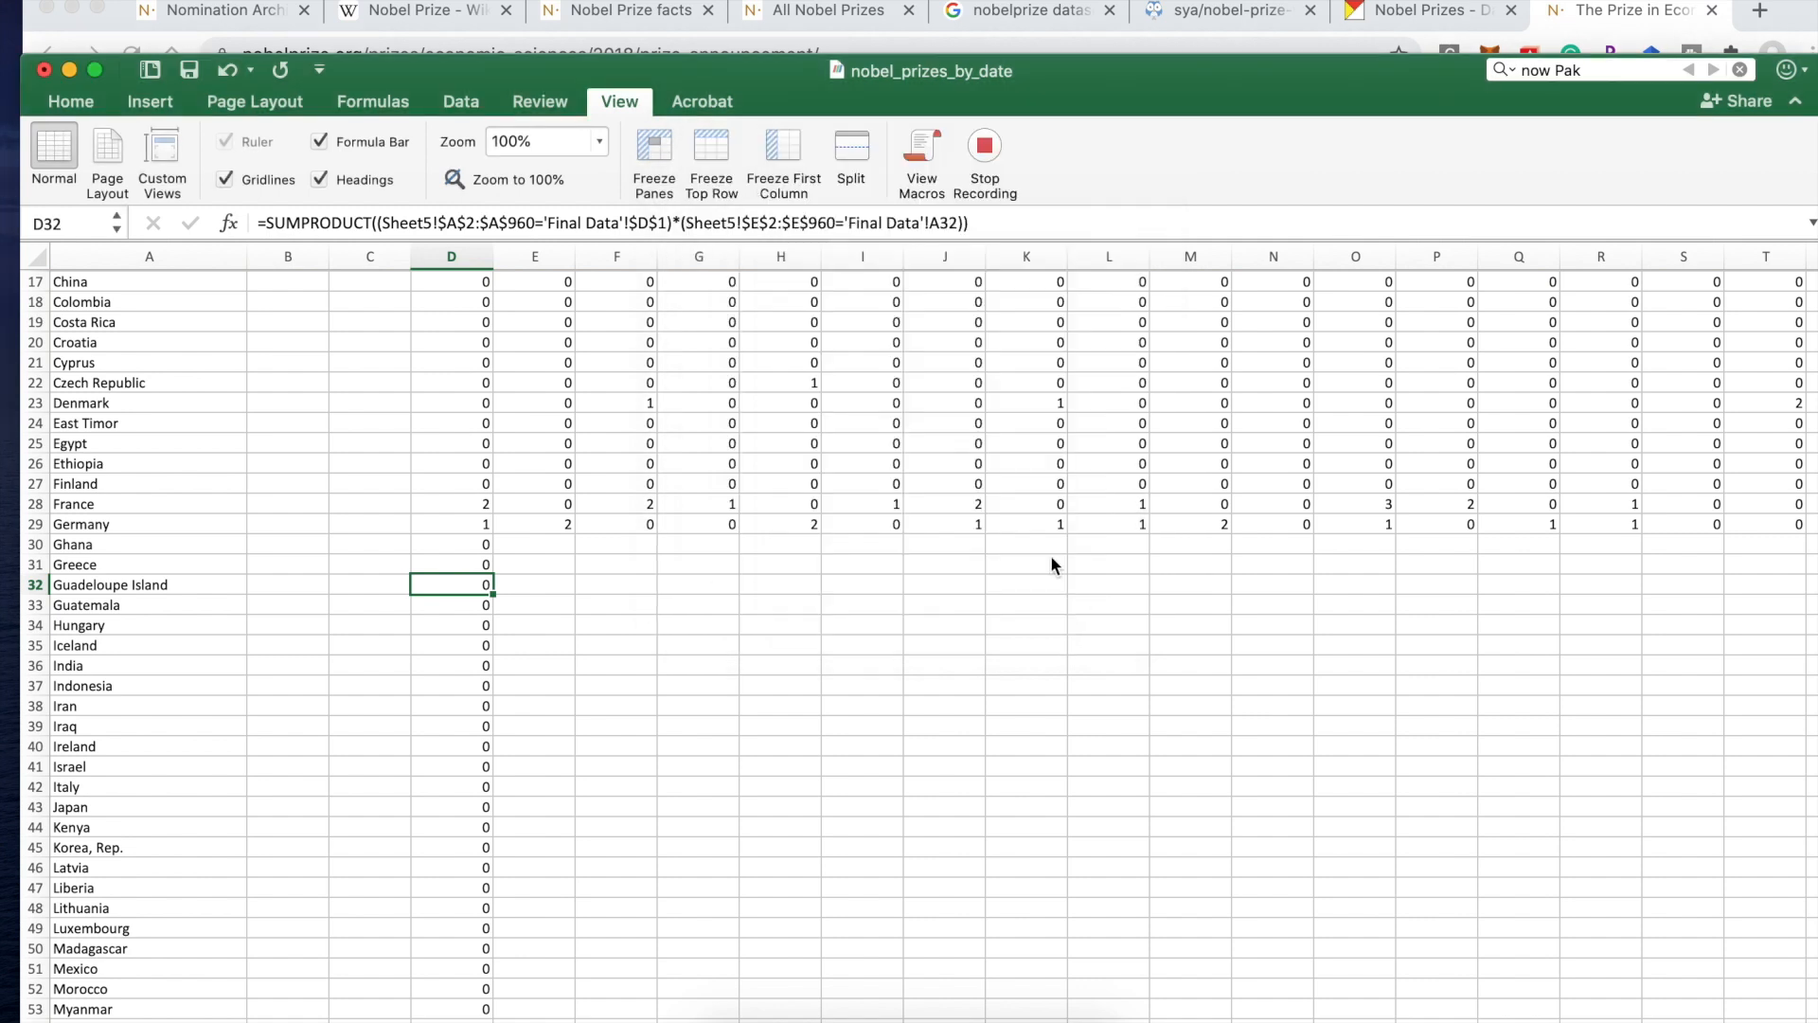
click(639, 220)
key(BackSpace)
click(919, 223)
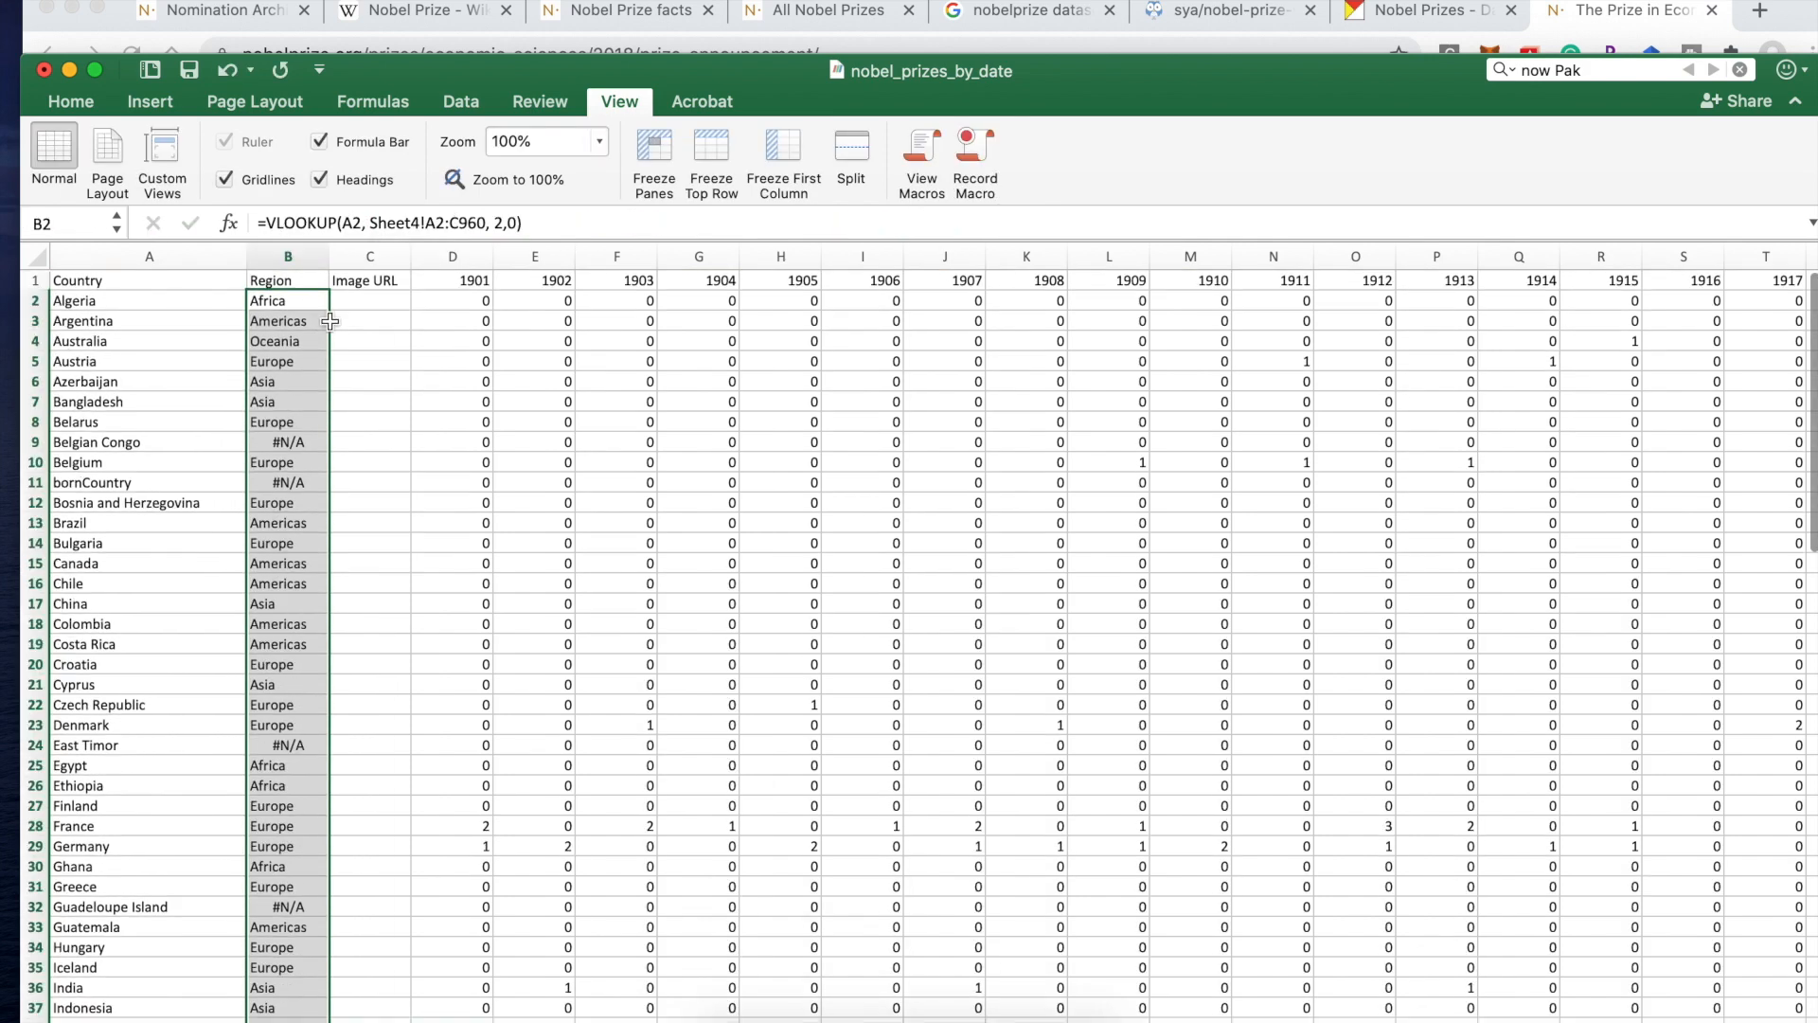
Step: Copy the region lookup from B2 into the Image URL cell C2 and set its lookup value to A2
click(353, 300)
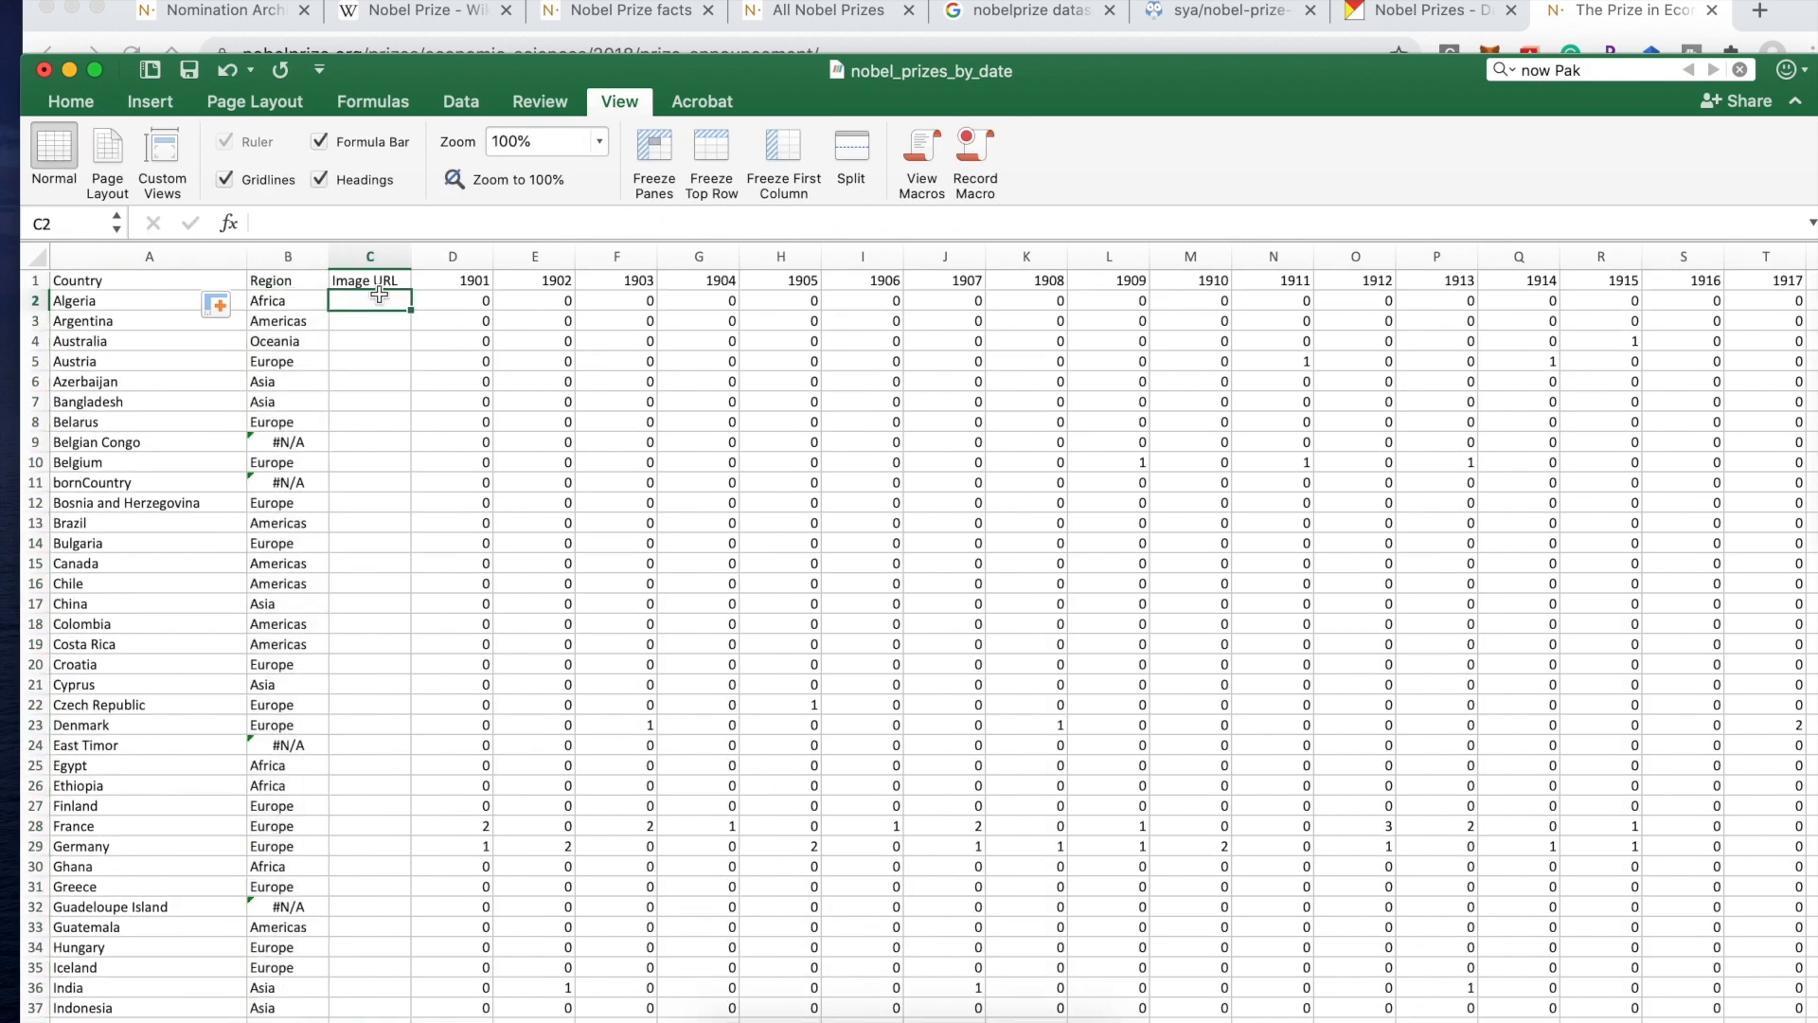
click(308, 304)
drag(327, 310, 382, 306)
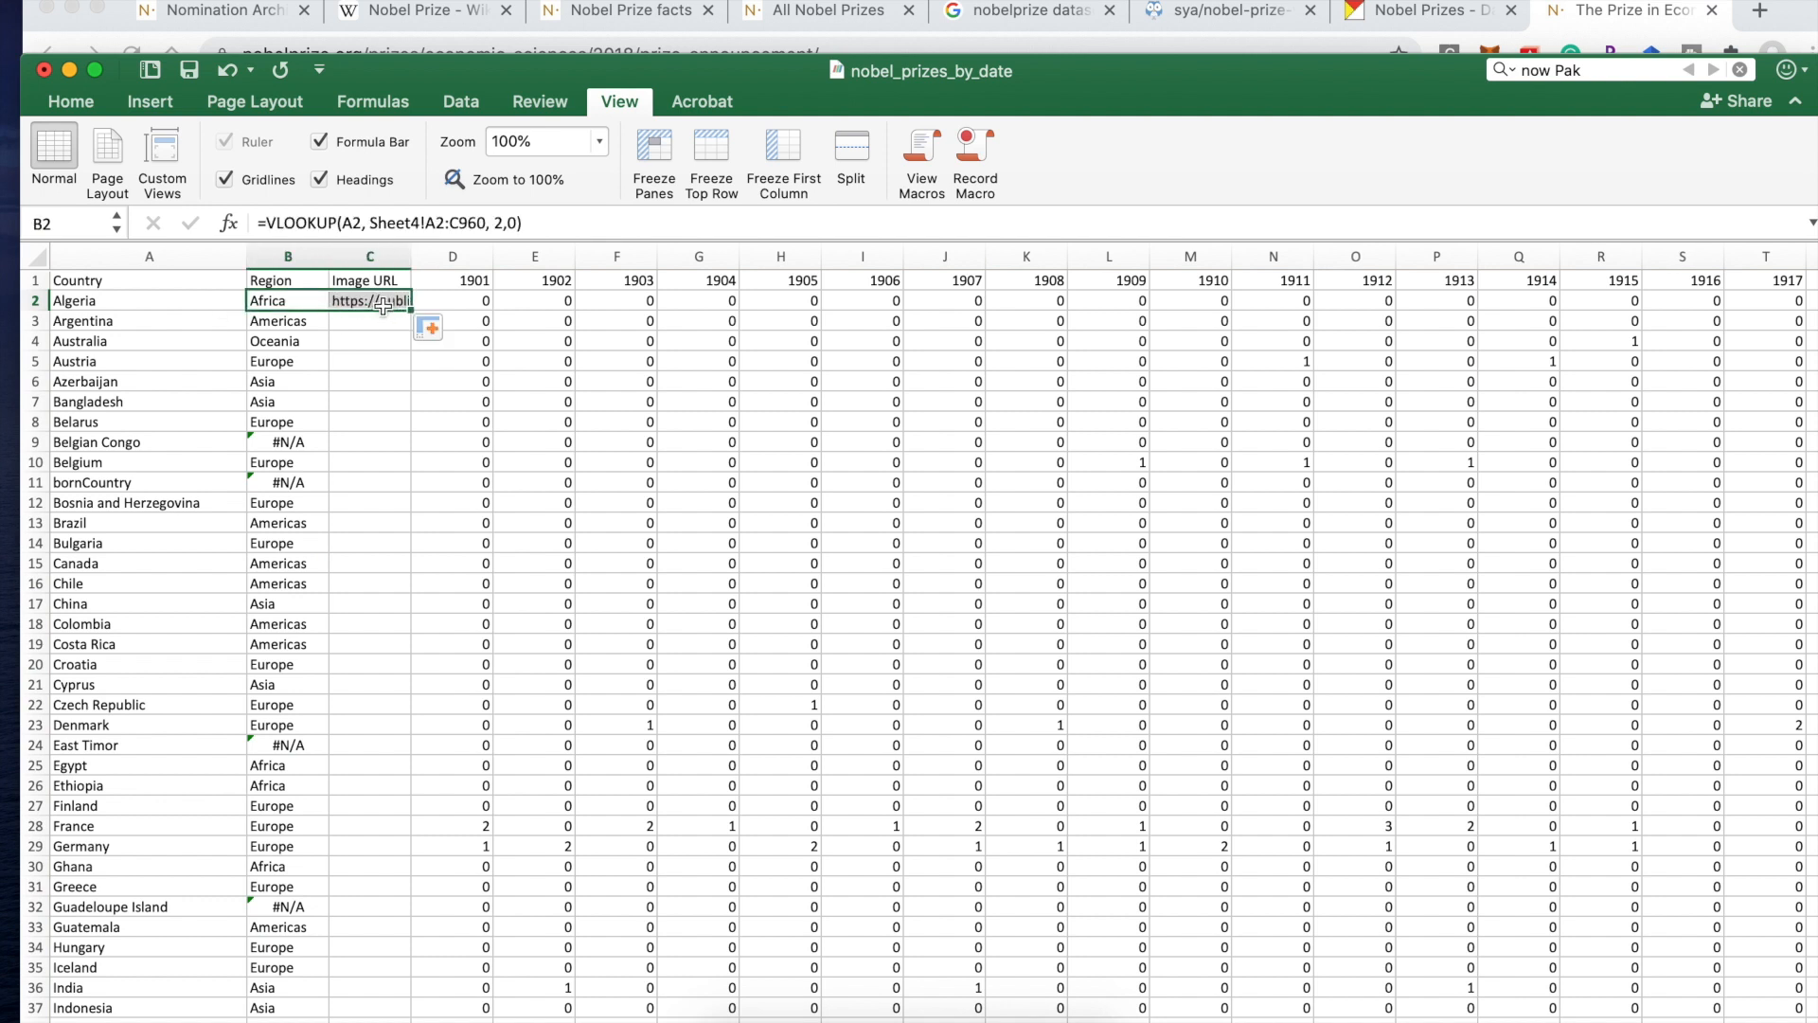
click(383, 304)
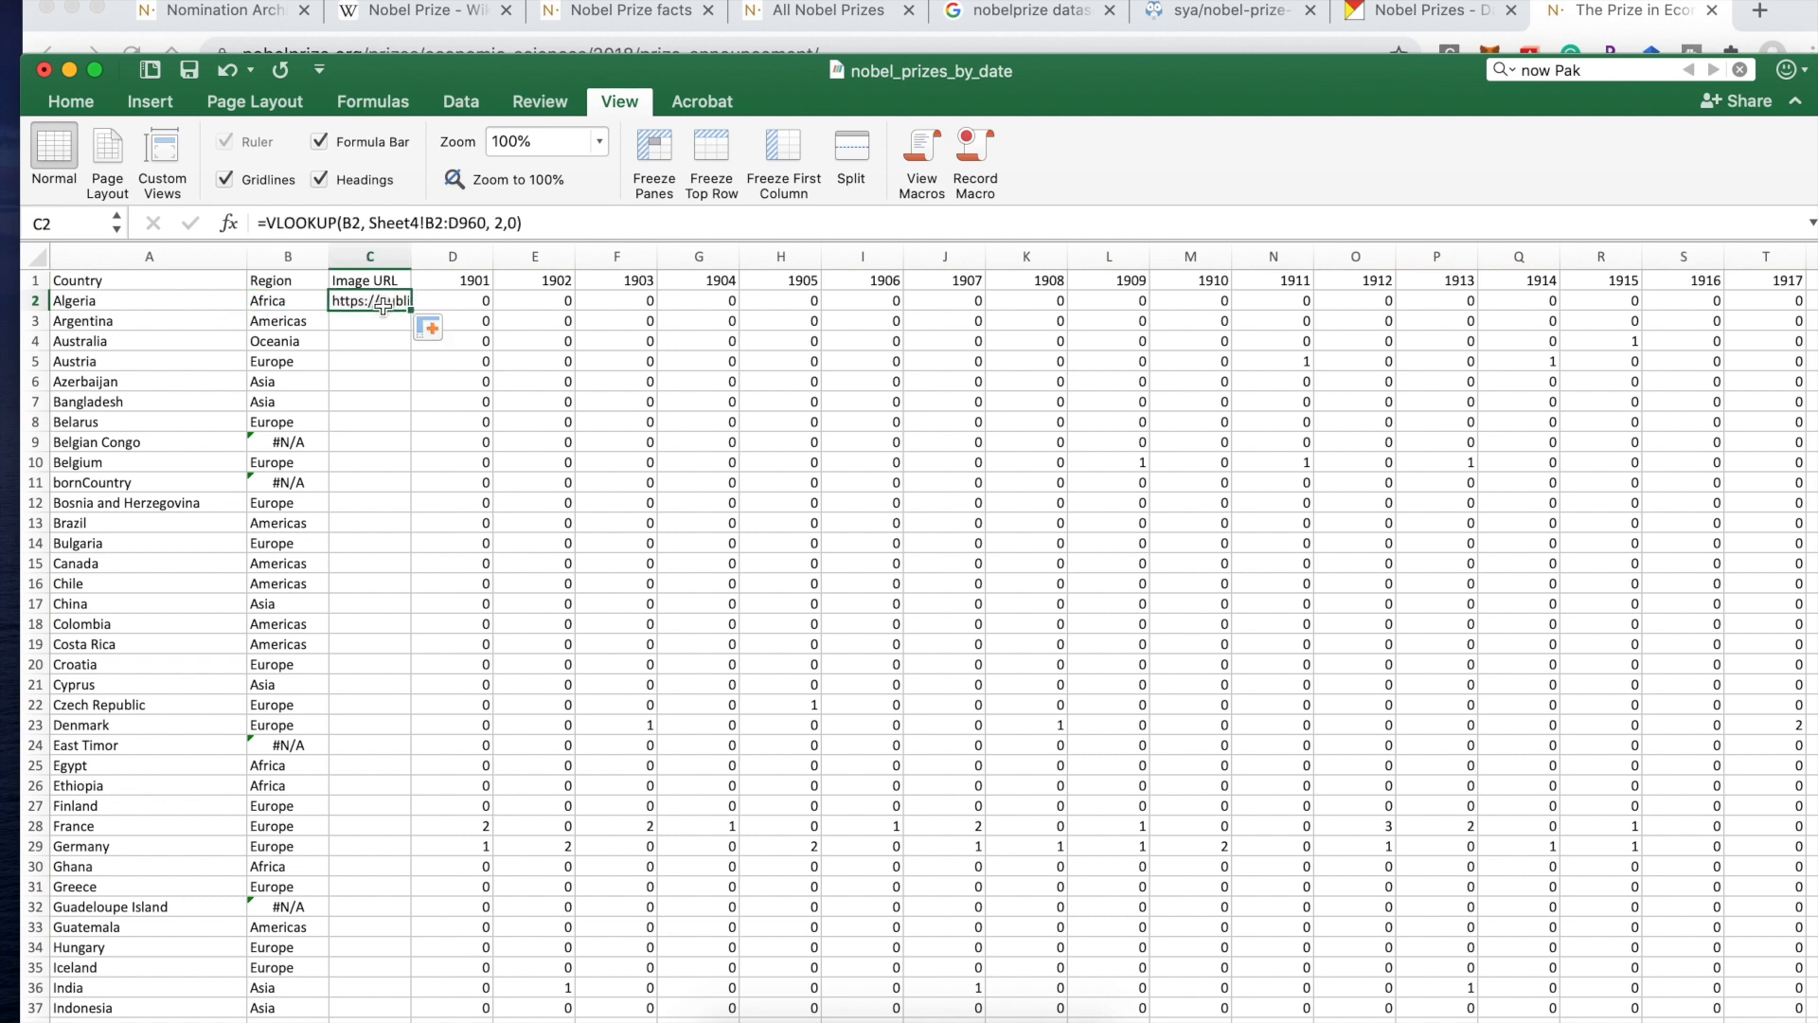
click(351, 225)
key(BackSpace)
text(A)
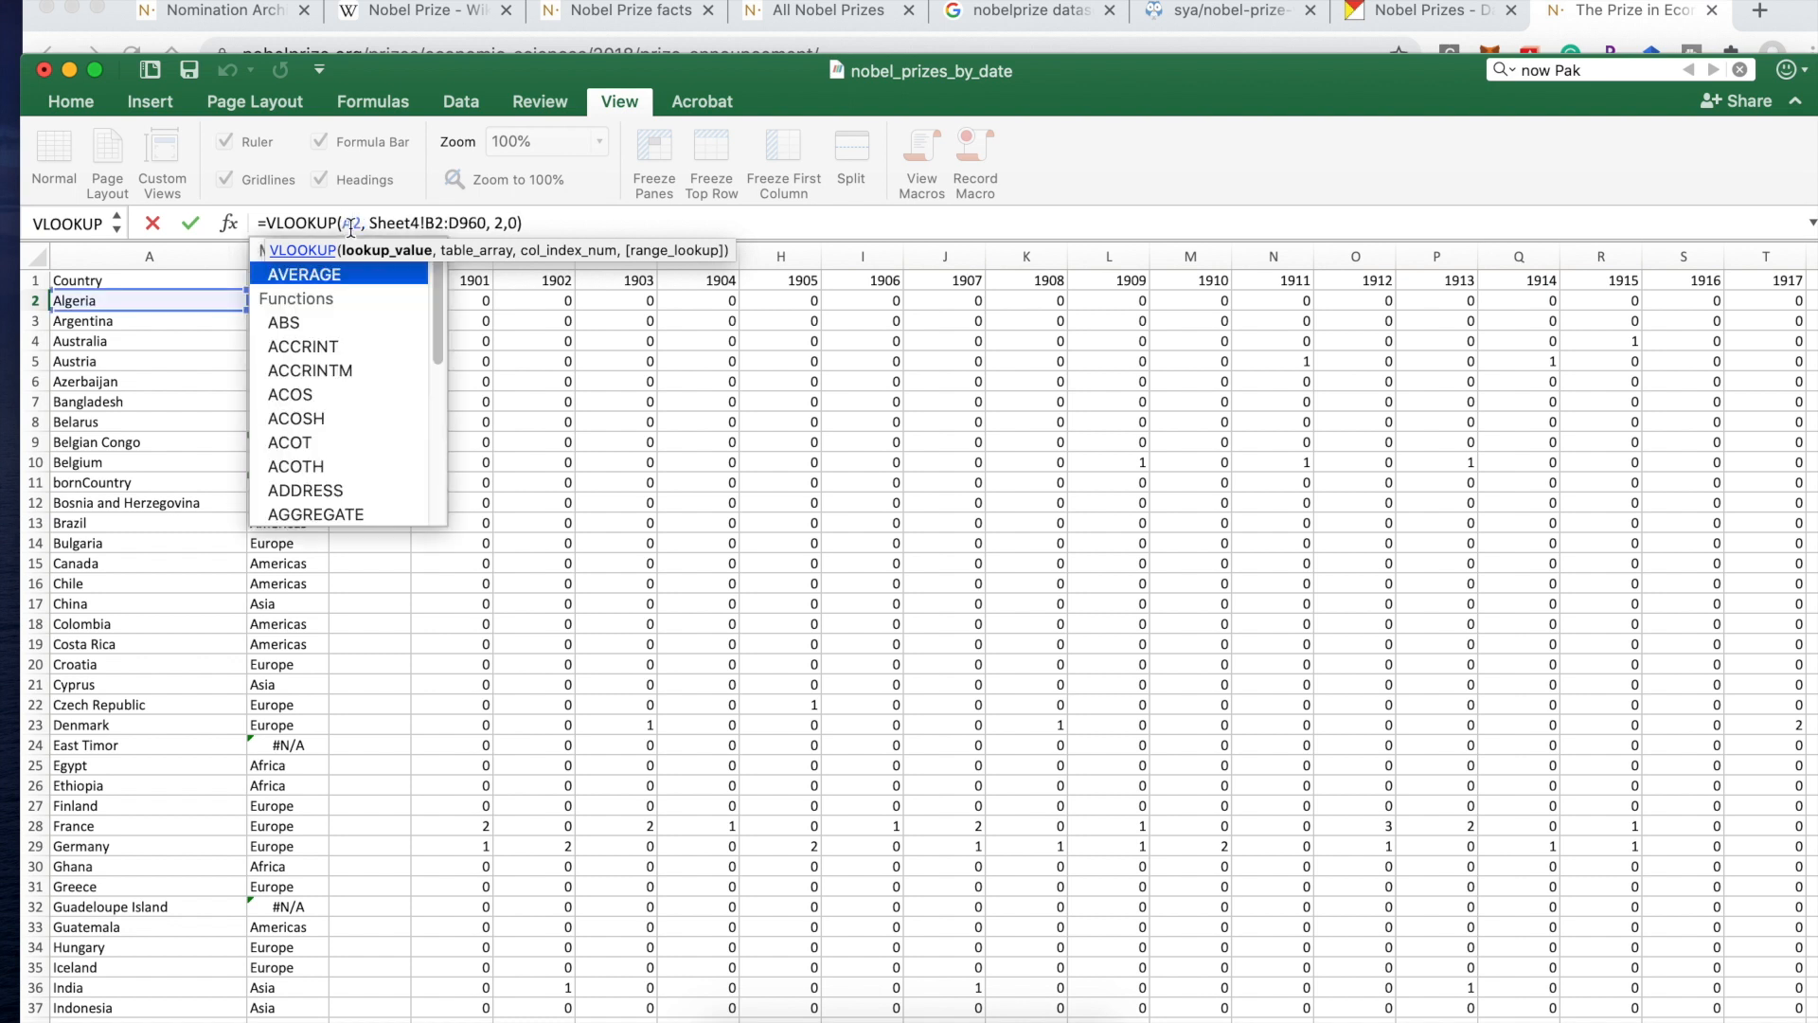
Step: Set the C2 lookup's table range to Sheet4!A2:C960 and its column index to 3, and enter the formula
click(435, 222)
key(BackSpace)
text(A)
click(469, 222)
key(BackSpace)
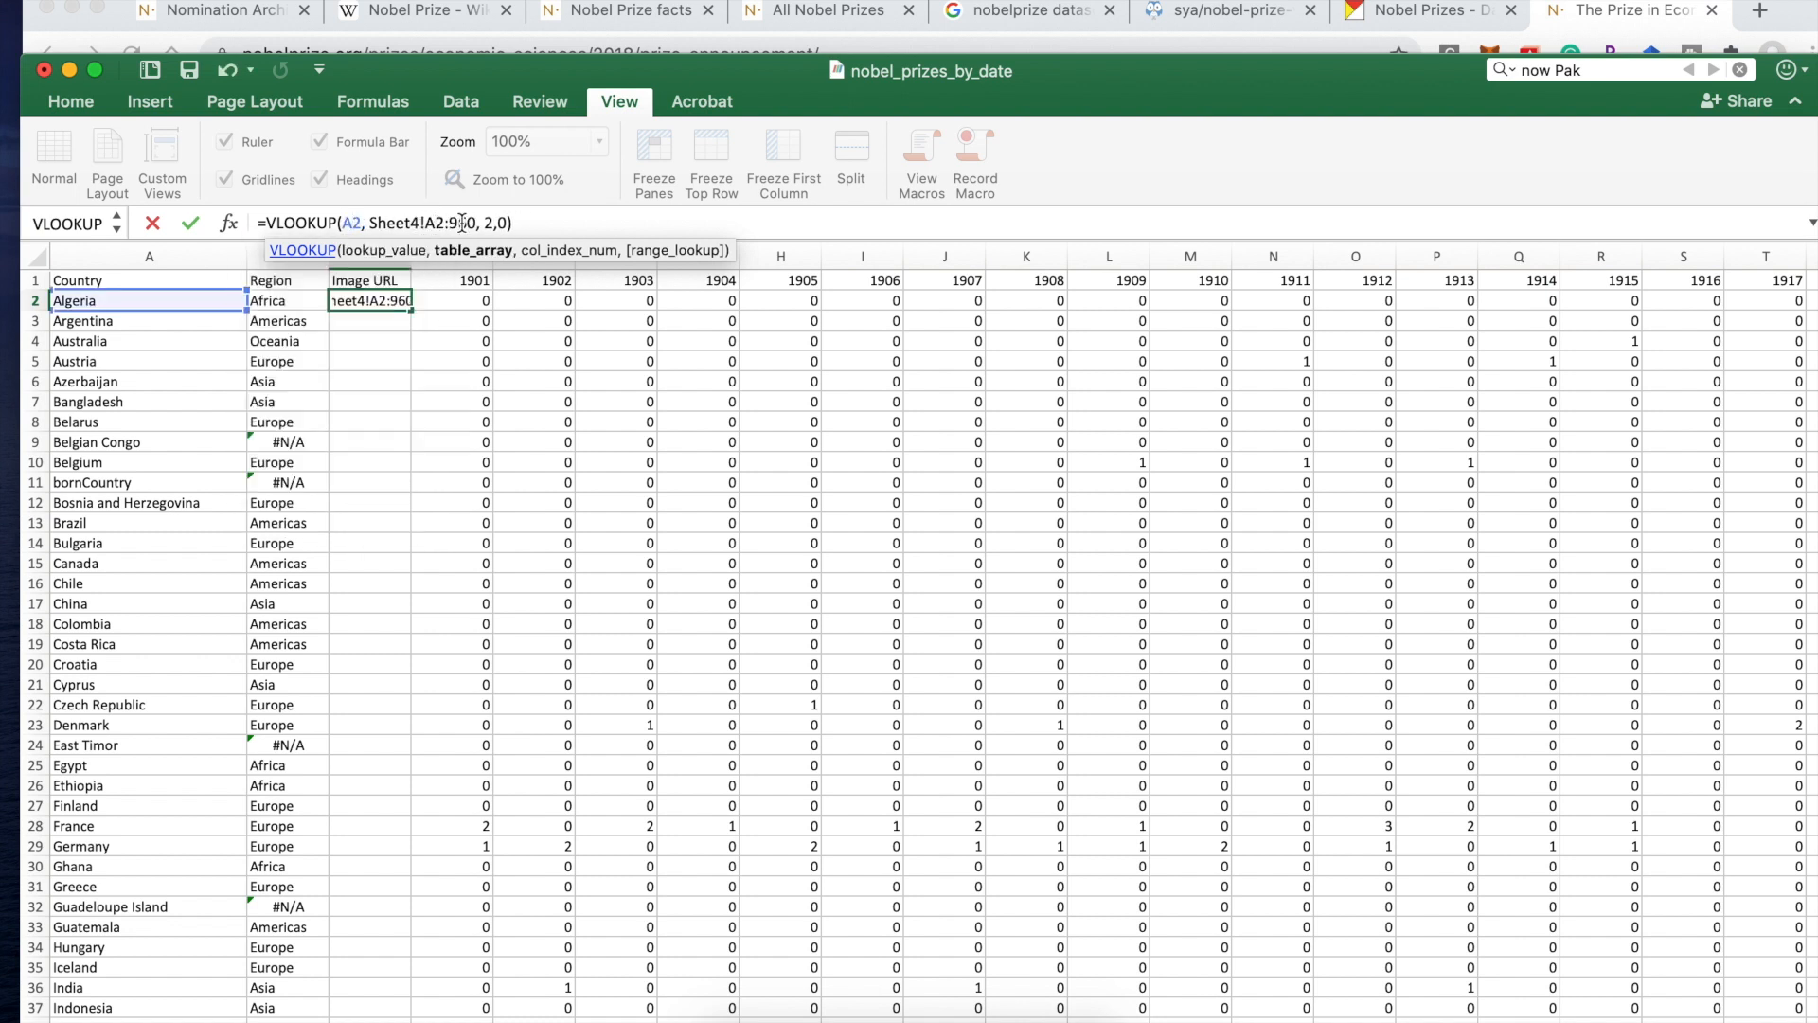
text(C)
click(501, 223)
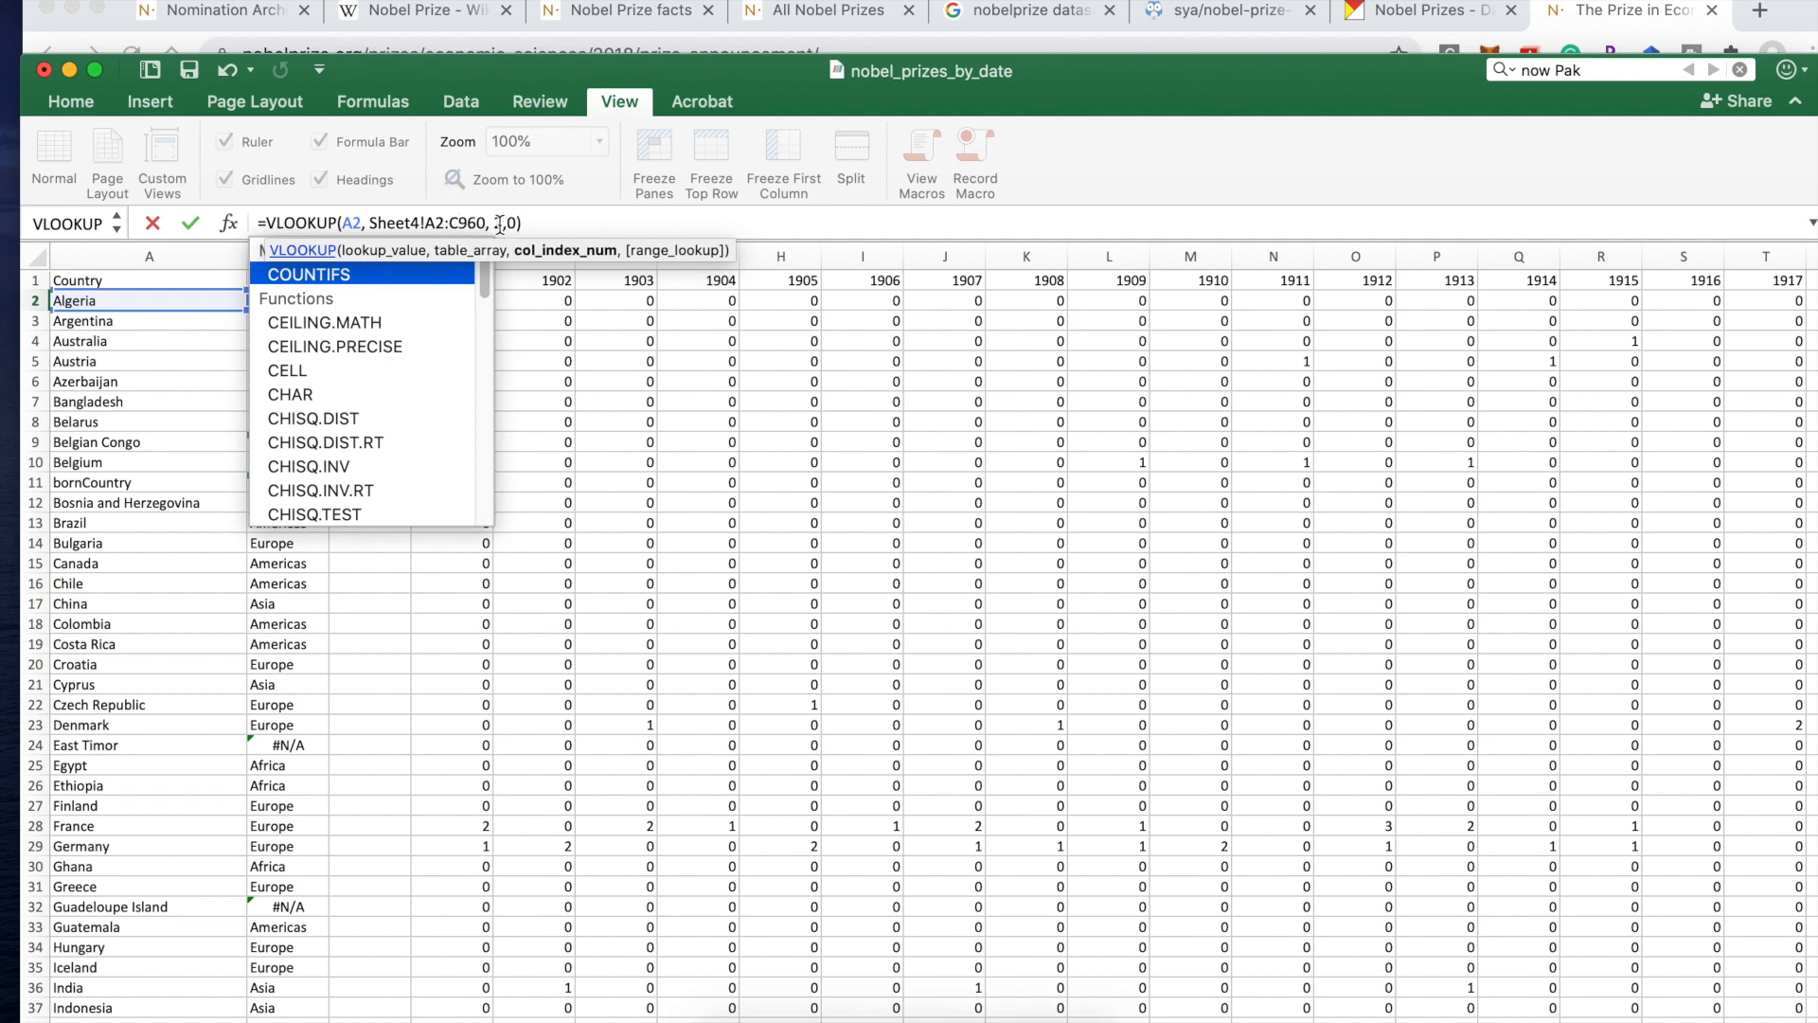
key(BackSpace)
text(3)
key(Return)
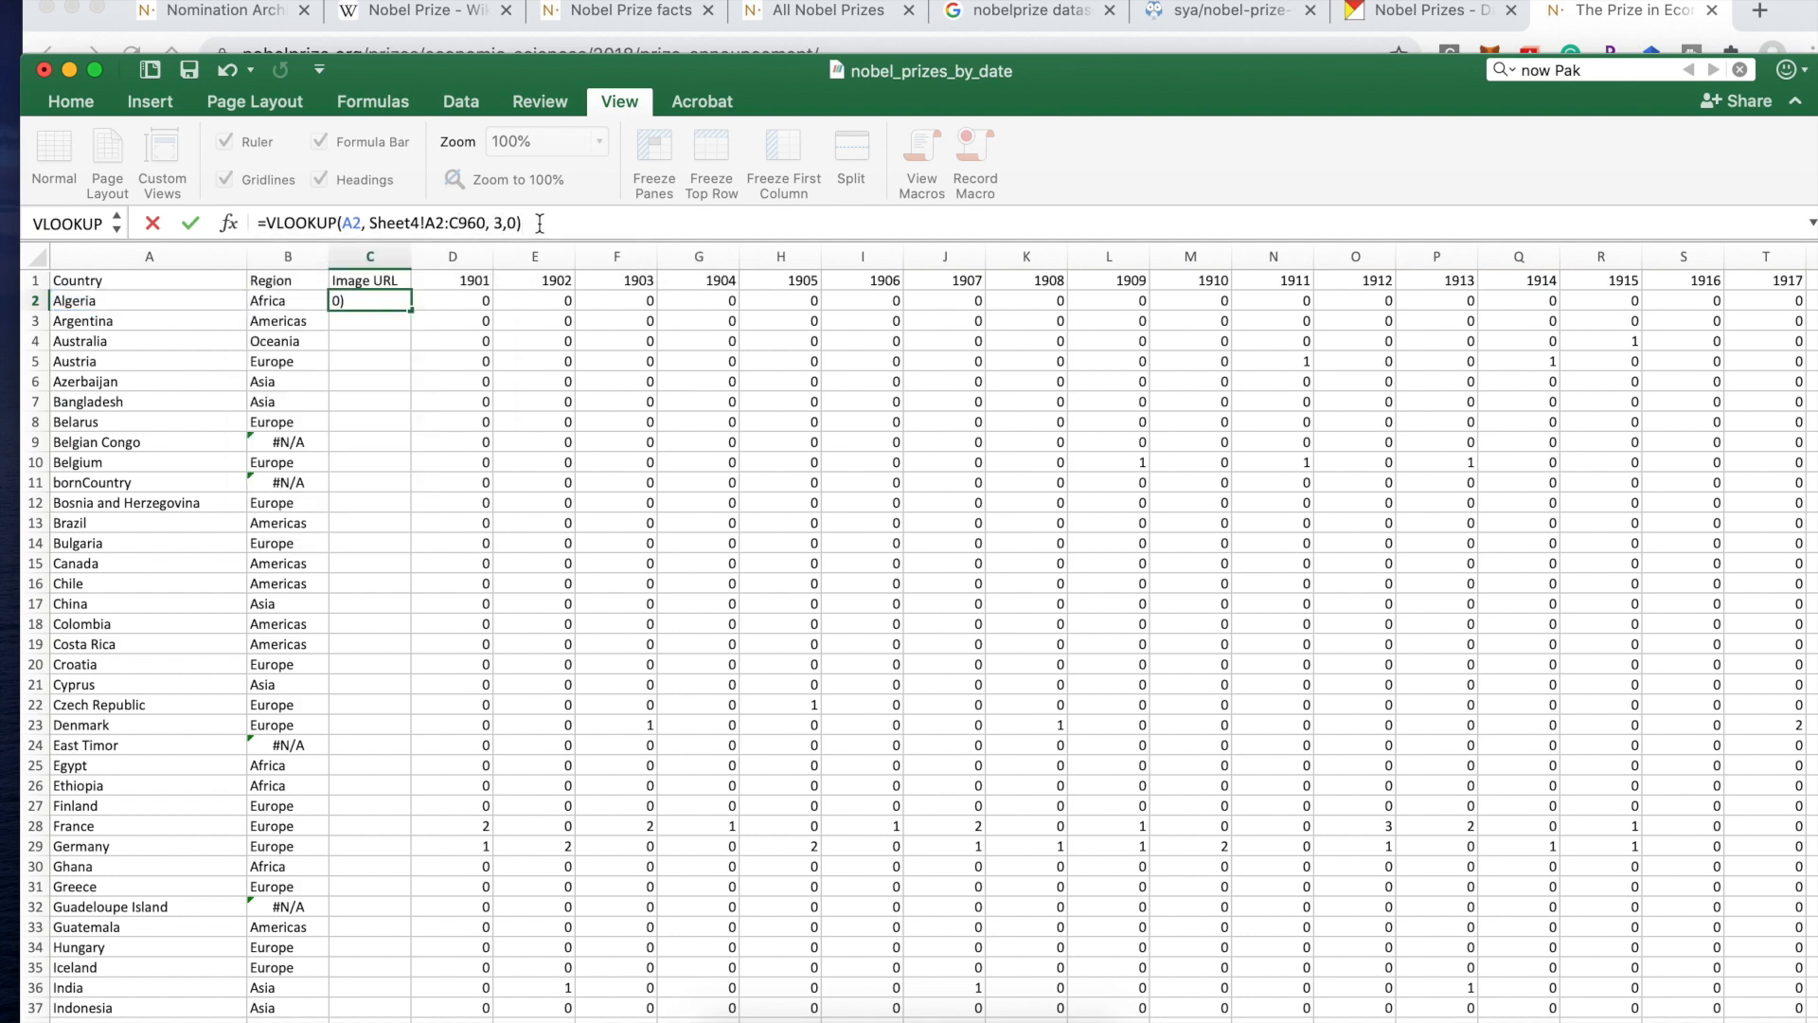
Step: Autofit the Image URL column, fill the C2 lookup down for all countries and look over the results
click(391, 301)
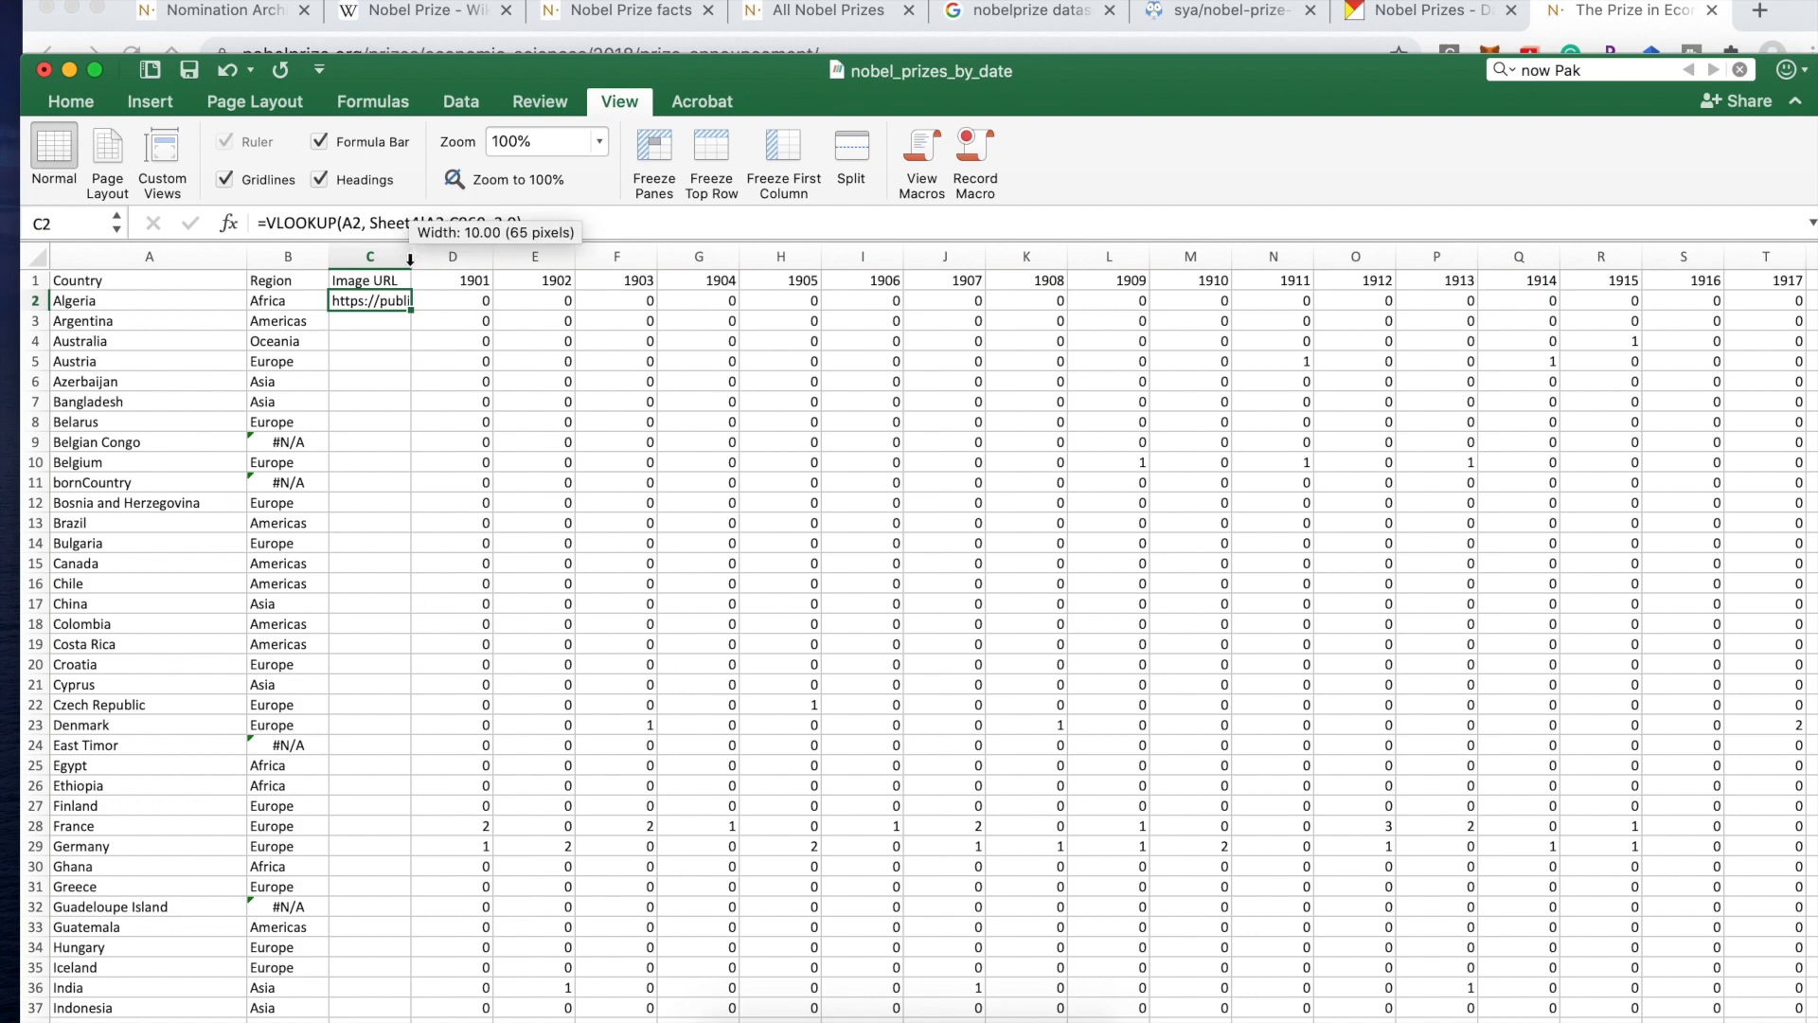
double_click(411, 255)
double_click(669, 305)
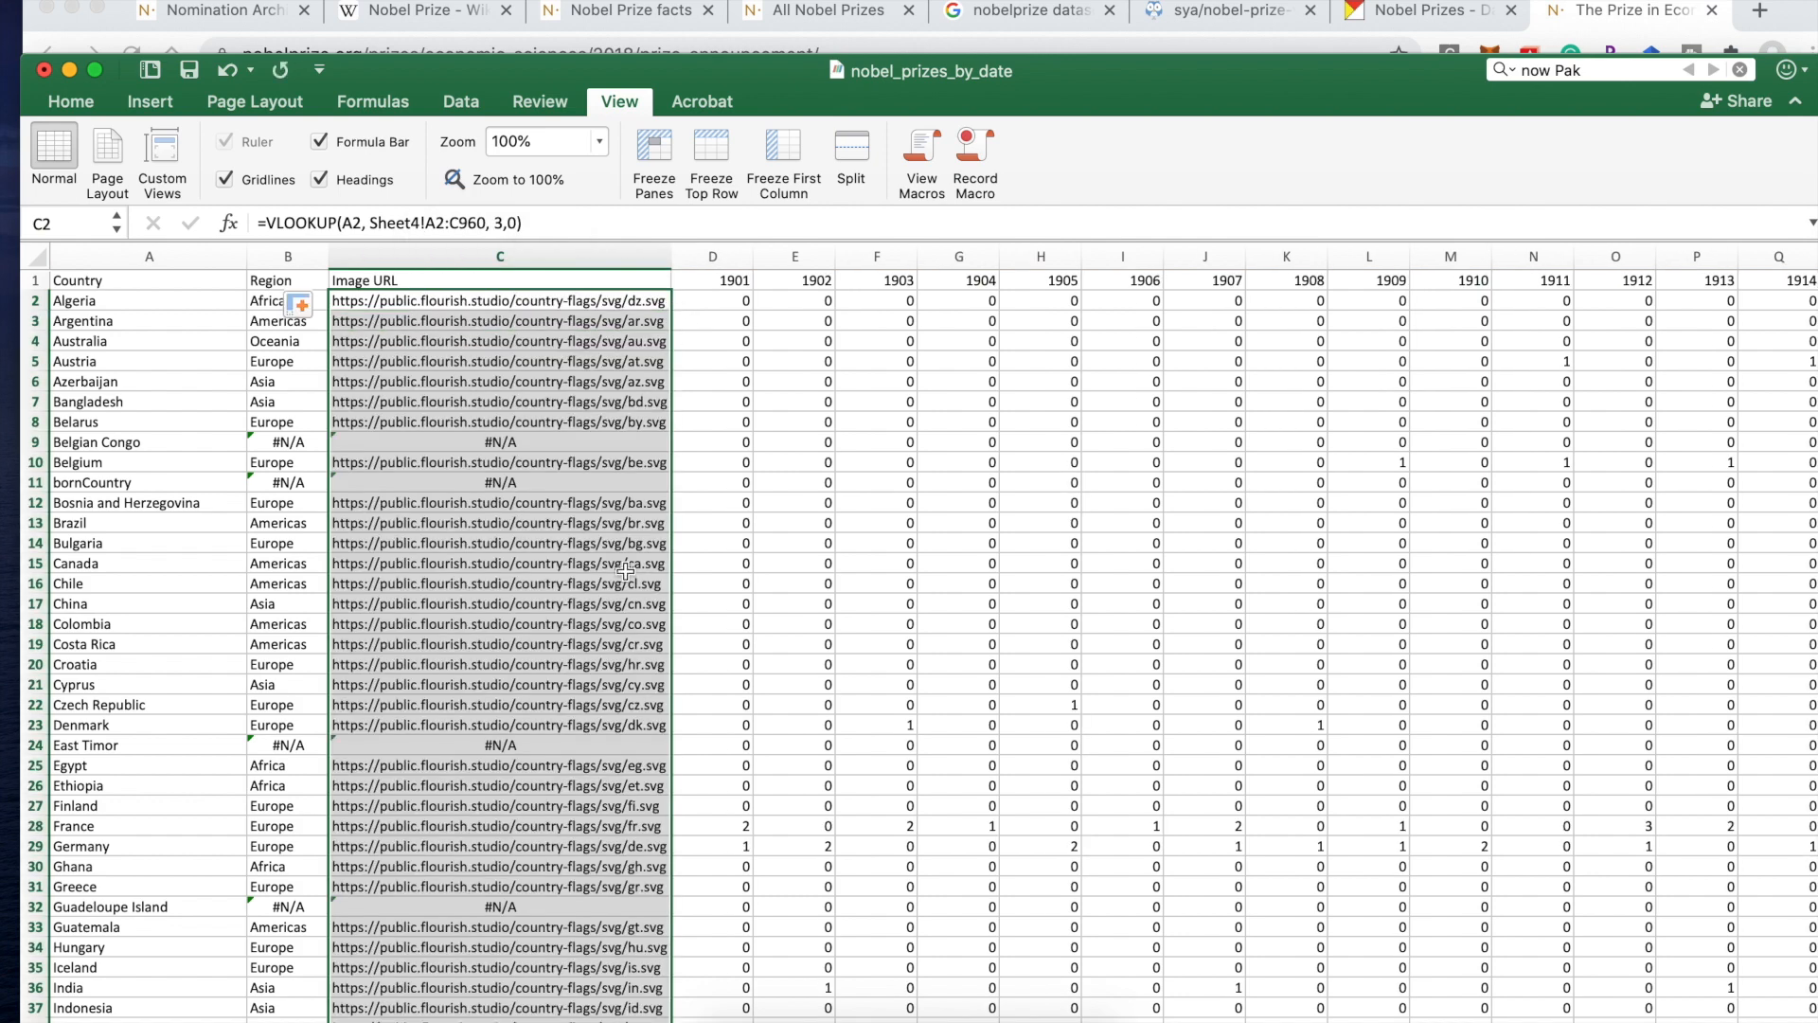
scroll(625, 570, down, 20)
scroll(625, 570, up, 20)
Step: Autofit the widths of the year columns from 1901 through 1964
drag(750, 256, 1075, 257)
drag(1596, 256, 1729, 248)
double_click(1772, 257)
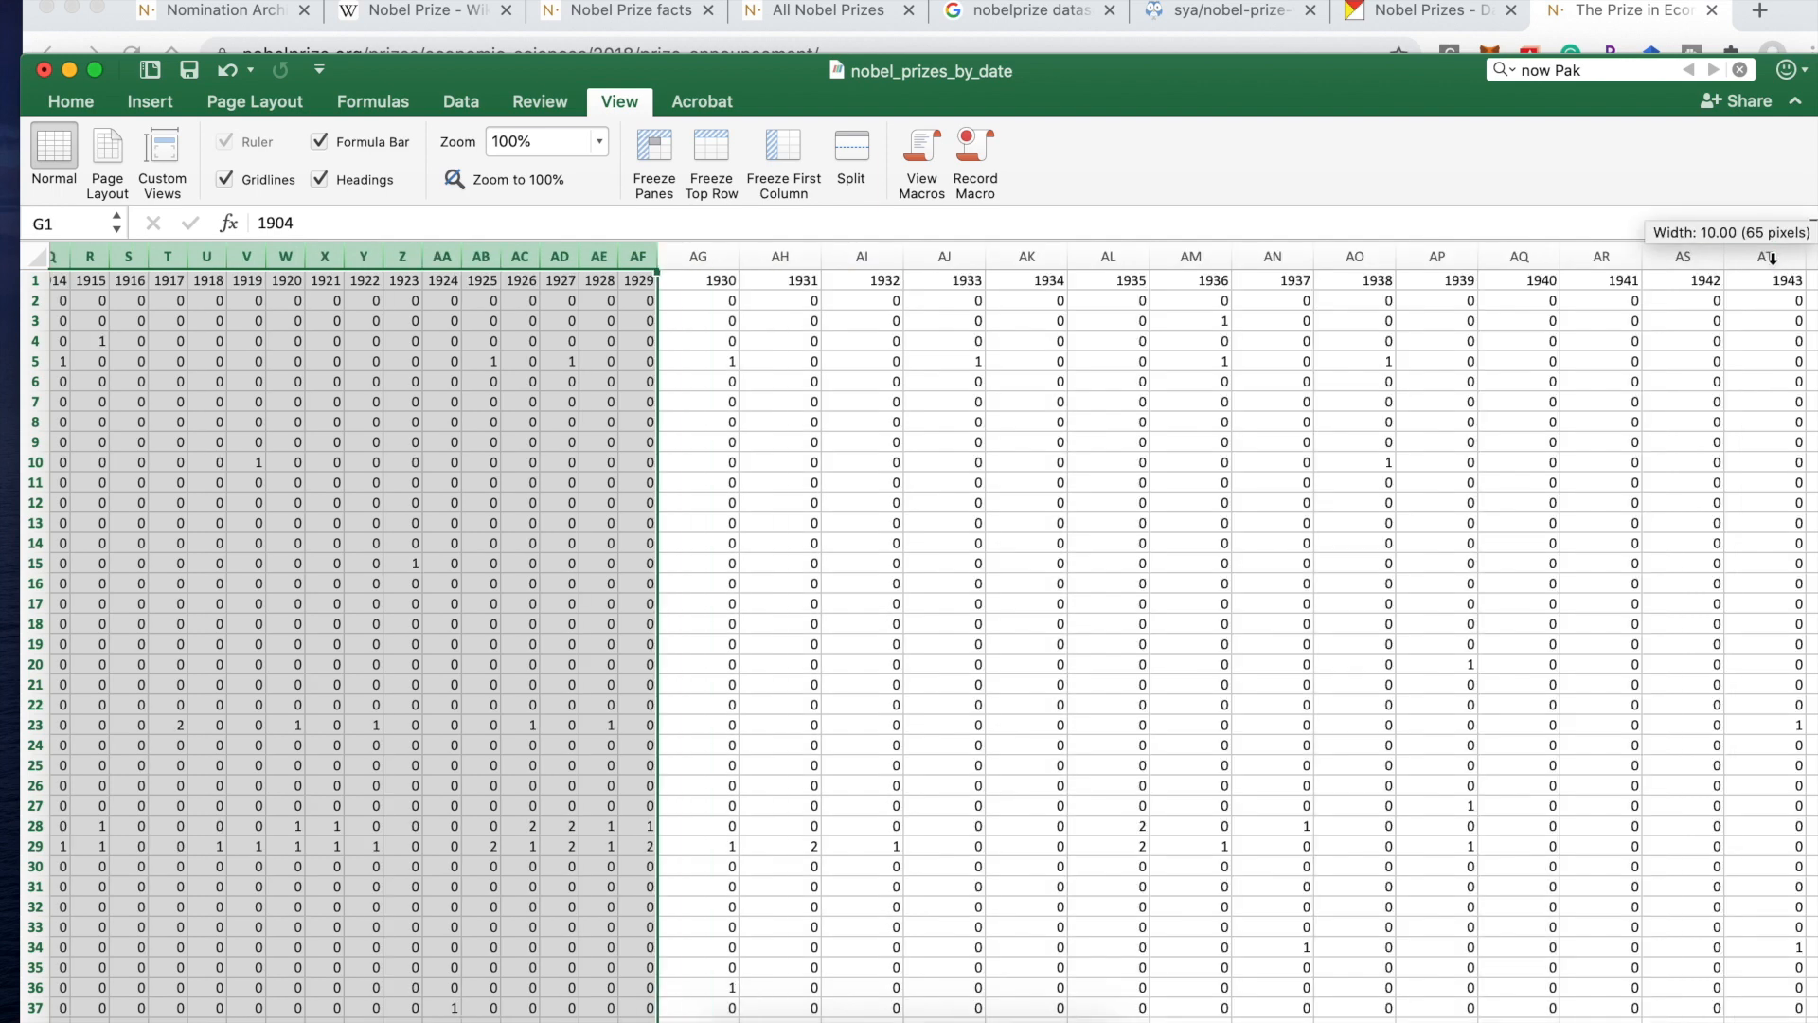
drag(698, 256, 1752, 264)
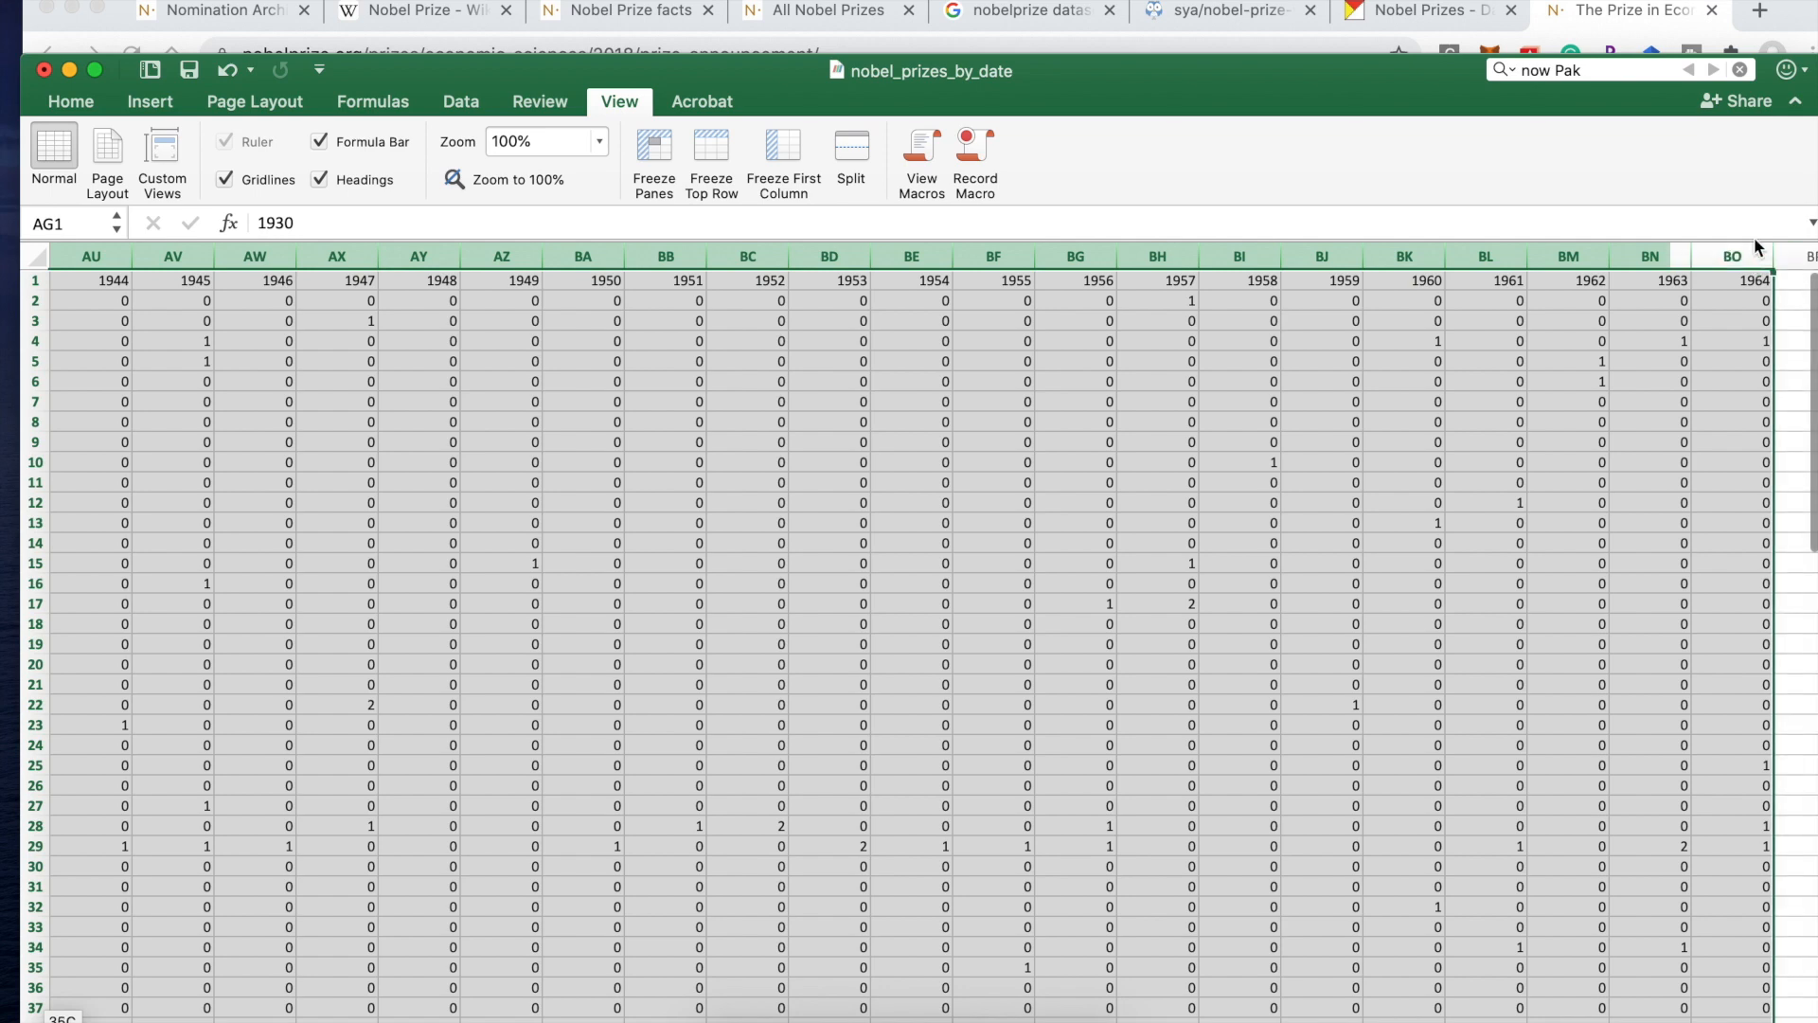
double_click(1772, 254)
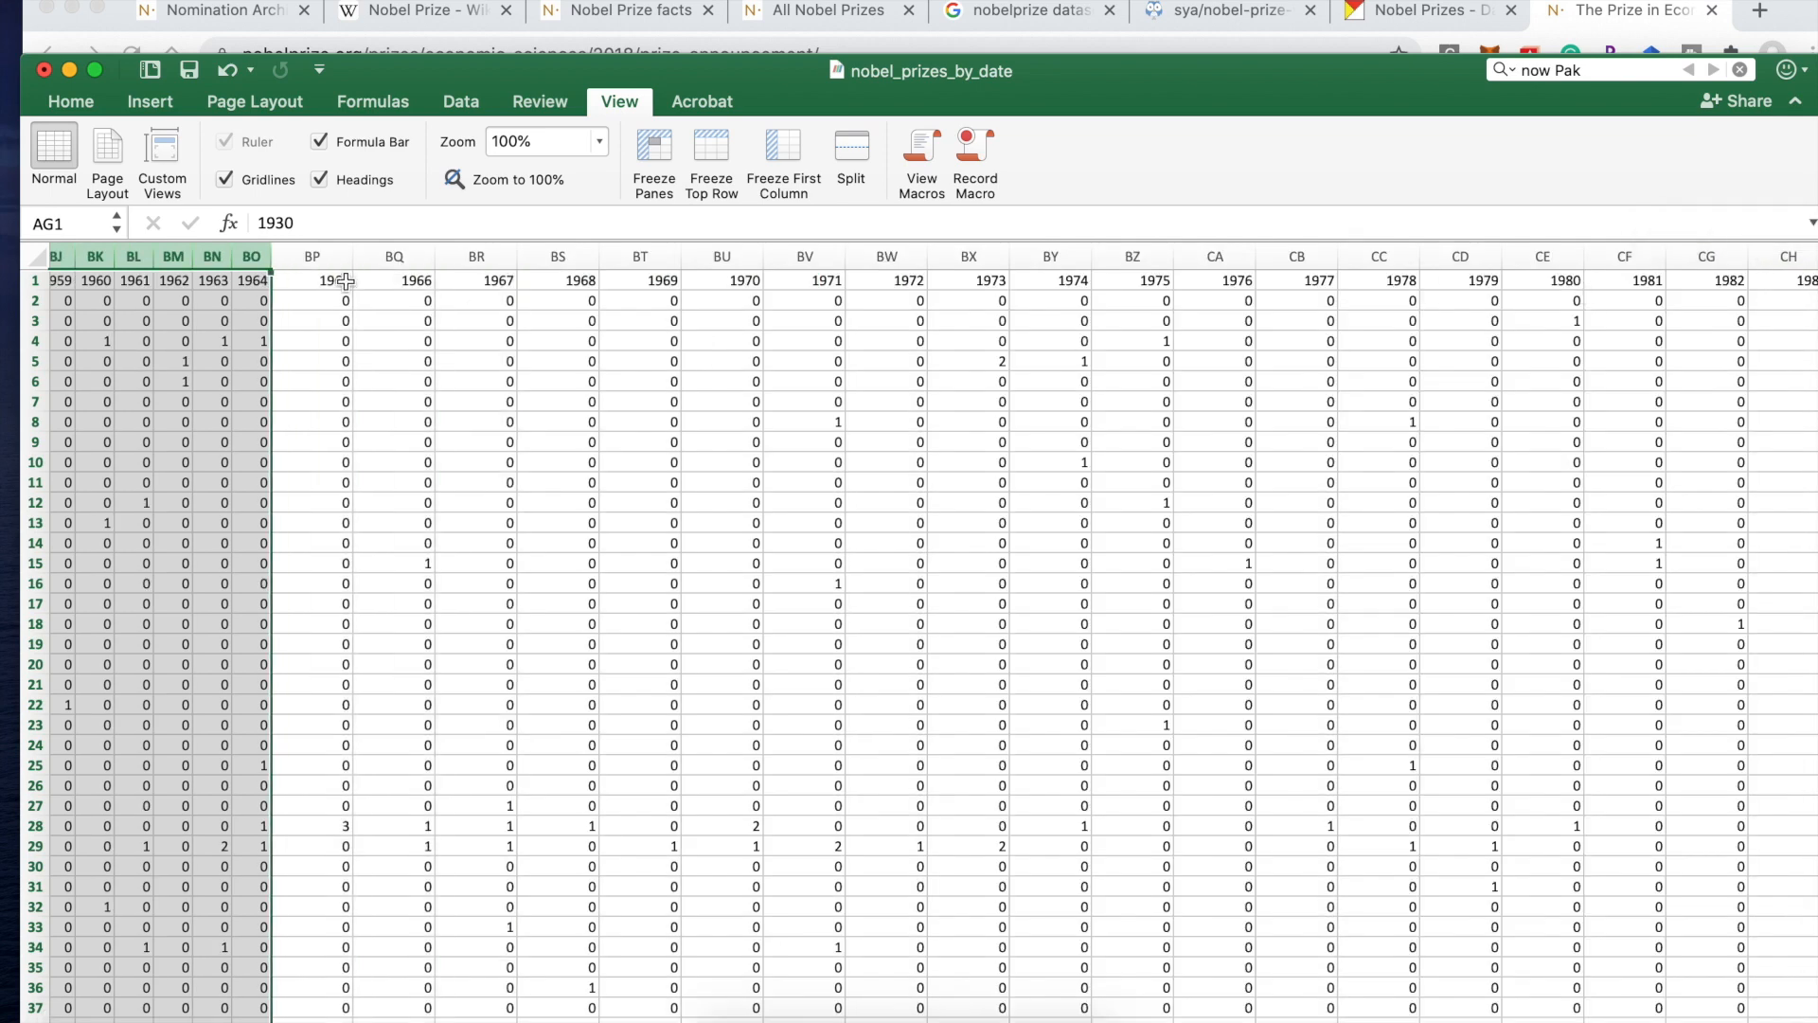
Step: Autofit the widths of the year columns from 1965 through 2020
drag(312, 255, 1665, 255)
double_click(1686, 254)
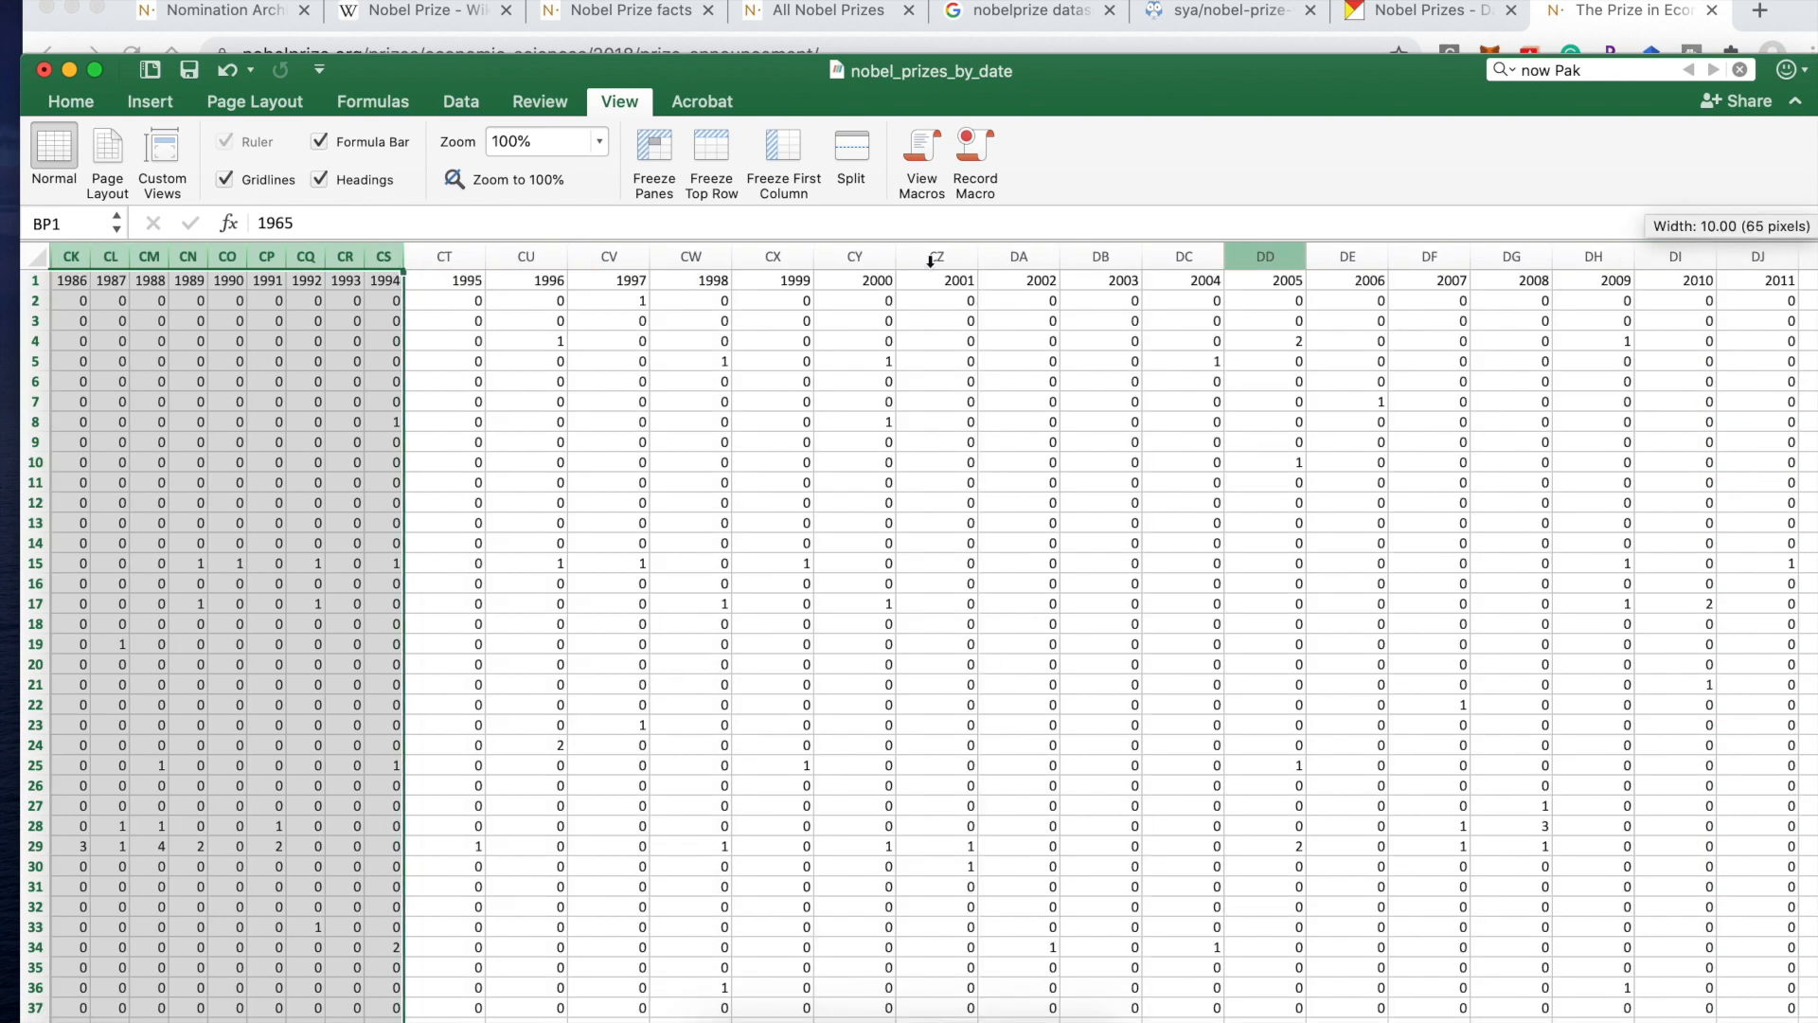
drag(447, 256, 1446, 255)
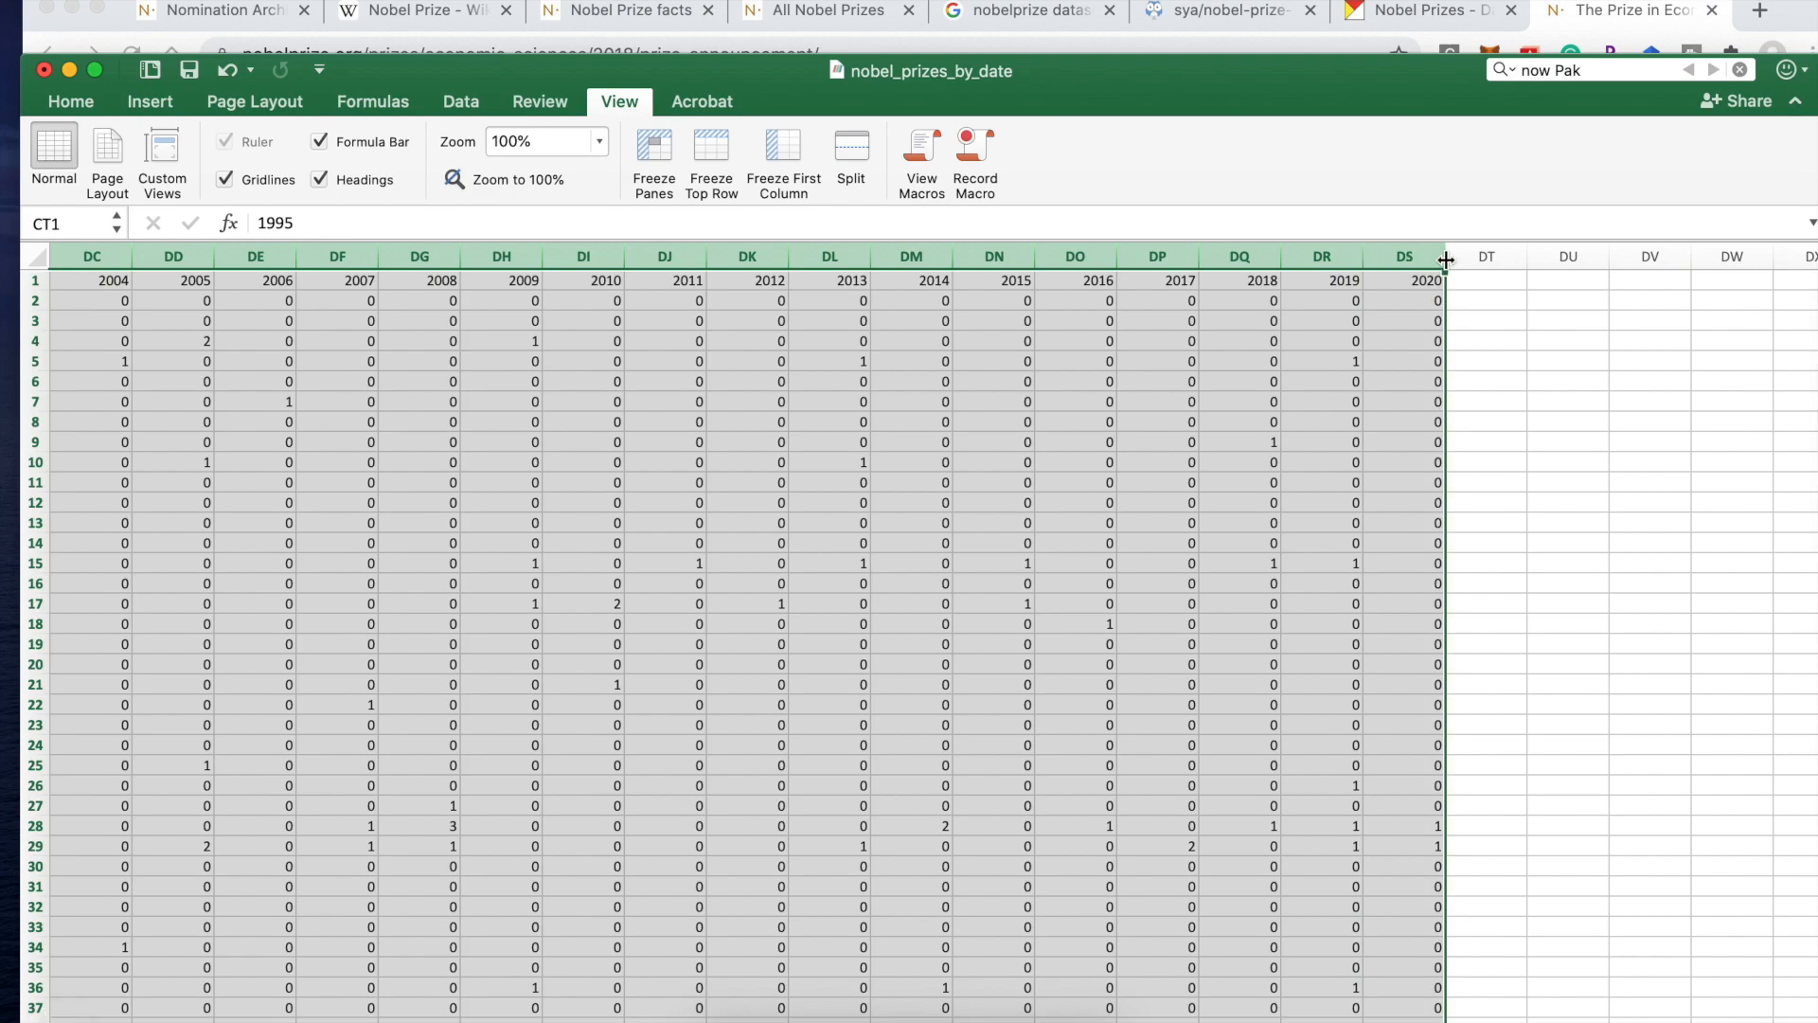
double_click(1446, 256)
scroll(1030, 686, left, 10)
scroll(1030, 686, left, 15)
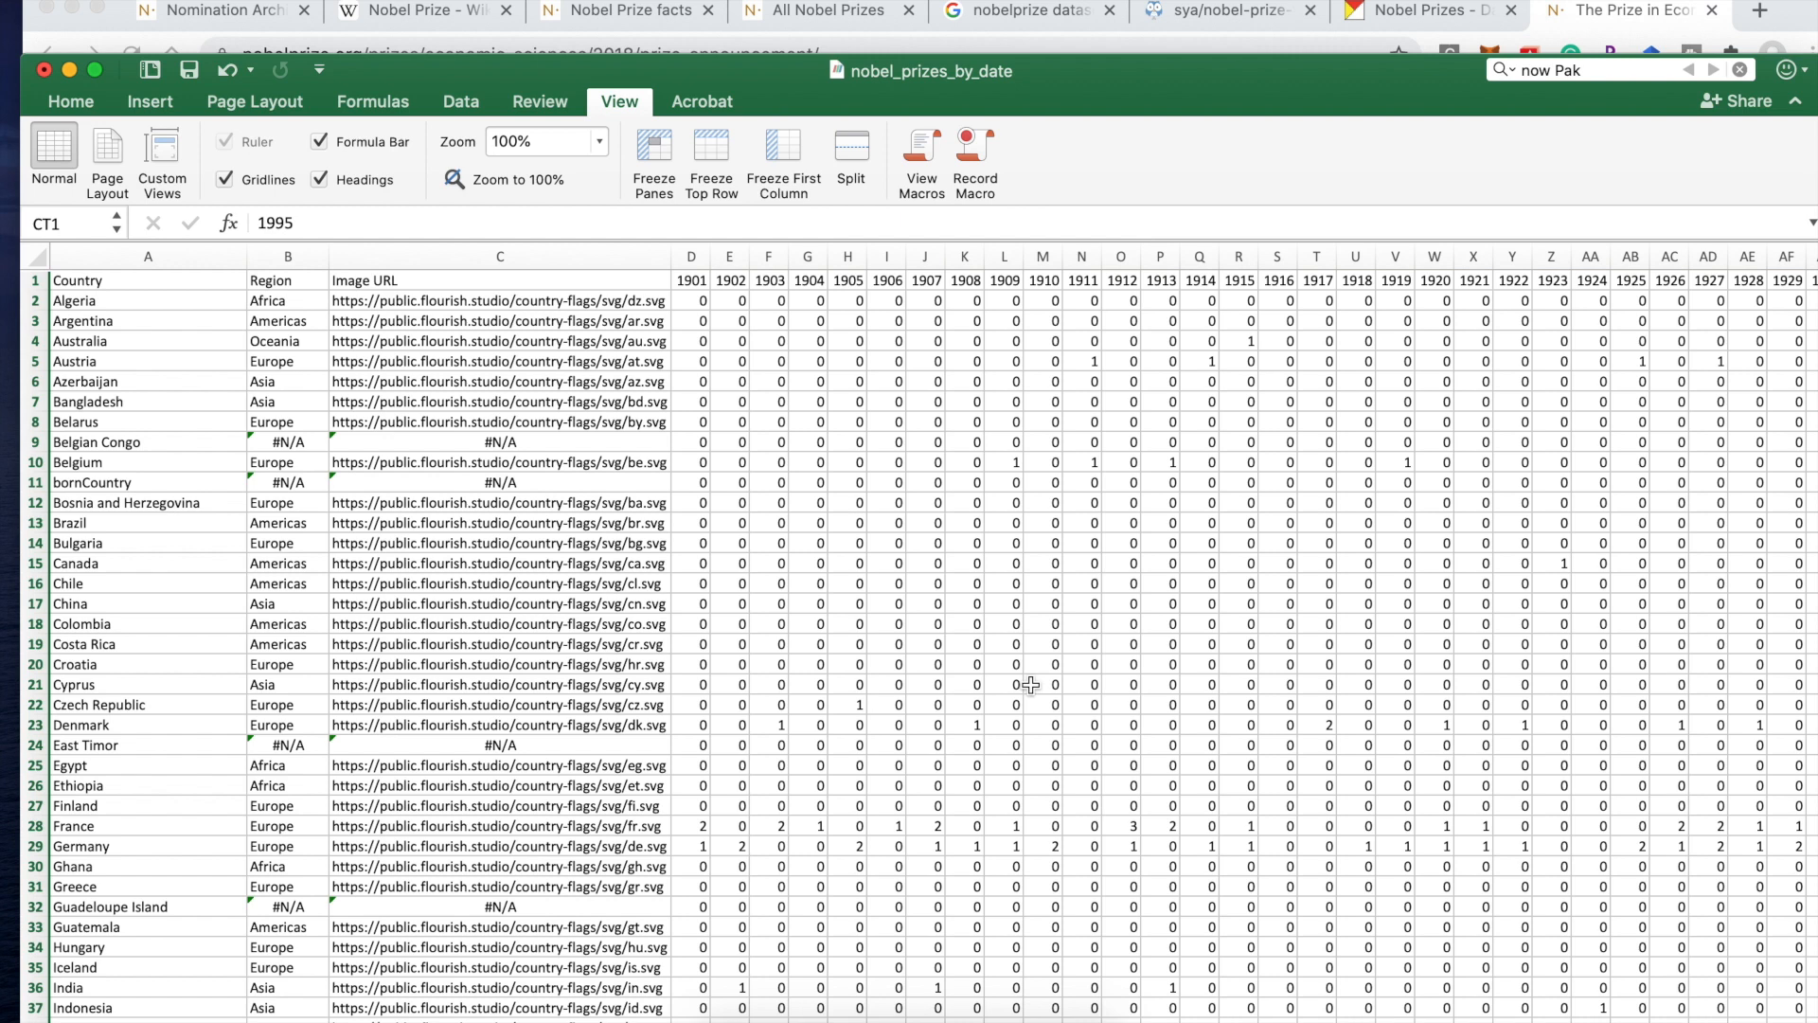
Step: Copy the 1901 to 2020 year headers and paste them beyond the table, starting in DU1
drag(691, 280, 1390, 286)
key(super+c)
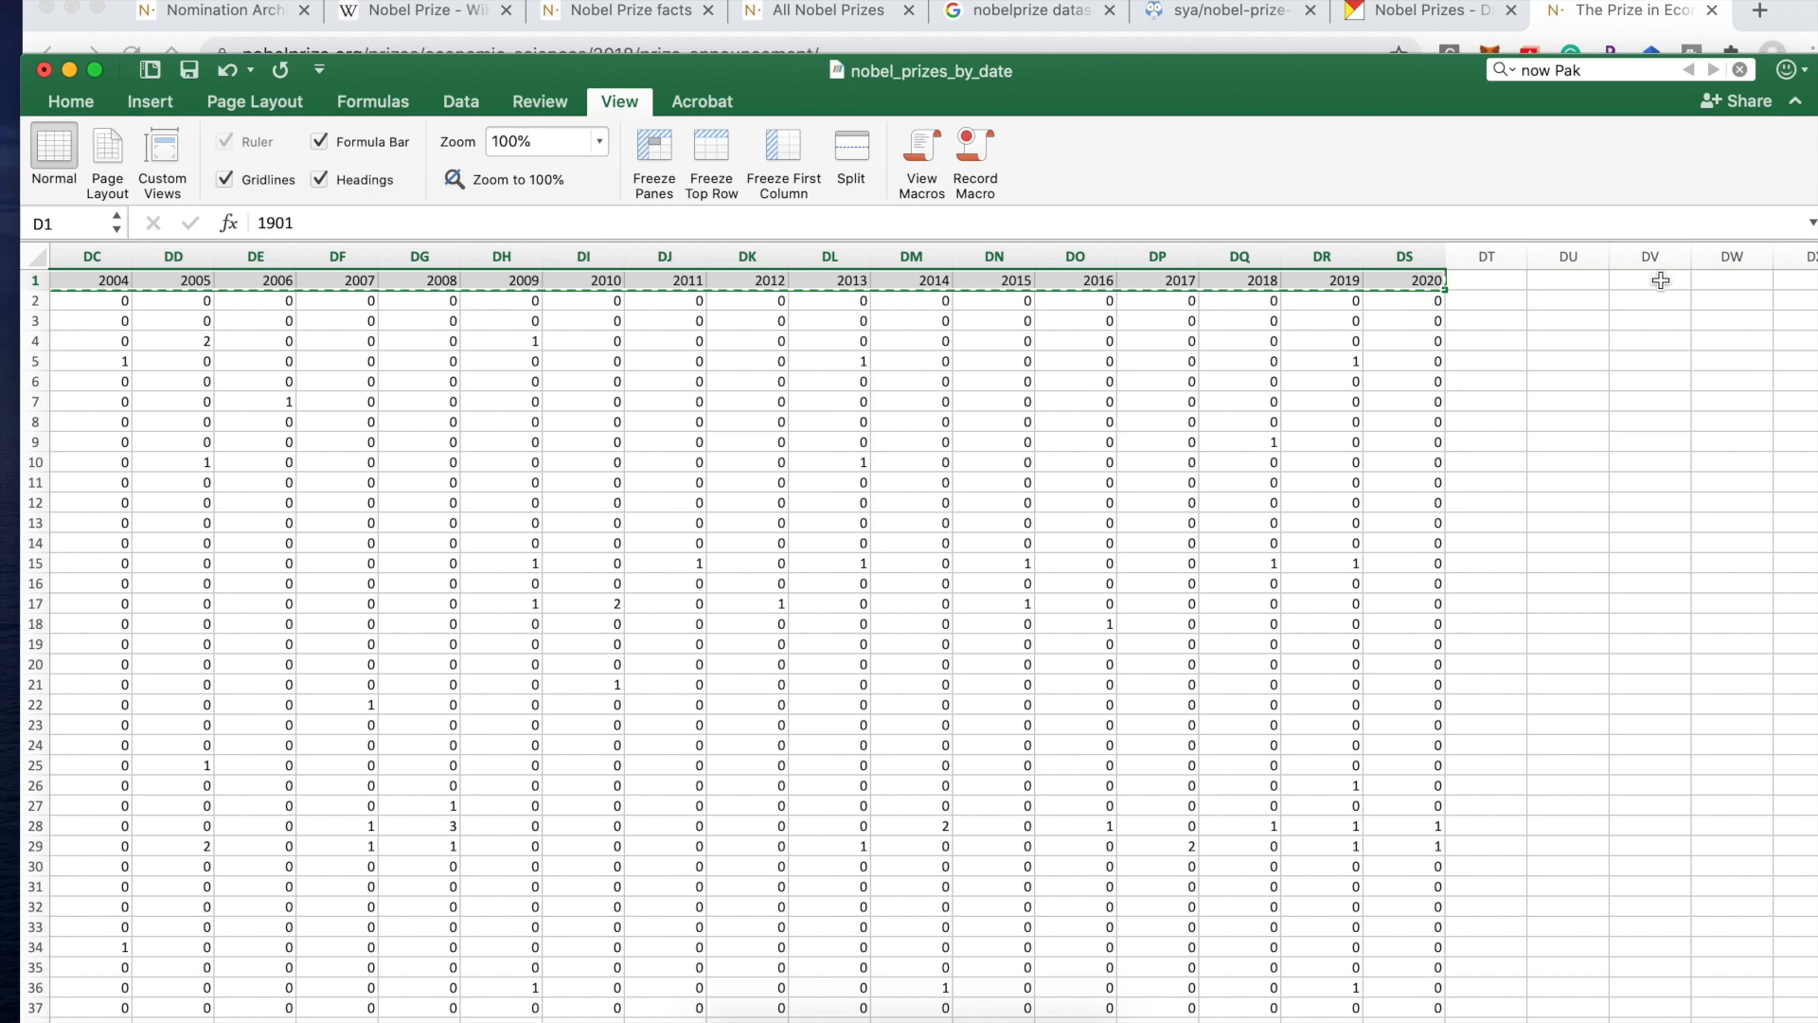
click(1586, 281)
key(super+v)
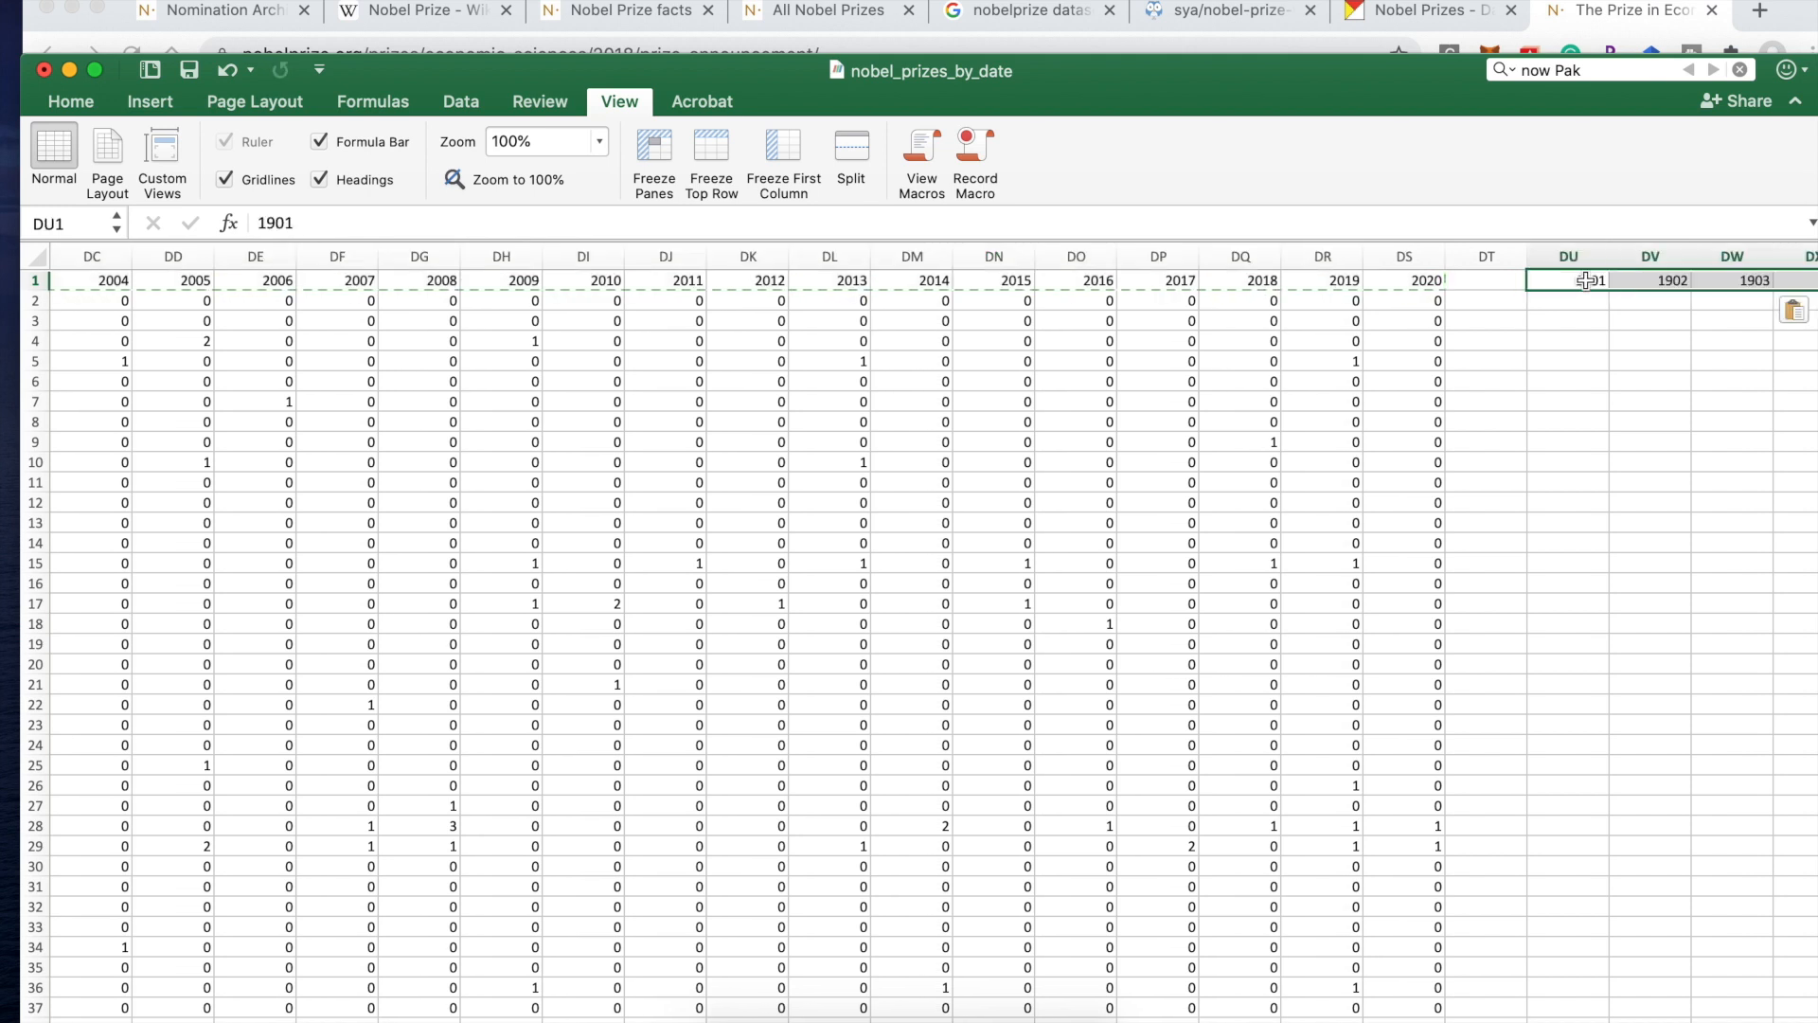
click(1576, 308)
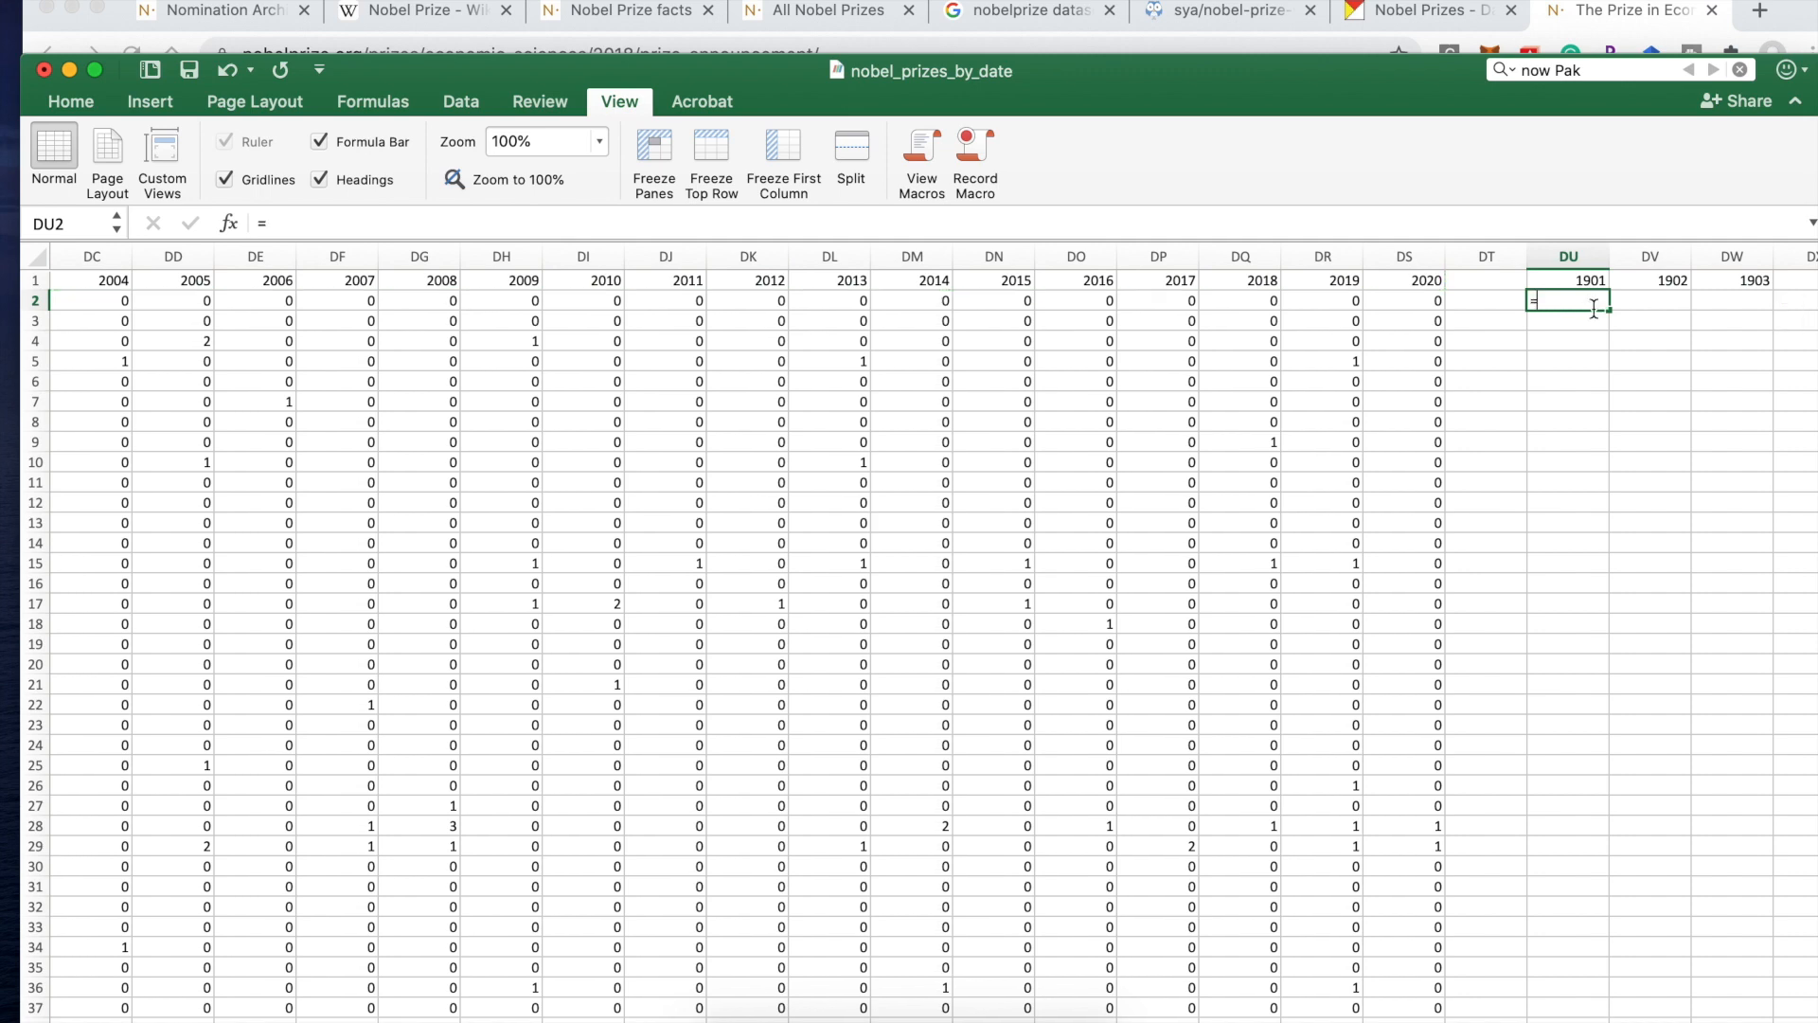
text(=sum)
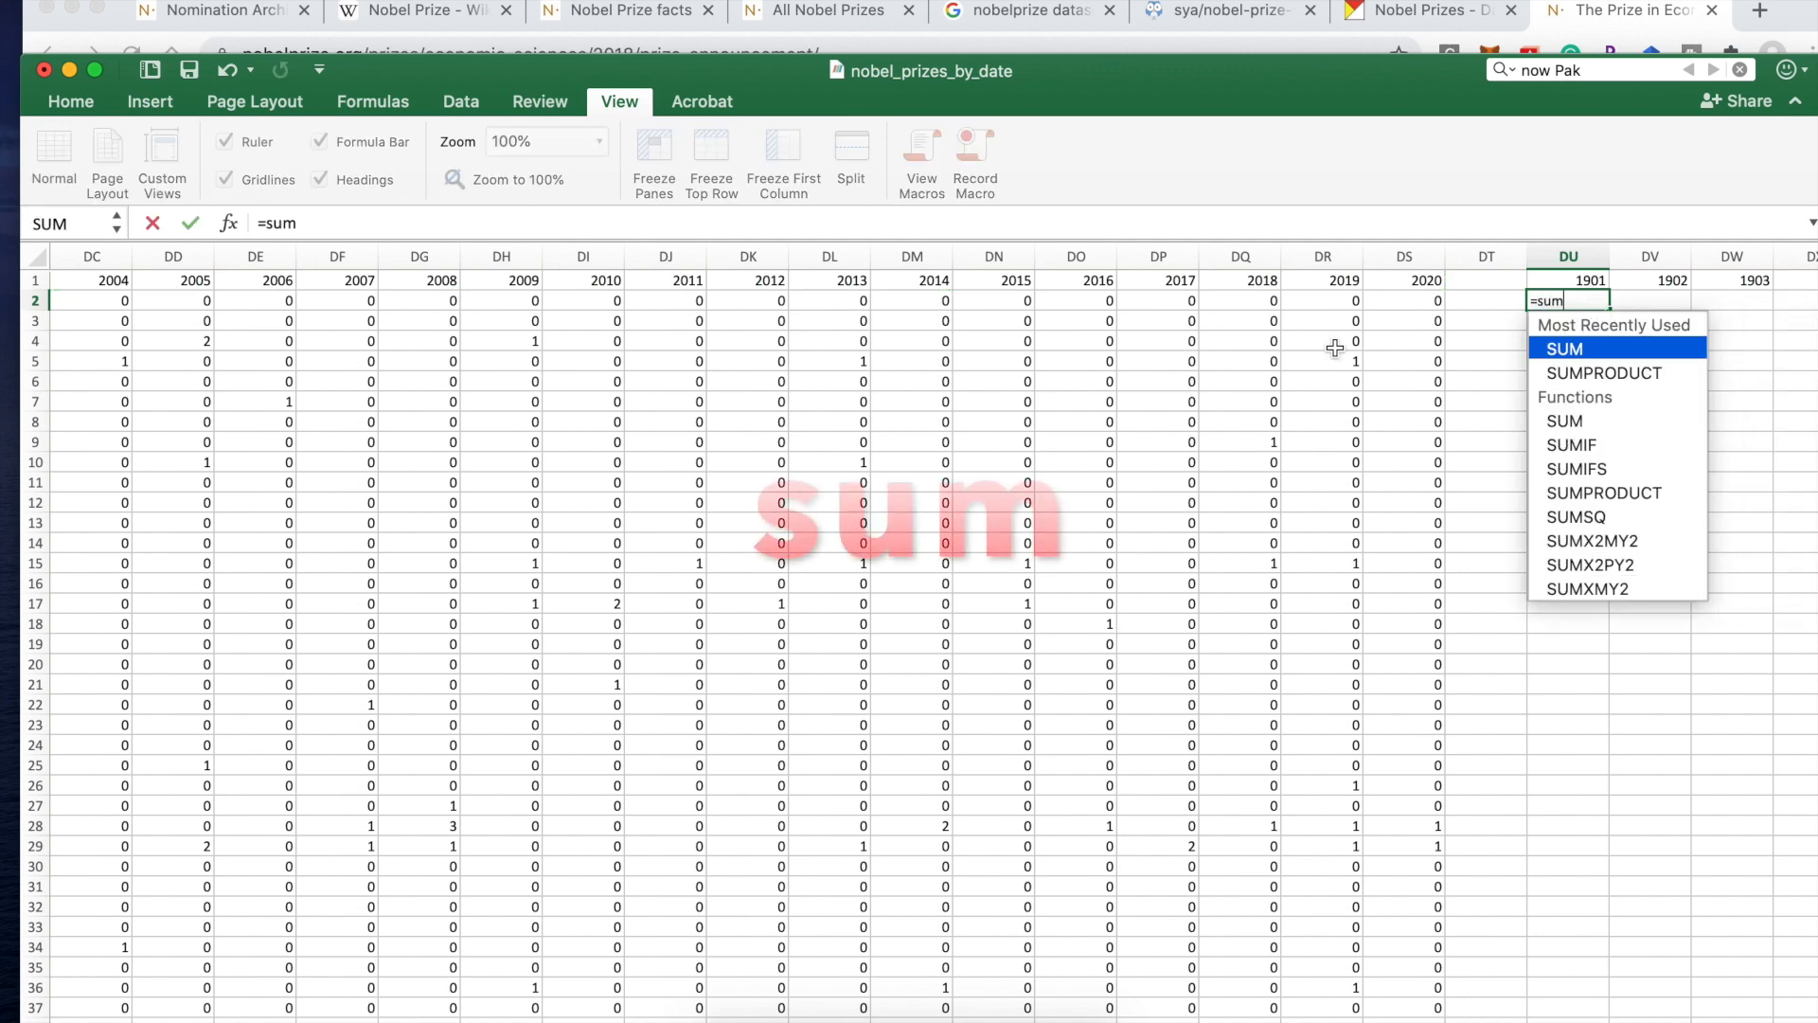
scroll(1220, 378, left, 10)
scroll(1219, 378, left, 15)
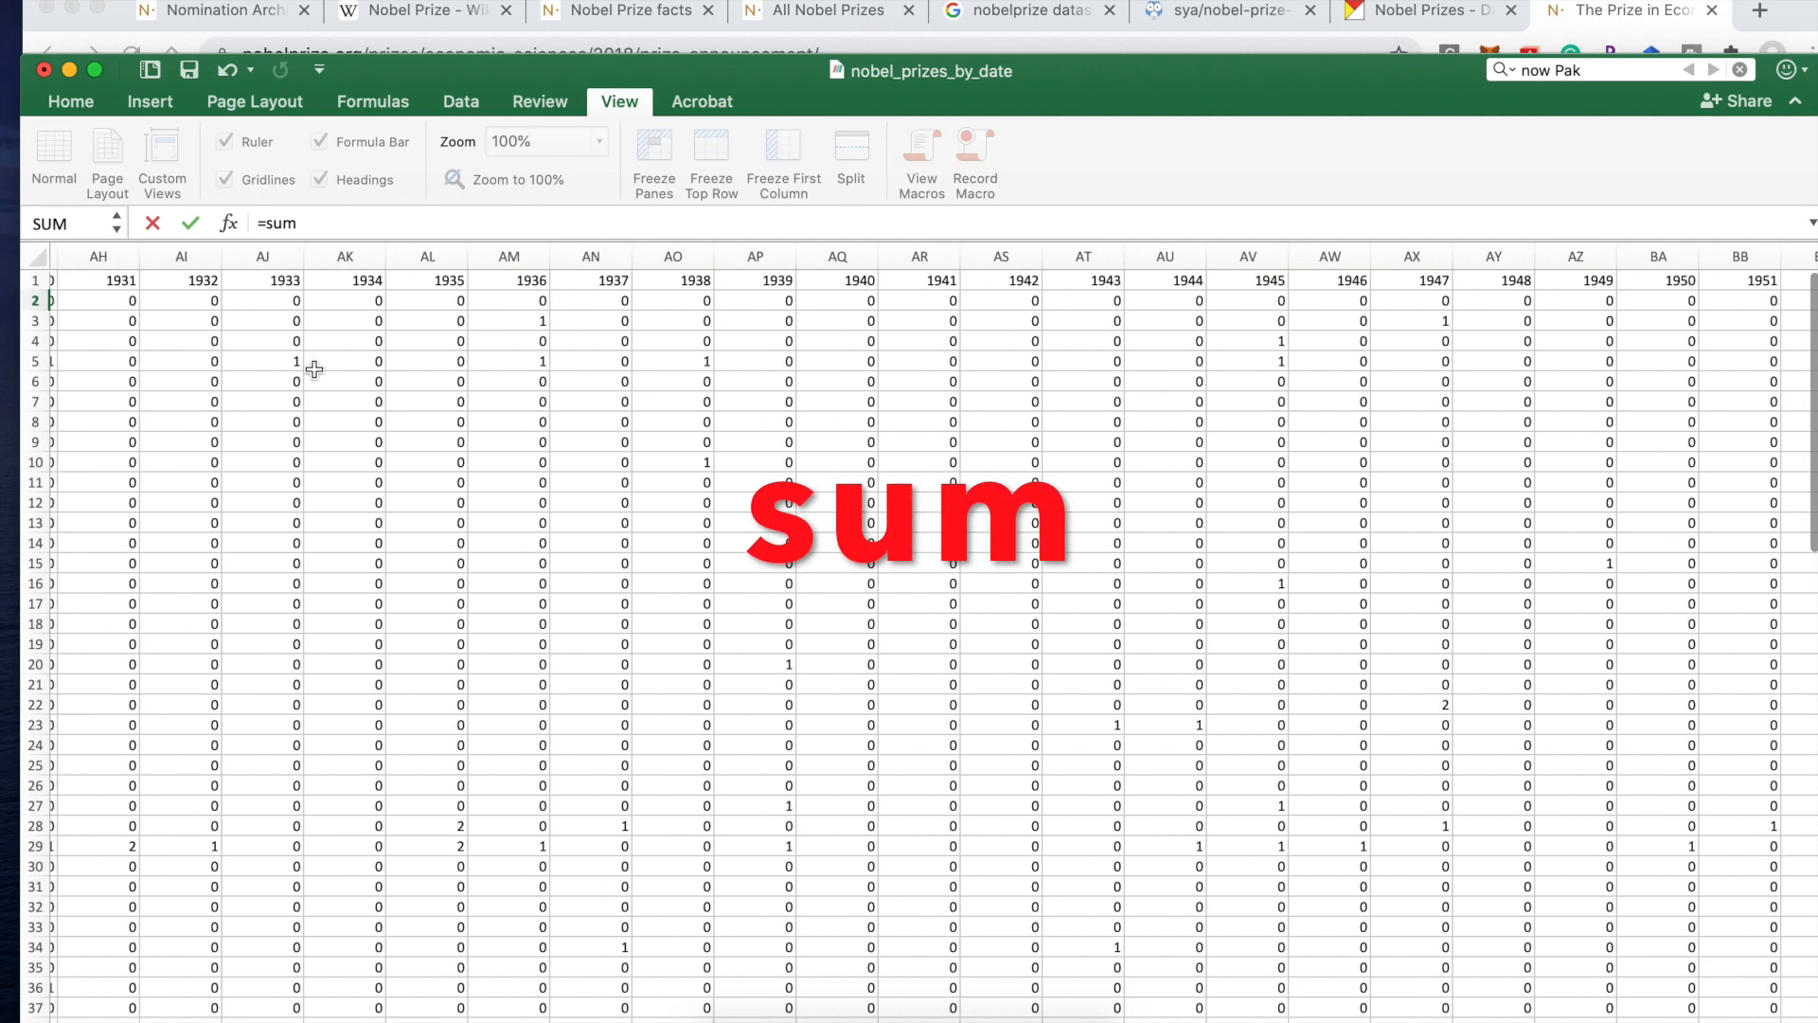
scroll(134, 341, left, 5)
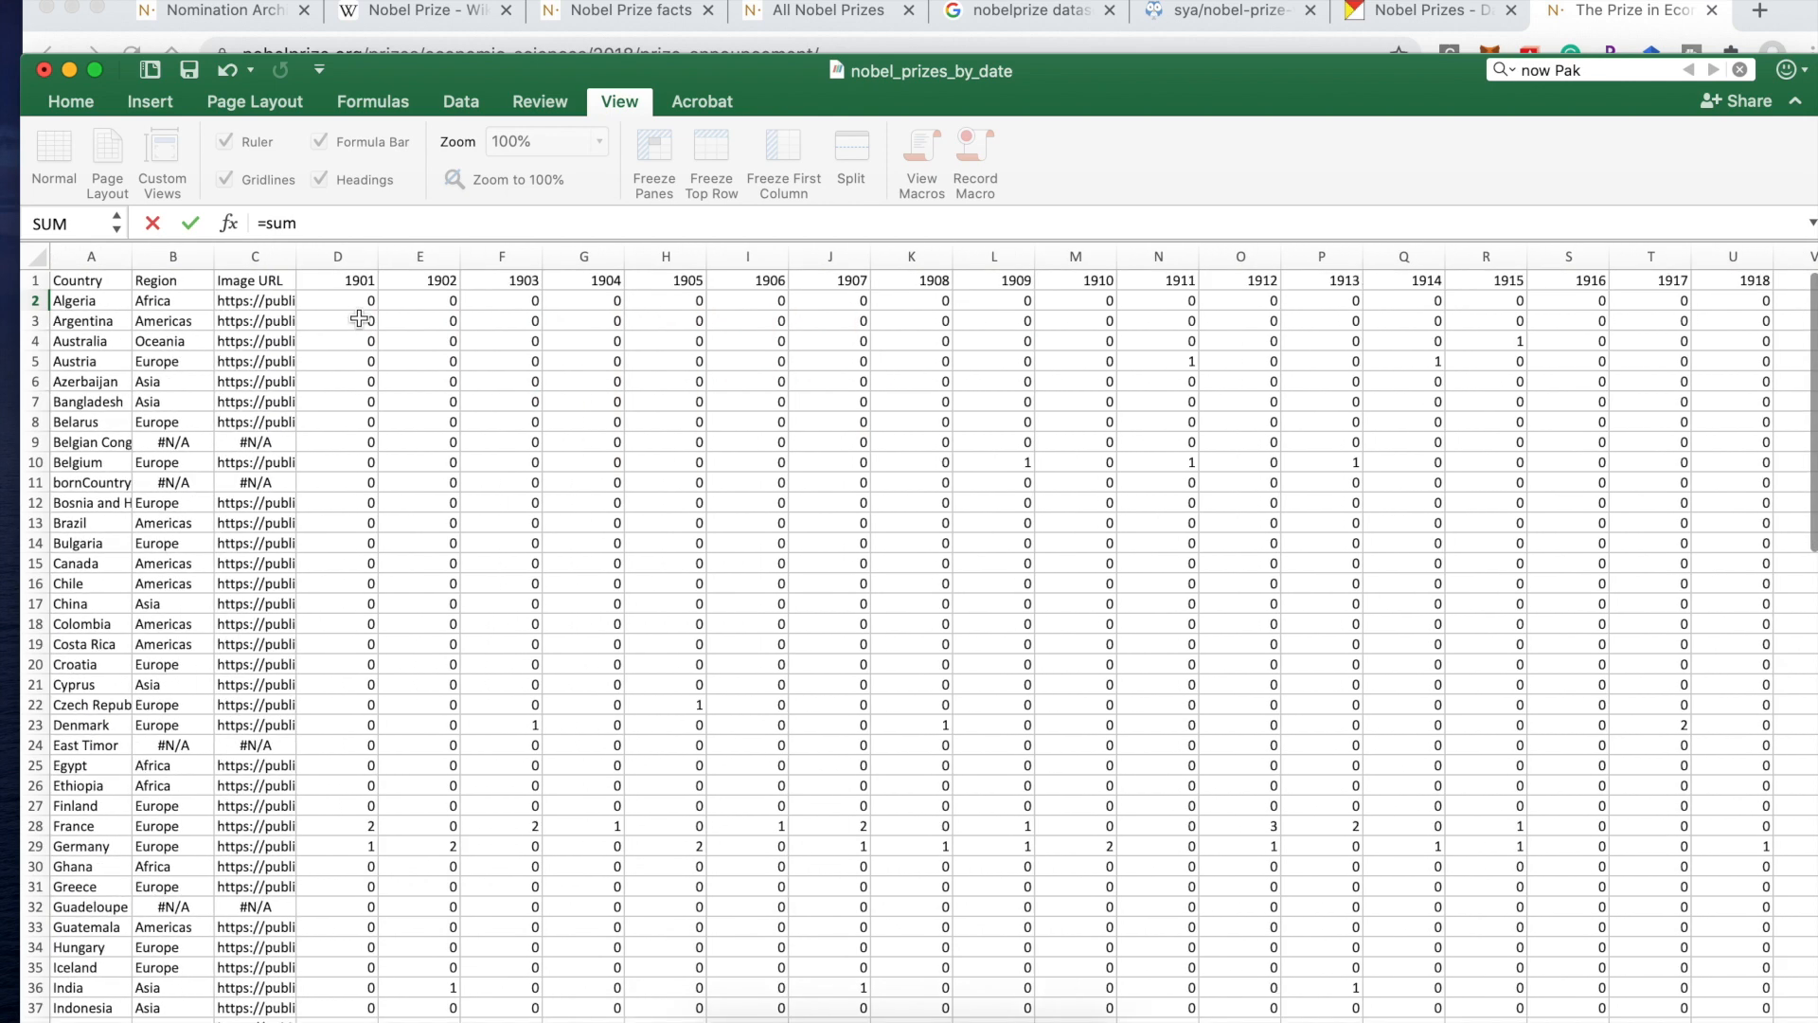
key(Escape)
Step: Enter the running-total formula =SUM($D$2:D2) in DU2, under the second 1901 header
click(337, 301)
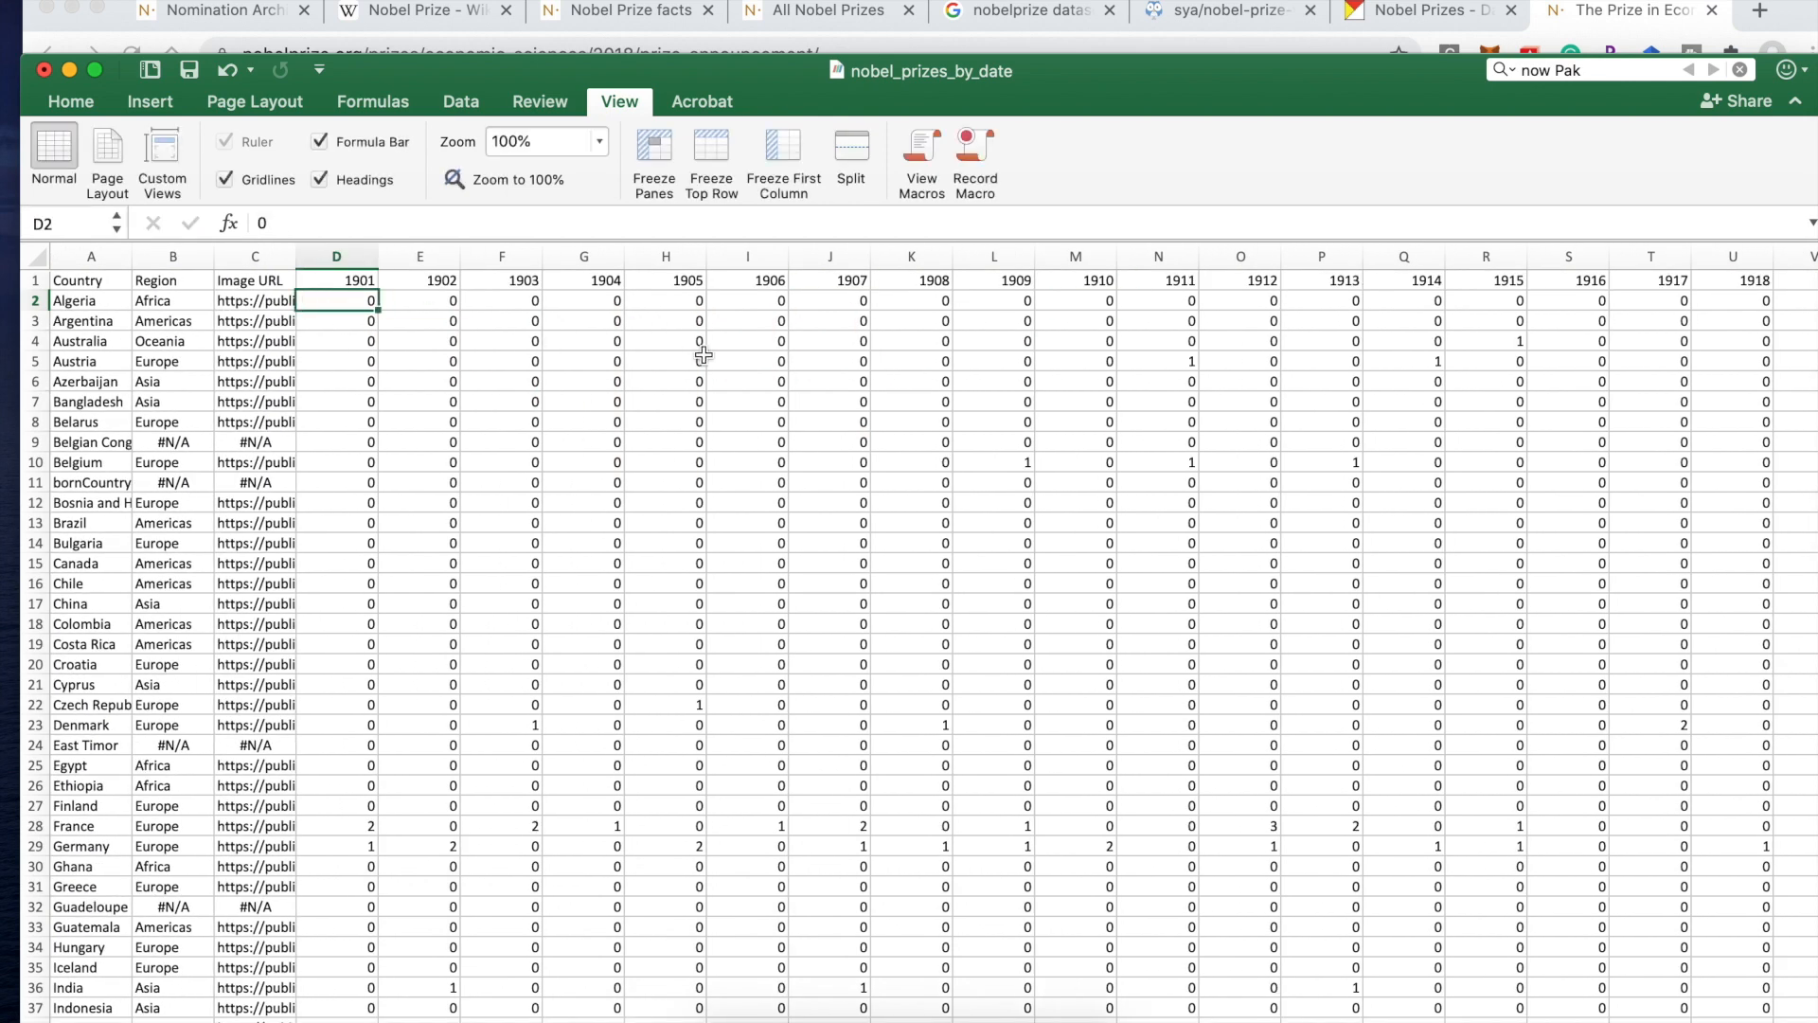
scroll(702, 355, right, 20)
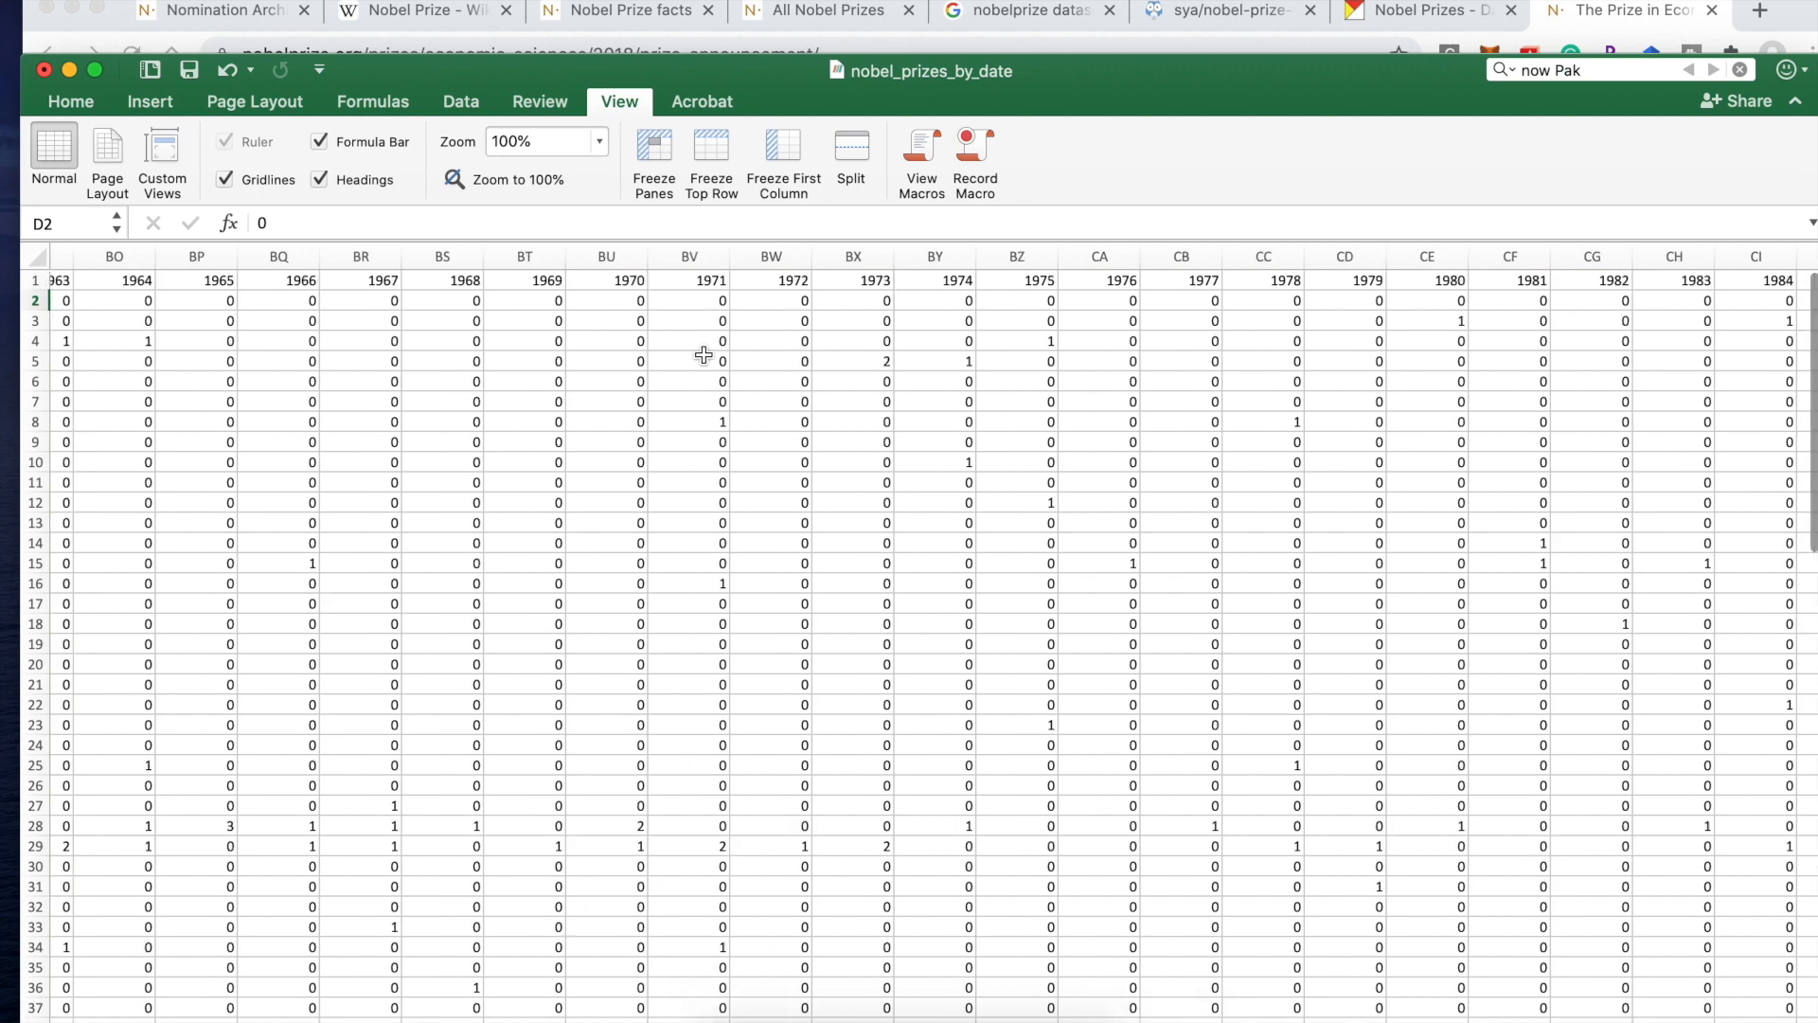
scroll(703, 355, right, 20)
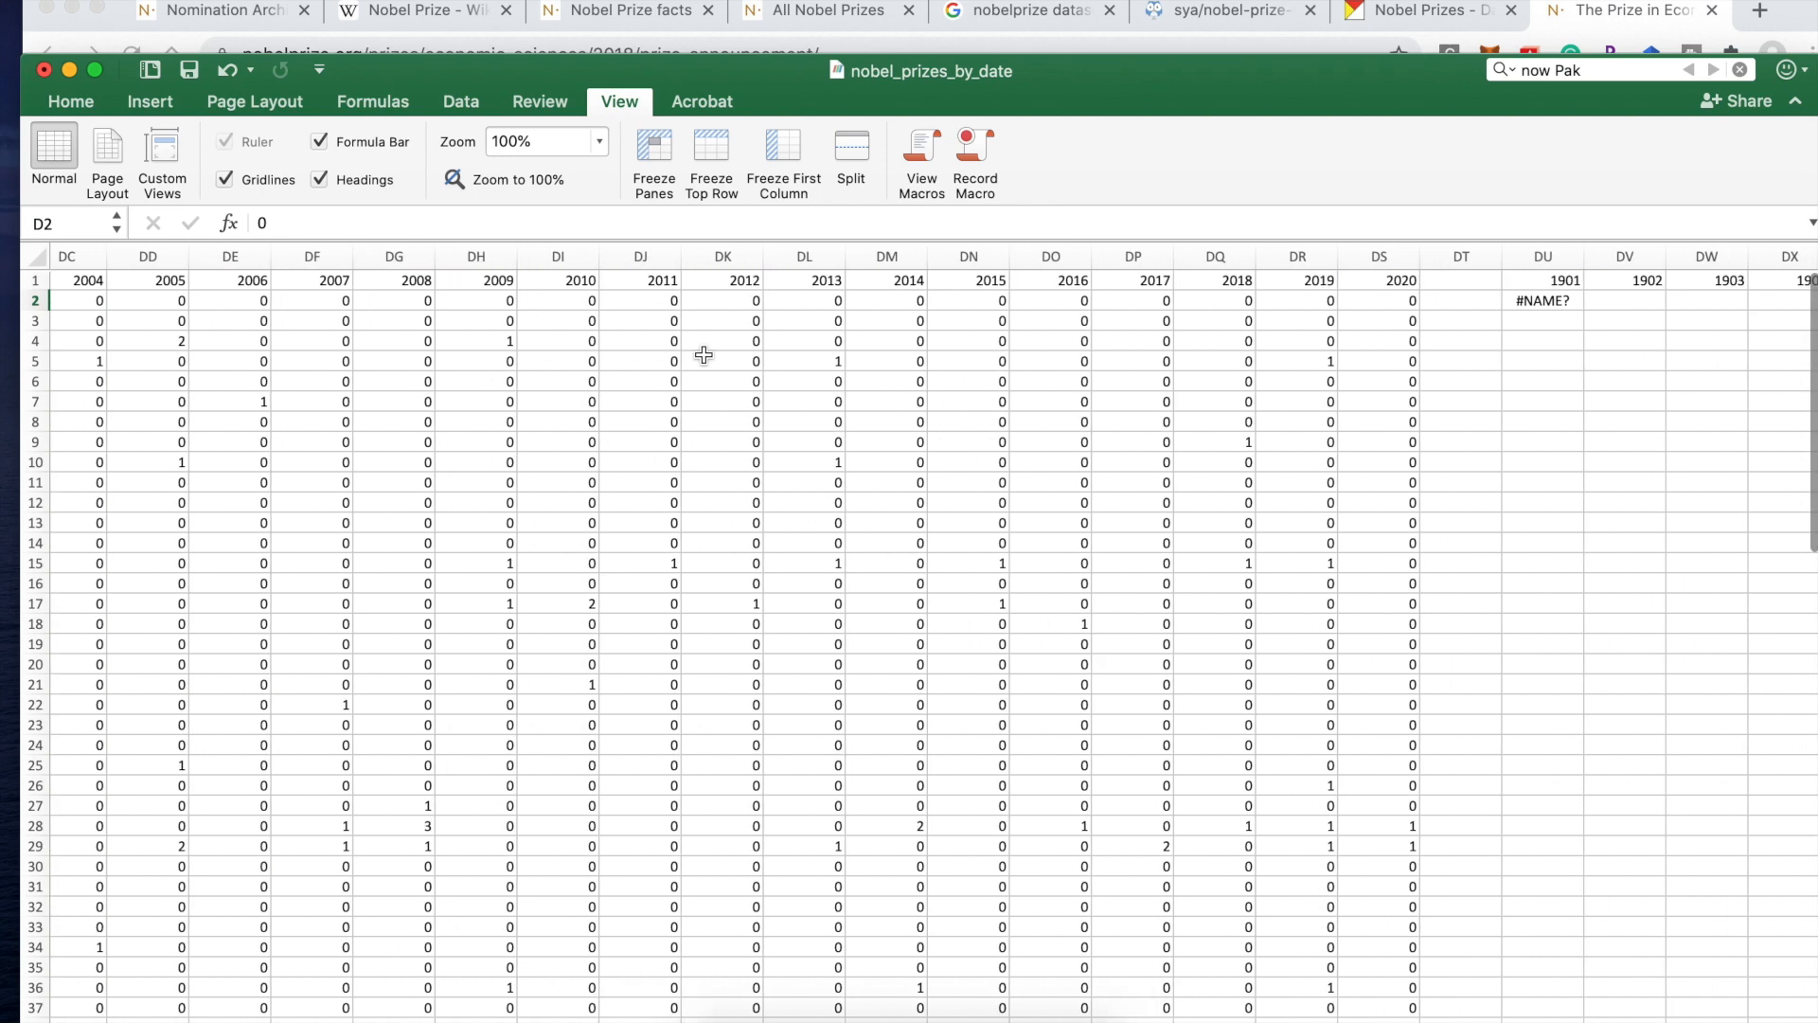
click(1552, 302)
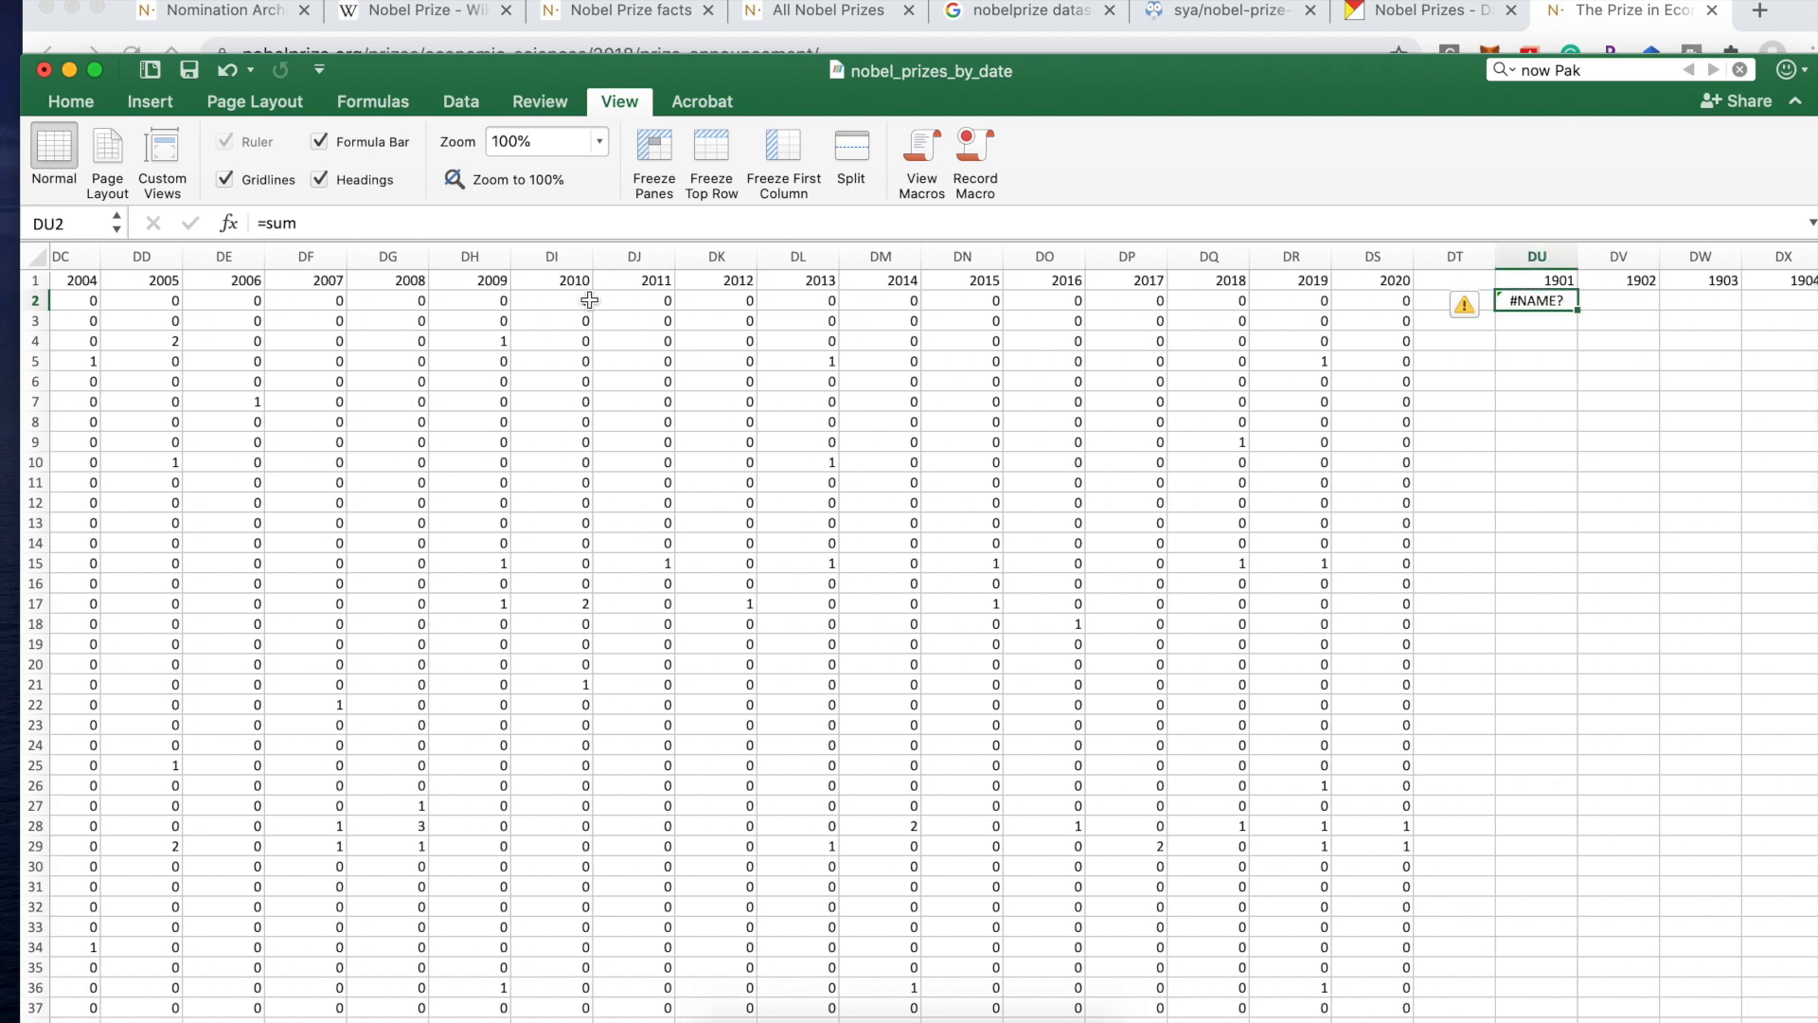
click(348, 229)
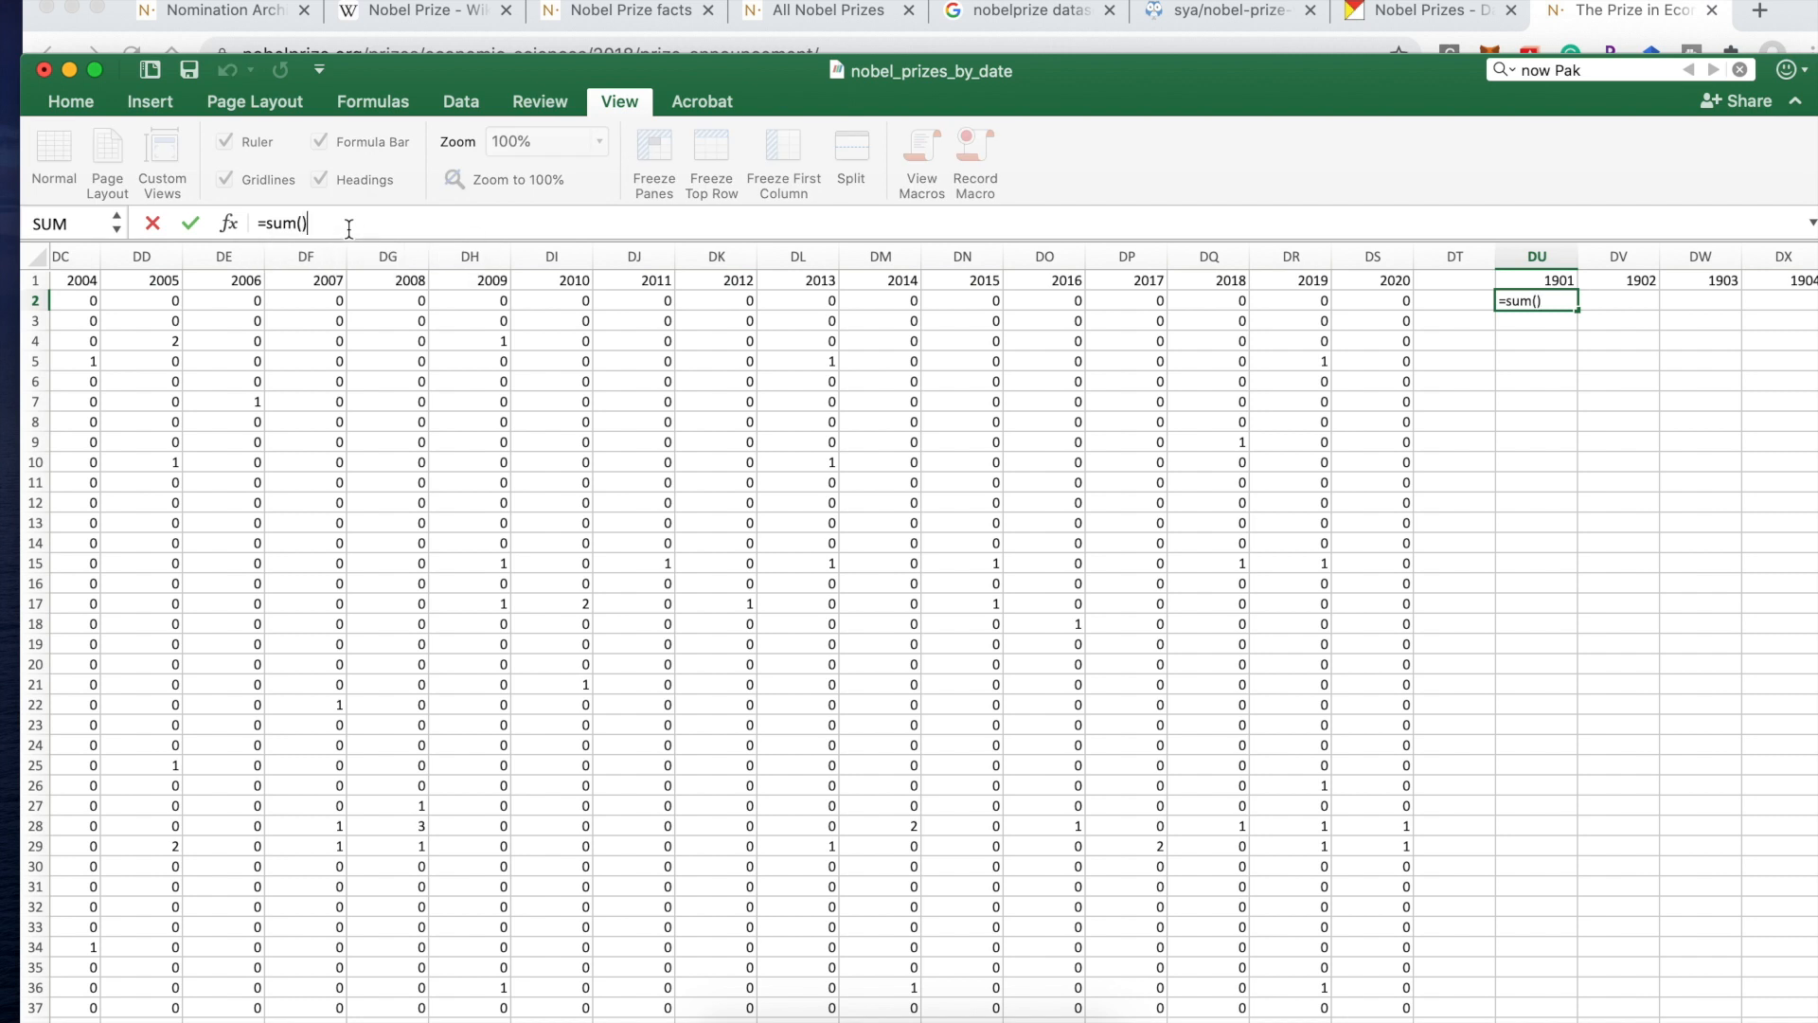
key(Left)
text(D)
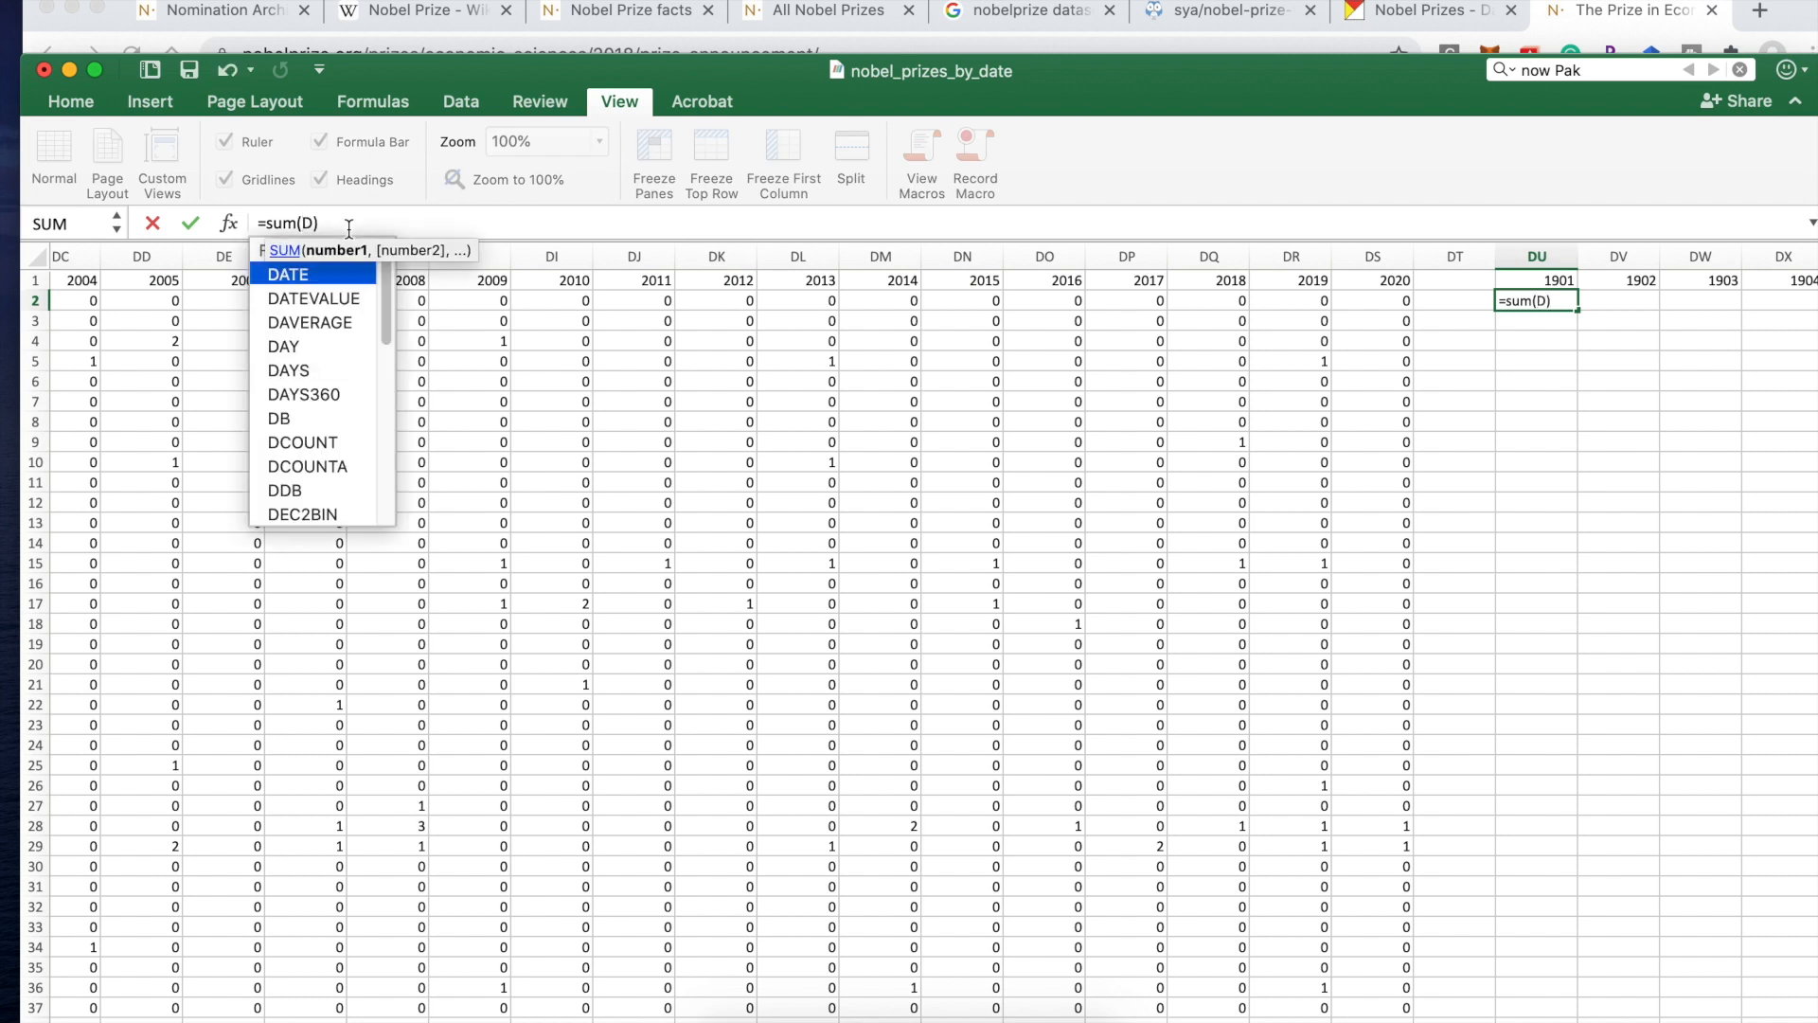
key(BackSpace)
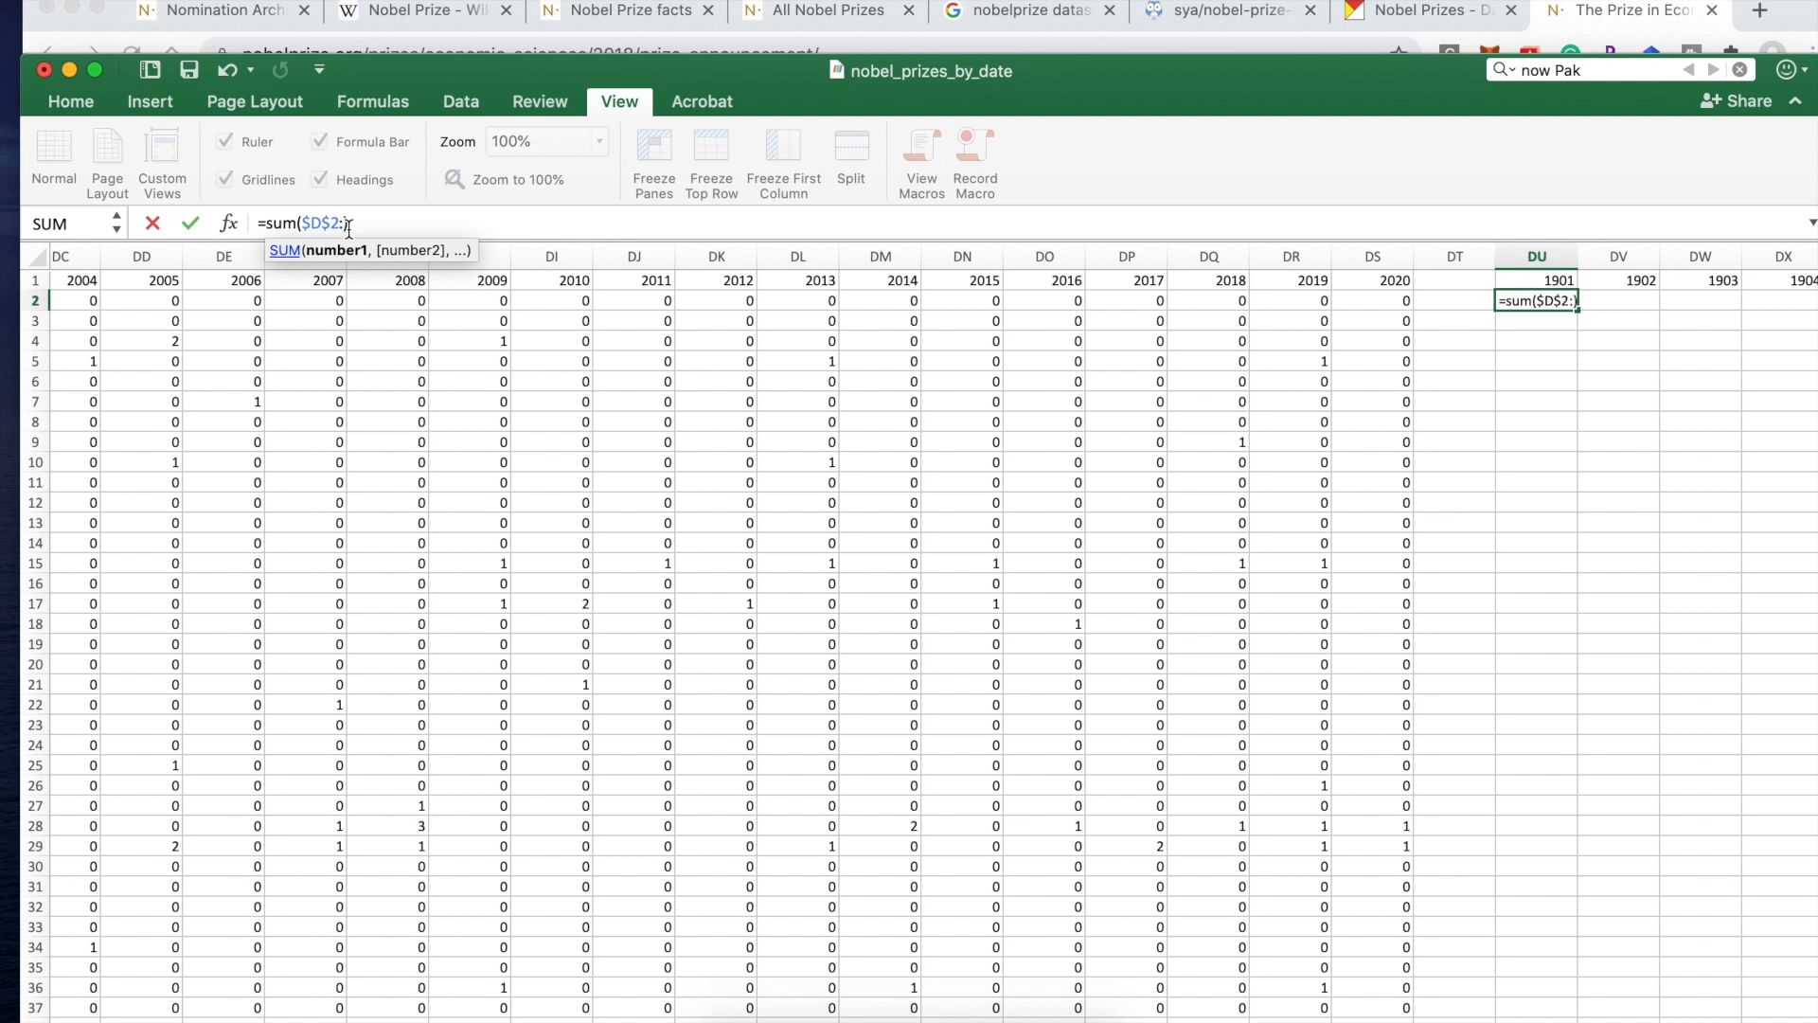
text(D)
key(Escape)
key(Return)
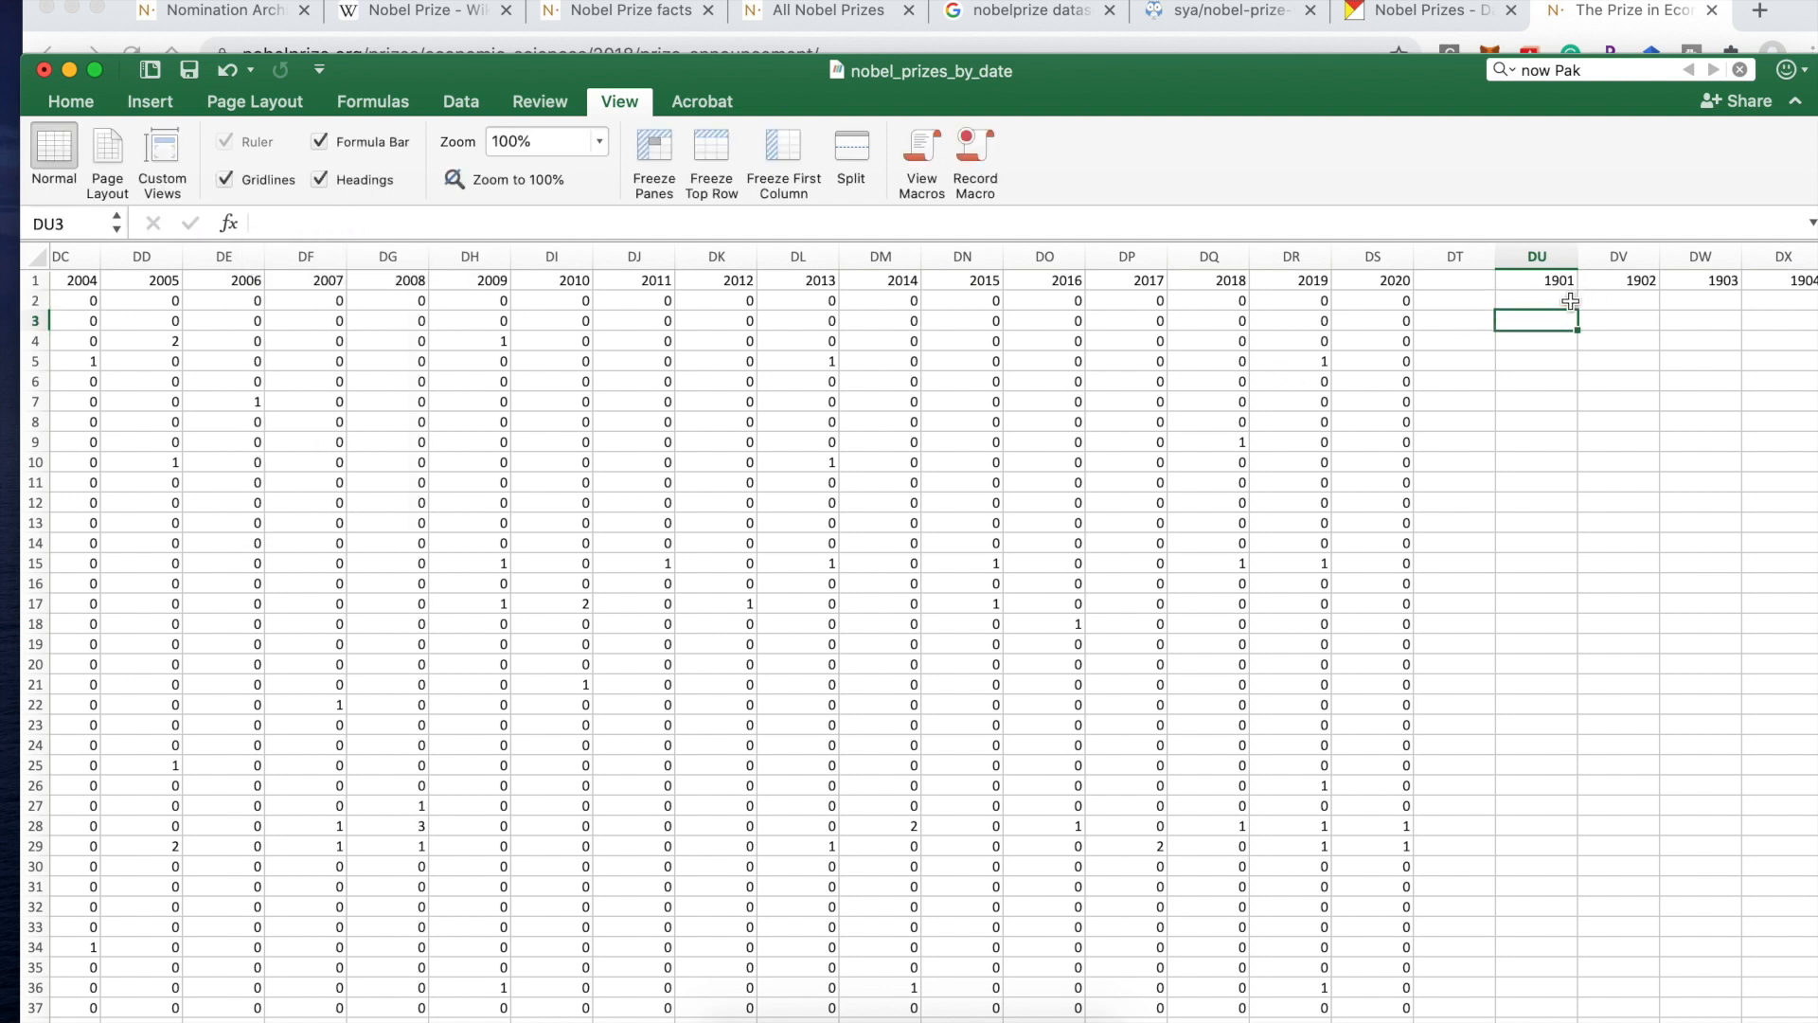
Step: Fill the DU2 running-total formula across row 2 through the second set of year headers to 2020
click(1572, 301)
drag(1580, 307, 1651, 307)
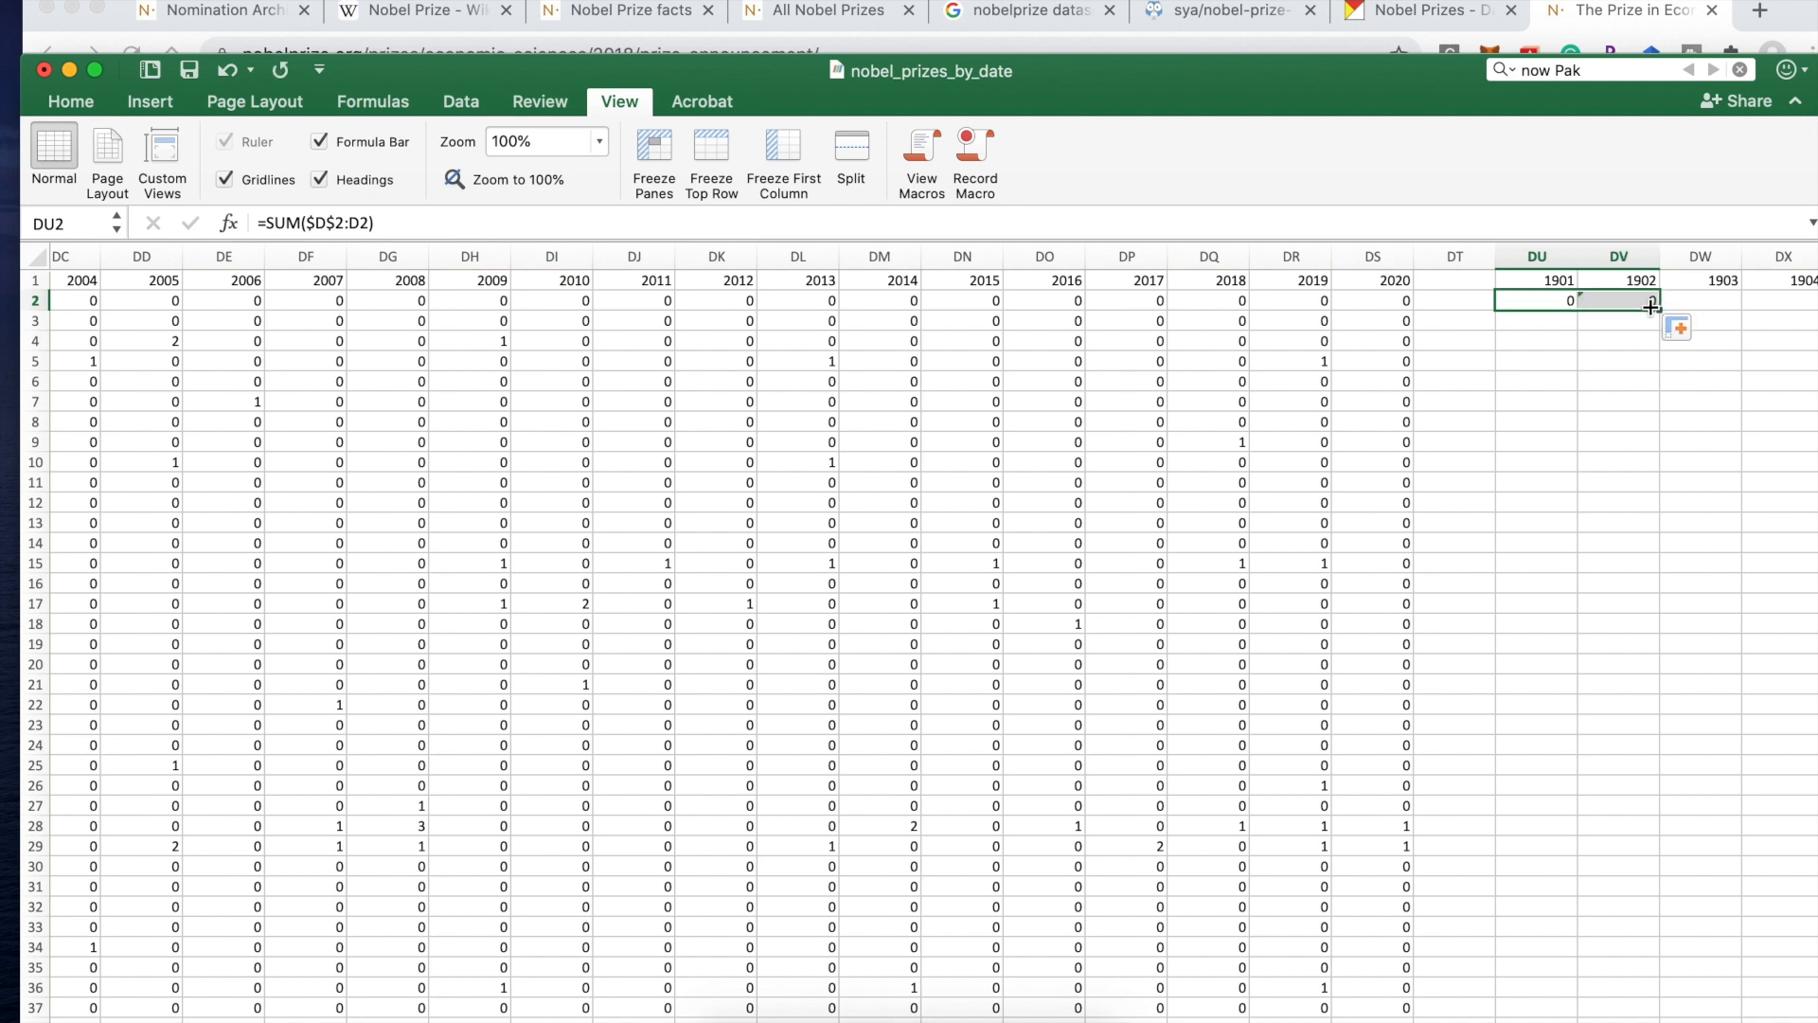
click(1621, 302)
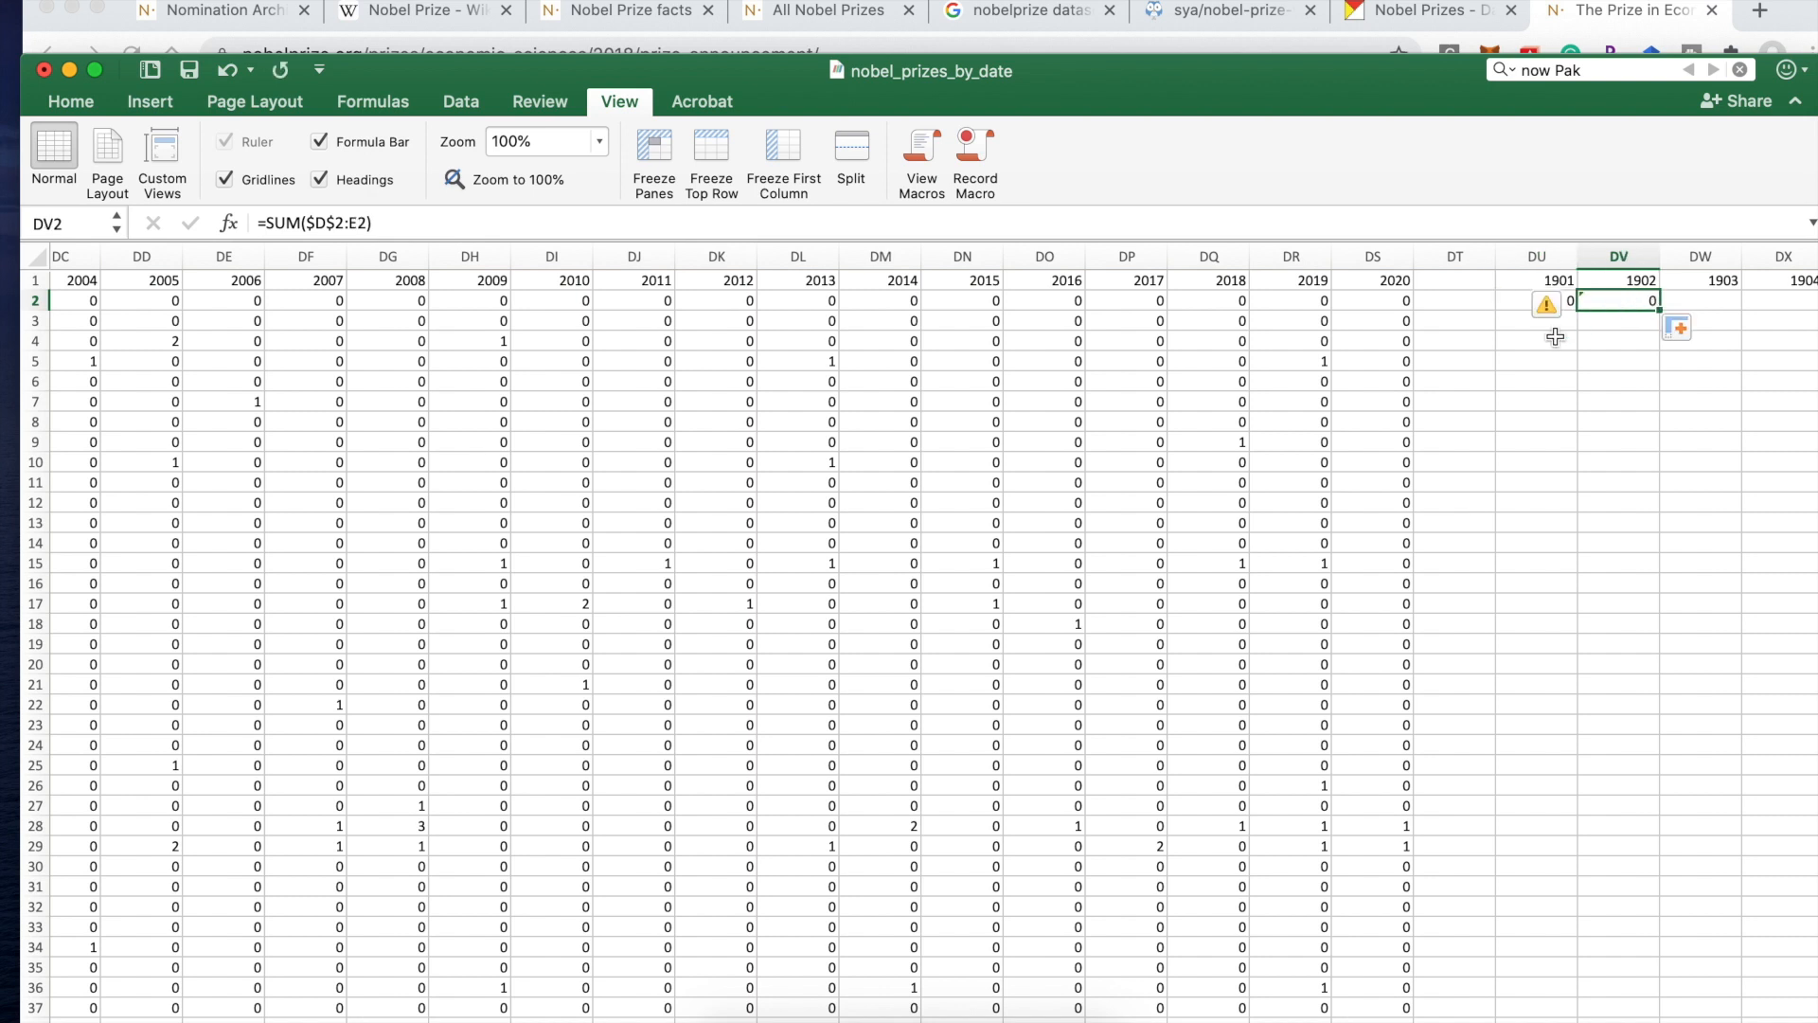
scroll(1554, 332, right, 5)
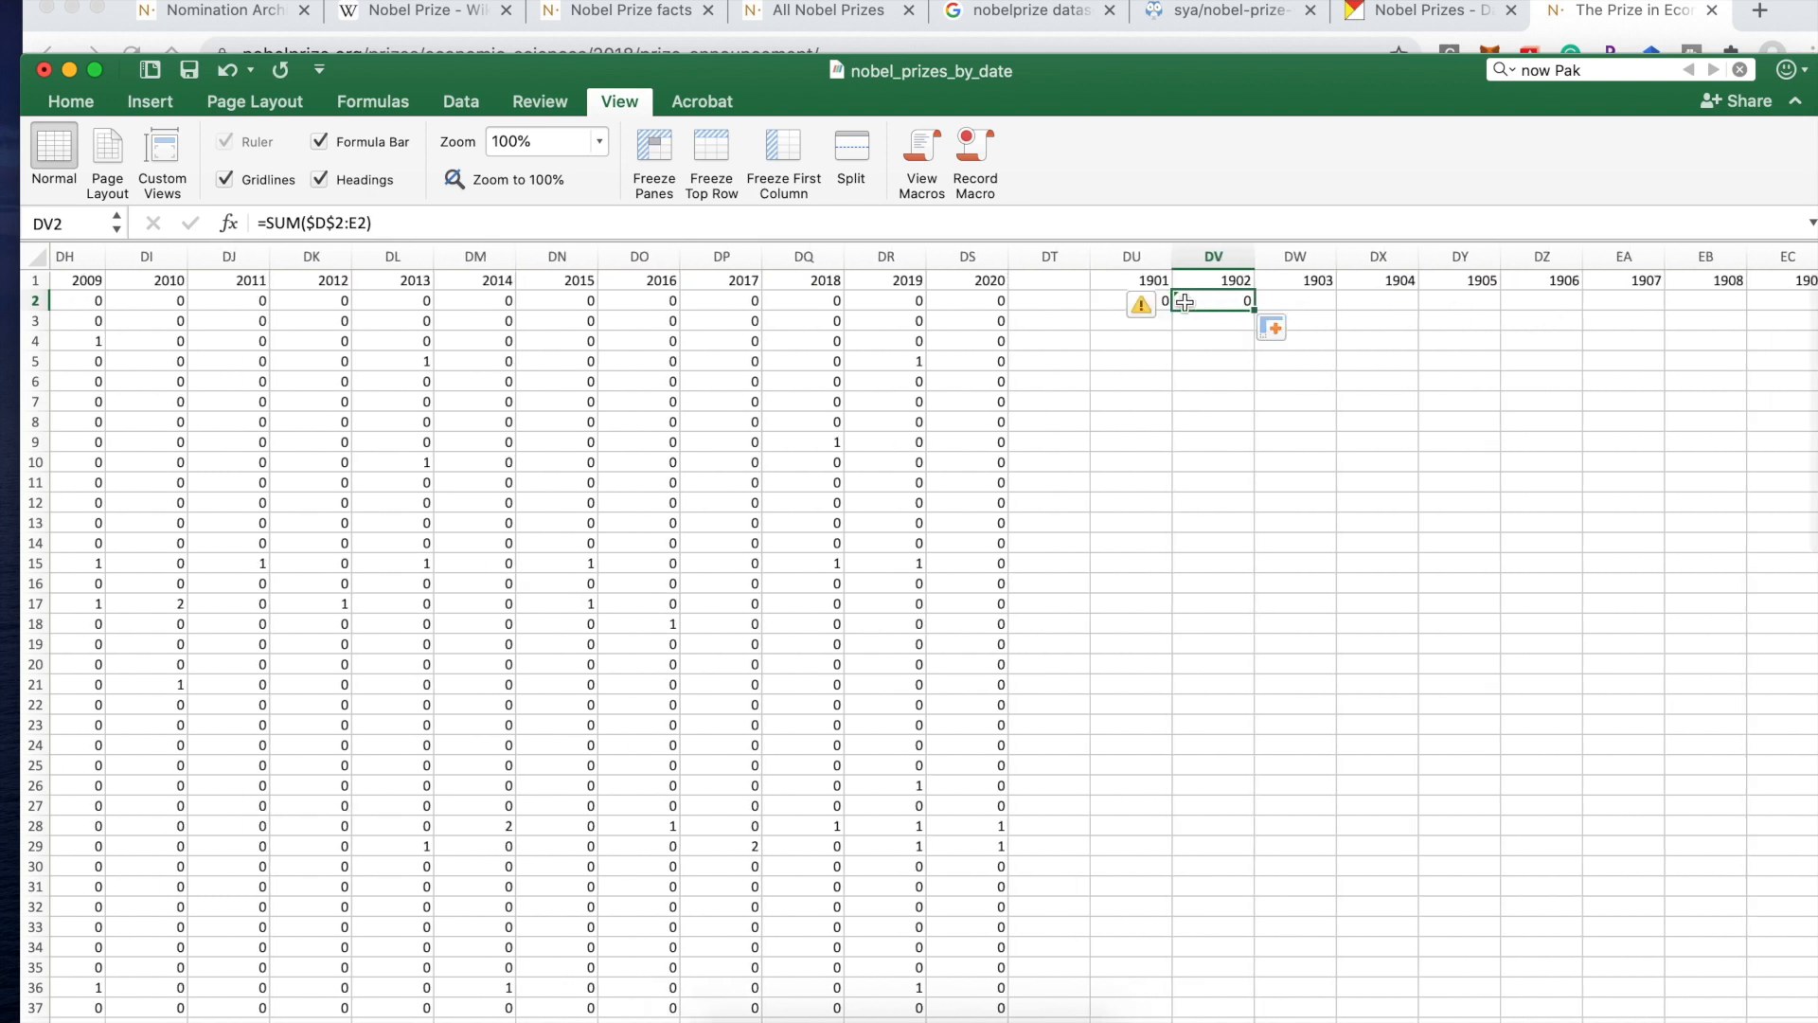
drag(1117, 301, 1423, 299)
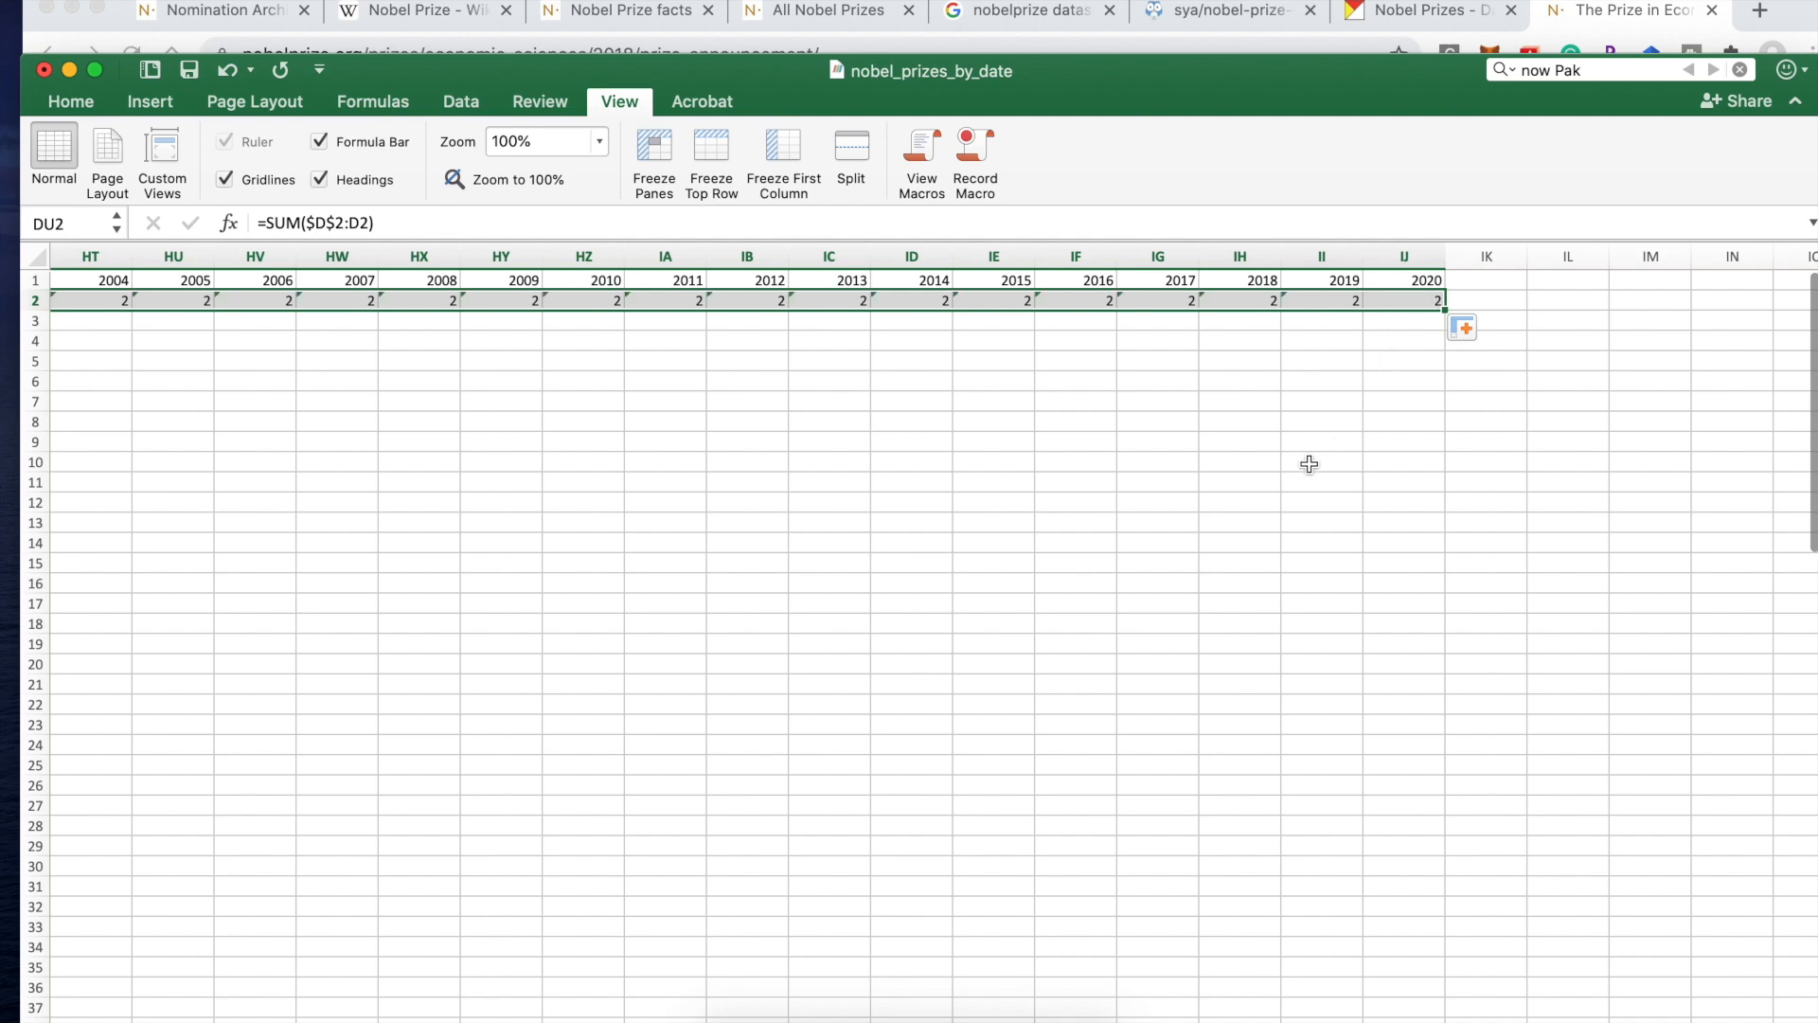
scroll(1310, 464, left, 5)
scroll(1310, 464, left, 10)
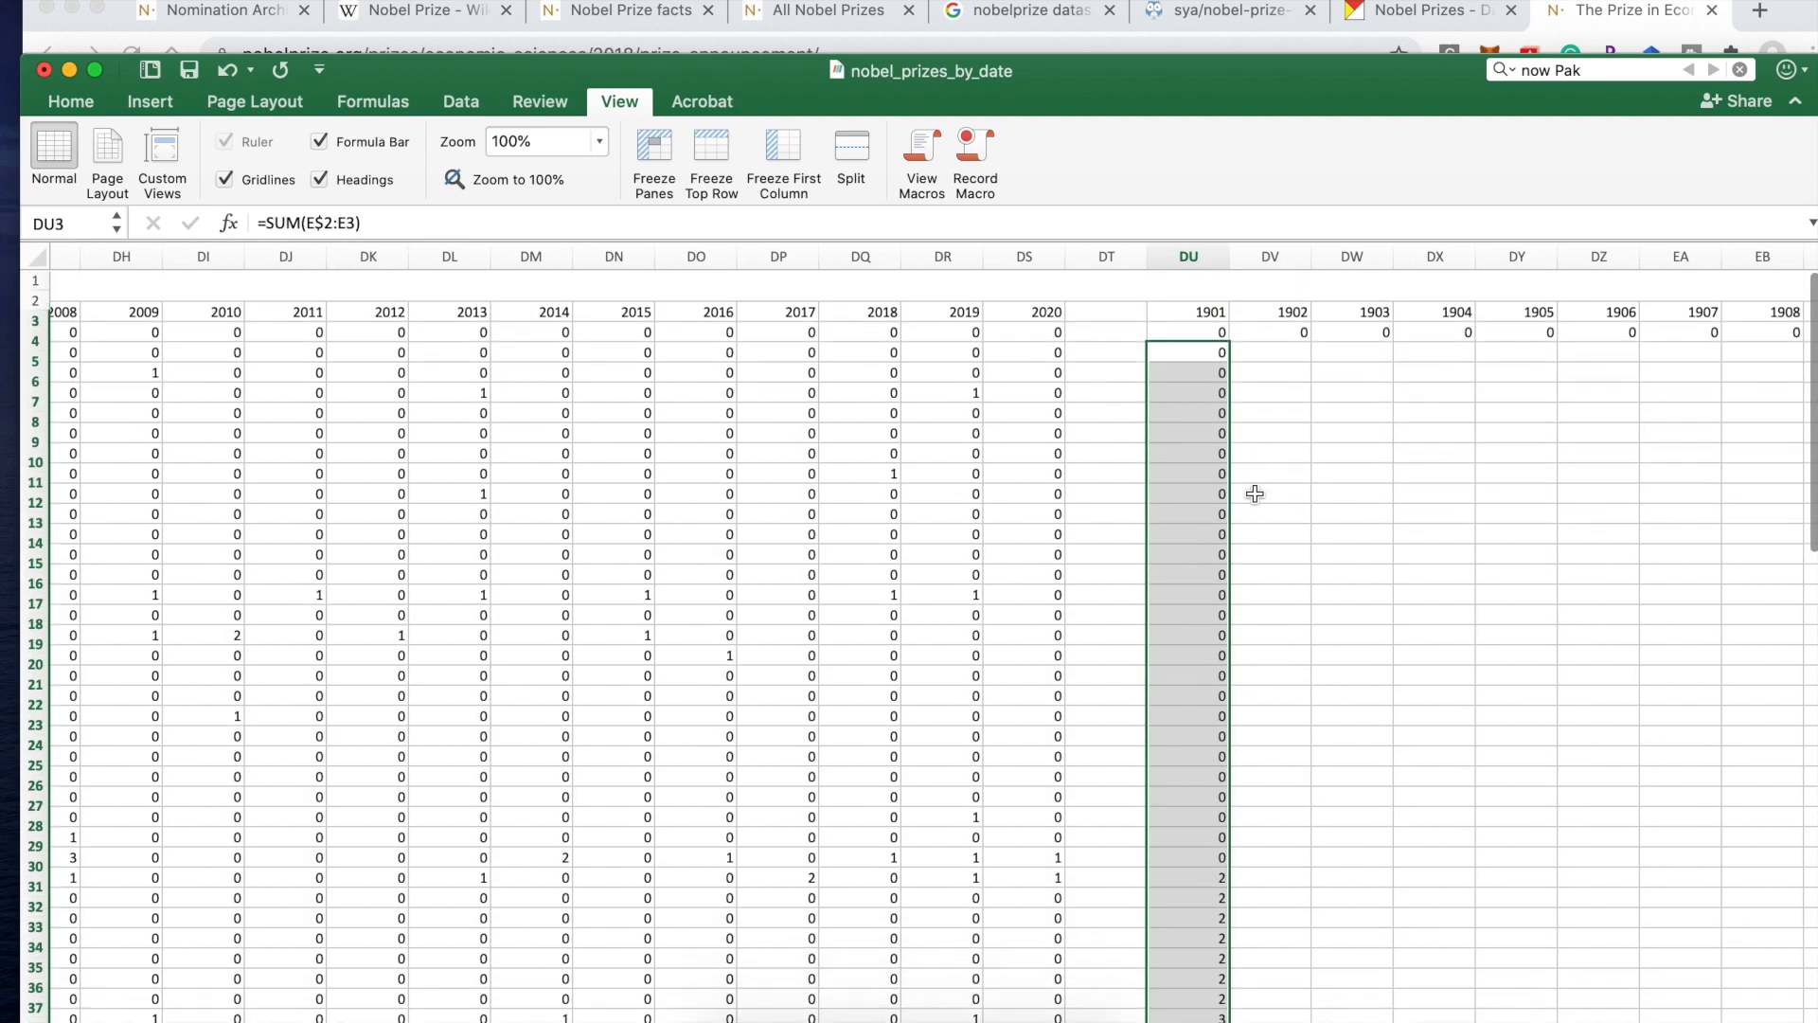
Step: Try to extend the DU running totals for rows 62 to 81 across the year columns
click(1202, 339)
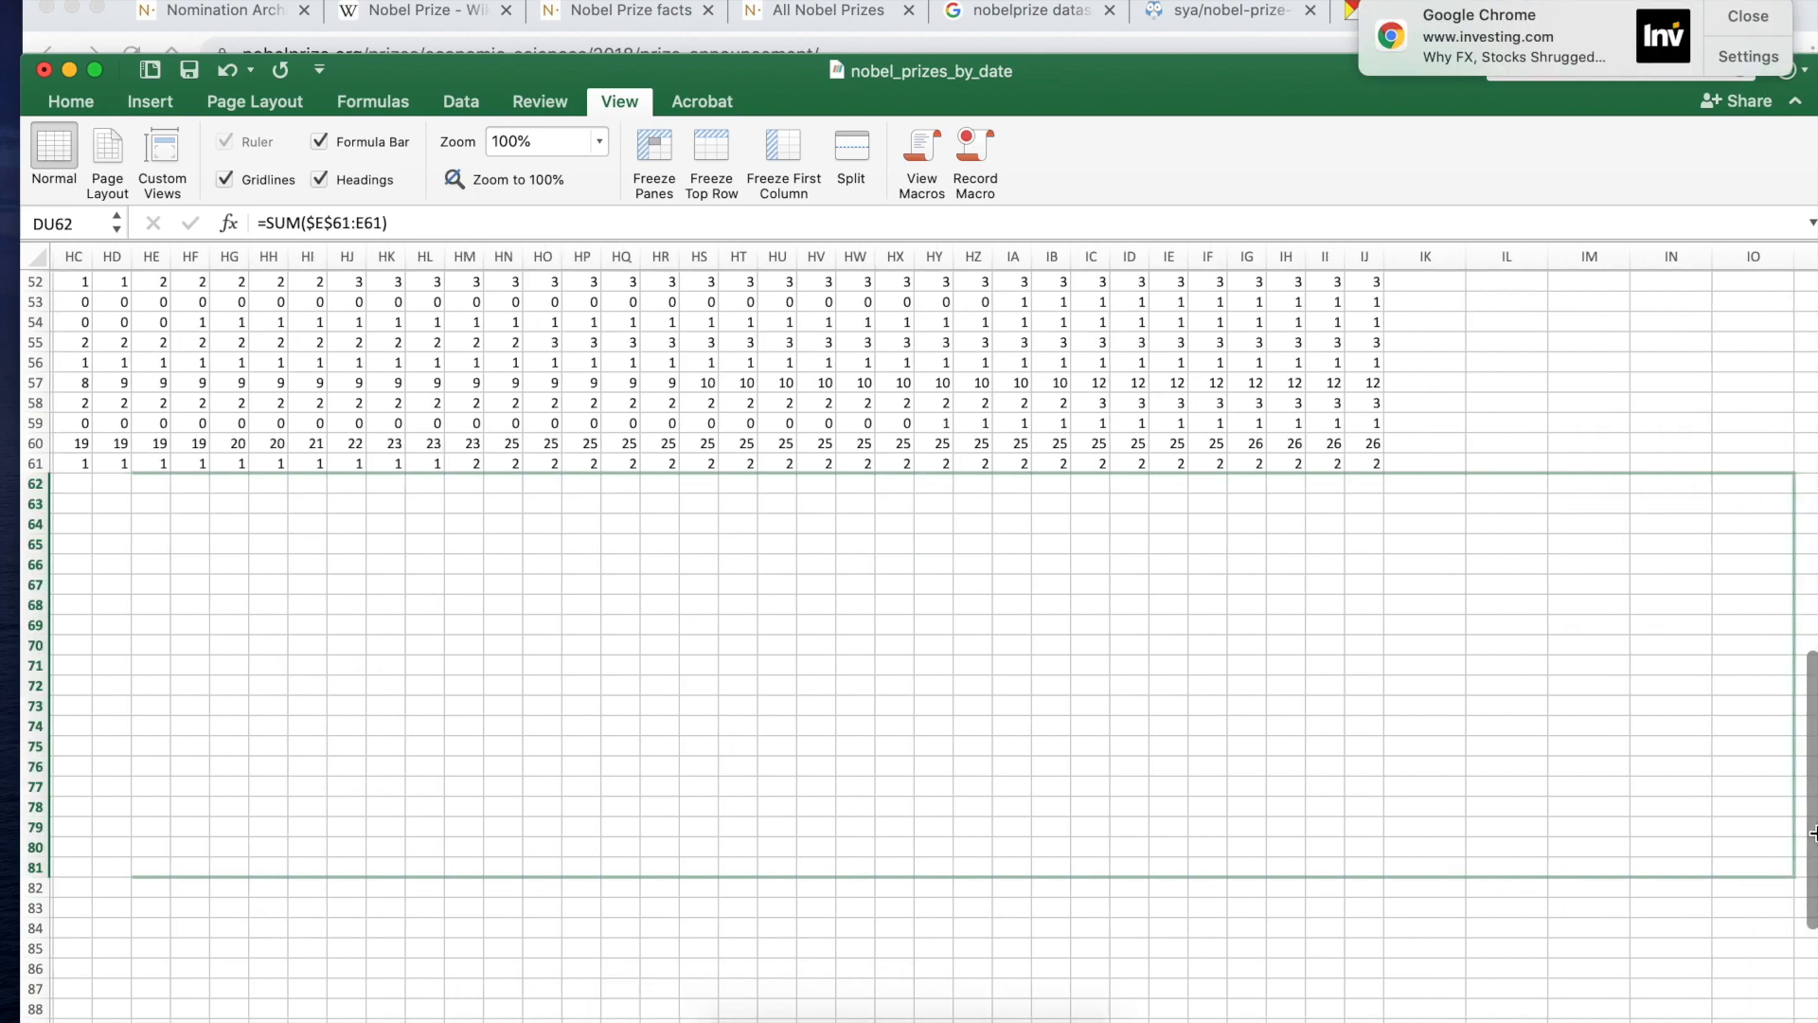
drag(1810, 805, 1023, 792)
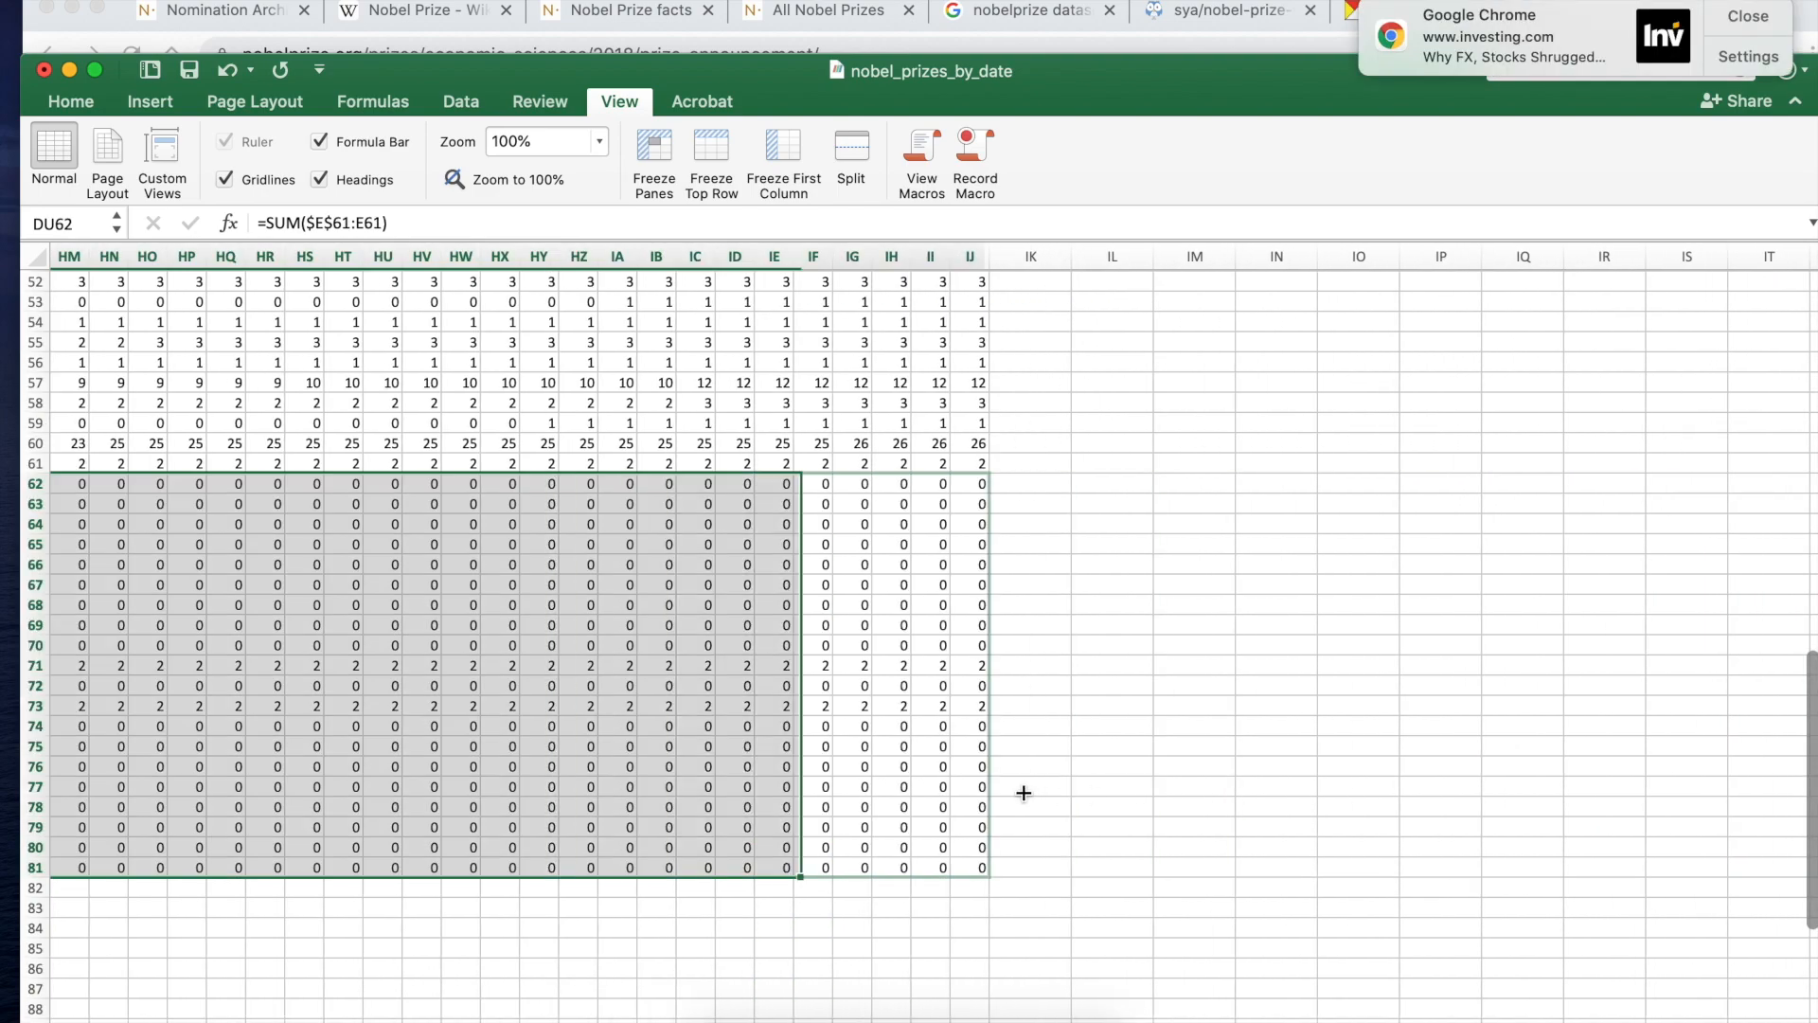
scroll(1241, 787, up, 15)
scroll(1241, 788, left, 20)
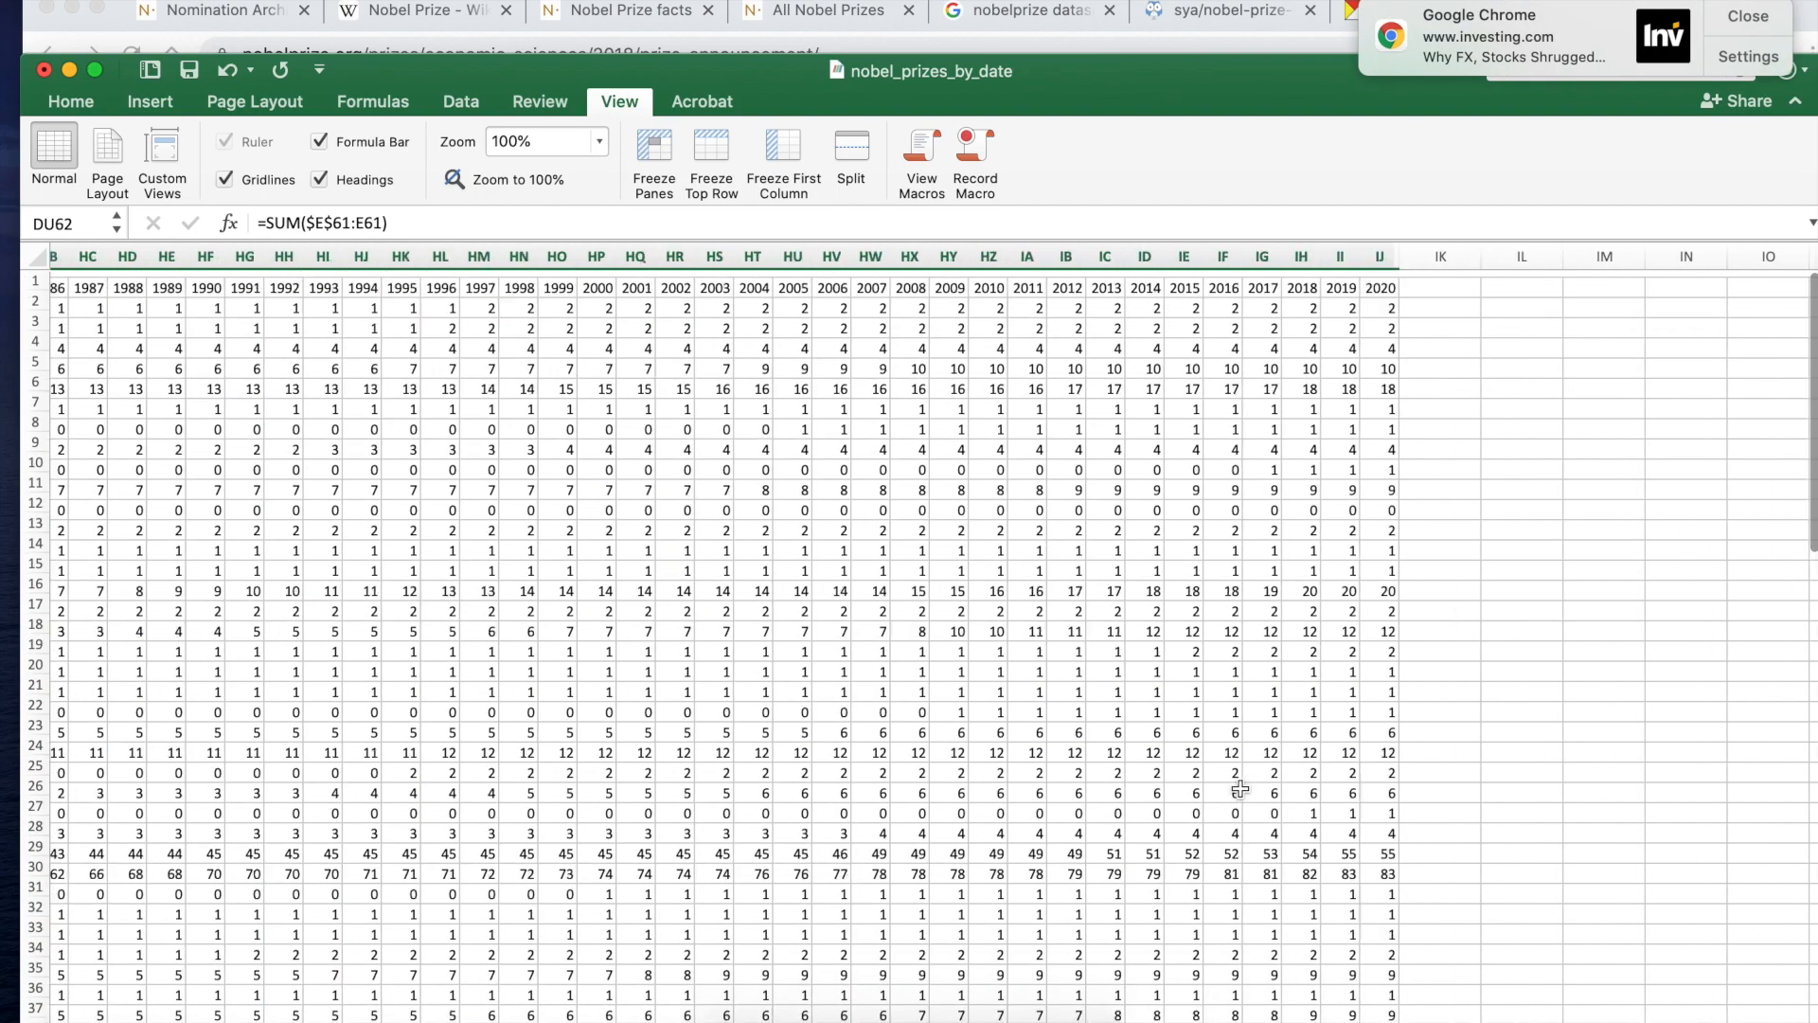
scroll(1240, 788, left, 15)
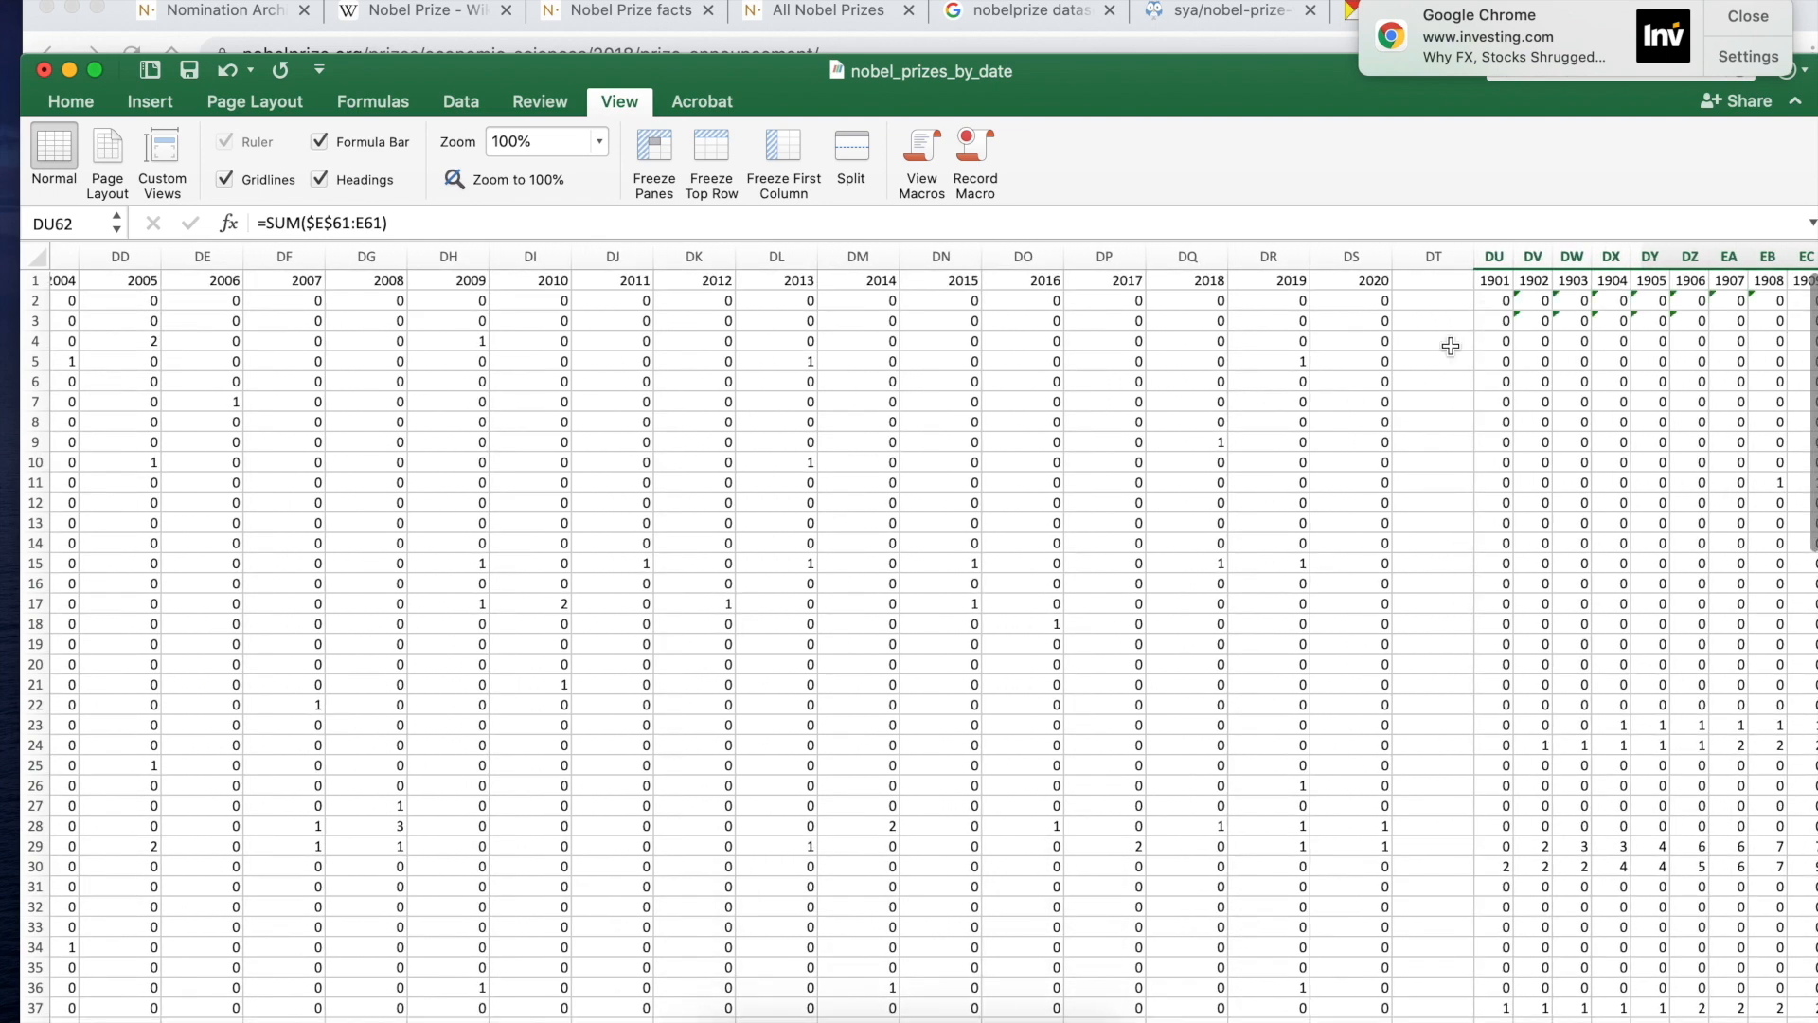
Step: Fill the running-total formulas in DU62:DU81 across to the 2020 column, IJ
scroll(1424, 365, right, 1)
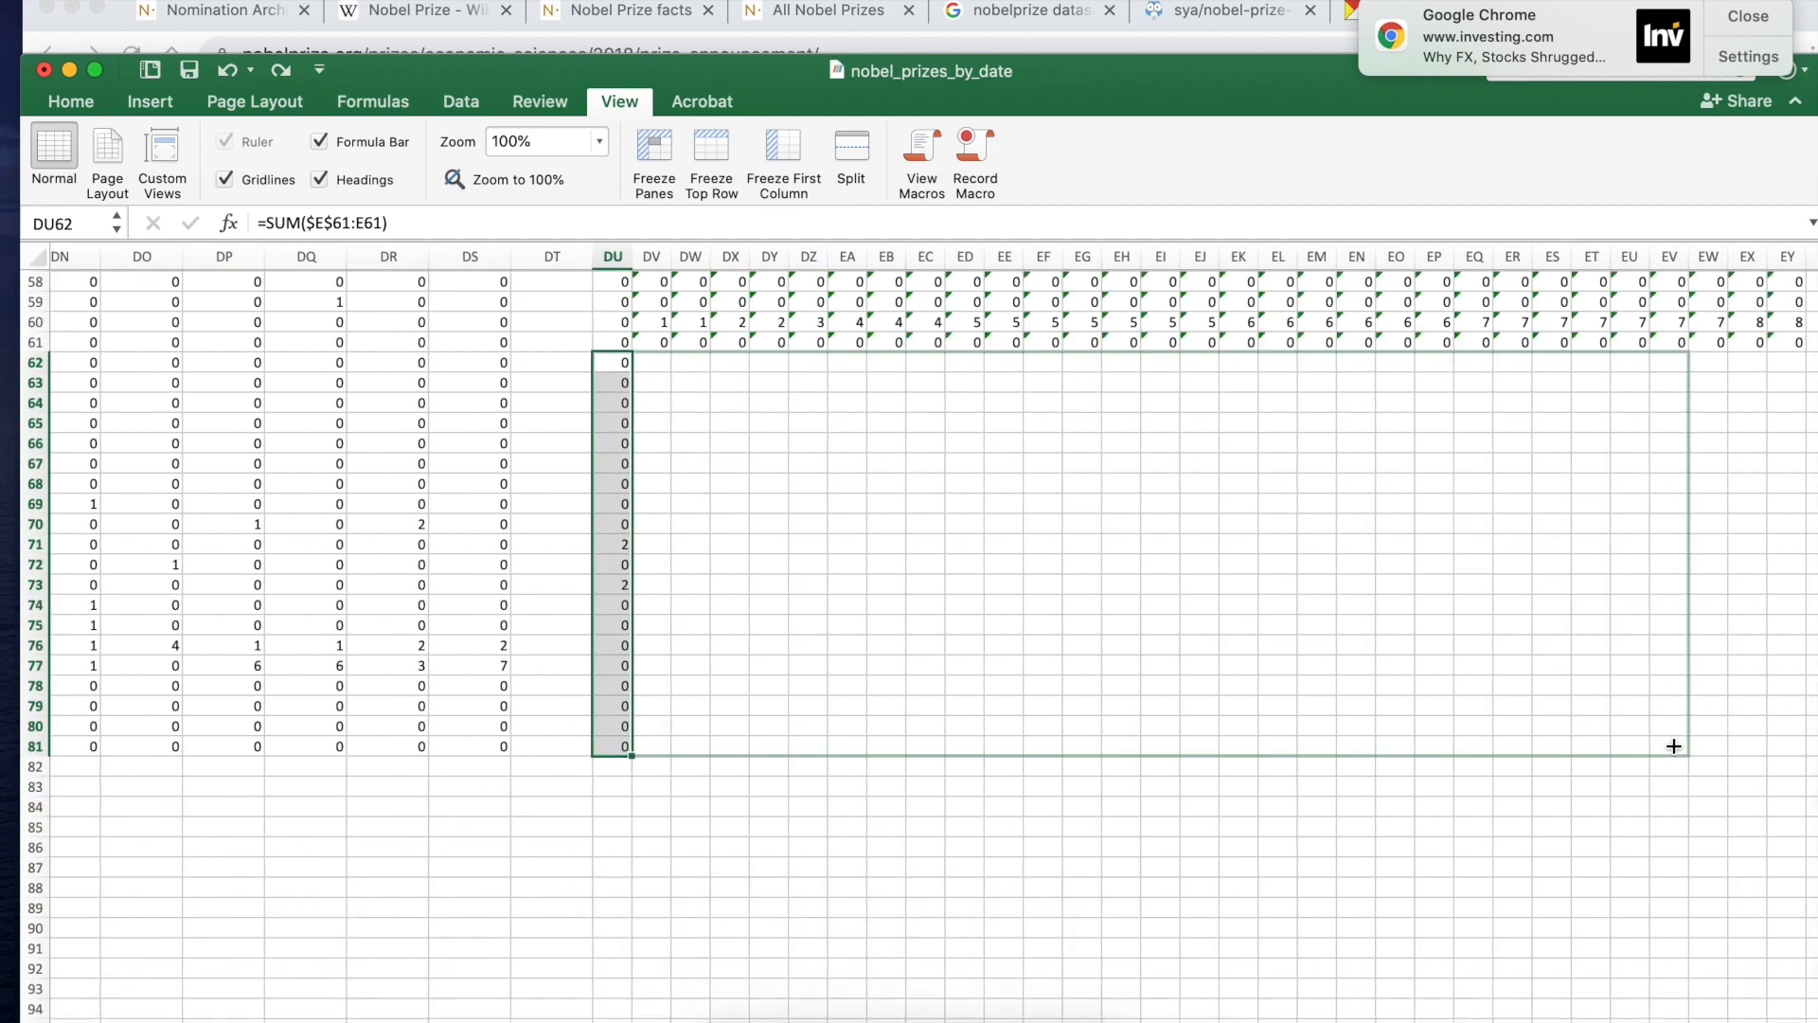
scroll(1812, 699, right, 15)
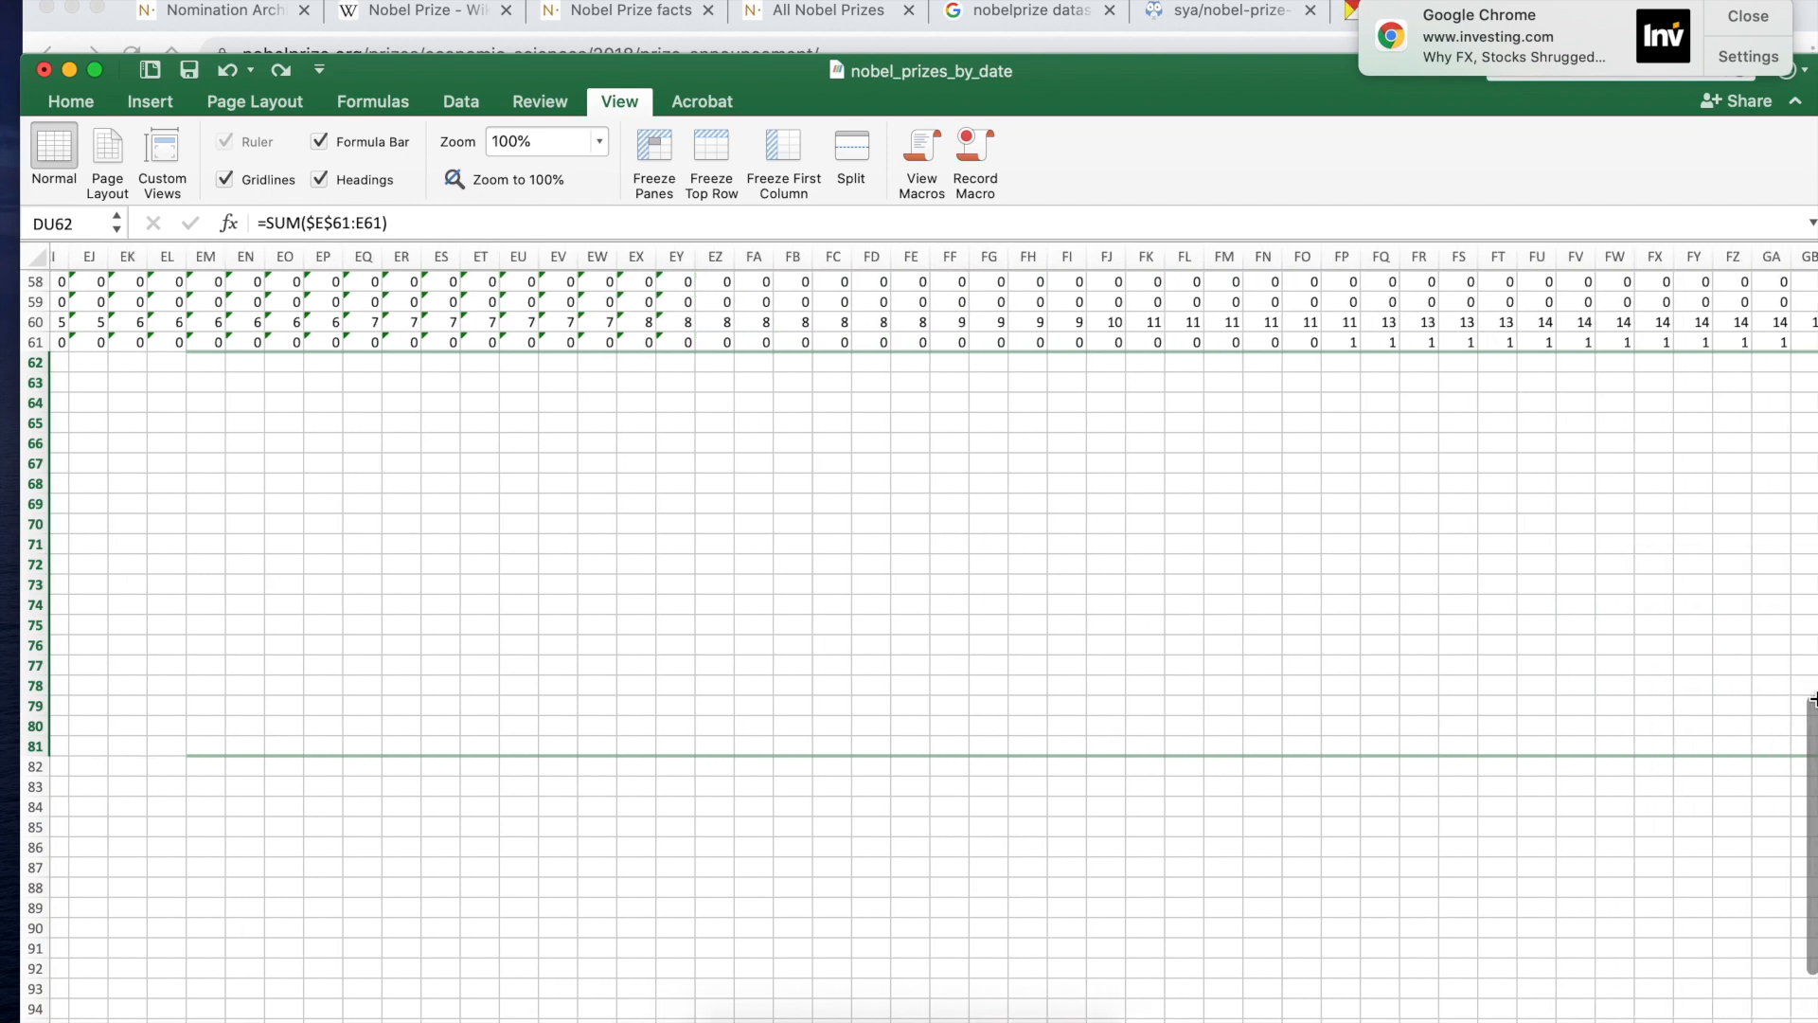
scroll(1812, 699, right, 15)
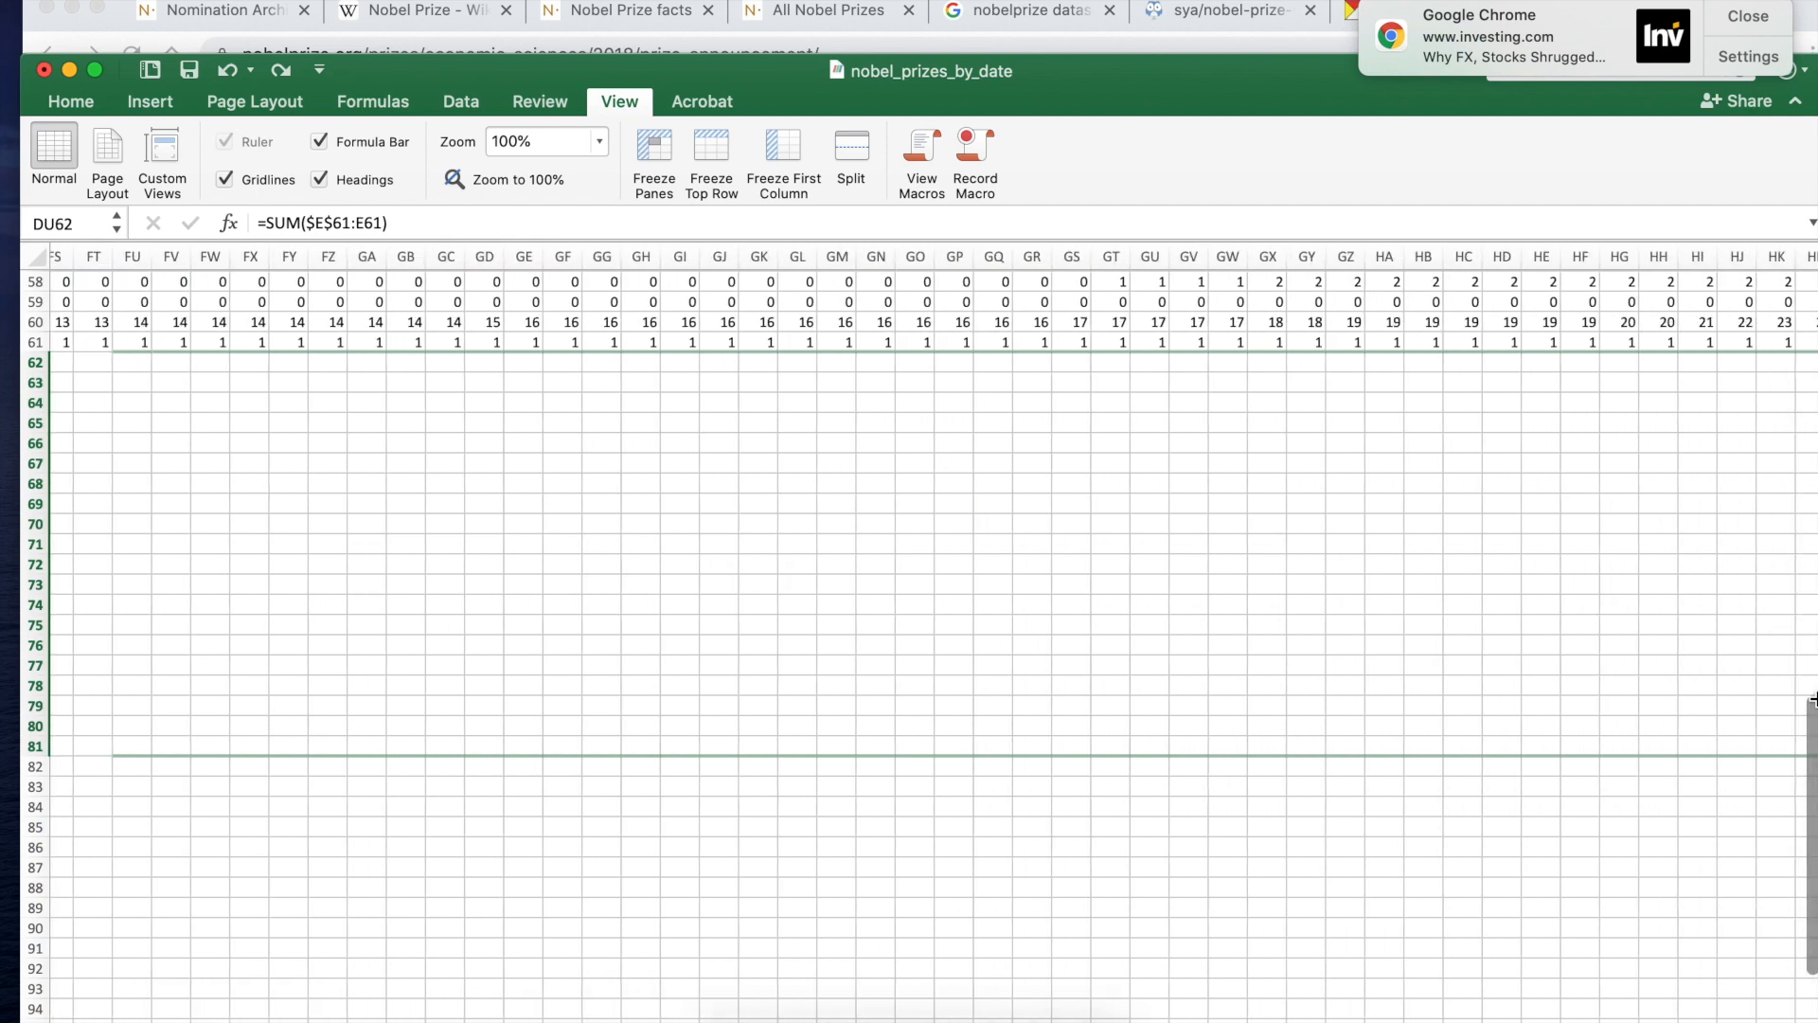
scroll(1813, 698, right, 15)
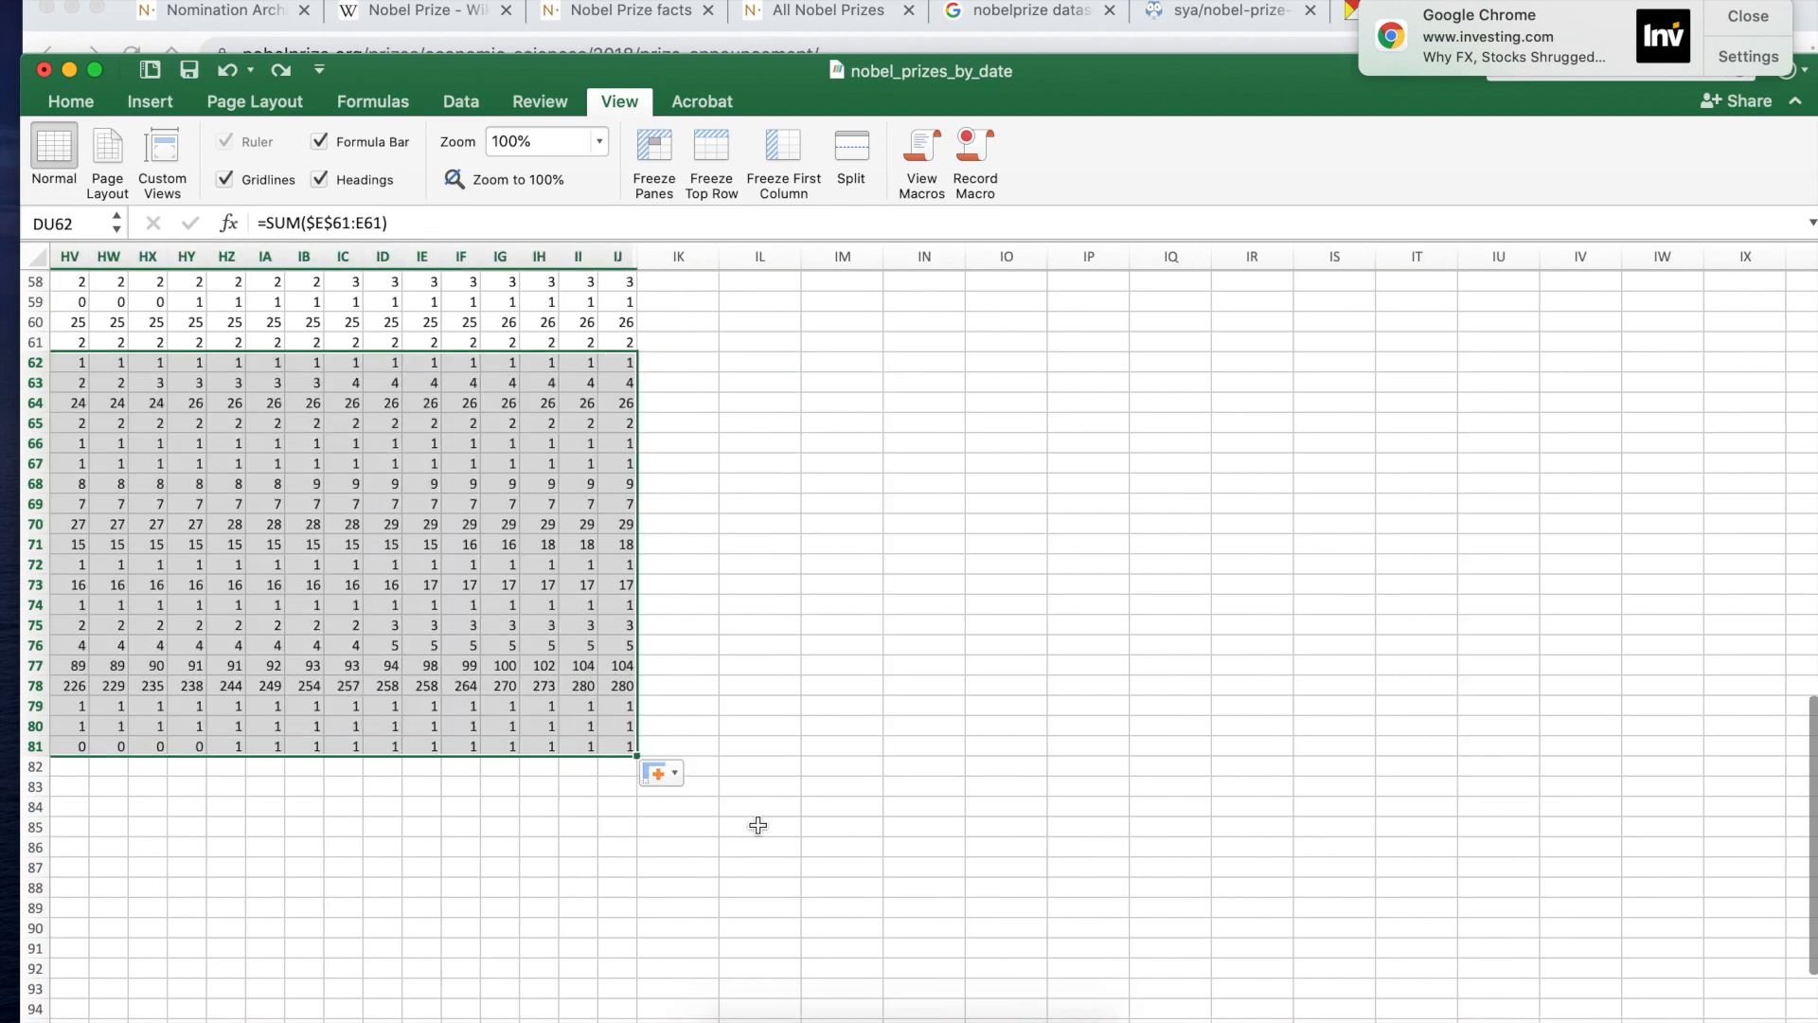
Step: Look over the filled running totals and the cumulative year table in Workbook2
scroll(829, 842, up, 2)
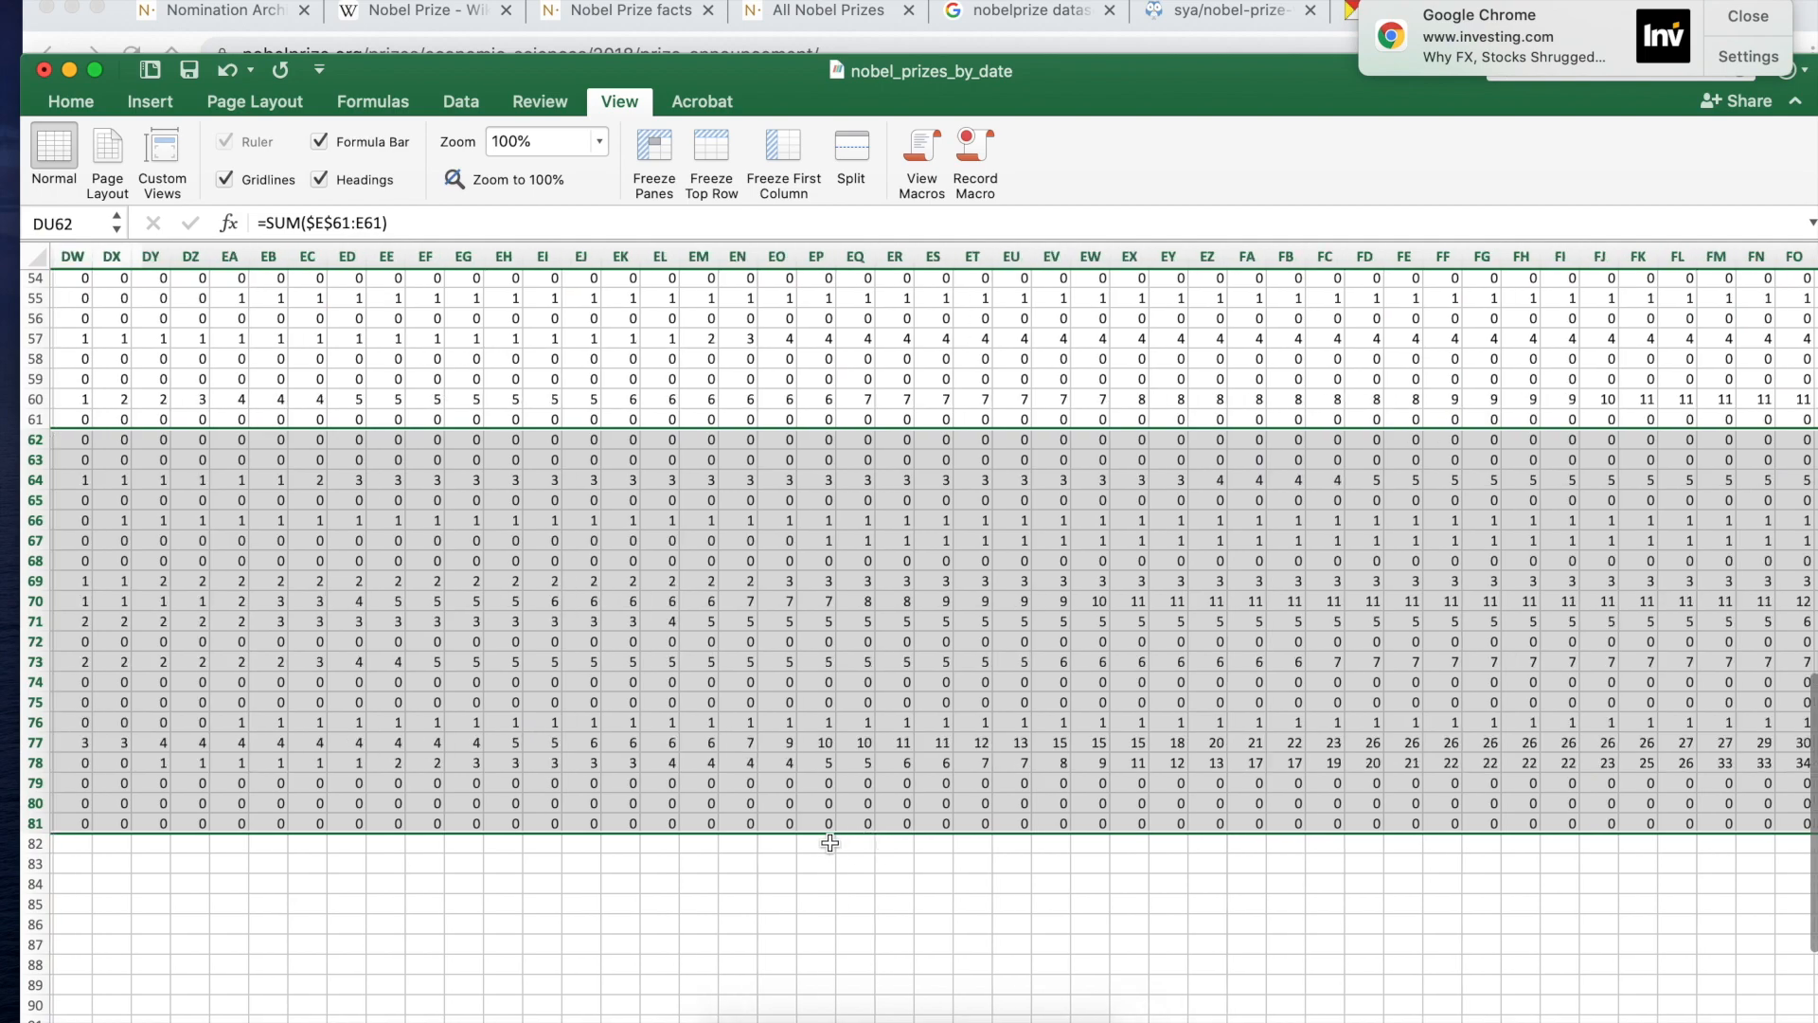
scroll(1260, 633, right, 15)
scroll(1259, 633, up, 1)
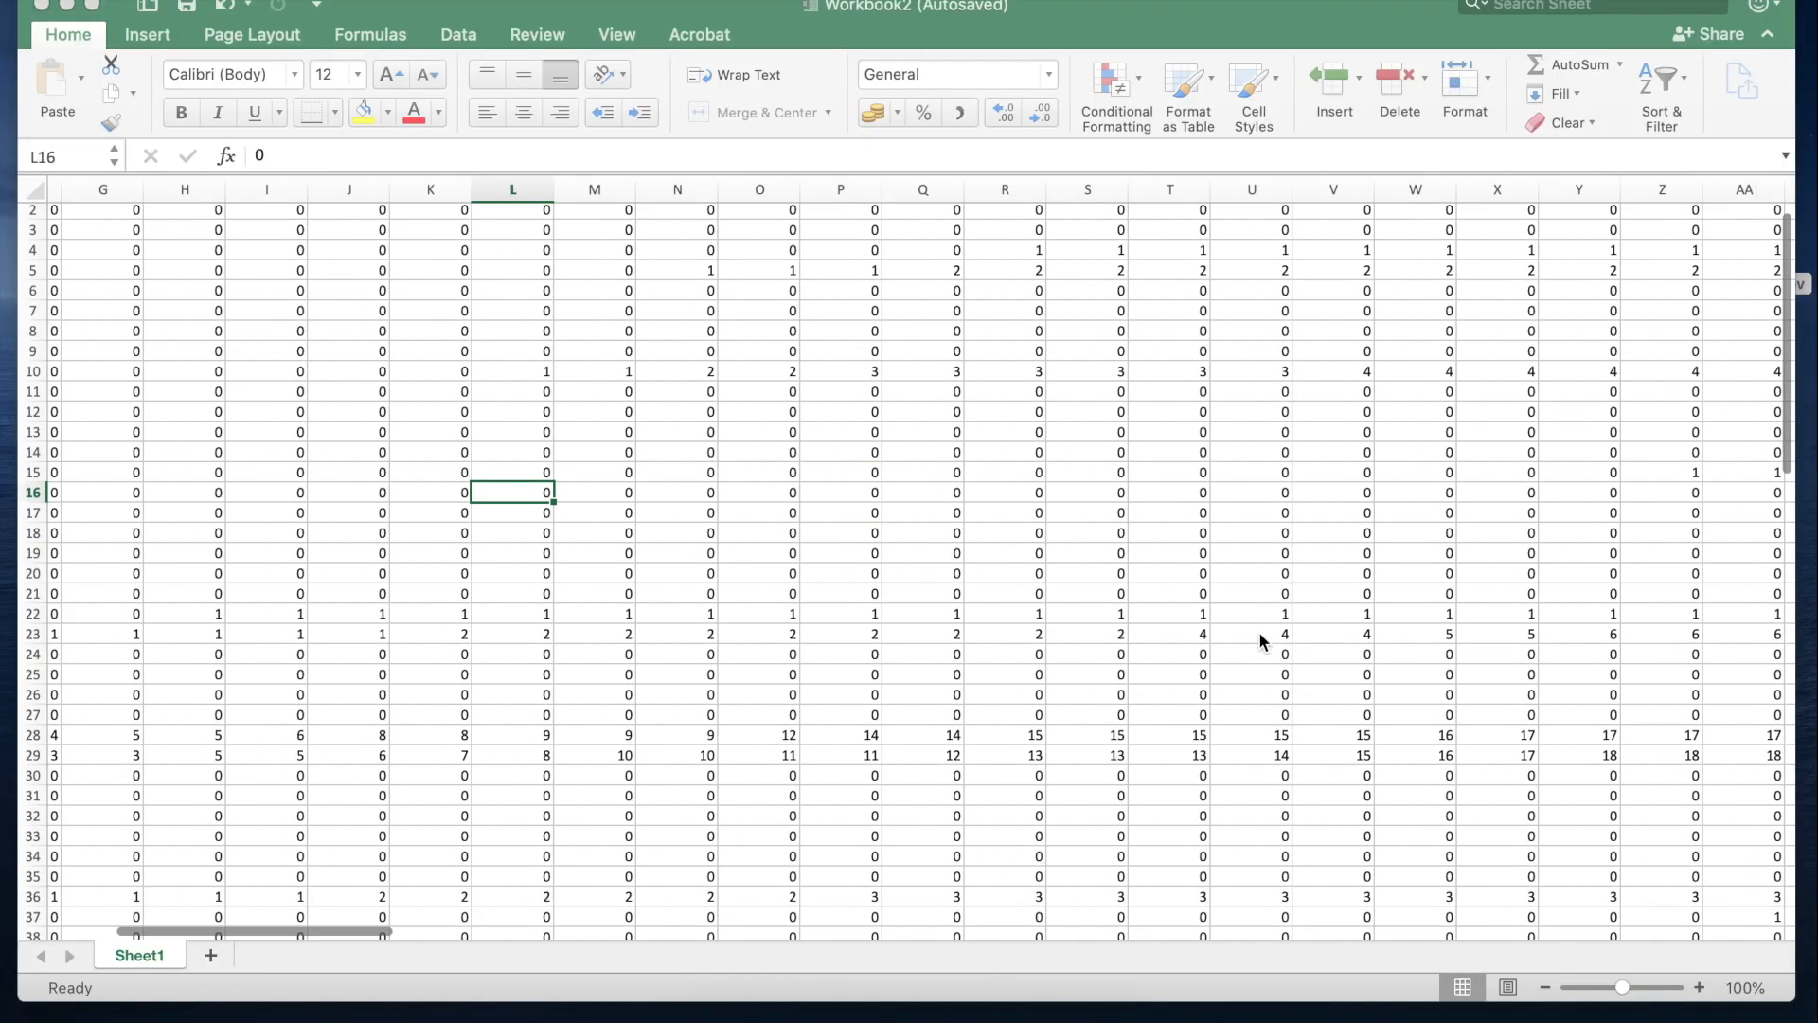
scroll(1258, 630, right, 20)
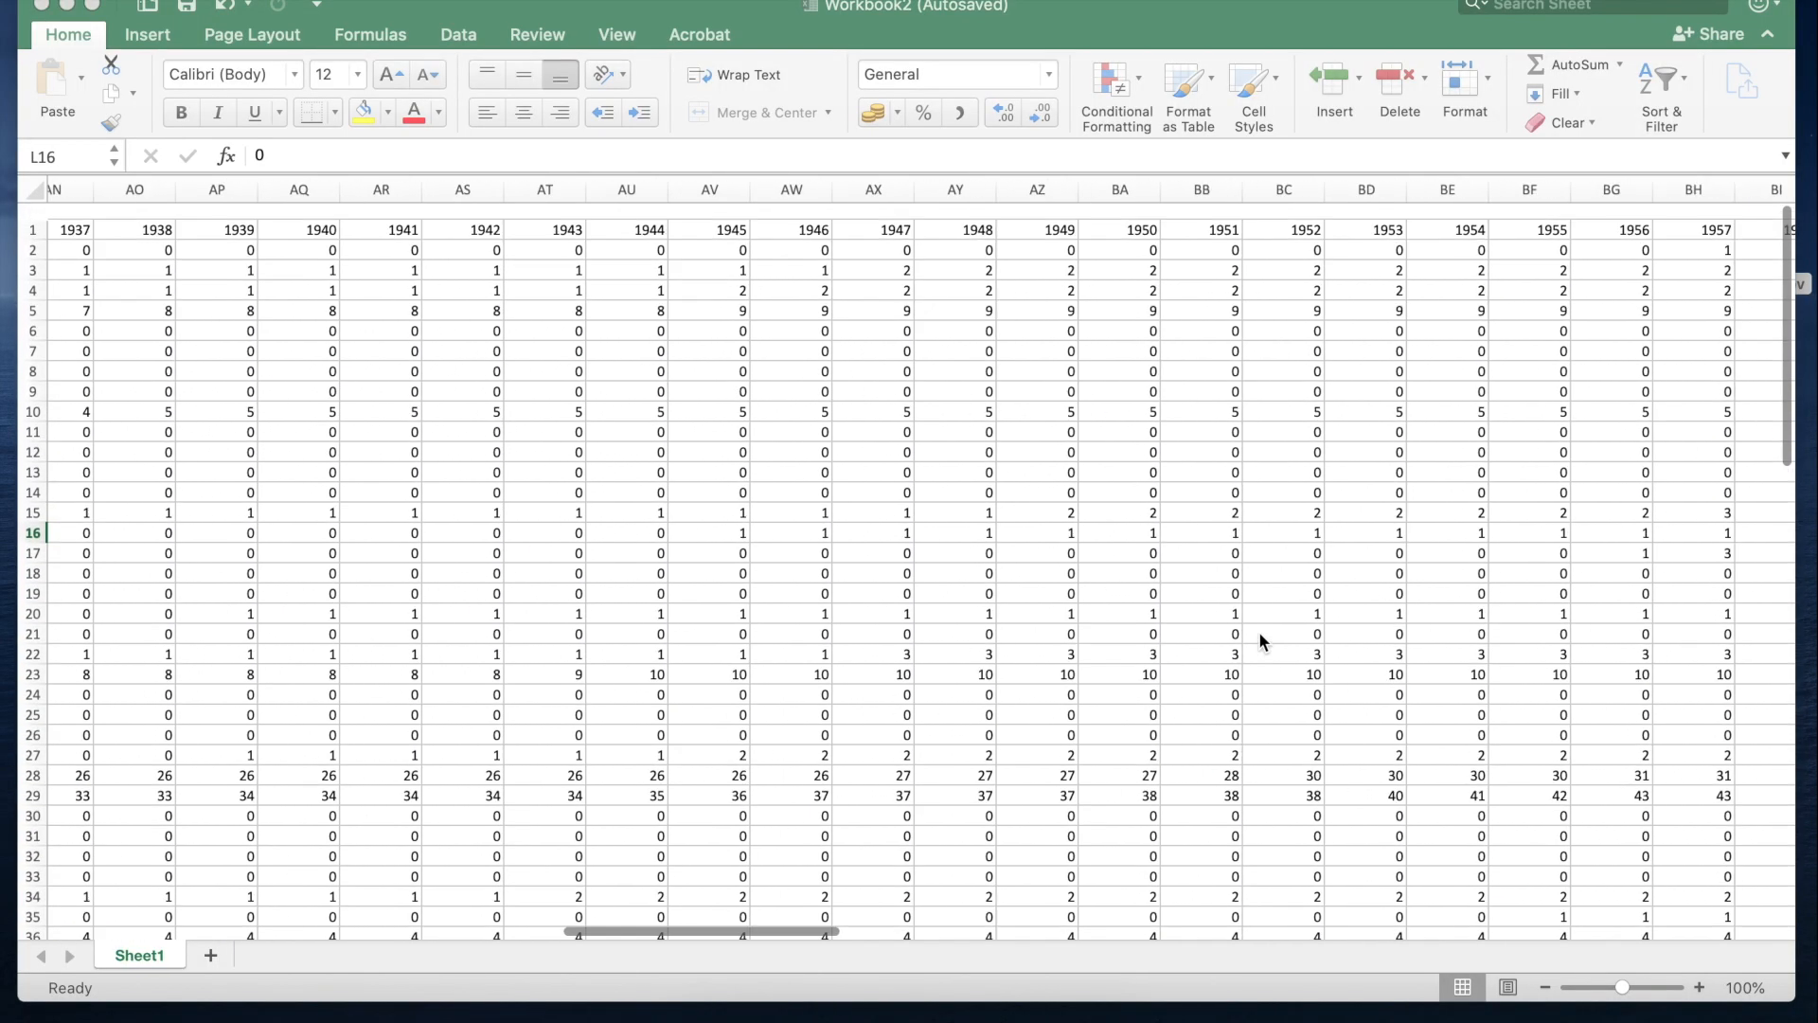
scroll(1258, 631, right, 13)
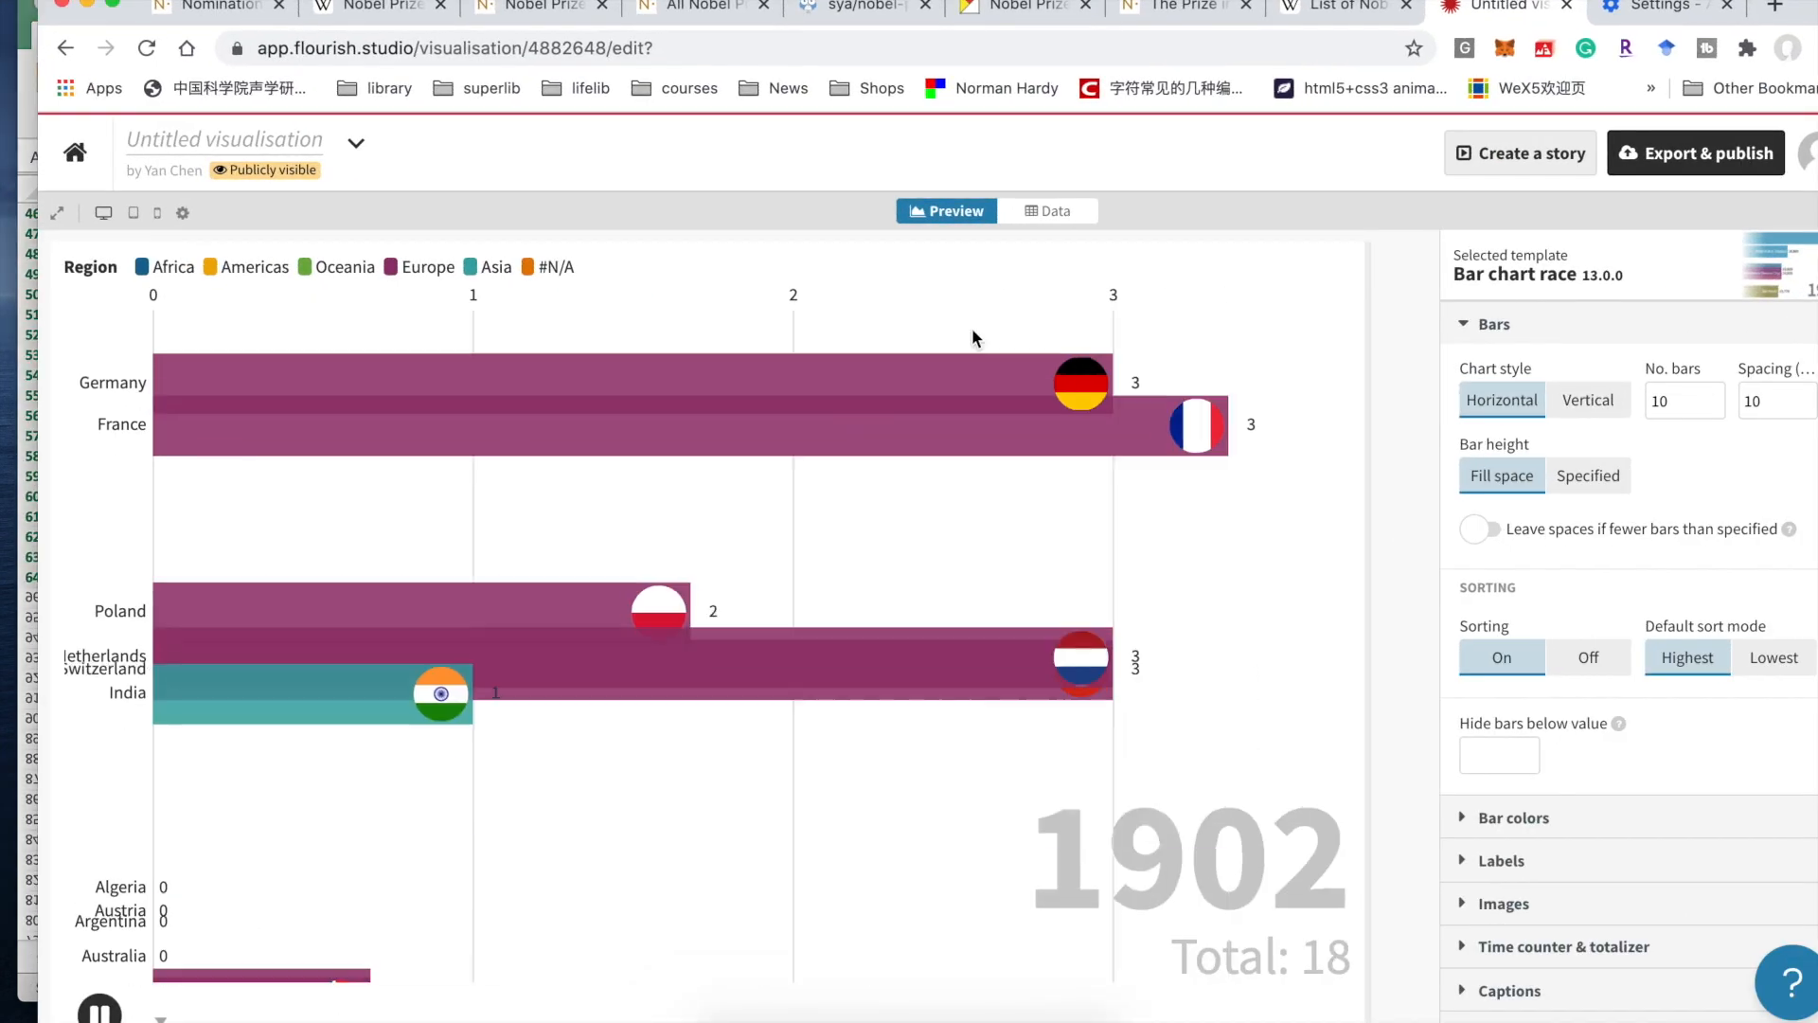
Step: Switch to Flourish, create a new visualisation from the Bar chart race template and look over its preview
click(75, 147)
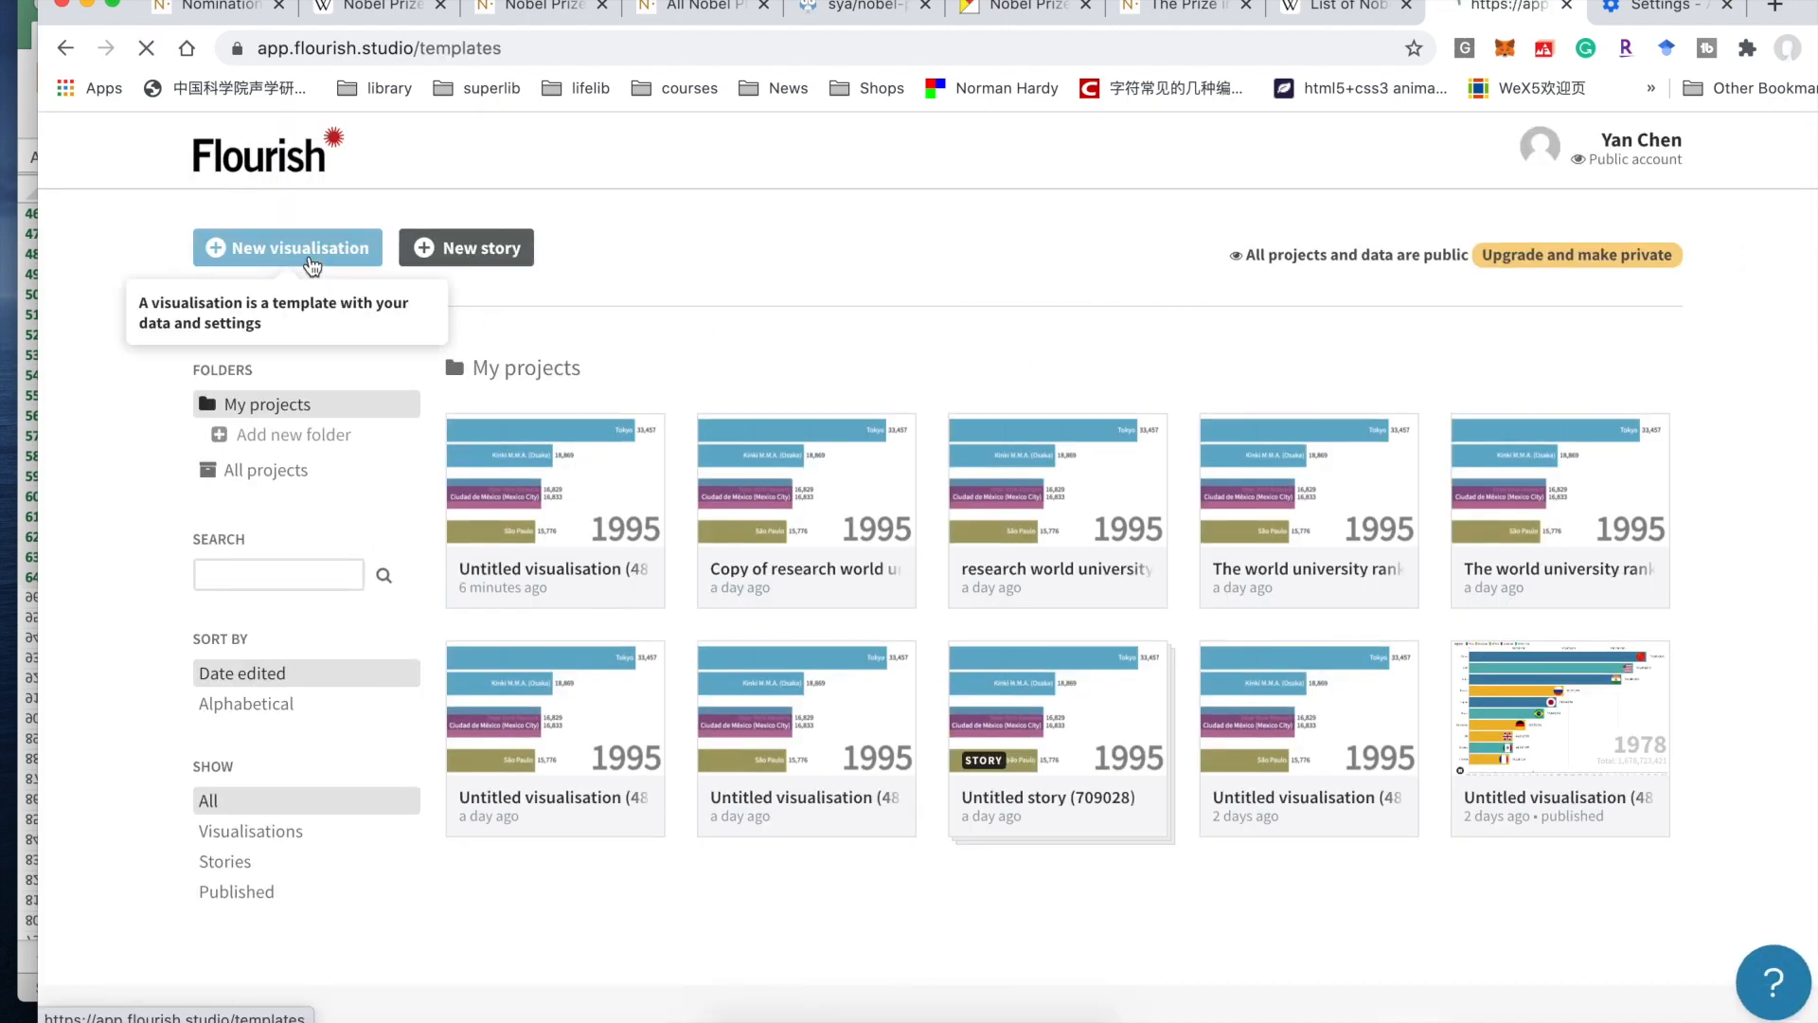
scroll(852, 738, down, 20)
scroll(892, 758, up, 5)
scroll(892, 757, down, 11)
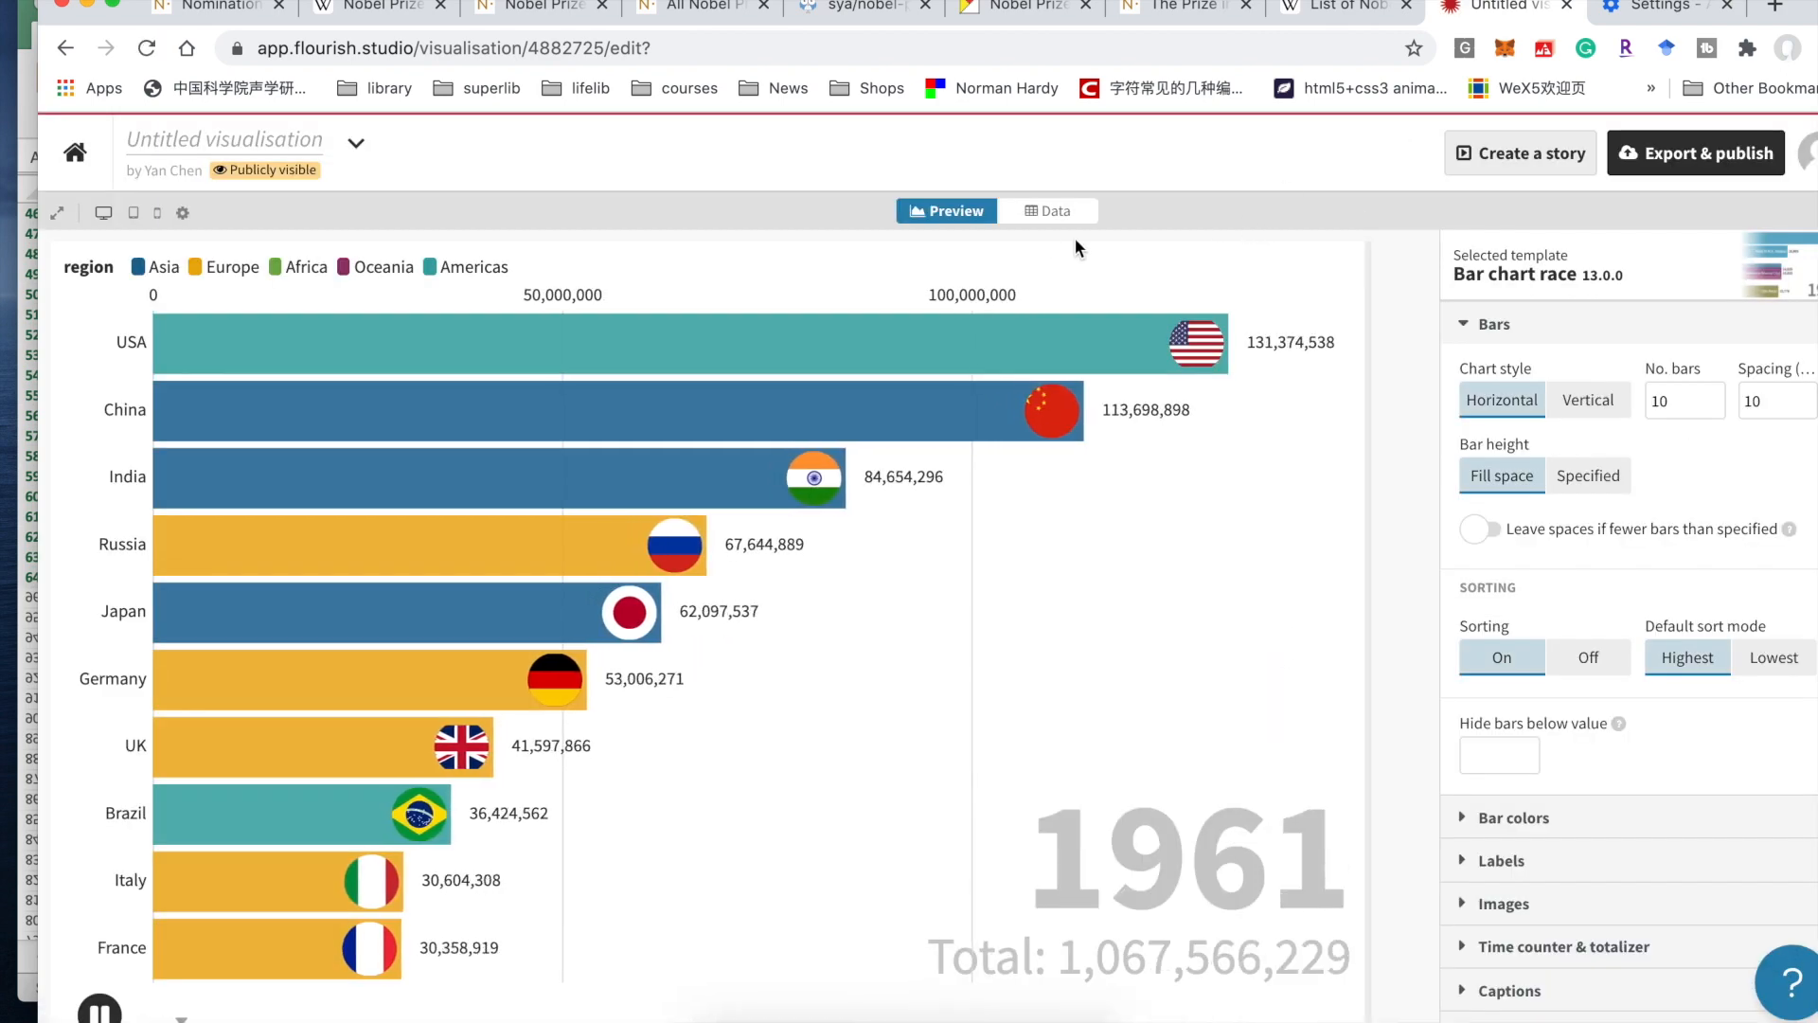
scroll(865, 566, down, 1)
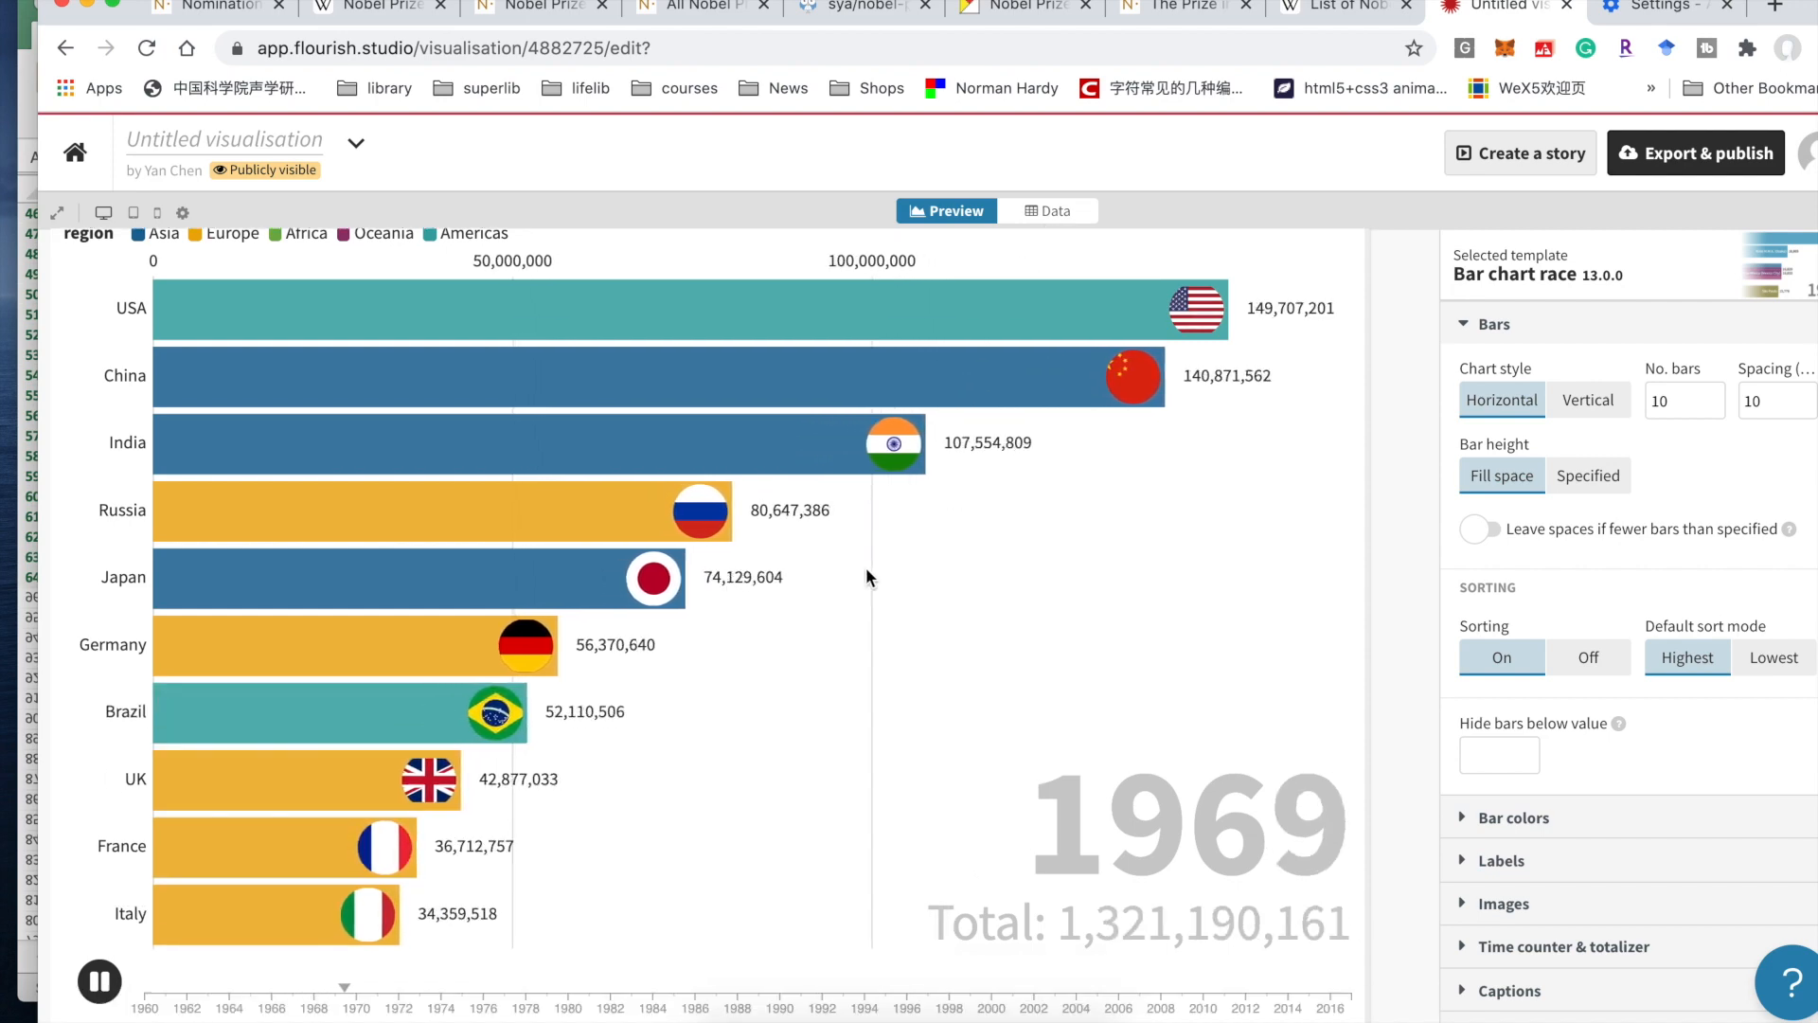
scroll(866, 578, up, 1)
Step: Open the visualisation's data sheet and delete all the sample country data
click(1047, 211)
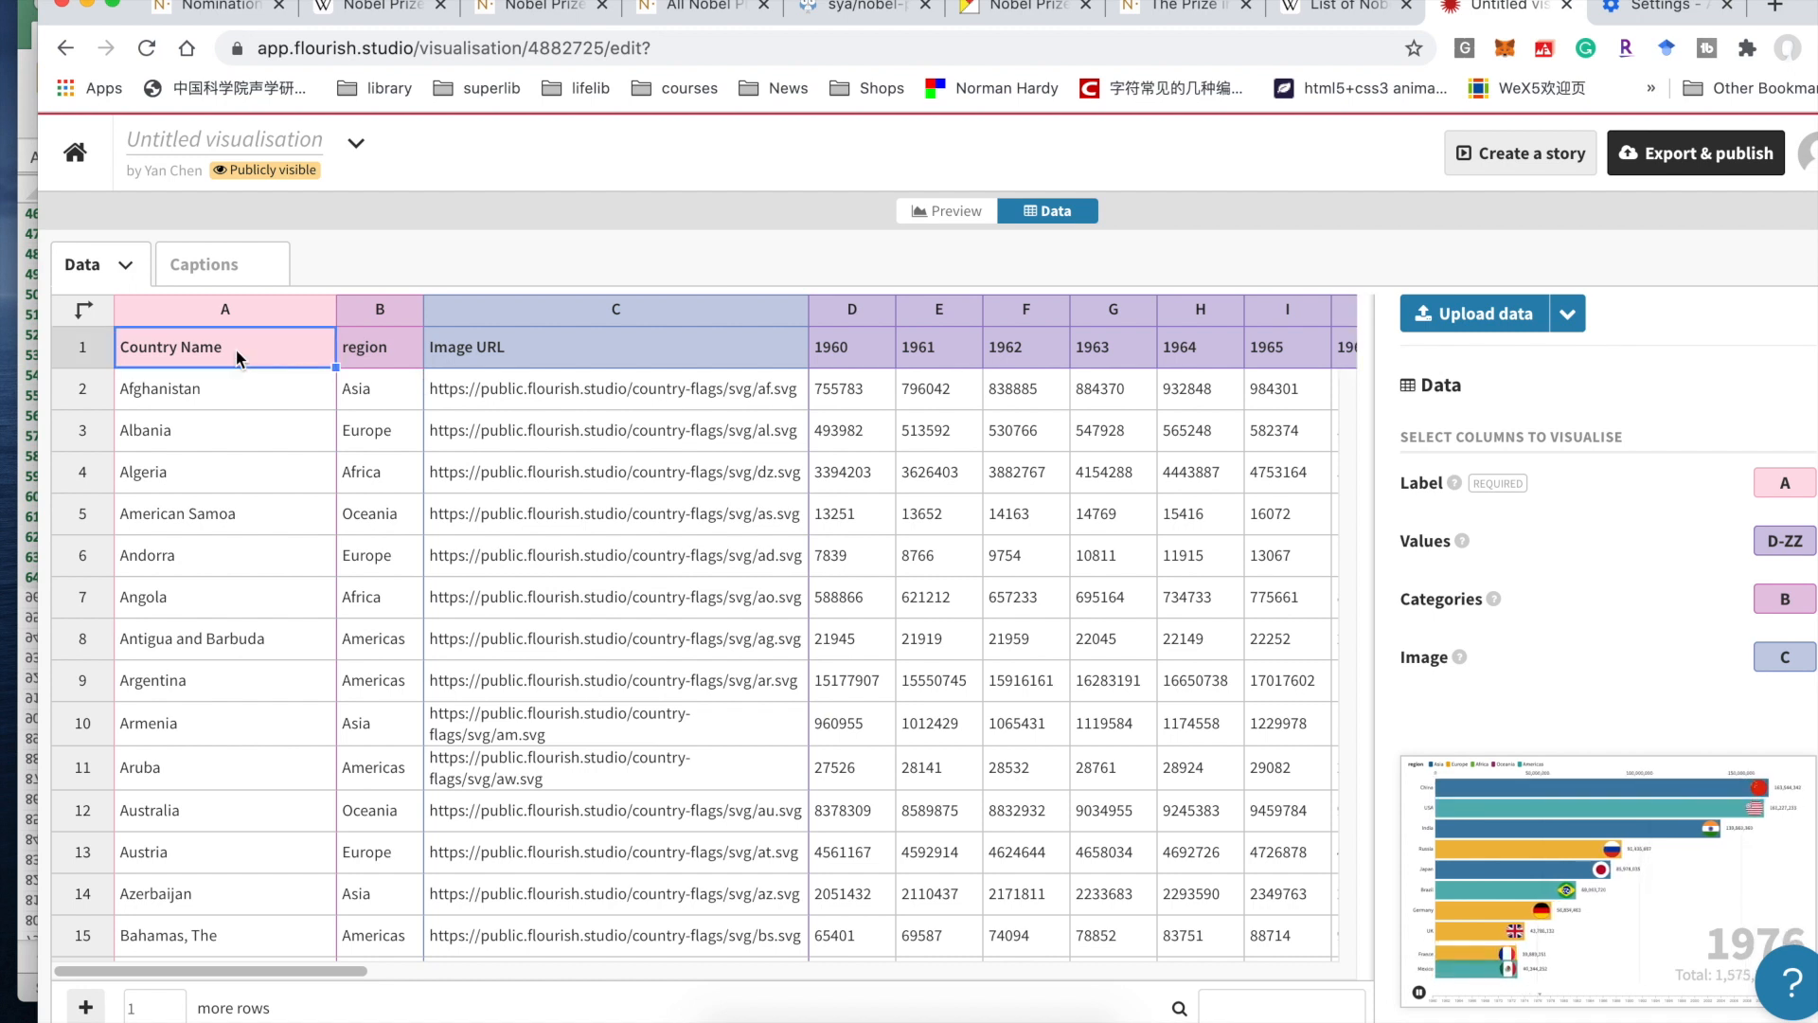
key(super+a)
key(Delete)
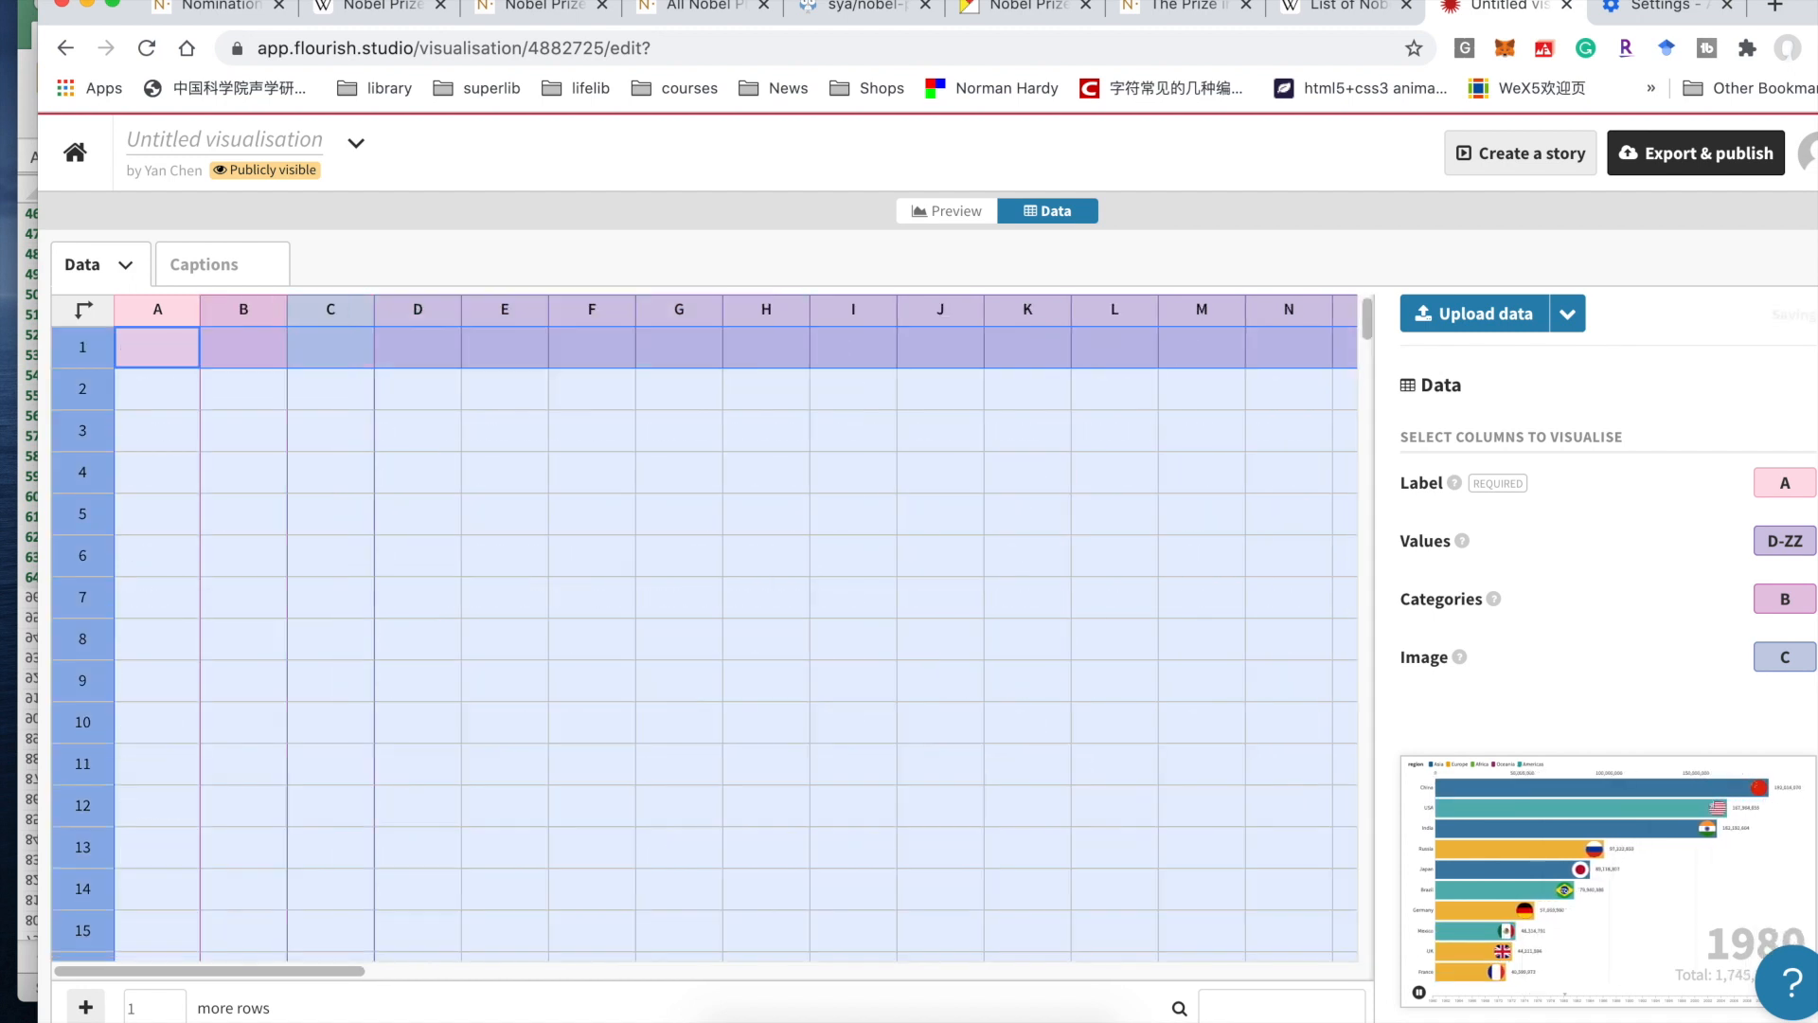
Step: Paste the copied cumulative Nobel Prize table into the empty data sheet from A1 and look over the pasted rows
click(163, 366)
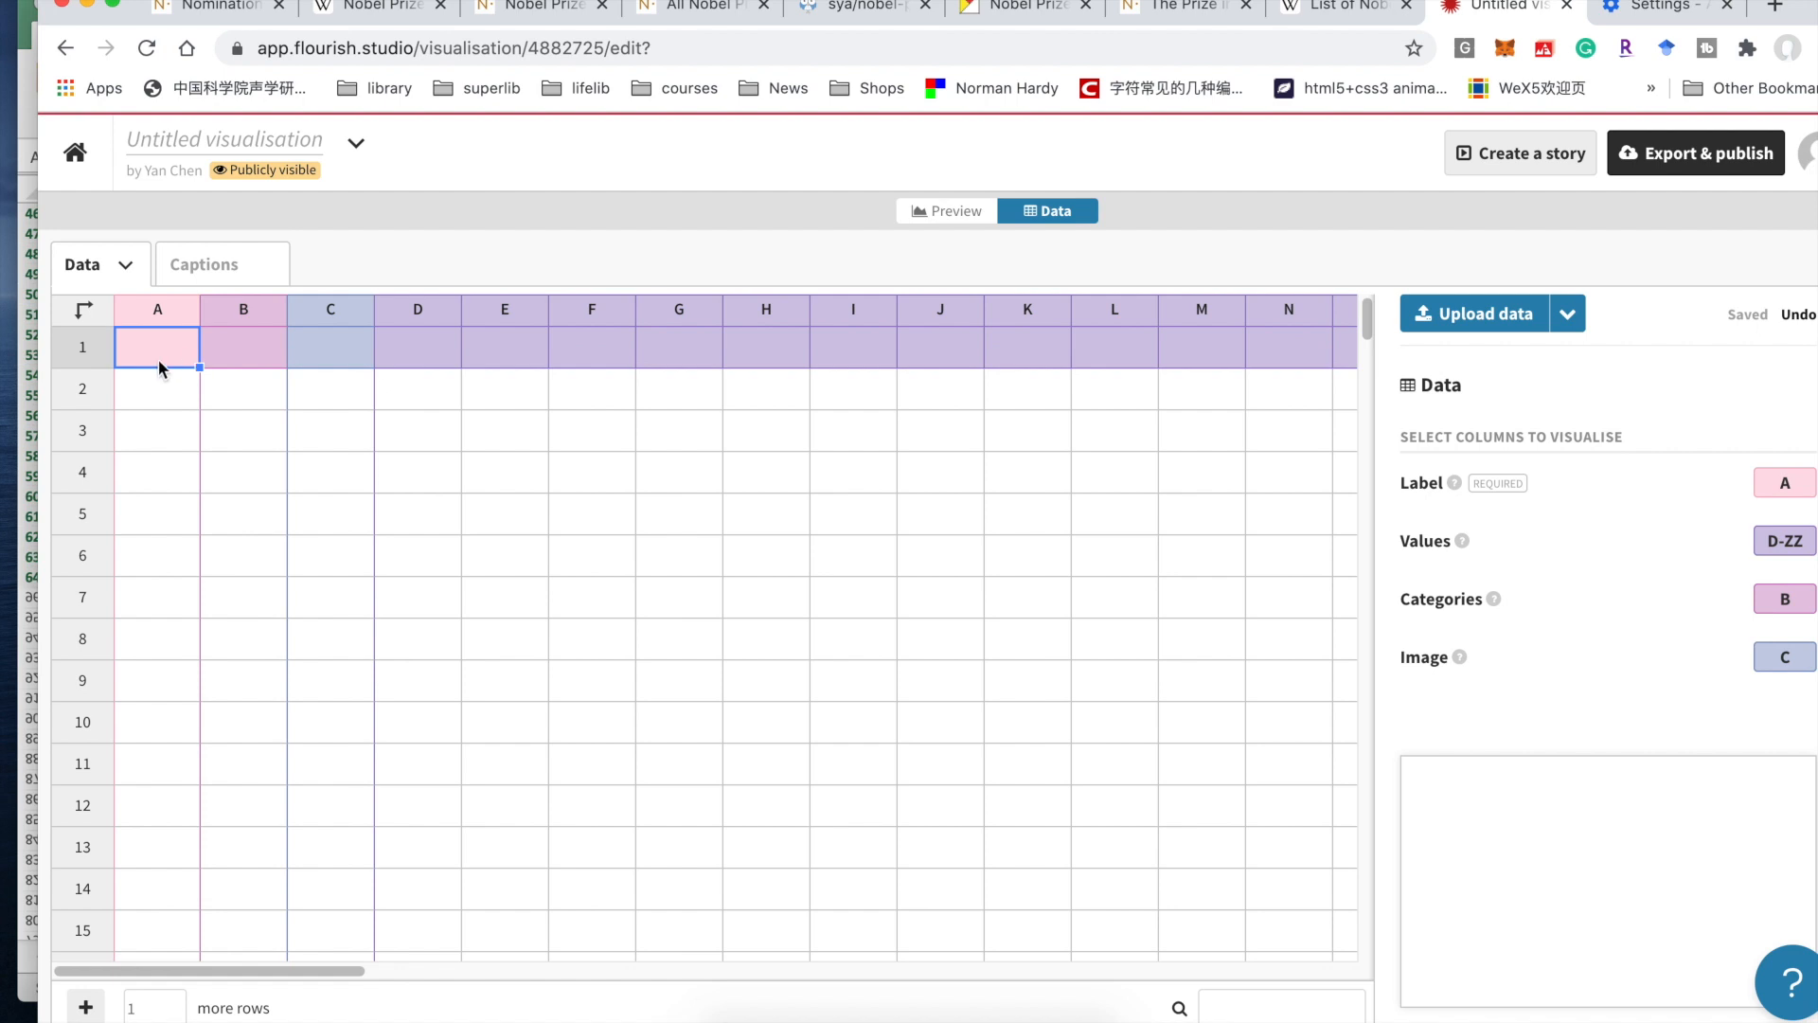
key(super+v)
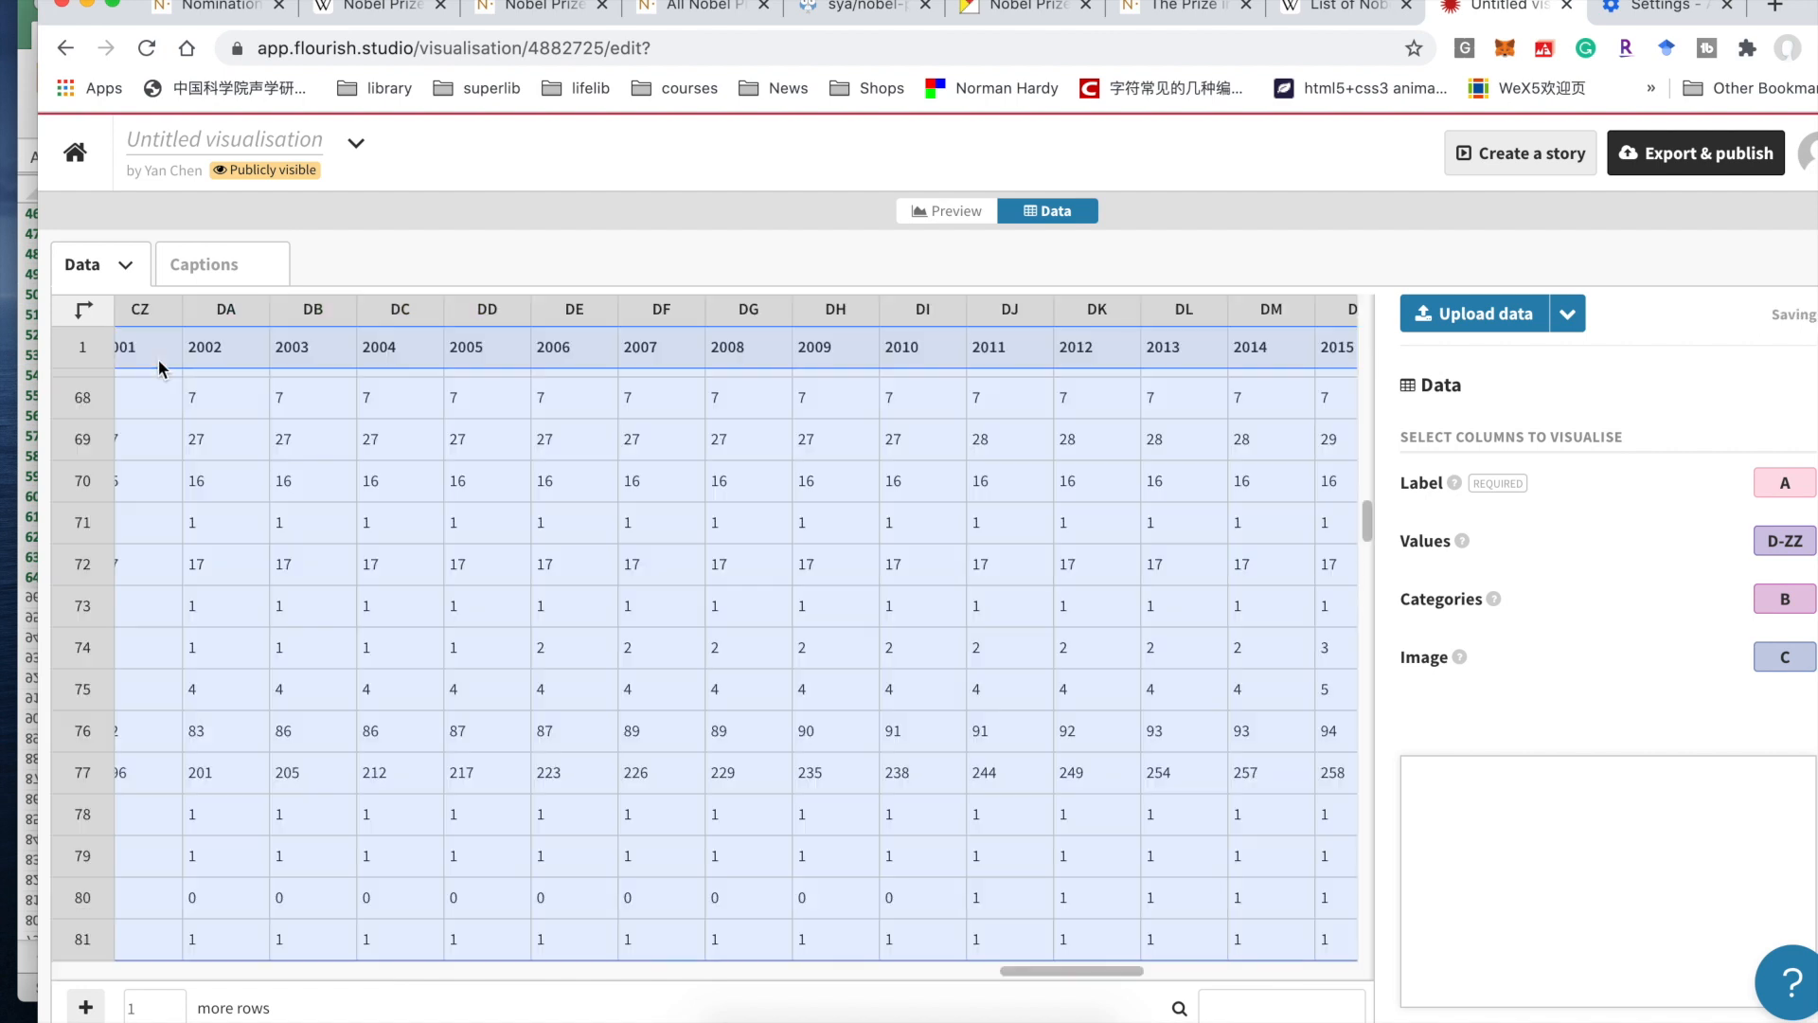
scroll(572, 537, left, 15)
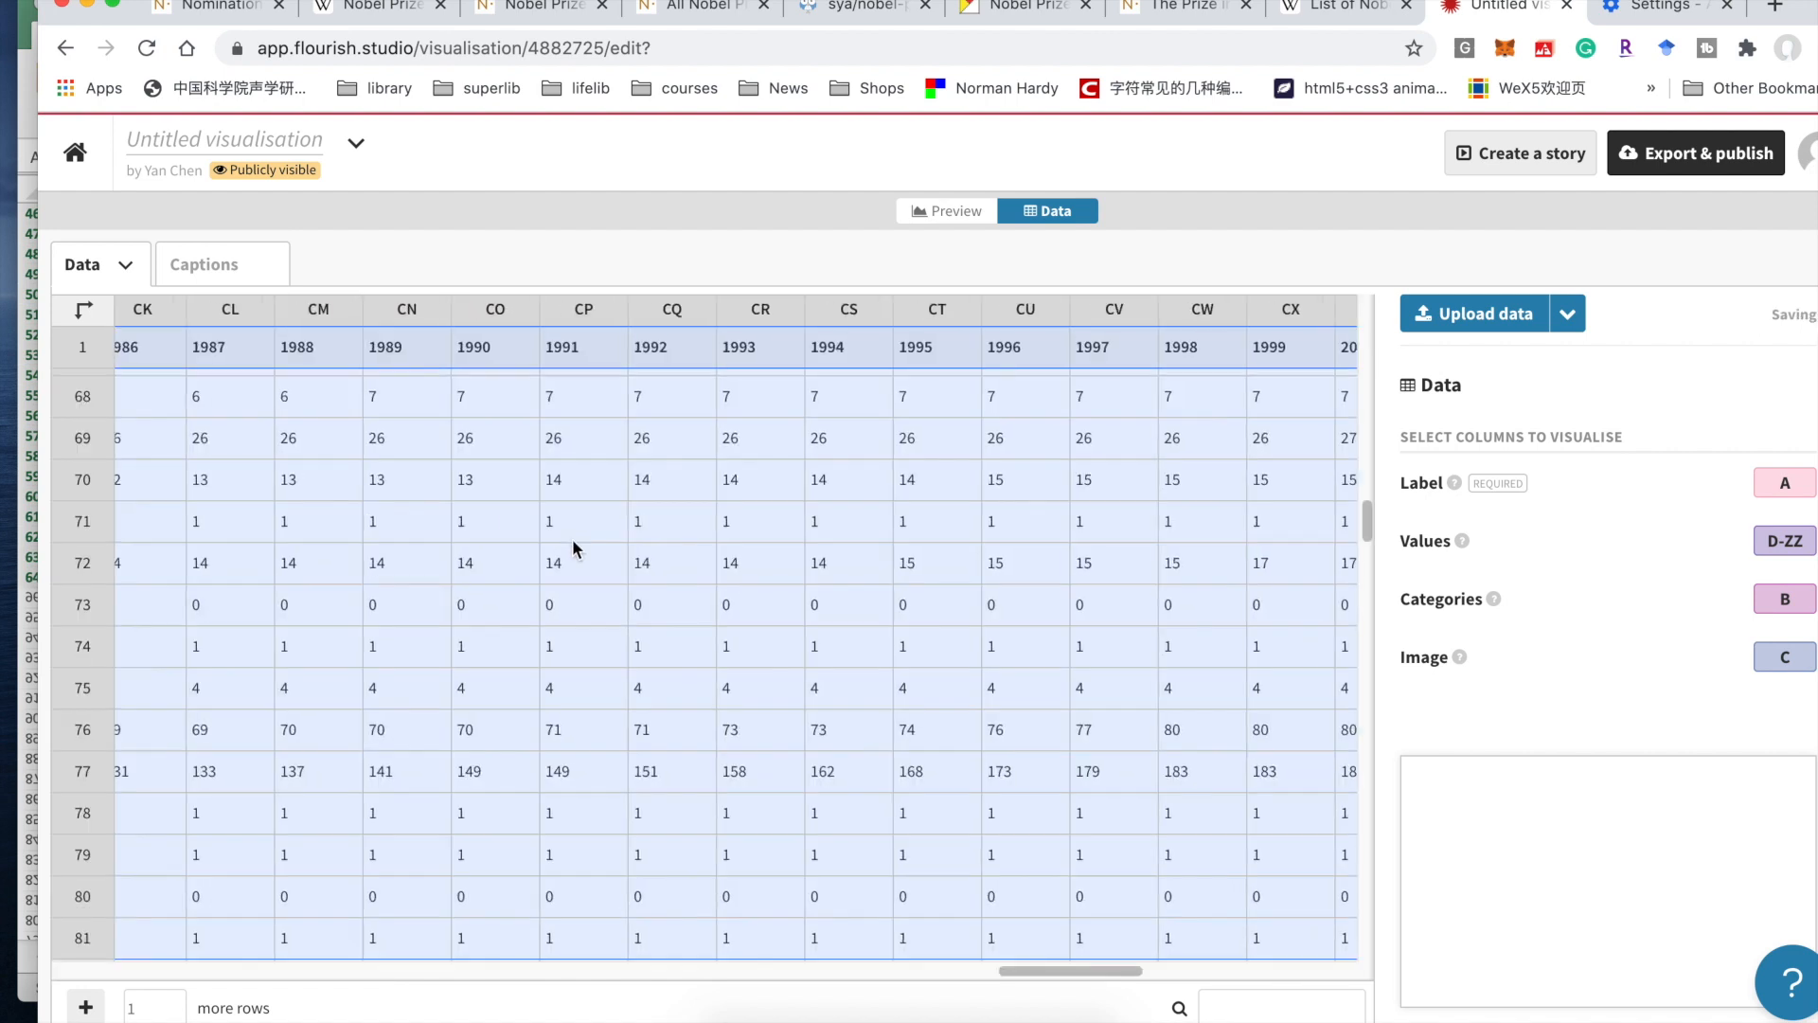
scroll(572, 537, left, 20)
scroll(572, 538, up, 10)
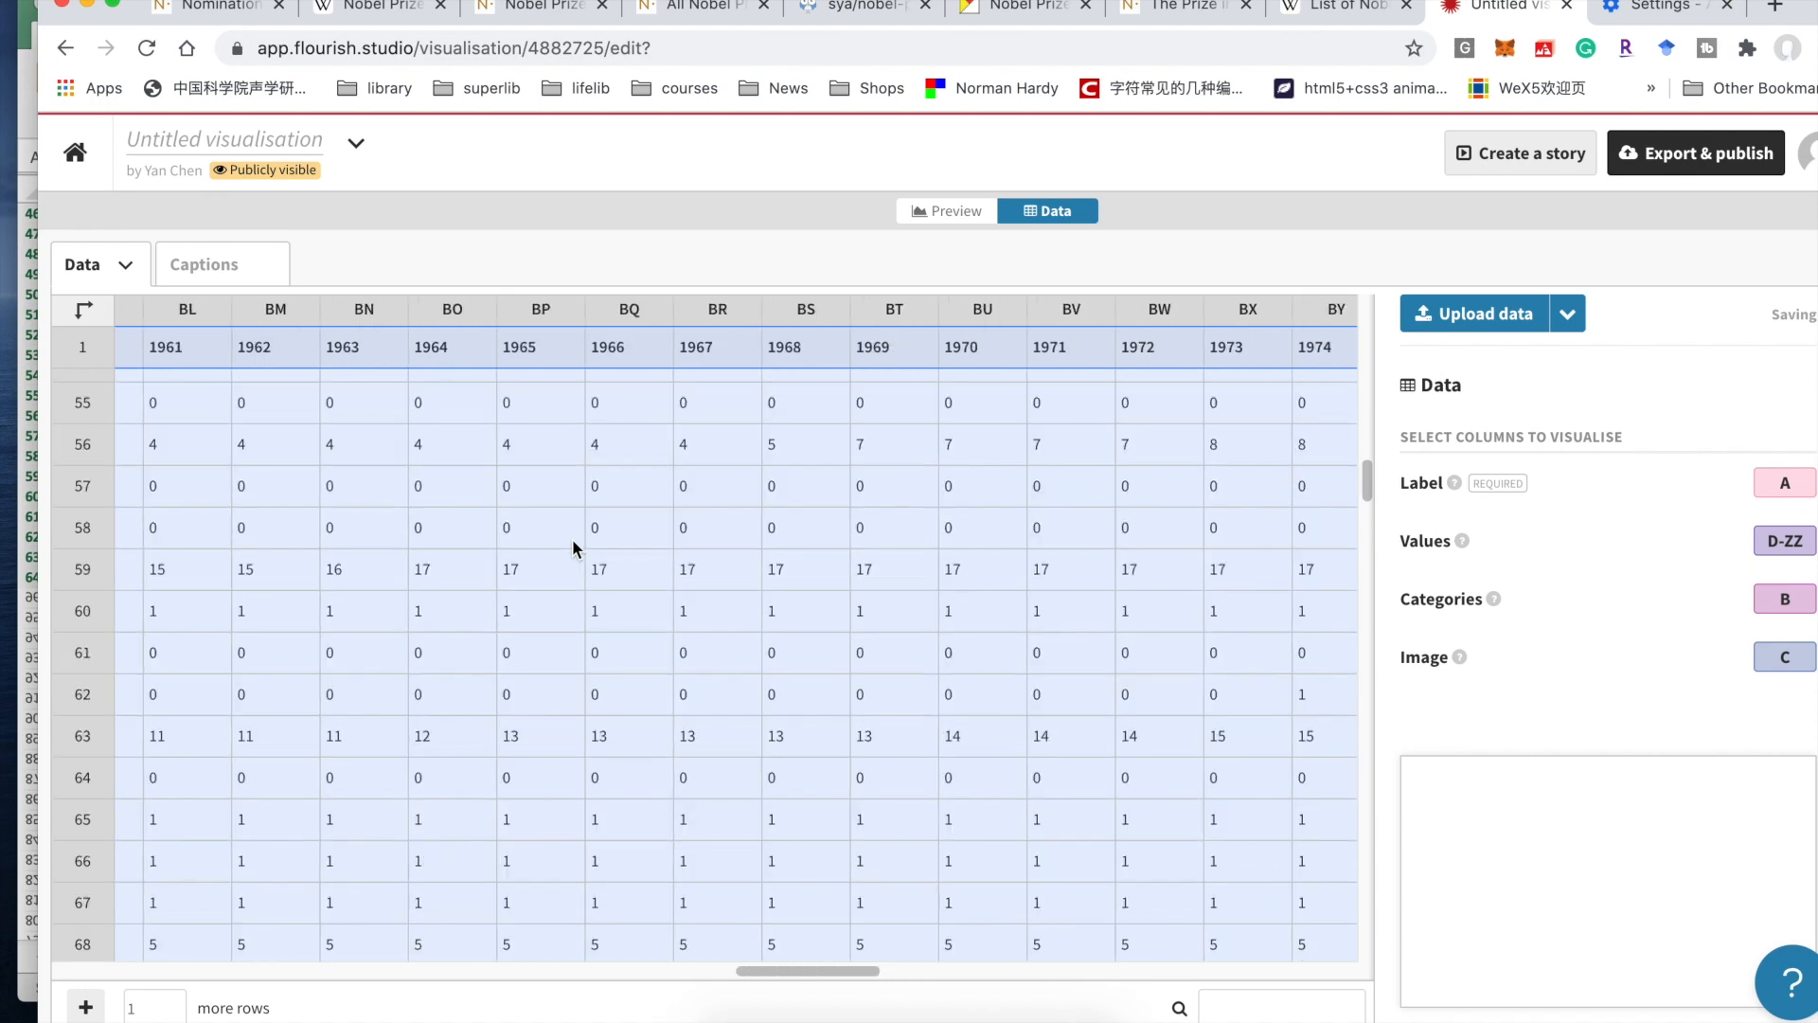
scroll(571, 538, left, 20)
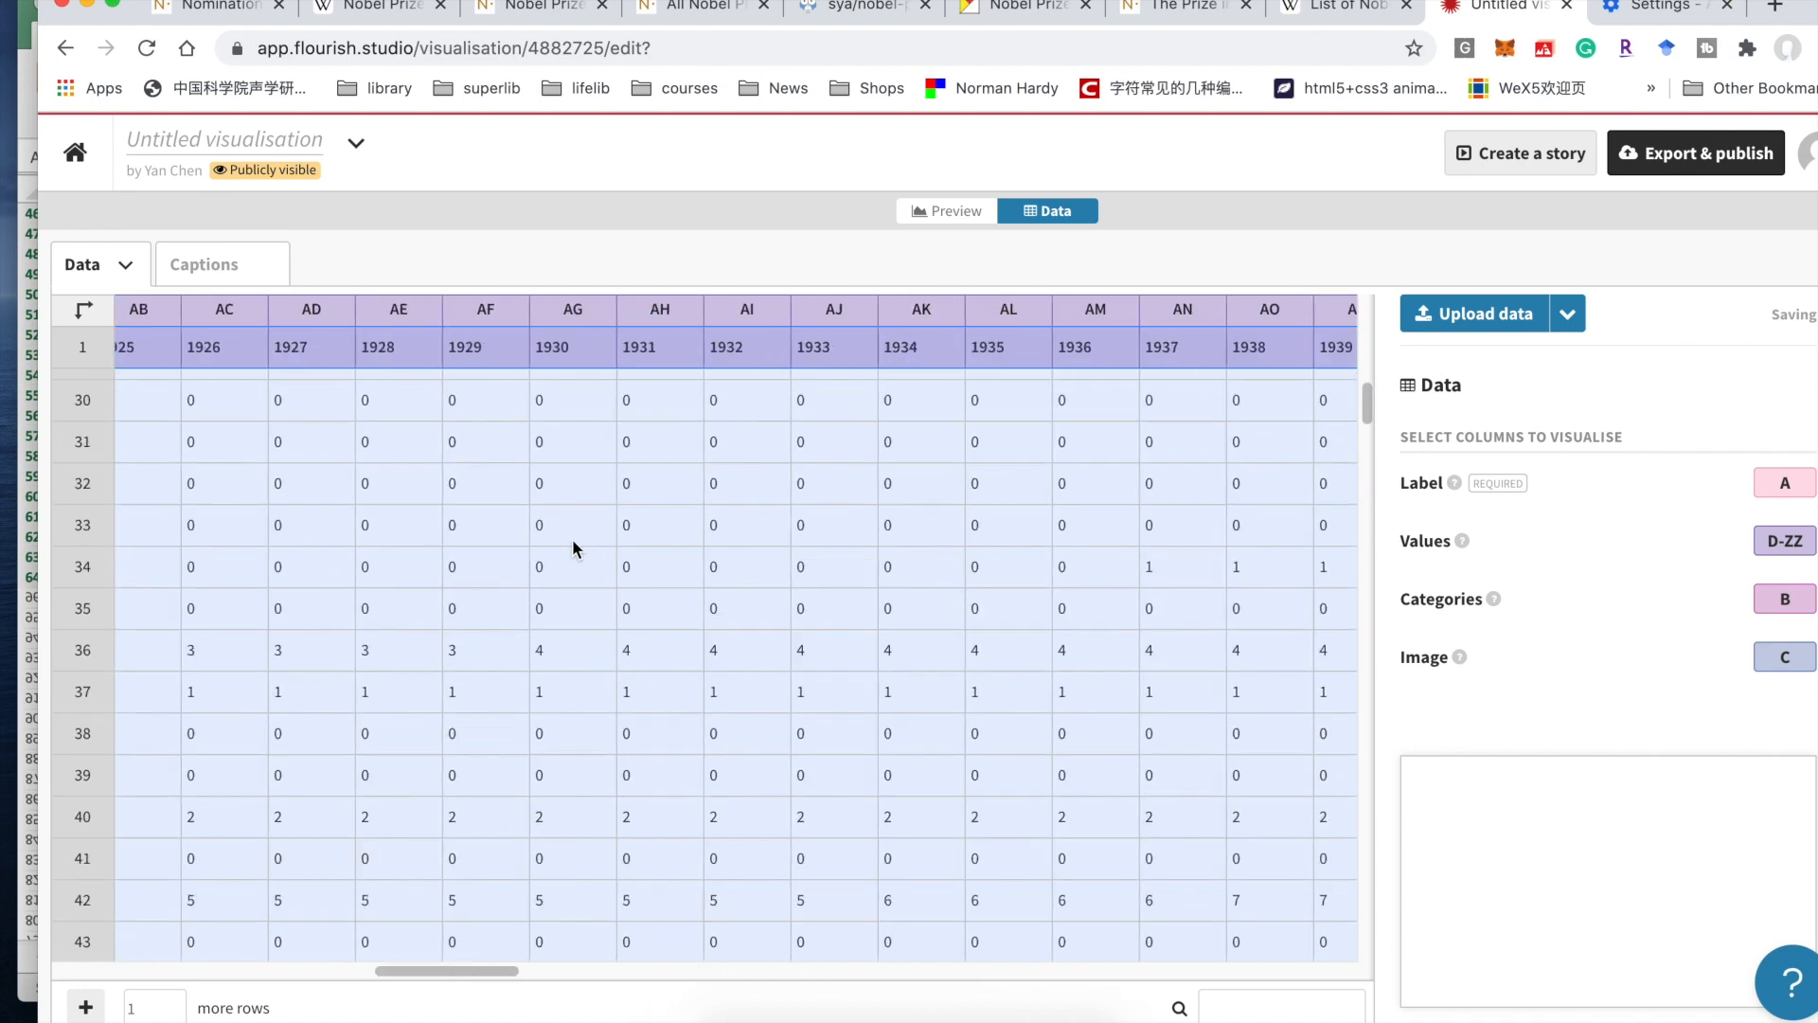
Step: Return to the start of the pasted table and preview the resulting bar chart race
scroll(572, 538, up, 10)
scroll(258, 839, up, 2)
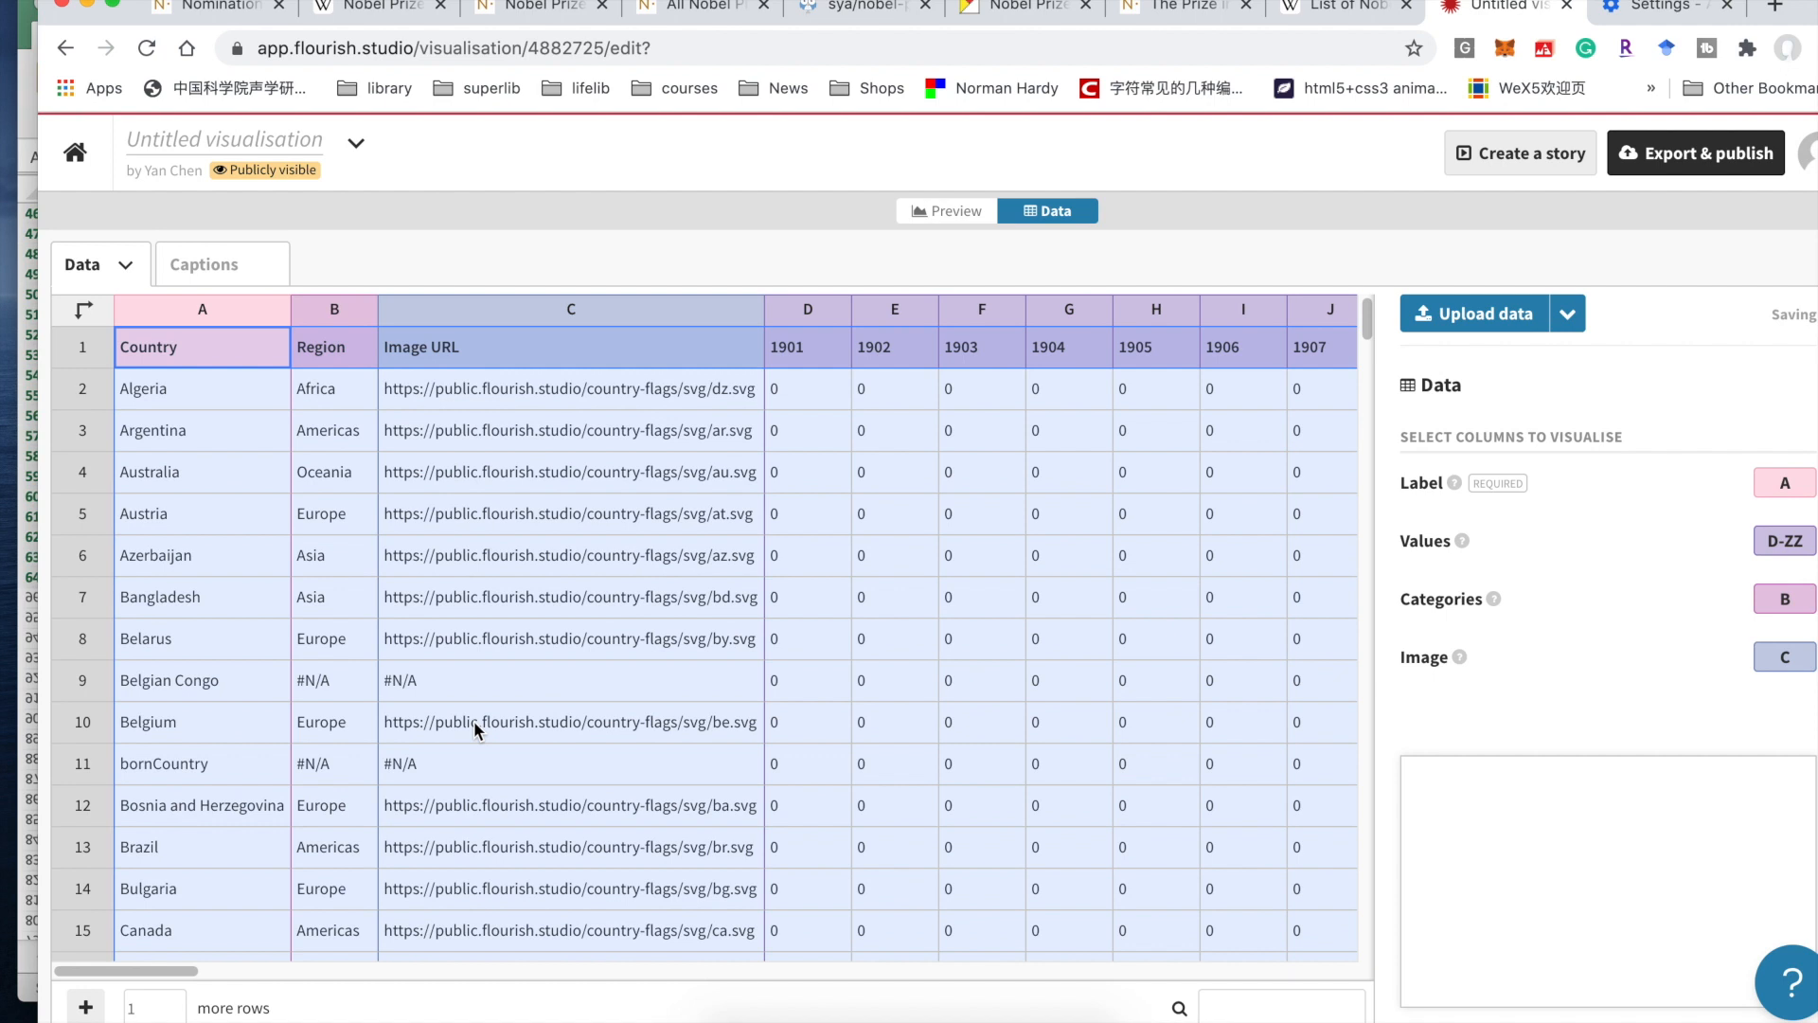
click(956, 212)
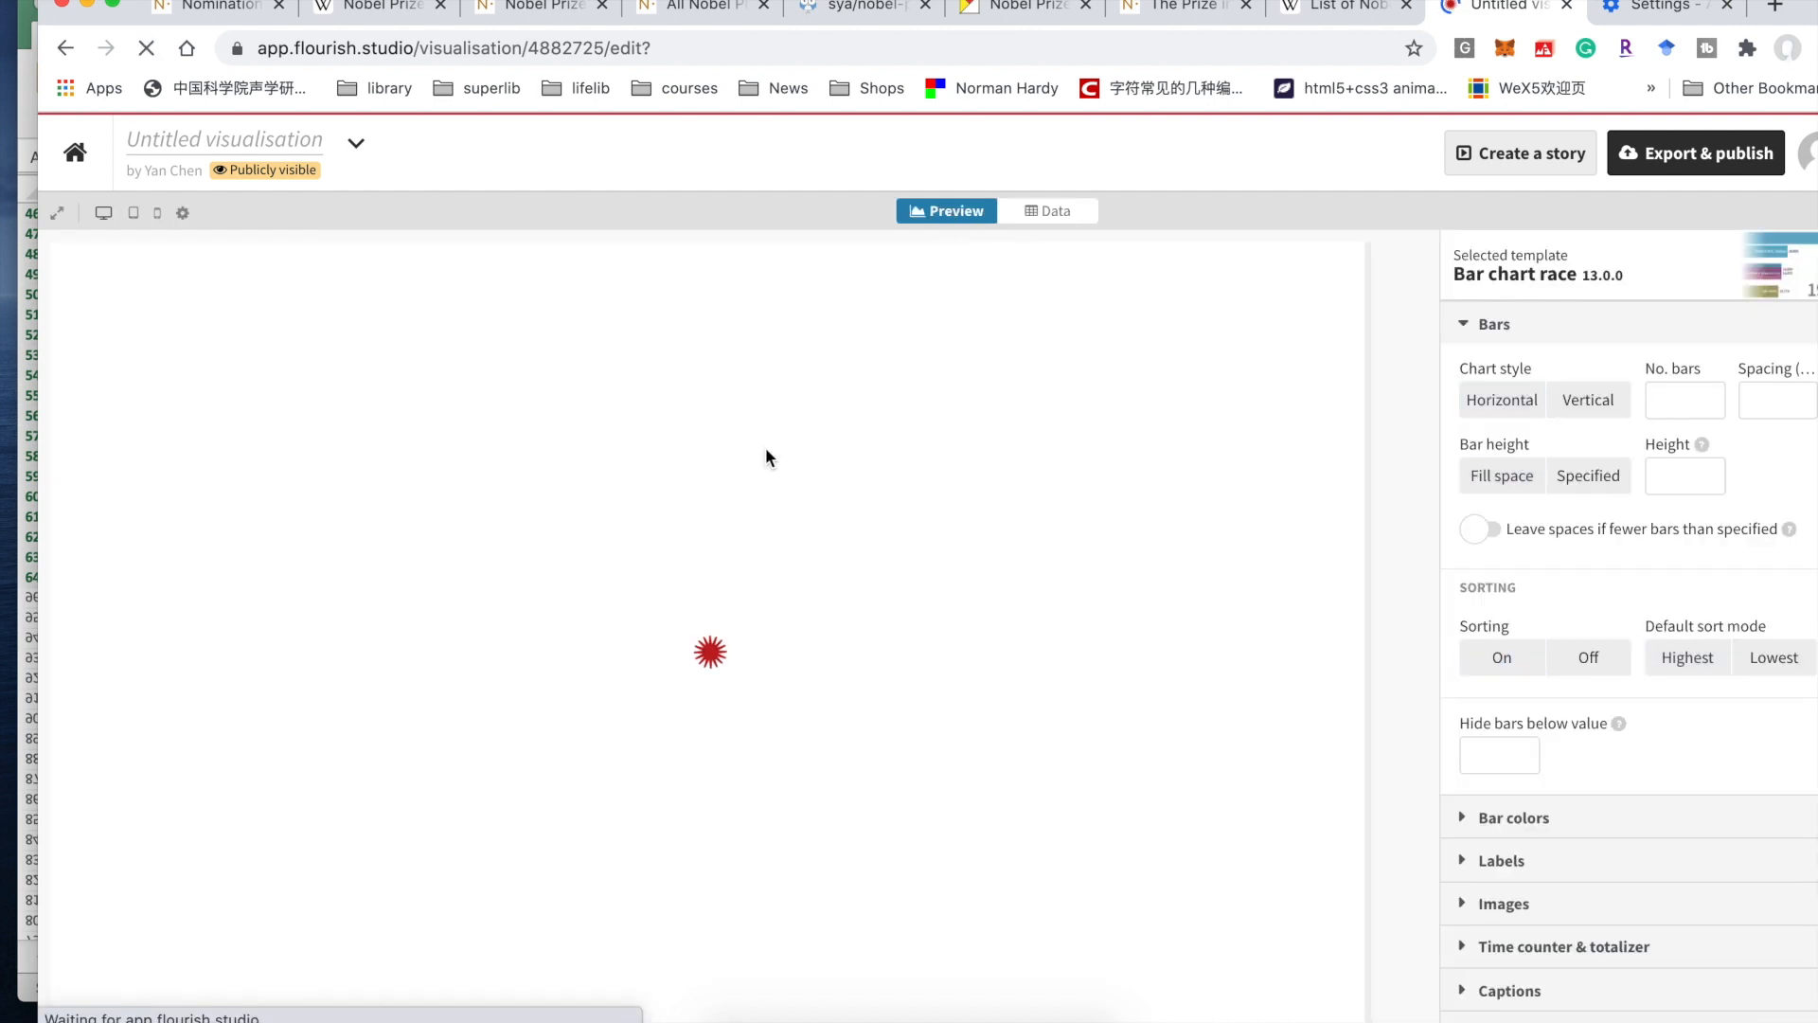
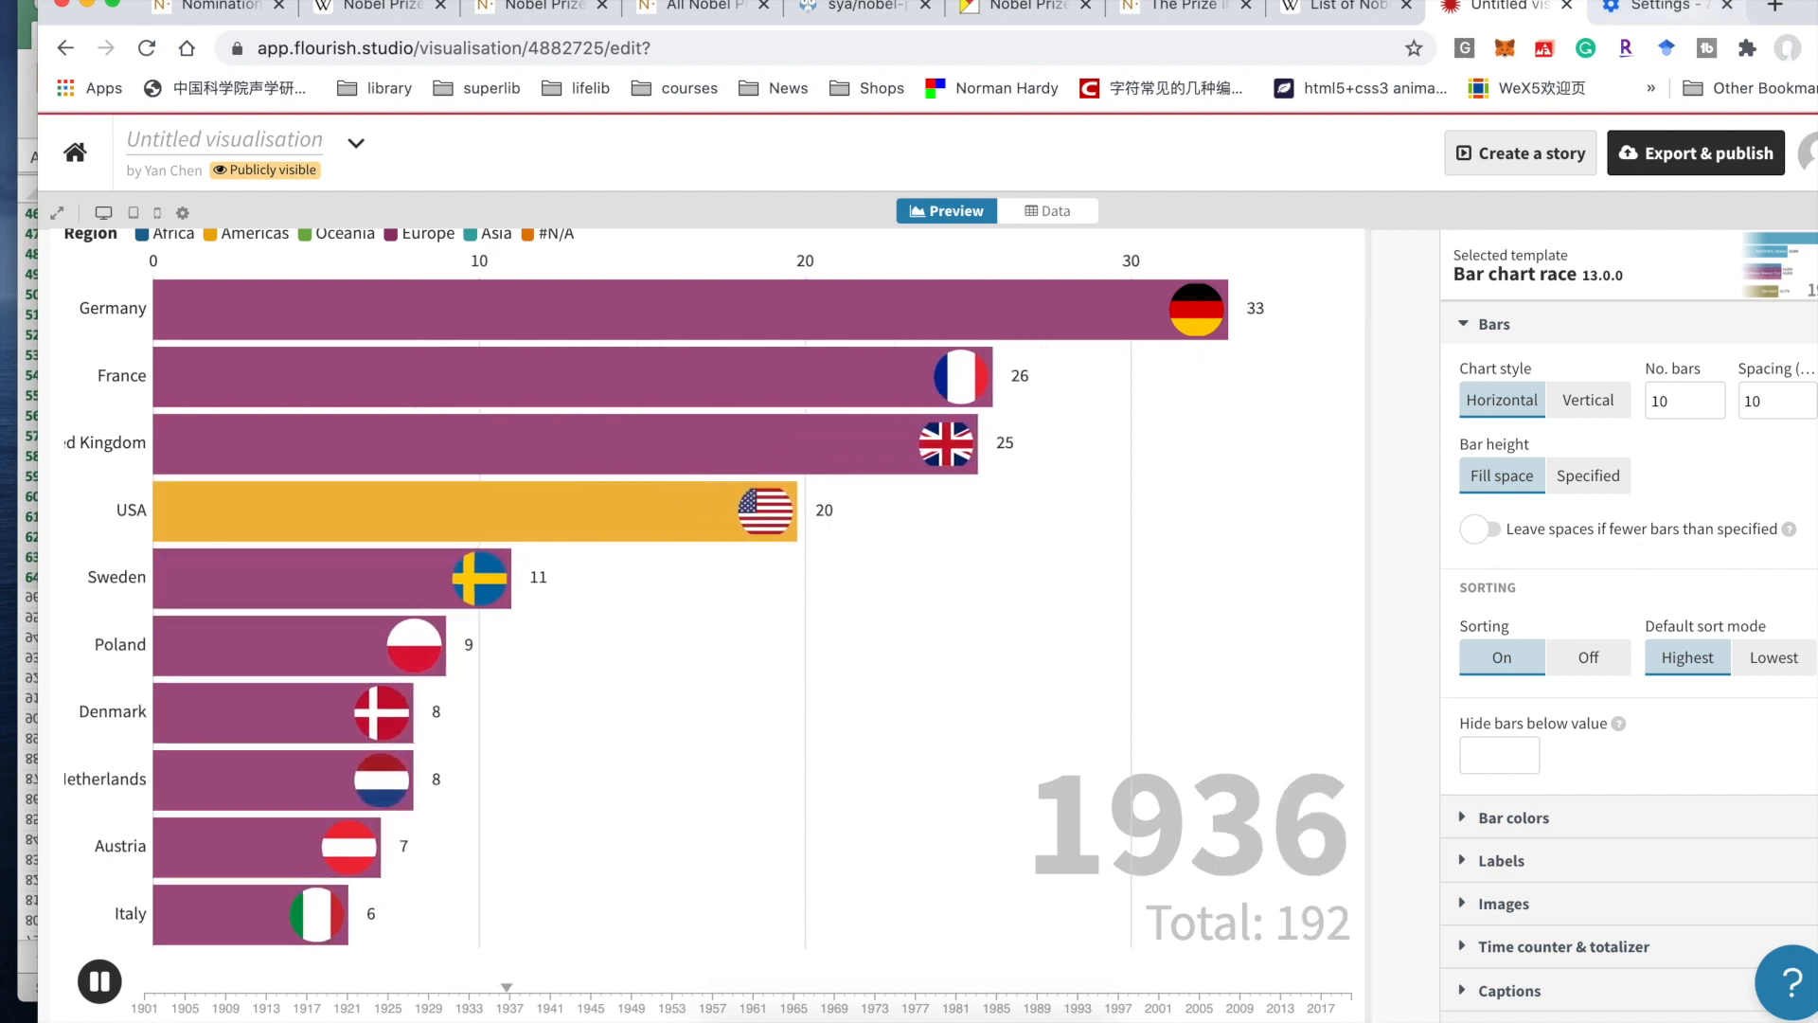
Step: In the timeline and animation settings, set the time transition duration to 3 seconds and the timeline duration to 100 seconds
click(1459, 324)
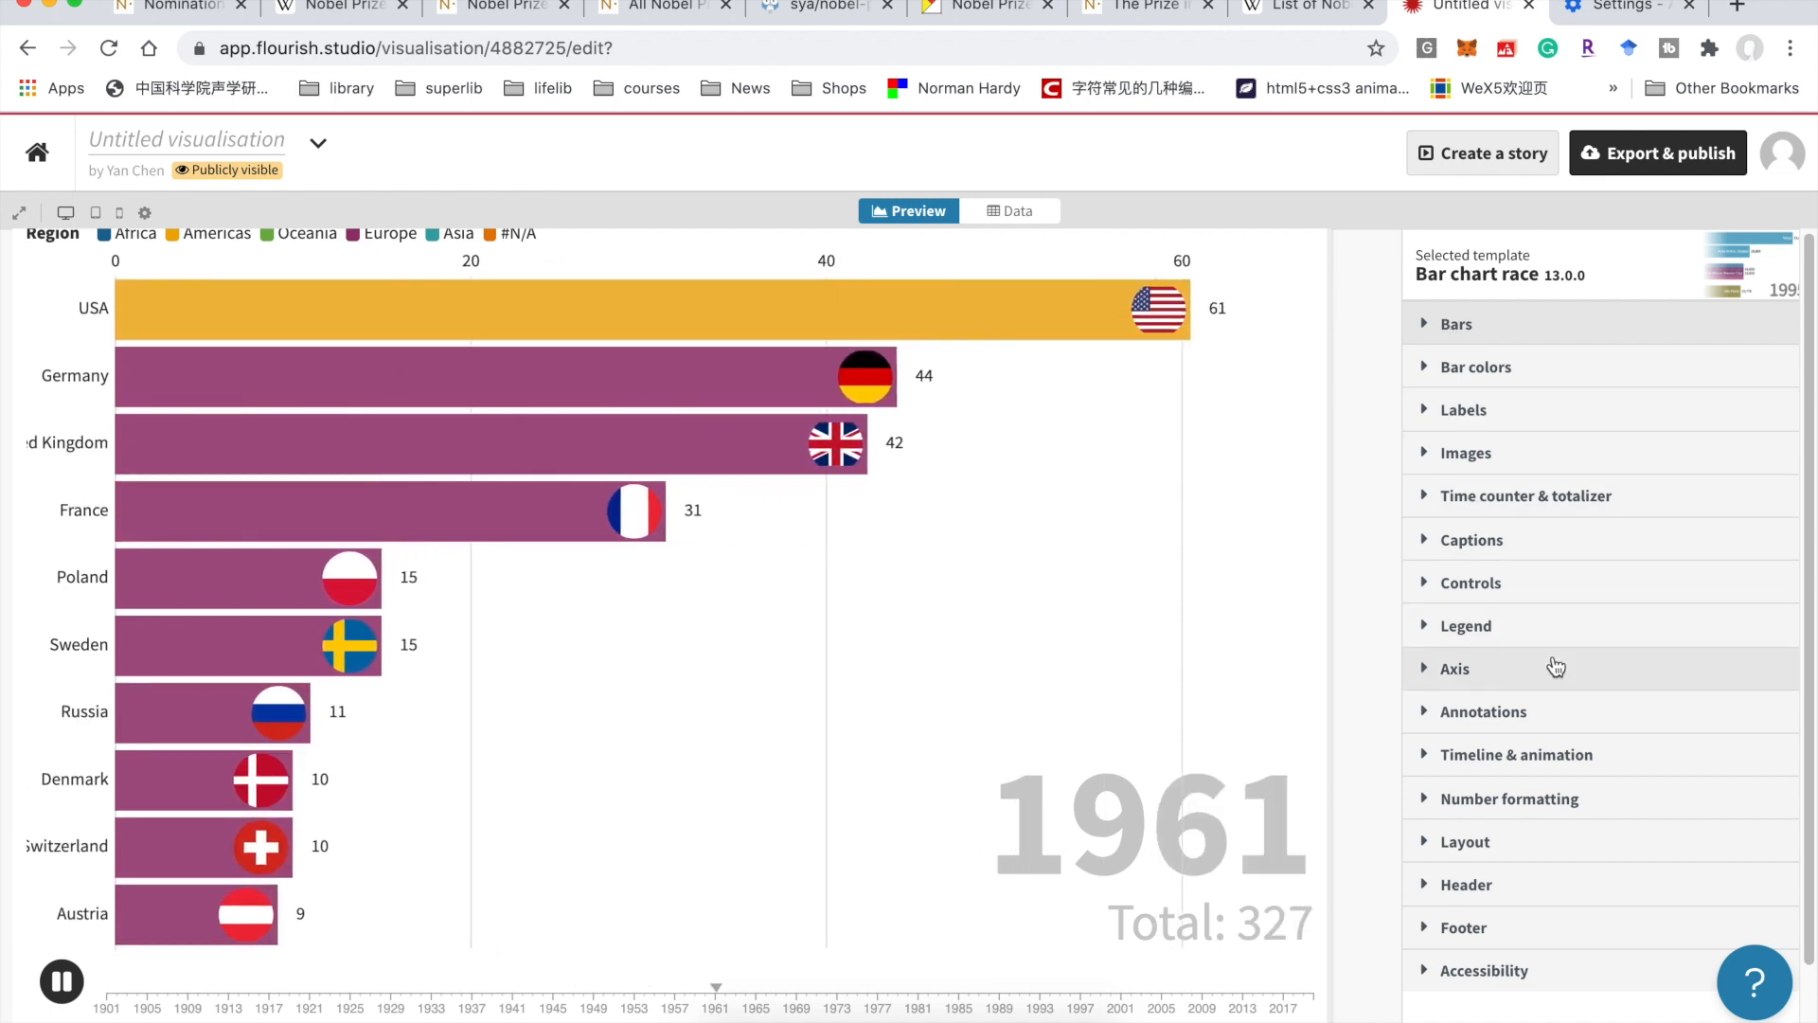
scroll(1555, 666, down, 1)
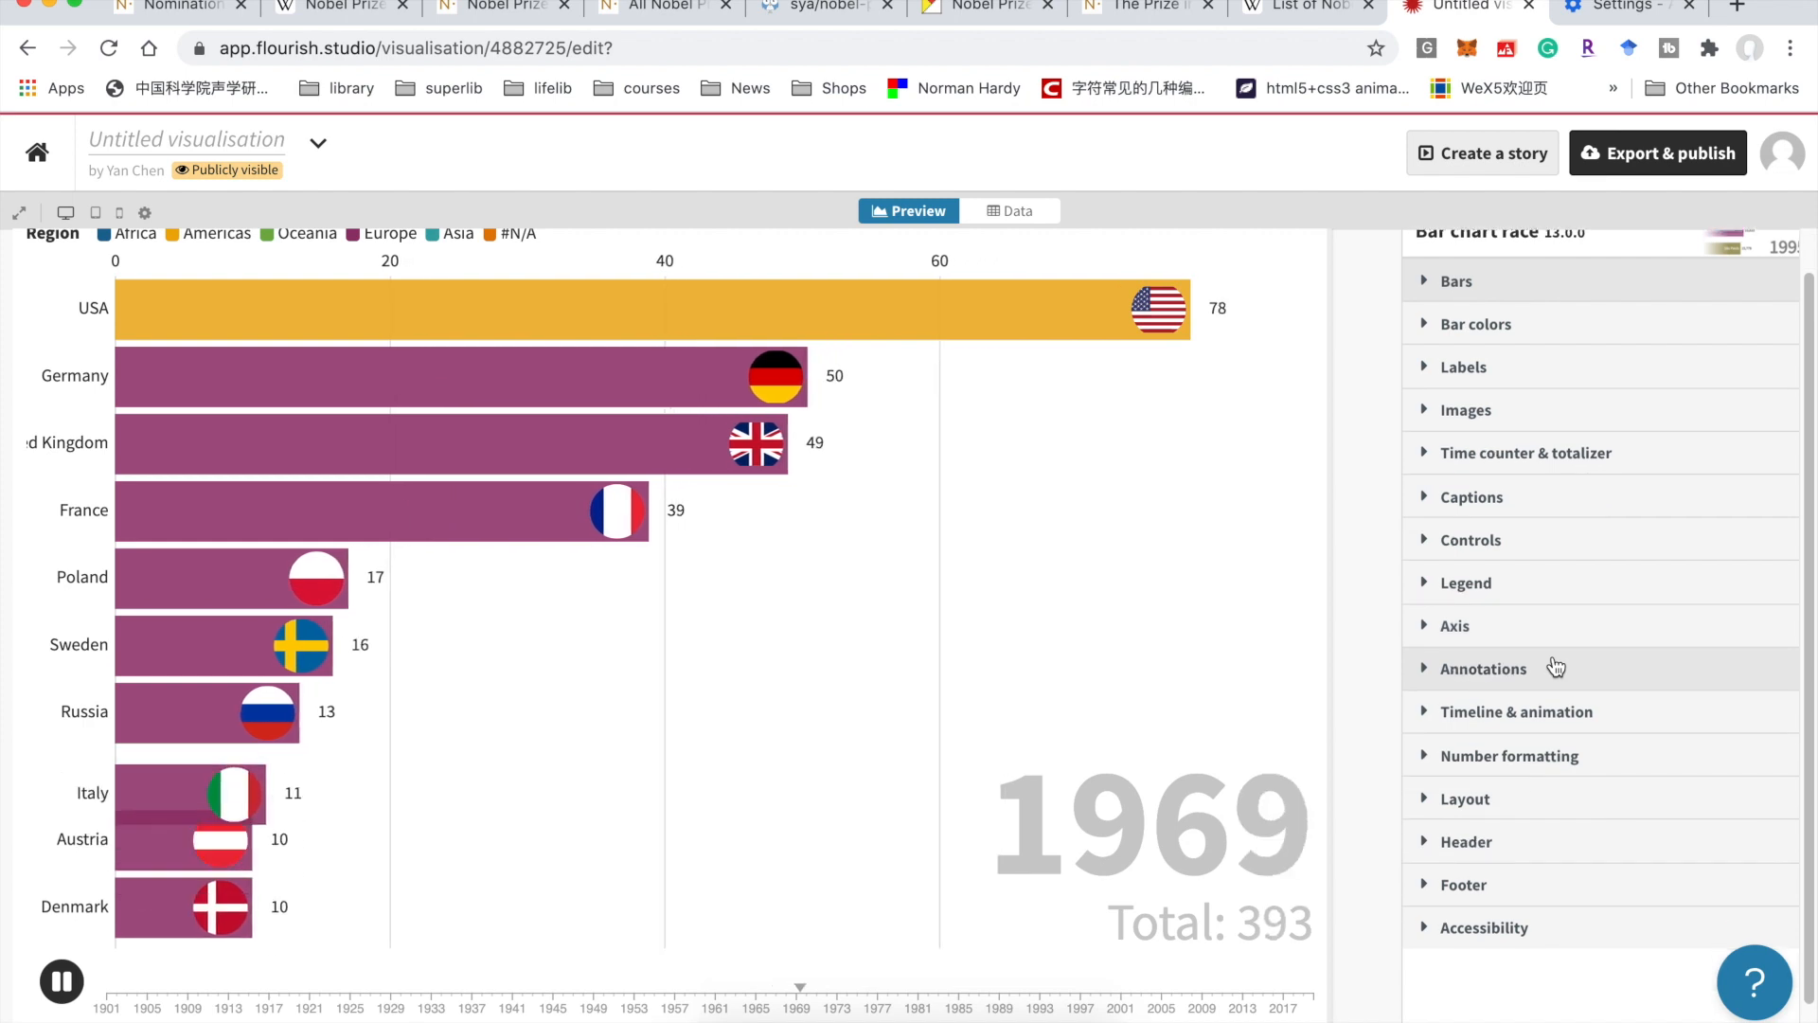
click(1530, 715)
scroll(1532, 800, down, 6)
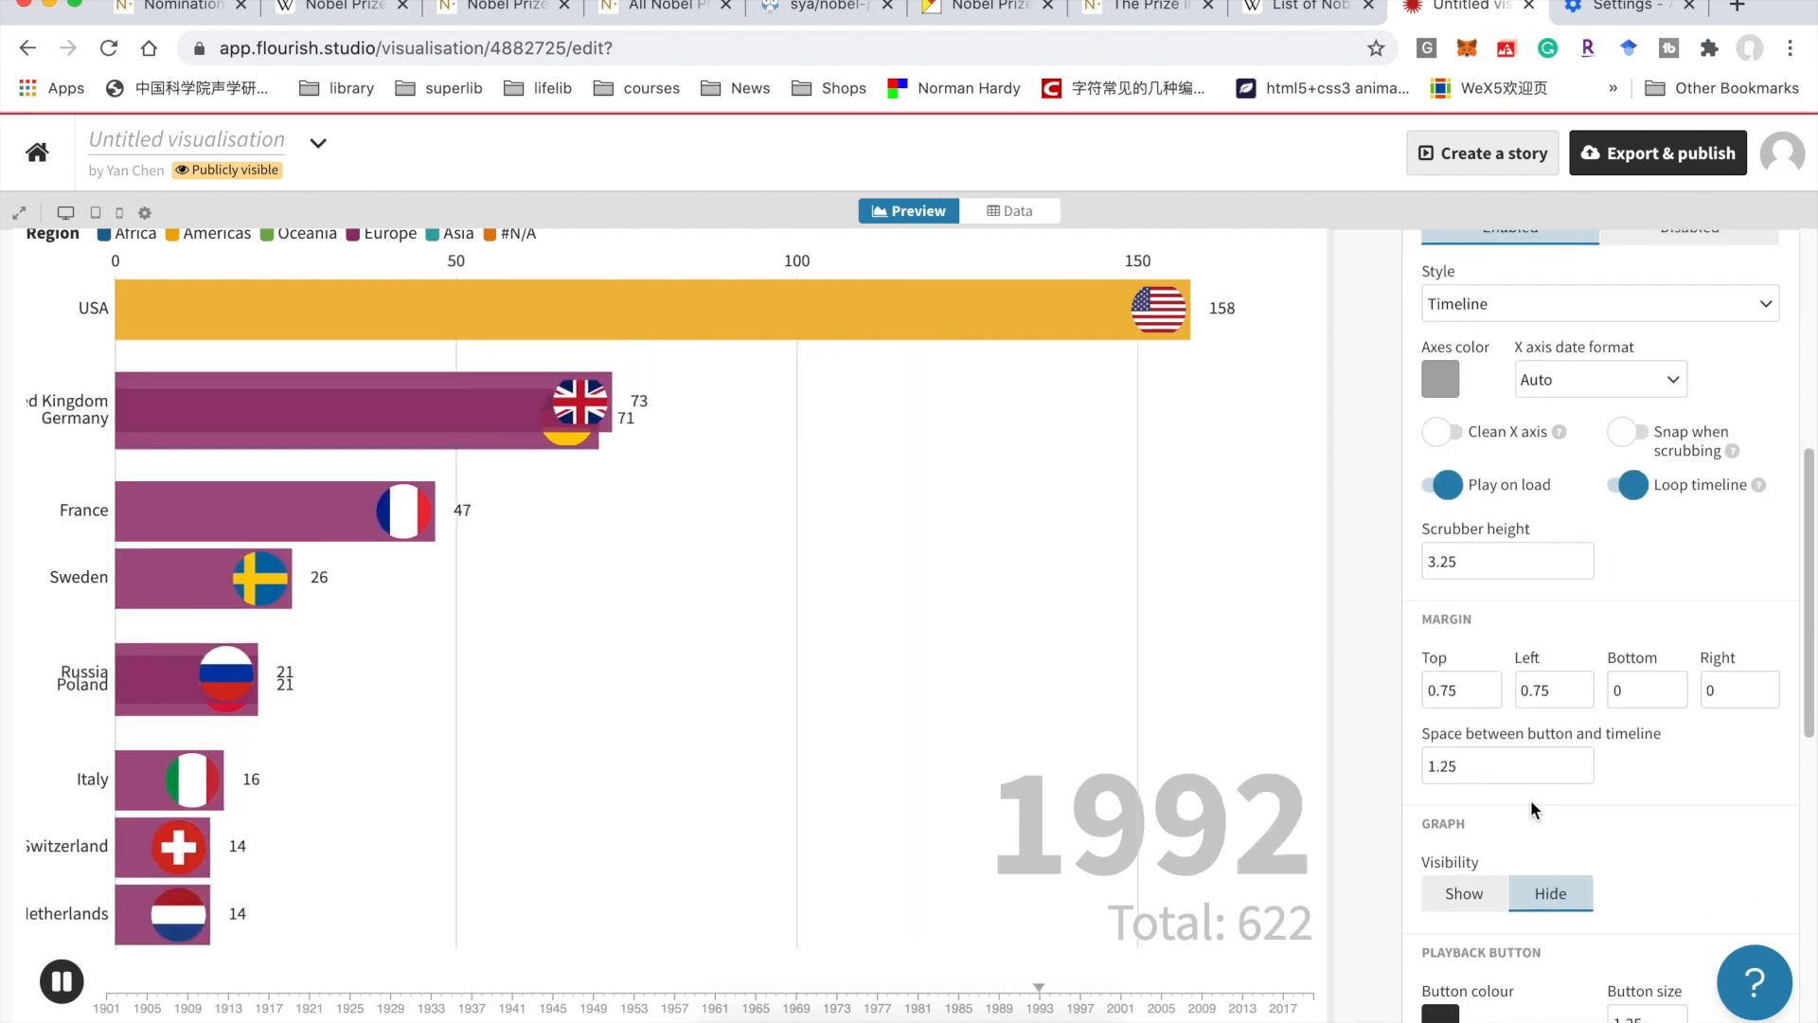
scroll(1530, 799, down, 4)
scroll(1531, 807, down, 3)
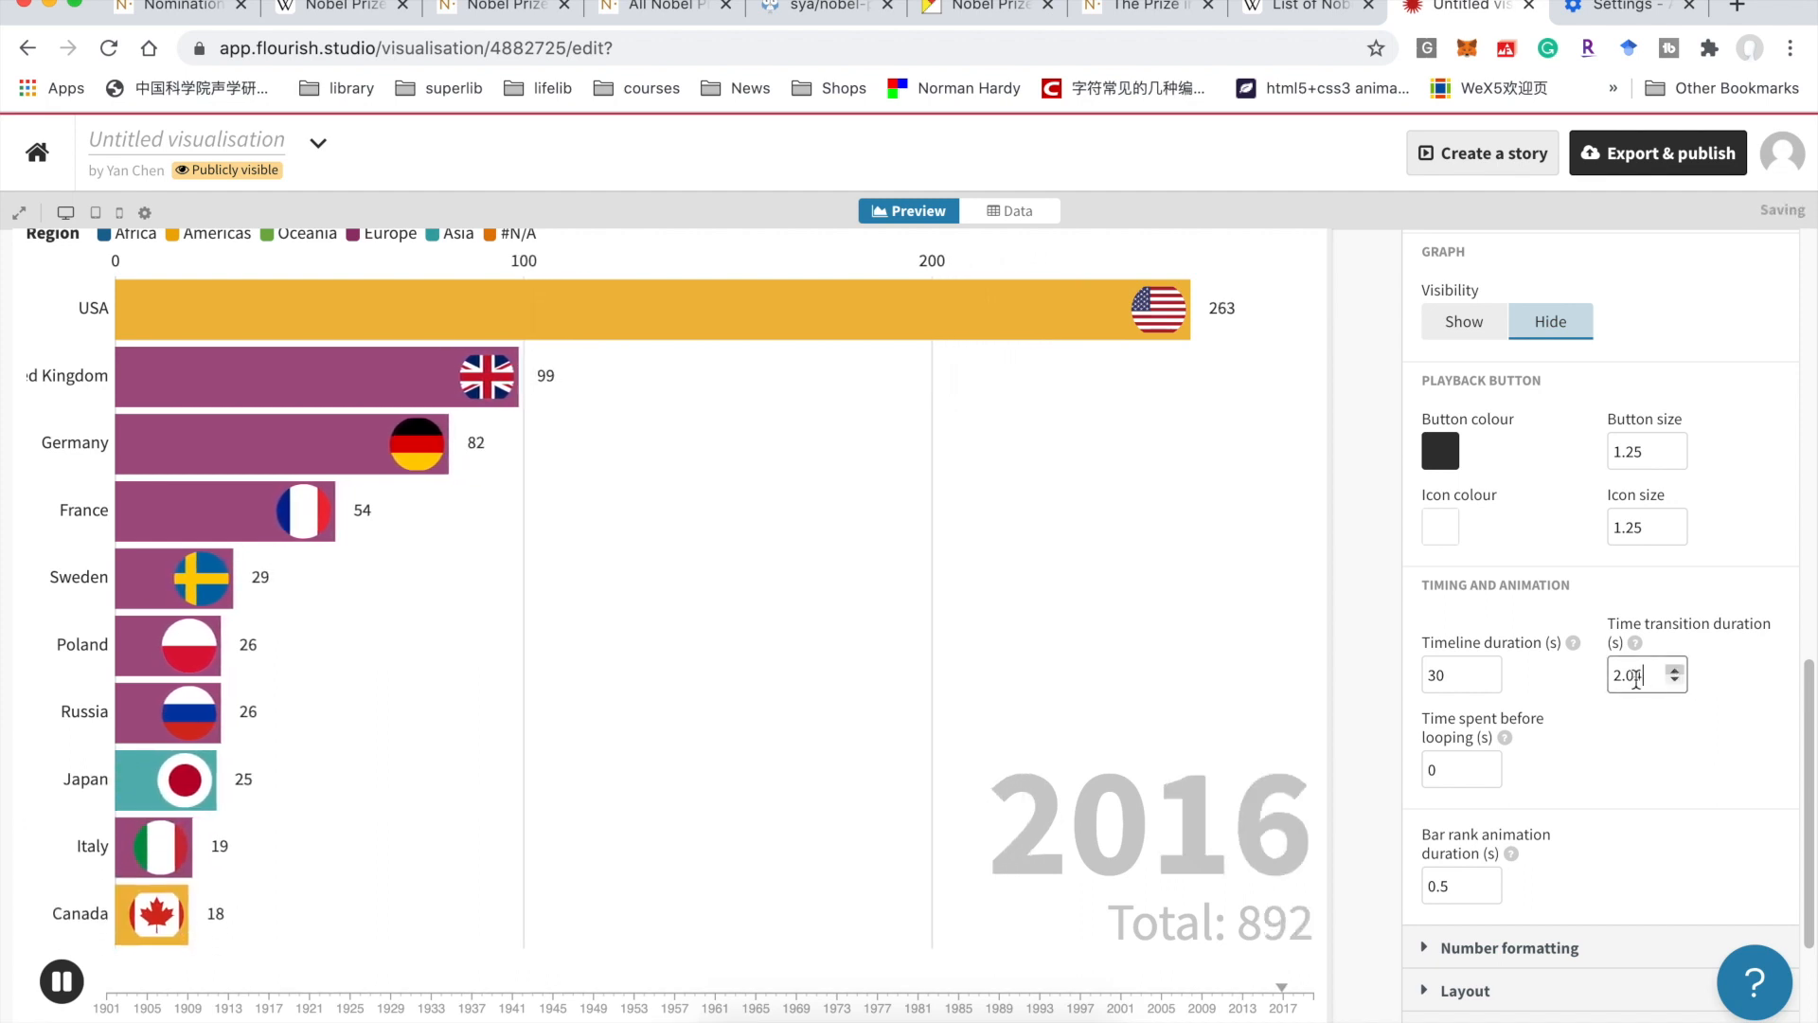
double_click(1619, 678)
text(3)
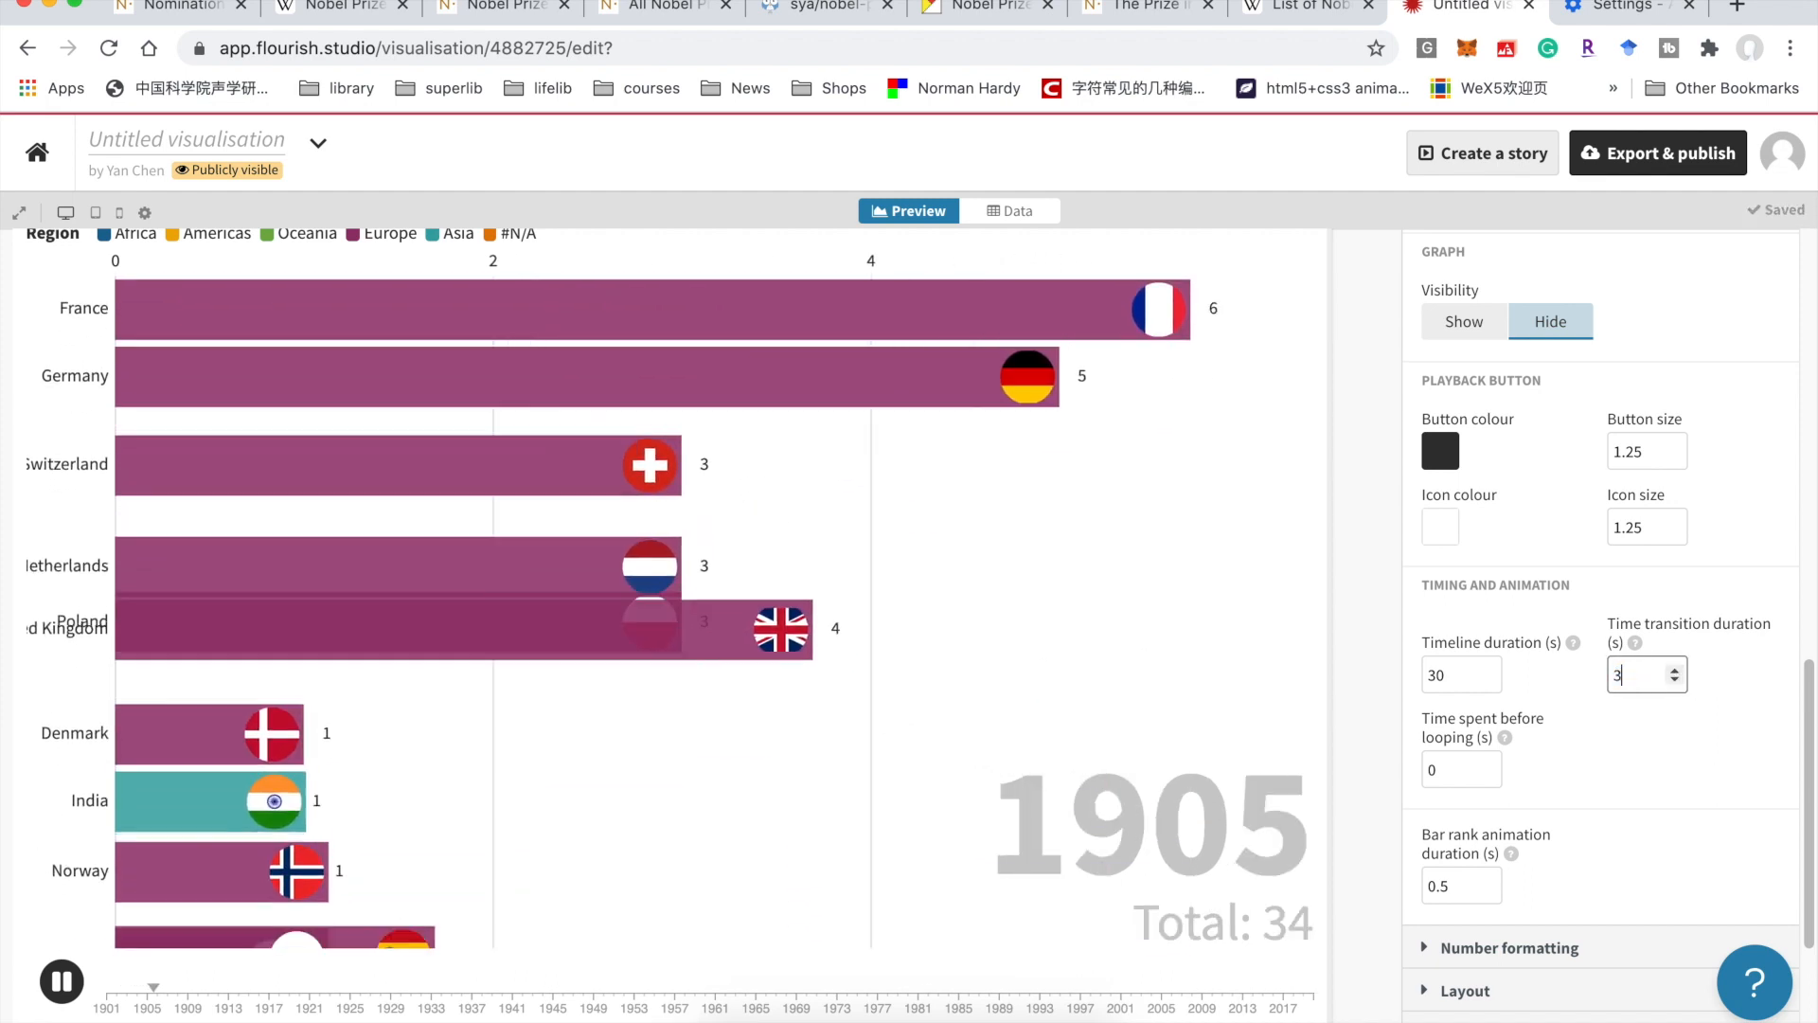
double_click(1481, 682)
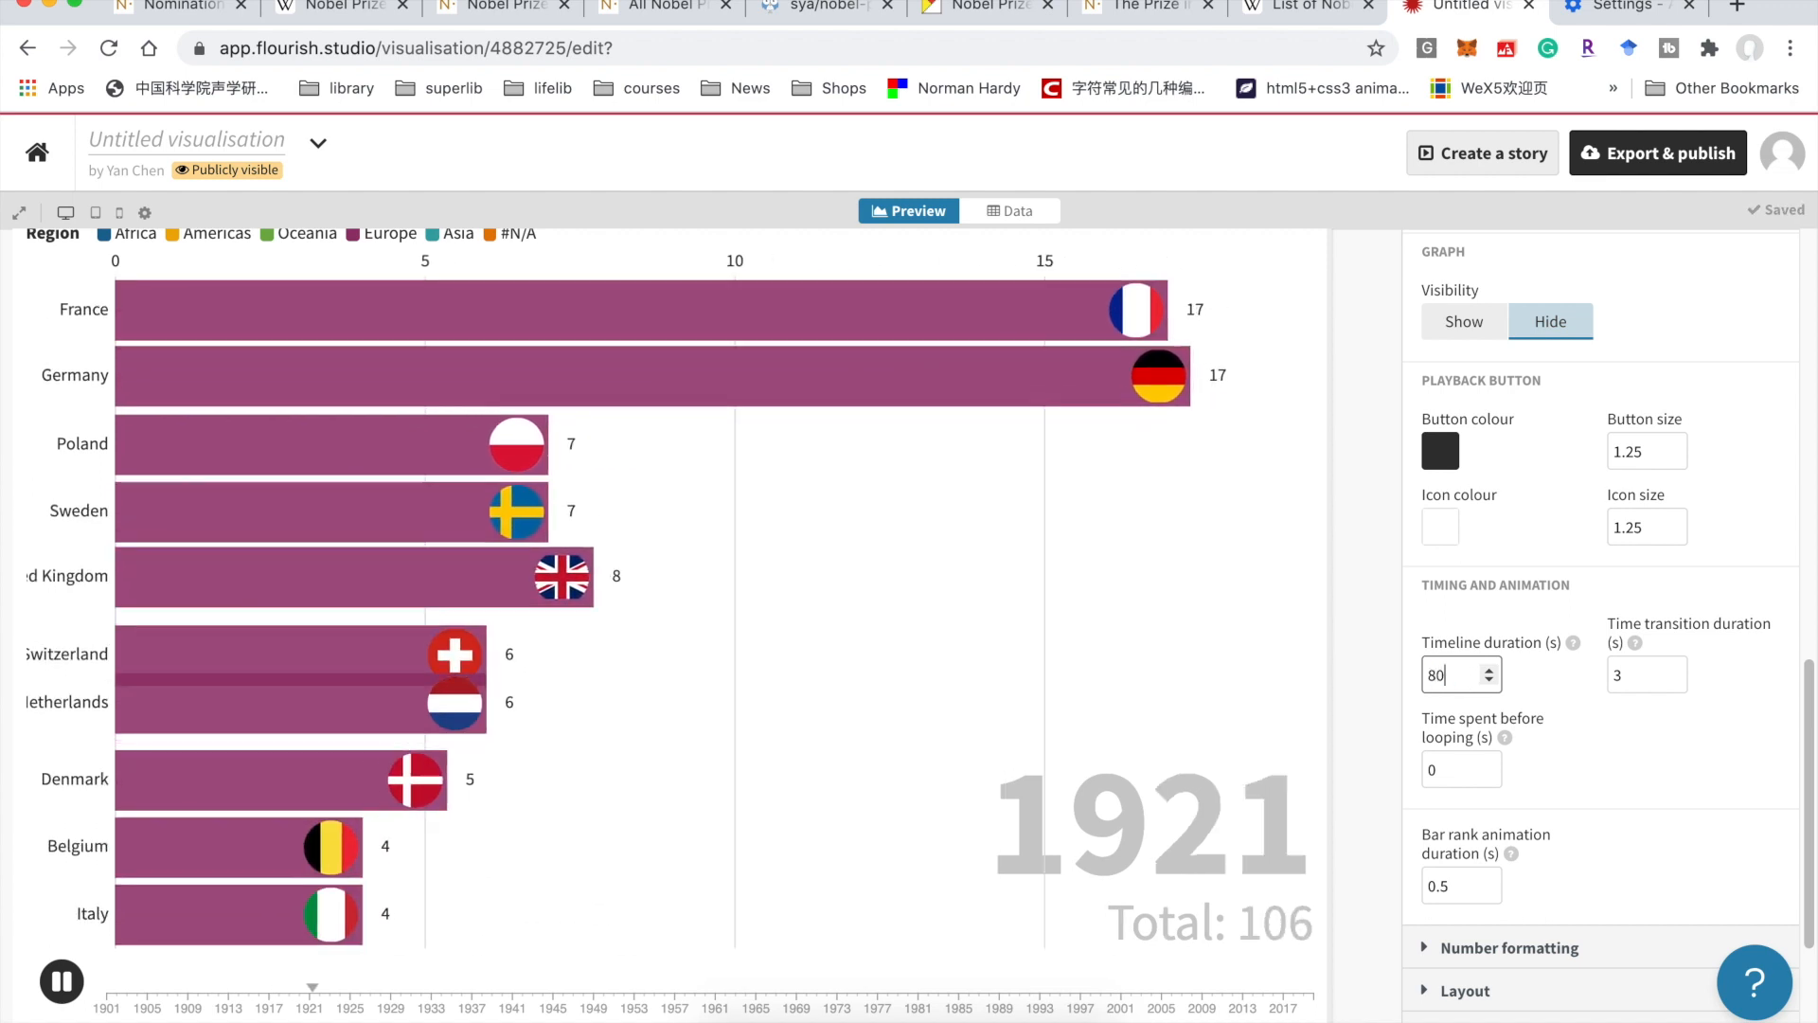
key(BackSpace)
text(100)
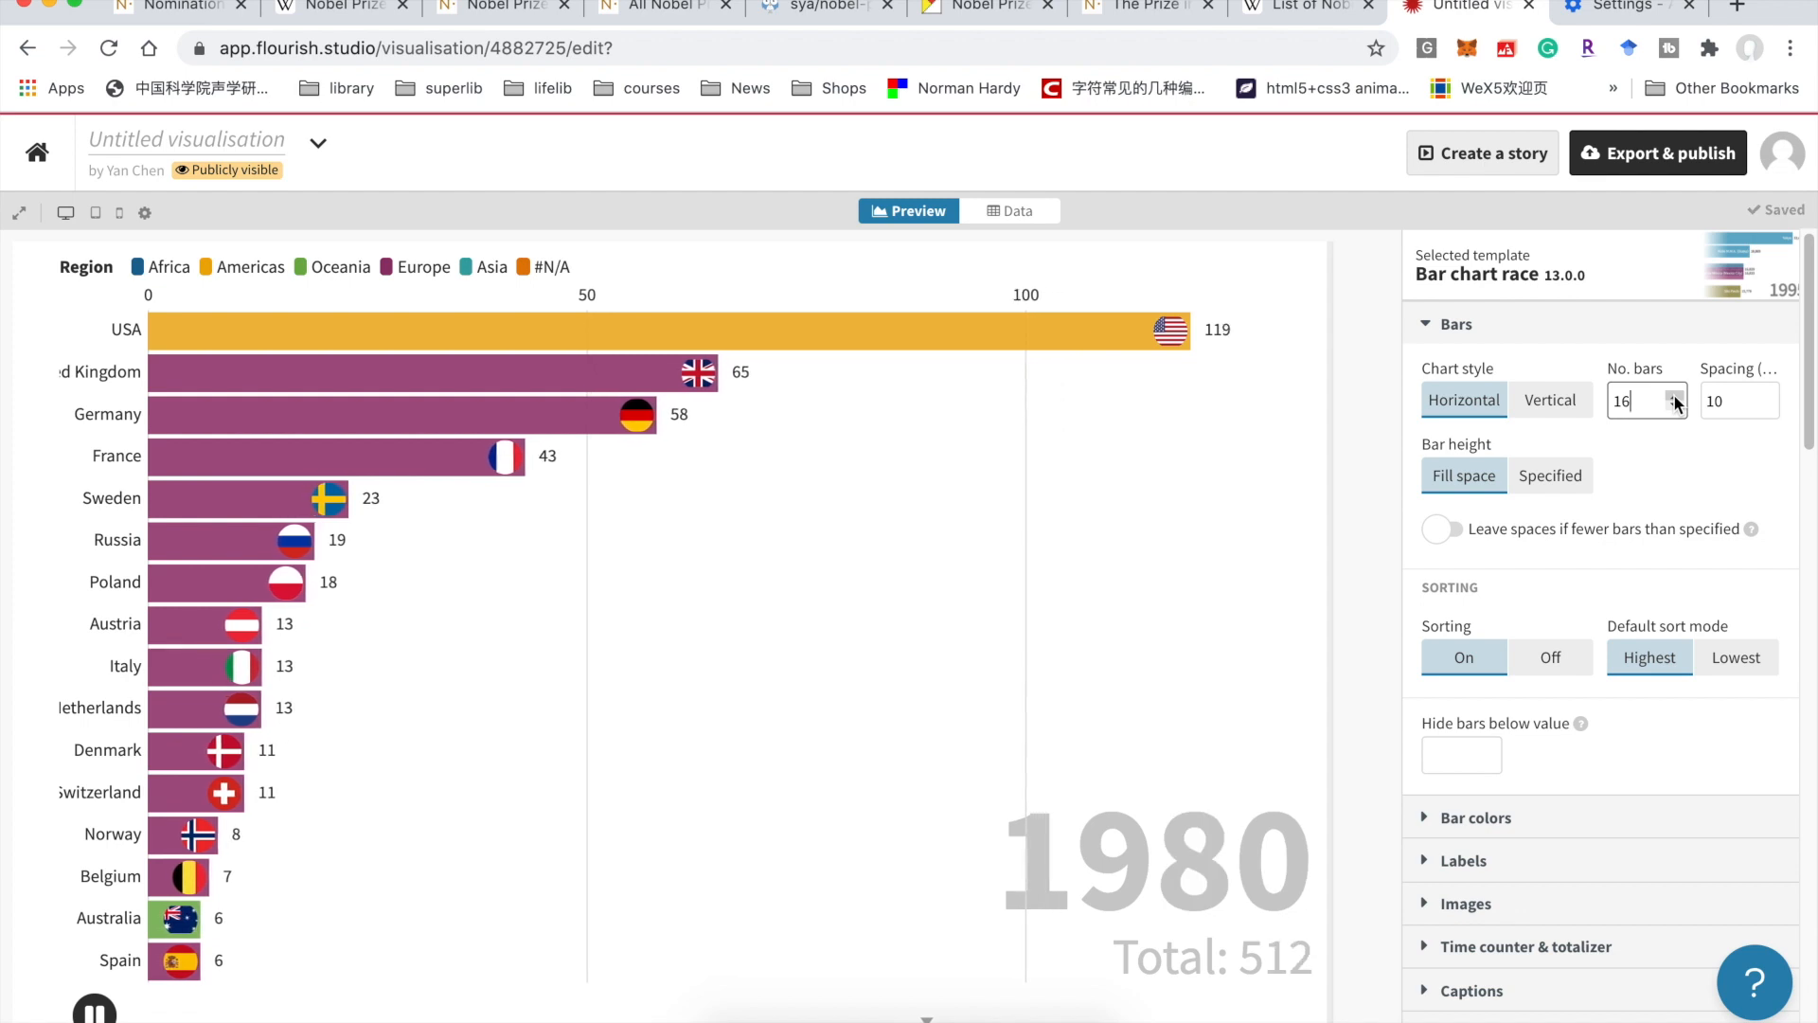
Step: Set the number of bars to 15 and the bar spacing to 6
click(1675, 408)
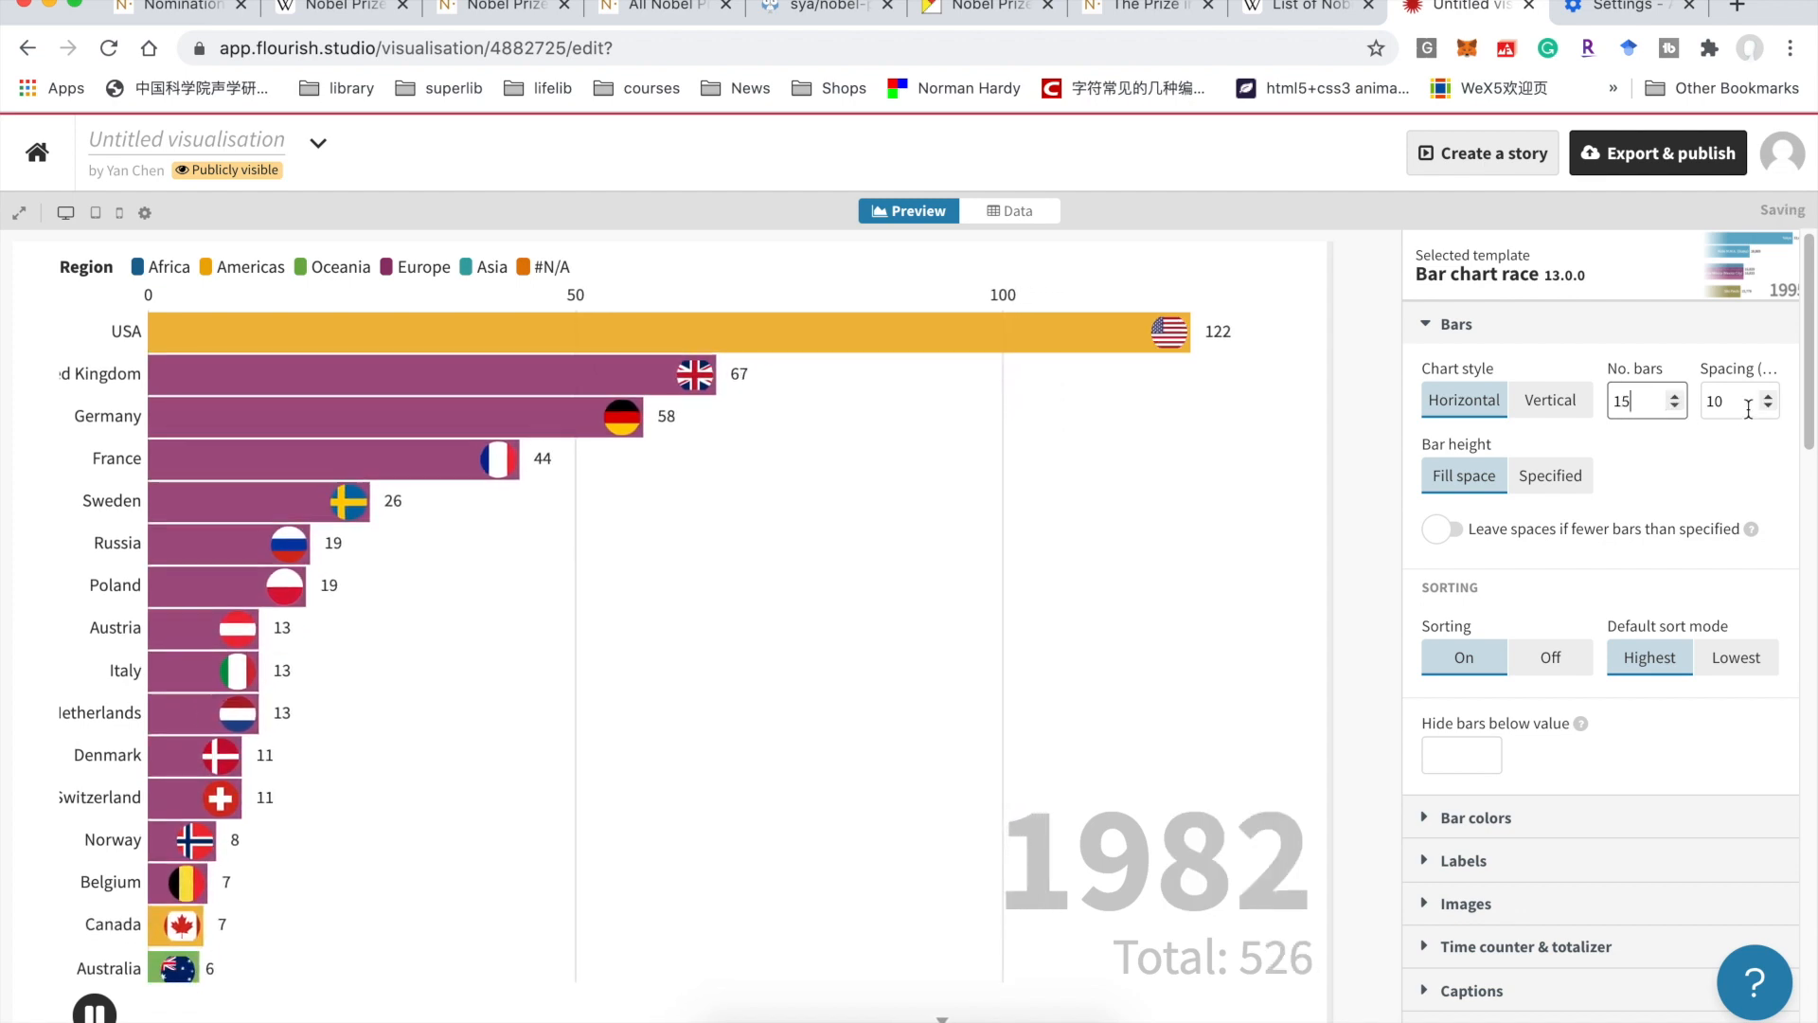
click(1768, 398)
click(1768, 398)
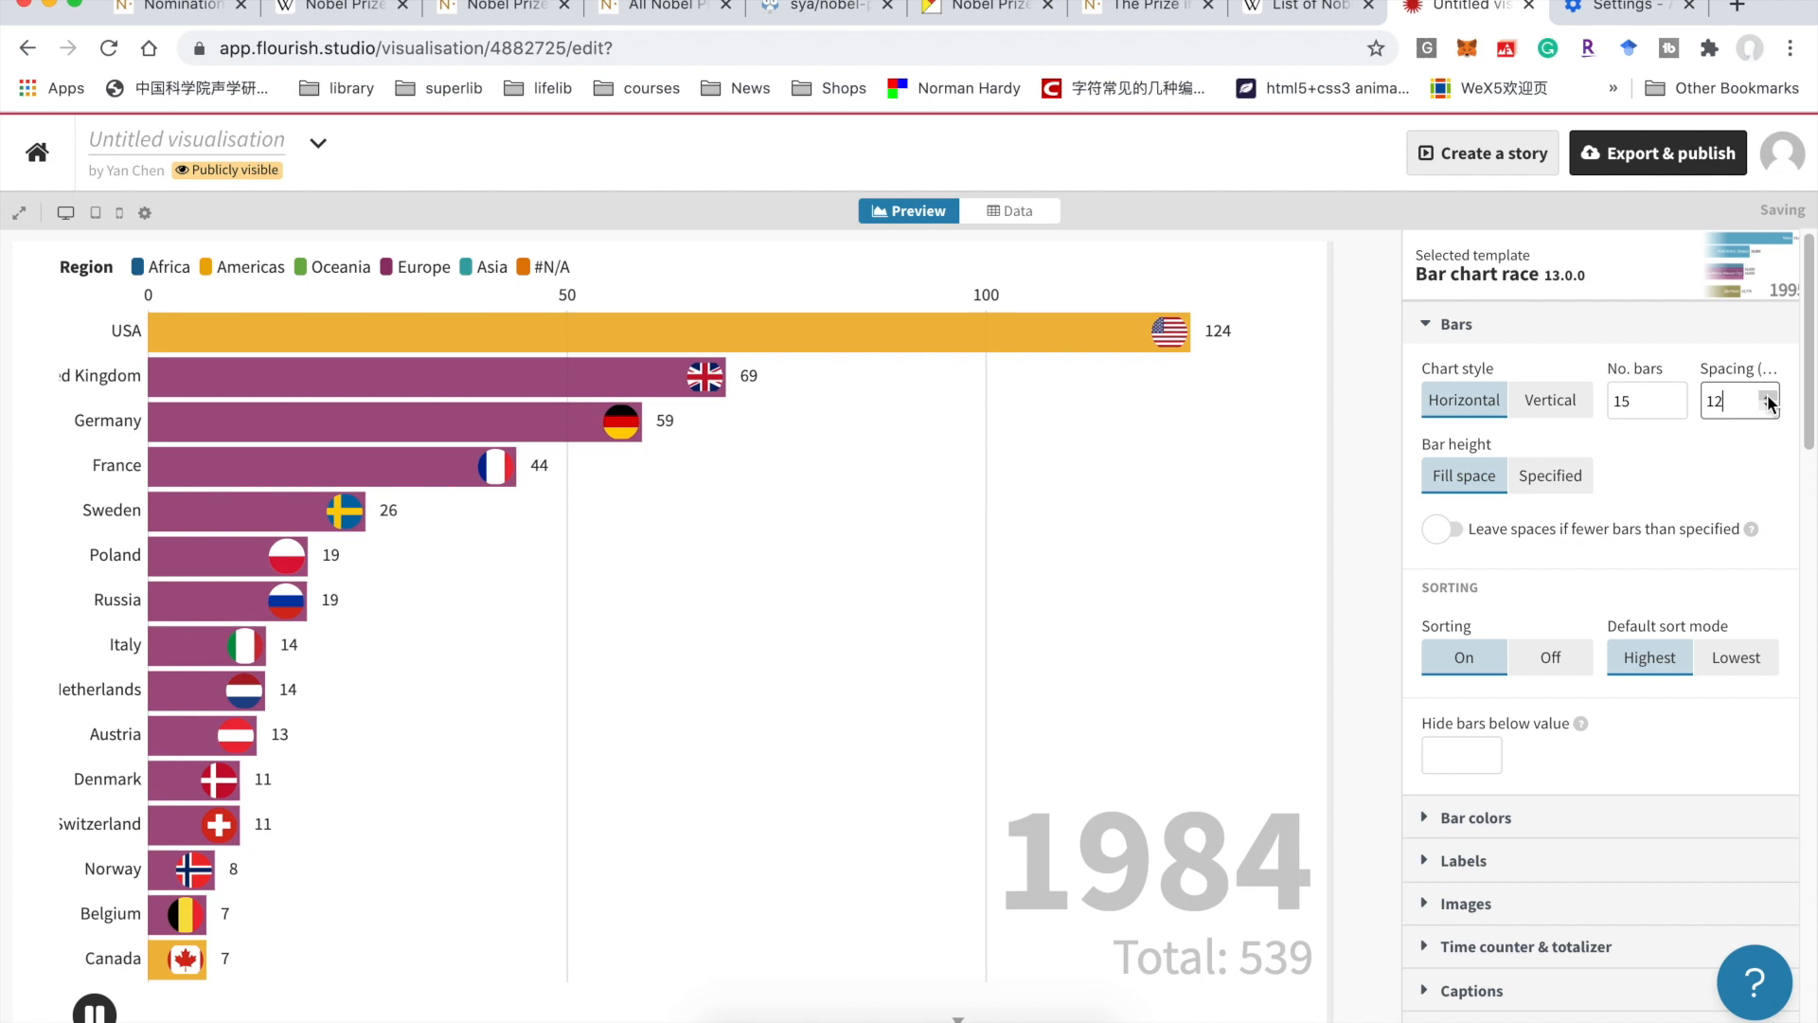
click(1768, 406)
click(1768, 406)
click(1768, 405)
click(1767, 406)
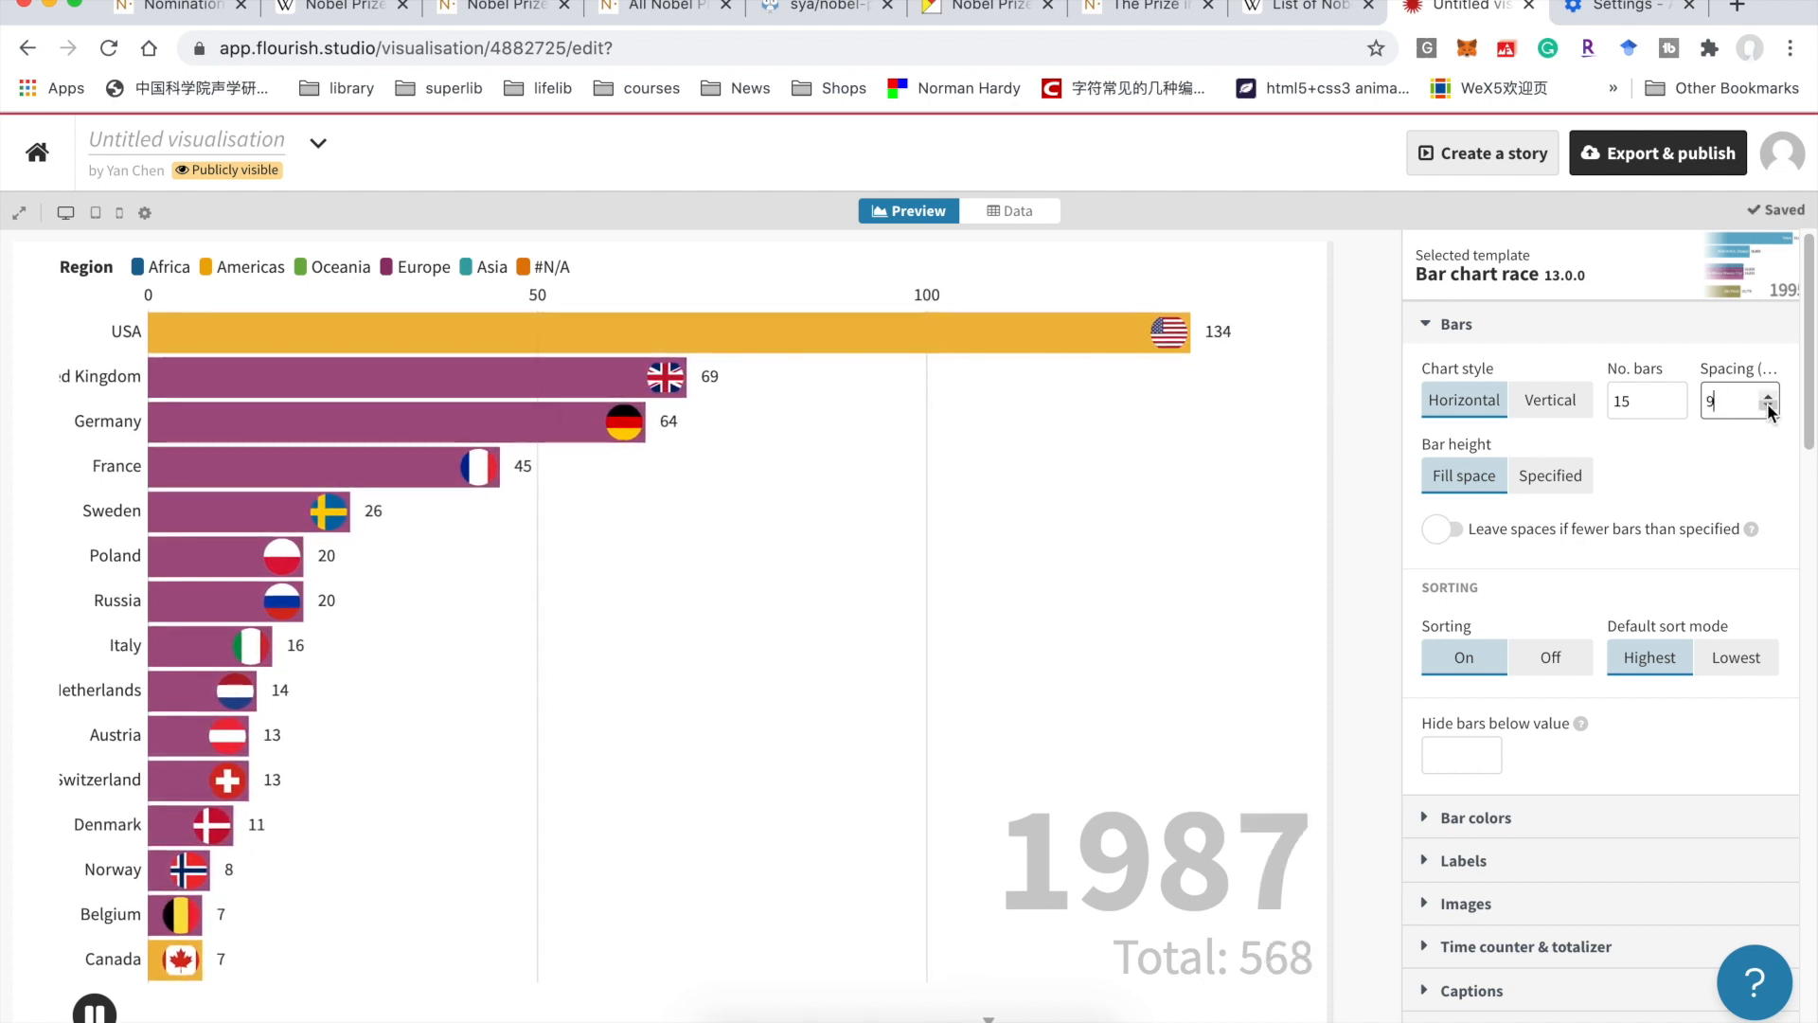
click(1768, 405)
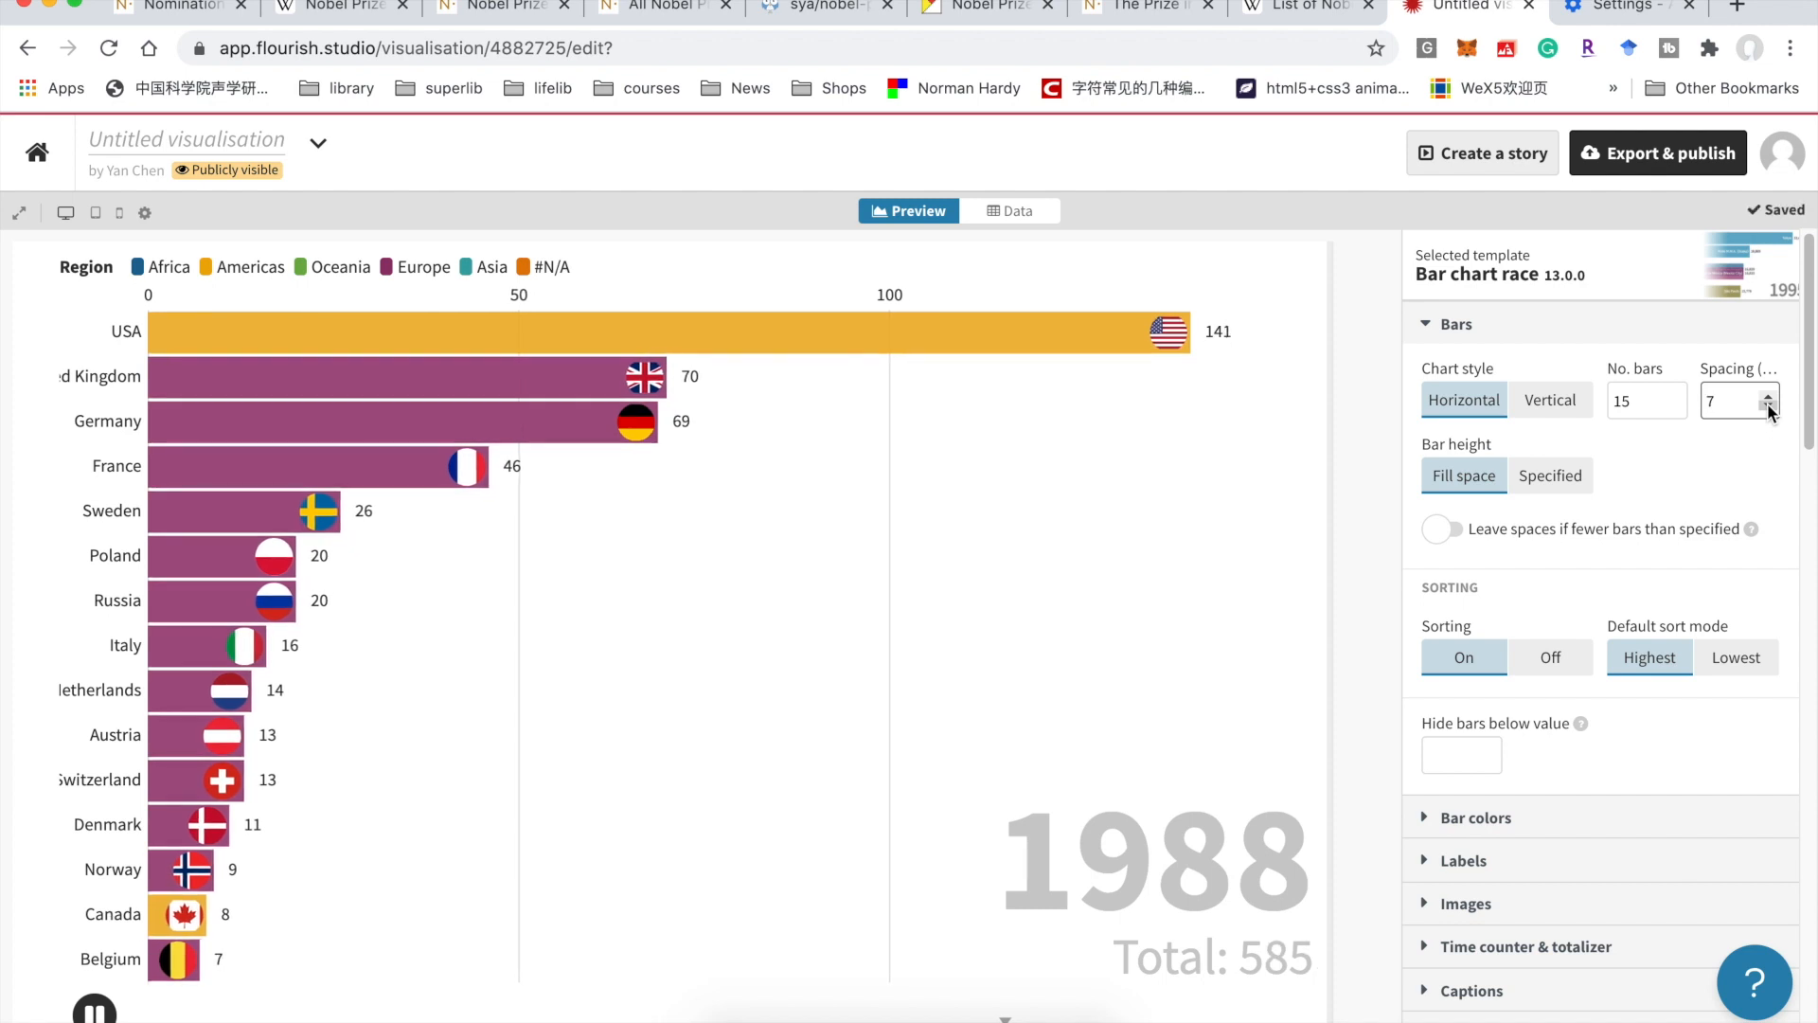
click(1768, 406)
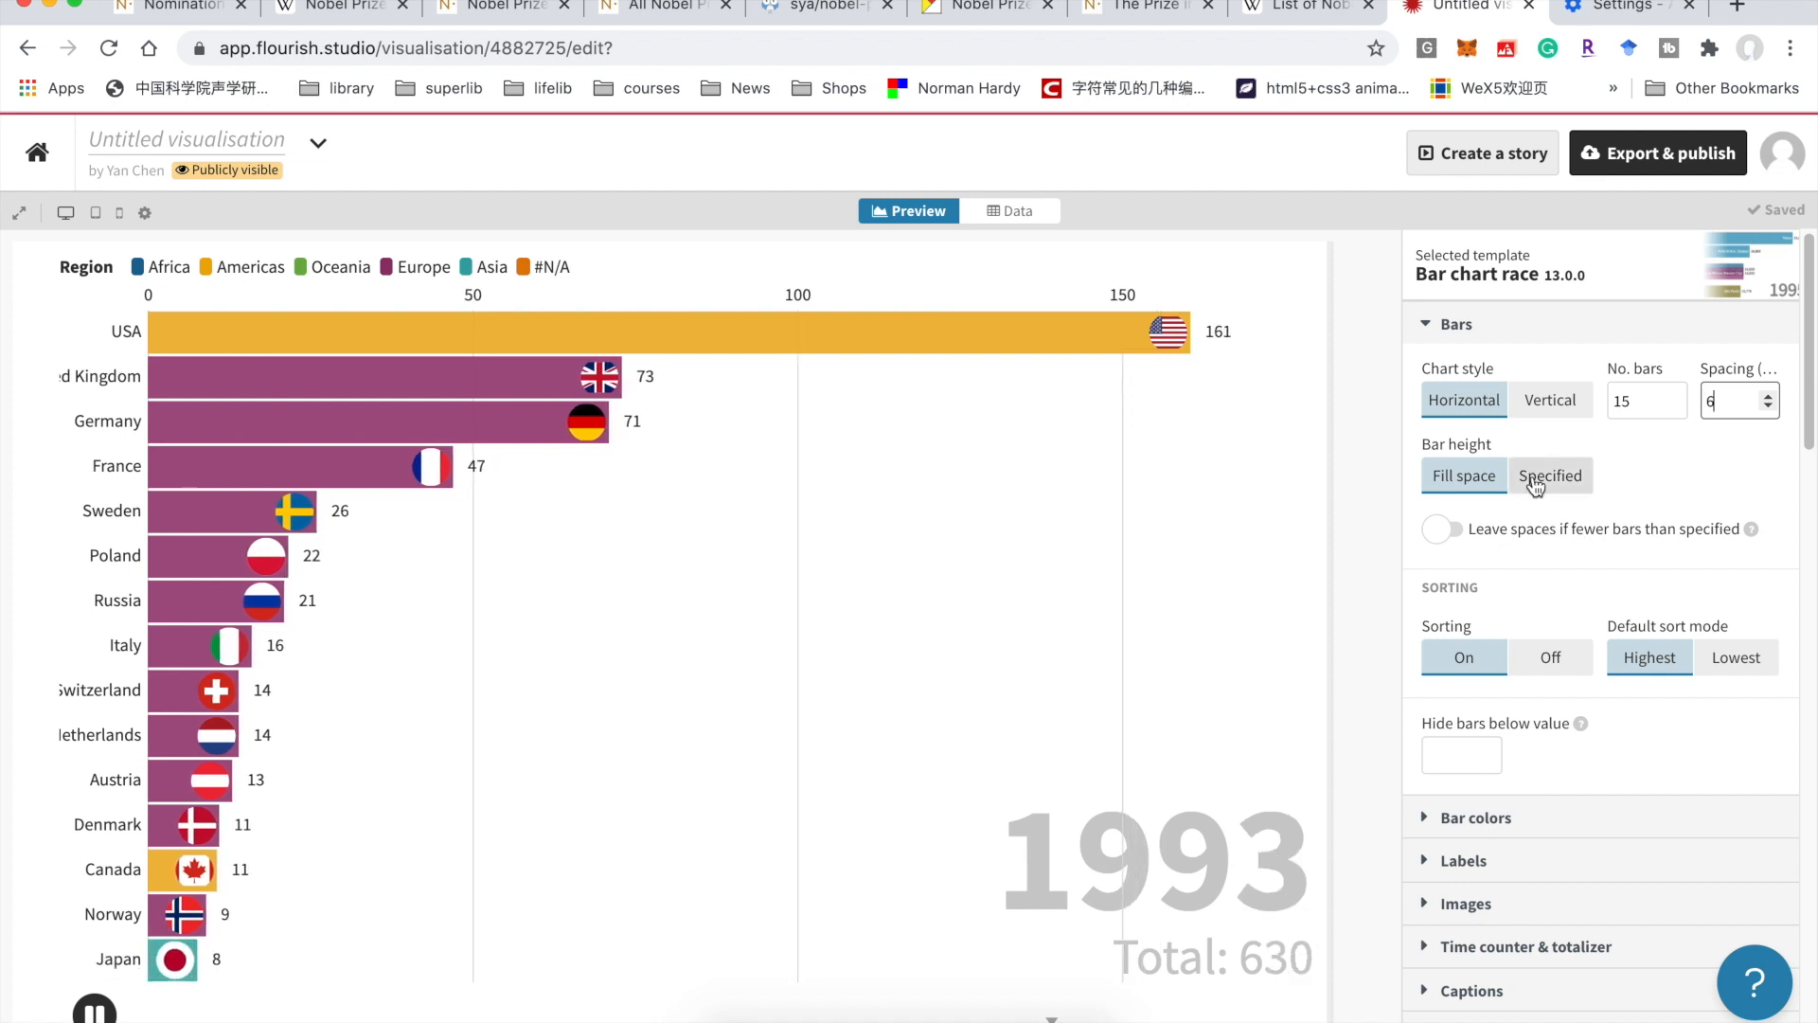
click(1555, 339)
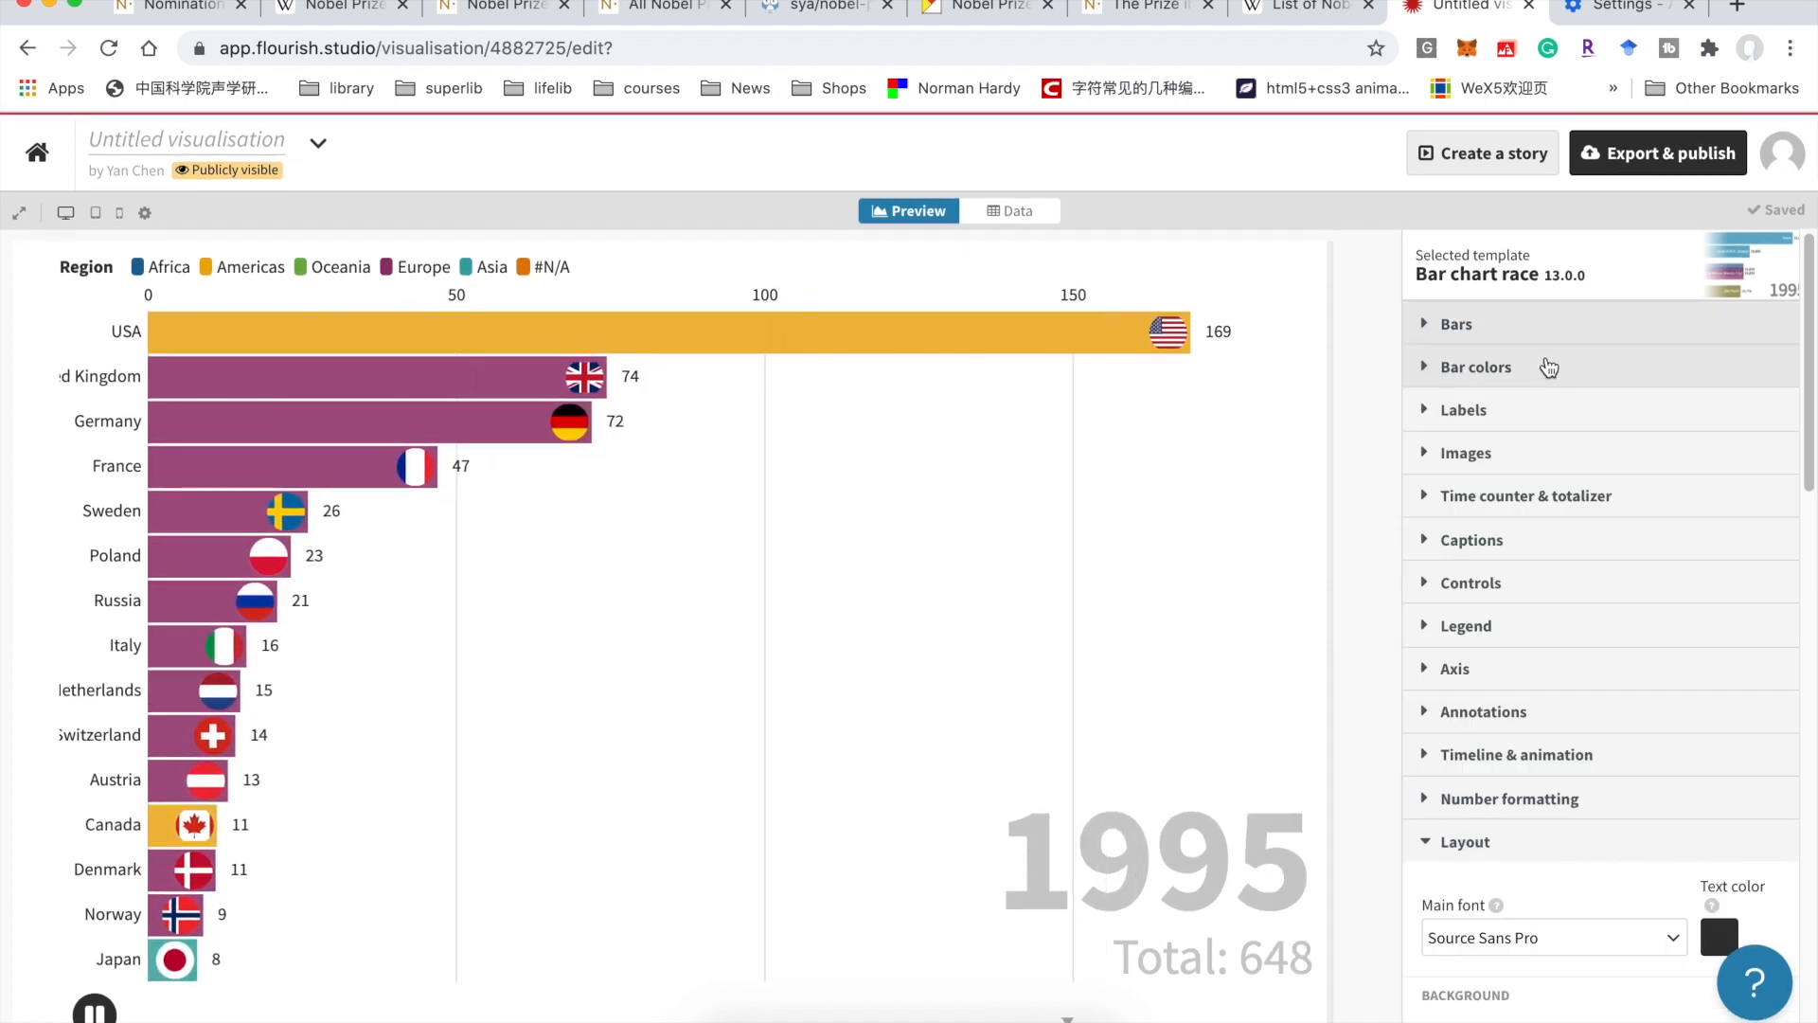
Step: Change the bar colour palette to the one pairing light and dark blues, greens and reds
click(1545, 379)
click(1672, 519)
click(1571, 916)
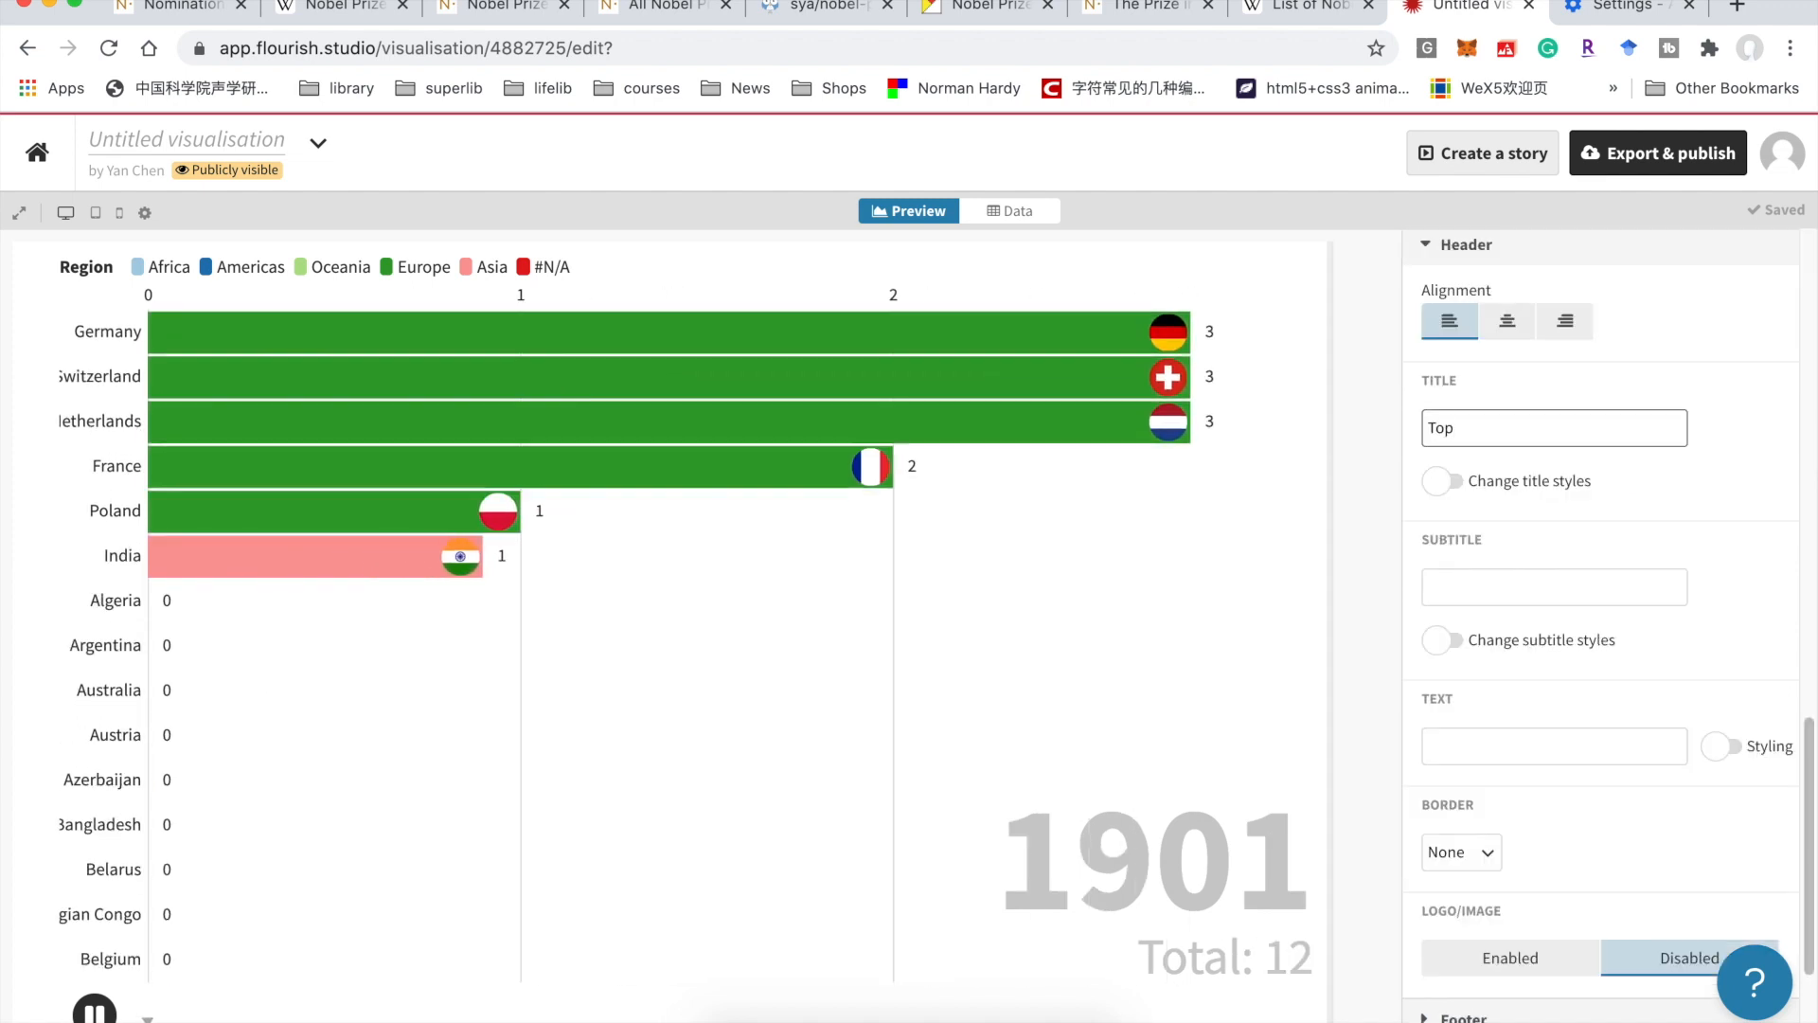
Step: Enter the chart's header title, beginning with "Top 15 The World" and ending with "Nobel Prize"
text(F)
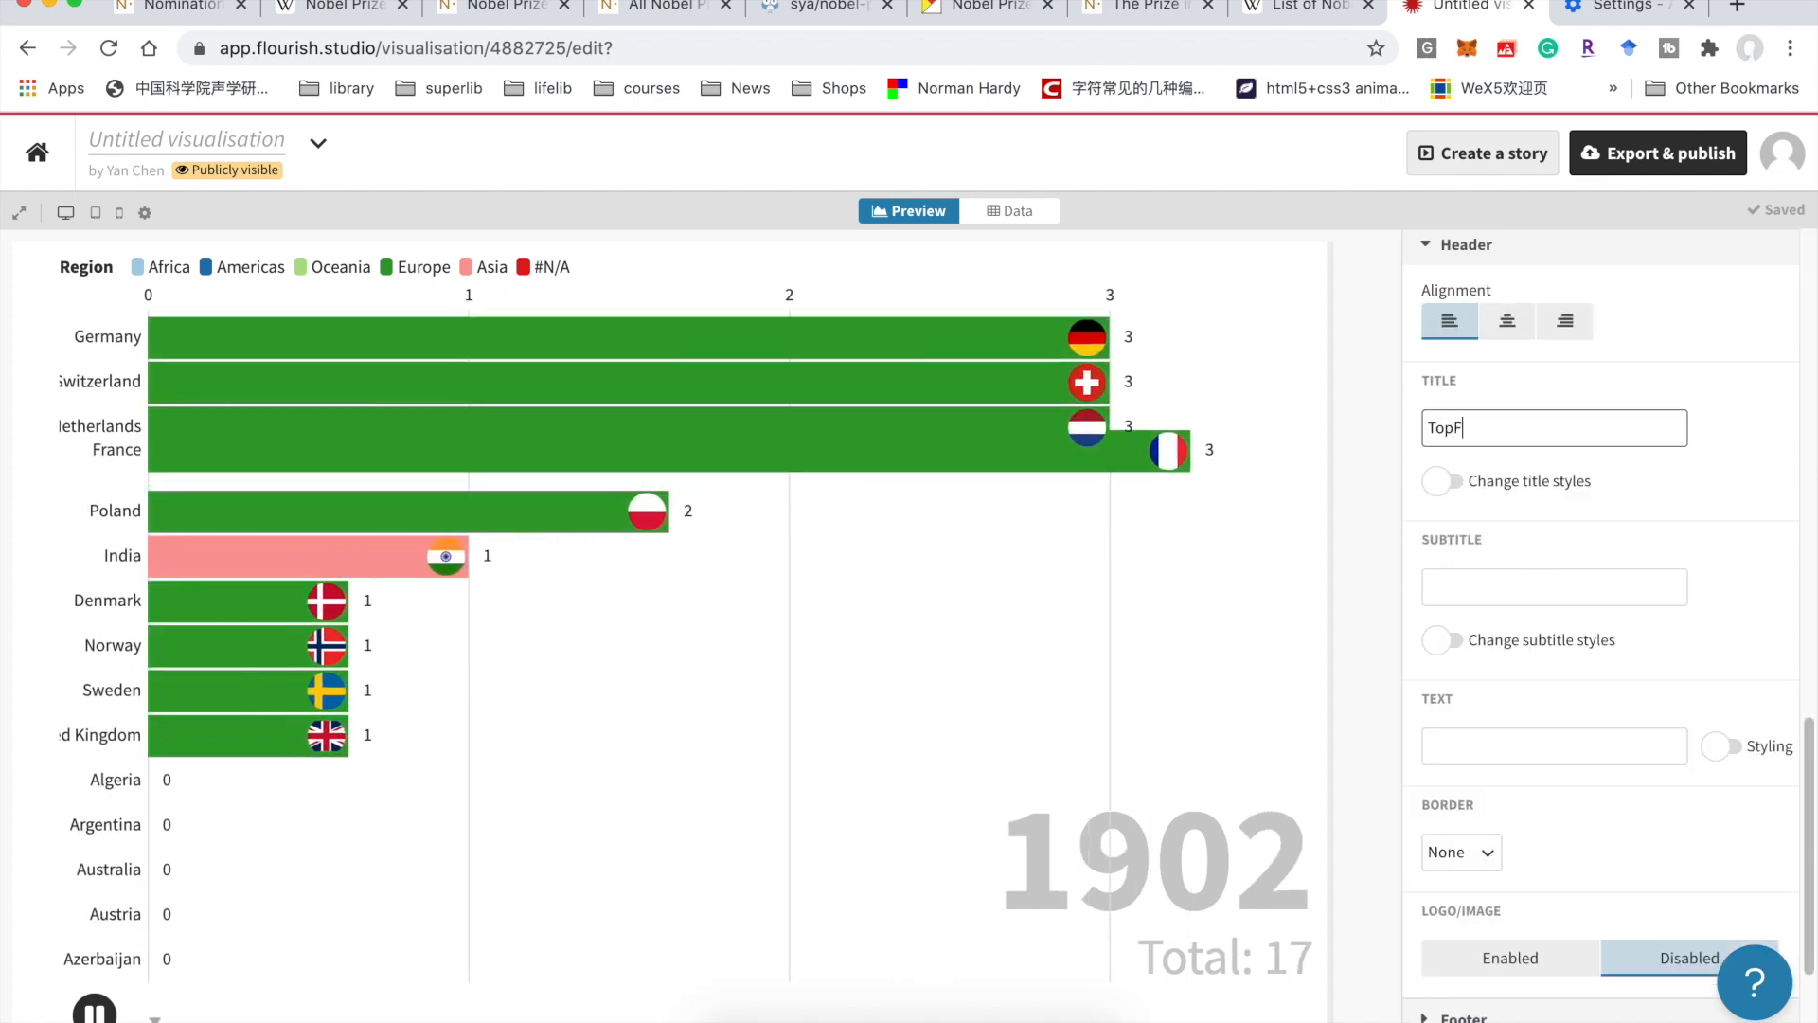
key(BackSpace)
text(15)
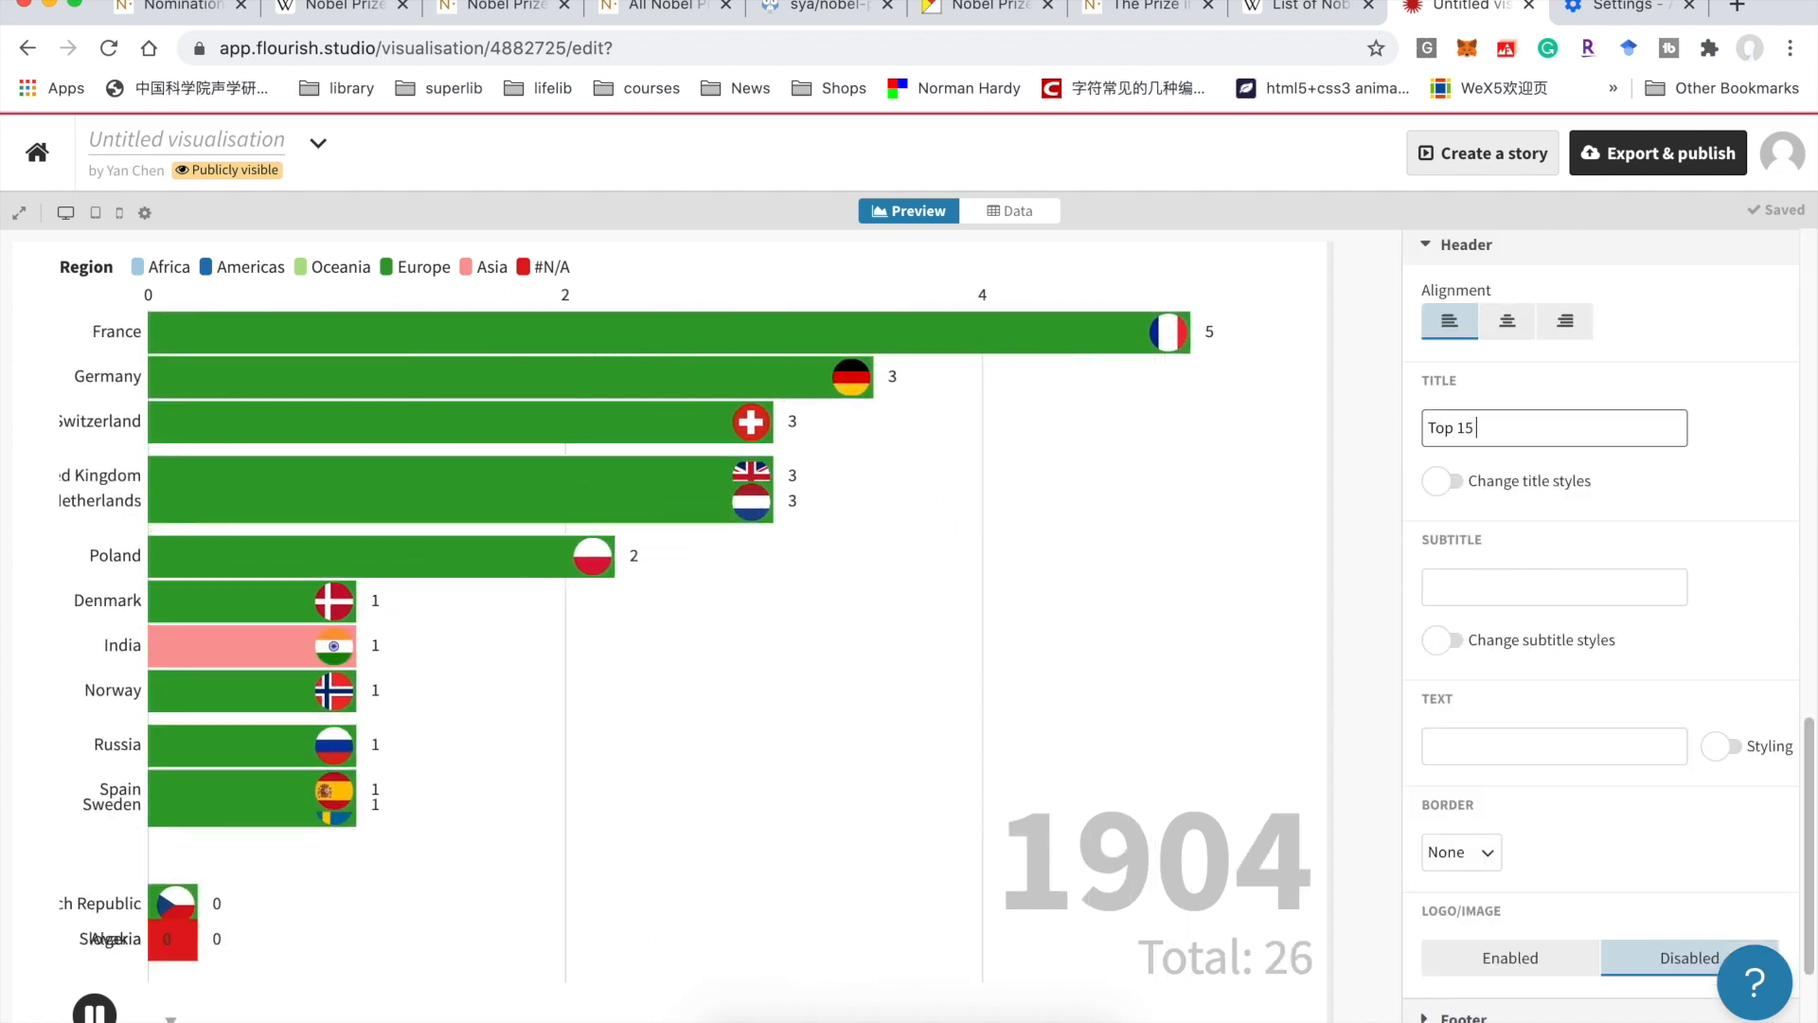
text( Nobel)
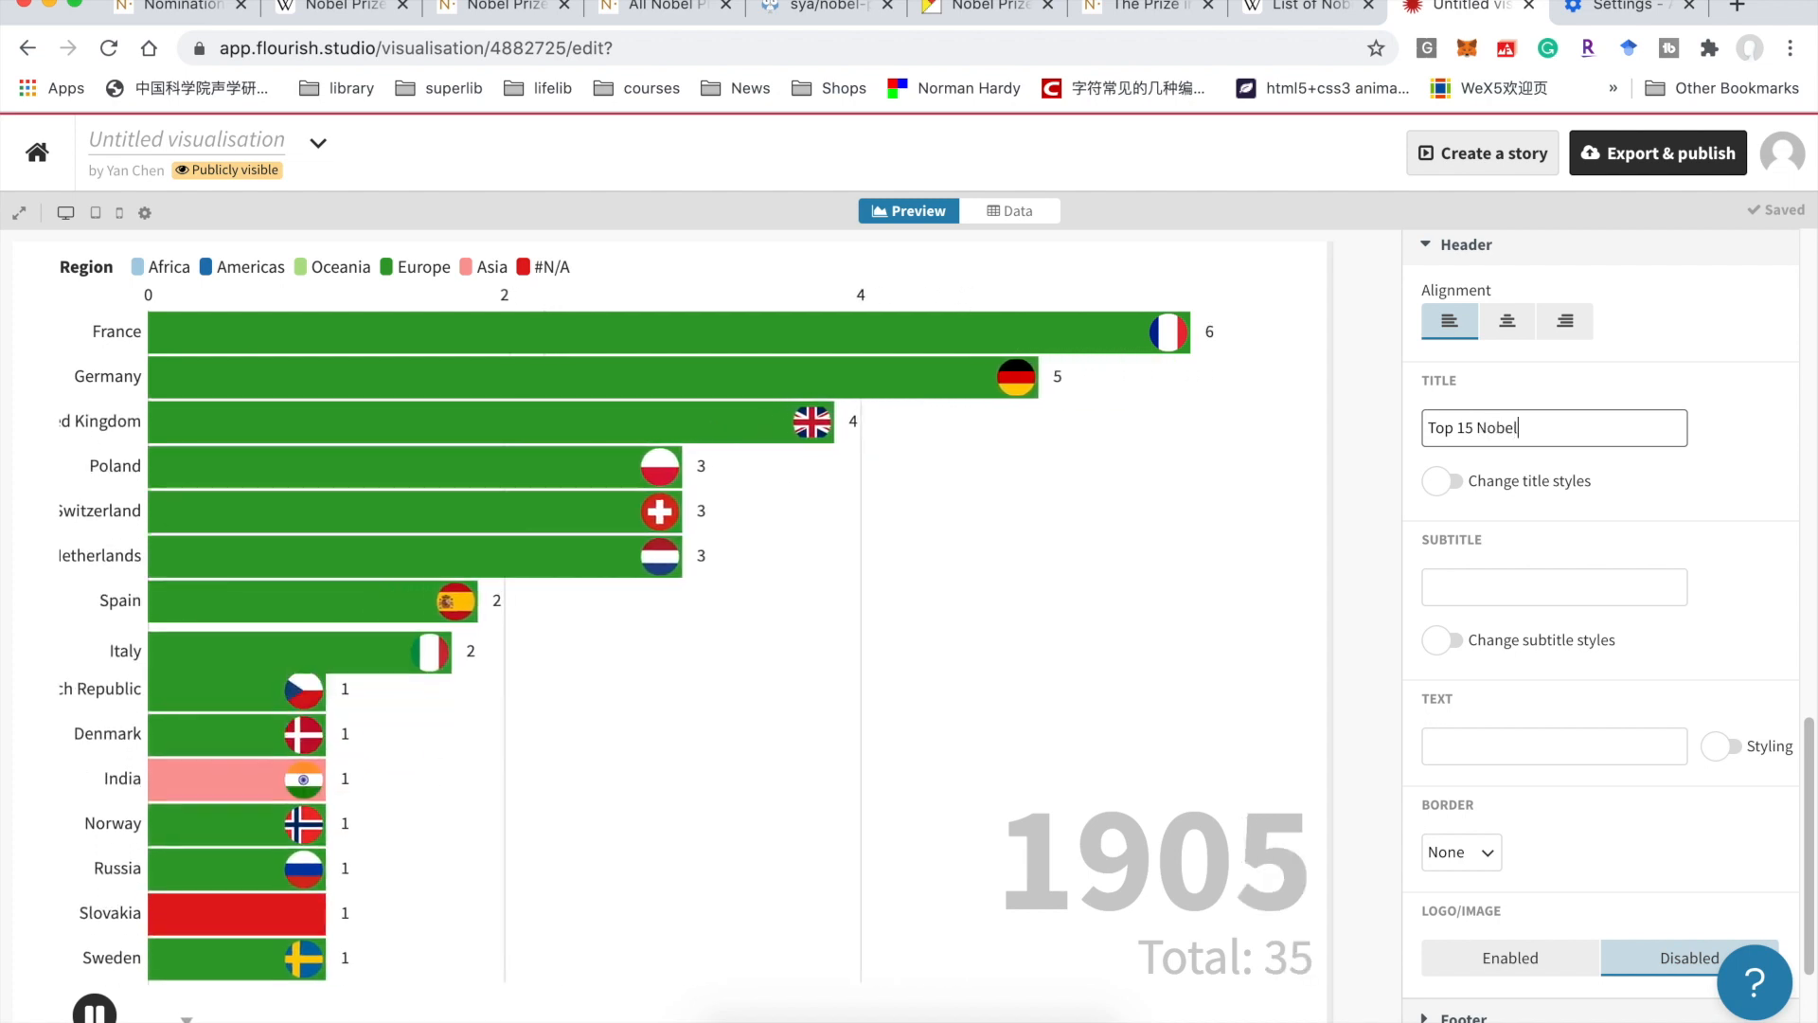
key(BackSpace)
key(BackSpace)
key(BackSpace)
key(BackSpace)
key(BackSpace)
text(wNobel Prize)
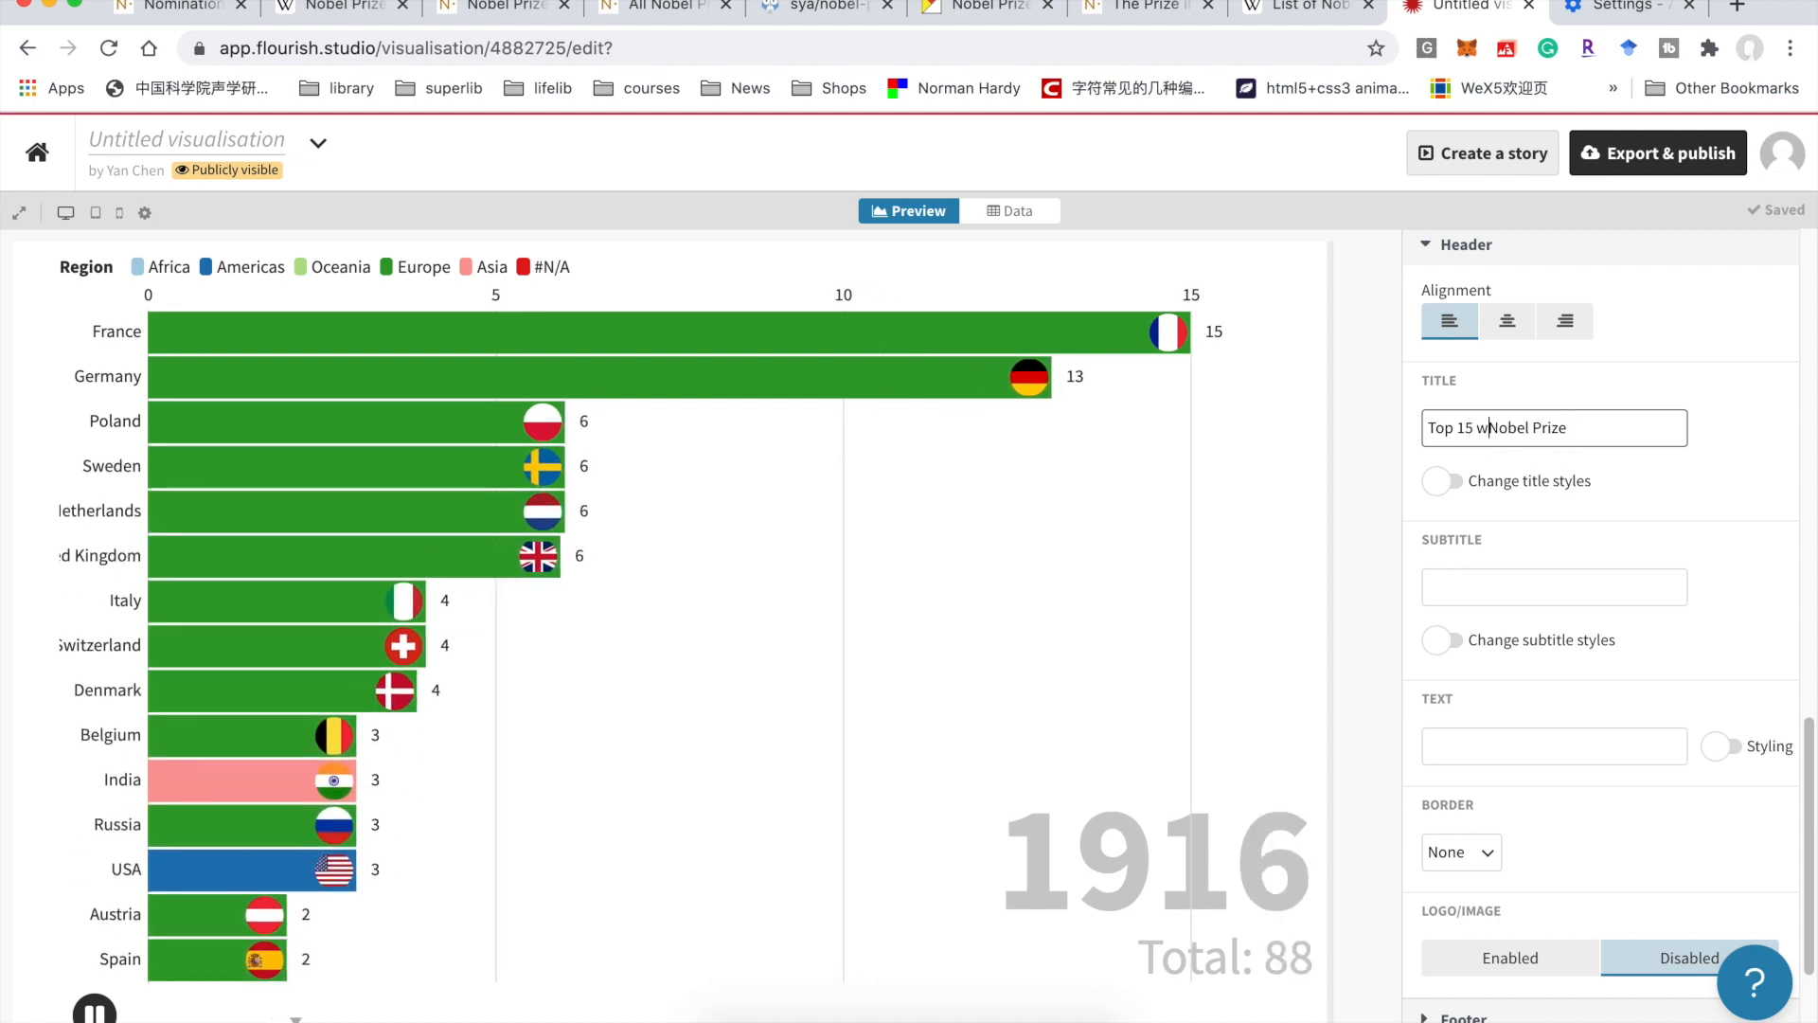
text(The W)
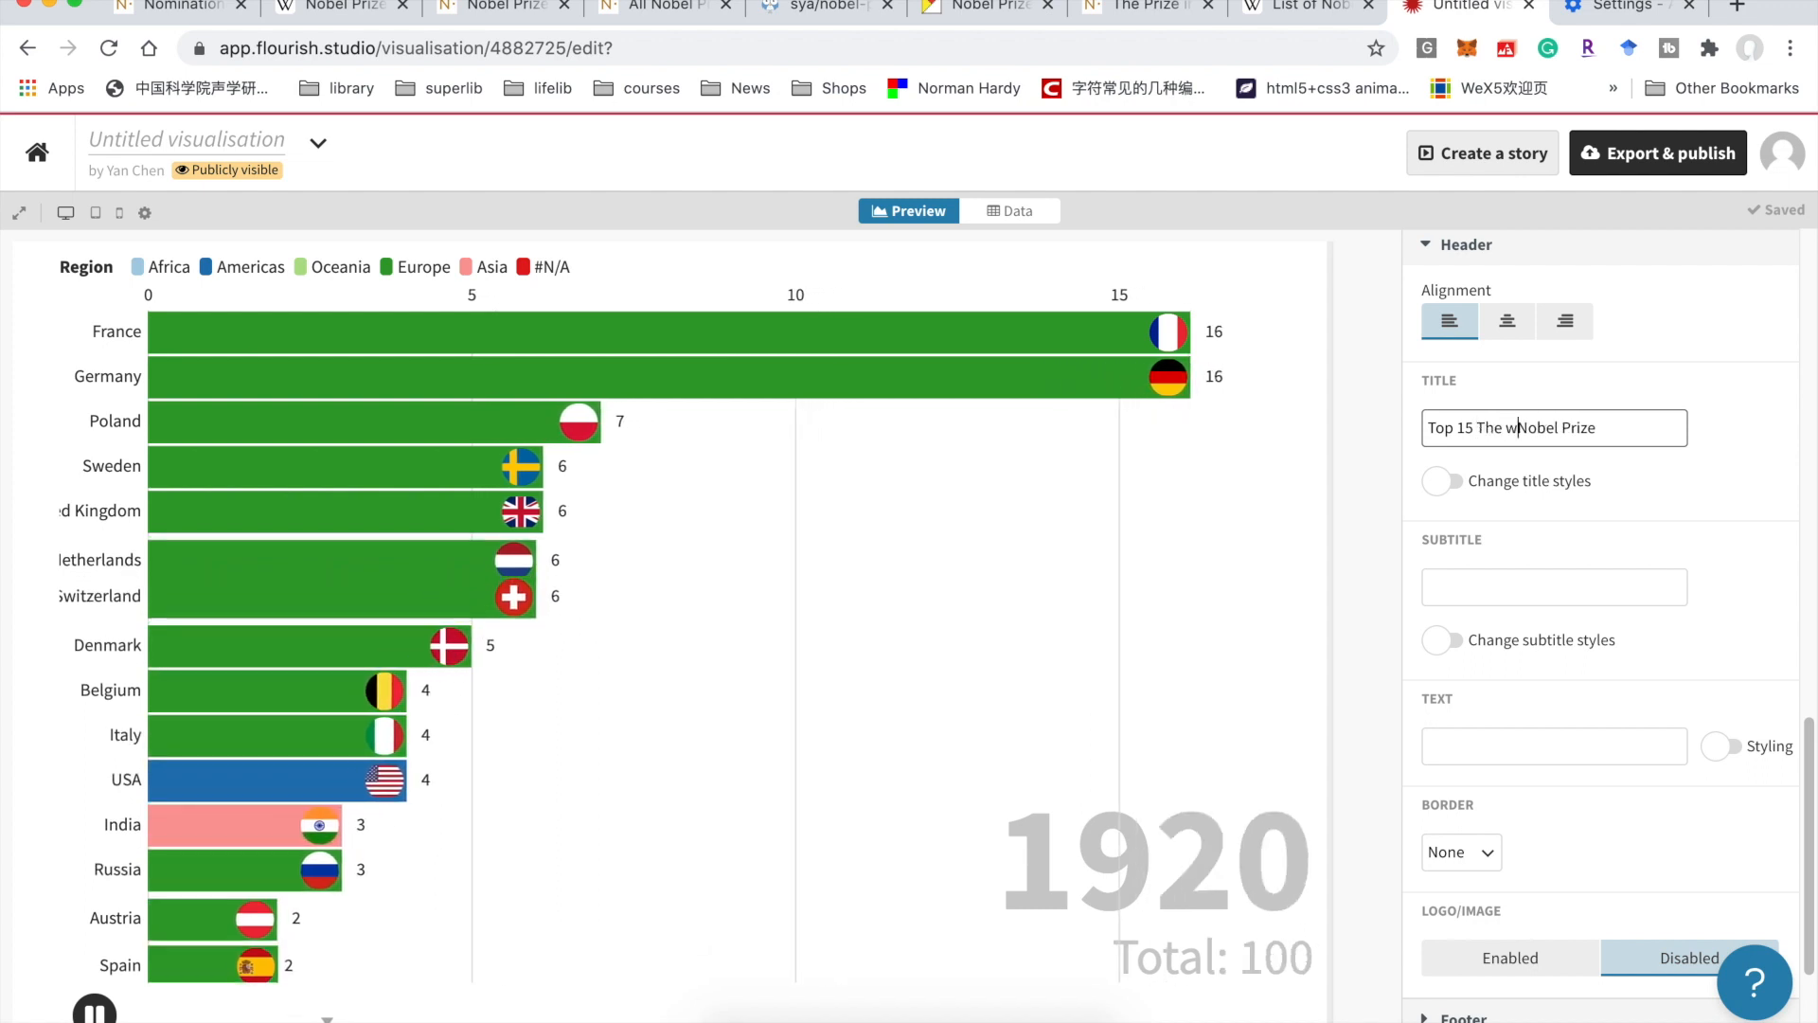
text(orld)
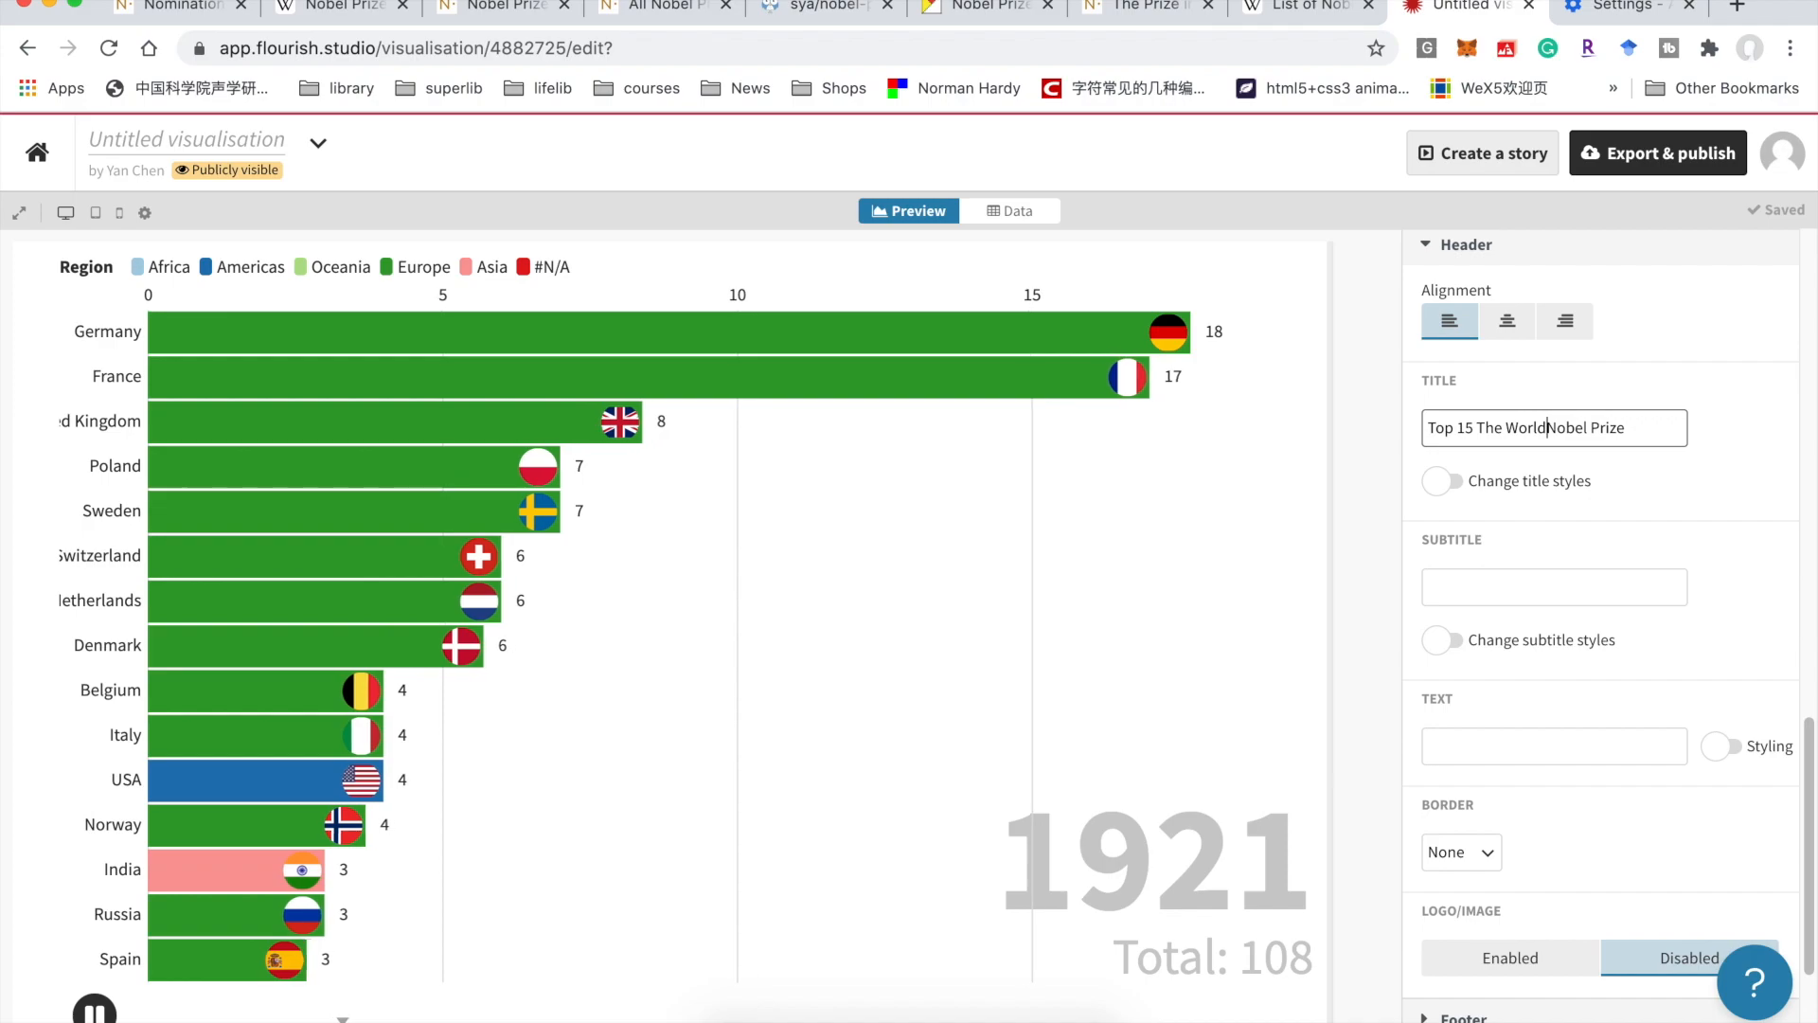